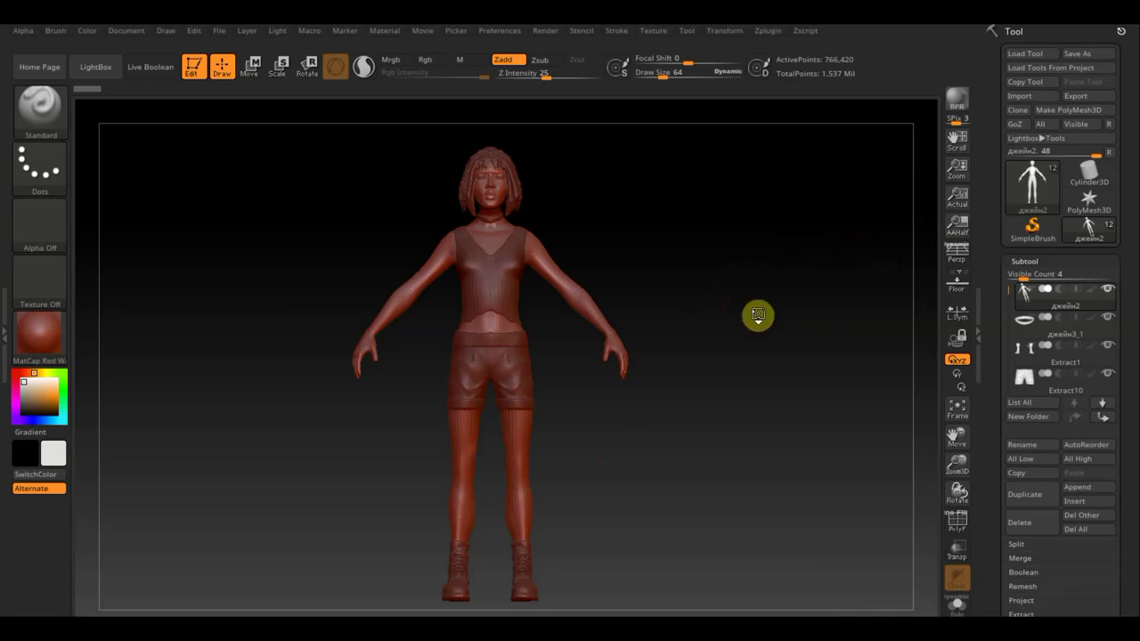
Step: Delete hair subtools PM3D_Sphere3D3 and PM3D_Sphere3D4, leaving a bald head with 10 subtools
mouse_move(758, 314)
left_mouse_down()
mouse_move(782, 311)
mouse_move(671, 326)
mouse_move(722, 320)
mouse_move(718, 333)
mouse_move(738, 333)
mouse_move(751, 303)
mouse_move(754, 313)
left_mouse_up()
key("n")
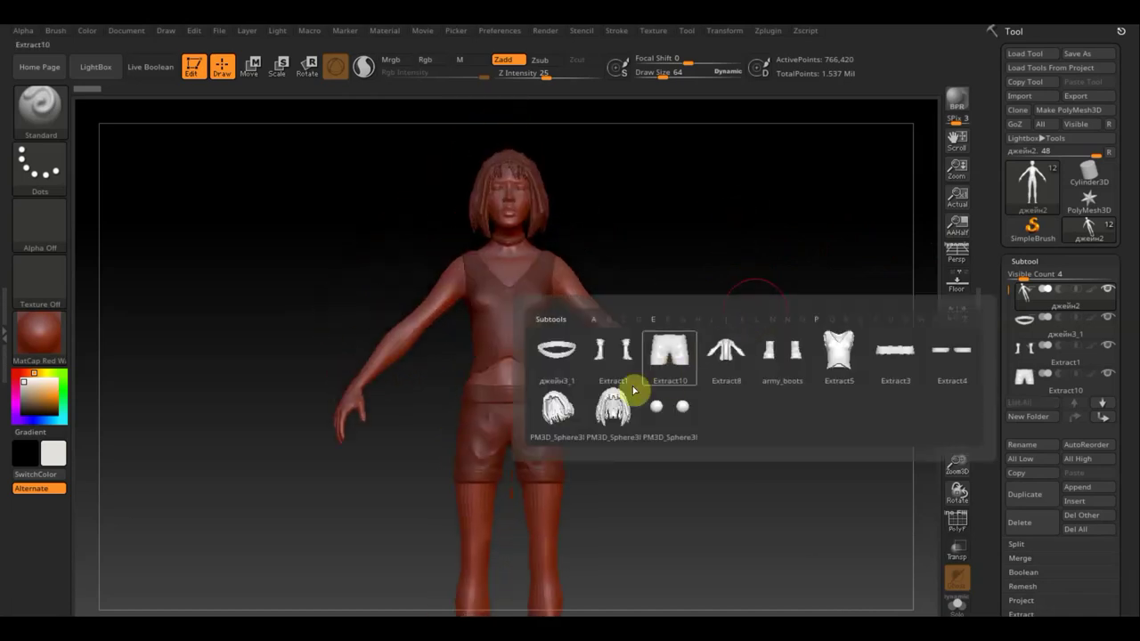
left_click(614, 410)
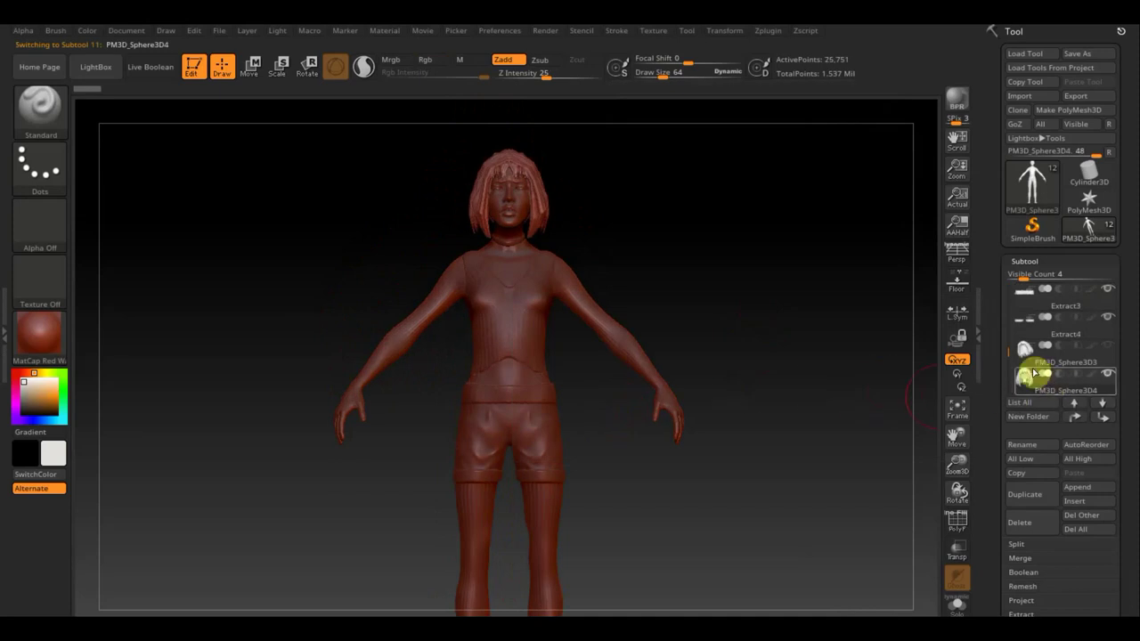
left_click(1026, 353)
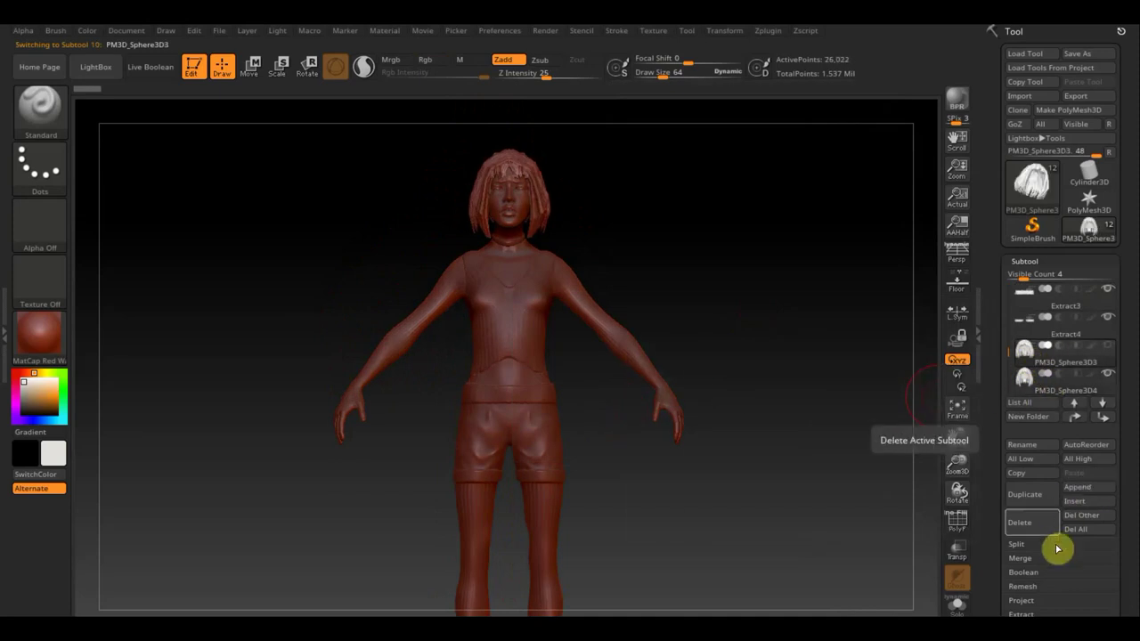
left_click(1024, 526)
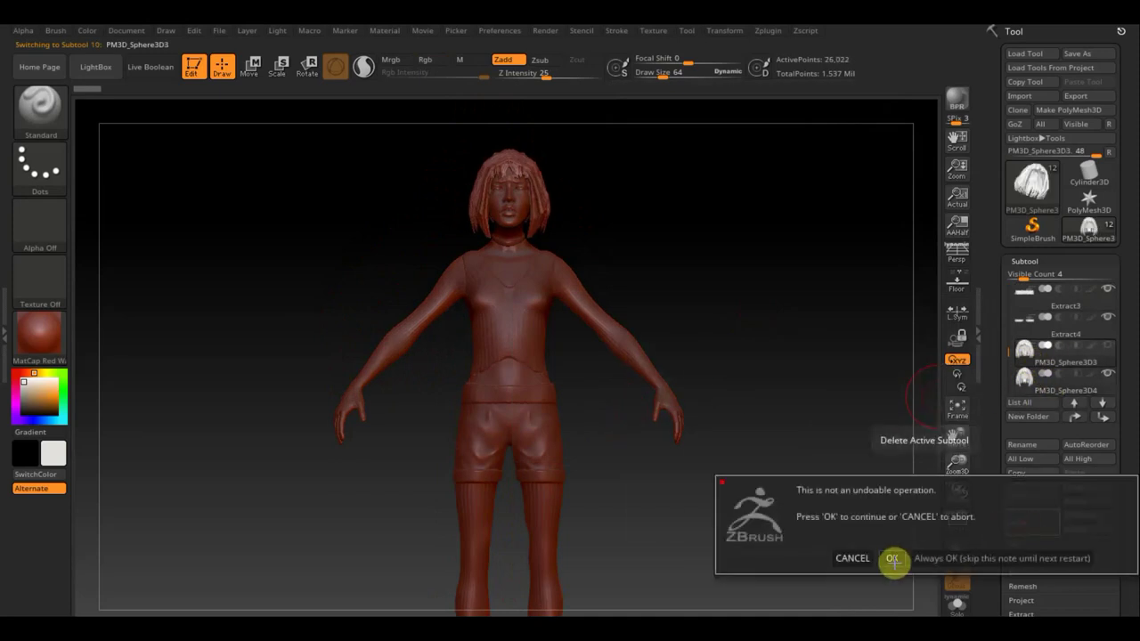
left_click(892, 559)
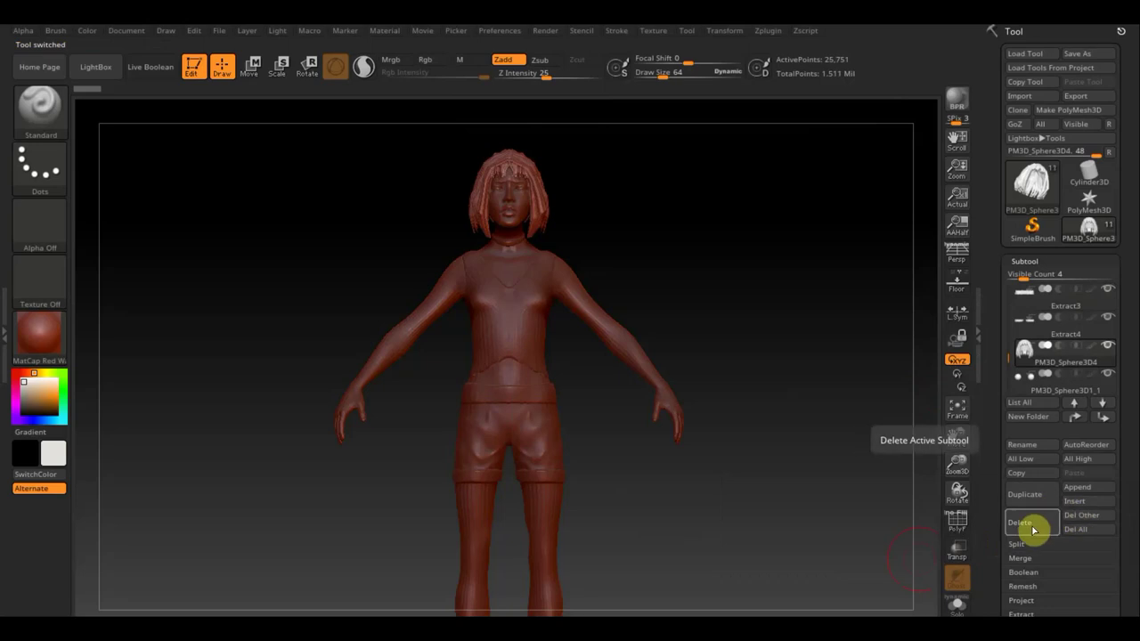
left_click(1036, 528)
left_click(891, 555)
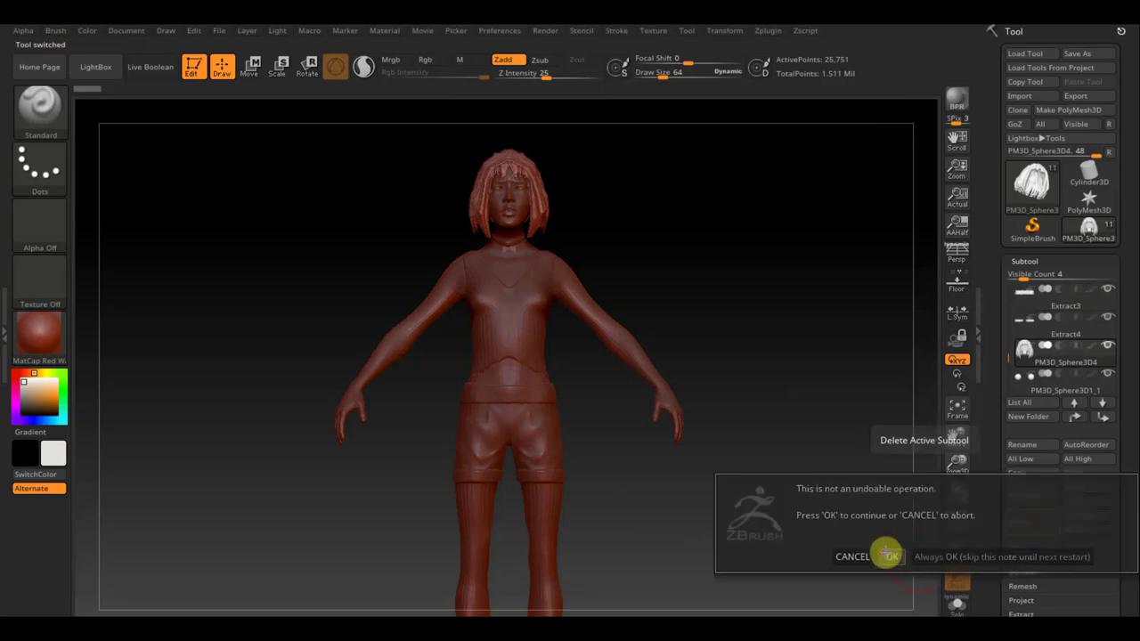
mouse_move(772, 420)
left_mouse_down()
mouse_move(833, 415)
mouse_move(804, 397)
left_mouse_up()
left_click_drag(711, 295, 716, 347, "alt")
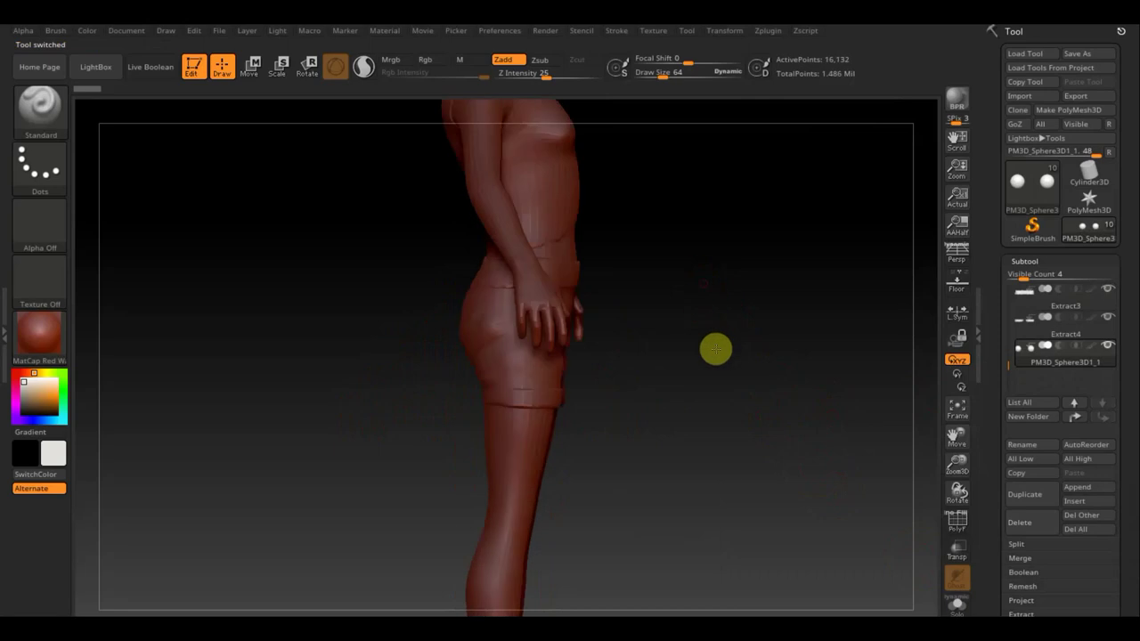
mouse_move(723, 189)
left_mouse_down("alt")
mouse_move(728, 410)
mouse_move(714, 530)
left_mouse_up("alt")
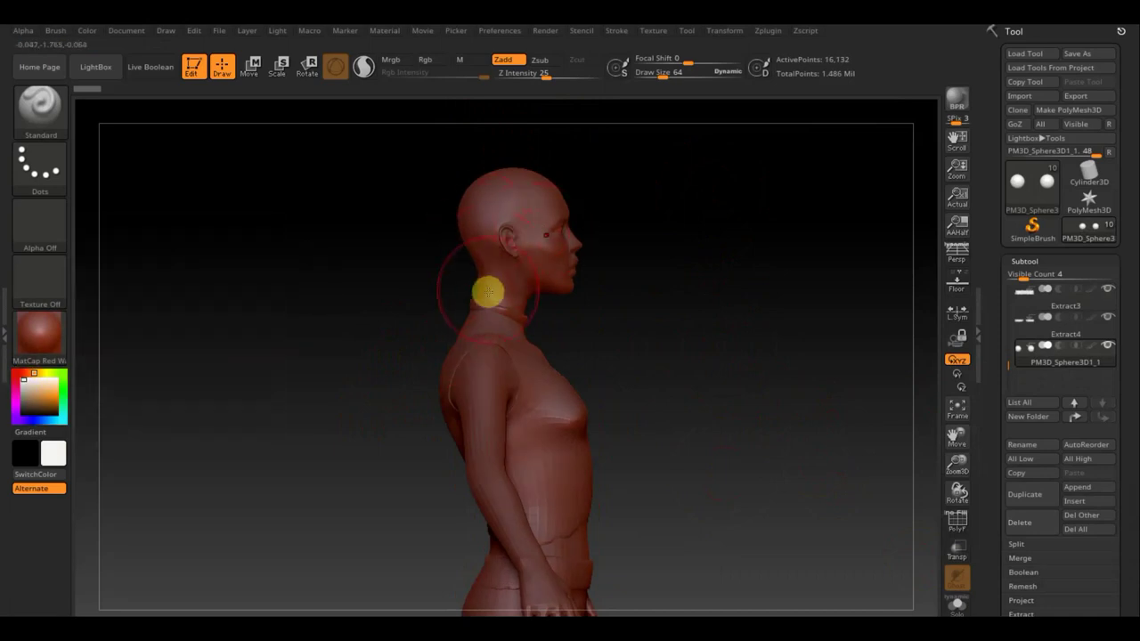
left_click_drag(647, 363, 634, 361, "shift")
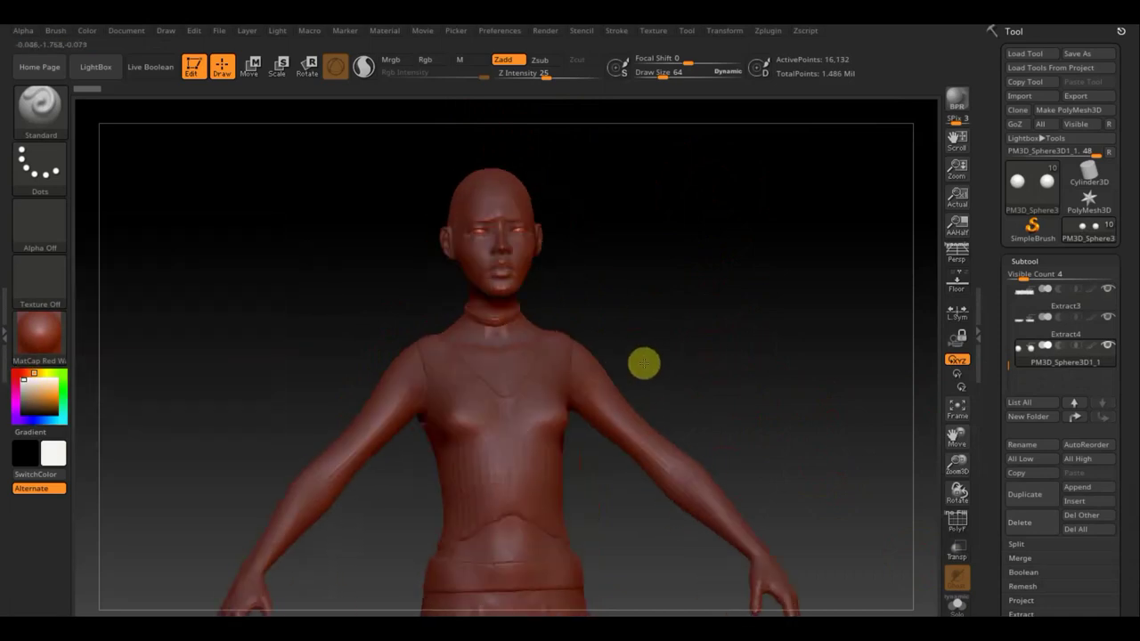
mouse_move(682, 328)
left_mouse_down("alt")
mouse_move(687, 356)
mouse_move(679, 331)
mouse_move(688, 335)
mouse_move(650, 356)
mouse_move(536, 367)
mouse_move(686, 344)
left_mouse_up("alt")
left_click(560, 297)
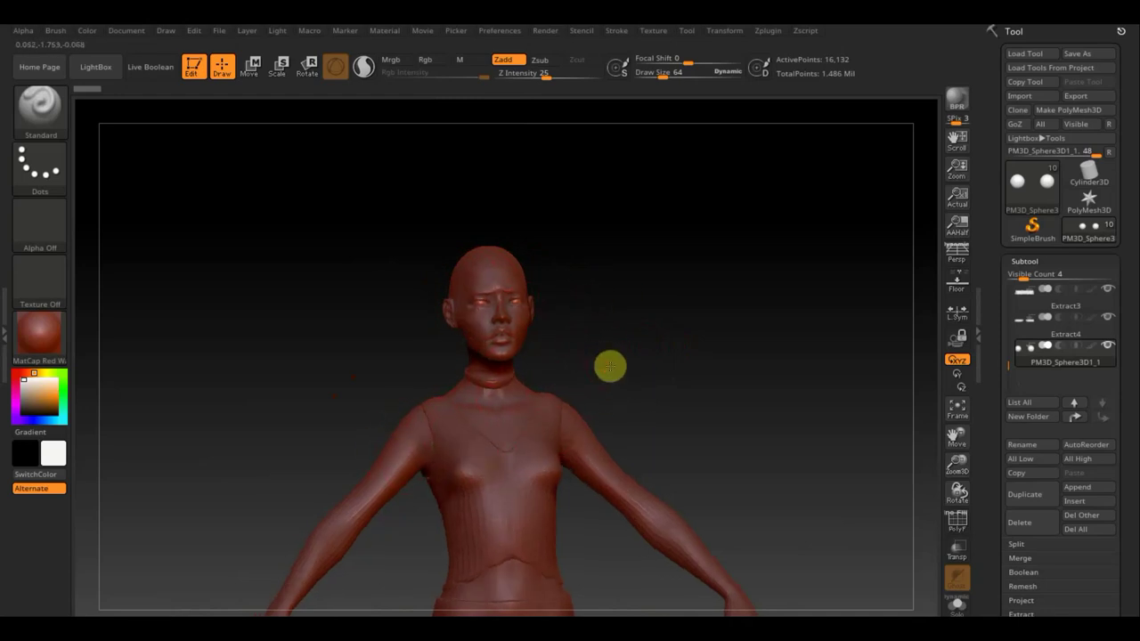
Step: Try a skin-toned matcap, then the grey MatCap Metal03, on the figure
left_click(39, 332)
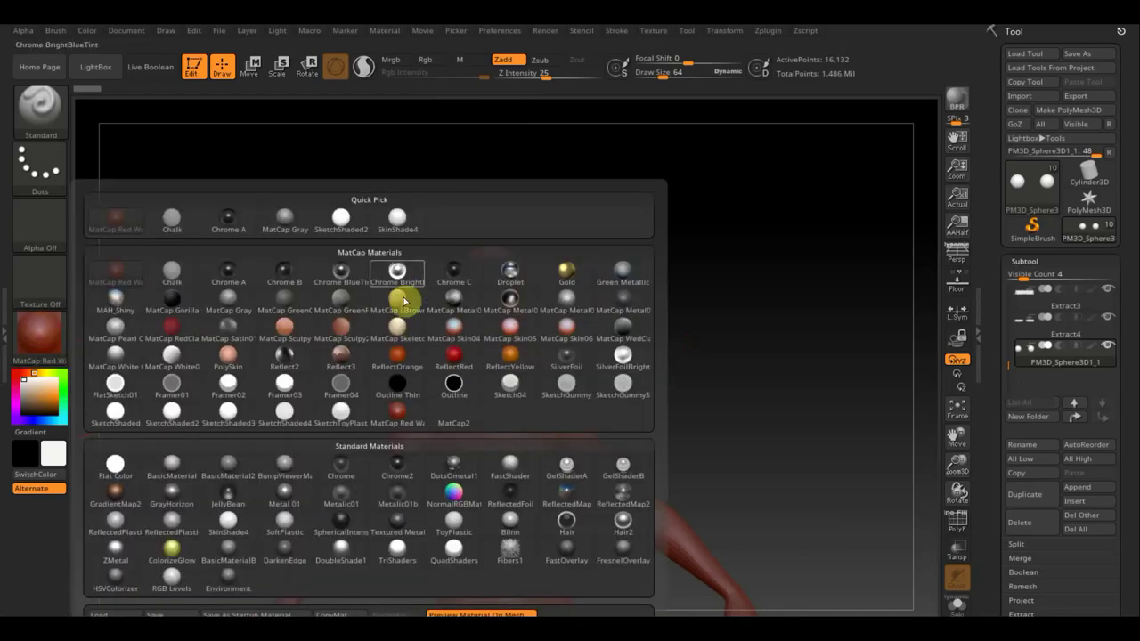
left_click(346, 326)
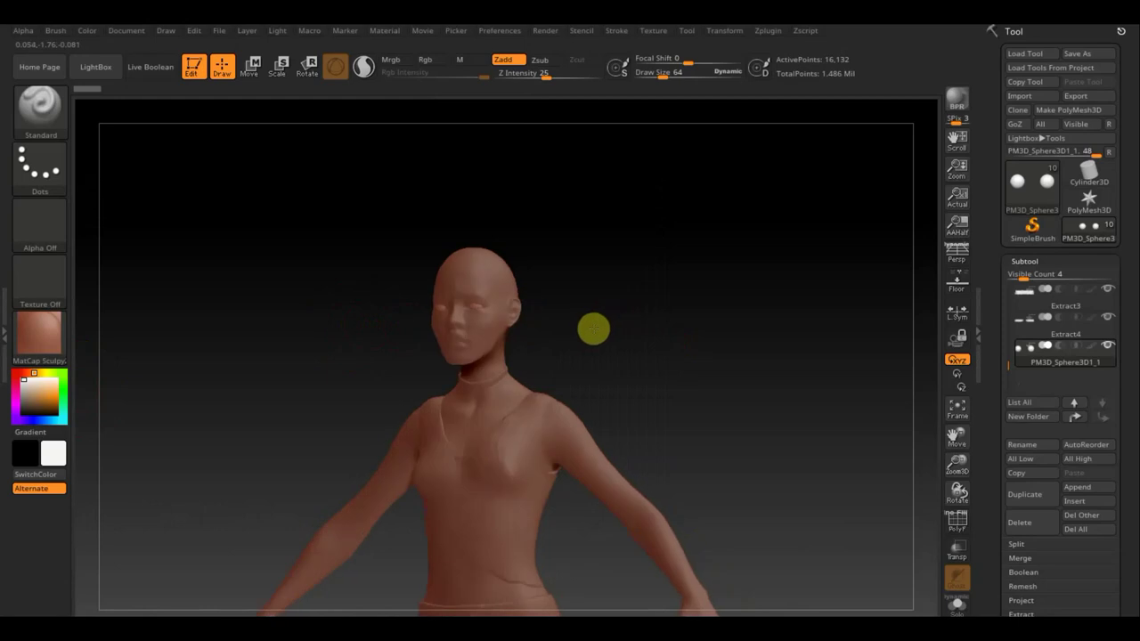
left_click_drag(622, 323, 611, 324)
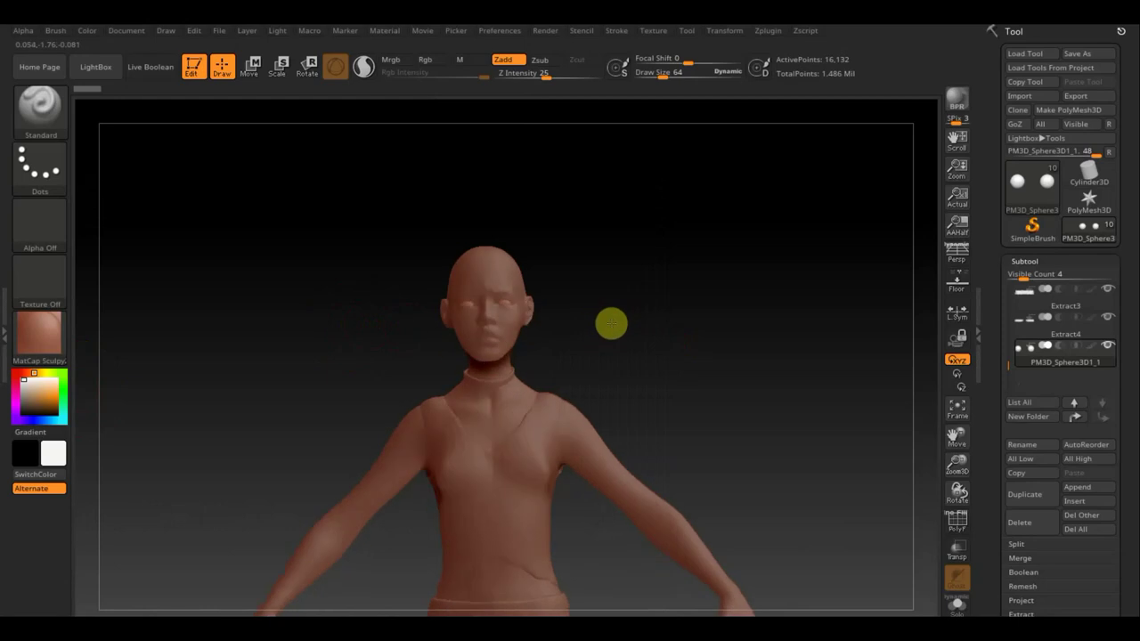
left_click(43, 339)
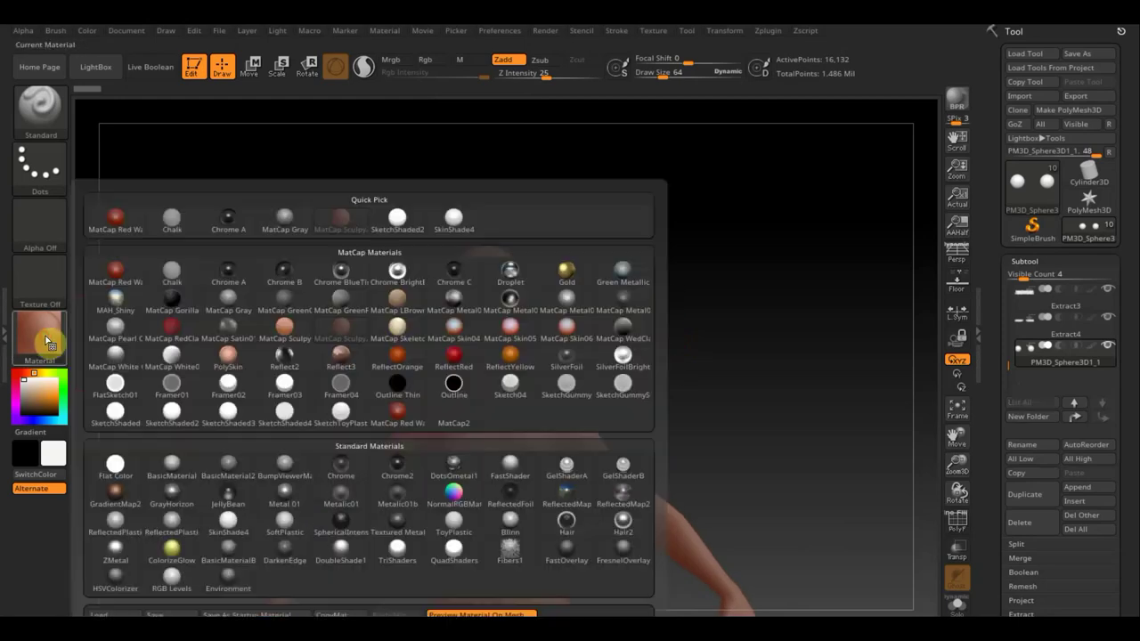
left_click(567, 303)
mouse_move(681, 332)
left_mouse_down()
mouse_move(684, 371)
mouse_move(725, 229)
mouse_move(728, 341)
mouse_move(703, 333)
mouse_move(707, 313)
mouse_move(662, 323)
mouse_move(814, 311)
mouse_move(715, 318)
mouse_move(752, 322)
left_mouse_up()
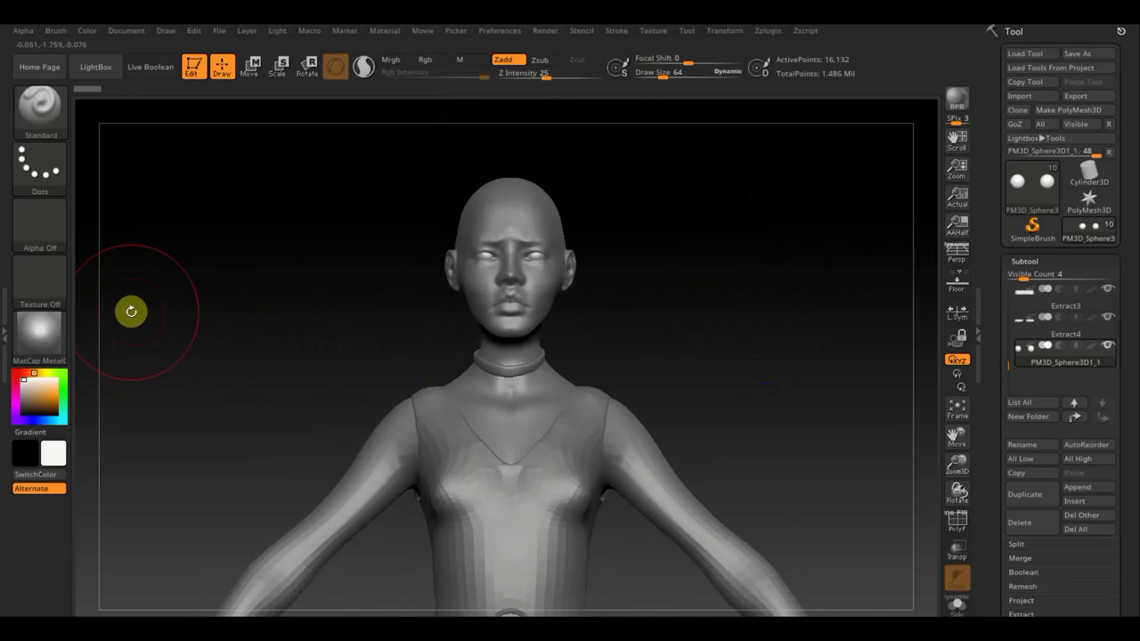
Step: Switch back to MatCap Red Wax and bring up the Load Material file dialog
left_click_drag(211, 313, 241, 320)
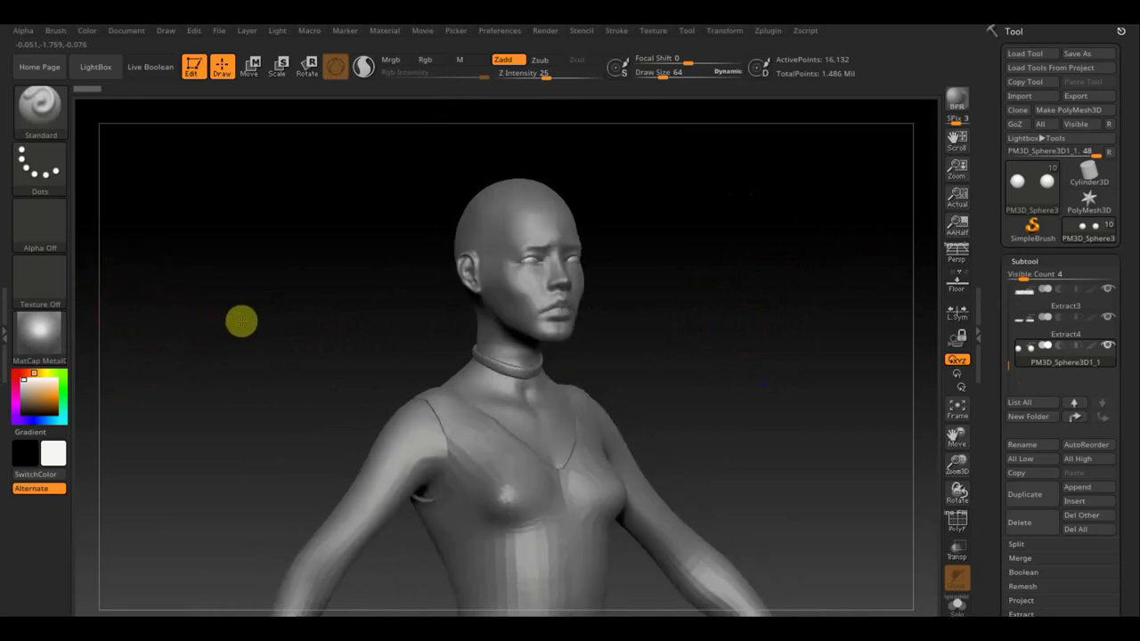
left_click(43, 347)
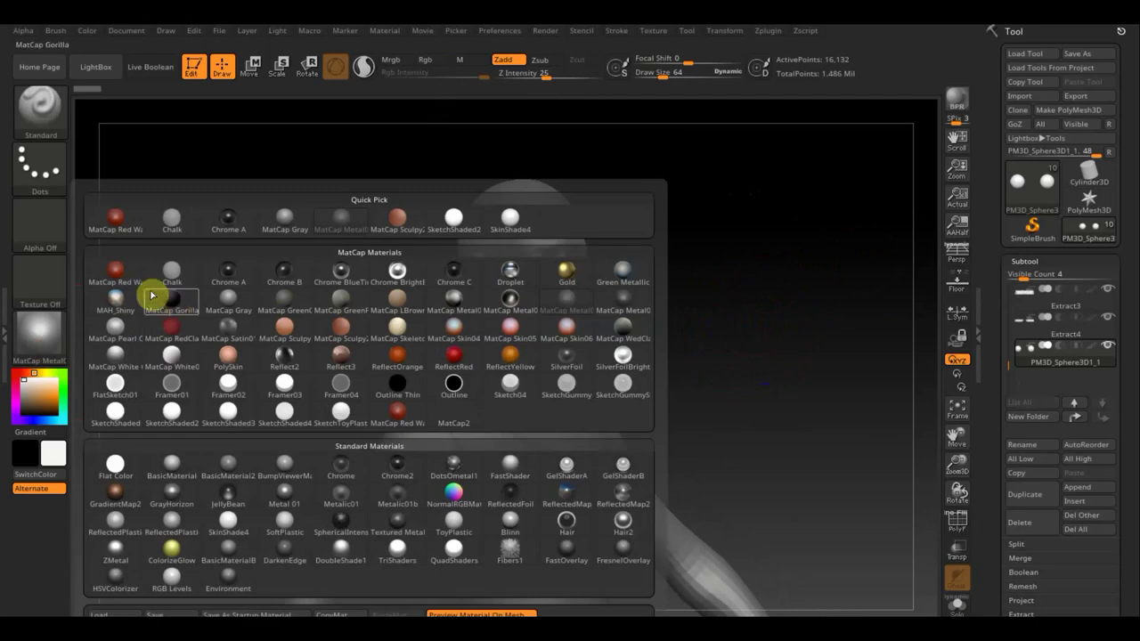
left_click(118, 278)
mouse_move(190, 283)
left_mouse_down()
mouse_move(264, 312)
mouse_move(252, 314)
left_mouse_up()
left_click_drag(614, 285, 633, 303)
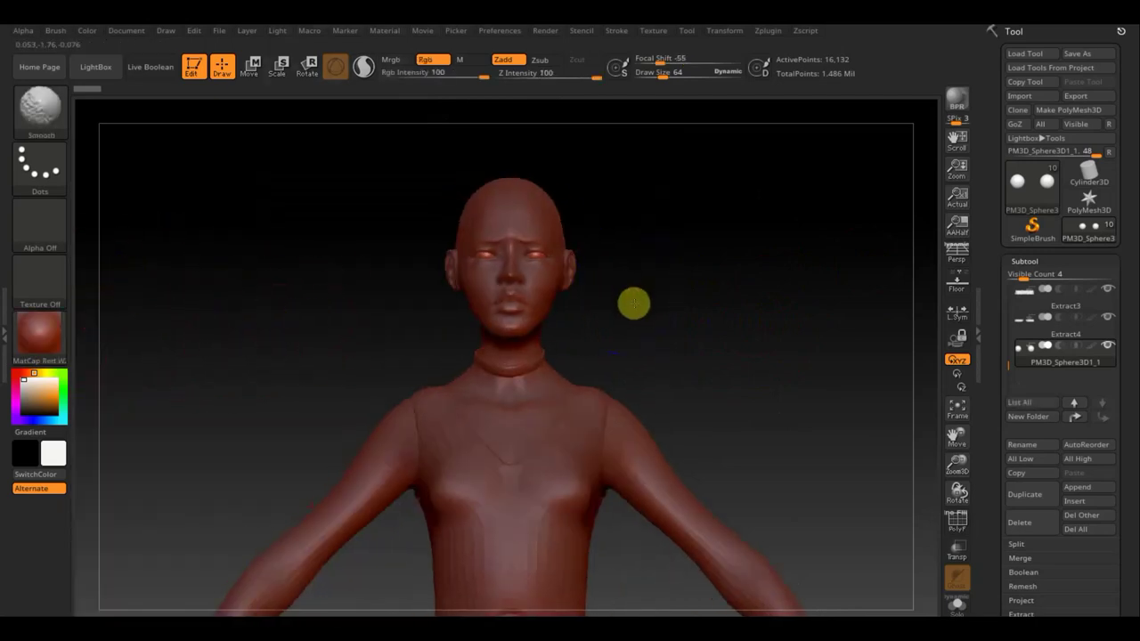
left_click(47, 339)
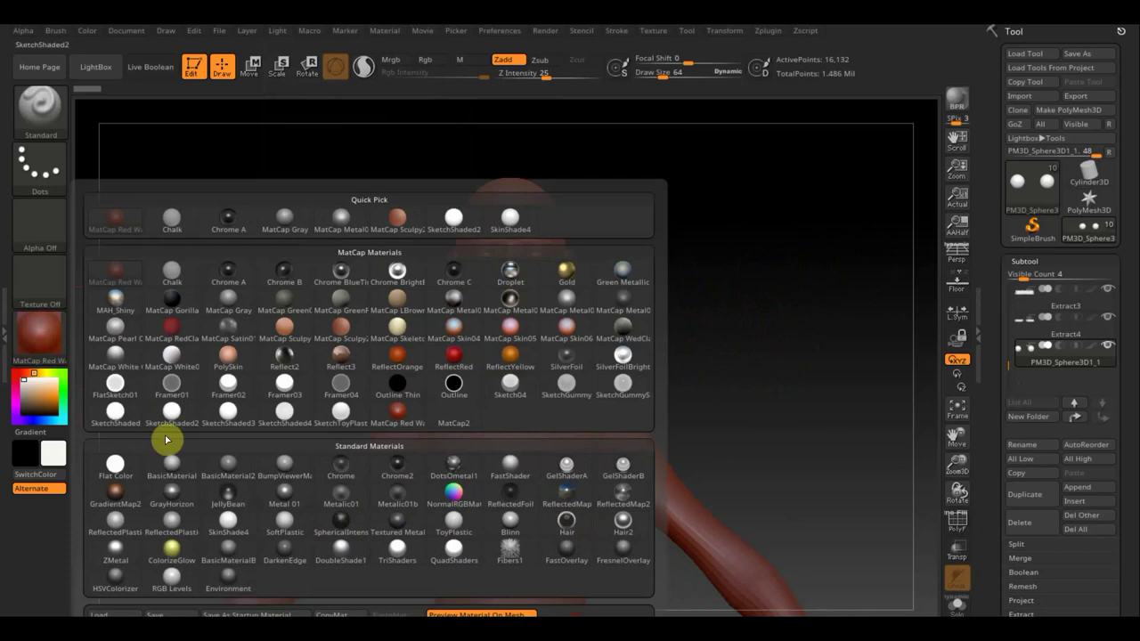
left_click(114, 613)
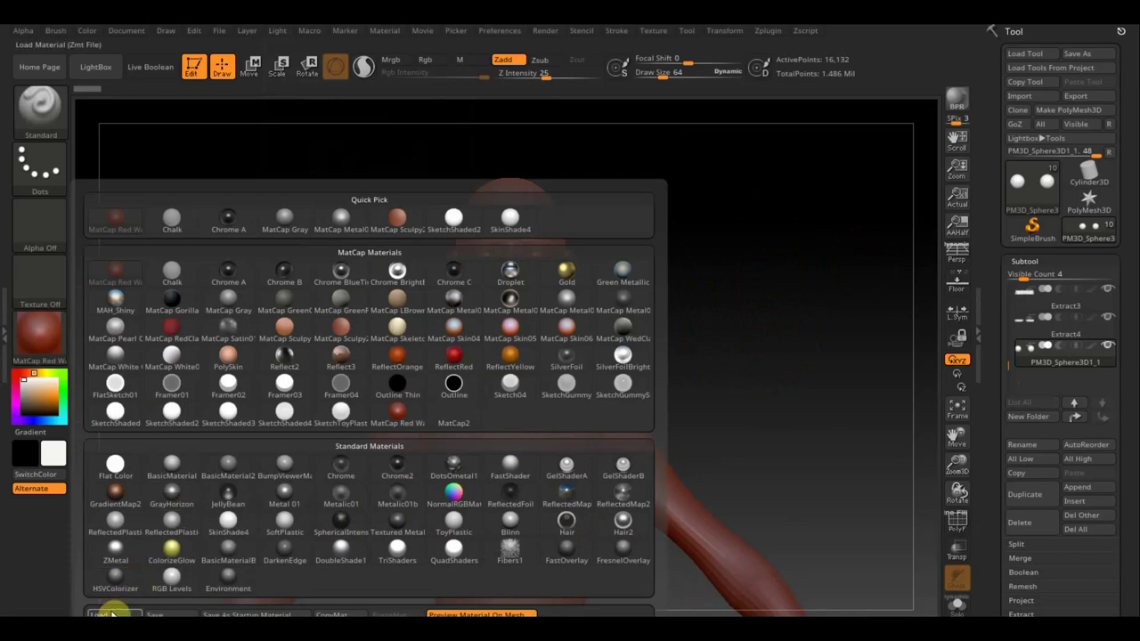
mouse_move(89, 294)
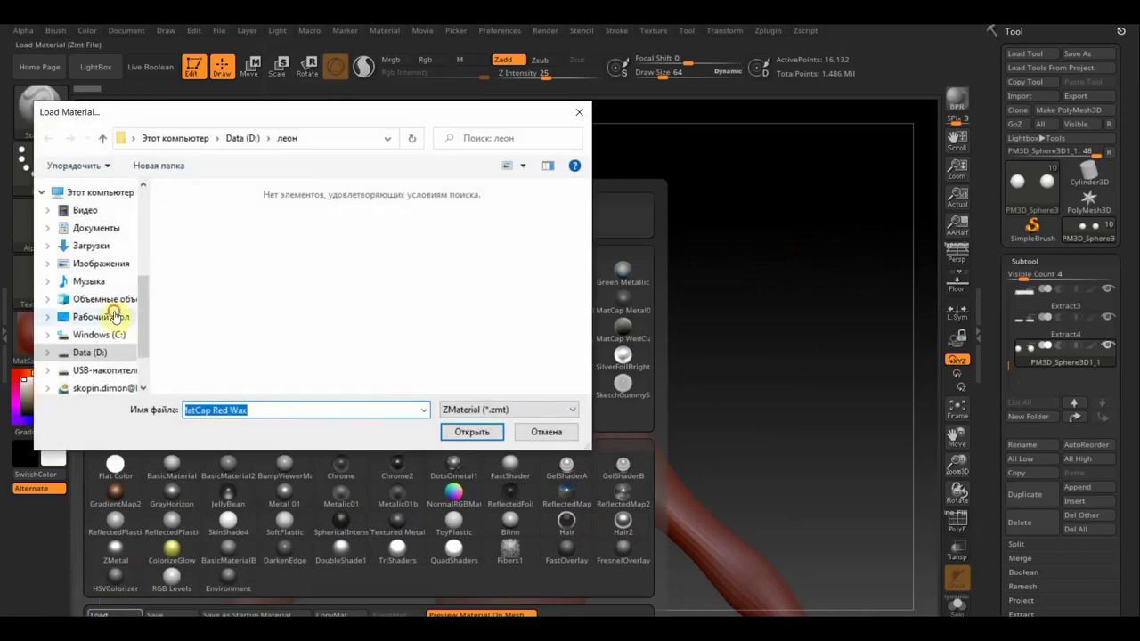
Step: Browse to the Desktop's ВСЕ для SculptGL folder, then cancel without loading a material
left_click(114, 316)
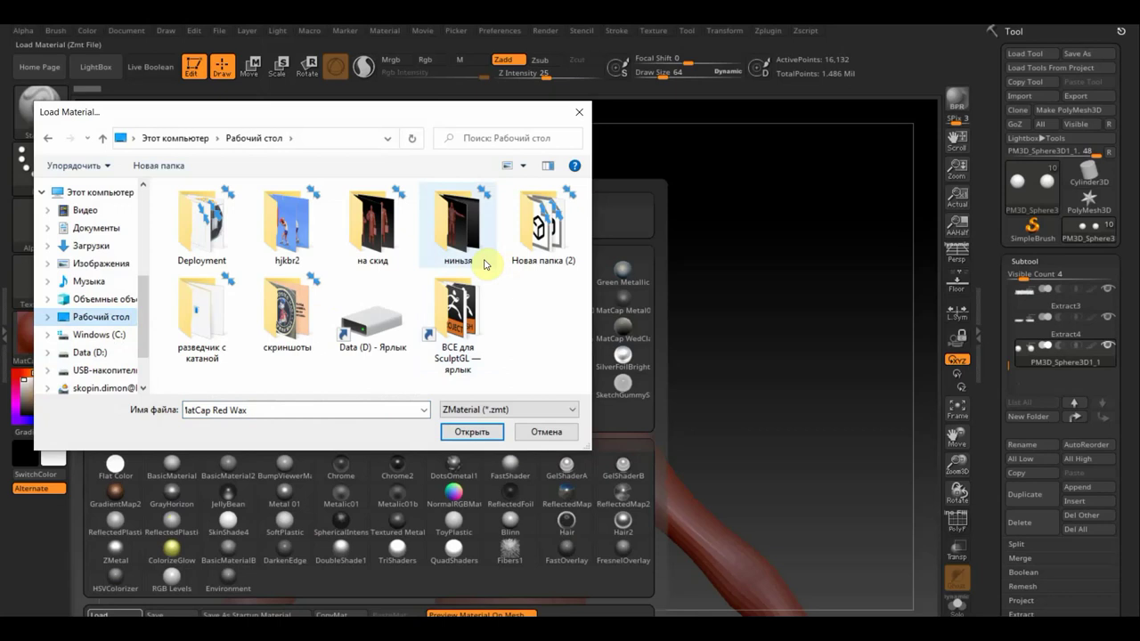
double_click(463, 318)
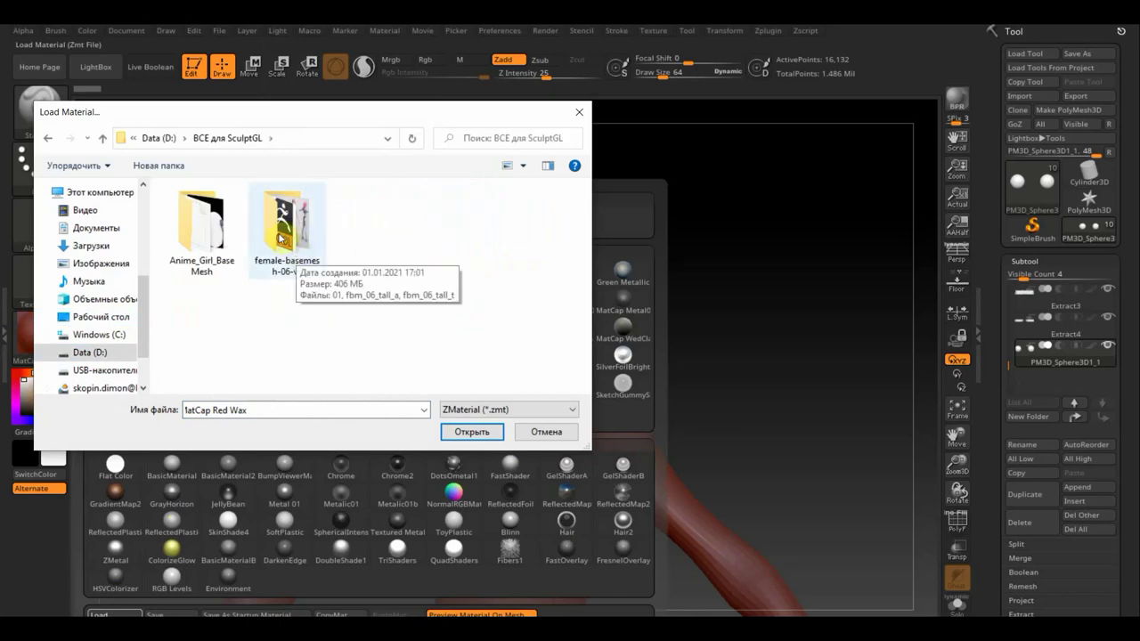
left_click(554, 434)
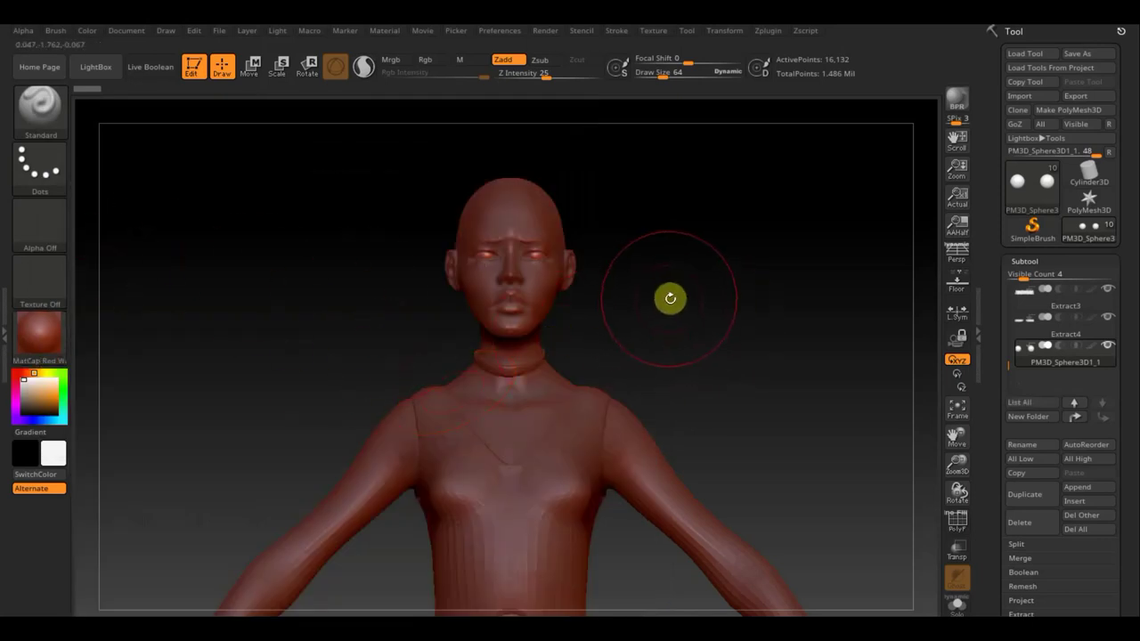
Step: Try MatCap White Cavity, then settle on grey MatCap Metal03 and frame the head in profile
left_click(50, 336)
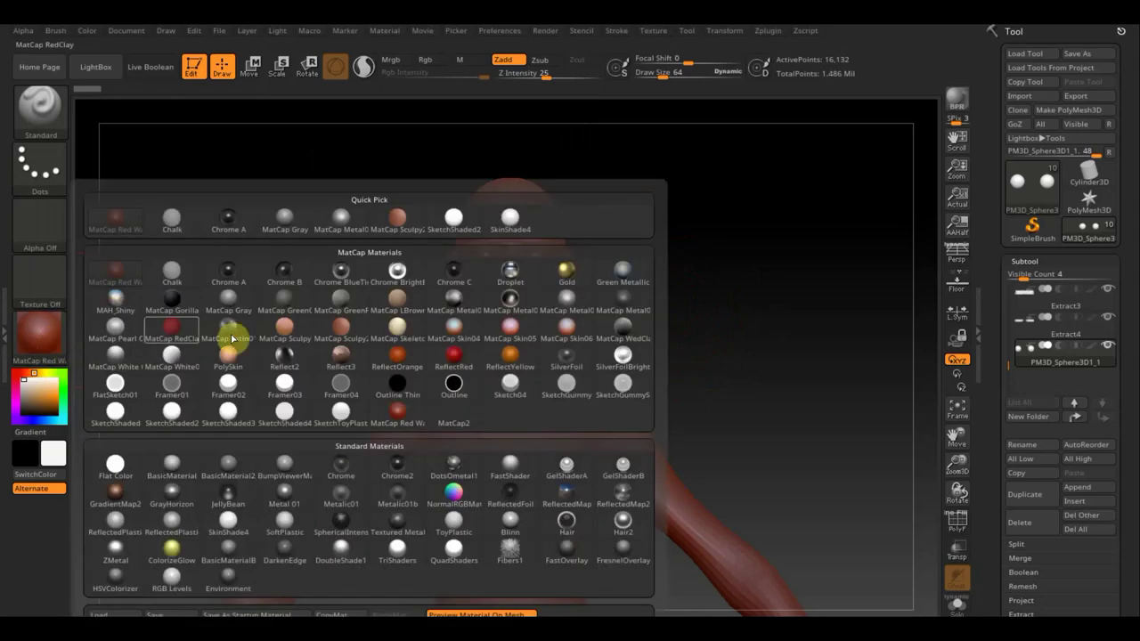
left_click(116, 357)
left_click(38, 331)
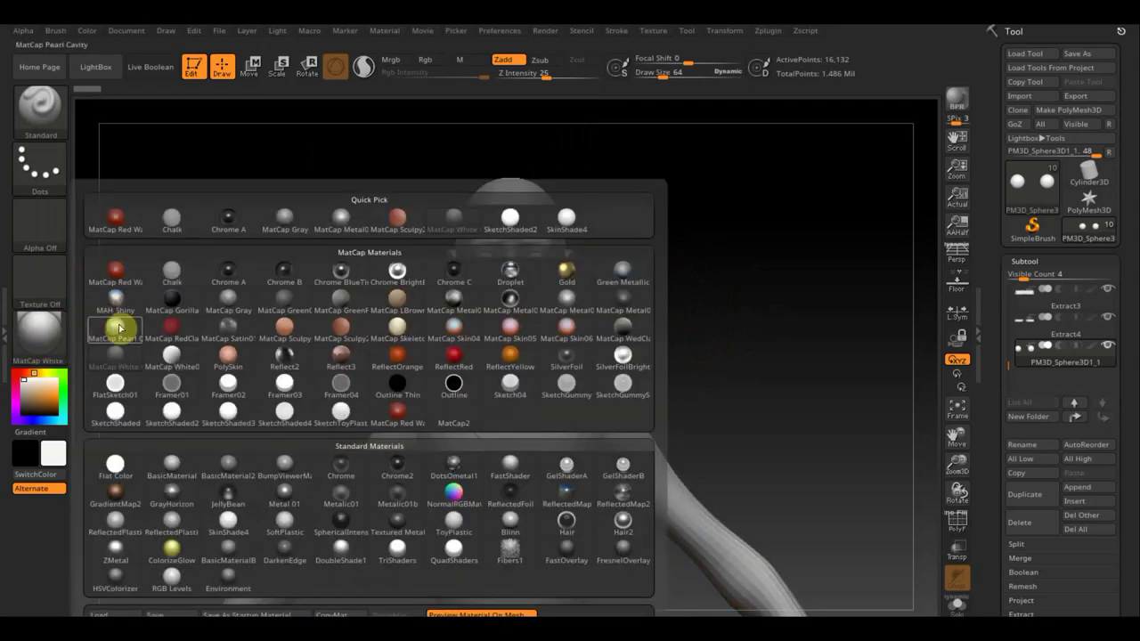
left_click(573, 306)
mouse_move(623, 323)
left_mouse_down()
mouse_move(731, 330)
mouse_move(713, 326)
mouse_move(723, 371)
left_mouse_up()
mouse_move(740, 298)
left_mouse_down("alt")
mouse_move(754, 463)
mouse_move(746, 448)
left_mouse_up("alt")
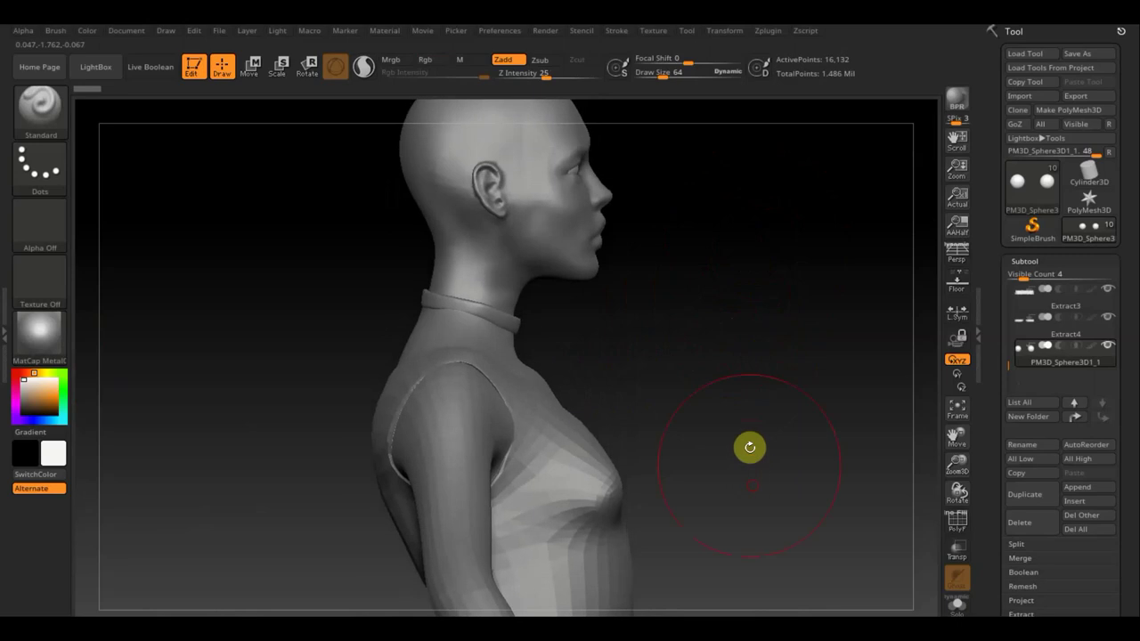
mouse_move(725, 364)
left_mouse_down("alt")
mouse_move(726, 383)
mouse_move(668, 310)
left_mouse_up("alt")
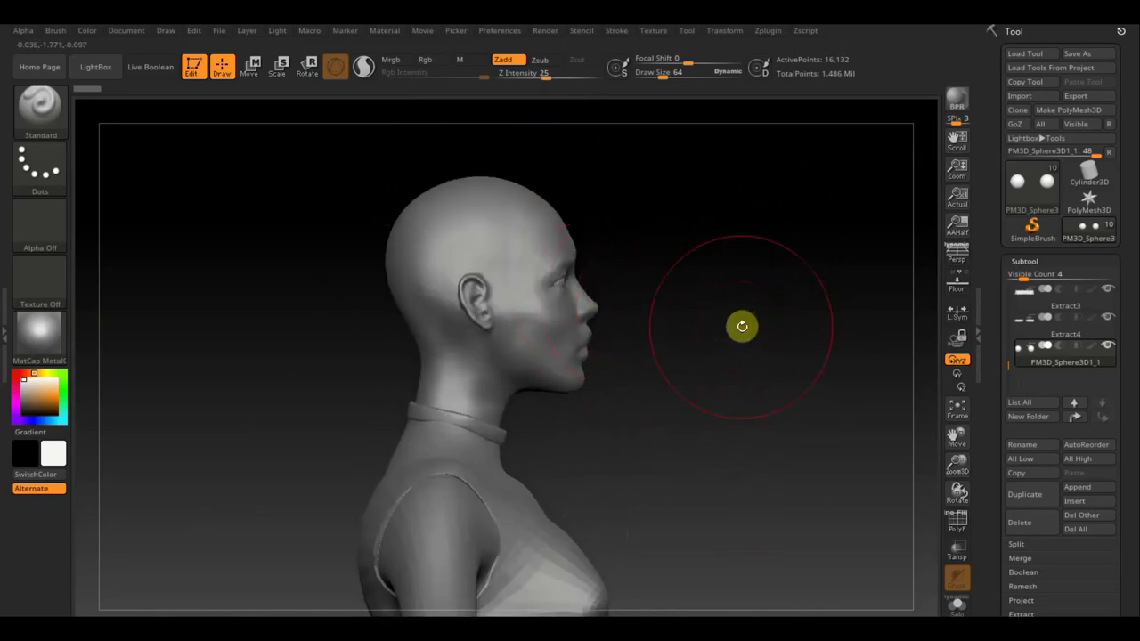
left_click_drag(742, 326, 731, 326)
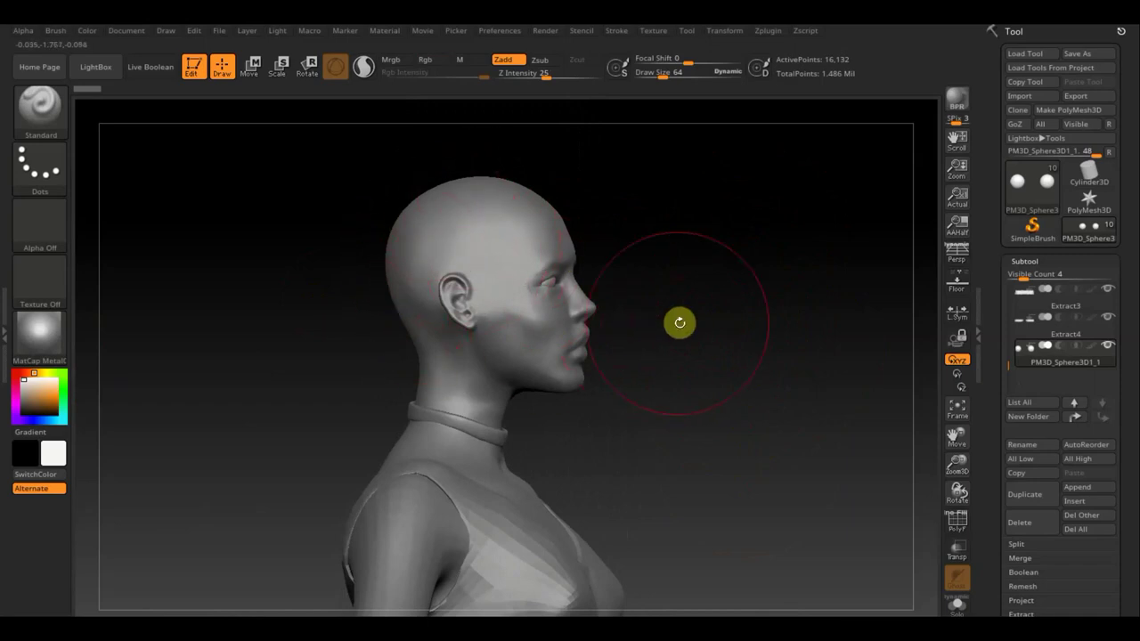
Step: Duplicate the джейн2 body subtool as джейн3, then bring up the Load Brush Preset dialog
key("n")
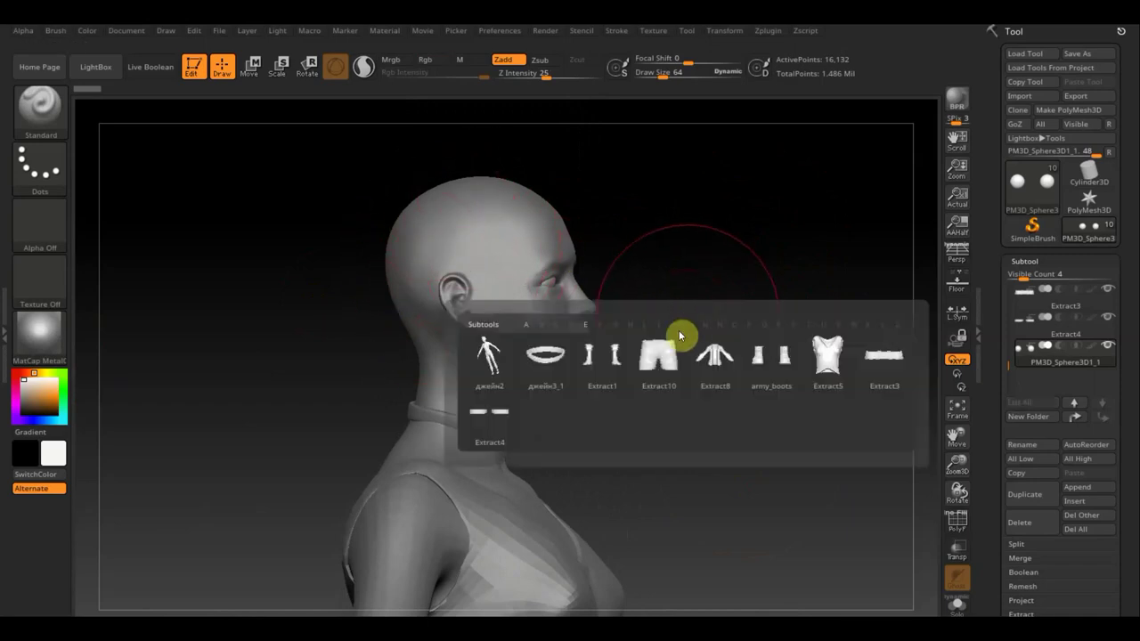
left_click(492, 365)
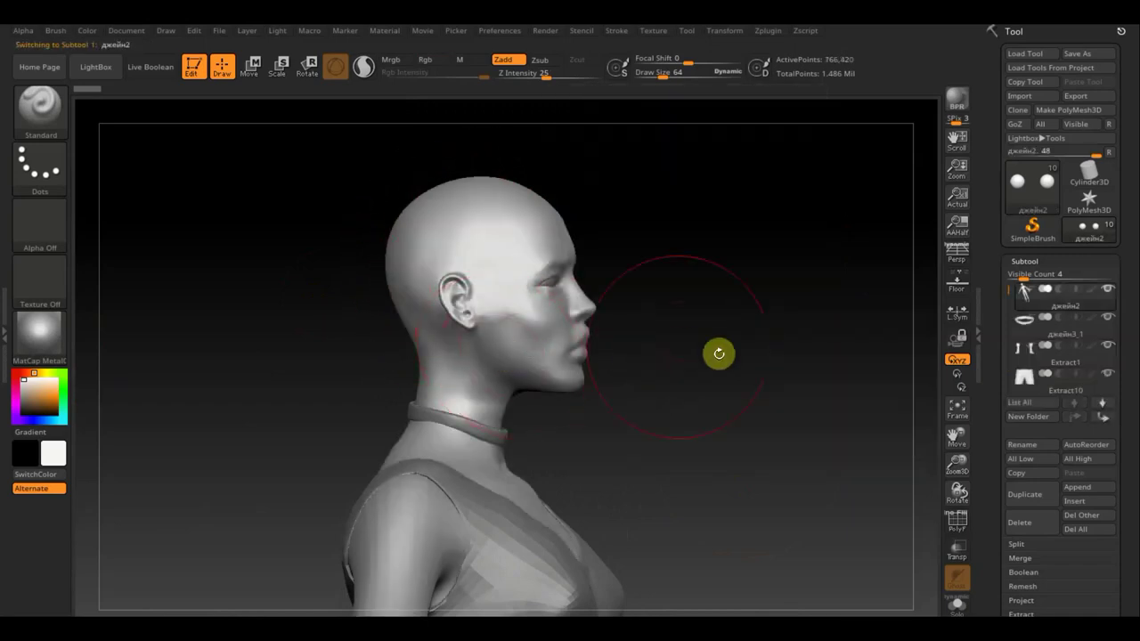
left_click(1029, 497)
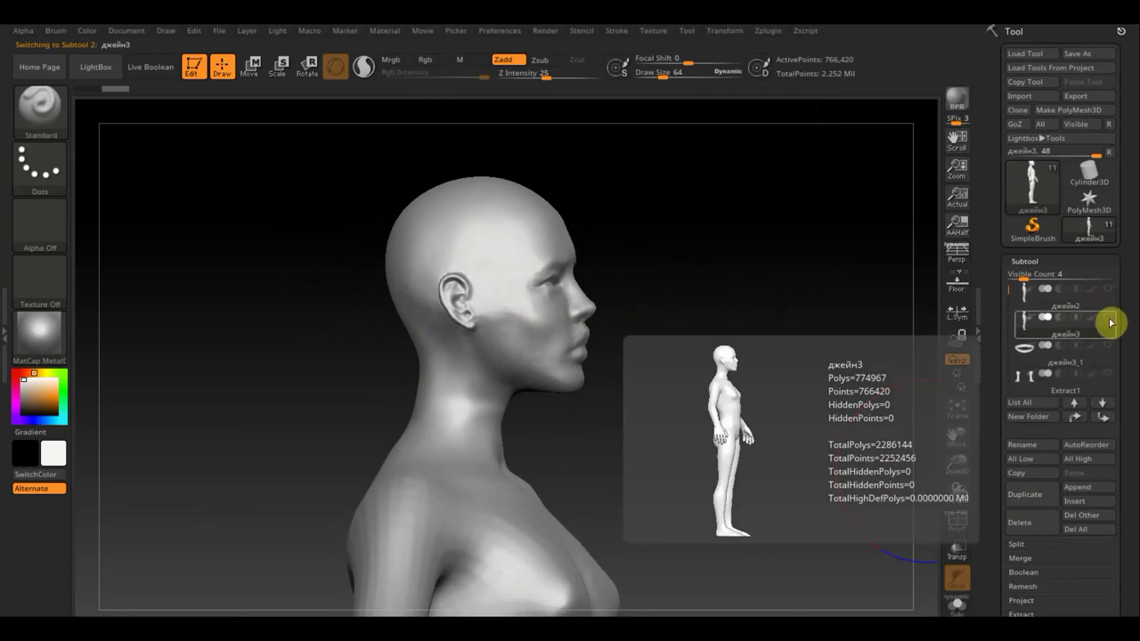
left_click(44, 117)
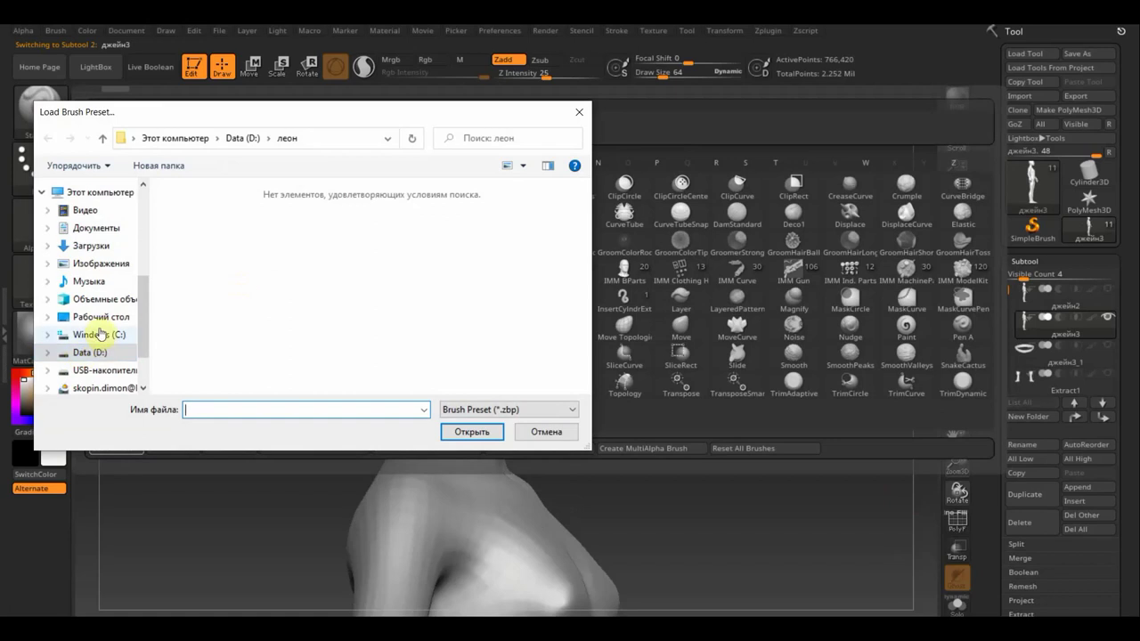
Step: Load the XMD_Hair_1sr brush preset from D:\все для ЗБРАШ\кисти хаир
left_click(104, 317)
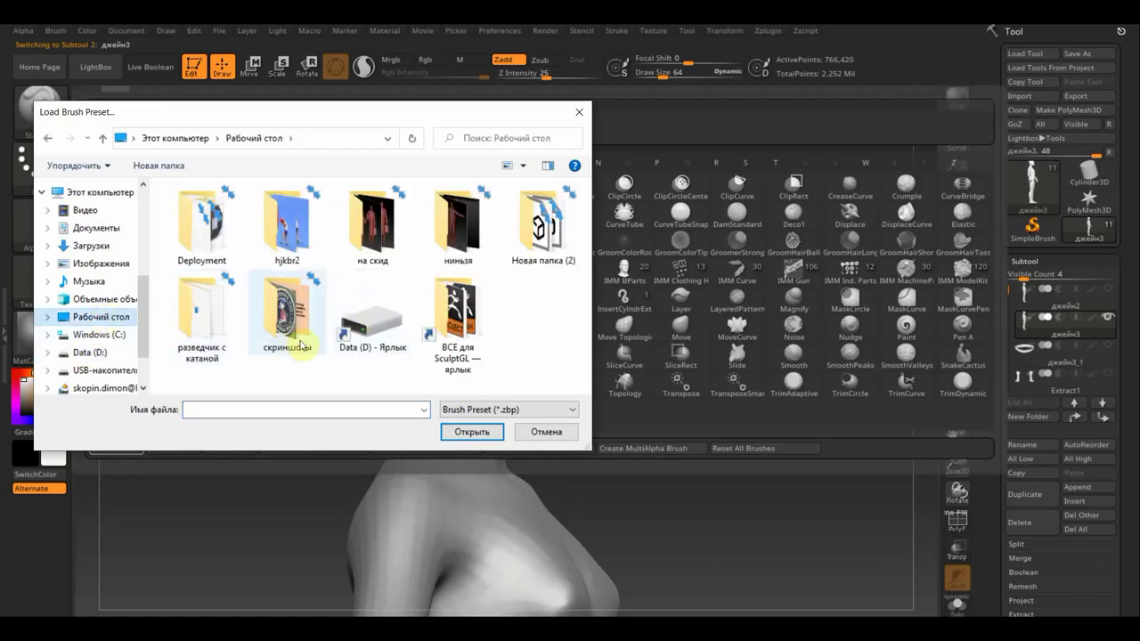
left_click(89, 352)
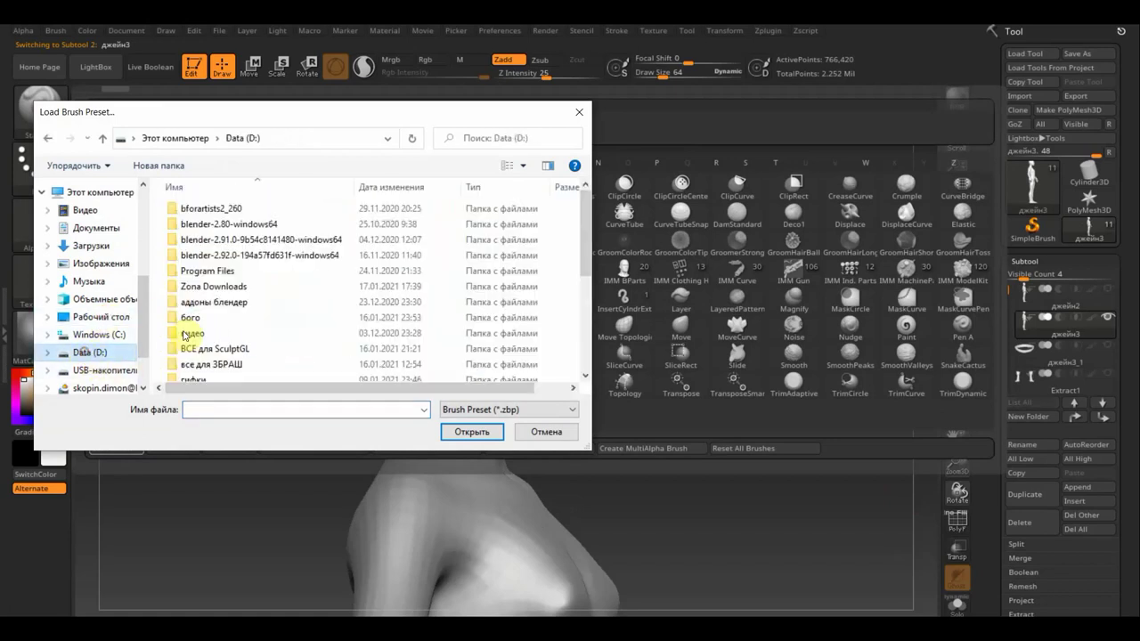
scroll(211, 347, "down", 1)
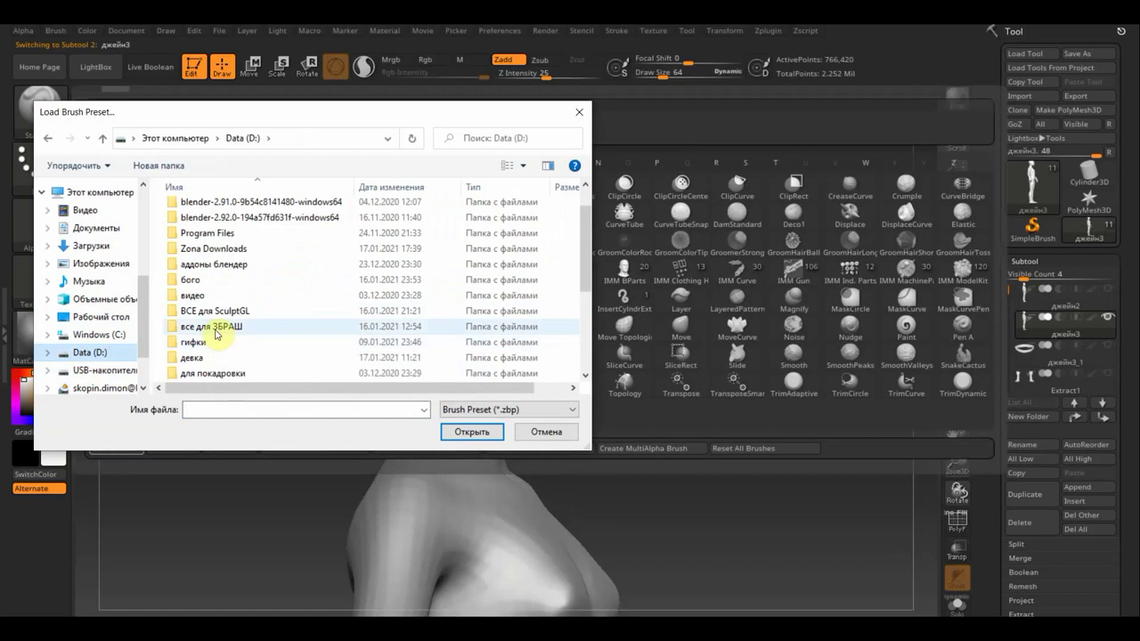
double_click(213, 333)
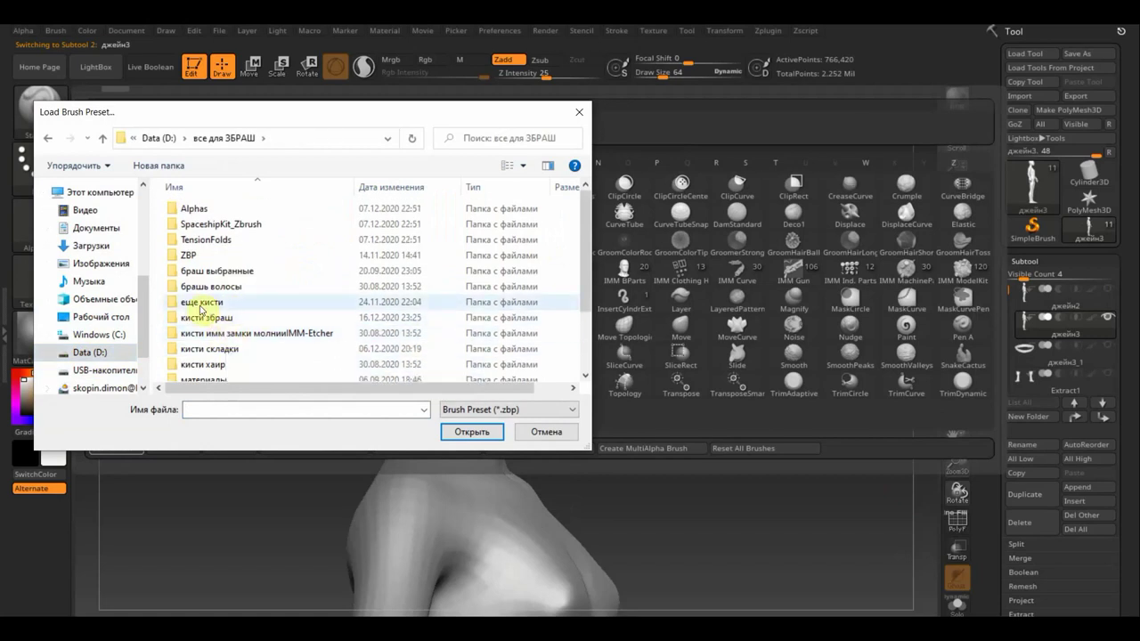
scroll(221, 339, "down", 1)
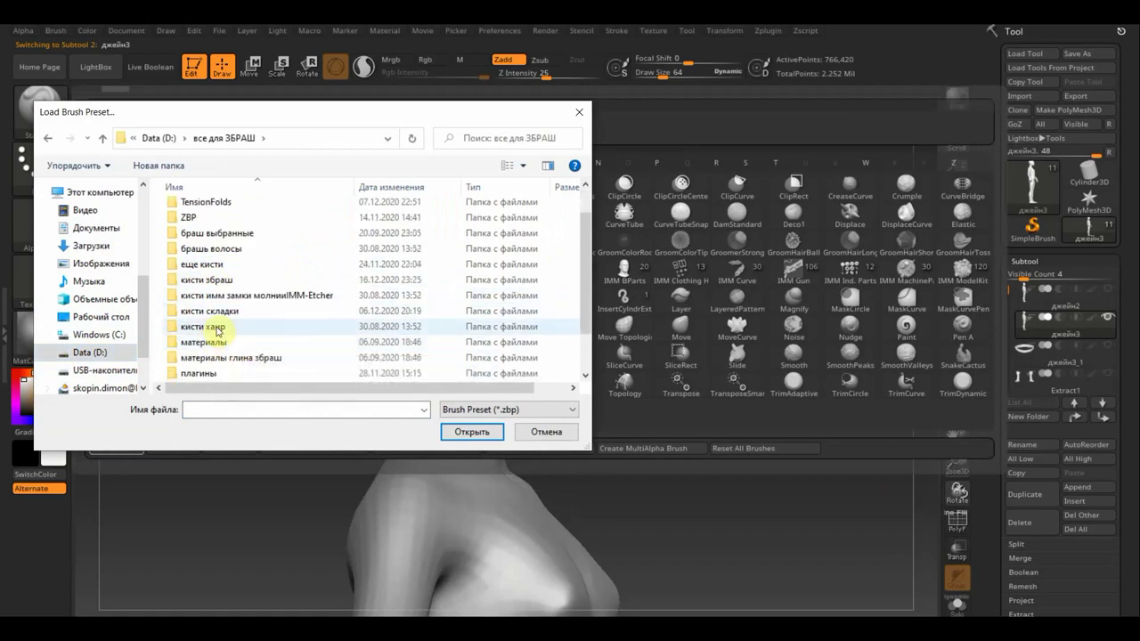
double_click(215, 330)
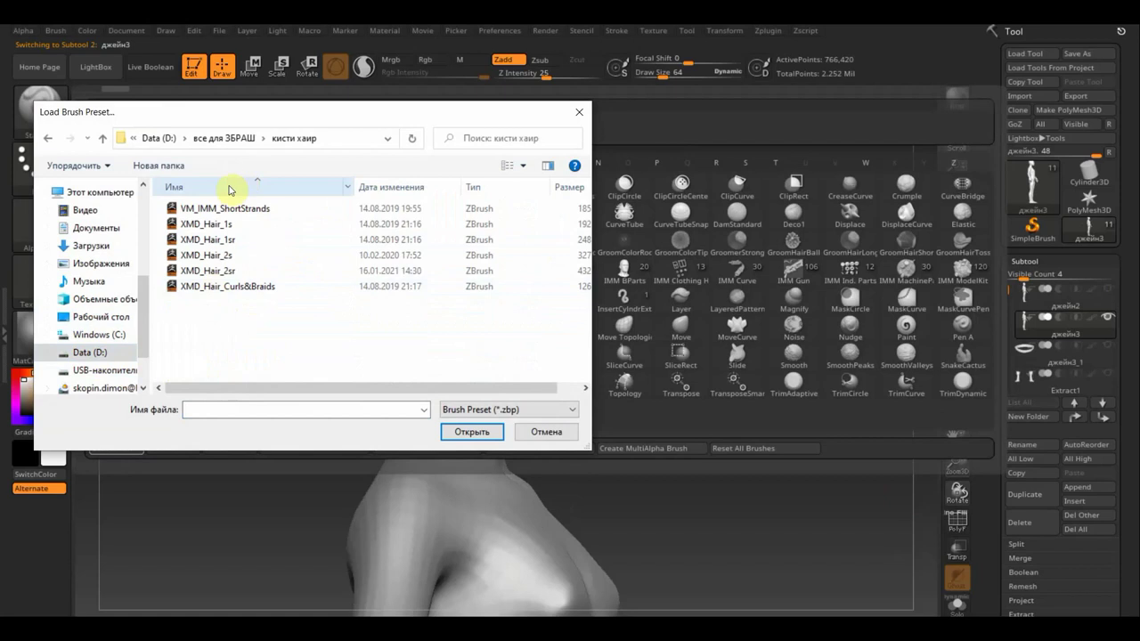
left_click(229, 212)
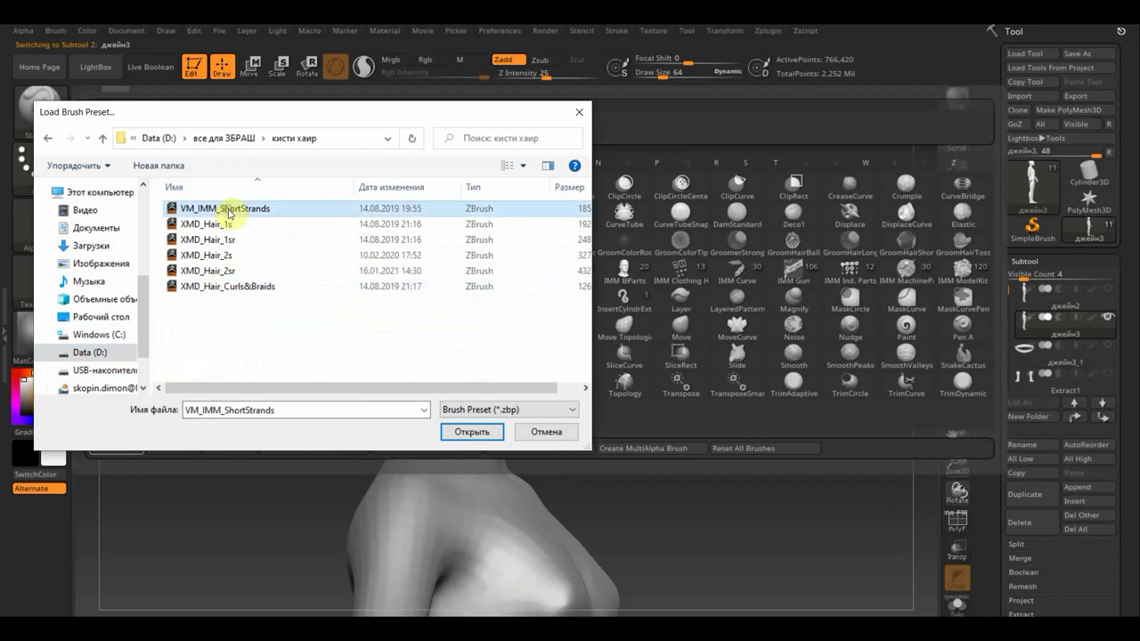
left_click(214, 258)
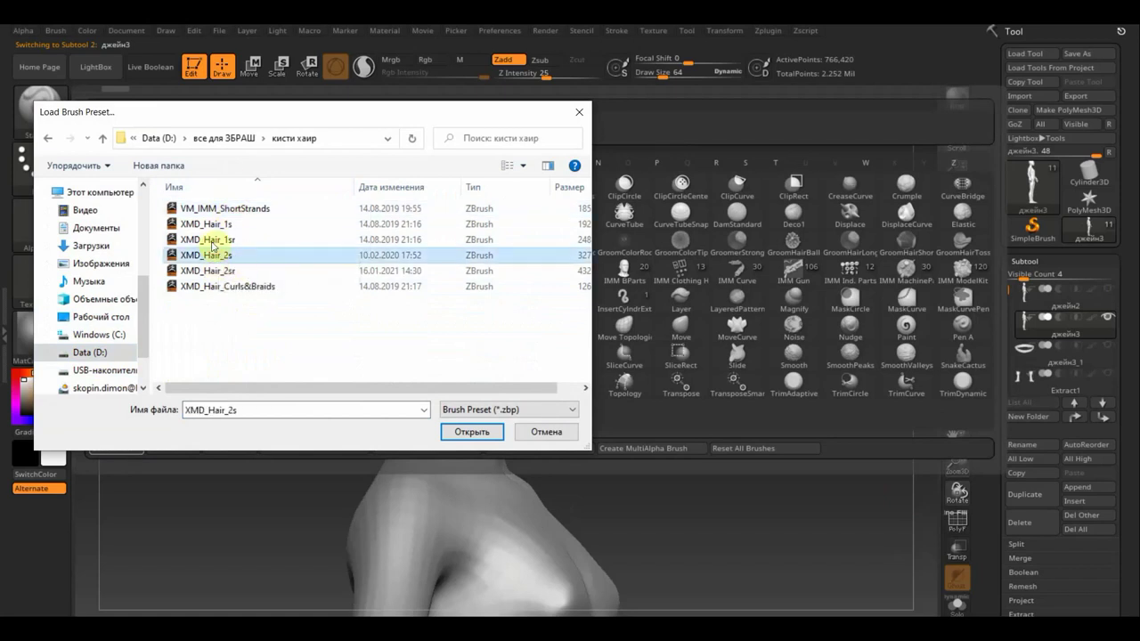
left_click(206, 240)
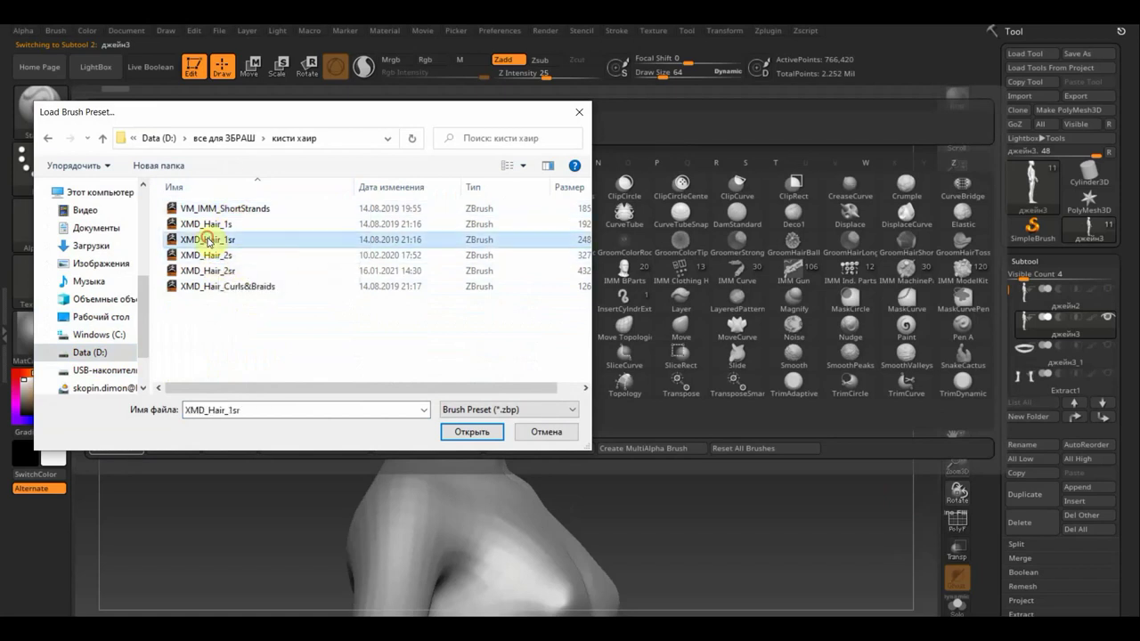
left_click(461, 433)
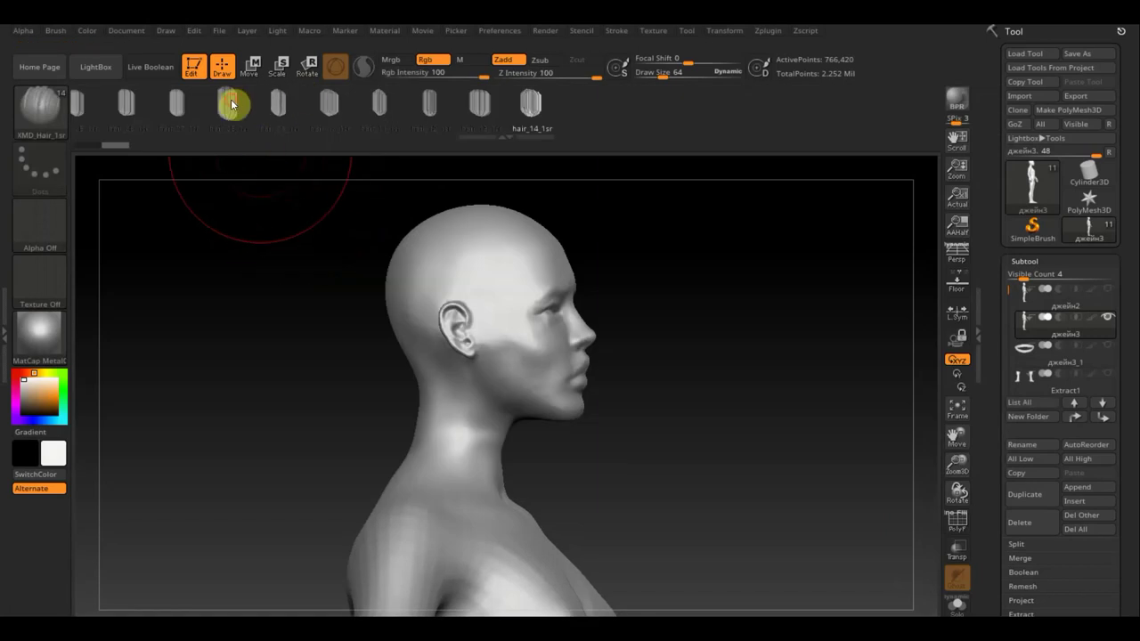
Step: Pick the hair_08_1sr strand brush at a smaller size and lay a strip from ear to crown
left_click(230, 106)
left_click_drag(664, 75, 654, 78)
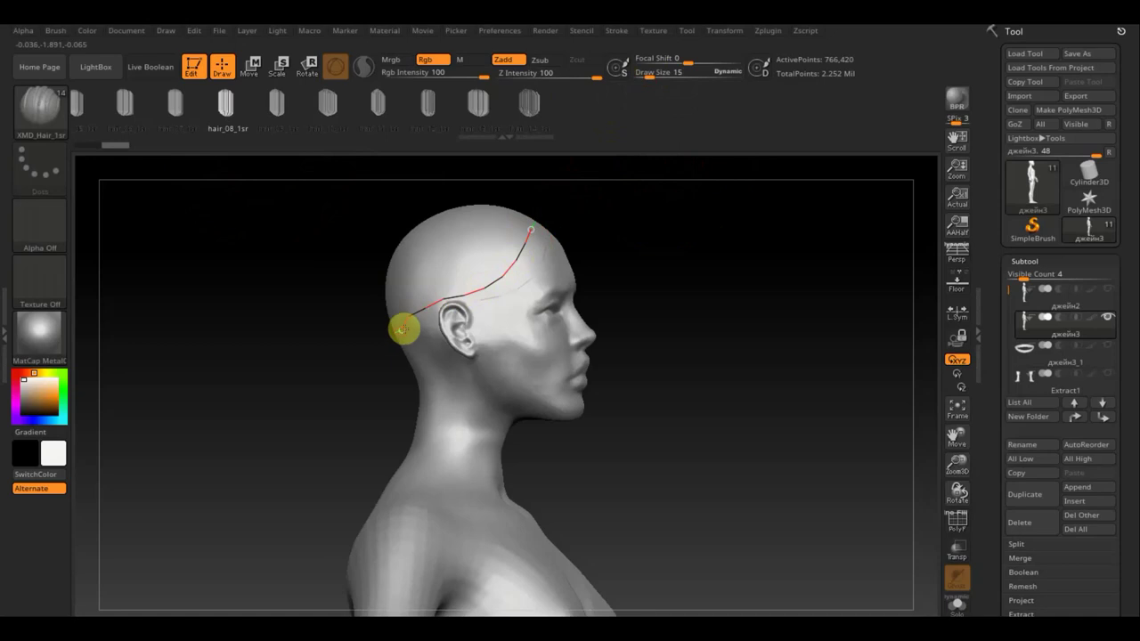
left_click_drag(404, 329, 402, 331)
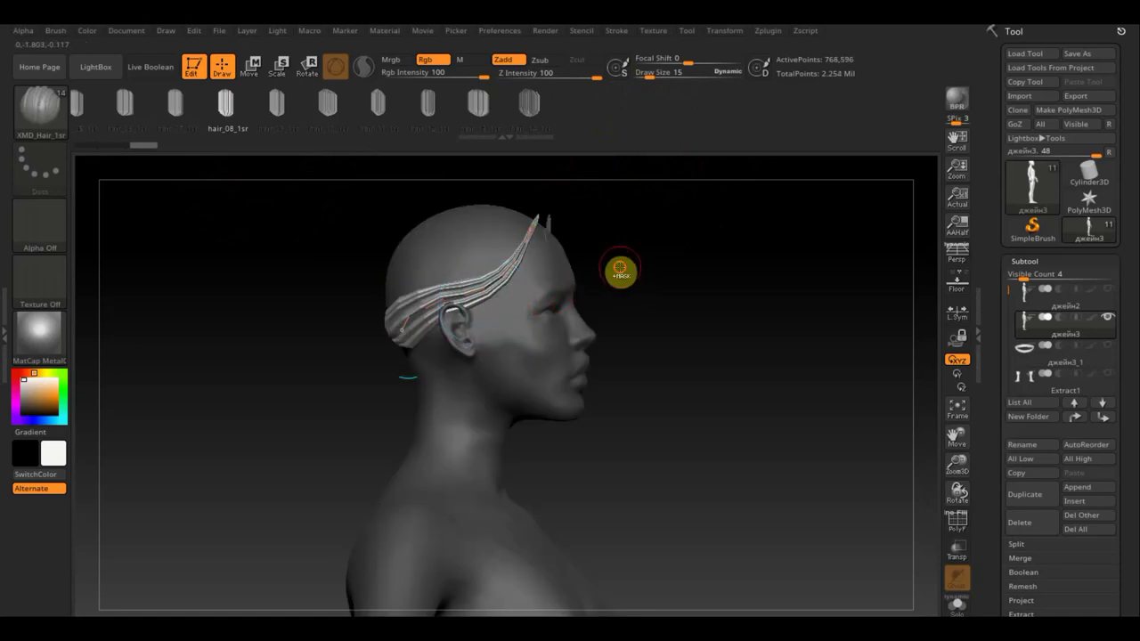
key("ctrl+z")
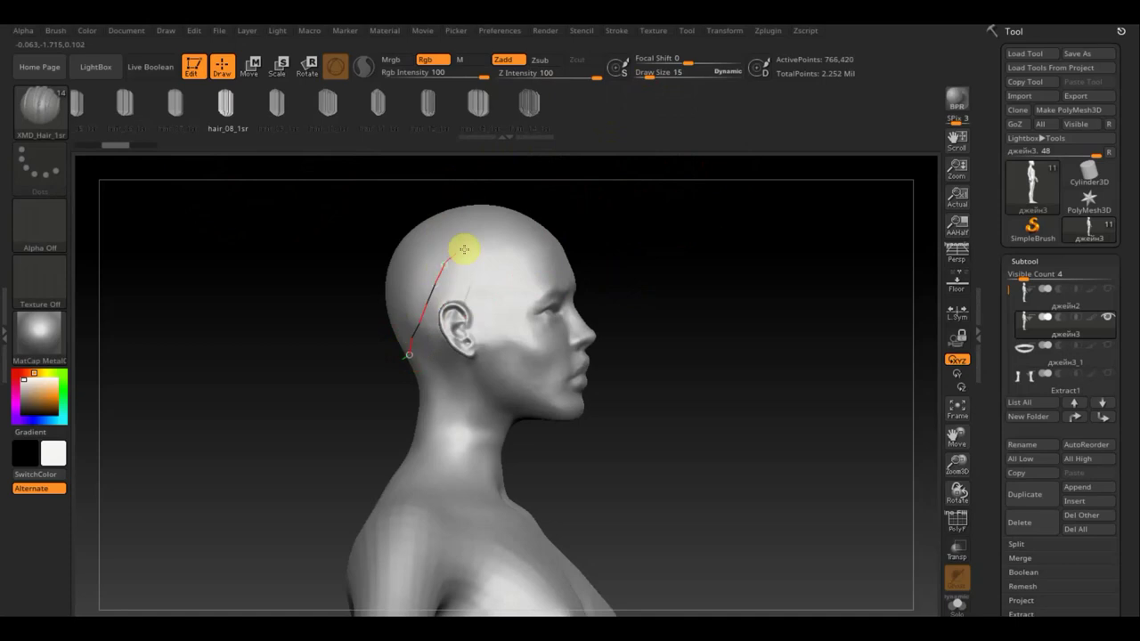
left_click_drag(533, 231, 535, 234)
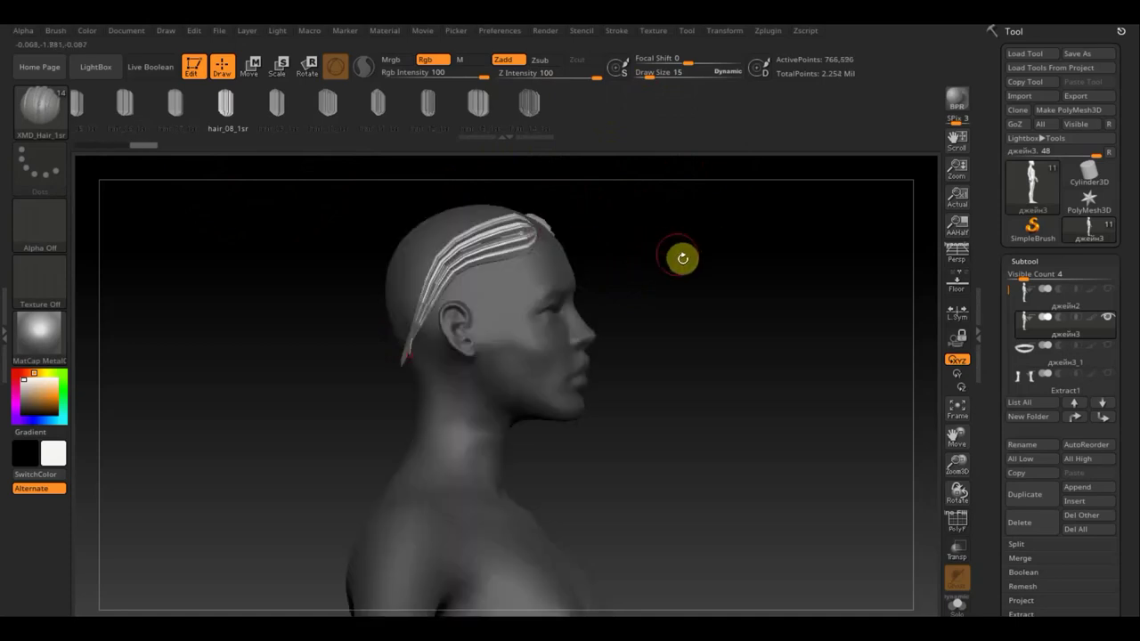
left_click_drag(624, 302, 674, 313)
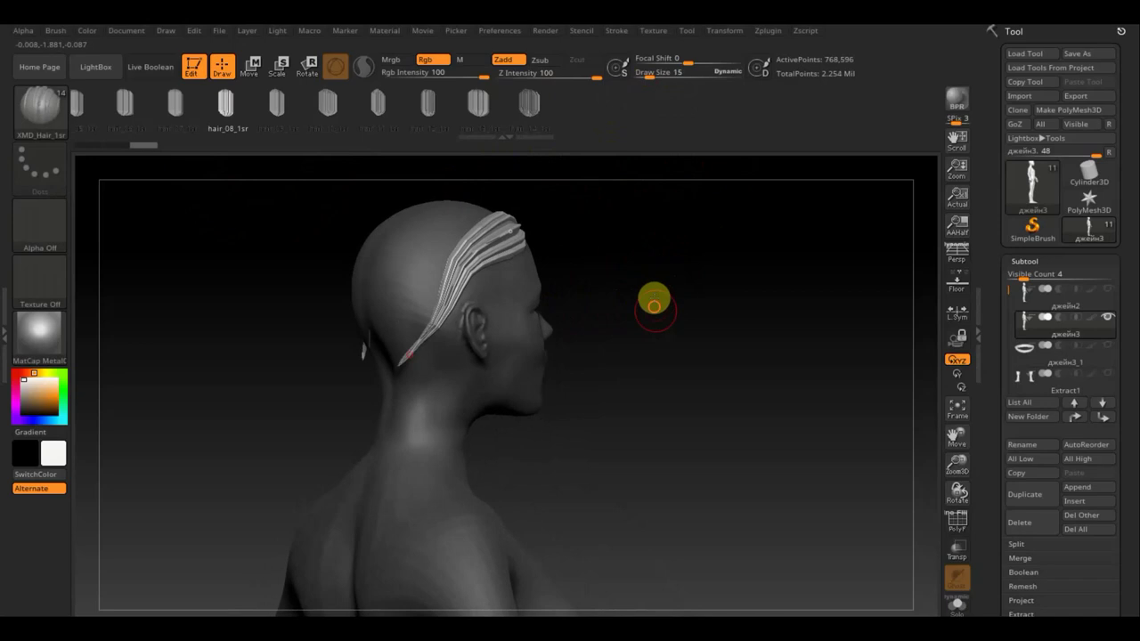
mouse_move(653, 300)
left_mouse_down()
mouse_move(665, 362)
mouse_move(705, 322)
mouse_move(738, 463)
mouse_move(720, 438)
mouse_move(722, 386)
mouse_move(706, 409)
mouse_move(676, 412)
left_mouse_up()
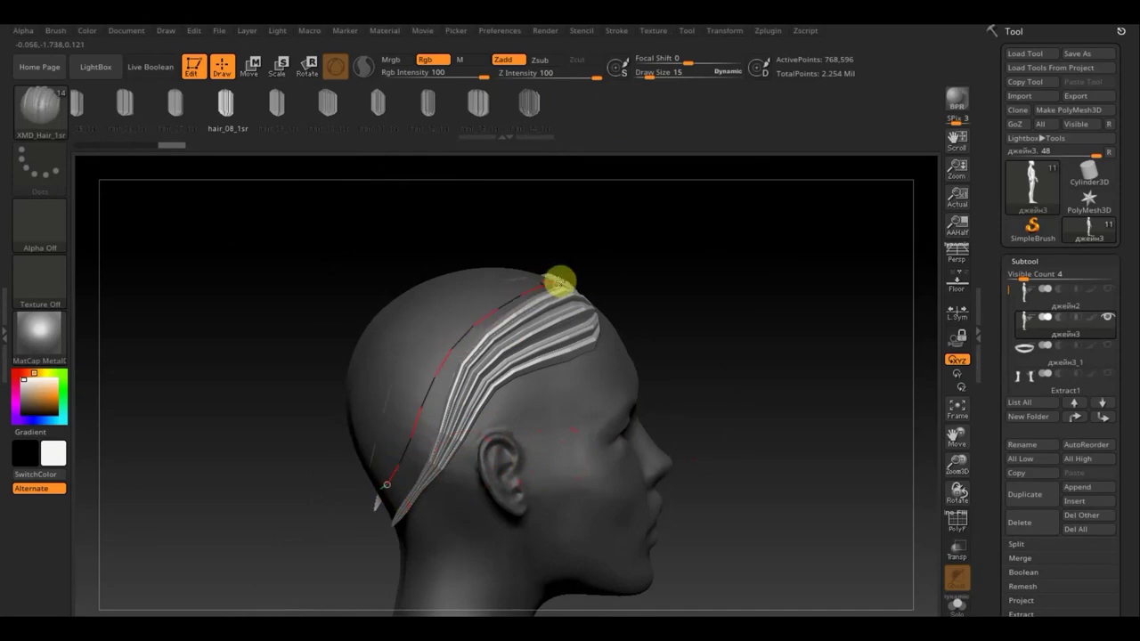
Step: Add a strip over the top of the head and a neck-to-temple strip in a darker style
left_click_drag(560, 282, 561, 285)
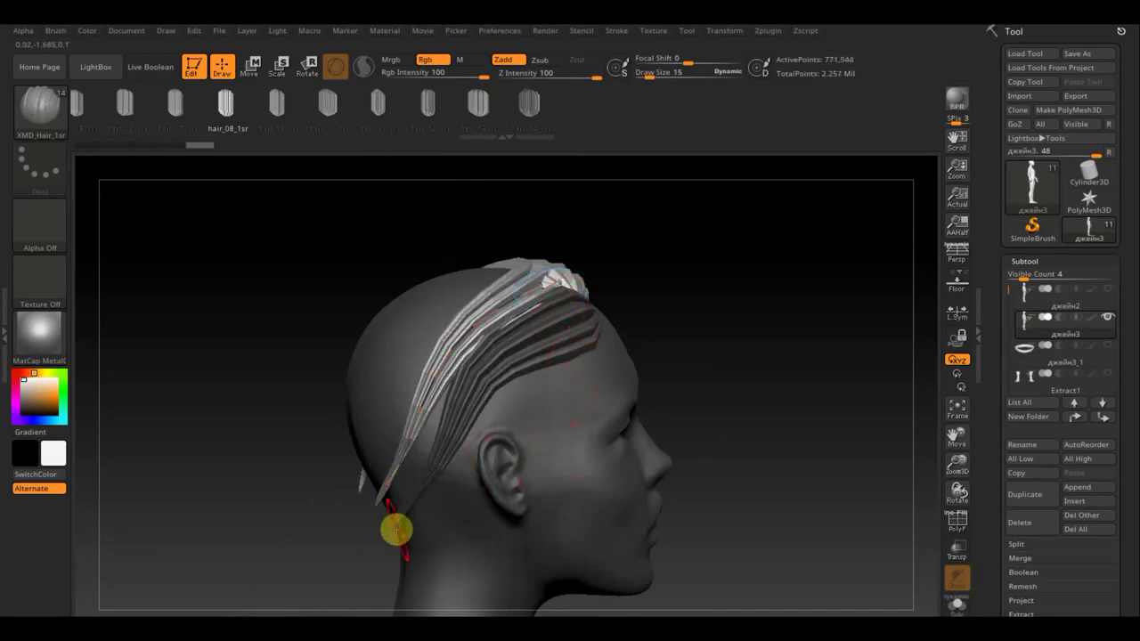
left_click_drag(418, 542, 463, 476)
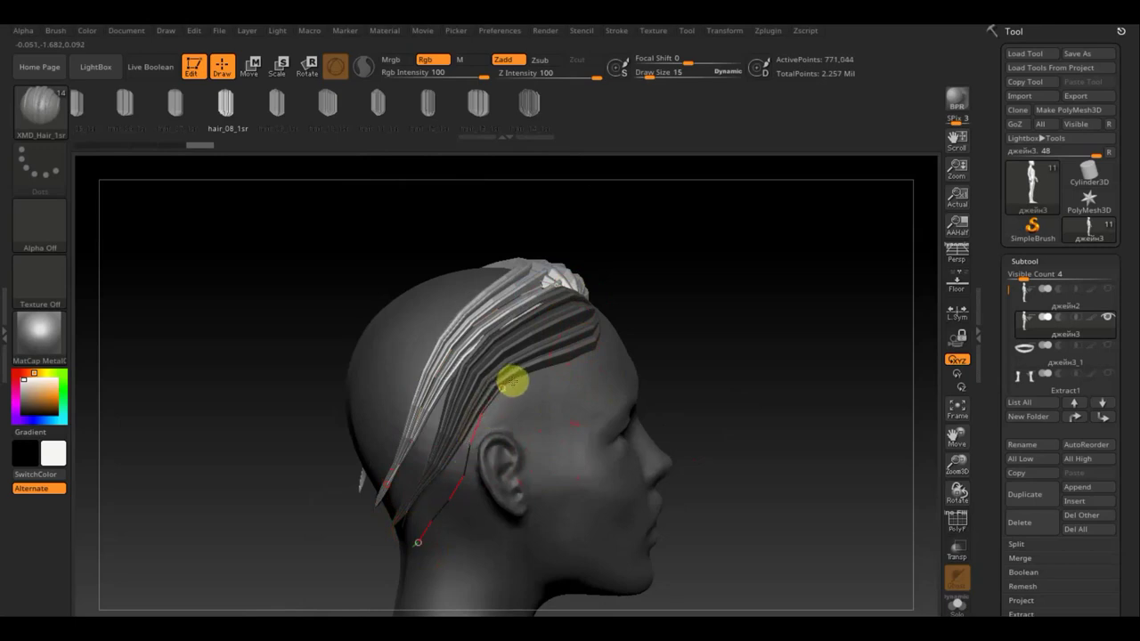
left_click_drag(564, 355, 566, 358)
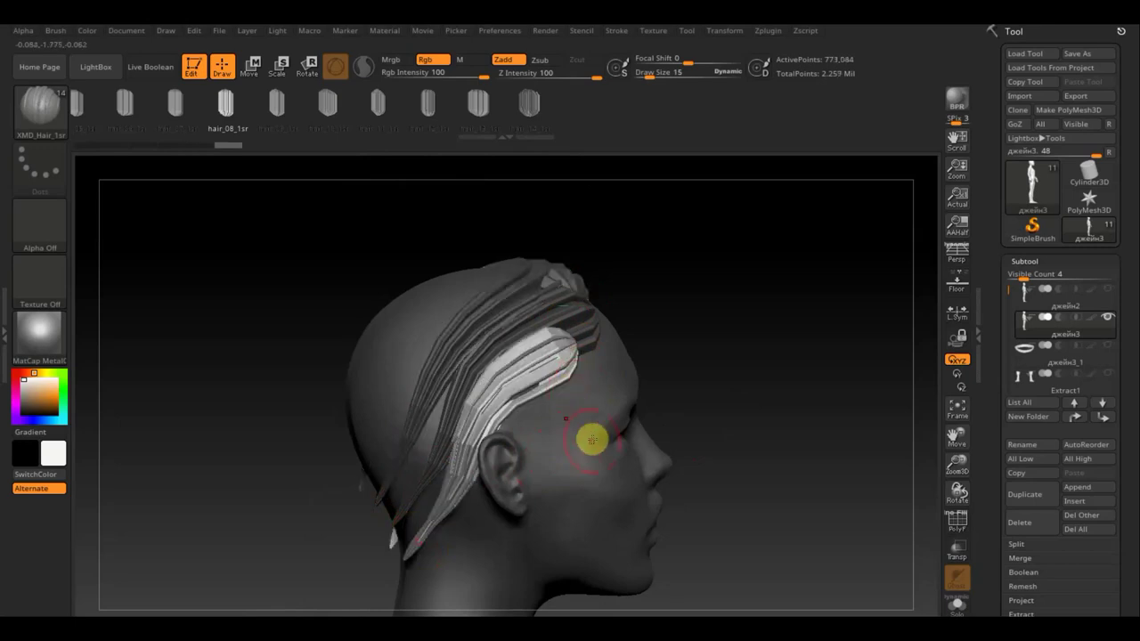
mouse_move(476, 509)
left_mouse_down()
mouse_move(559, 407)
mouse_move(512, 437)
left_mouse_up()
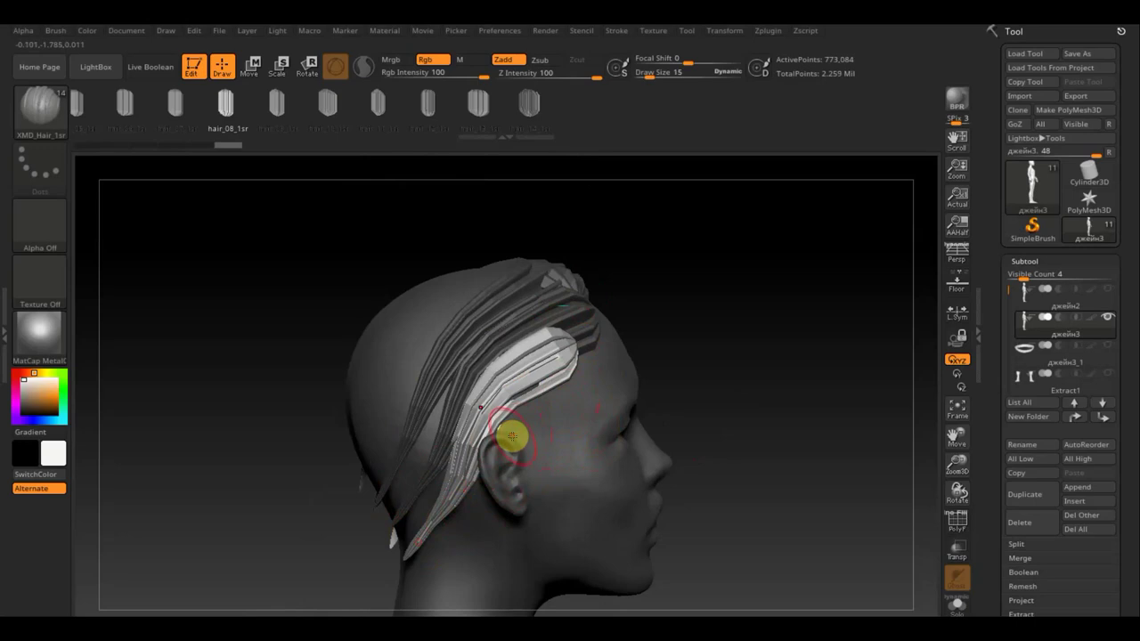
left_click(576, 387)
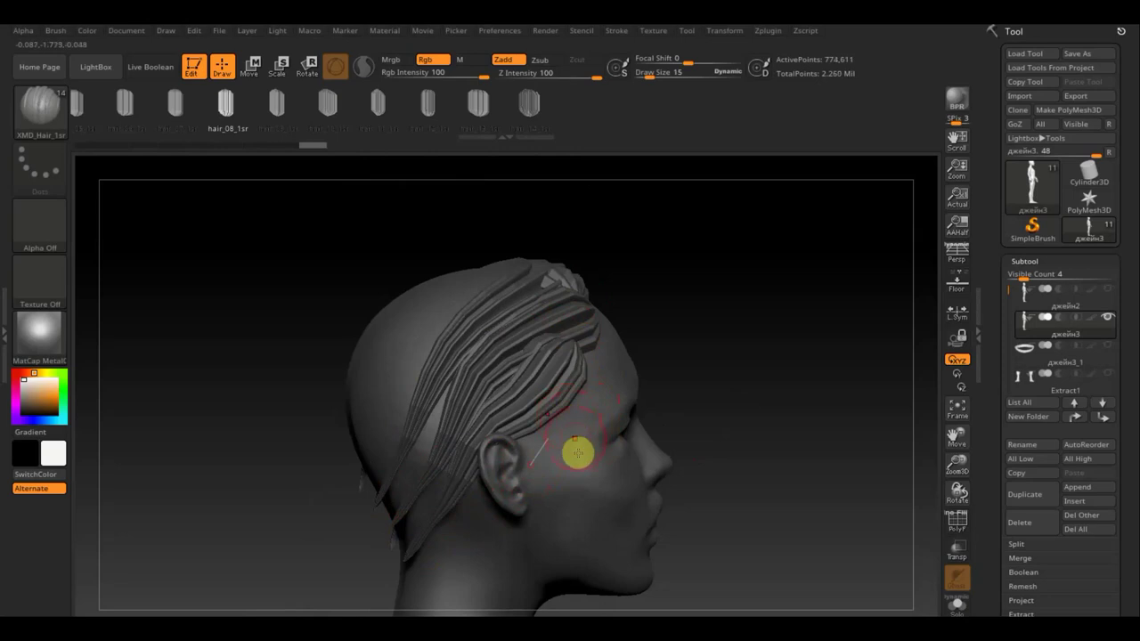
left_click_drag(712, 412, 656, 424)
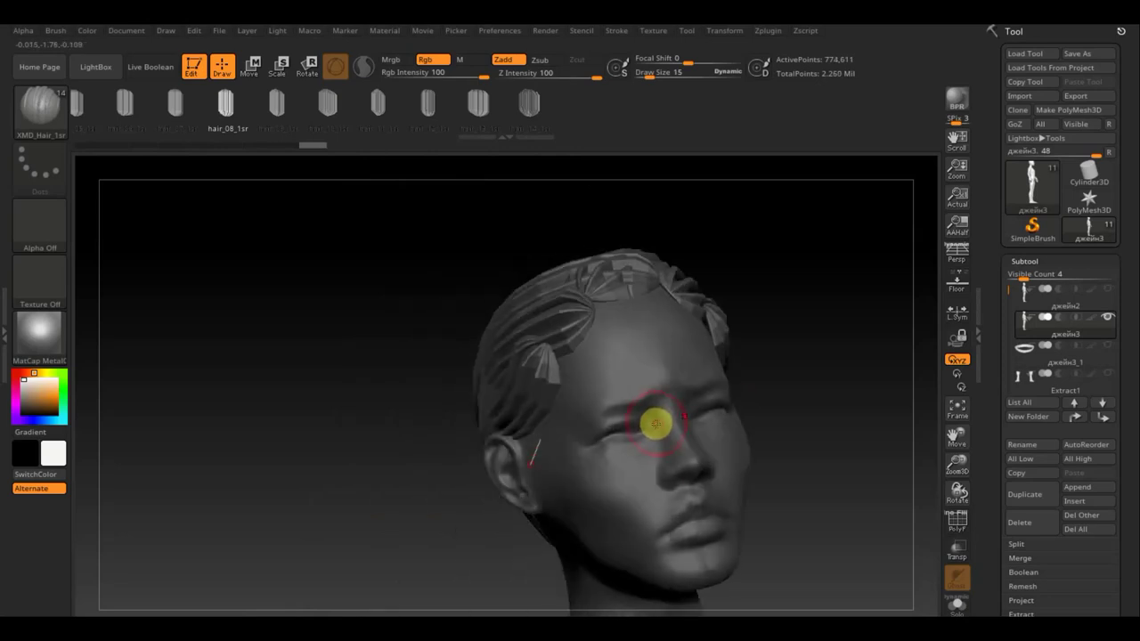
left_click(657, 424, "ctrl")
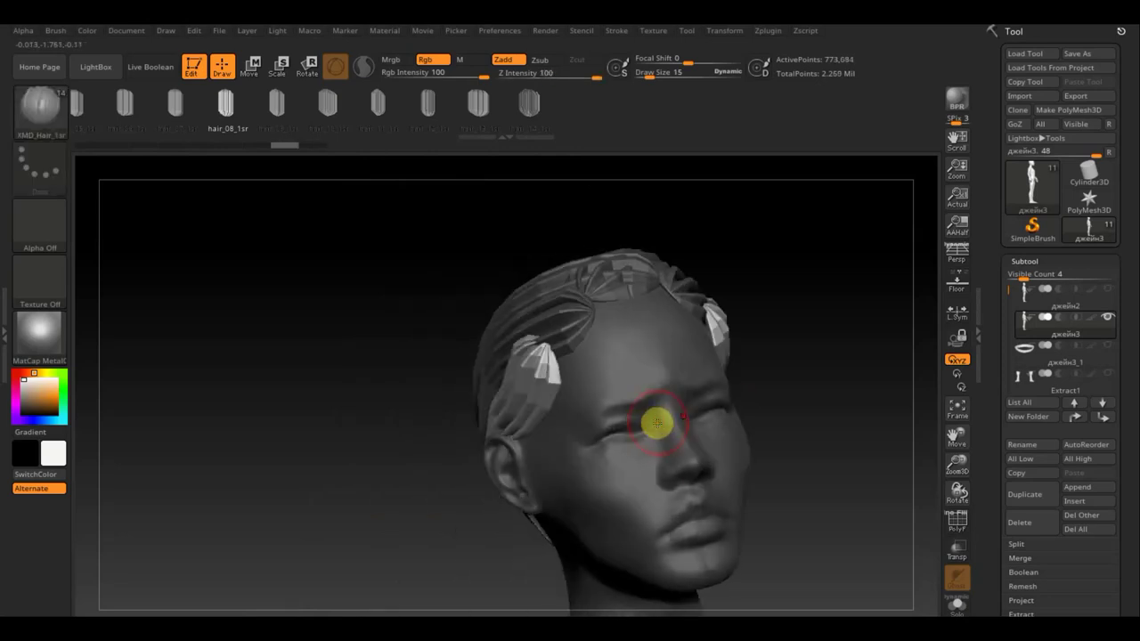
Step: Draw a new strip curve from the neck and rebuild it over the back of the head
left_click_drag(761, 372, 876, 354)
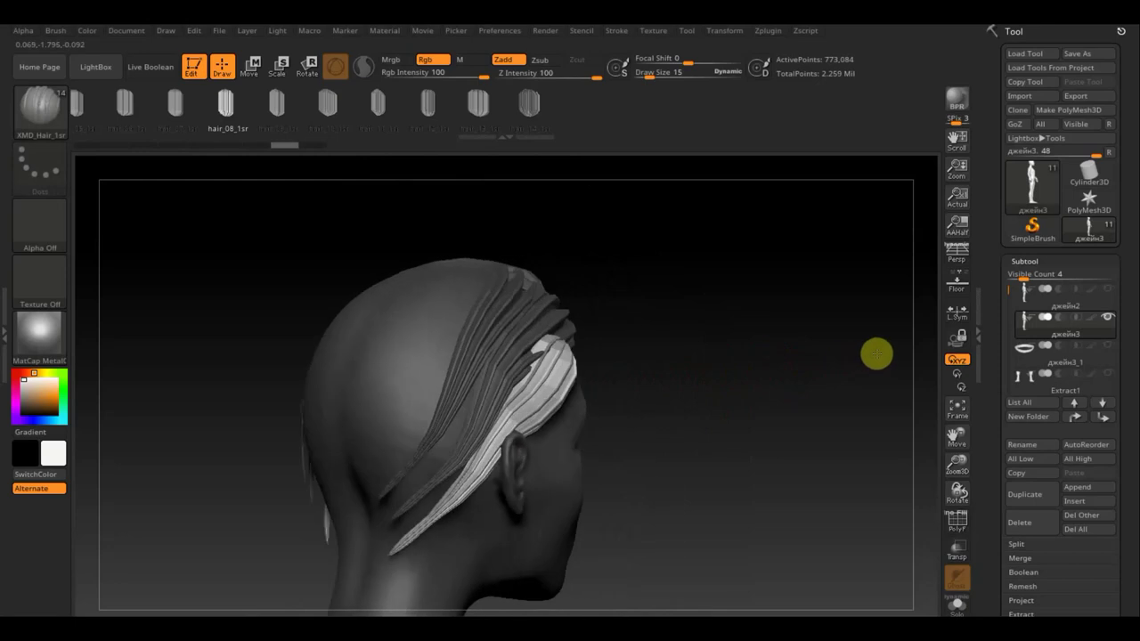
mouse_move(730, 326)
left_mouse_down()
mouse_move(725, 351)
mouse_move(656, 331)
left_mouse_up()
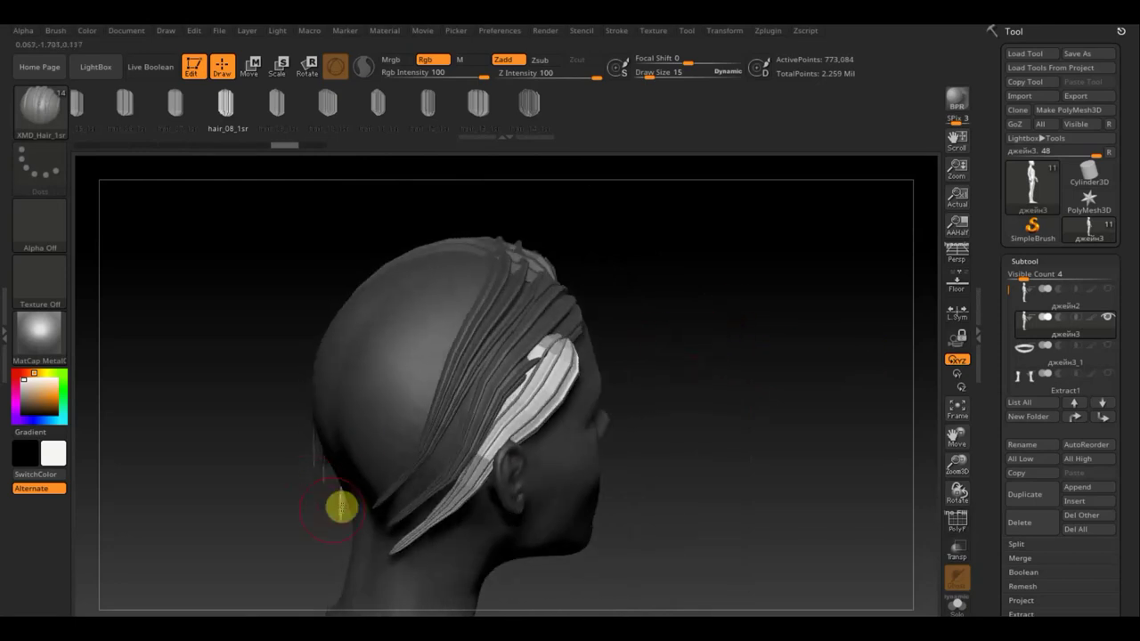
left_click_drag(361, 525, 372, 474)
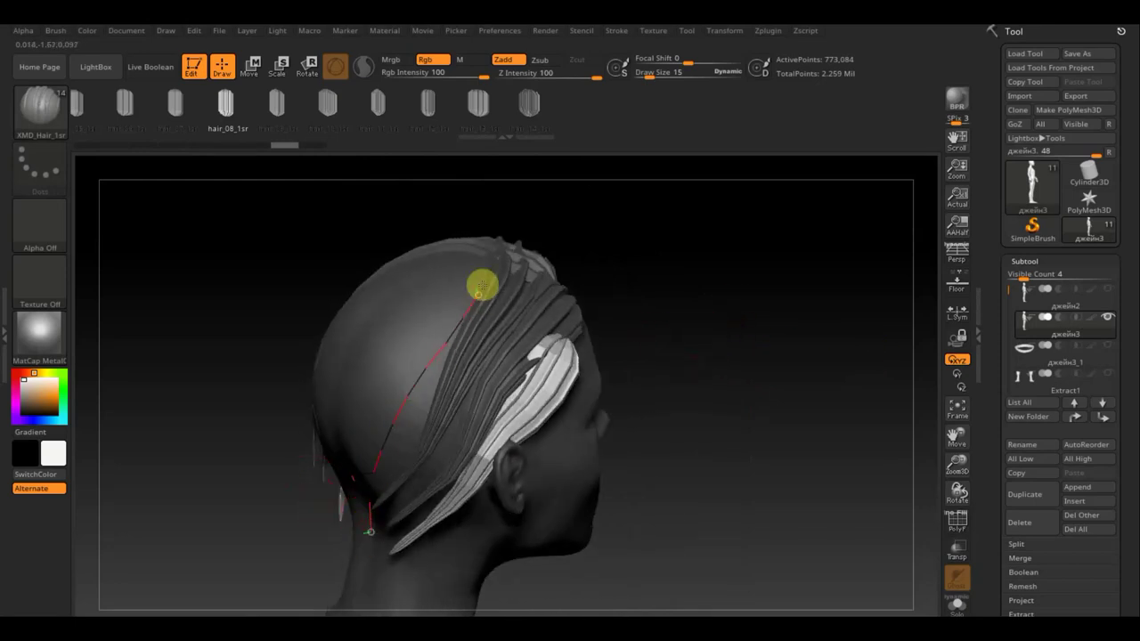
left_click_drag(492, 260, 490, 263)
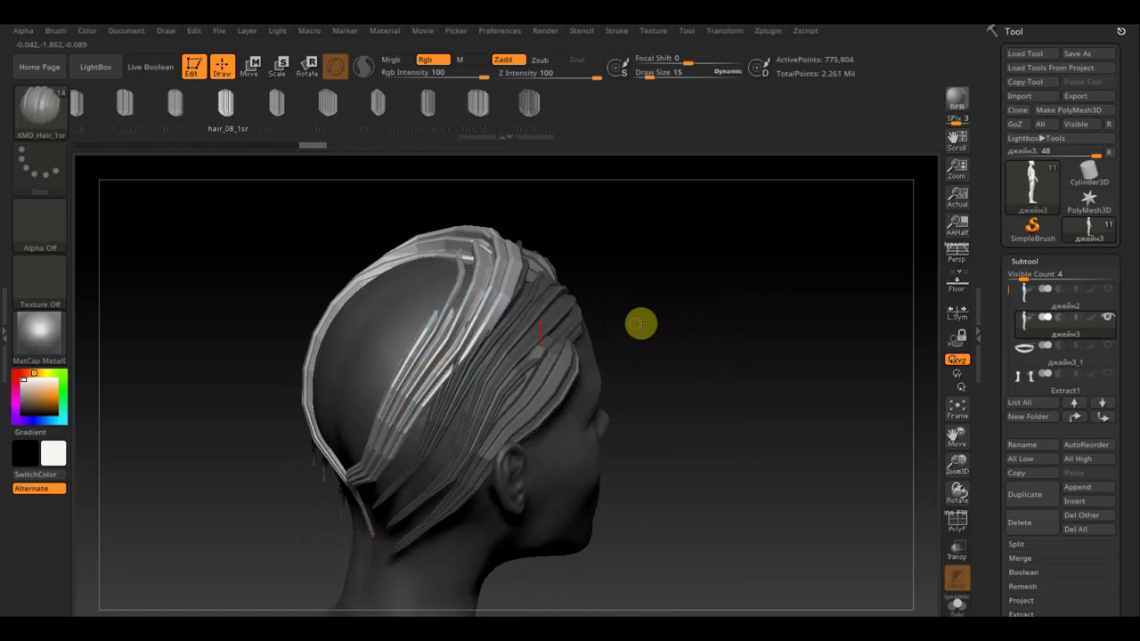
mouse_move(642, 323)
left_mouse_down()
mouse_move(670, 306)
mouse_move(585, 359)
left_mouse_up()
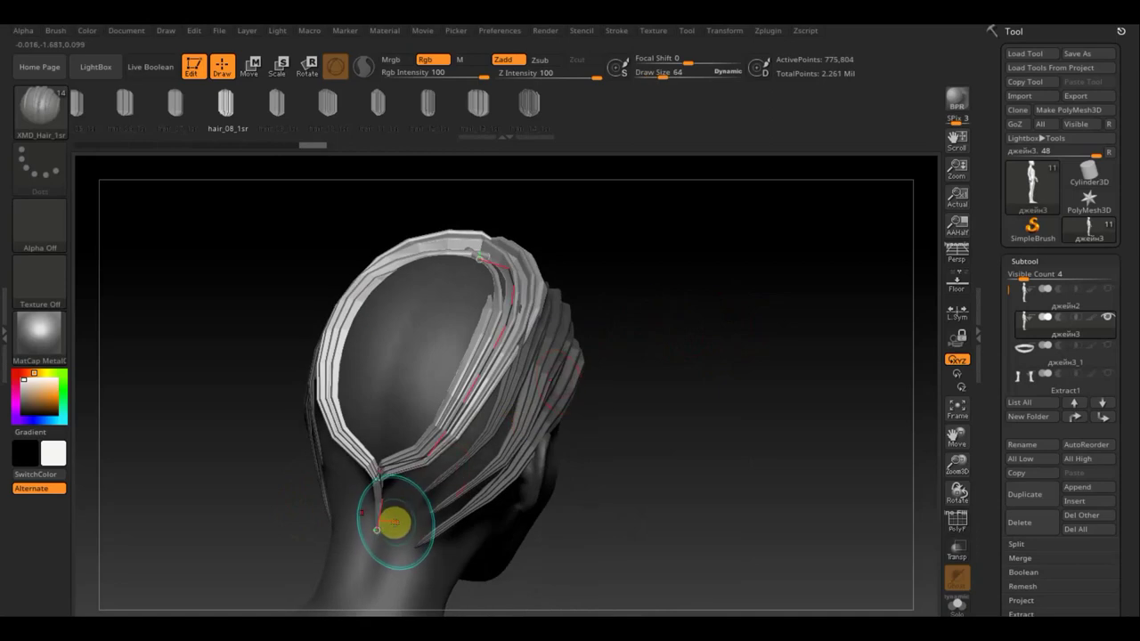
left_click_drag(394, 522, 436, 429)
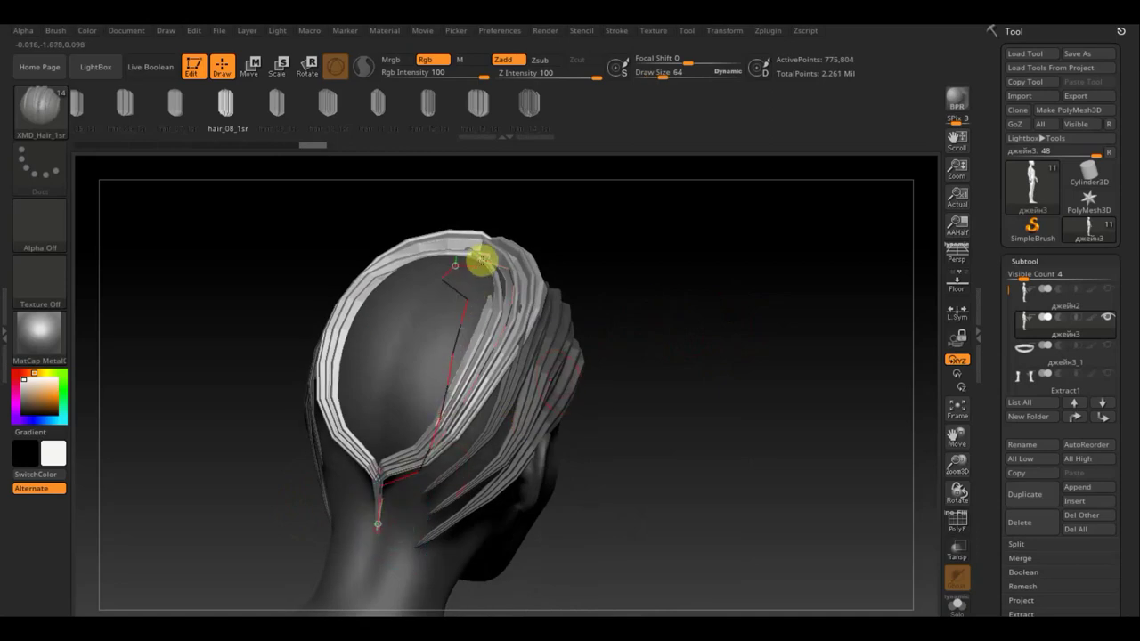
left_click(517, 269)
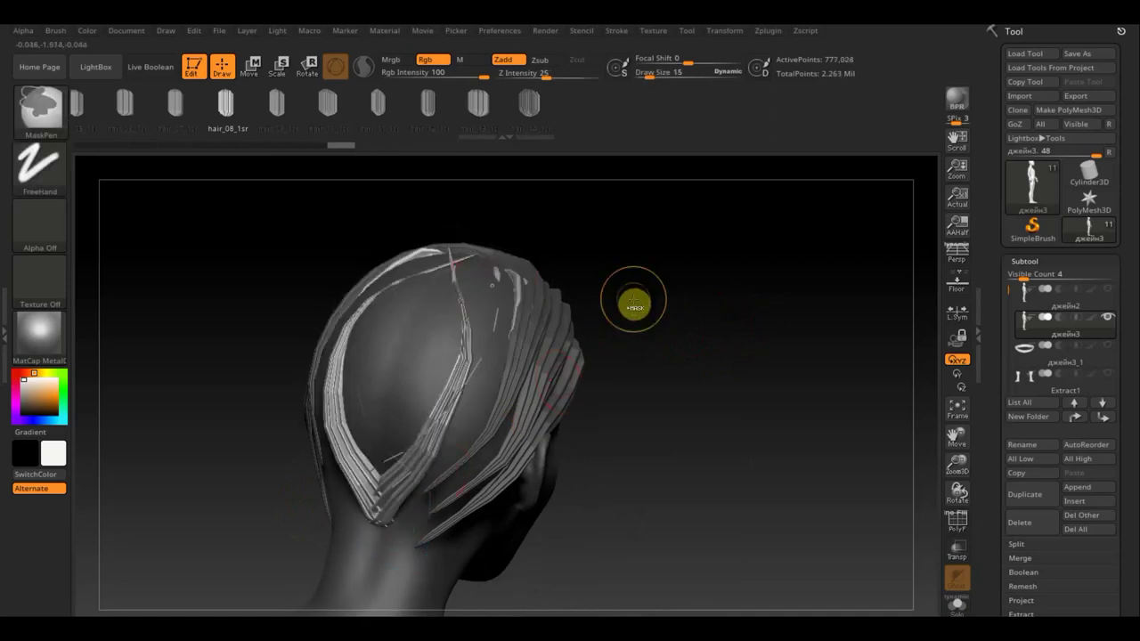
Step: Undo the last strip and draw a new hair strip from the neck up to the crown
key("ctrl+z")
key("ctrl+z")
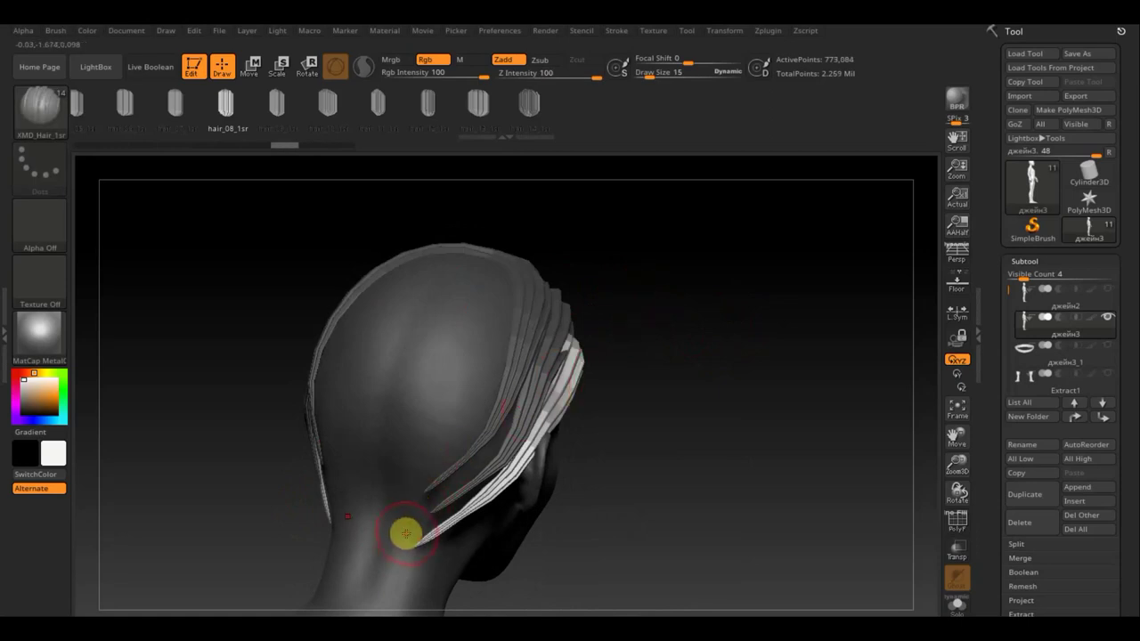
left_click_drag(400, 523, 458, 430)
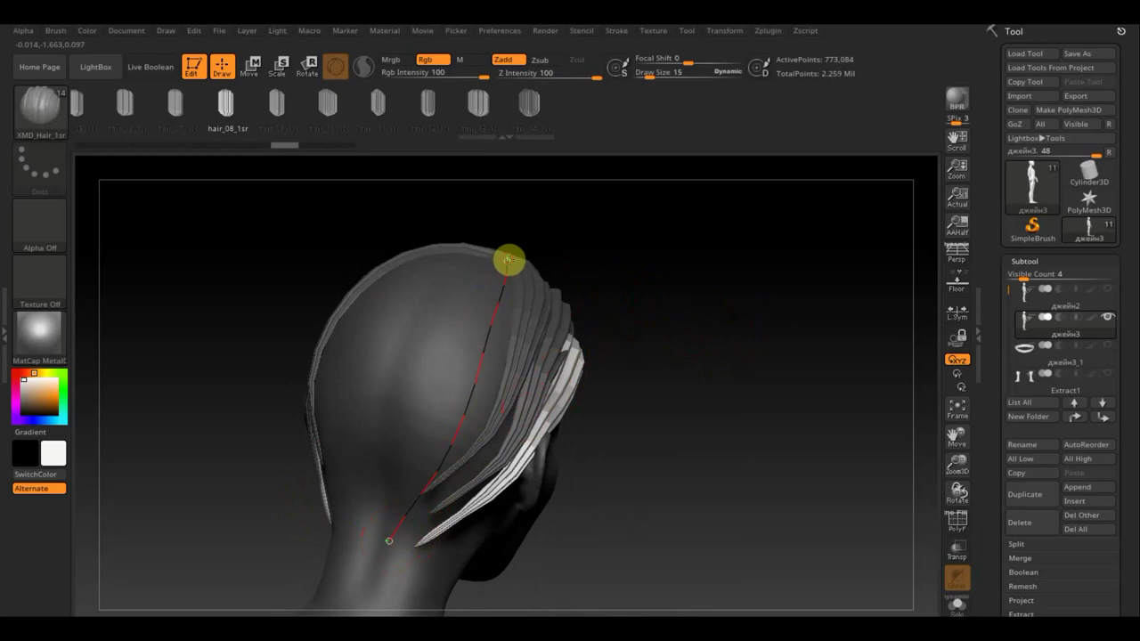
left_click_drag(508, 259, 510, 263)
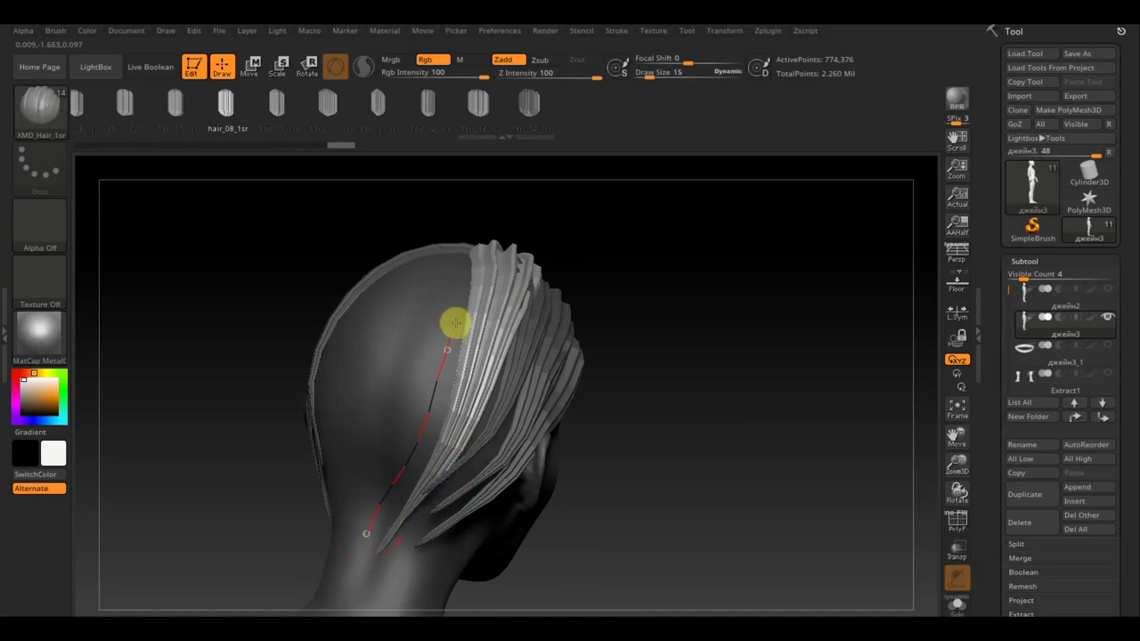
left_click(469, 283)
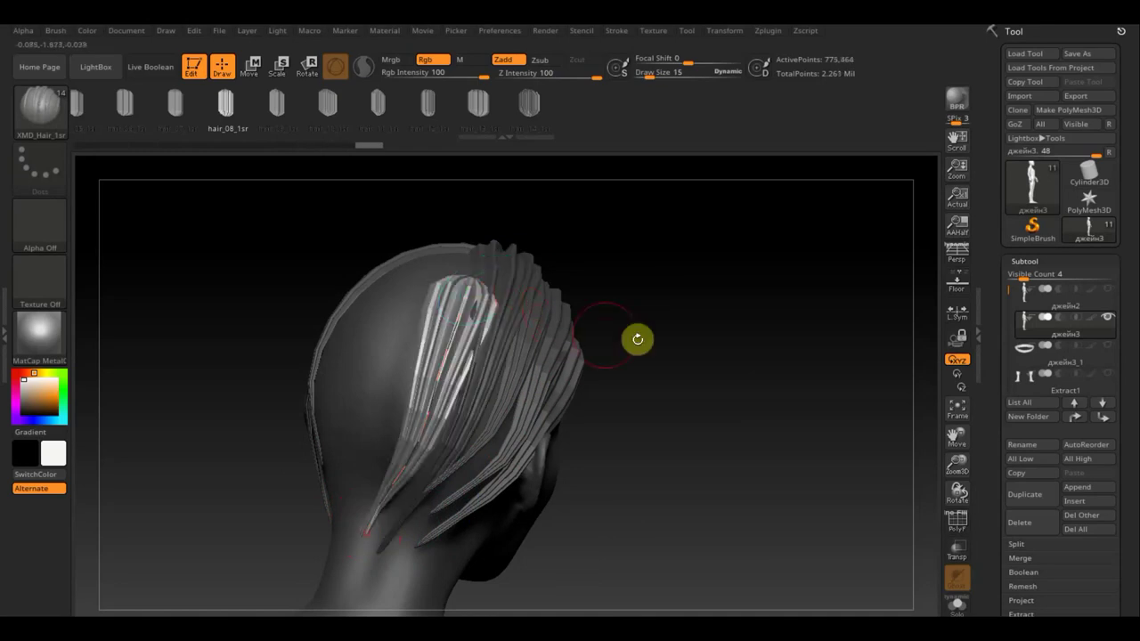
Step: Commit another strip along the head, review it from several angles, and open the brush library
mouse_move(718, 369)
left_mouse_down()
mouse_move(394, 280)
mouse_move(408, 281)
left_mouse_up()
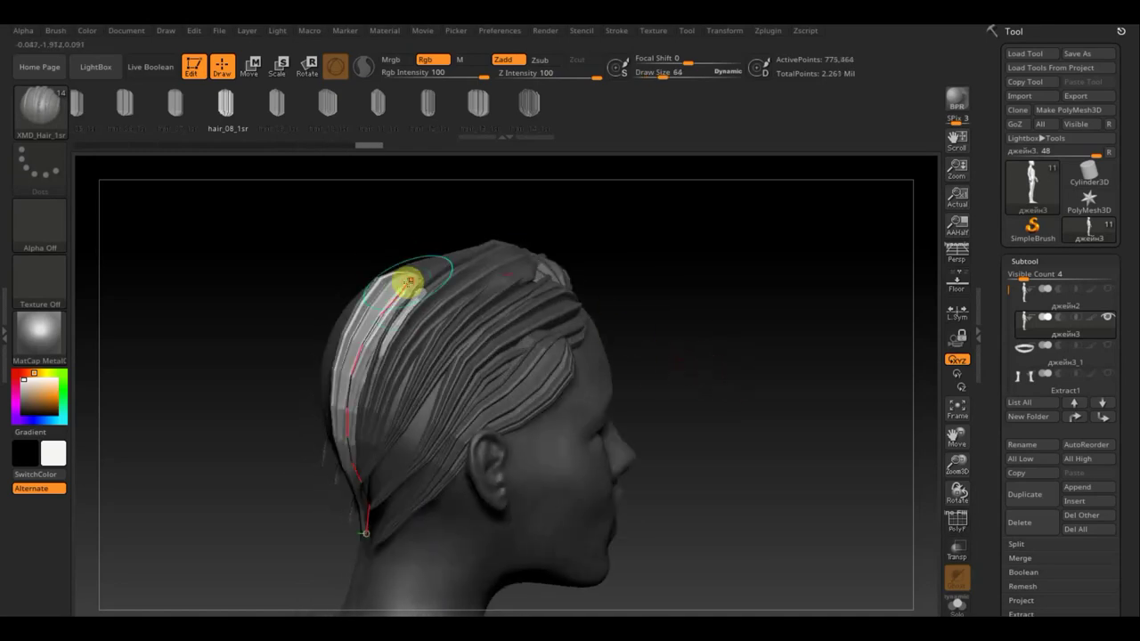
left_click(518, 251)
mouse_move(739, 324)
left_mouse_down()
mouse_move(649, 347)
mouse_move(443, 233)
left_mouse_up()
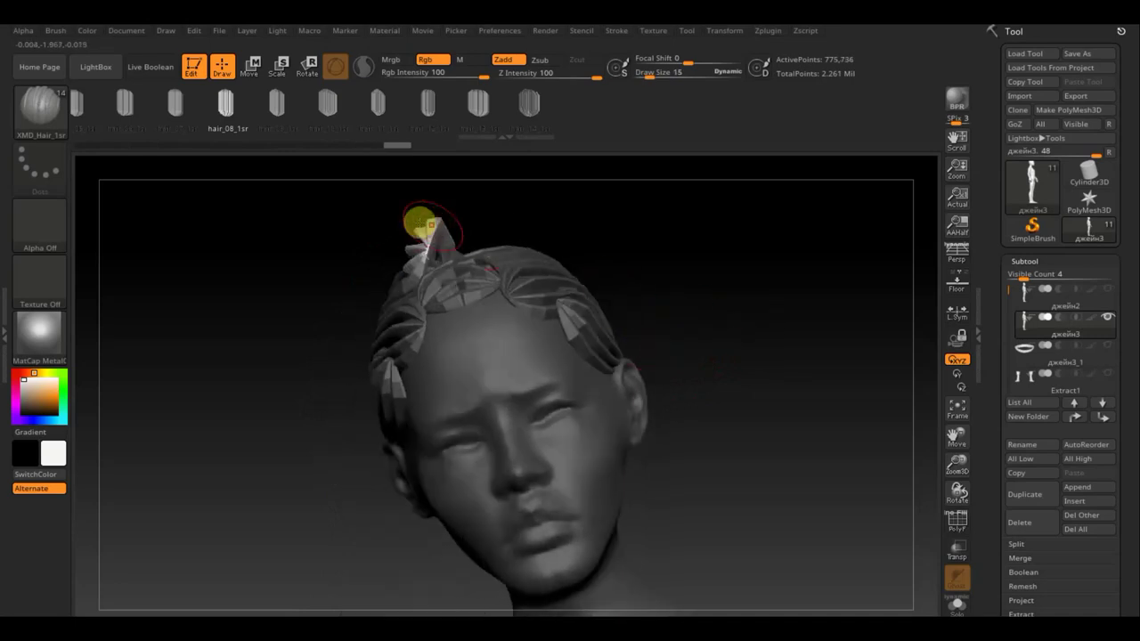
mouse_move(624, 304)
left_mouse_down()
mouse_move(656, 299)
mouse_move(713, 259)
mouse_move(720, 274)
left_mouse_up()
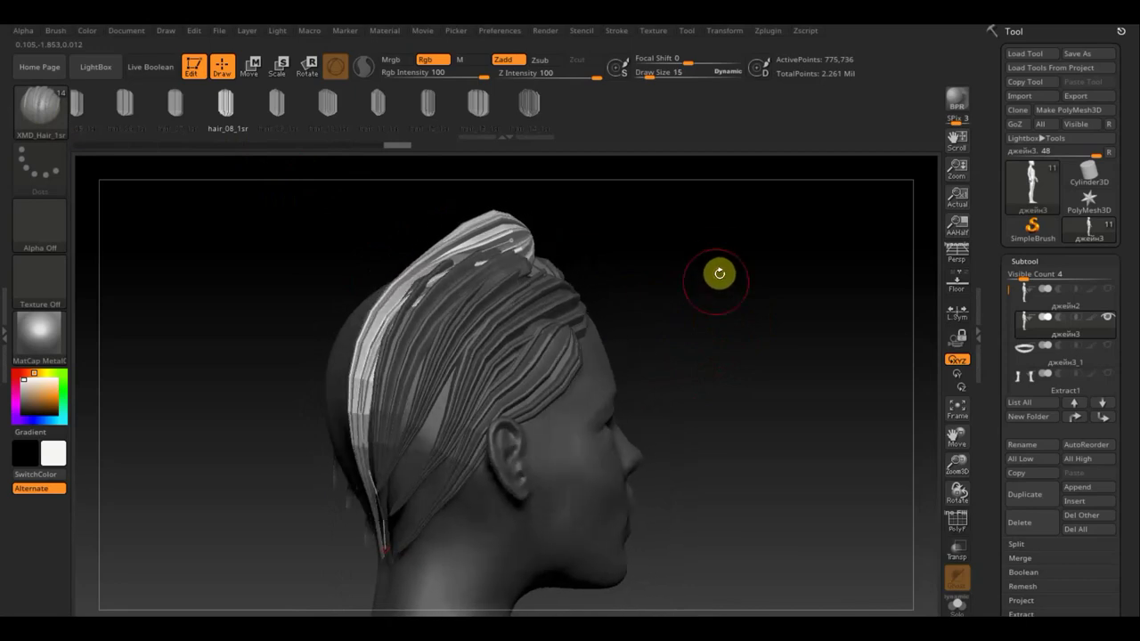
left_click_drag(682, 382, 695, 356)
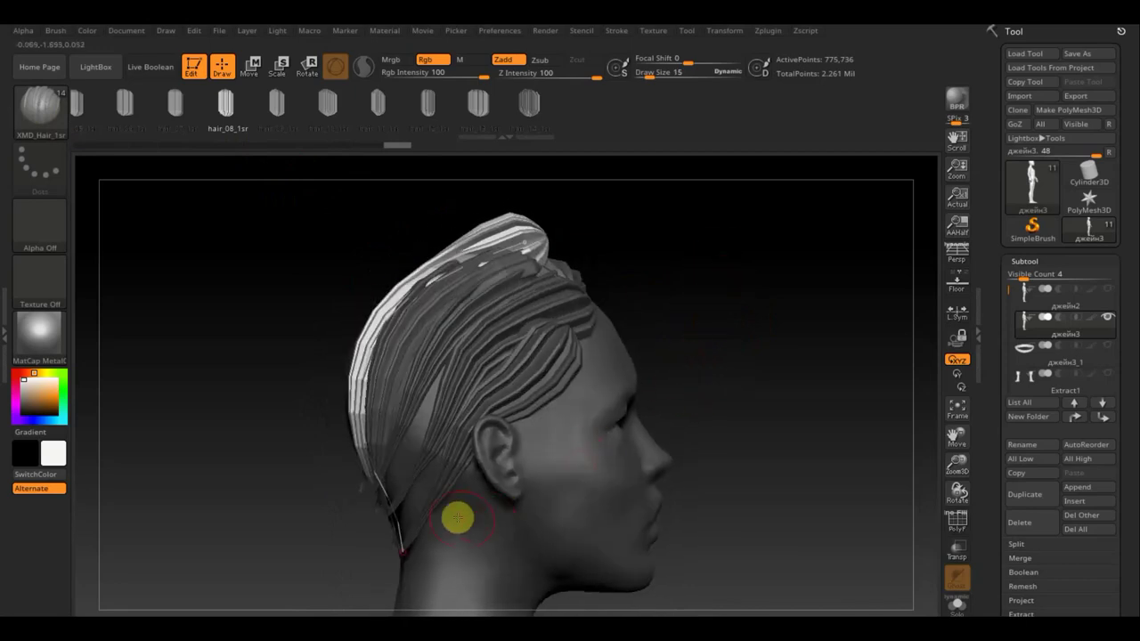
left_click(40, 108)
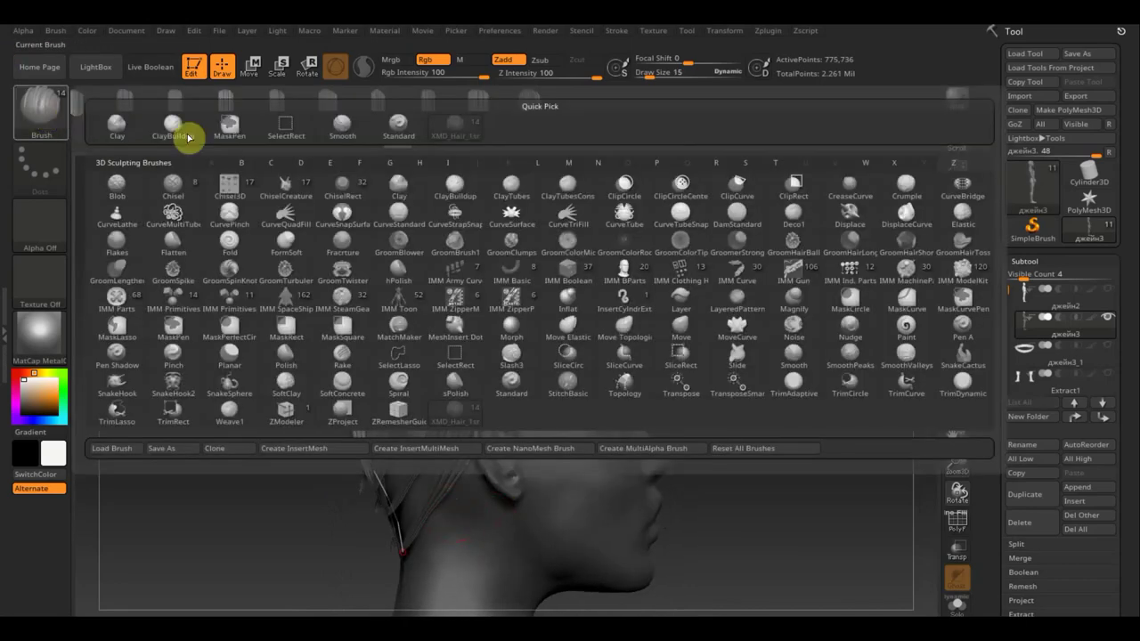
Step: Swing the crown hair piece down the left side with Move Topological and Transpose rotate
left_click(623, 339)
mouse_move(687, 255)
left_mouse_down()
mouse_move(638, 284)
mouse_move(662, 264)
mouse_move(657, 288)
mouse_move(682, 282)
mouse_move(672, 308)
mouse_move(700, 331)
left_mouse_up()
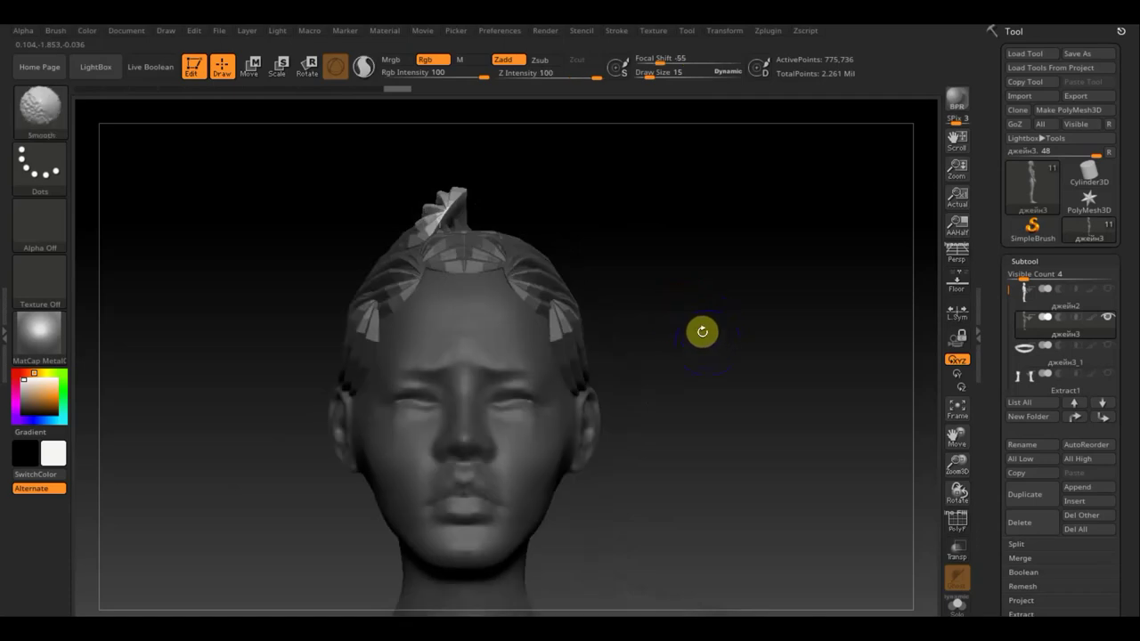
left_click(252, 66)
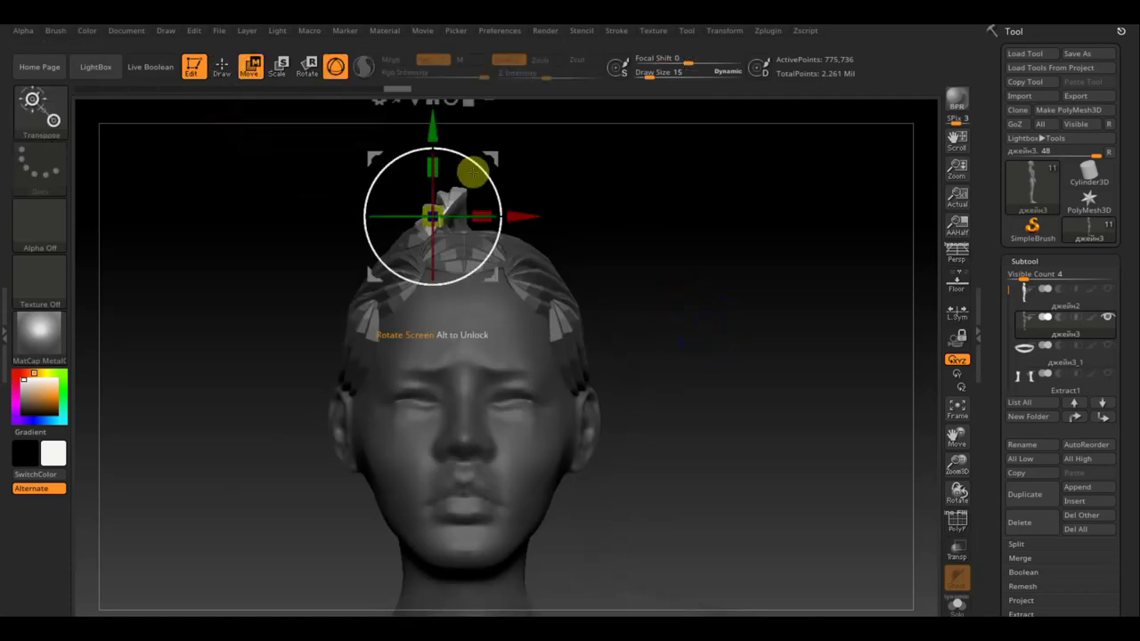
mouse_move(482, 171)
left_mouse_down()
mouse_move(475, 160)
mouse_move(504, 166)
left_mouse_up()
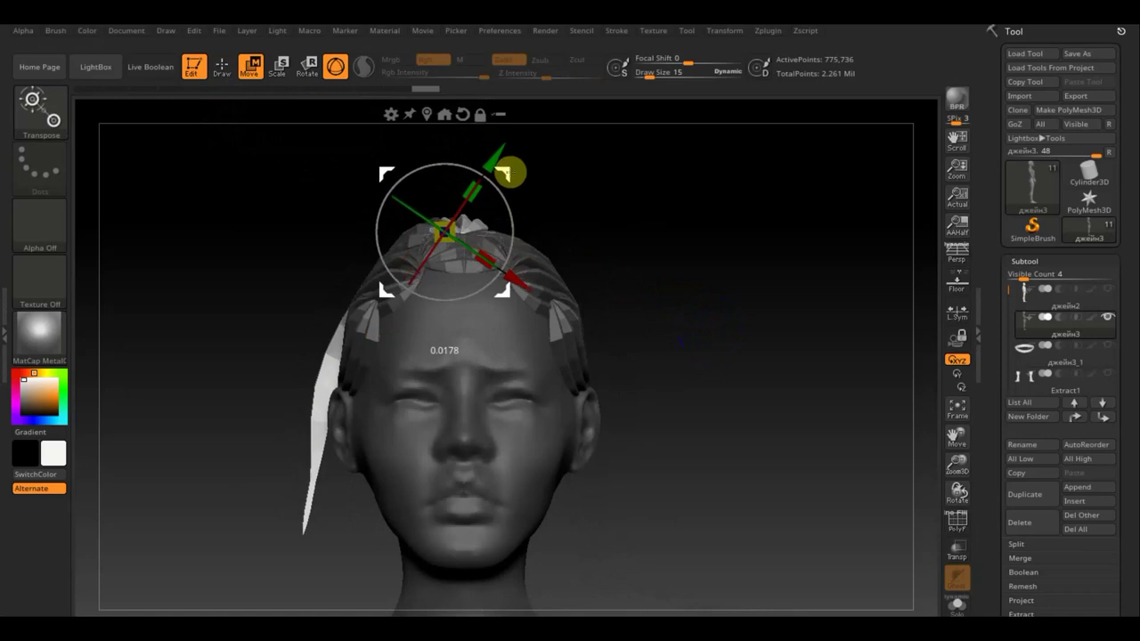
left_click_drag(624, 231, 670, 257)
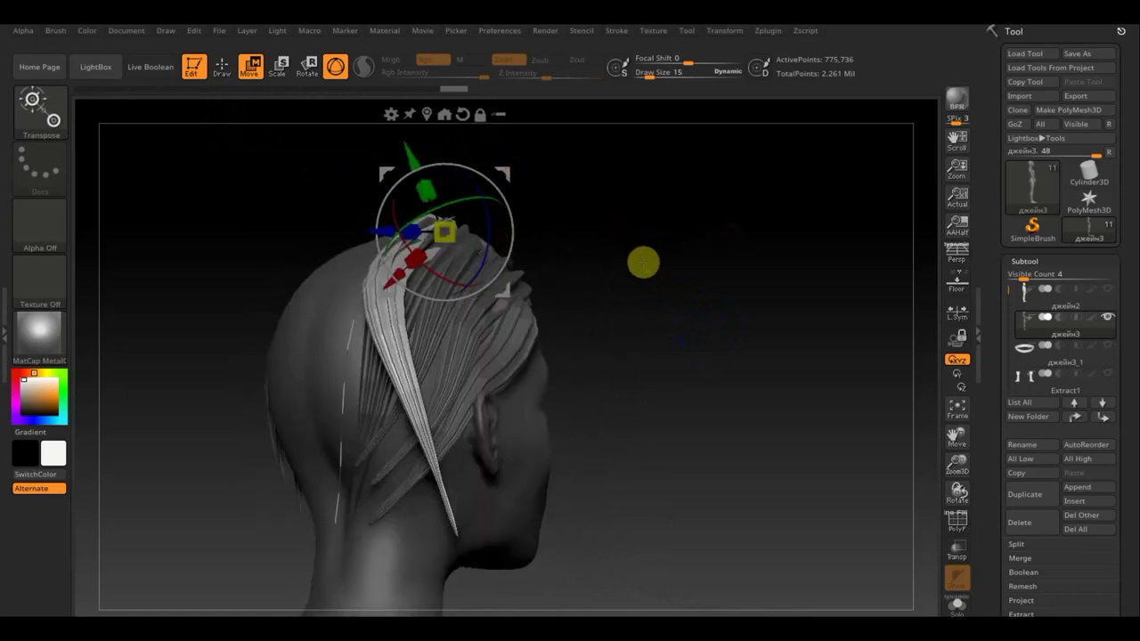
left_click(222, 66)
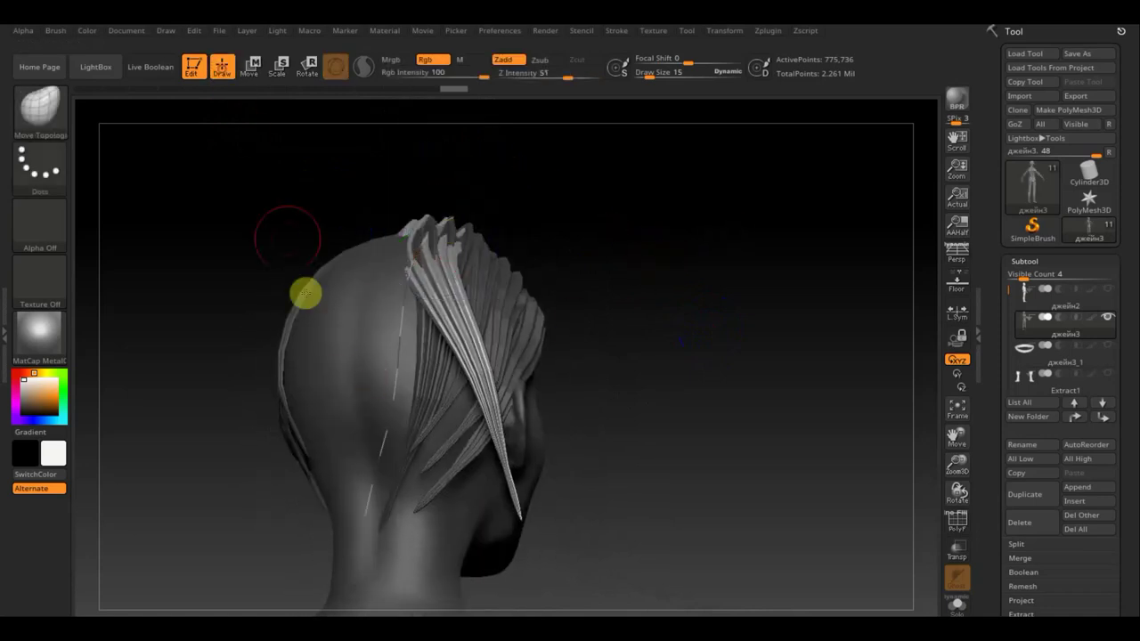
Step: Reselect the XMD hair strip brush, raise its draw size from 15 to 69, and reopen the library
left_click(40, 107)
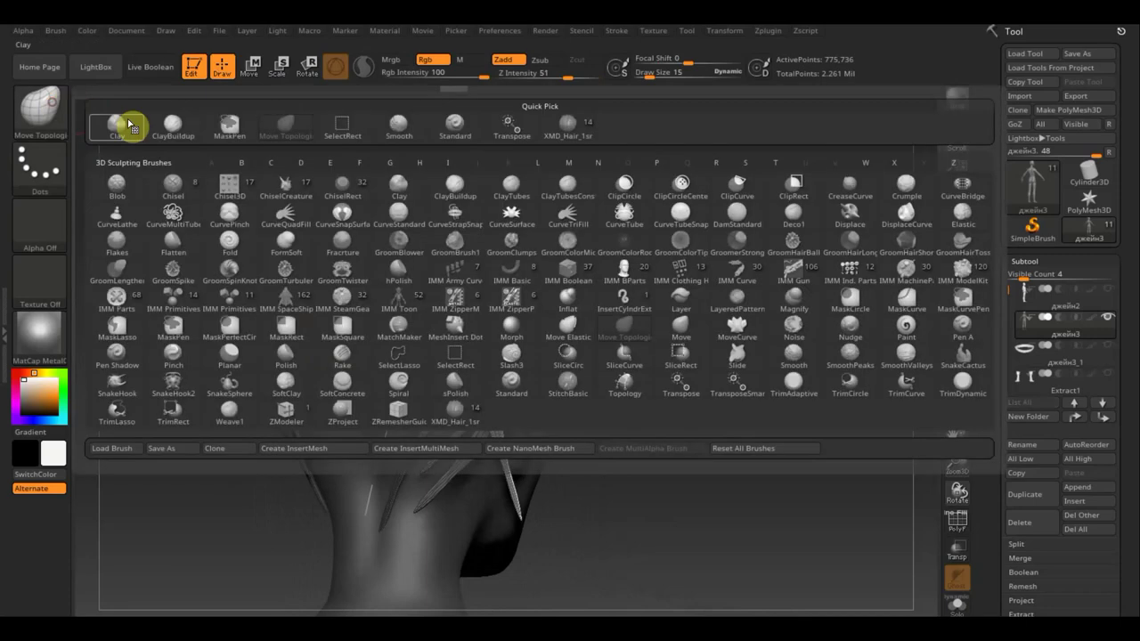
left_click(567, 126)
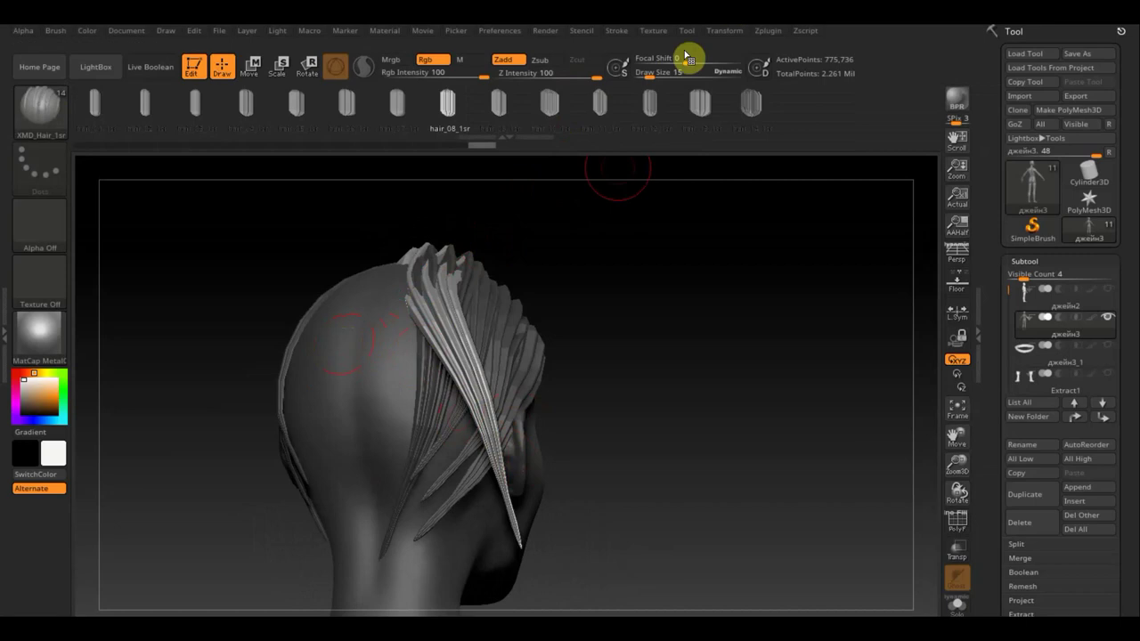
left_click_drag(649, 73, 668, 75)
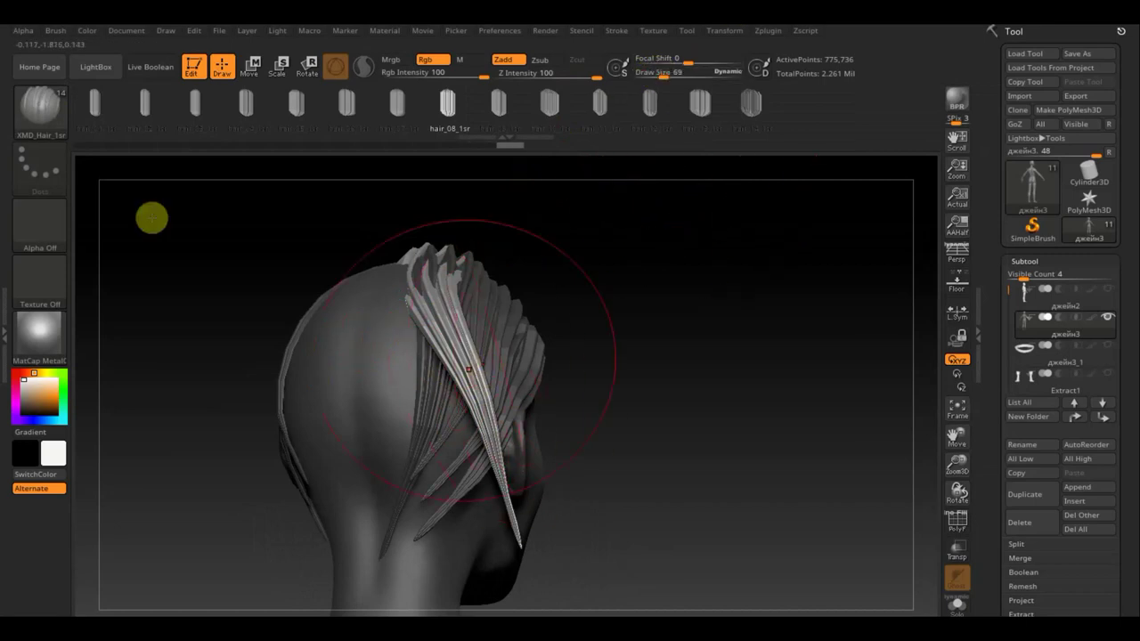
left_click(57, 124)
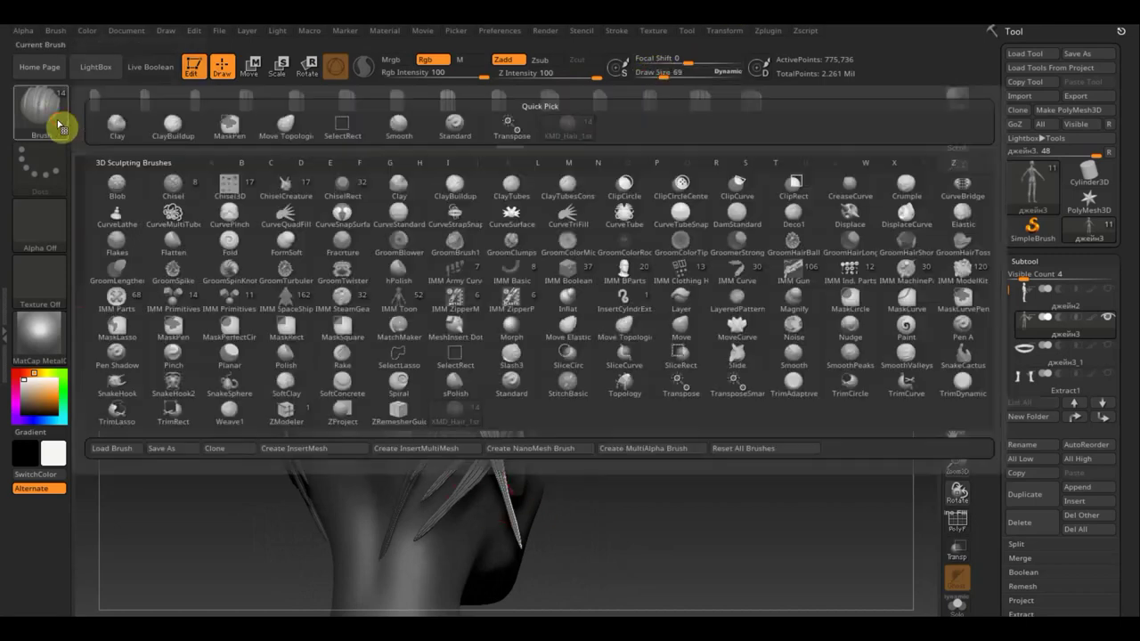
Step: Use Move Topological to bend the long strand, reshape the front lock, and pull the tip toward the neck
left_click(283, 124)
mouse_move(474, 365)
left_mouse_down()
mouse_move(422, 374)
mouse_move(482, 428)
mouse_move(382, 451)
mouse_move(412, 458)
mouse_move(401, 490)
mouse_move(460, 516)
mouse_move(410, 525)
left_mouse_up()
mouse_move(644, 451)
left_mouse_down()
mouse_move(583, 448)
mouse_move(439, 409)
mouse_move(496, 412)
left_mouse_up()
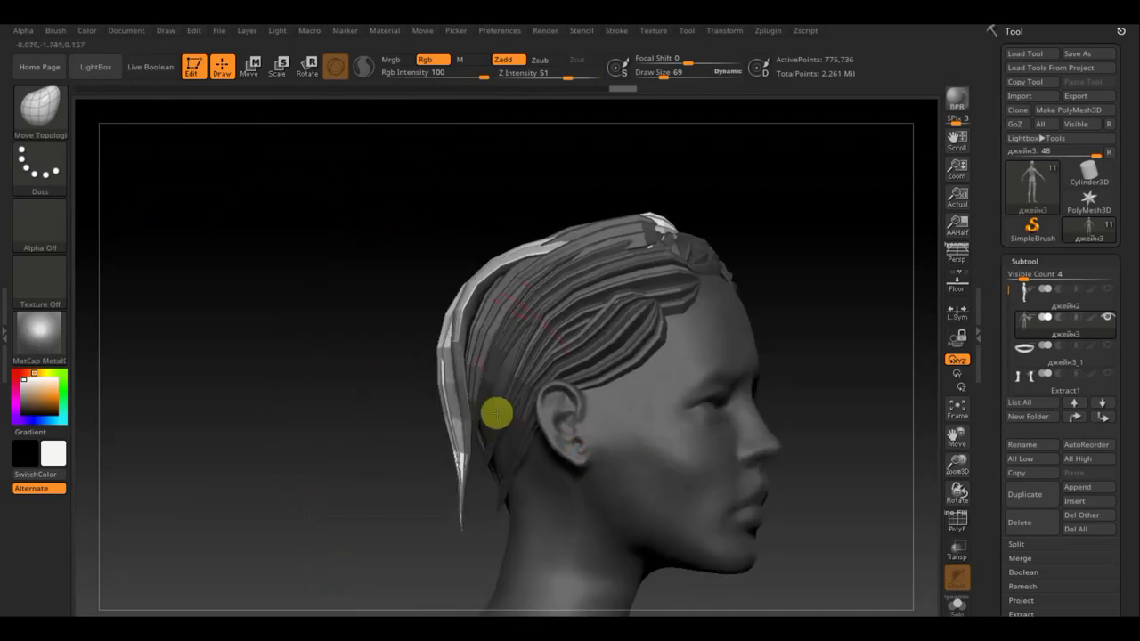
mouse_move(463, 317)
left_mouse_down()
mouse_move(491, 330)
mouse_move(438, 331)
mouse_move(484, 338)
left_mouse_up()
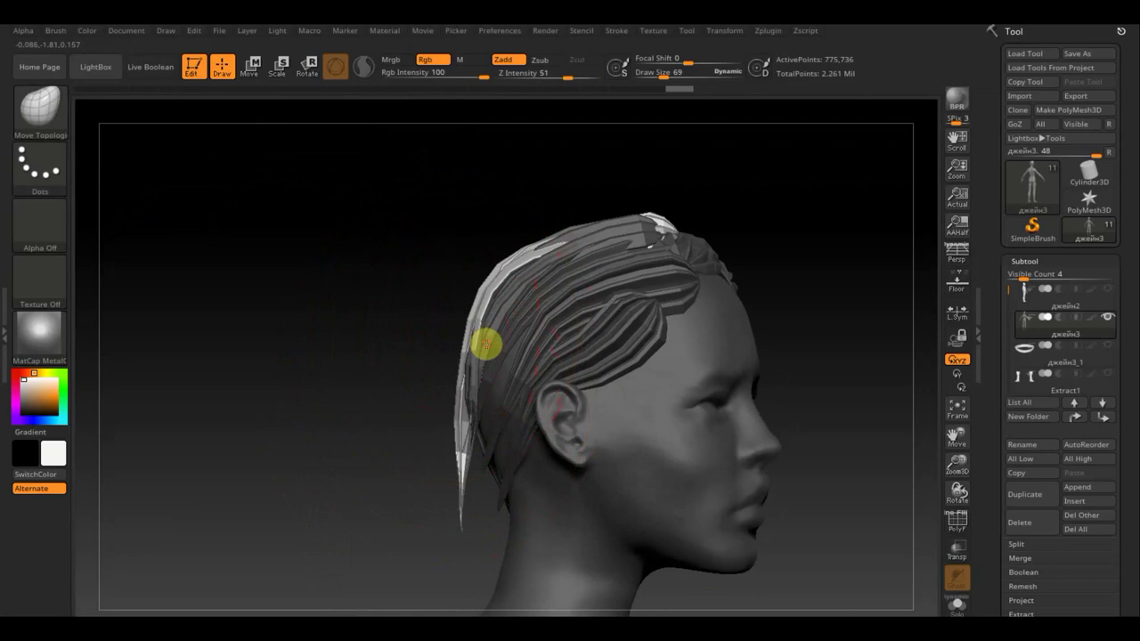
left_click_drag(455, 507, 526, 491)
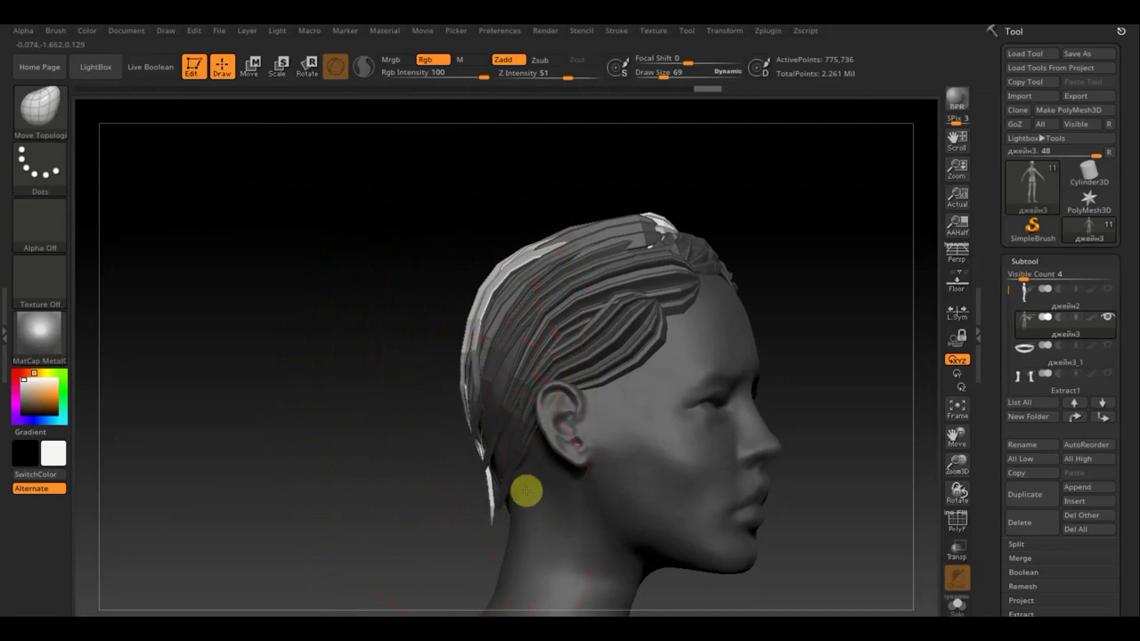
left_click_drag(811, 308, 739, 338)
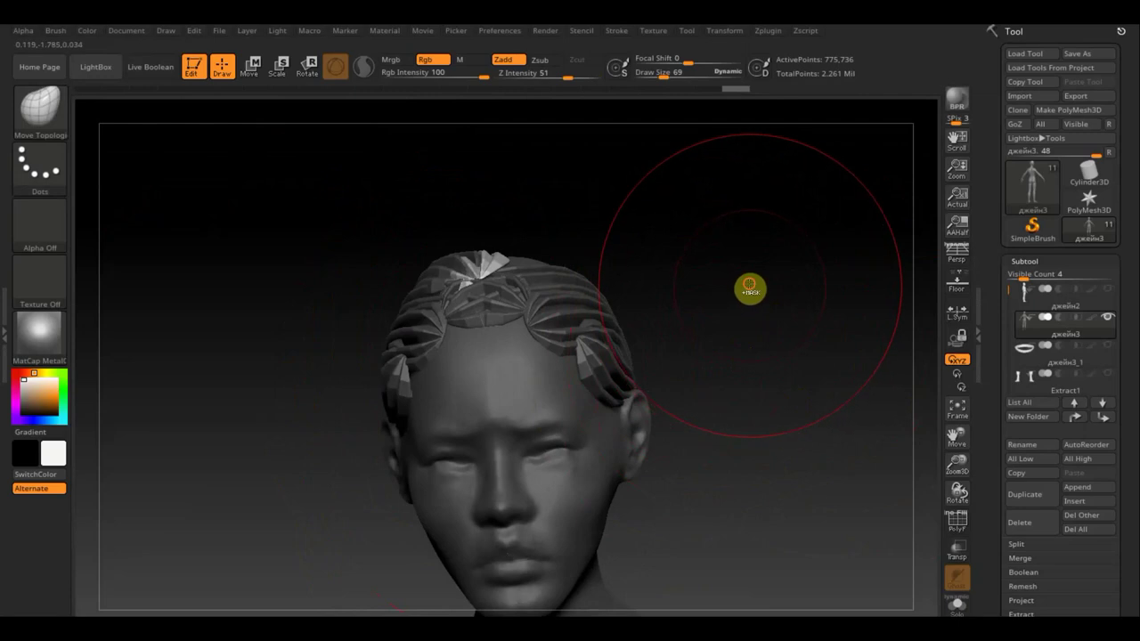
mouse_move(748, 288)
left_mouse_down()
mouse_move(759, 340)
mouse_move(829, 323)
left_mouse_up()
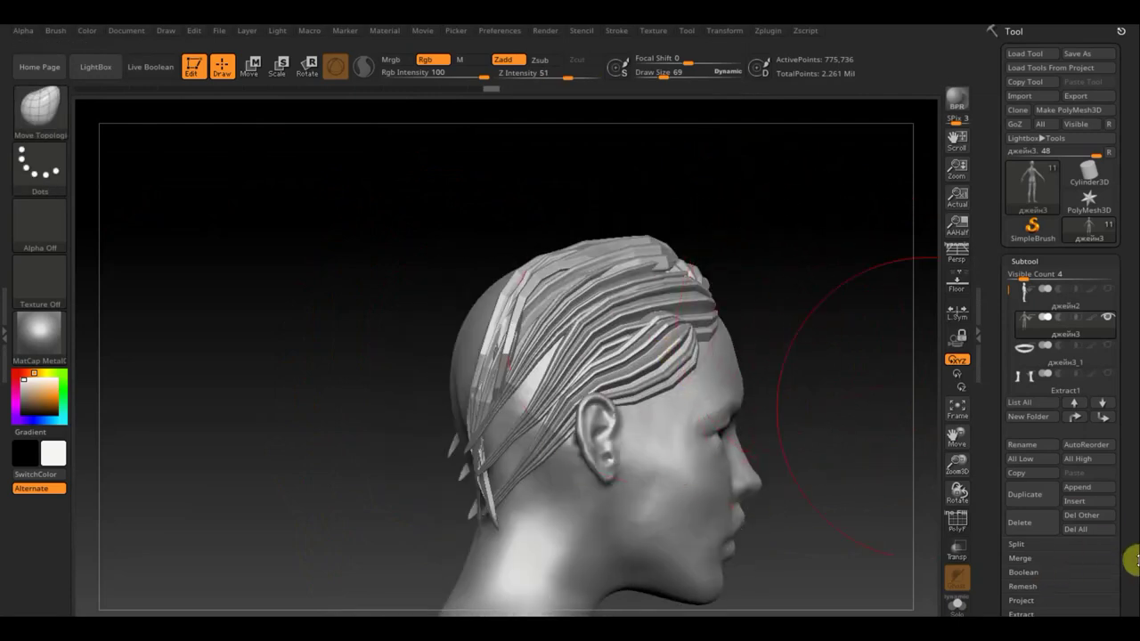
scroll(1134, 471, "down", 5)
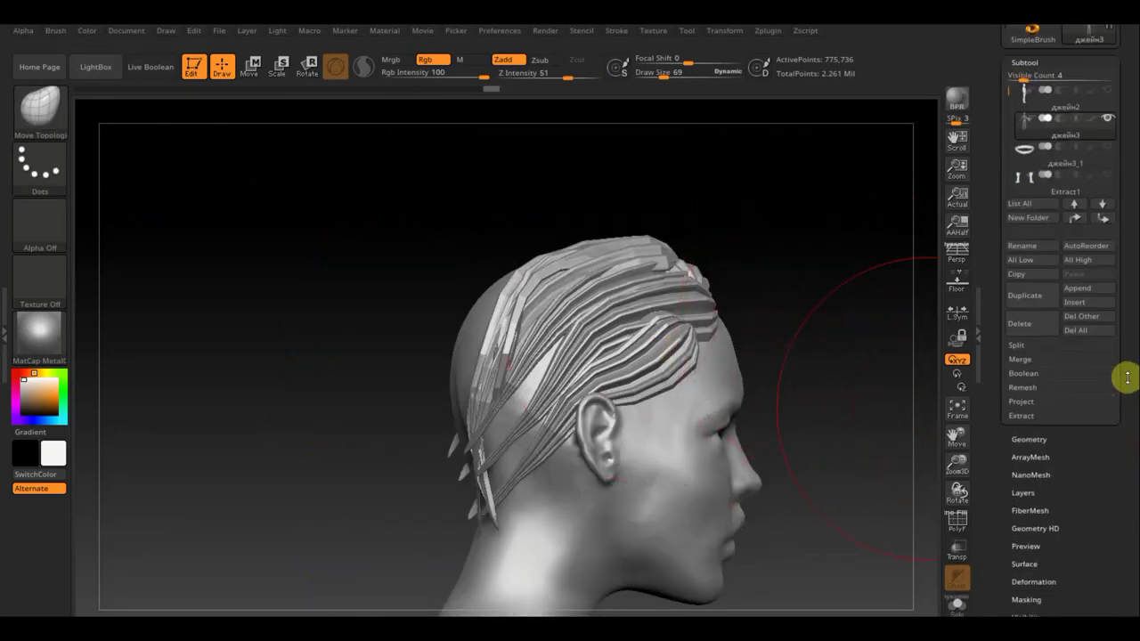
left_click(1038, 439)
left_click(1024, 320)
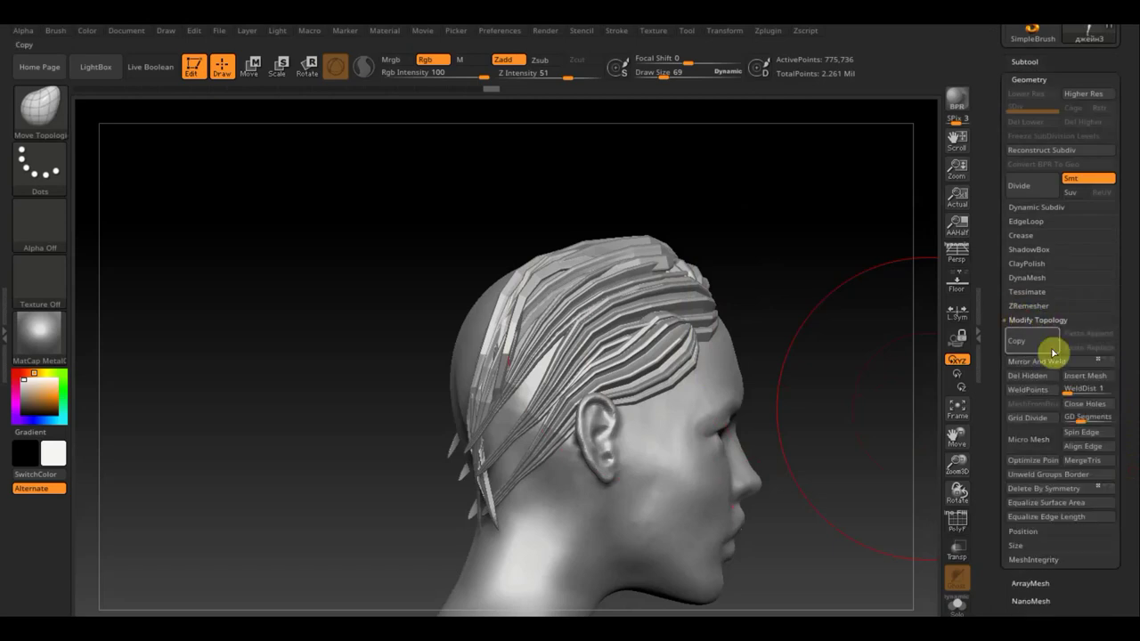
mouse_move(839, 317)
left_mouse_down()
mouse_move(748, 339)
mouse_move(746, 315)
left_mouse_up()
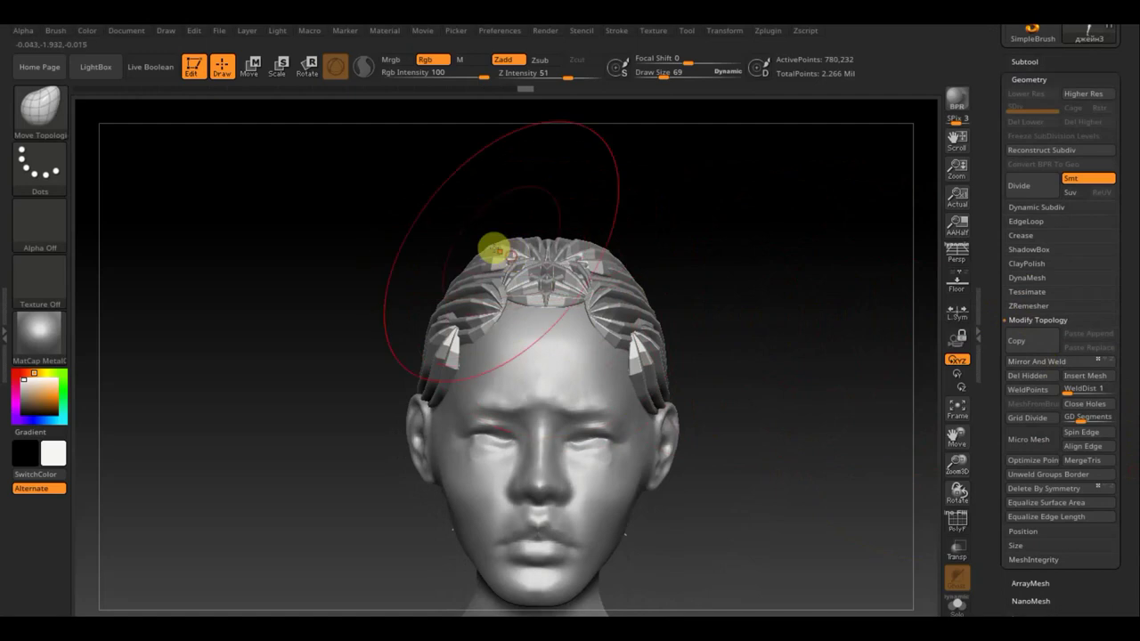
left_click(957, 520)
left_click_drag(769, 397, 833, 401)
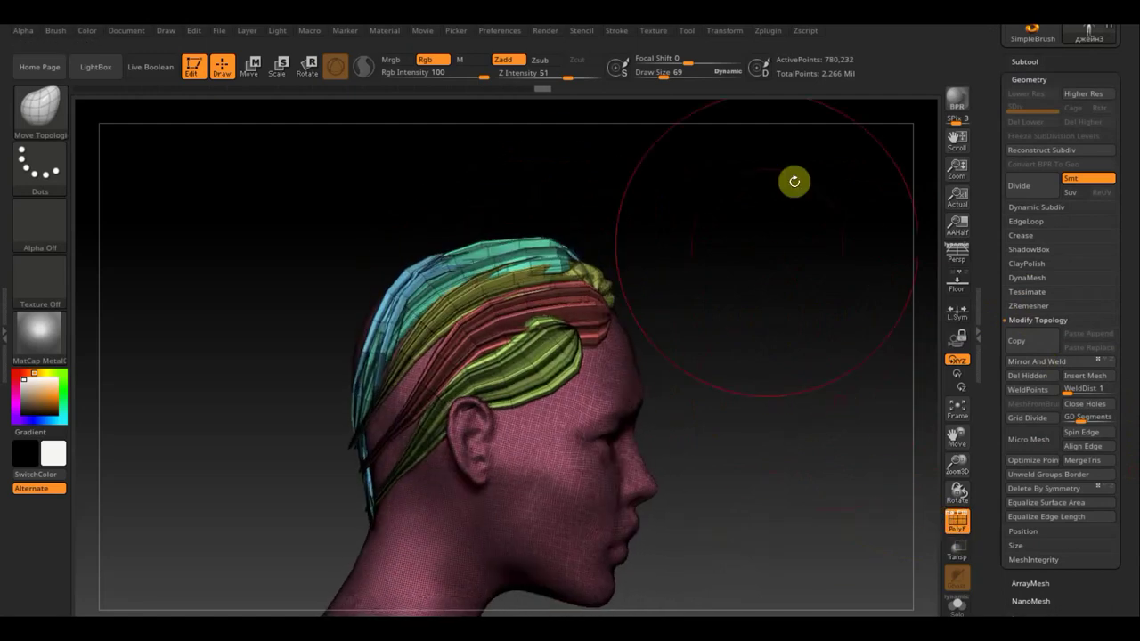
left_click_drag(667, 75, 659, 76)
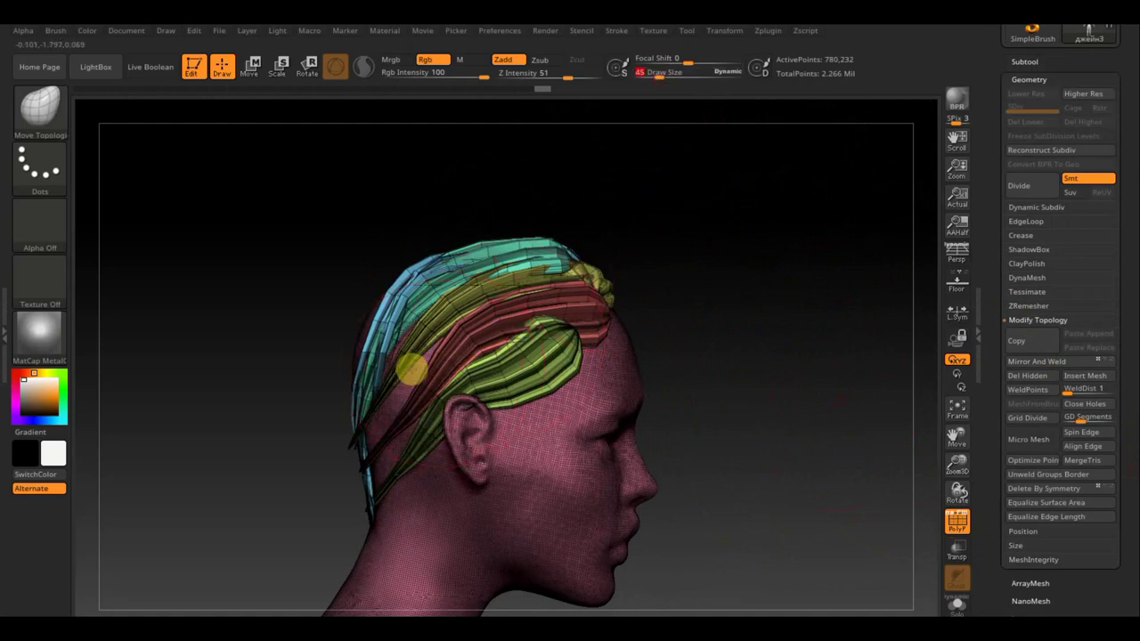
Step: Isolate the hair strips and pull the red strip down over the yellow one
left_click(554, 472, "ctrl+shift")
left_click(556, 474, "ctrl+shift")
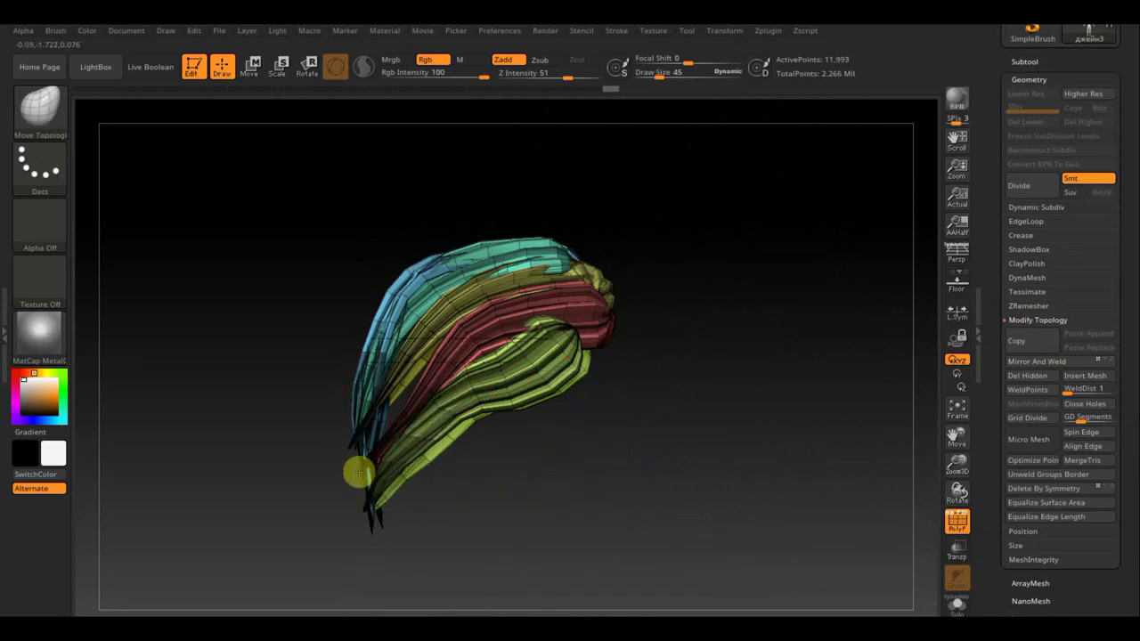
mouse_move(419, 392)
left_mouse_down()
mouse_move(365, 400)
mouse_move(413, 381)
left_mouse_up()
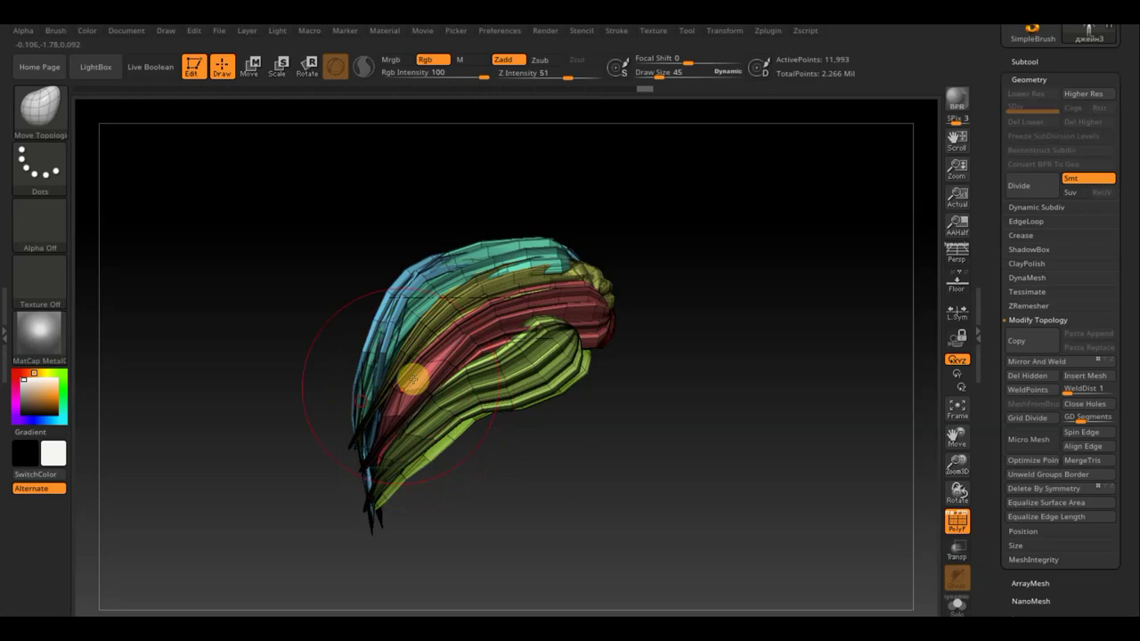
left_click_drag(738, 368, 683, 377)
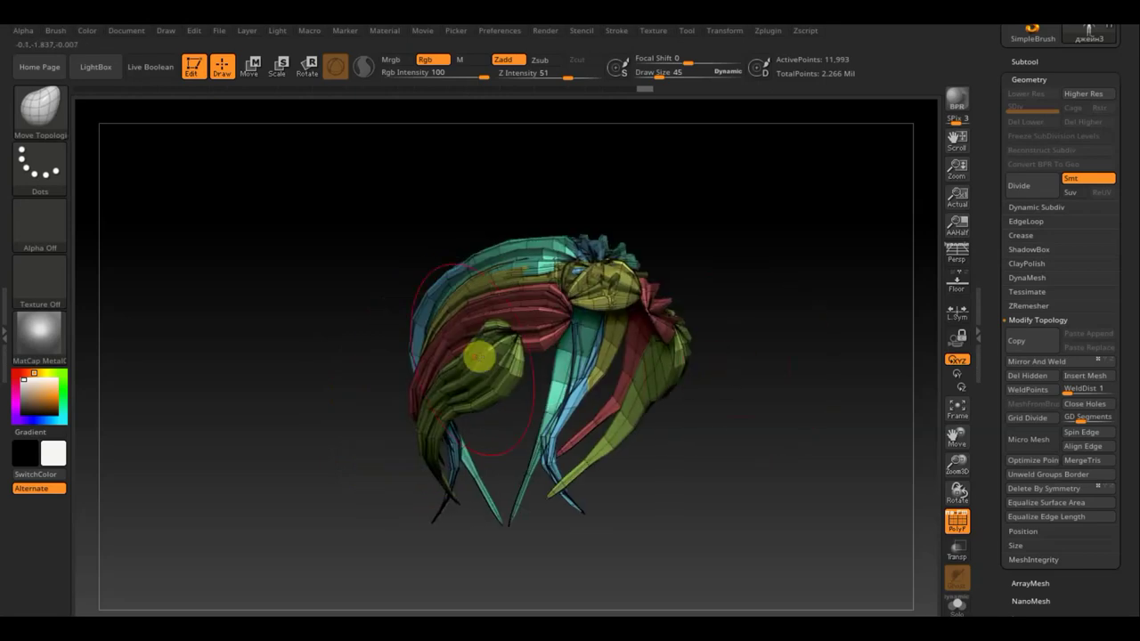
mouse_move(490, 332)
left_mouse_down()
mouse_move(529, 335)
mouse_move(479, 323)
mouse_move(554, 298)
left_mouse_up()
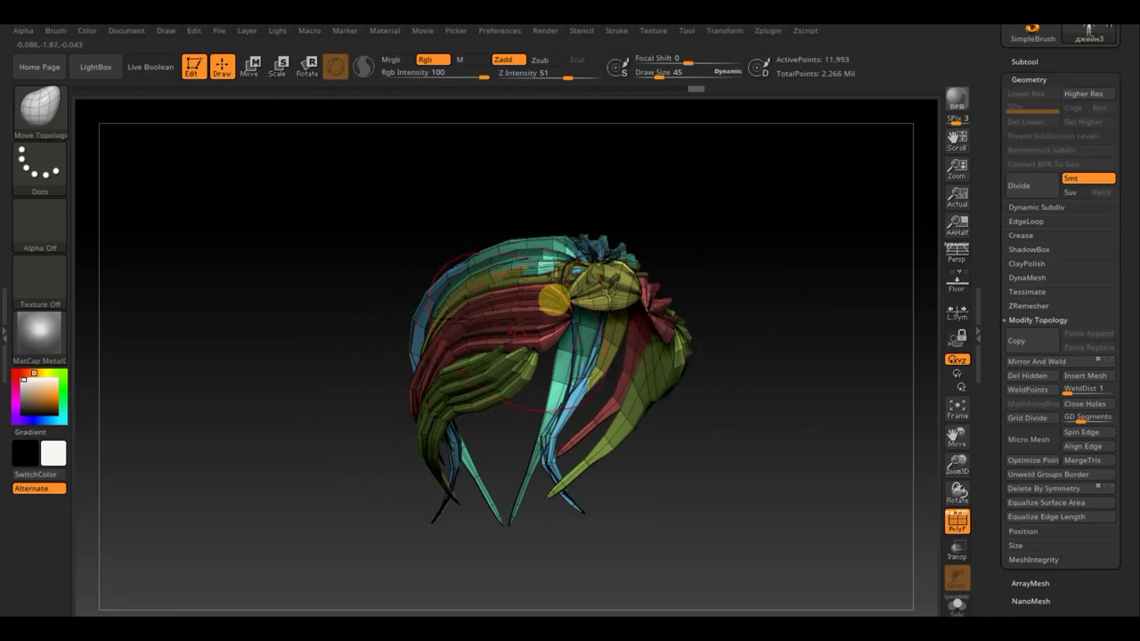
Step: At Draw Size 23, refine the red and left strands, then unhide the head
left_click_drag(659, 75, 651, 75)
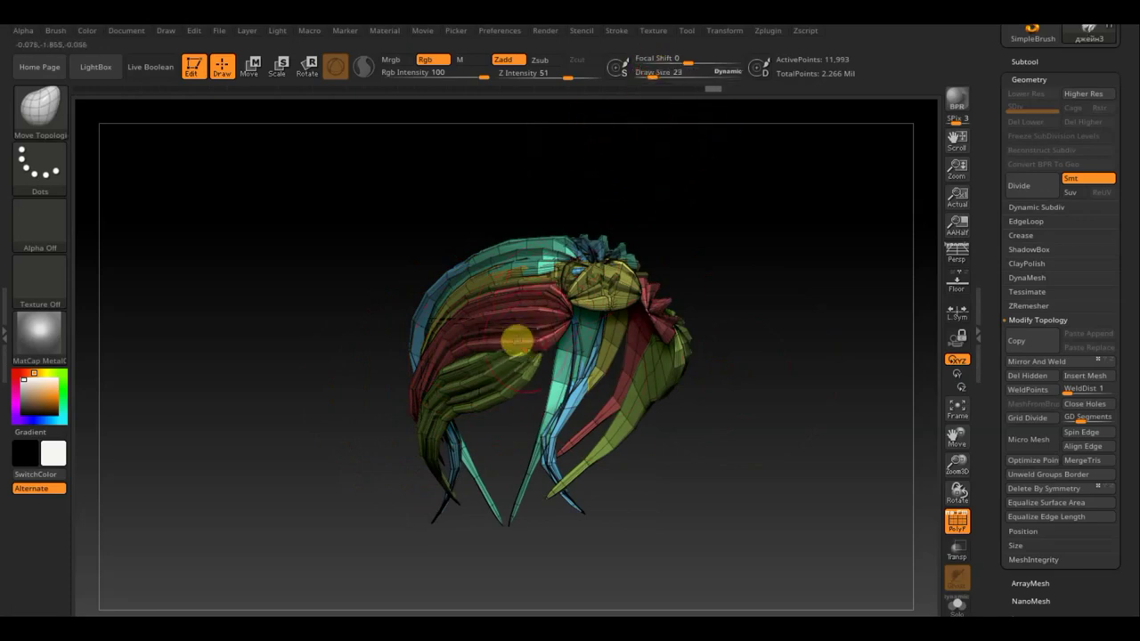
mouse_move(495, 333)
left_mouse_down()
mouse_move(479, 364)
mouse_move(454, 356)
mouse_move(442, 382)
left_mouse_up()
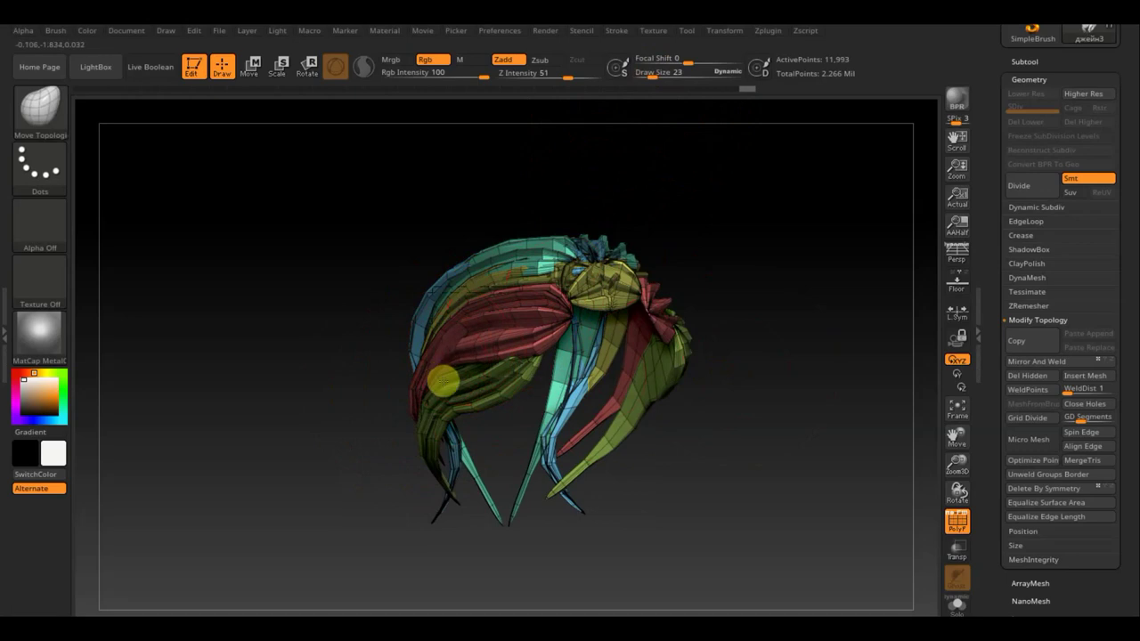
mouse_move(746, 336)
left_mouse_down()
mouse_move(721, 341)
mouse_move(570, 272)
left_mouse_up()
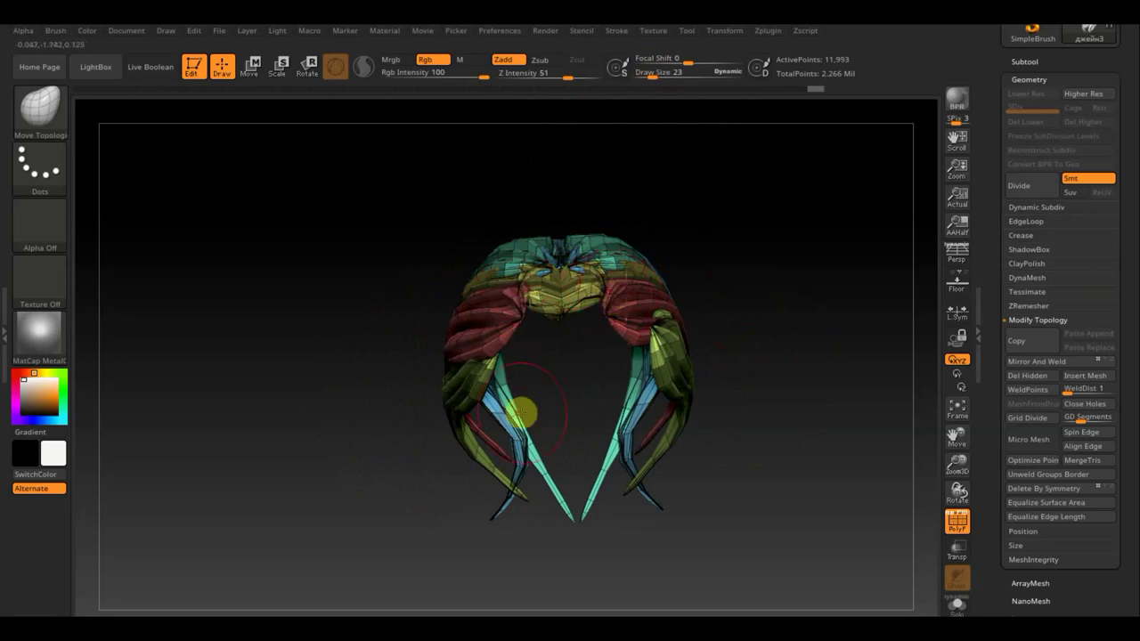
mouse_move(508, 433)
left_mouse_down()
mouse_move(454, 433)
mouse_move(489, 449)
mouse_move(510, 433)
mouse_move(516, 464)
left_mouse_up()
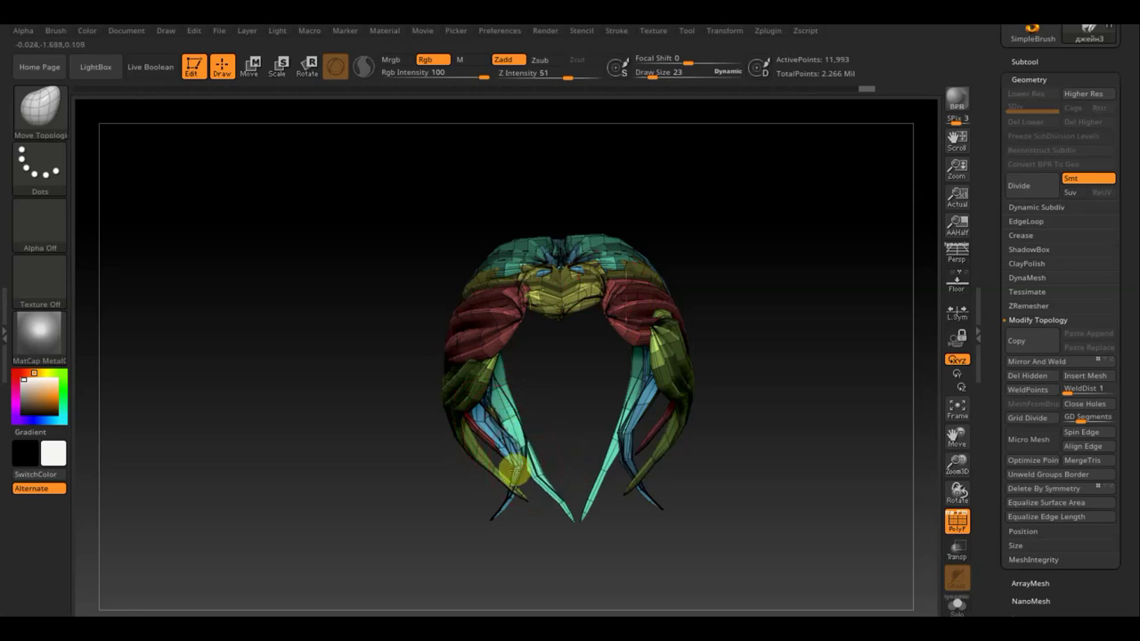
left_click_drag(682, 401, 818, 386)
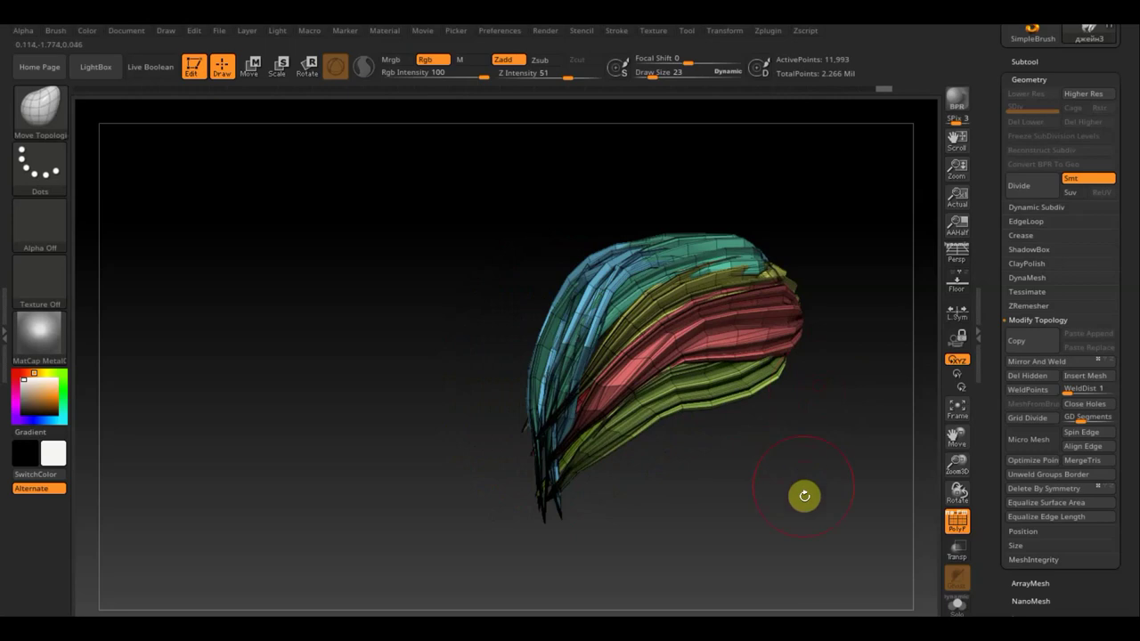
left_click(829, 488, "ctrl+shift")
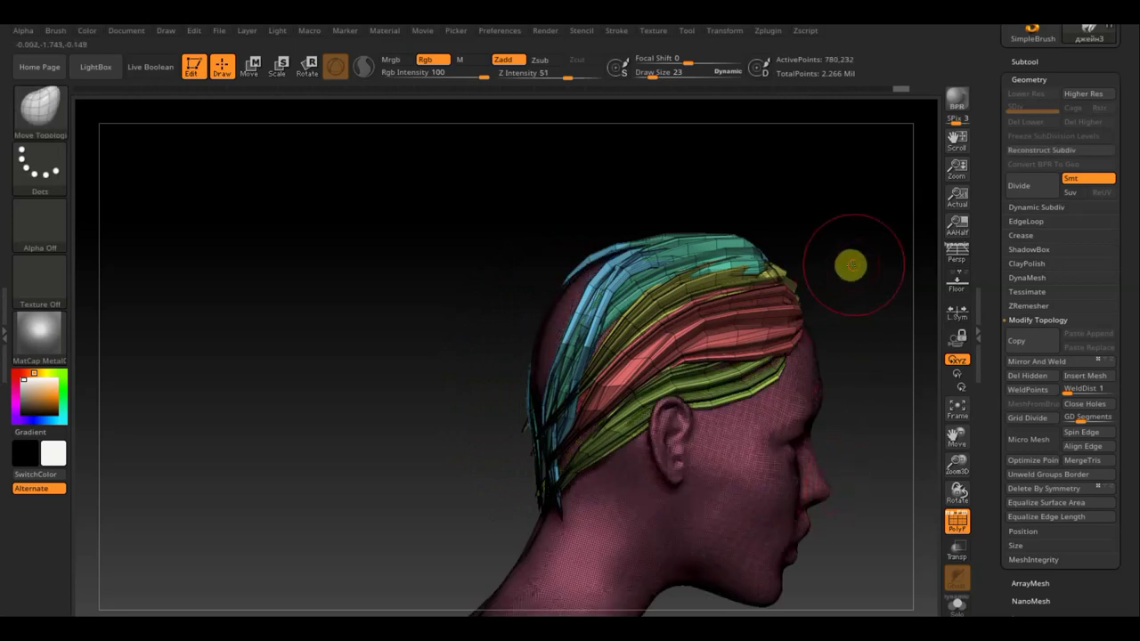
Step: Turn to a three-quarter back view and select XMD_Hair_1sr from the brush palette
mouse_move(850, 264)
left_mouse_down()
mouse_move(733, 242)
mouse_move(662, 268)
left_mouse_up()
left_click_drag(776, 290, 769, 315)
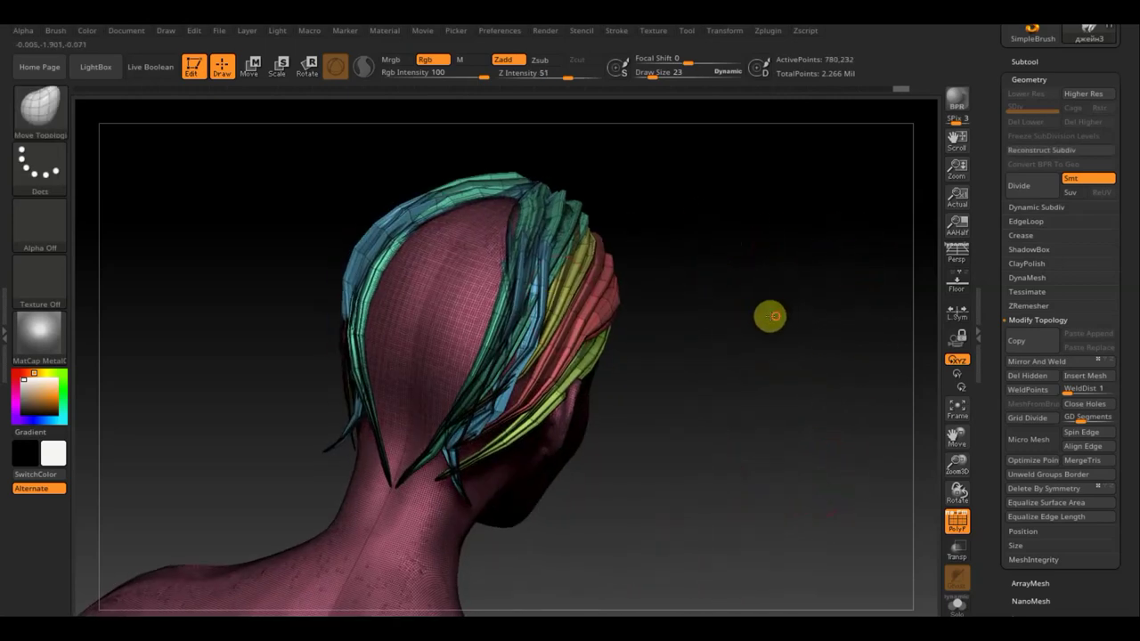
left_click(55, 114)
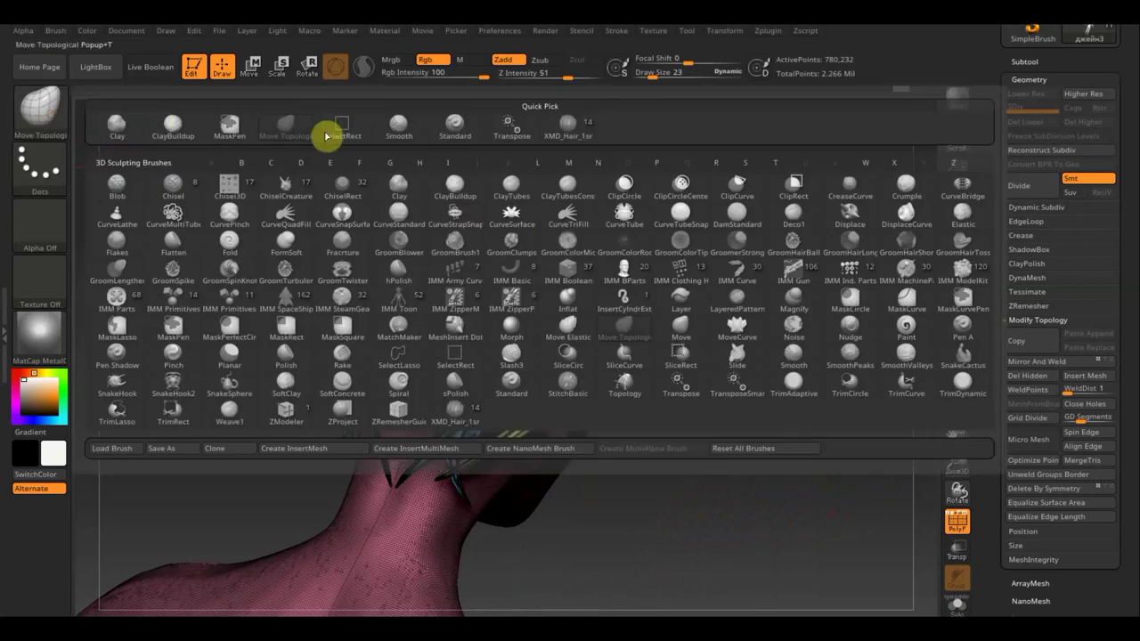
left_click(568, 133)
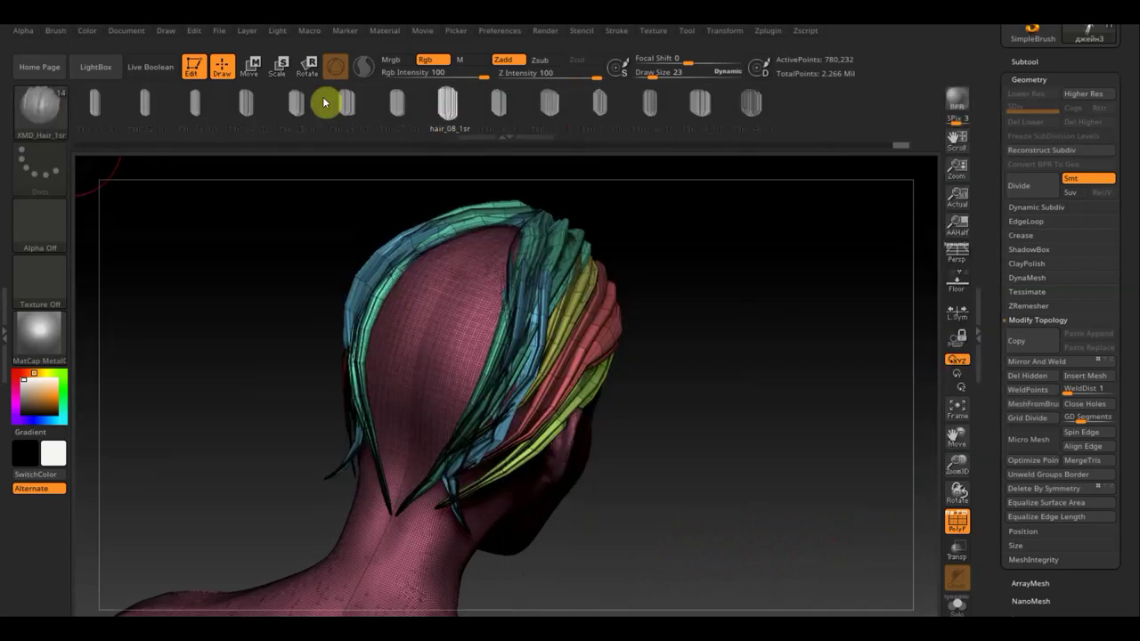
Step: Draw a new strand curve on the back of the head, rebuilt narrower at Draw Size 5
left_click_drag(726, 262, 720, 257)
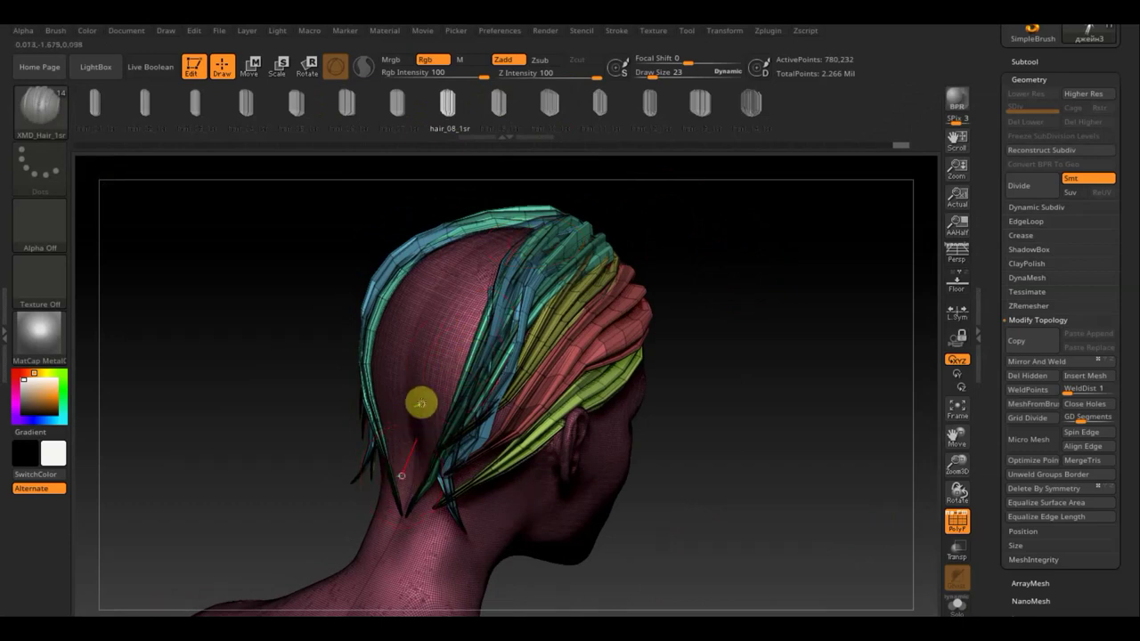
left_click(521, 222)
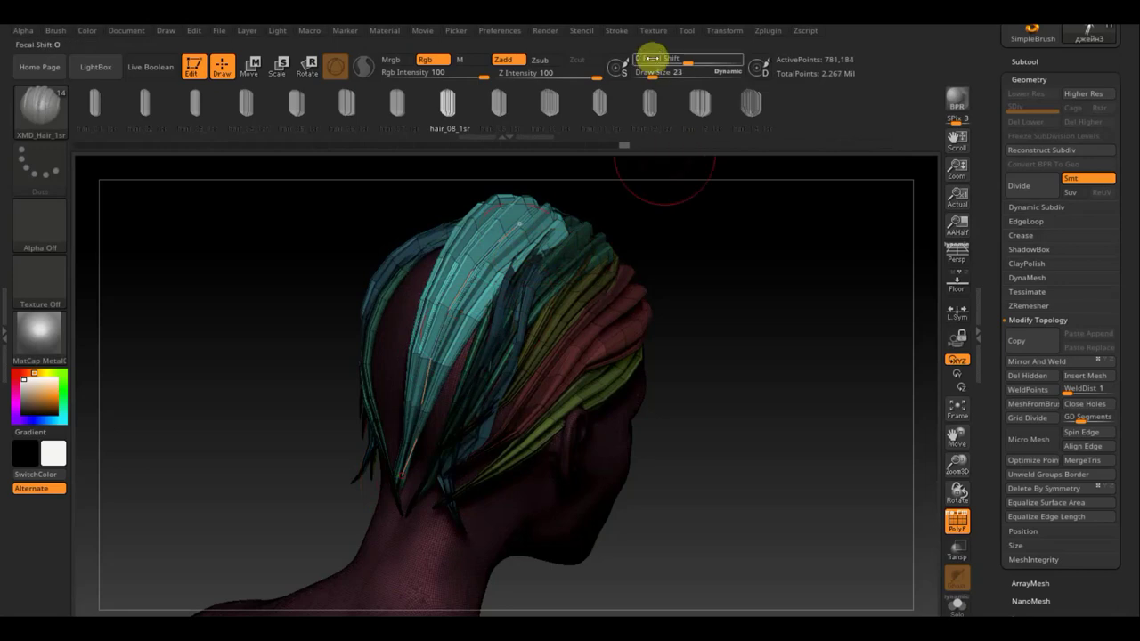
left_click_drag(655, 72, 651, 75)
type("12")
left_click(481, 262)
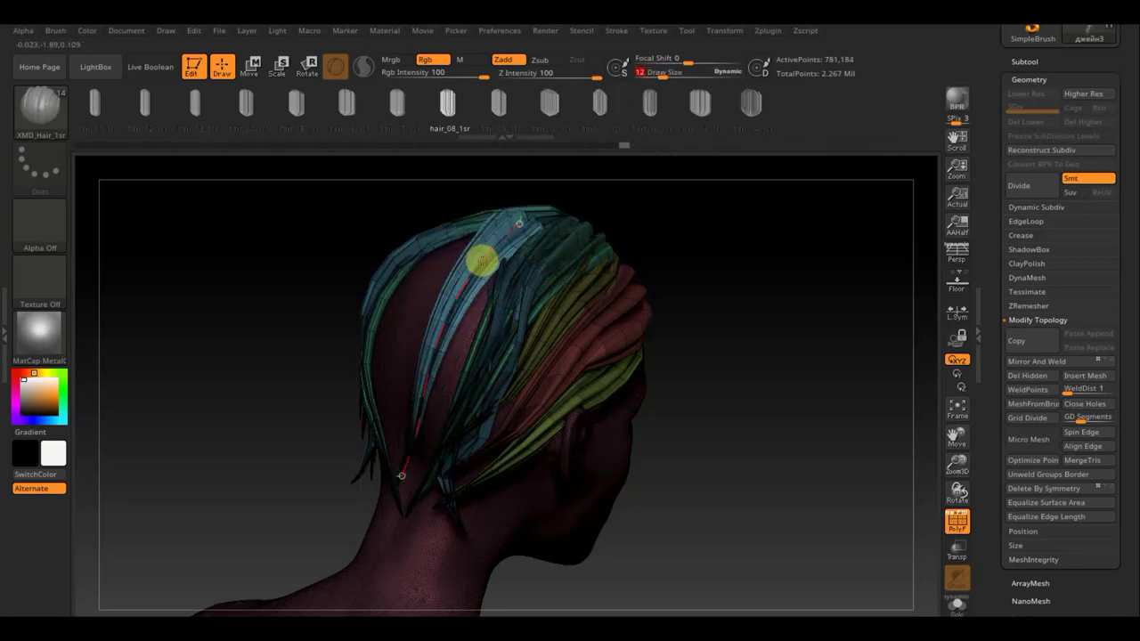
Step: Reshape the strand curve, undoing a bad end pull, and widen its top
left_click_drag(704, 303, 743, 316)
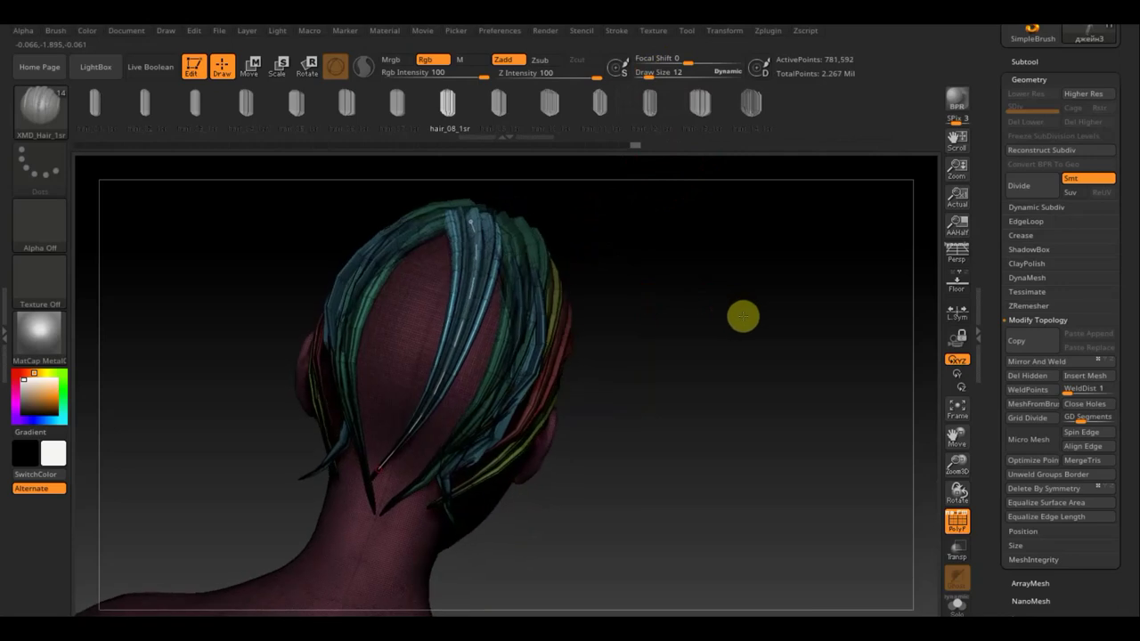
left_click_drag(378, 468, 389, 481)
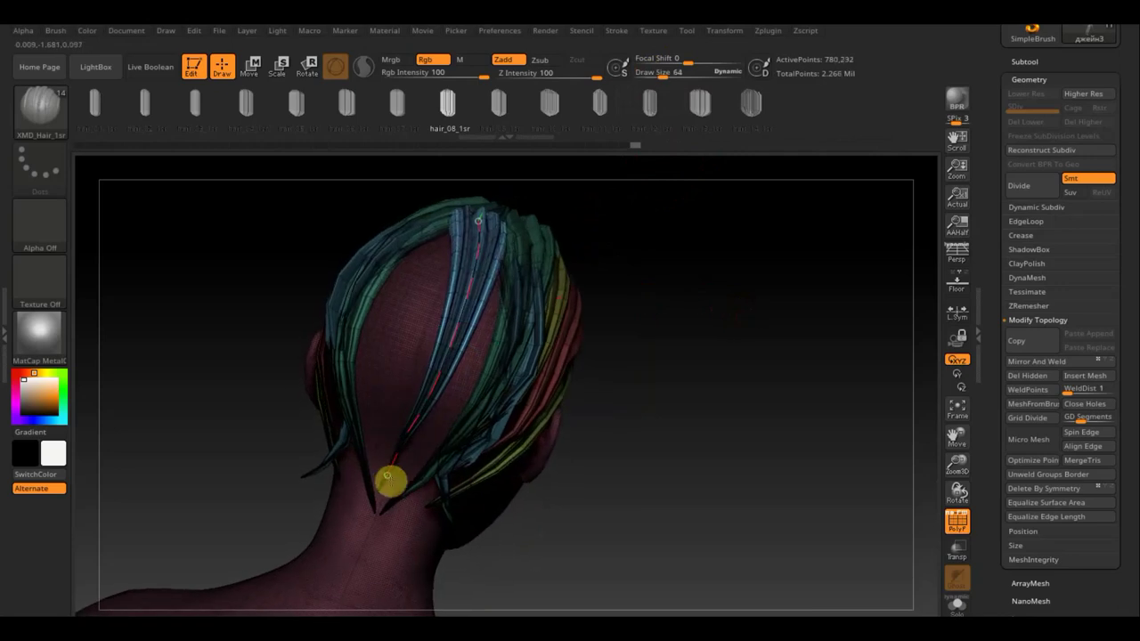
key("ctrl+z")
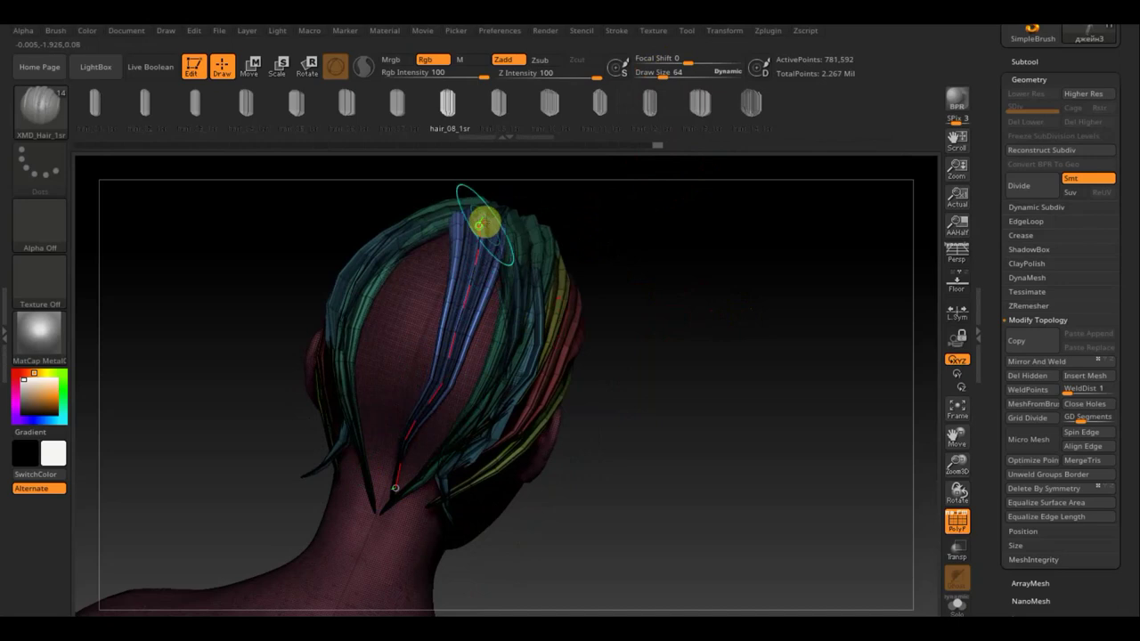
left_click_drag(491, 227, 505, 229)
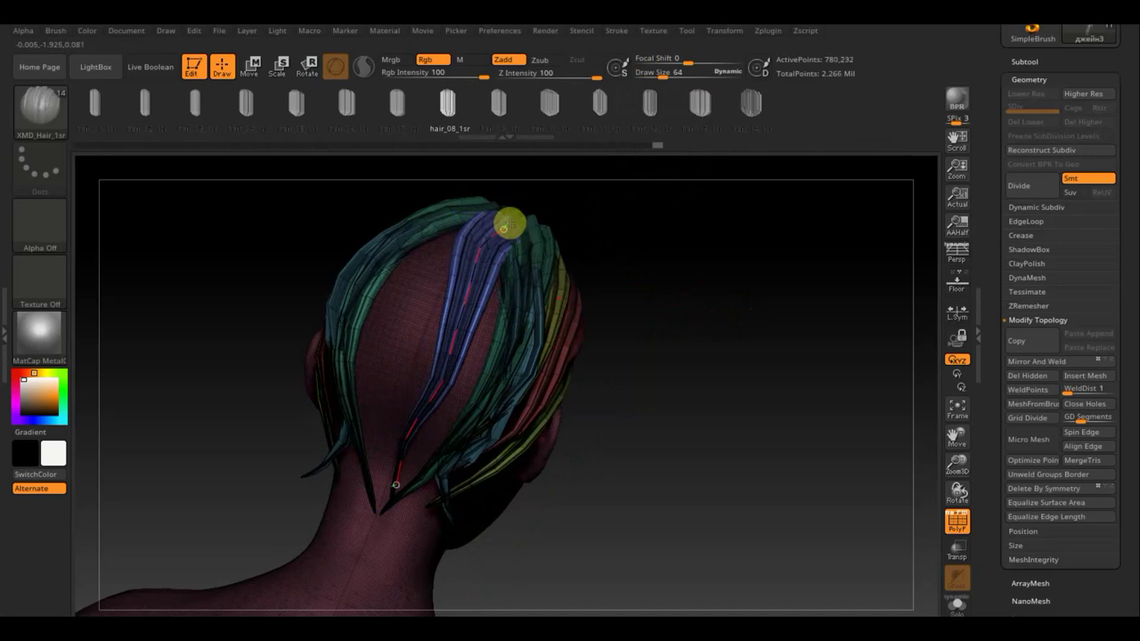
mouse_move(473, 285)
left_mouse_down()
mouse_move(488, 303)
mouse_move(453, 407)
mouse_move(415, 438)
mouse_move(428, 464)
mouse_move(407, 473)
left_mouse_up()
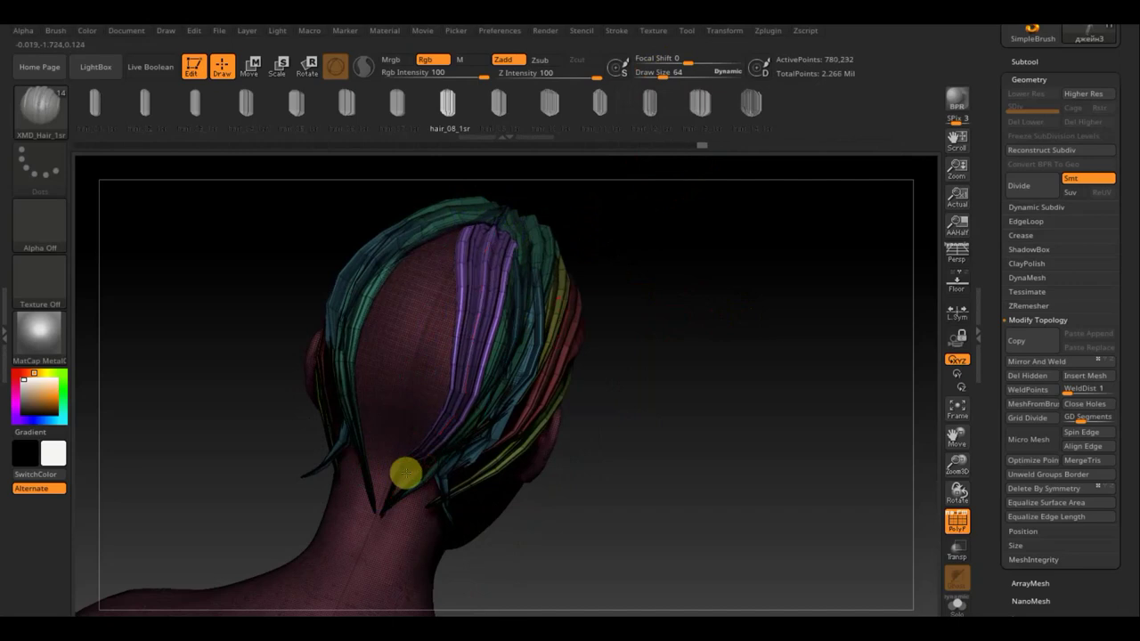
Step: Pull the purple strand up and right, checking it from profile and rear views
mouse_move(651, 382)
left_mouse_down()
mouse_move(564, 351)
mouse_move(589, 372)
mouse_move(453, 219)
left_mouse_up()
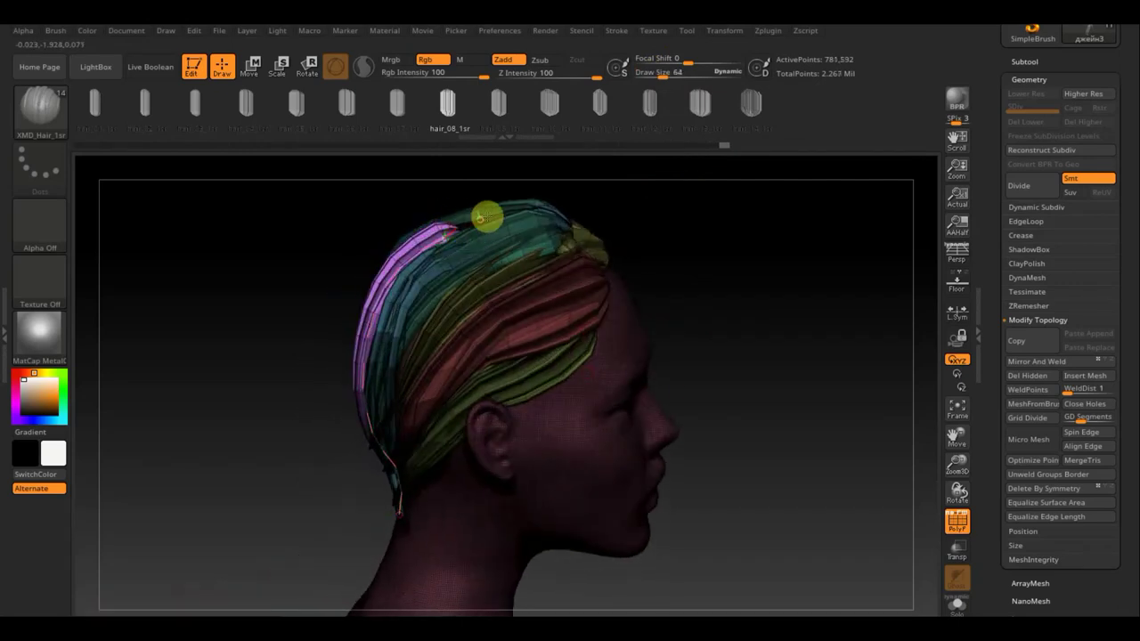
left_click_drag(624, 237, 623, 265)
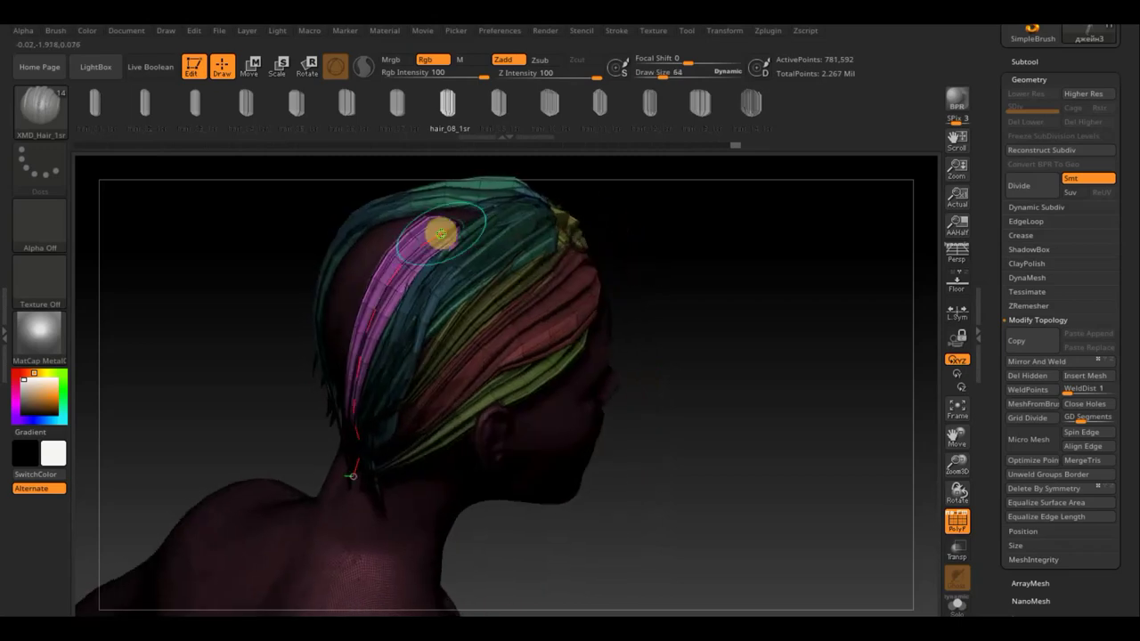
left_click_drag(454, 229, 488, 215)
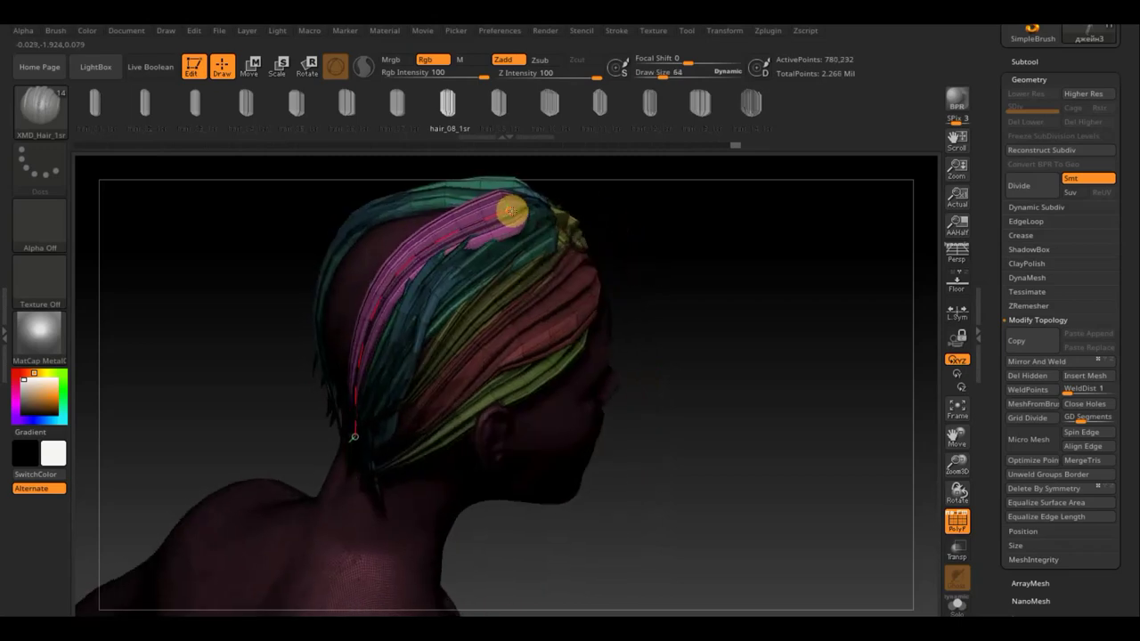
left_click_drag(692, 279, 683, 250)
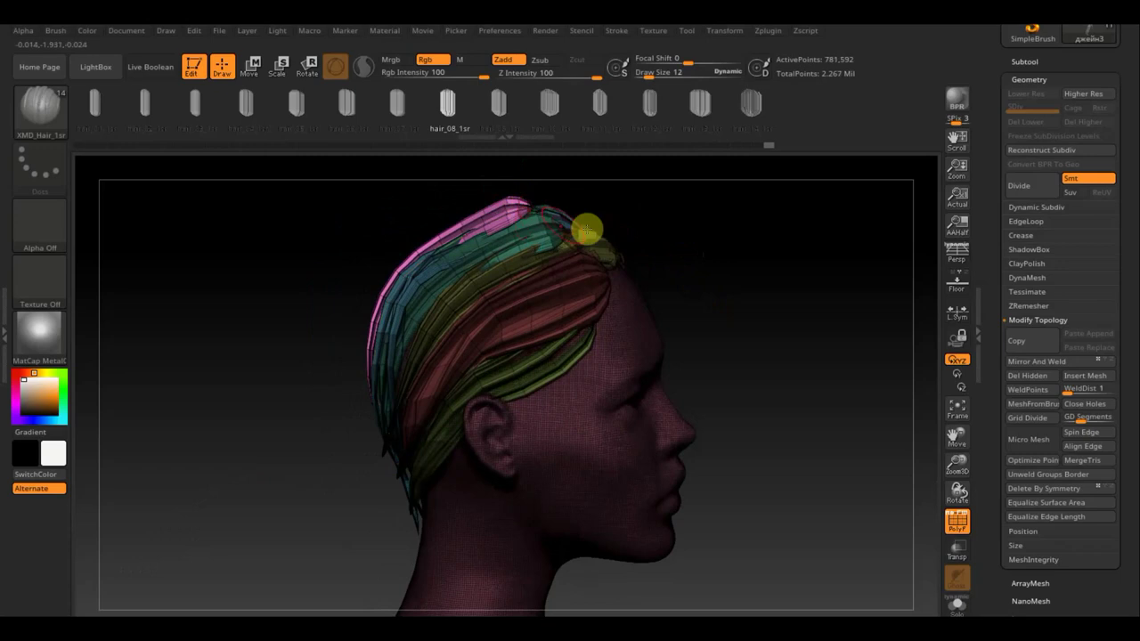
mouse_move(667, 306)
left_mouse_down()
mouse_move(616, 257)
mouse_move(501, 238)
left_mouse_up()
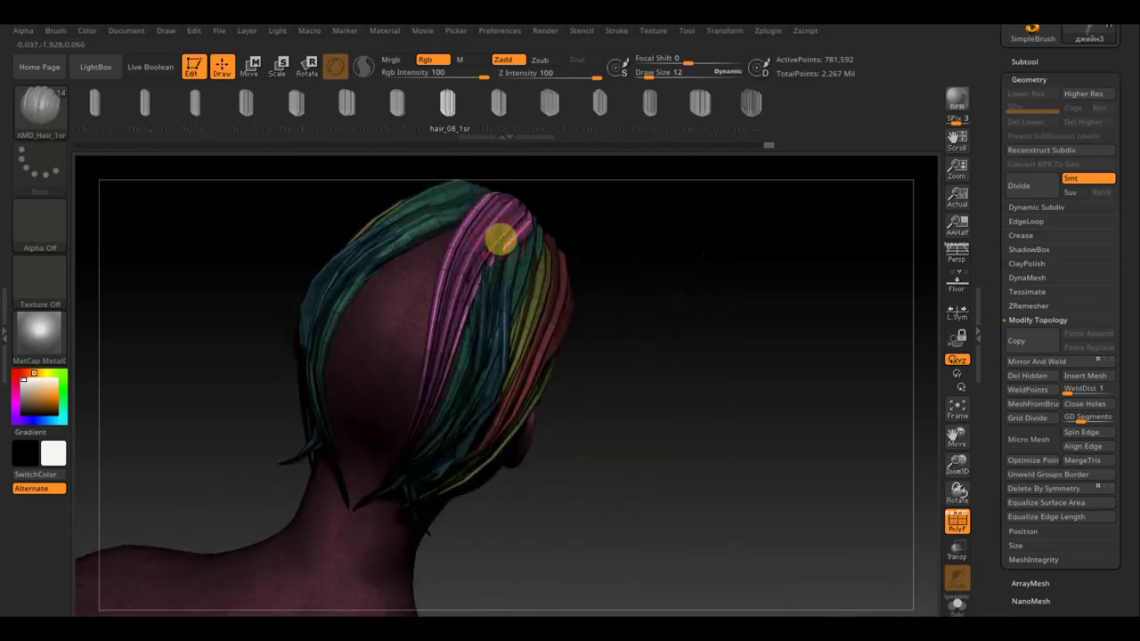
mouse_move(656, 313)
left_mouse_down()
mouse_move(657, 300)
mouse_move(473, 397)
left_mouse_up()
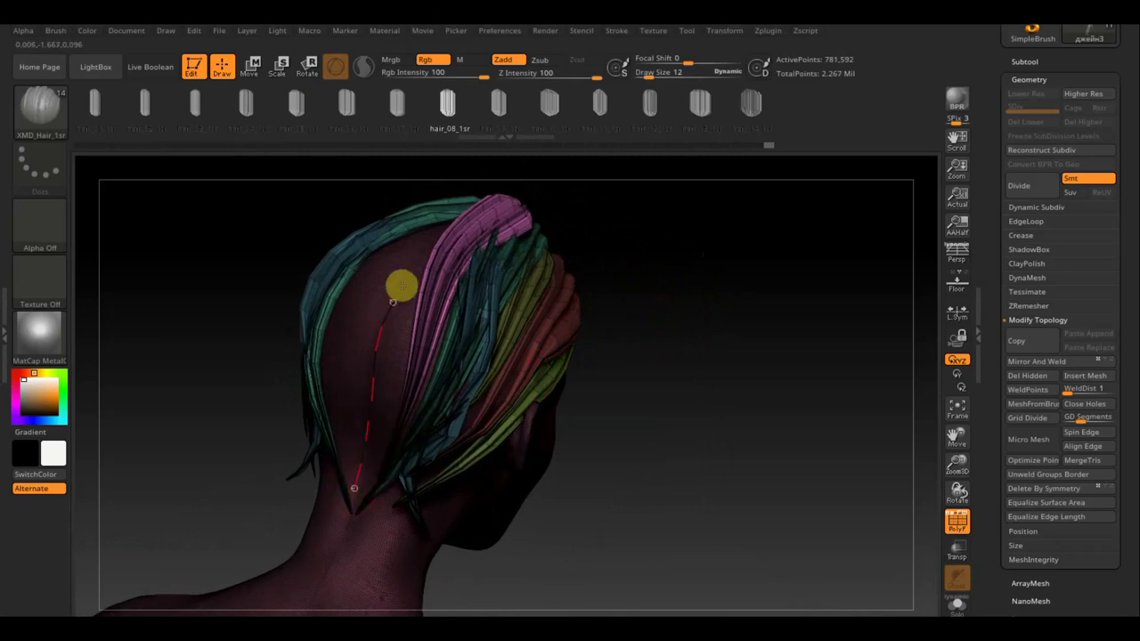
Step: Regenerate the yellow crown strip much wider at Draw Size 5, then open the brush library
left_click_drag(457, 210, 457, 209)
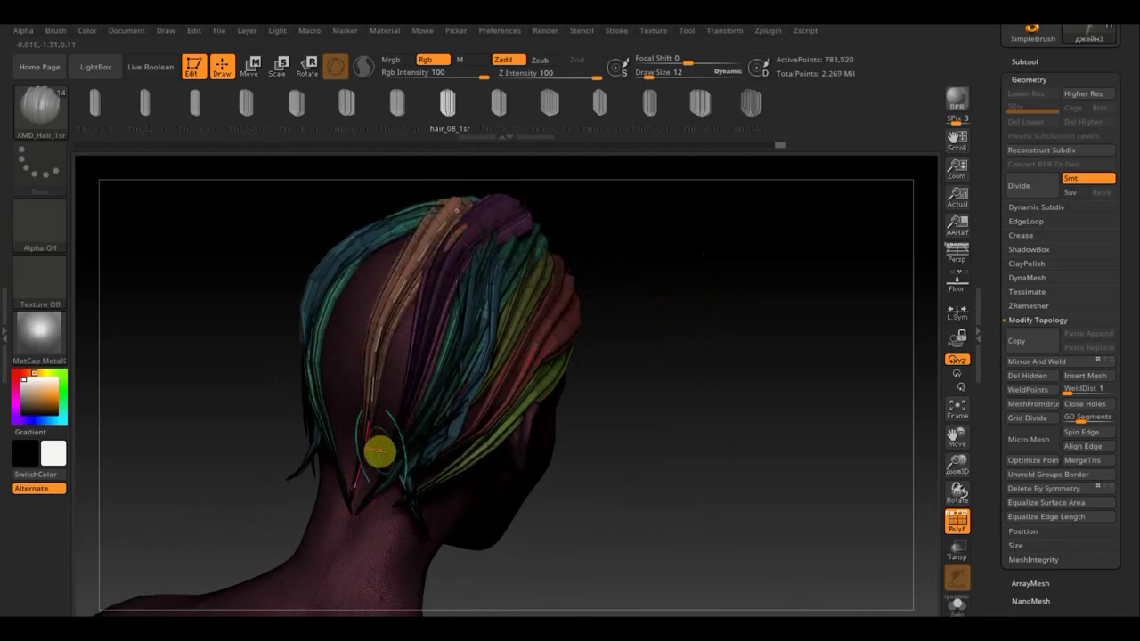
left_click_drag(664, 90, 653, 78)
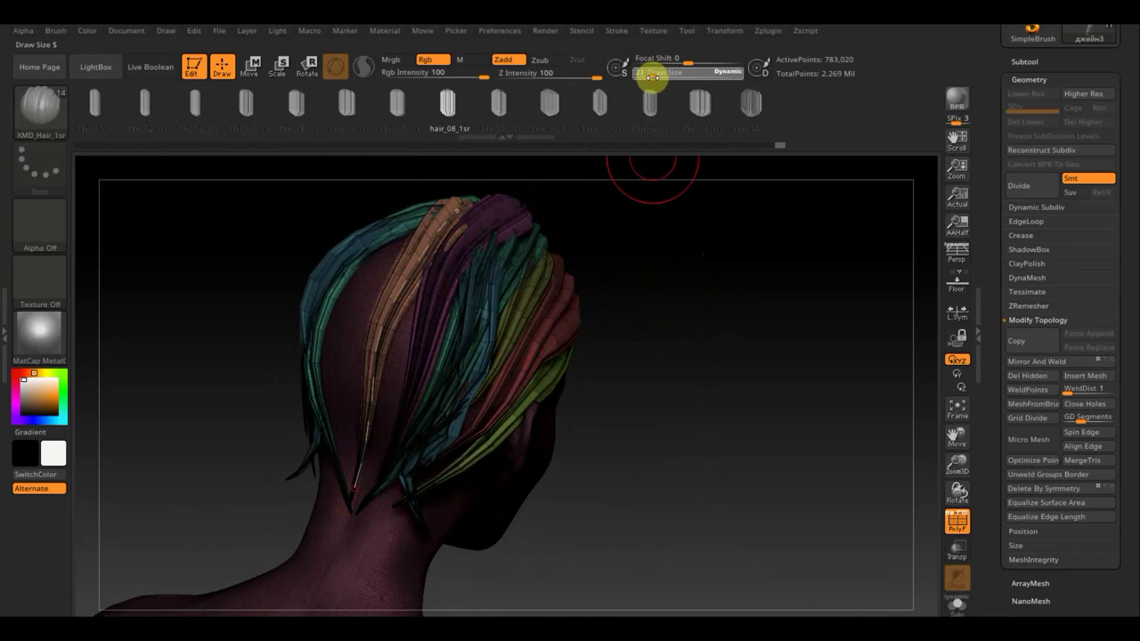
left_click(405, 288)
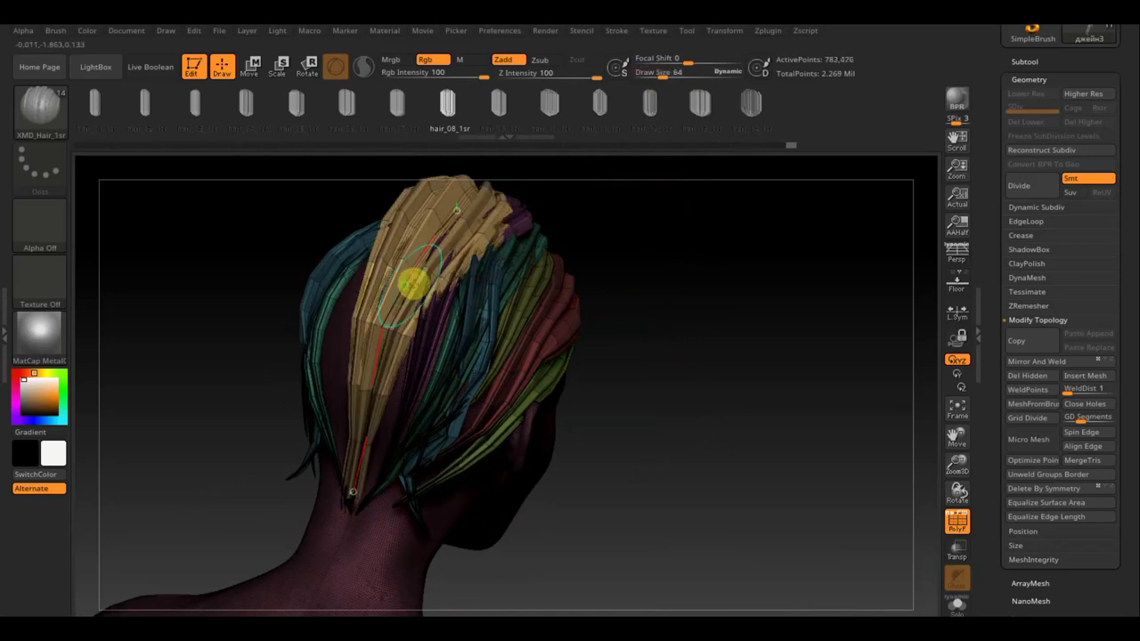
left_click_drag(650, 305, 615, 298)
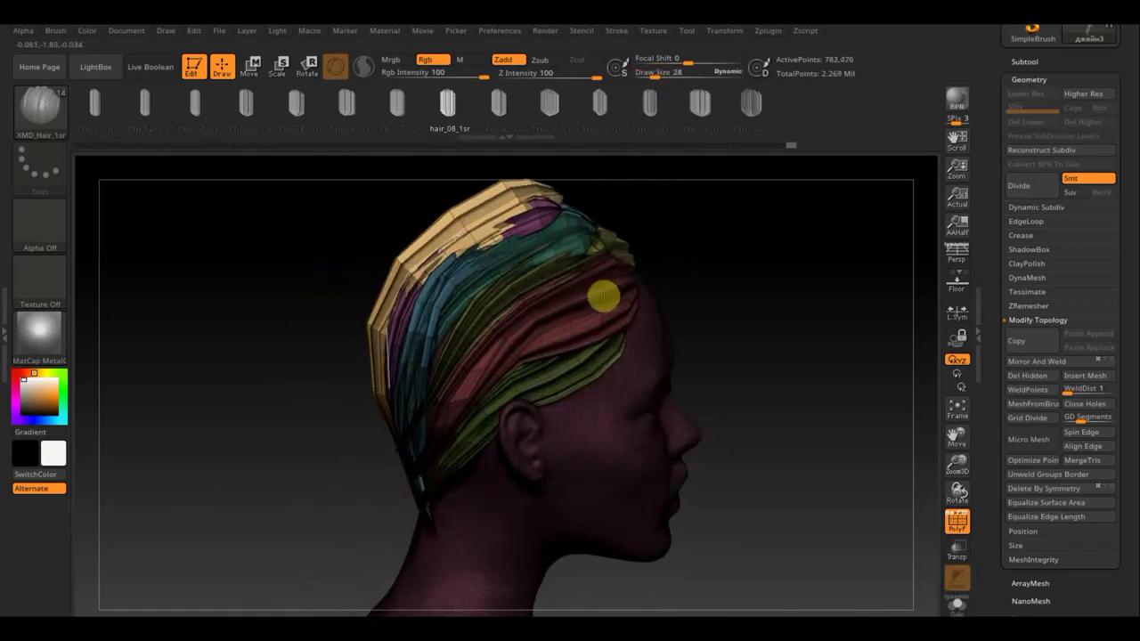
left_click(56, 113)
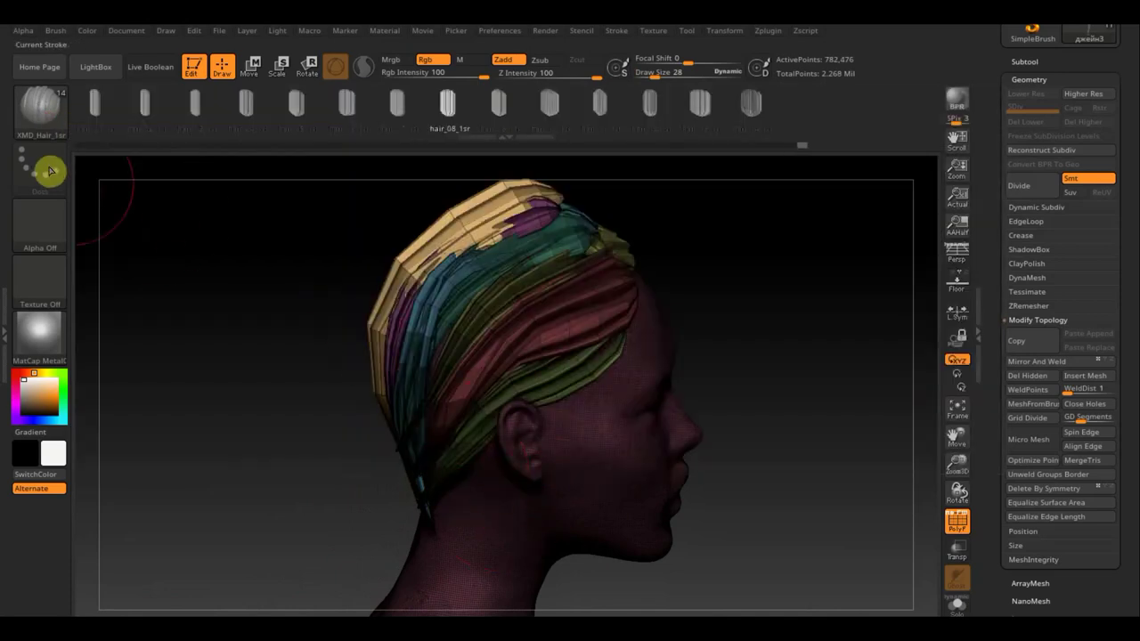
left_click(52, 119)
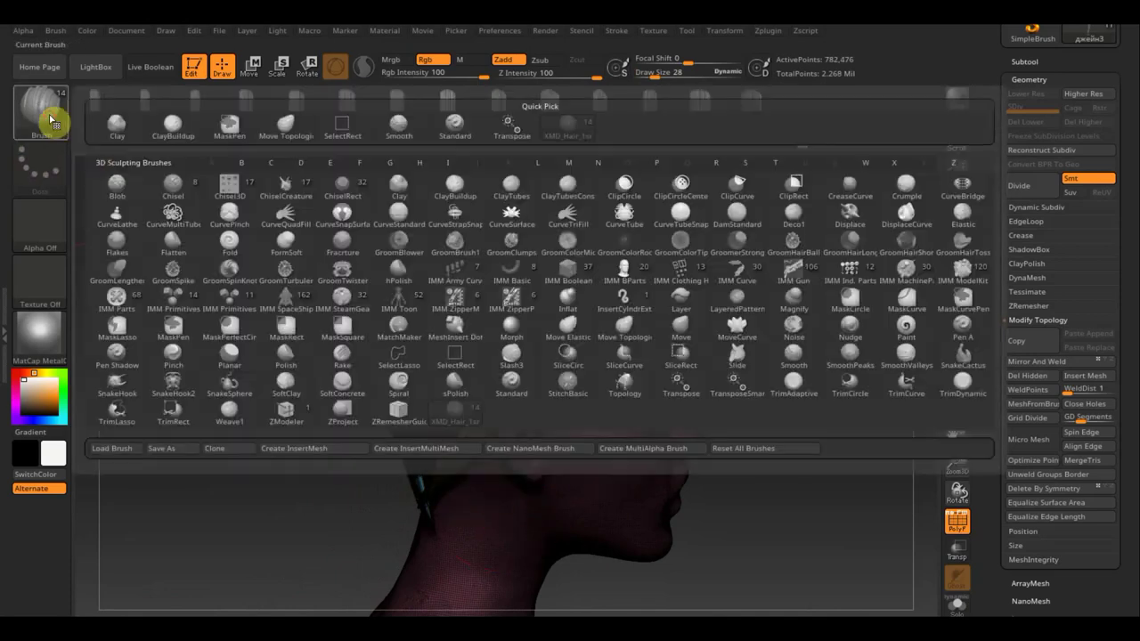
Step: With Move Topological at Draw Size 48, flatten the yellow strip and merge its strands into one ribbon
left_click(291, 122)
mouse_move(360, 252)
left_mouse_down()
mouse_move(407, 237)
mouse_move(493, 166)
mouse_move(513, 192)
left_mouse_up()
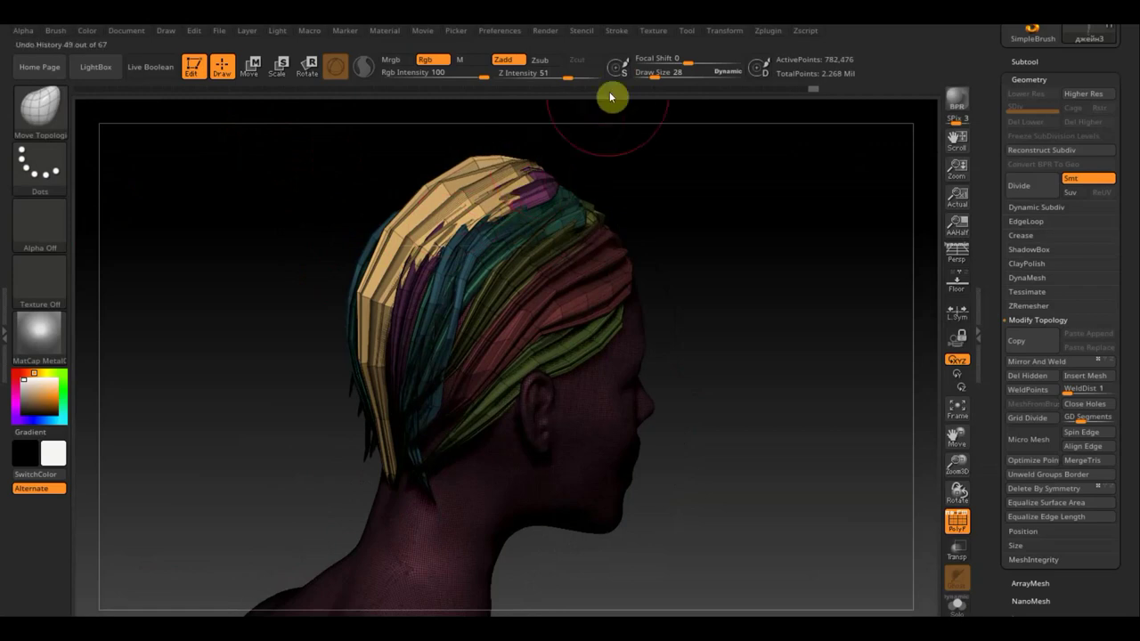
left_click_drag(657, 75, 658, 81)
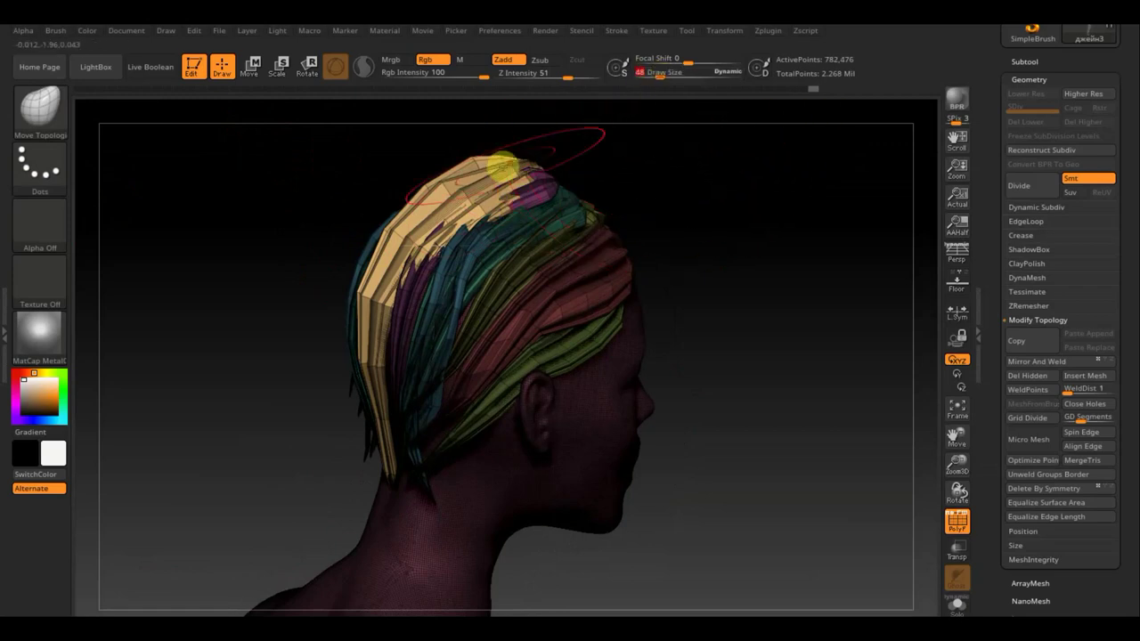
mouse_move(465, 163)
left_mouse_down()
mouse_move(484, 198)
mouse_move(543, 196)
left_mouse_up()
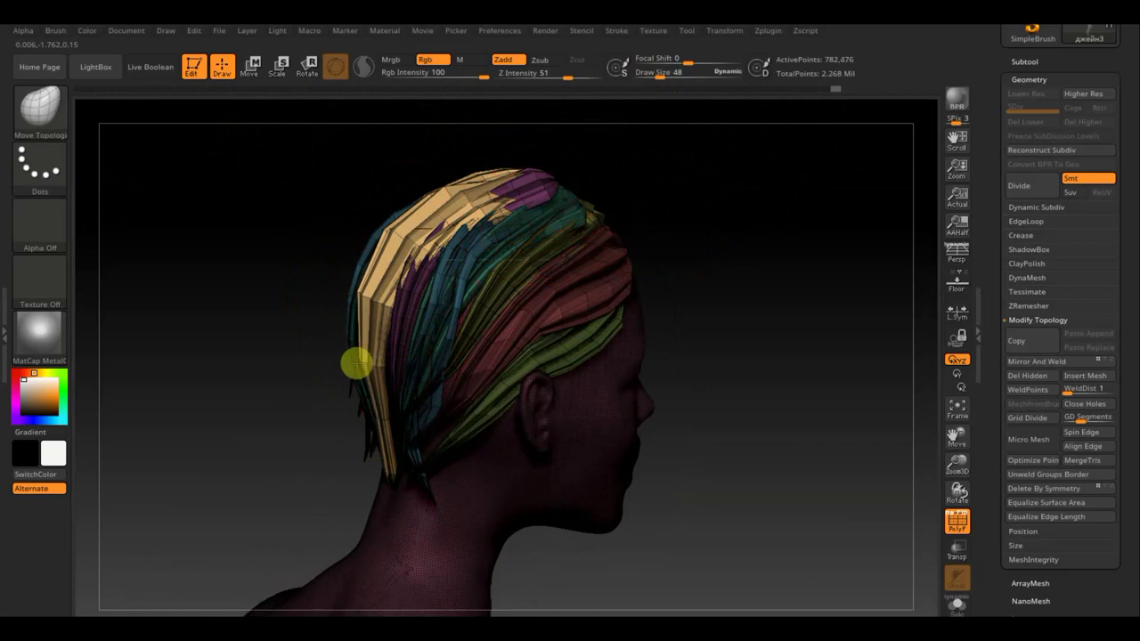
left_click_drag(680, 369, 724, 347)
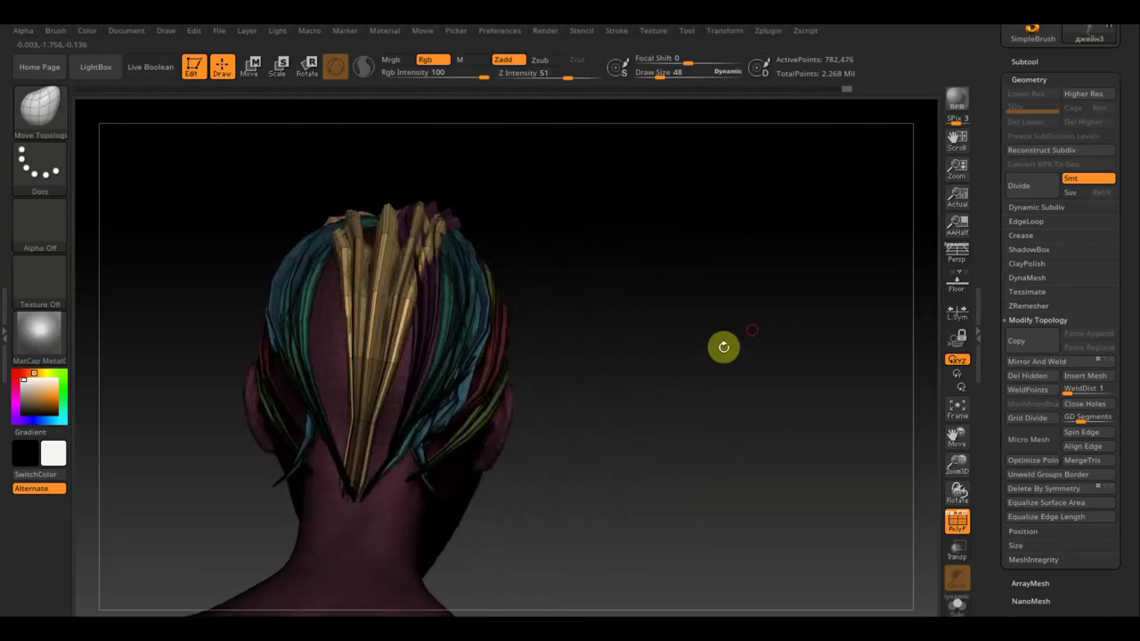
mouse_move(386, 358)
left_mouse_down("shift")
mouse_move(423, 376)
mouse_move(377, 415)
mouse_move(408, 436)
left_mouse_up("shift")
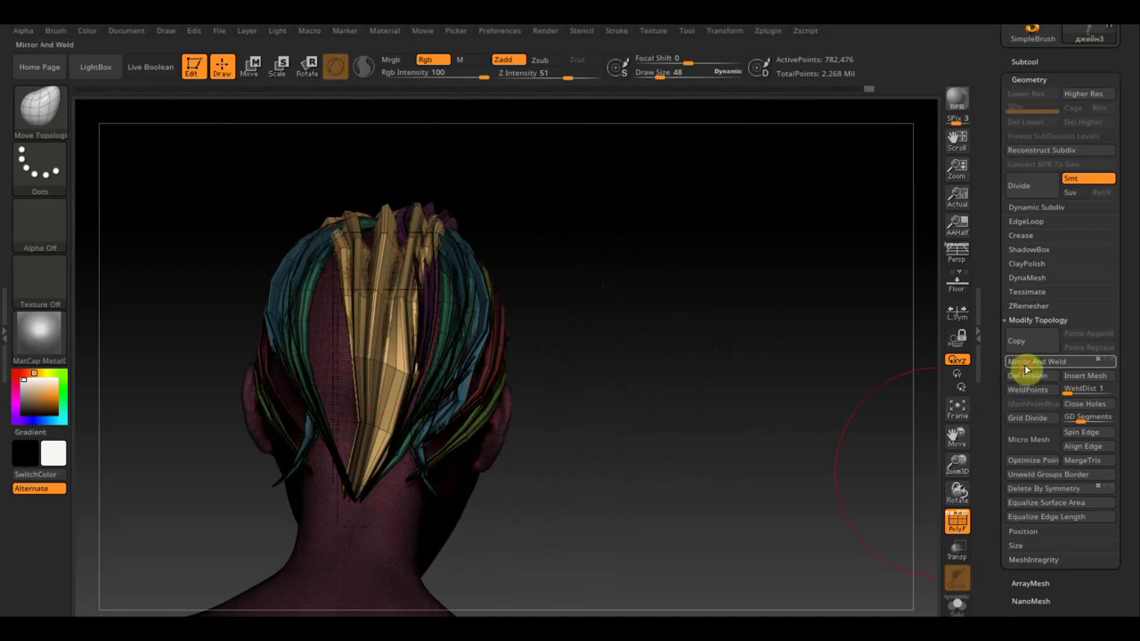
Step: Inspect the mirrored hair from the front and above, then set Draw Size to 23
mouse_move(768, 405)
left_mouse_down()
mouse_move(746, 448)
mouse_move(642, 364)
left_mouse_up()
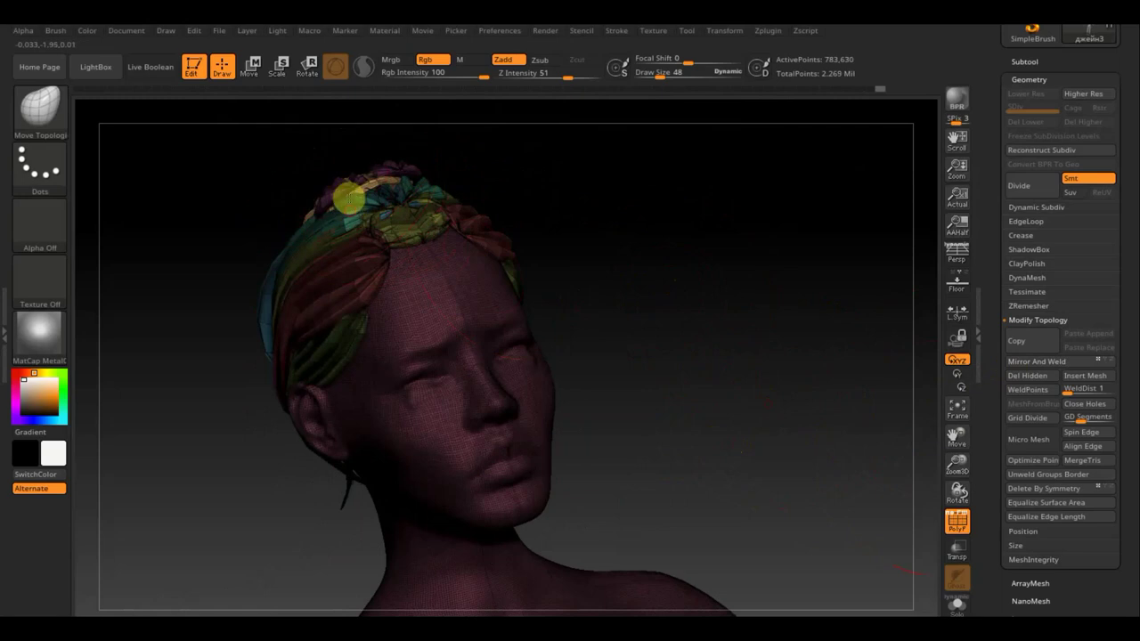
mouse_move(647, 269)
left_mouse_down()
mouse_move(682, 386)
mouse_move(667, 374)
mouse_move(700, 434)
left_mouse_up()
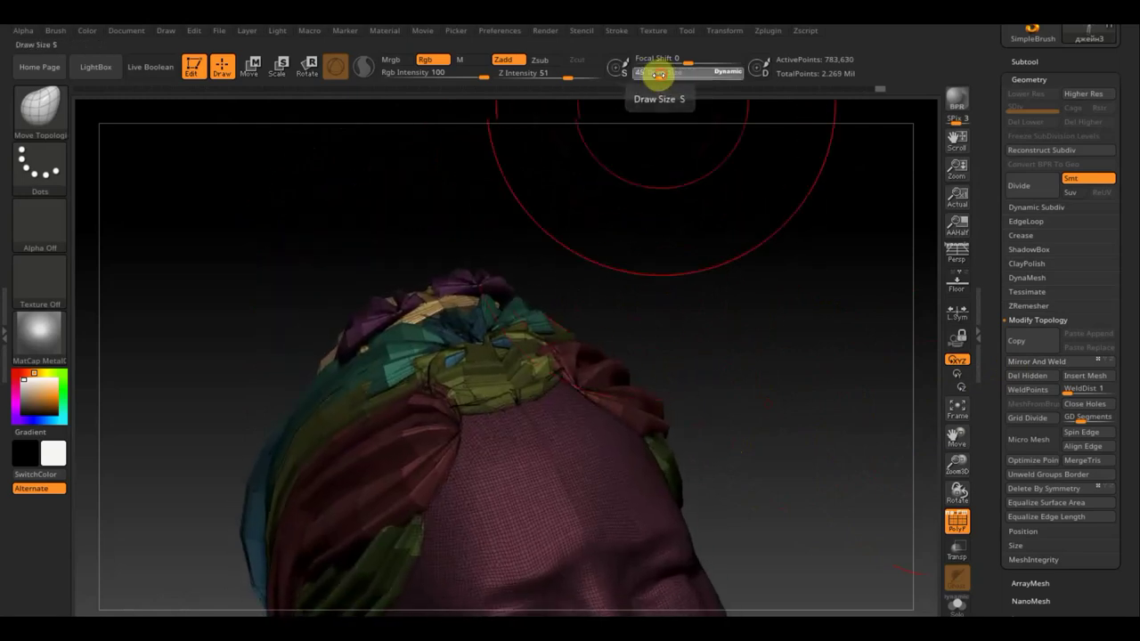
left_click_drag(658, 75, 653, 76)
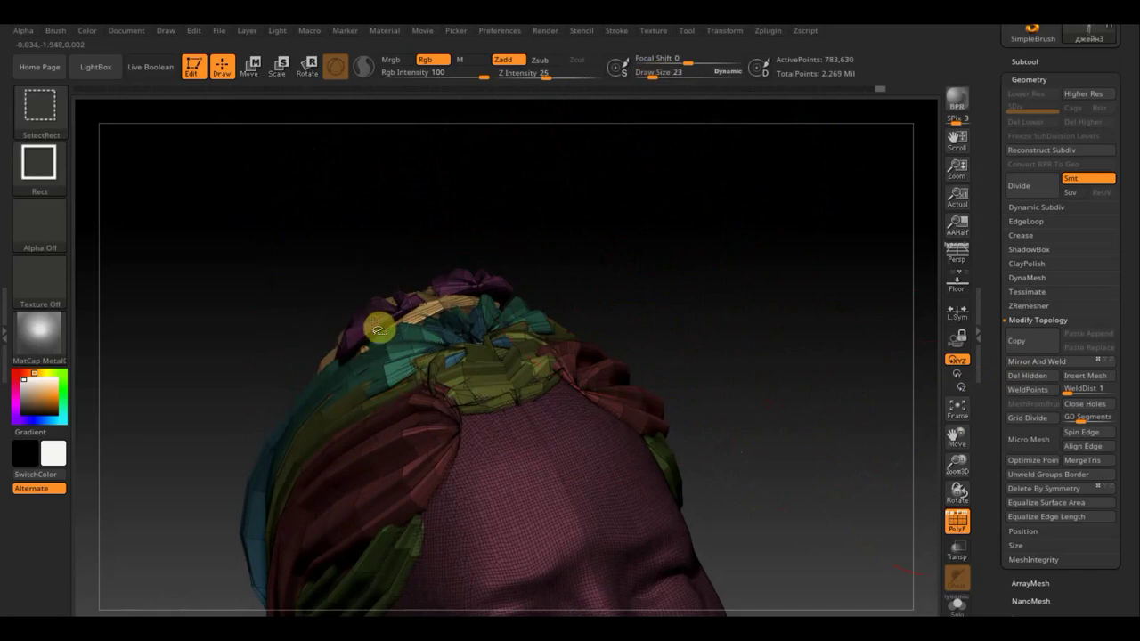
Step: Isolate the purple strand and bend its right arm outward with a sharper lower kink
left_click(377, 326, "ctrl+shift")
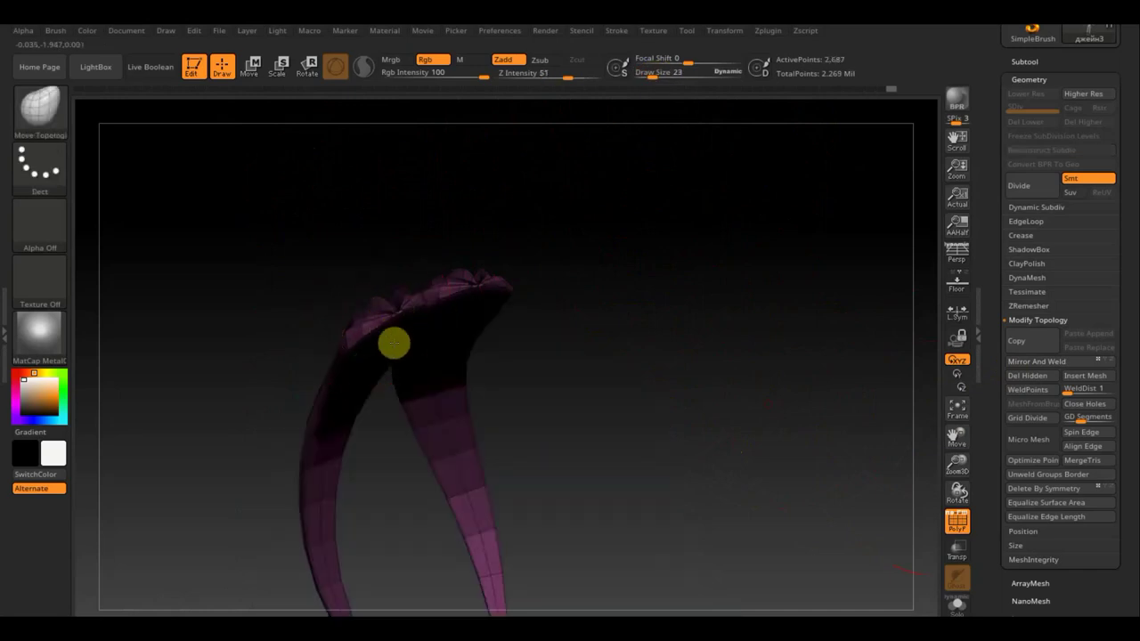
left_click_drag(558, 339, 537, 336)
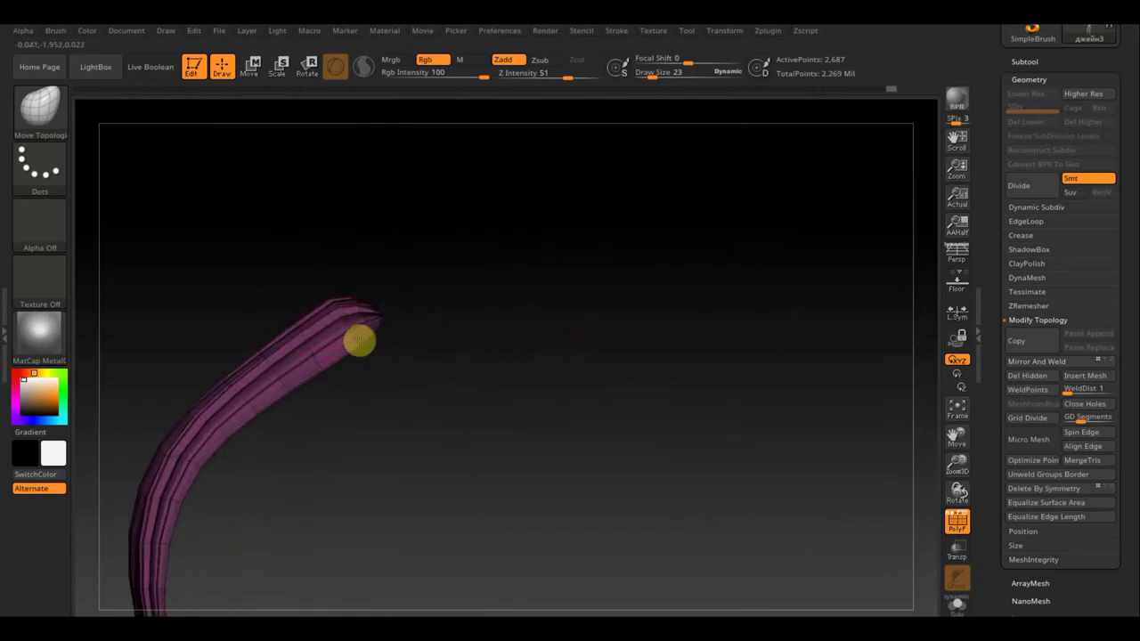
left_click_drag(373, 343, 566, 384)
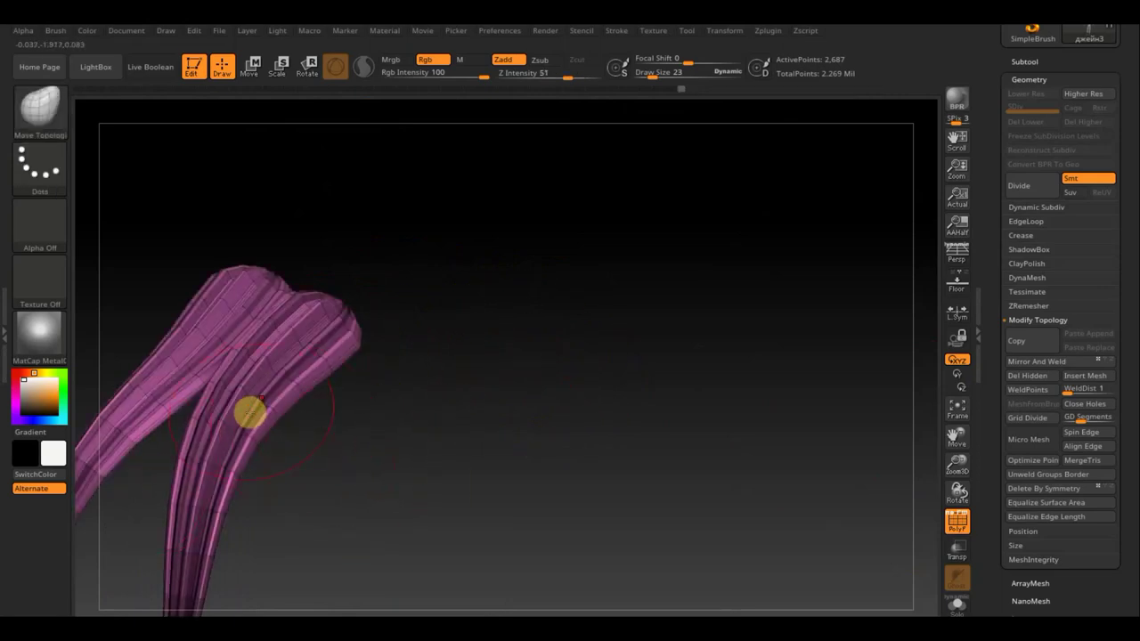
left_click_drag(250, 412, 275, 431)
left_click_drag(180, 468, 170, 475)
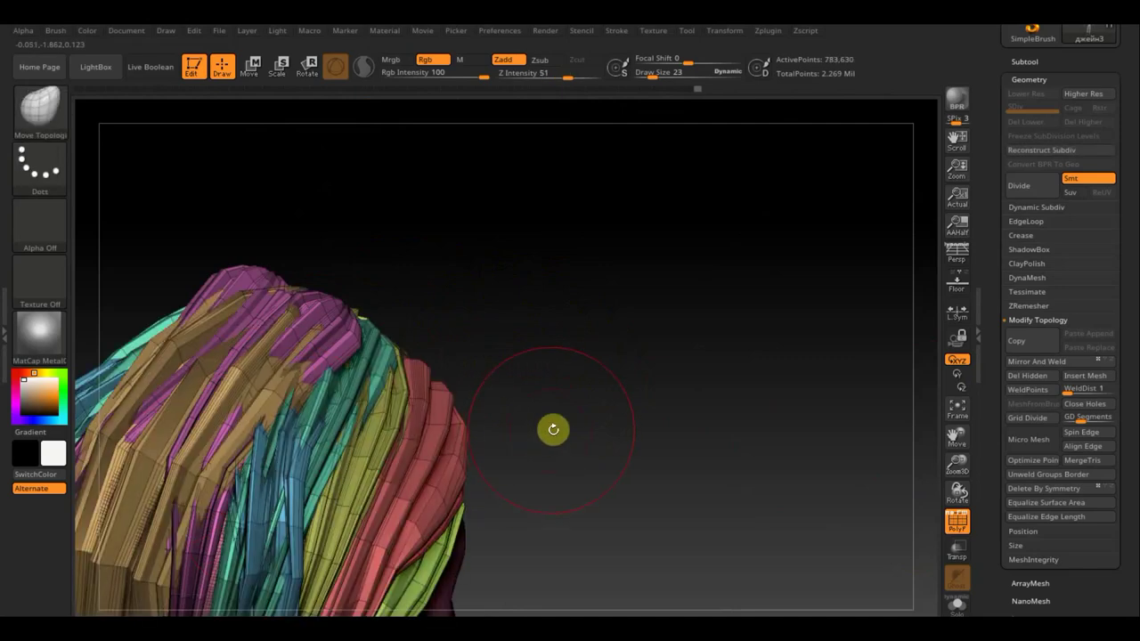
Step: Pull the magenta strand's tips and top downward and drag the cyan strands lower
left_click_drag(562, 349, 446, 320)
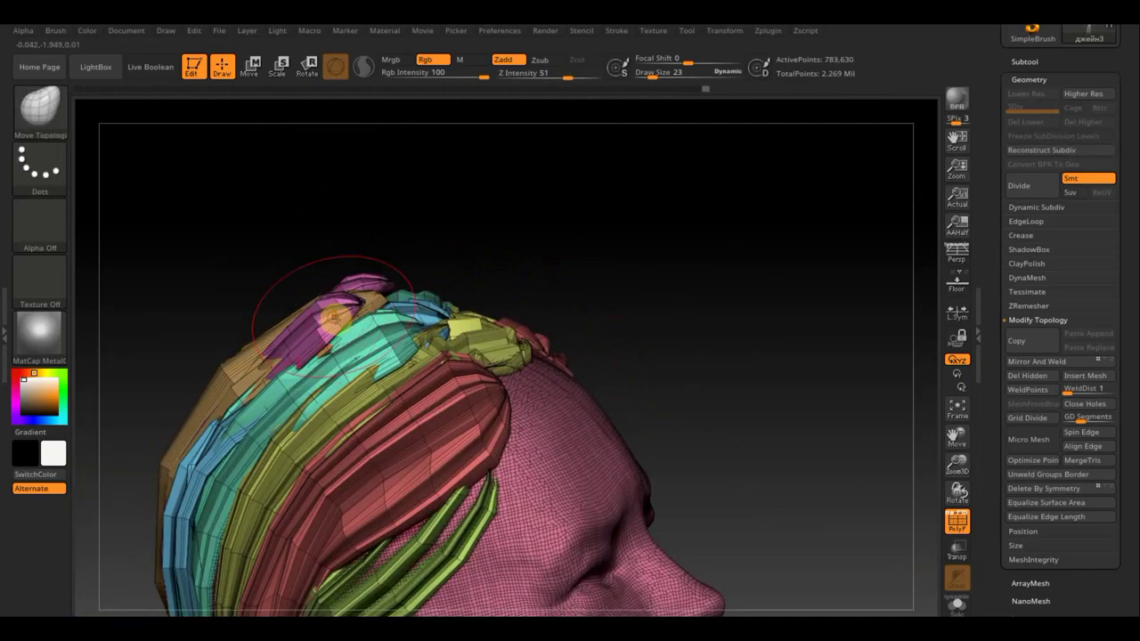
left_click_drag(334, 318, 356, 343)
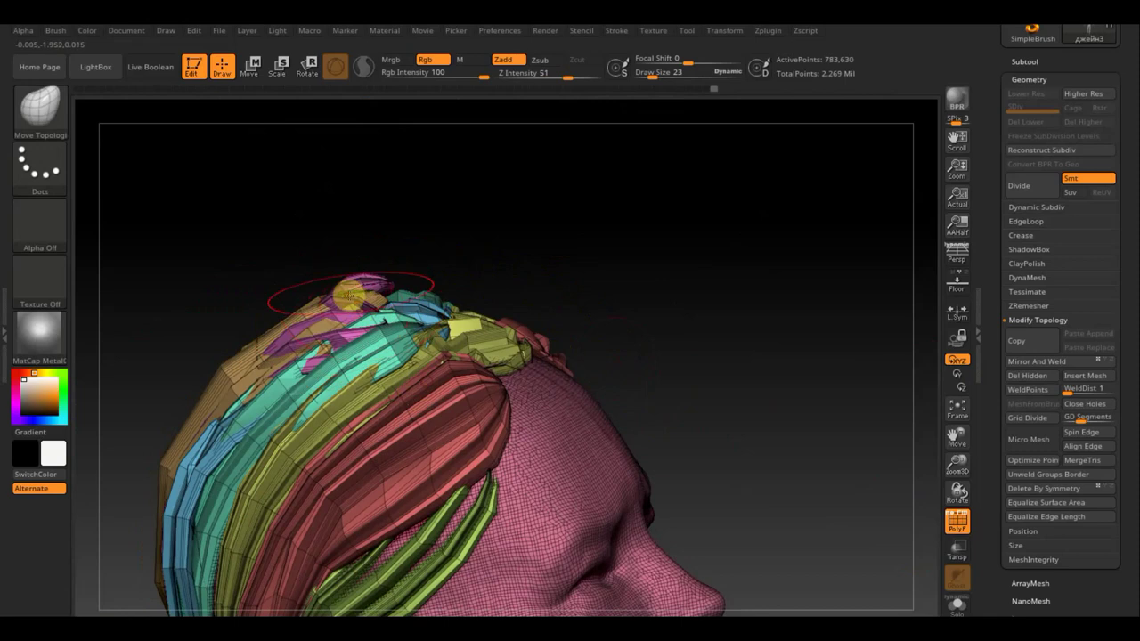
left_click_drag(368, 276, 406, 310)
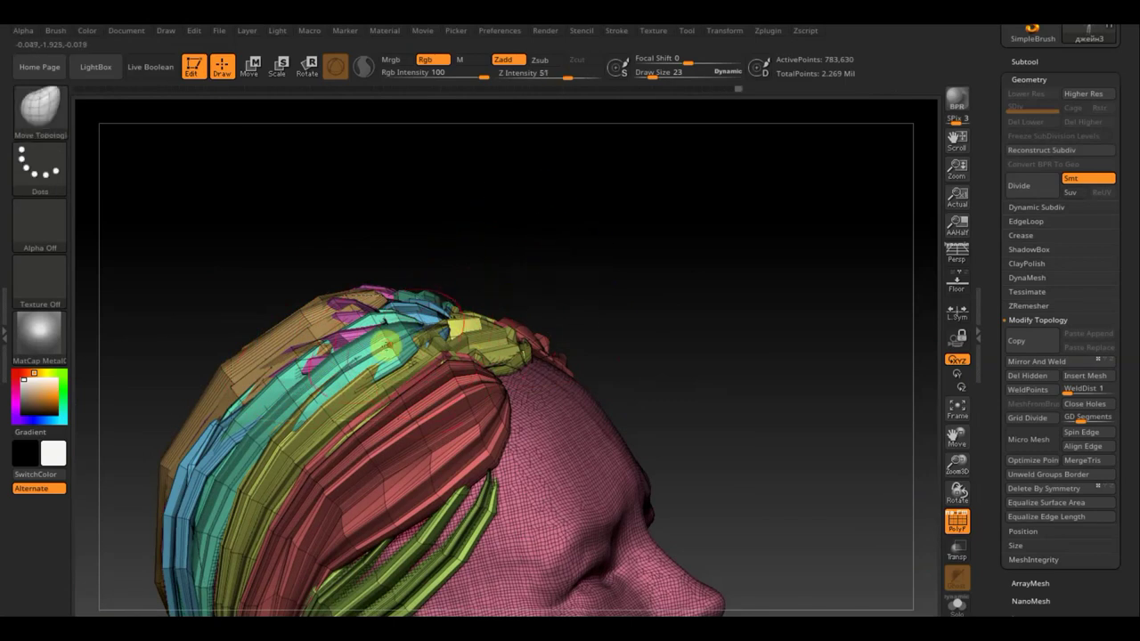
left_click_drag(387, 345, 389, 394)
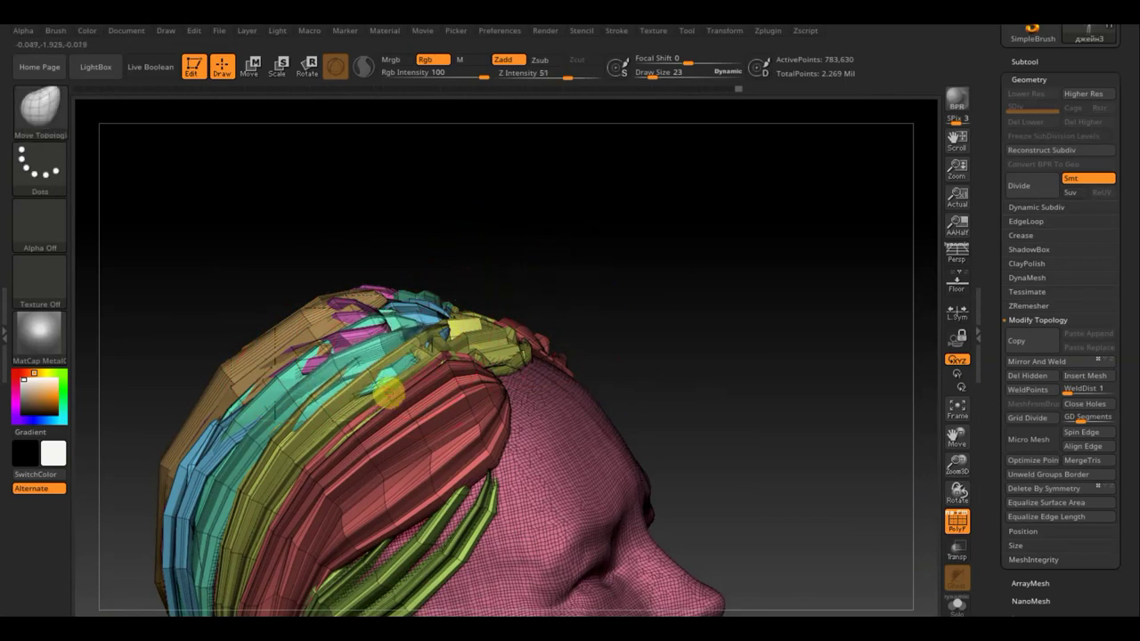
Step: Reshape the tan, teal, blue and yellow strands around the top and side of the head
mouse_move(608, 323)
left_mouse_down()
mouse_move(619, 438)
mouse_move(682, 415)
mouse_move(445, 330)
left_mouse_up()
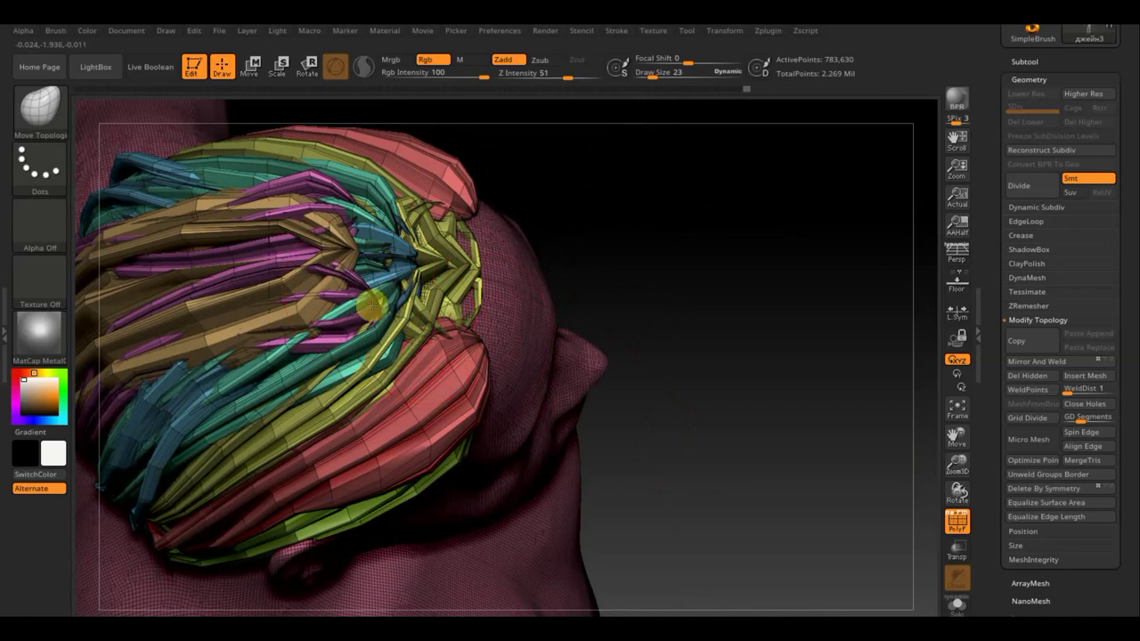
left_click_drag(347, 253, 287, 287)
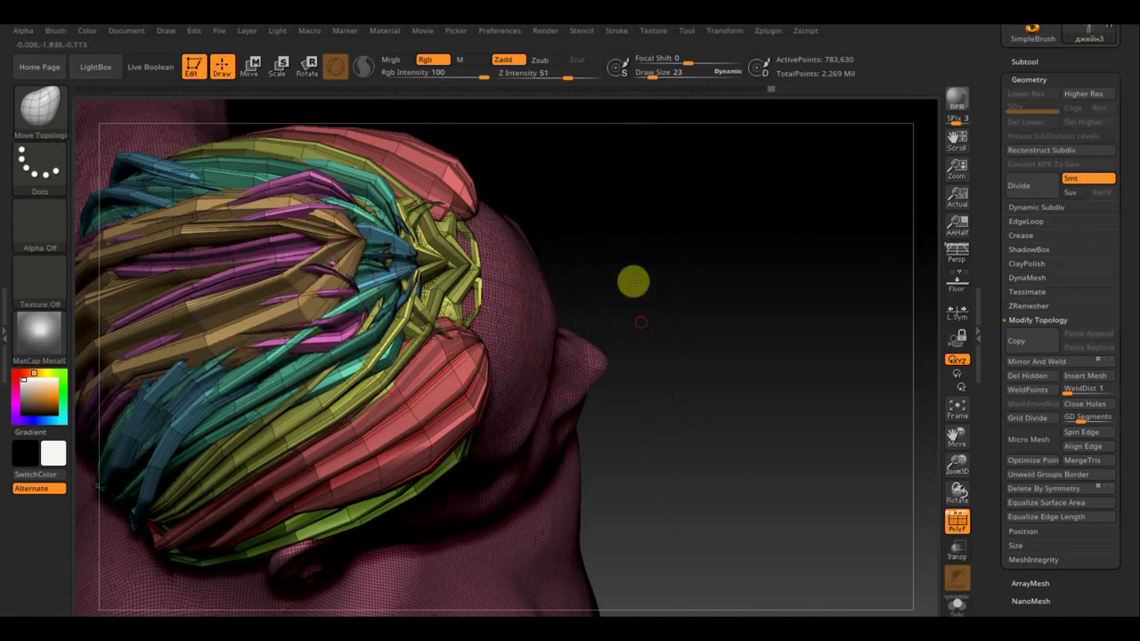
left_click_drag(631, 280, 475, 325)
left_click_drag(330, 364, 365, 396)
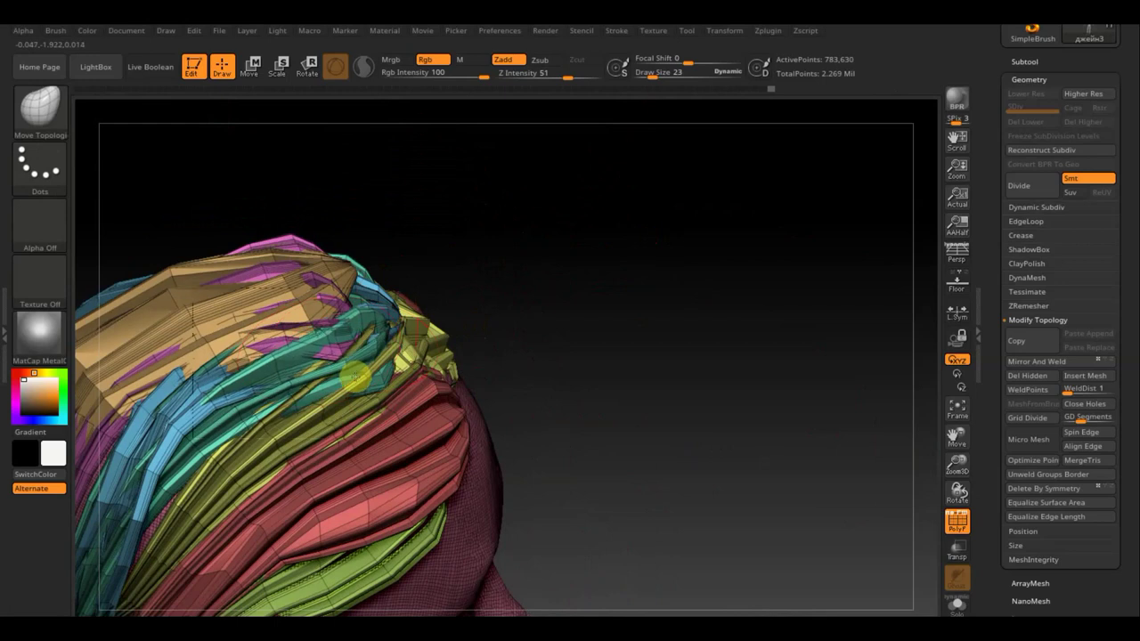
left_click_drag(256, 373, 285, 334)
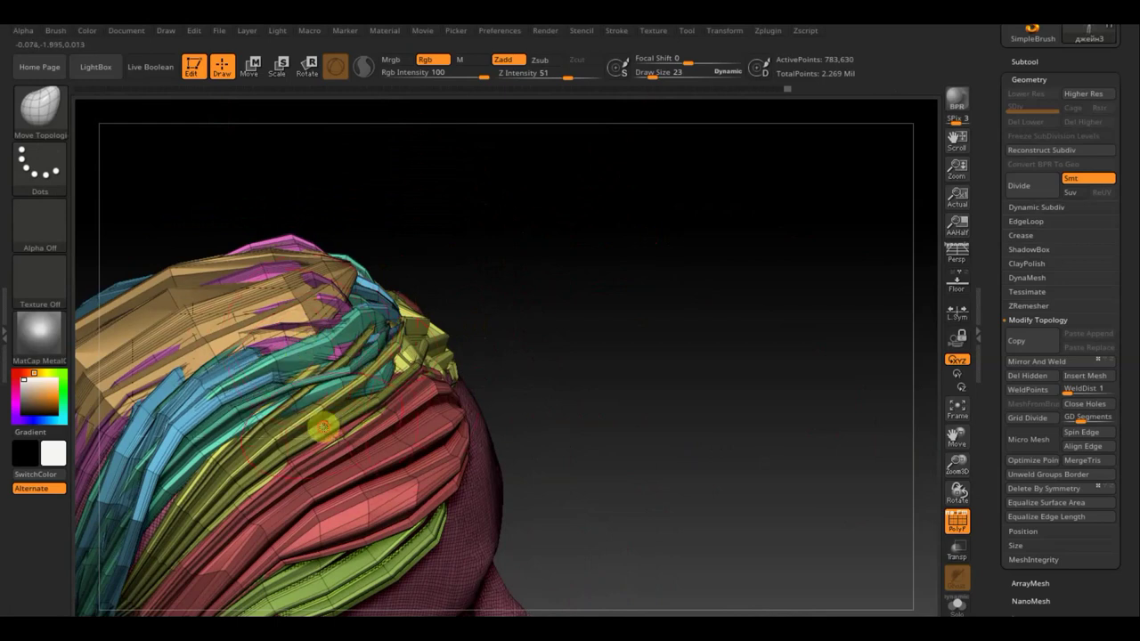
left_click_drag(526, 377, 580, 363)
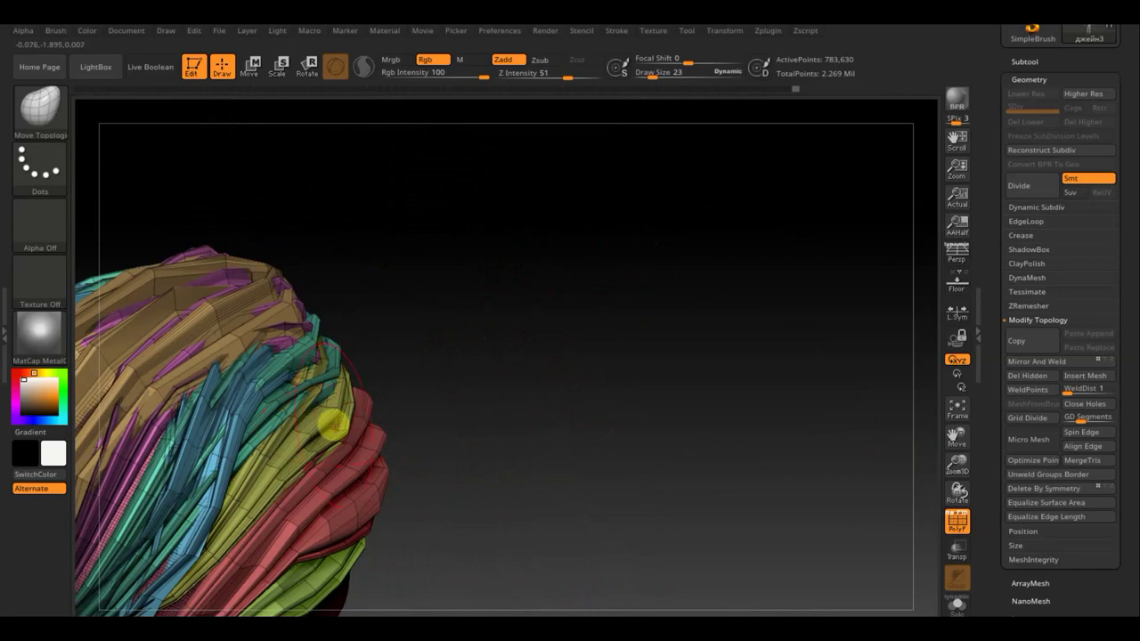
left_click_drag(300, 434, 334, 440)
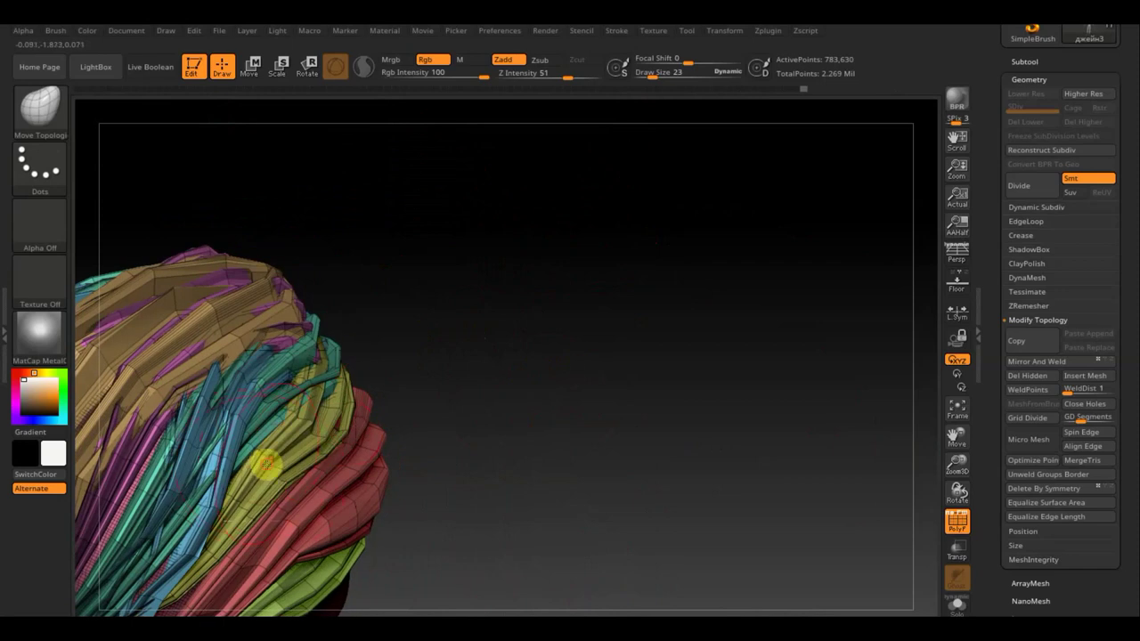
mouse_move(266, 463)
left_mouse_down()
mouse_move(288, 479)
mouse_move(234, 461)
left_mouse_up()
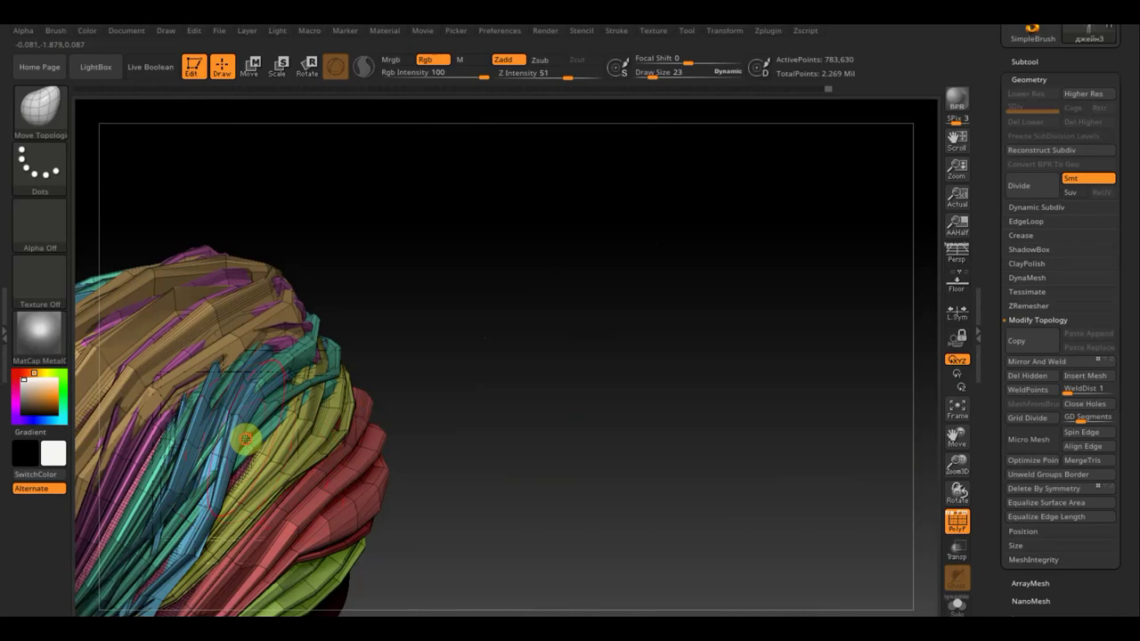
left_click_drag(246, 439, 305, 466)
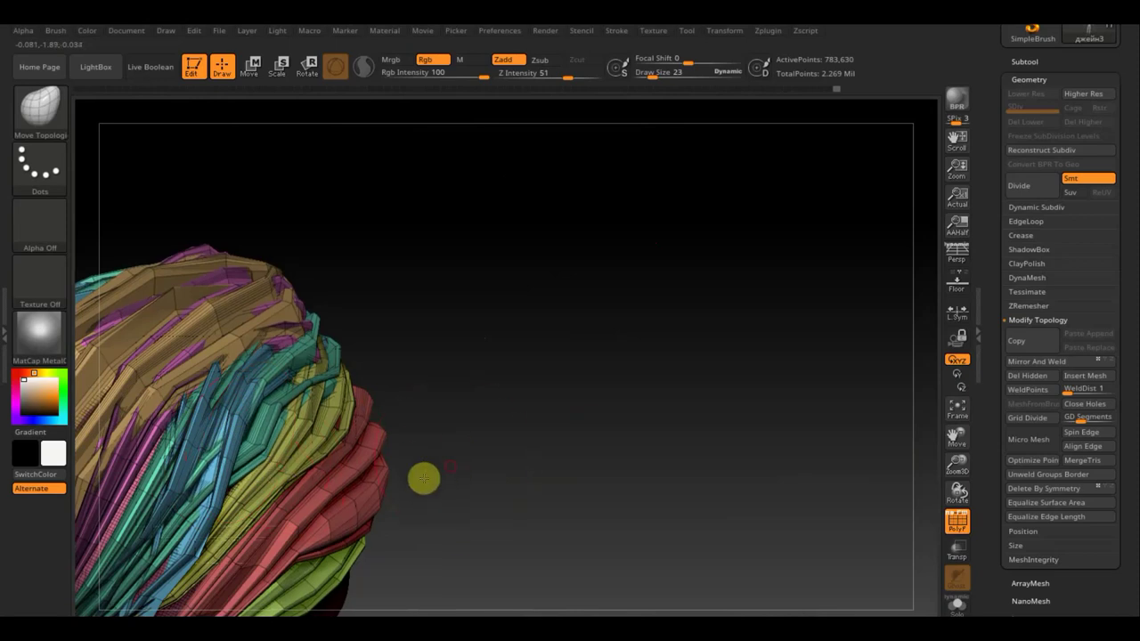
Step: Orbit and reposition the view to frame the hairstyle from the front
mouse_move(424, 478)
left_mouse_down()
mouse_move(416, 489)
mouse_move(392, 475)
left_mouse_up()
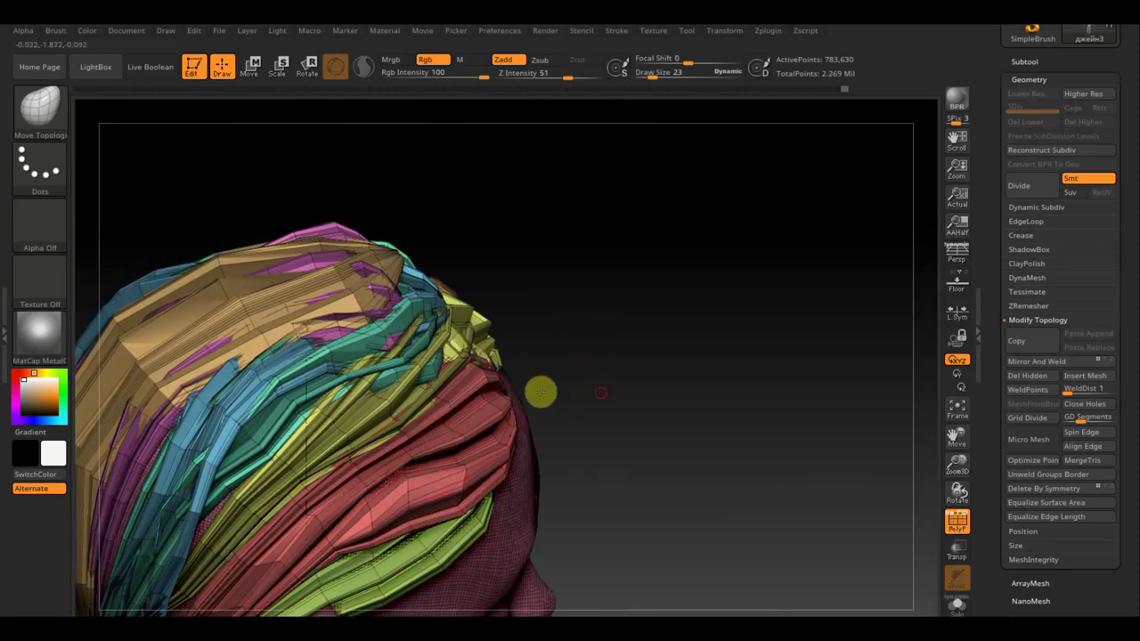
left_click_drag(541, 392, 509, 389)
left_click_drag(728, 273, 792, 290)
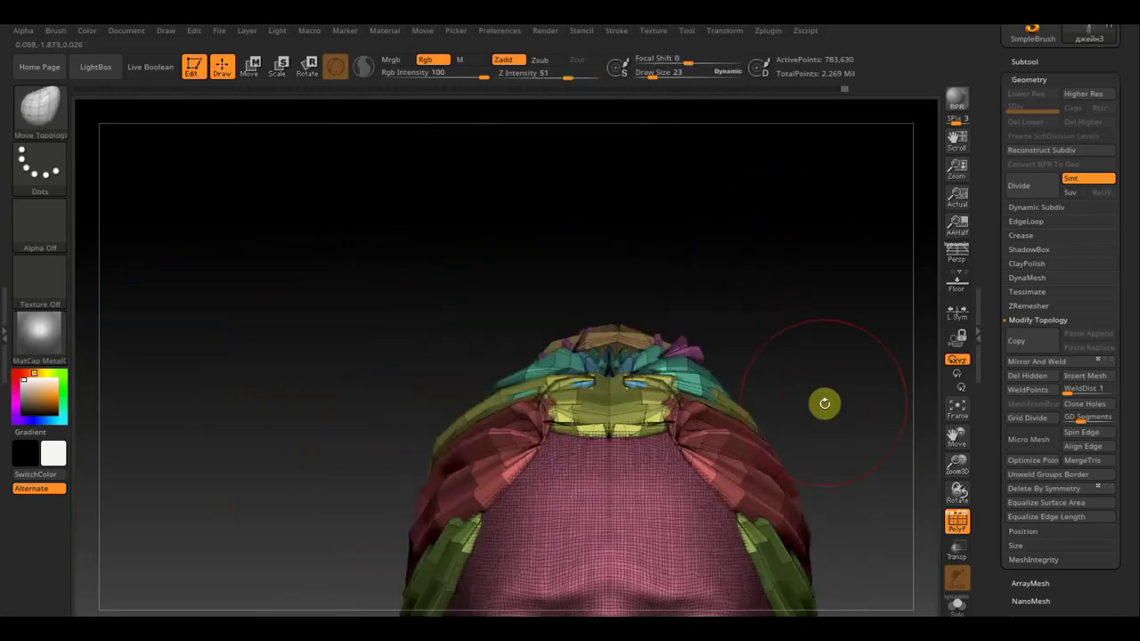
mouse_move(807, 379)
left_mouse_down()
mouse_move(718, 295)
mouse_move(722, 275)
mouse_move(692, 290)
mouse_move(640, 426)
mouse_move(657, 418)
mouse_move(532, 419)
left_mouse_up()
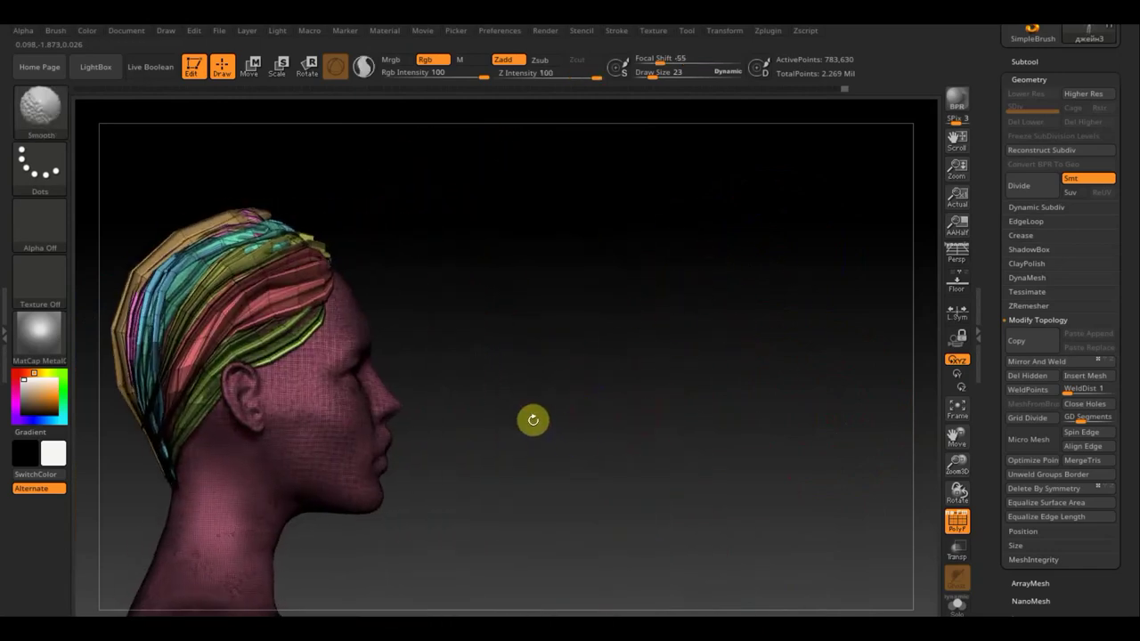
left_click_drag(453, 389, 619, 420, "alt")
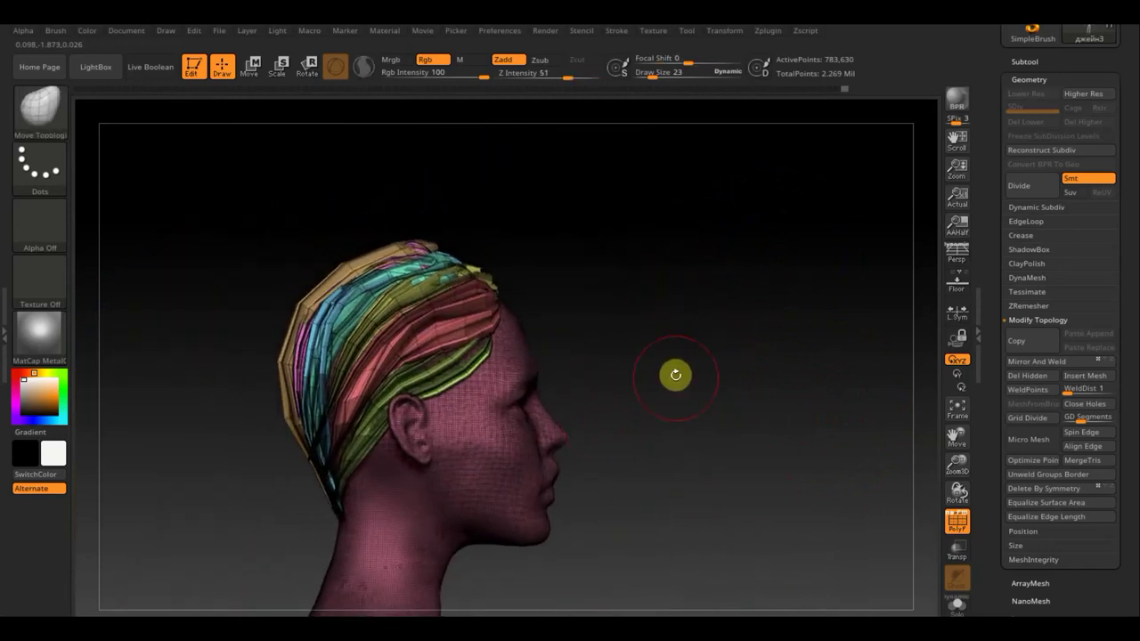
left_click_drag(807, 418, 697, 433)
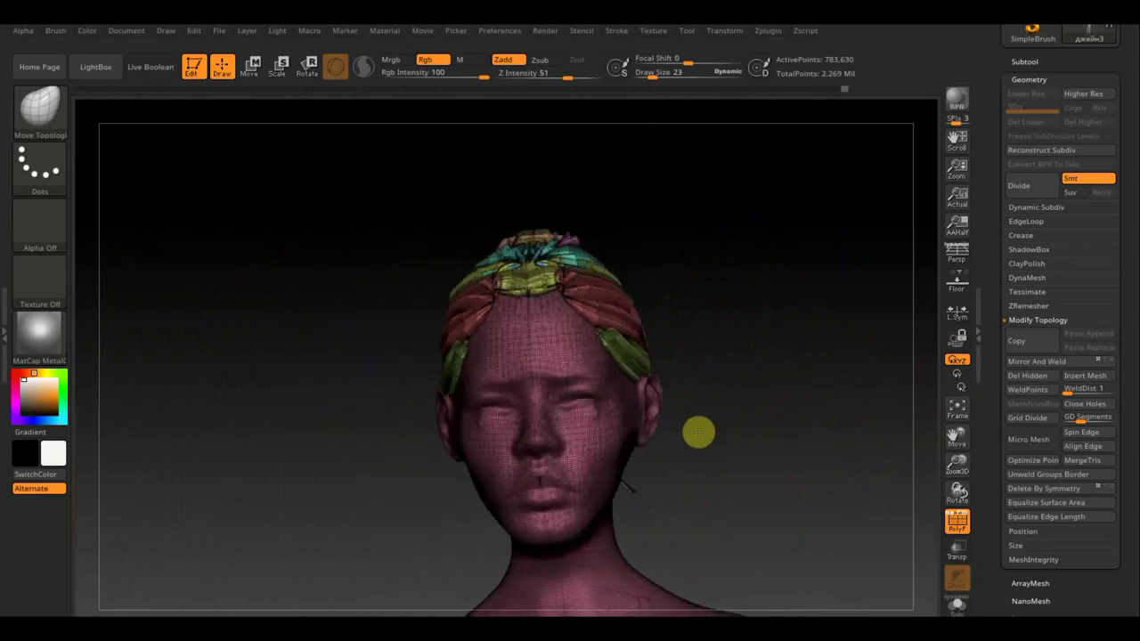
Step: Call up the Transpose gizmo on the model, then return to Draw mode
left_click(253, 70)
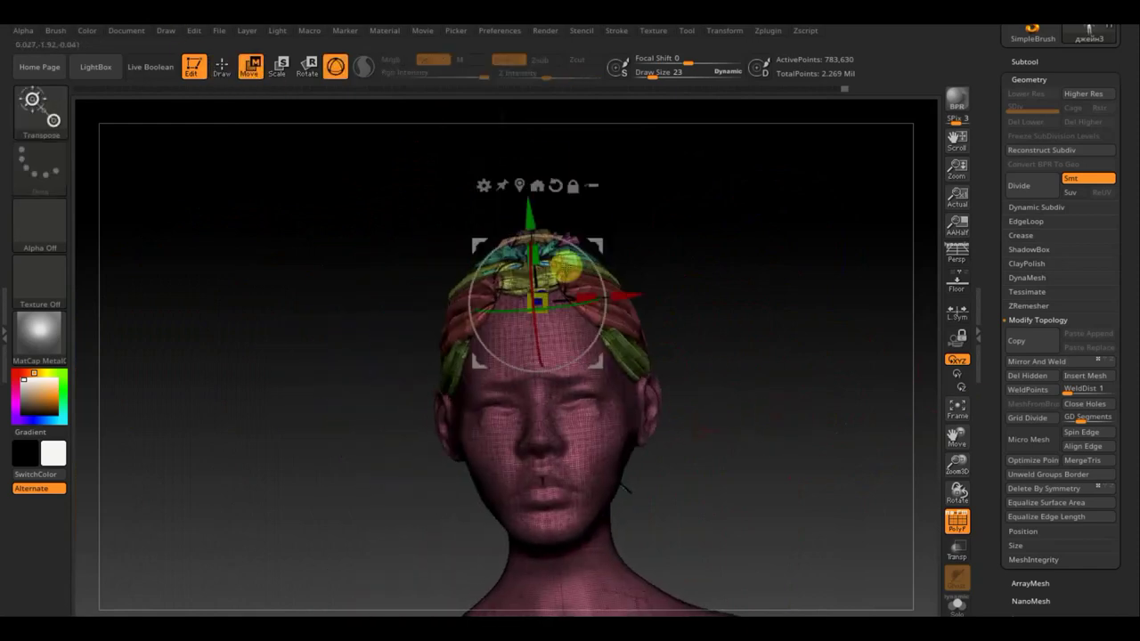
left_click_drag(538, 302, 539, 303)
key("shift")
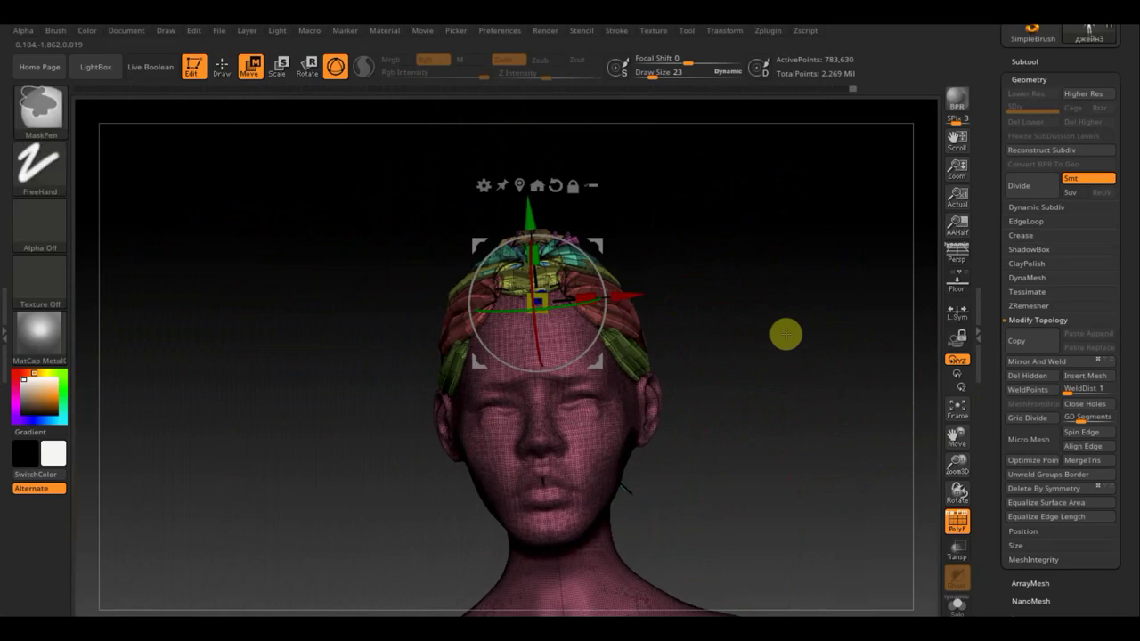
left_click(1027, 62)
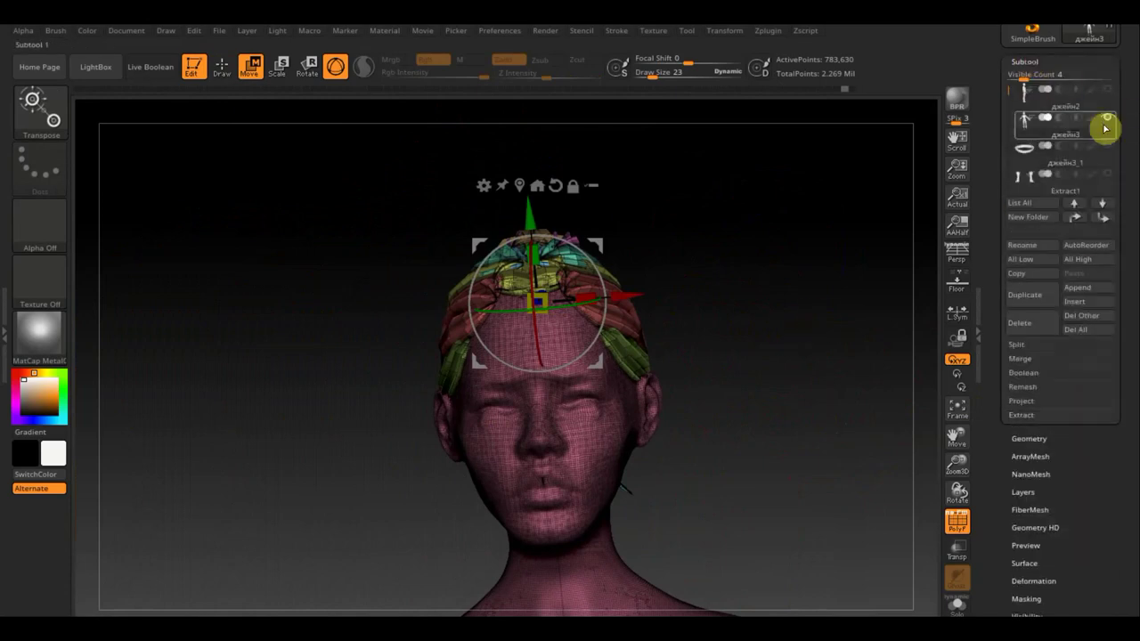
left_click(222, 67)
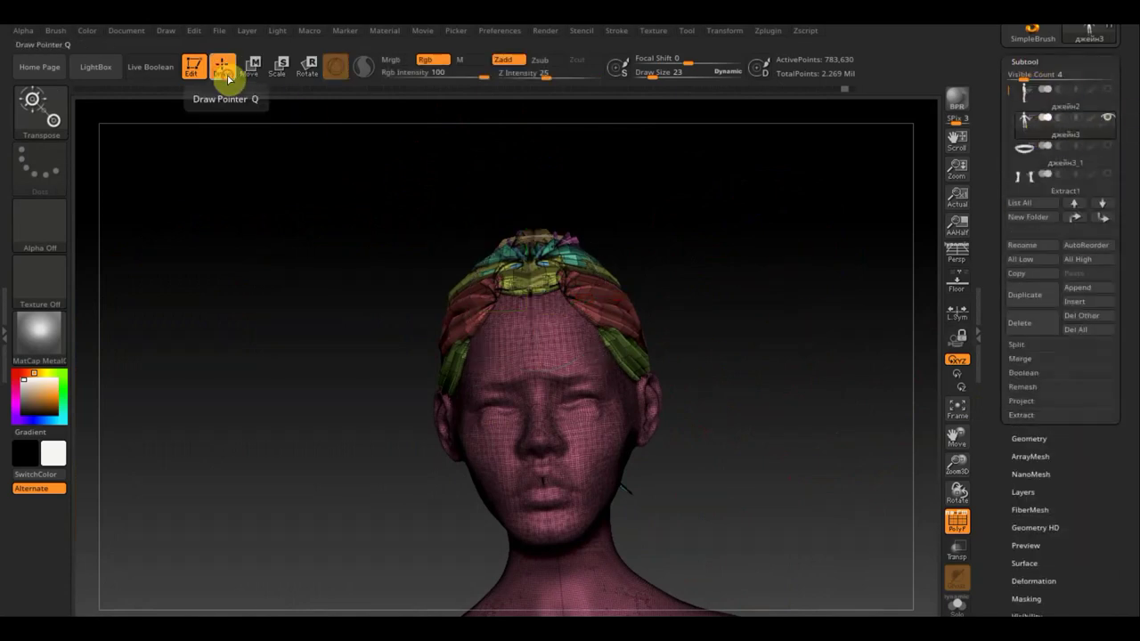
Step: Isolate the hair strands, apply Del Hidden, and make the head subtool visible again
left_click(537, 374, "ctrl+shift")
left_click(537, 374, "ctrl+shift")
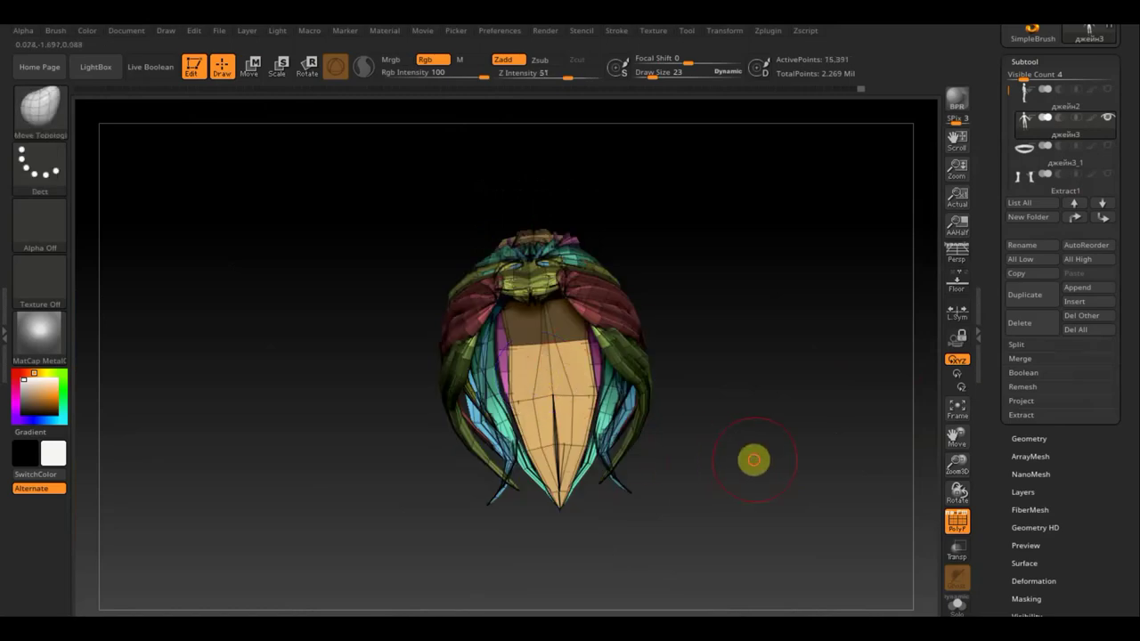
mouse_move(753, 458)
left_mouse_down()
mouse_move(814, 435)
mouse_move(782, 462)
left_mouse_up()
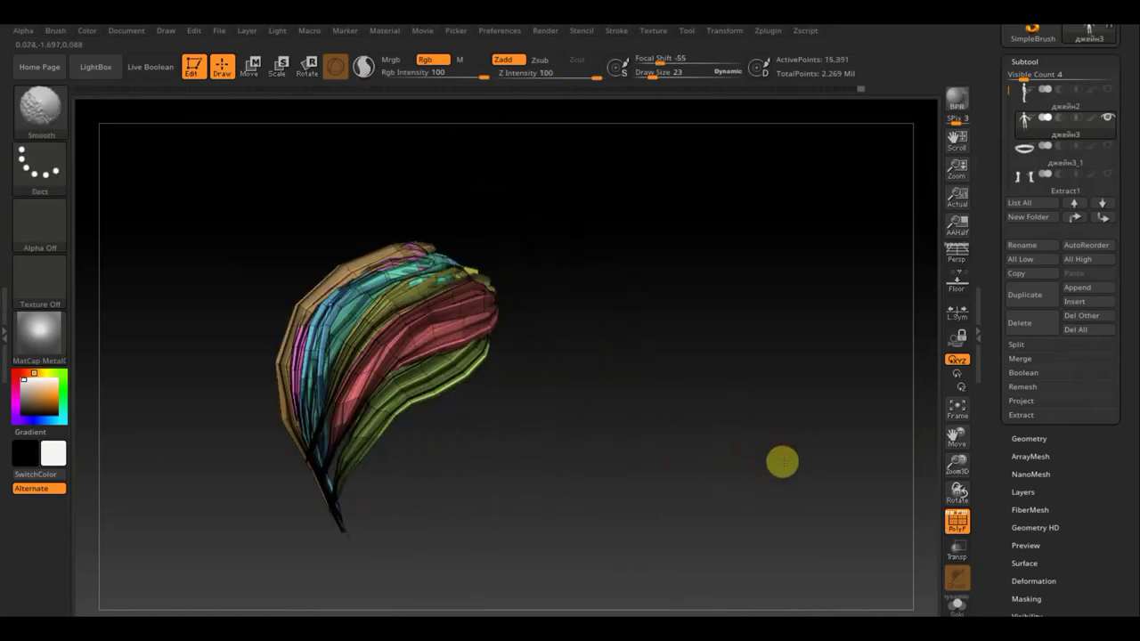
left_click(1034, 439)
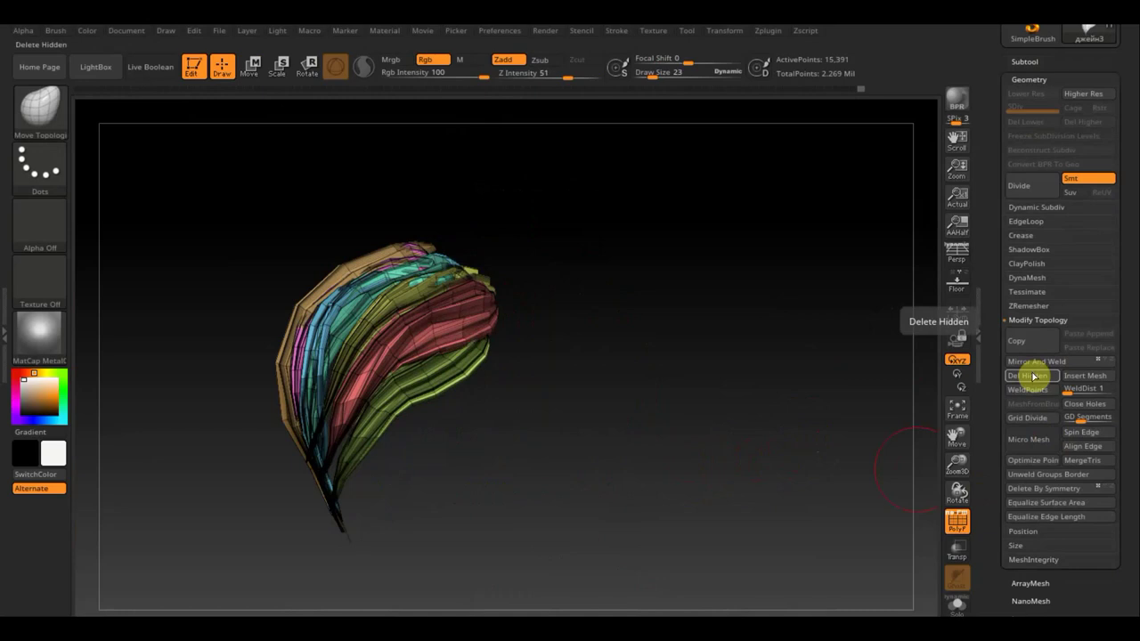
left_click(1036, 377)
left_click(1027, 62)
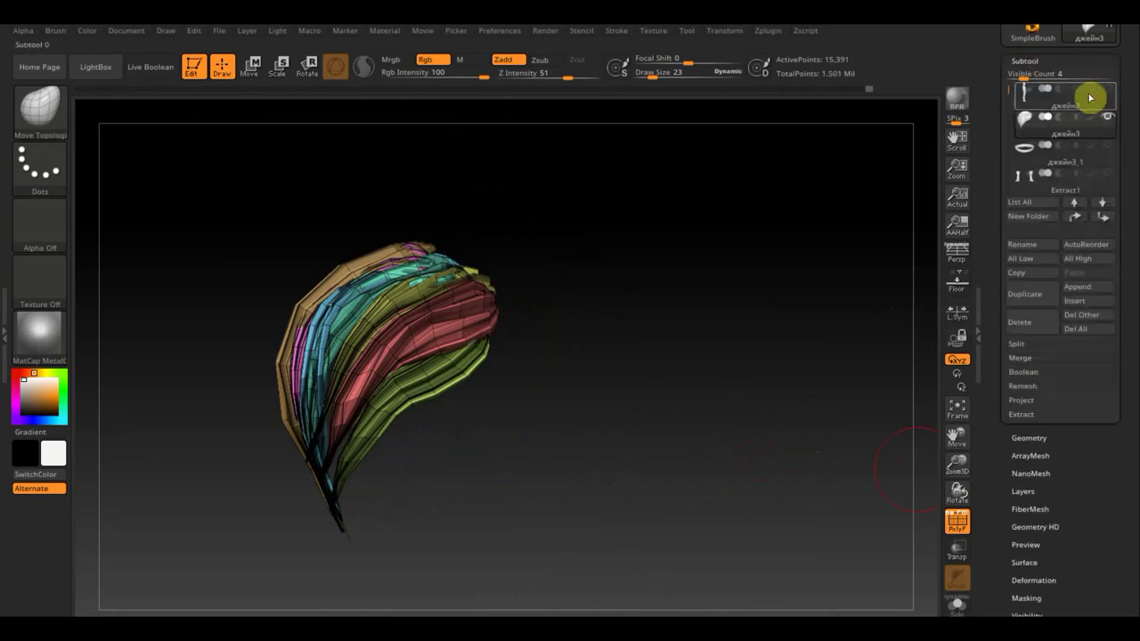
left_click(1109, 90)
mouse_move(657, 386)
left_mouse_down()
mouse_move(600, 400)
mouse_move(633, 366)
mouse_move(684, 369)
mouse_move(650, 350)
left_mouse_up()
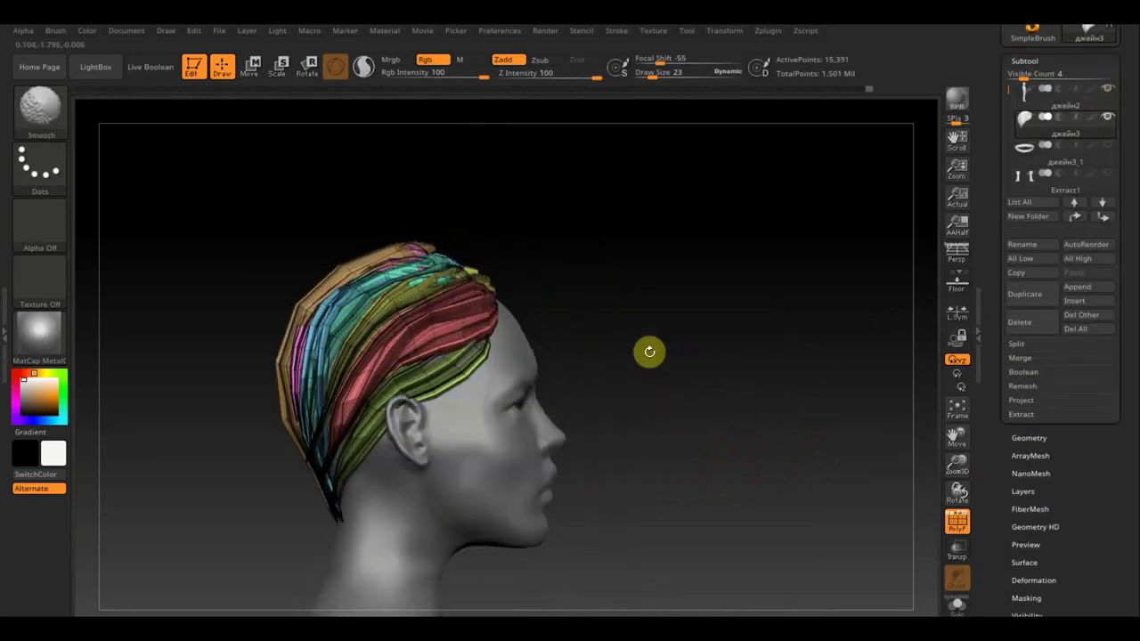
Step: Scale the hair strands up slightly with the Transpose gizmo
left_click(251, 75)
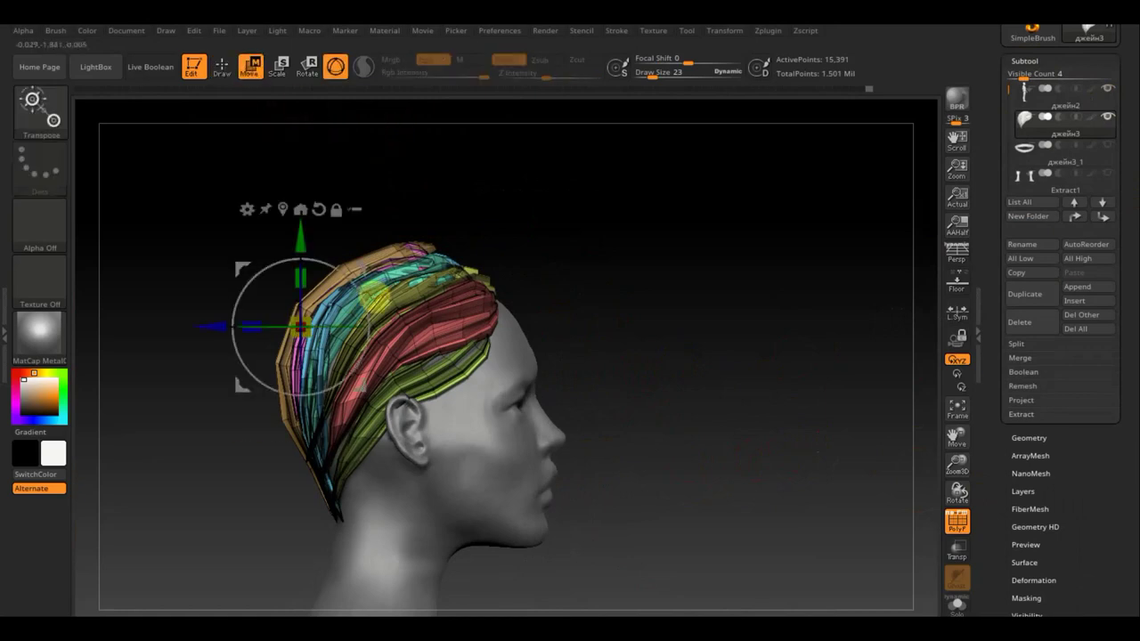
left_click_drag(248, 326, 240, 326)
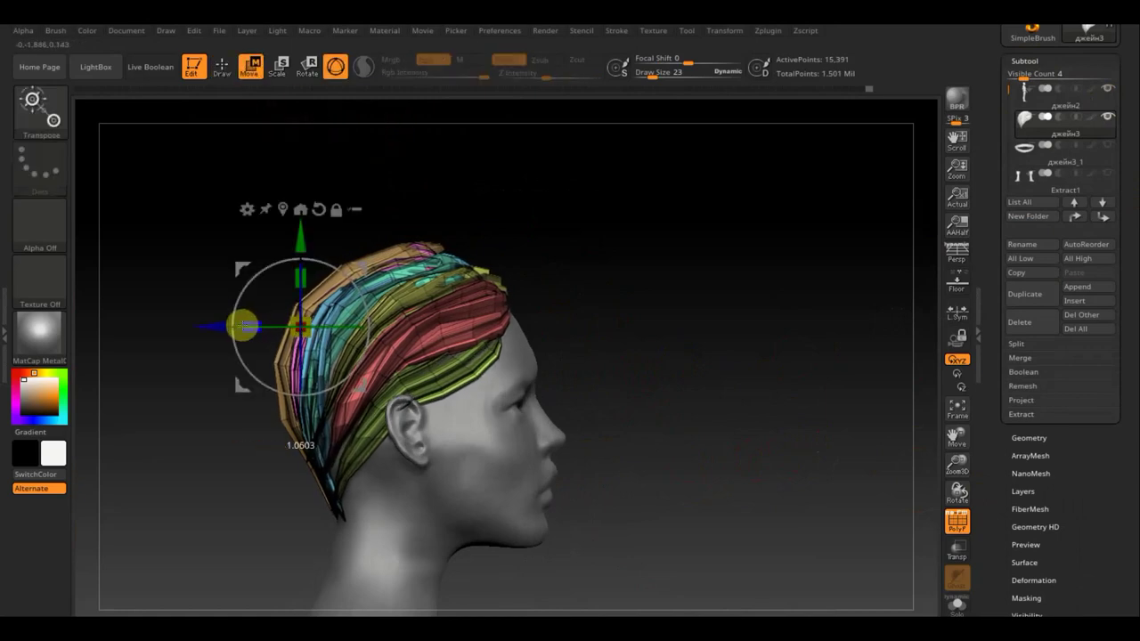
mouse_move(712, 321)
left_mouse_down()
mouse_move(668, 333)
mouse_move(733, 318)
mouse_move(695, 335)
left_mouse_up()
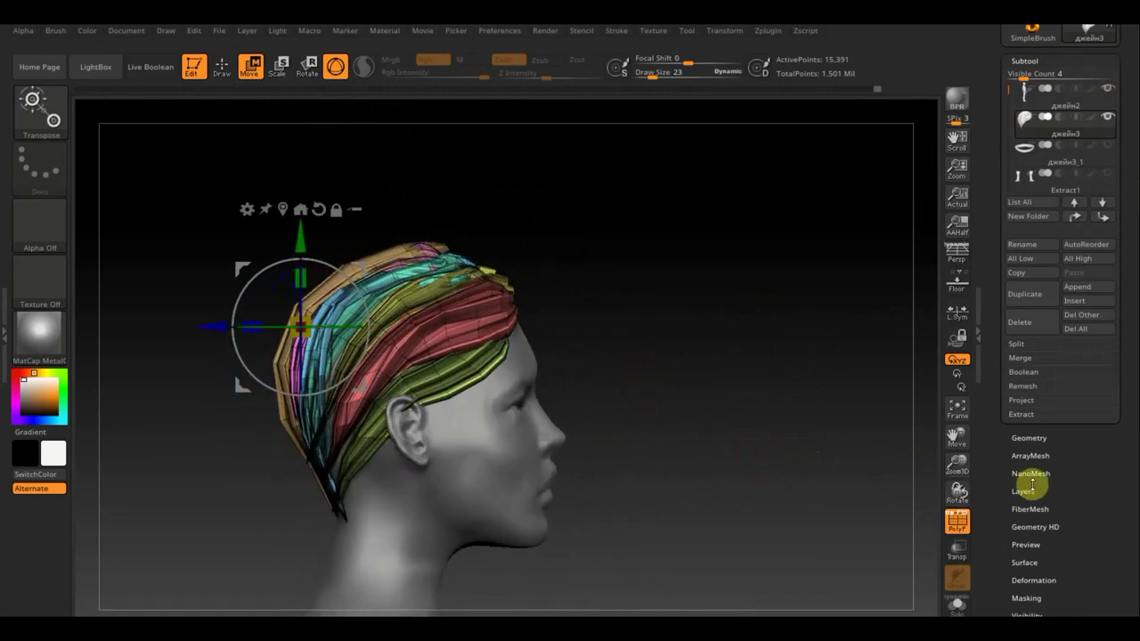
mouse_move(692, 465)
left_mouse_down()
mouse_move(731, 457)
mouse_move(649, 478)
mouse_move(669, 484)
mouse_move(600, 451)
mouse_move(754, 402)
left_mouse_up()
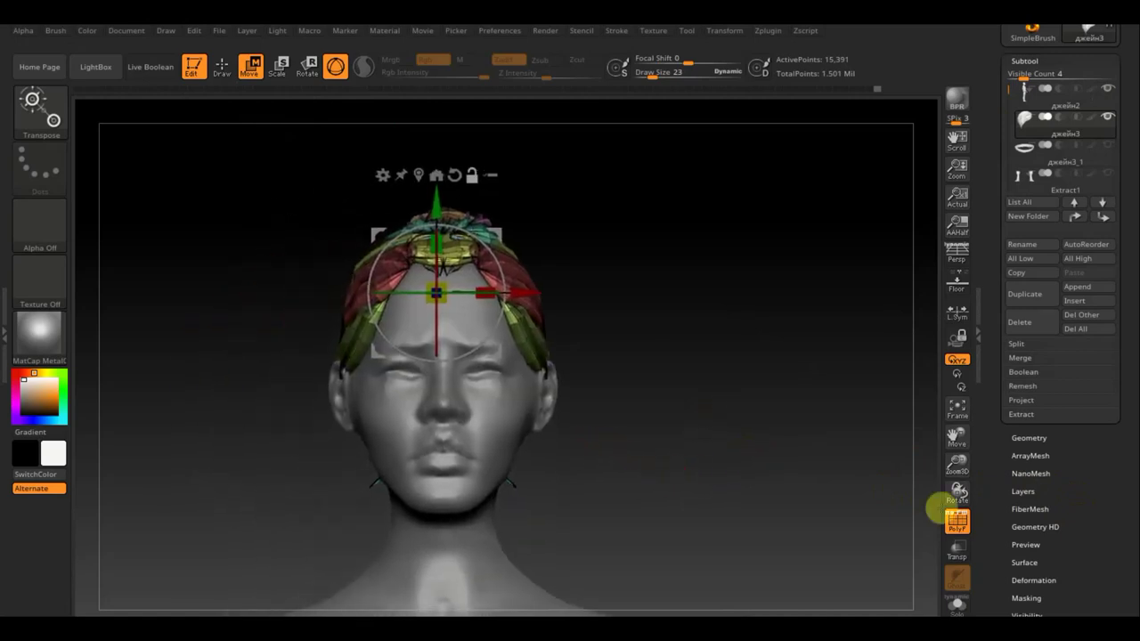
Step: Raise Deformation > Inflate to thicken the strands, and switch off PolyF
scroll(1109, 499, "down", 5)
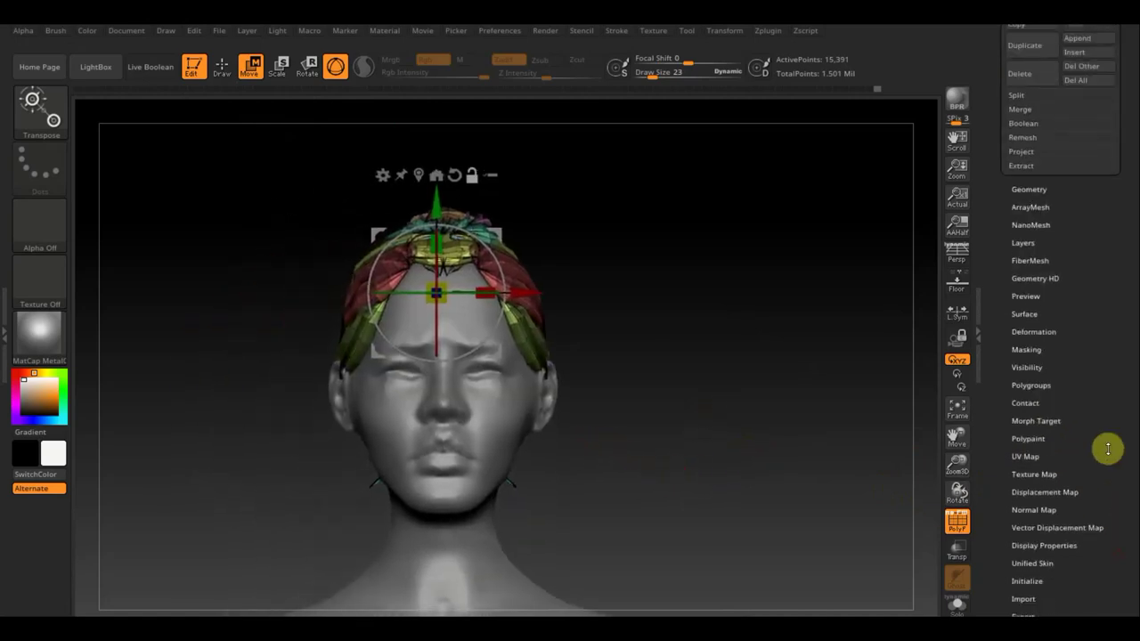
left_click(1049, 332)
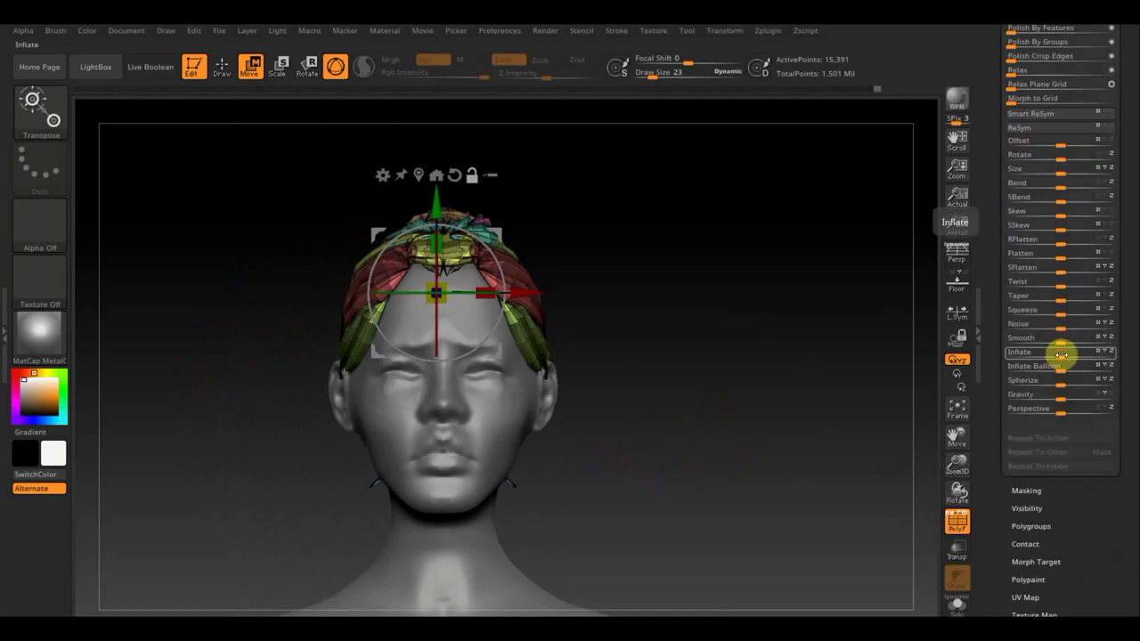
left_click(1062, 355)
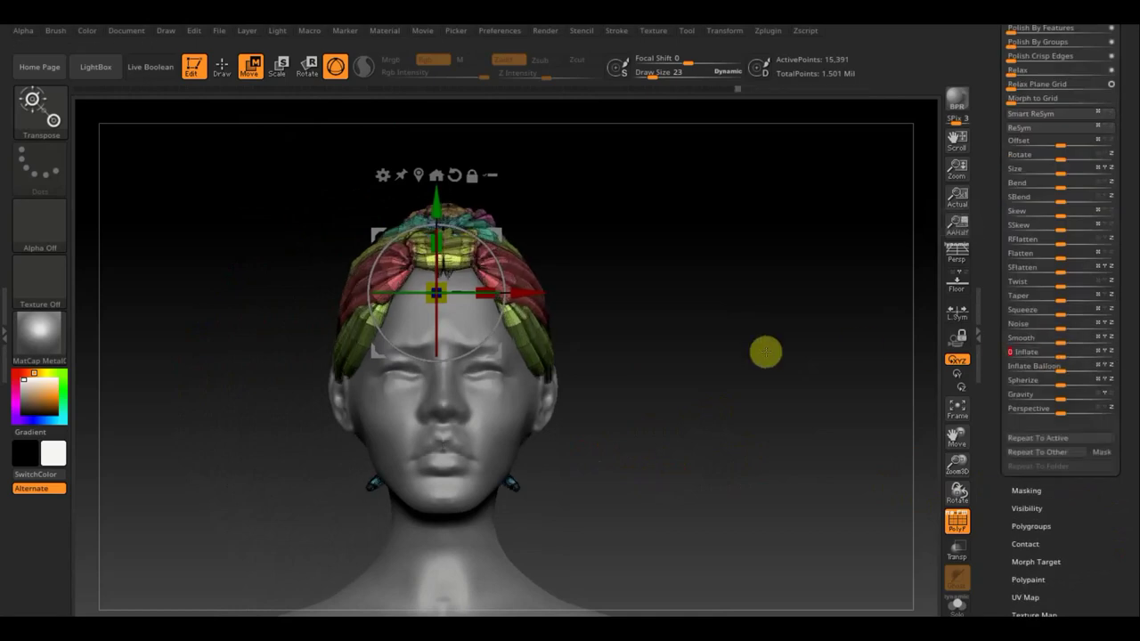
left_click_drag(766, 351, 767, 351)
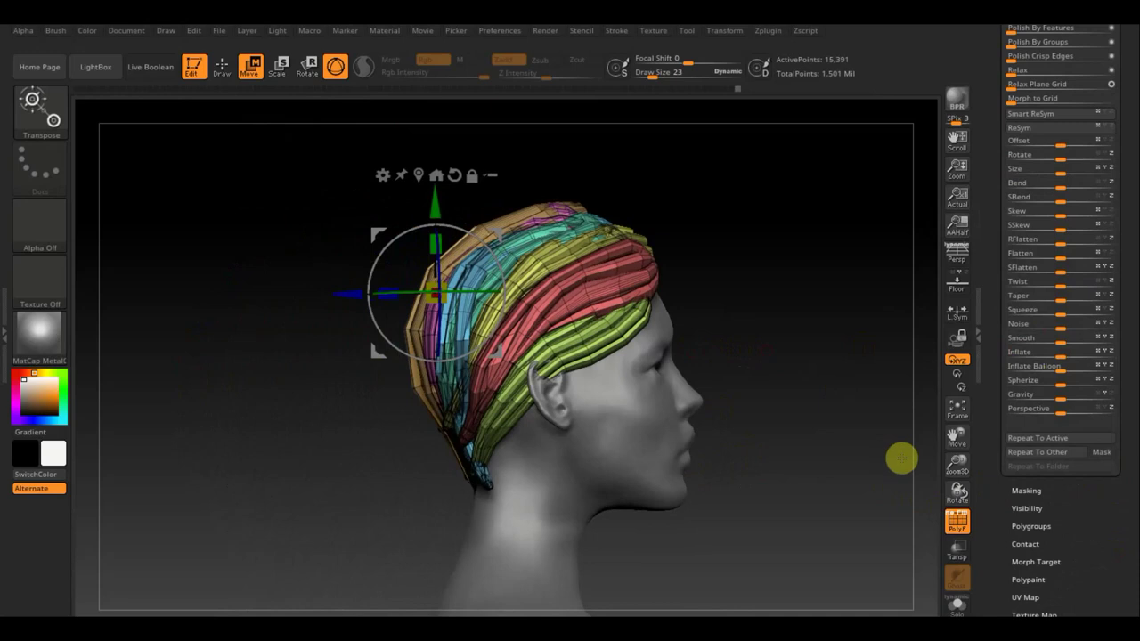
left_click(957, 521)
left_click_drag(840, 471, 741, 477)
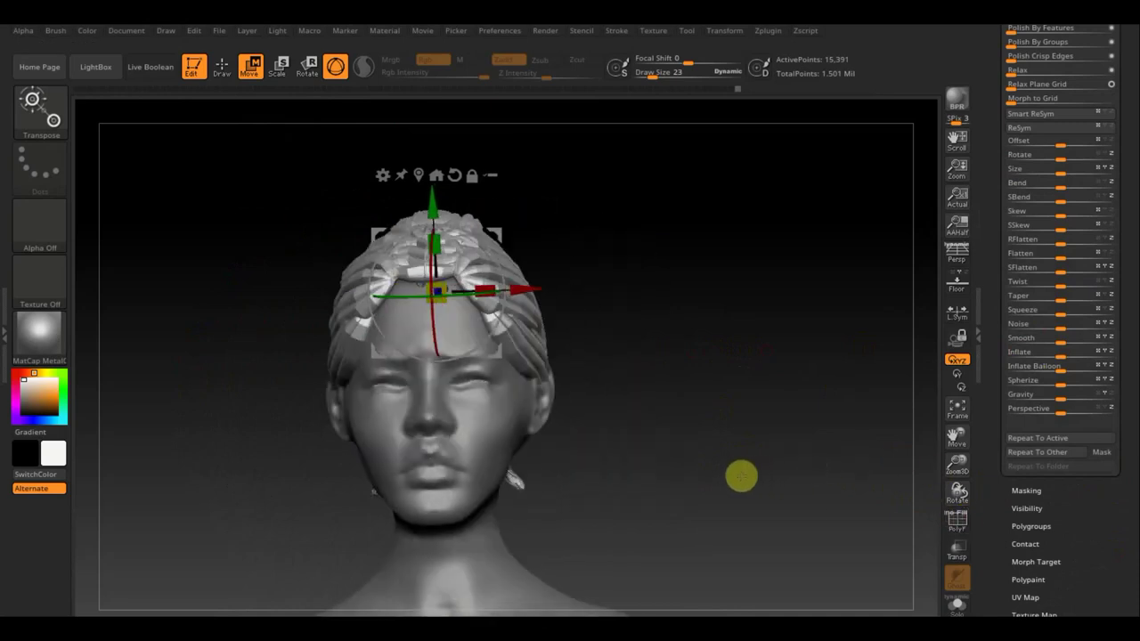
Step: Set the Move Topological brush to size 62 and reshape the strands over the crown
left_click(222, 66)
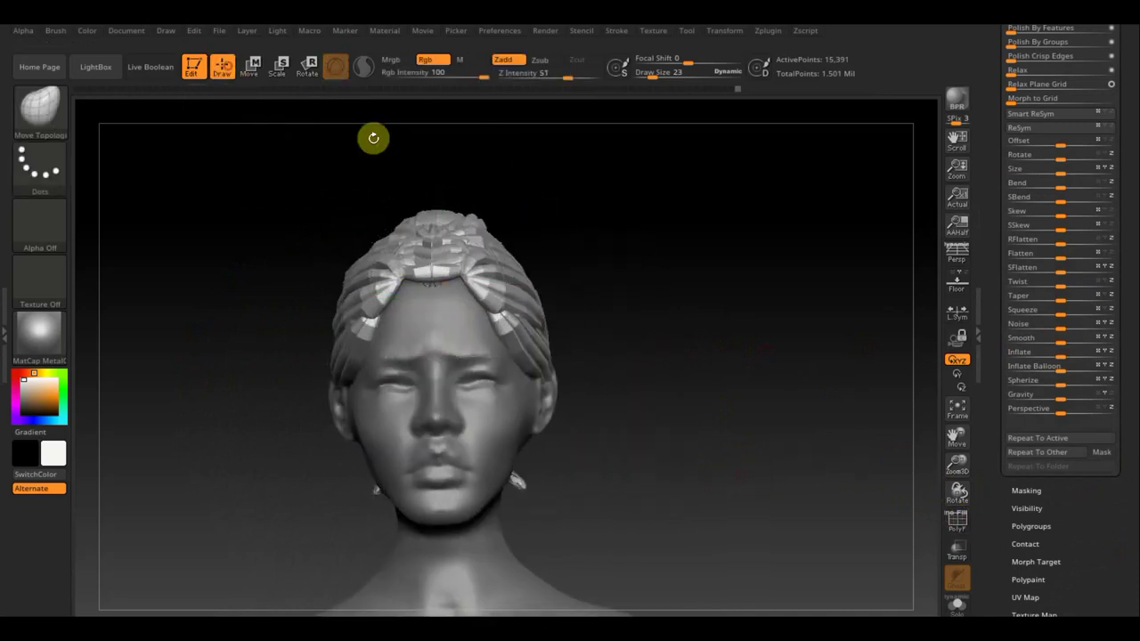
left_click_drag(697, 286, 694, 313)
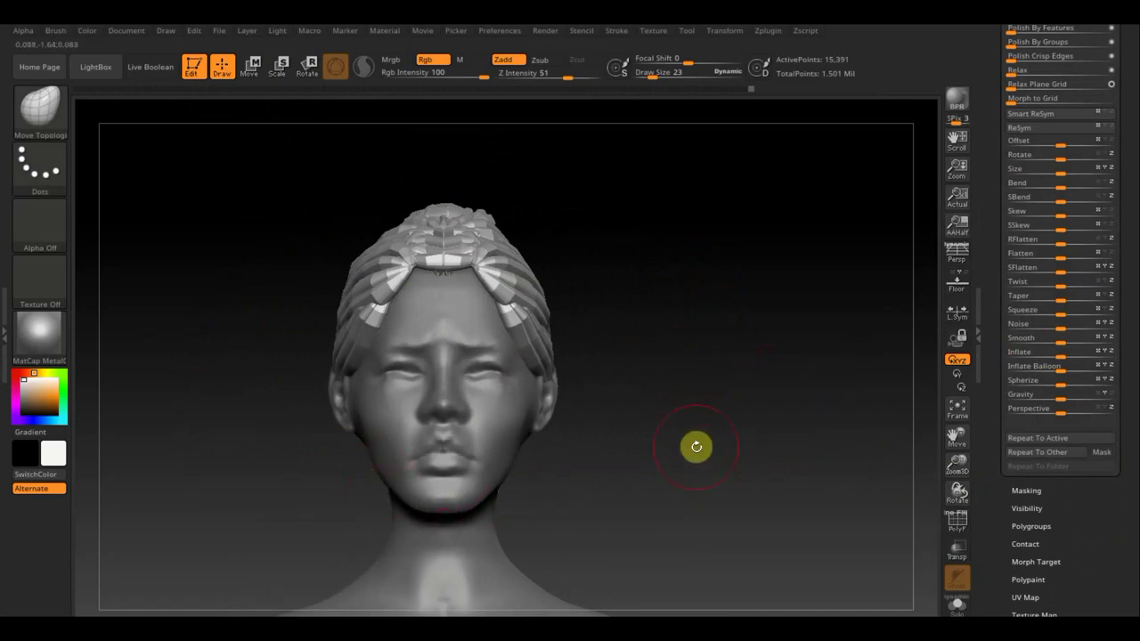
key("ctrl+z")
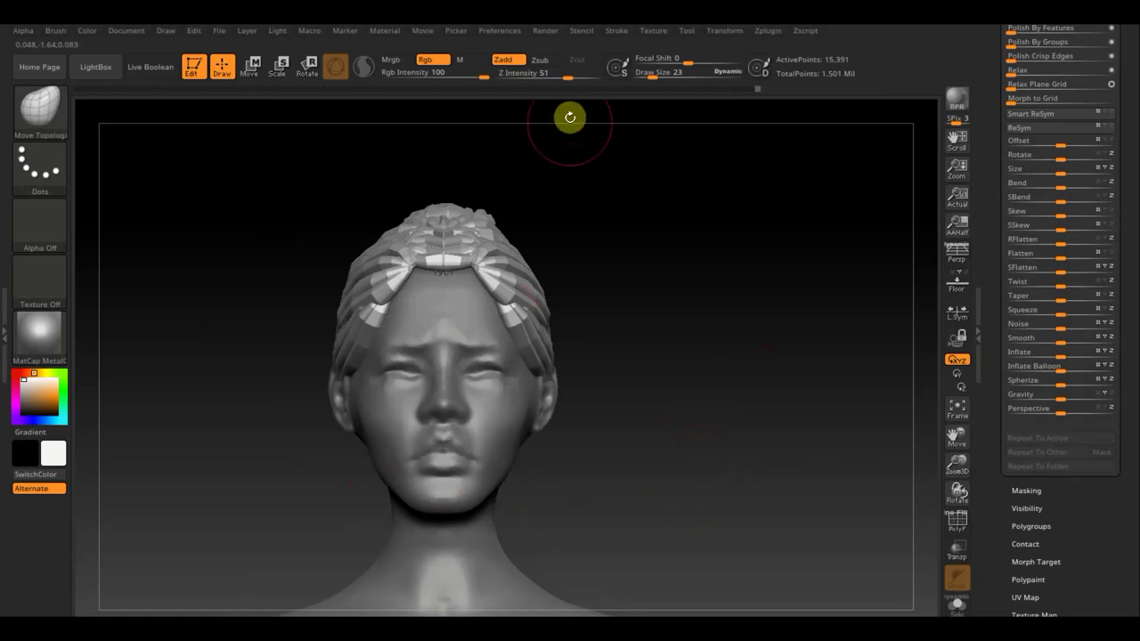
left_click_drag(655, 78, 661, 78)
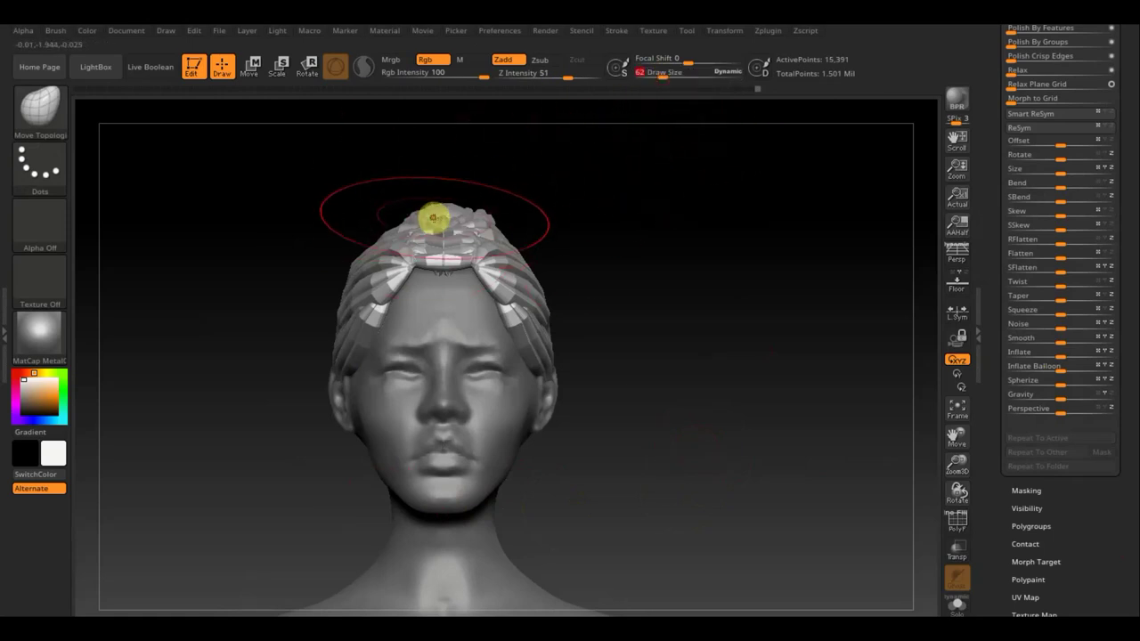
left_click_drag(427, 217, 441, 211)
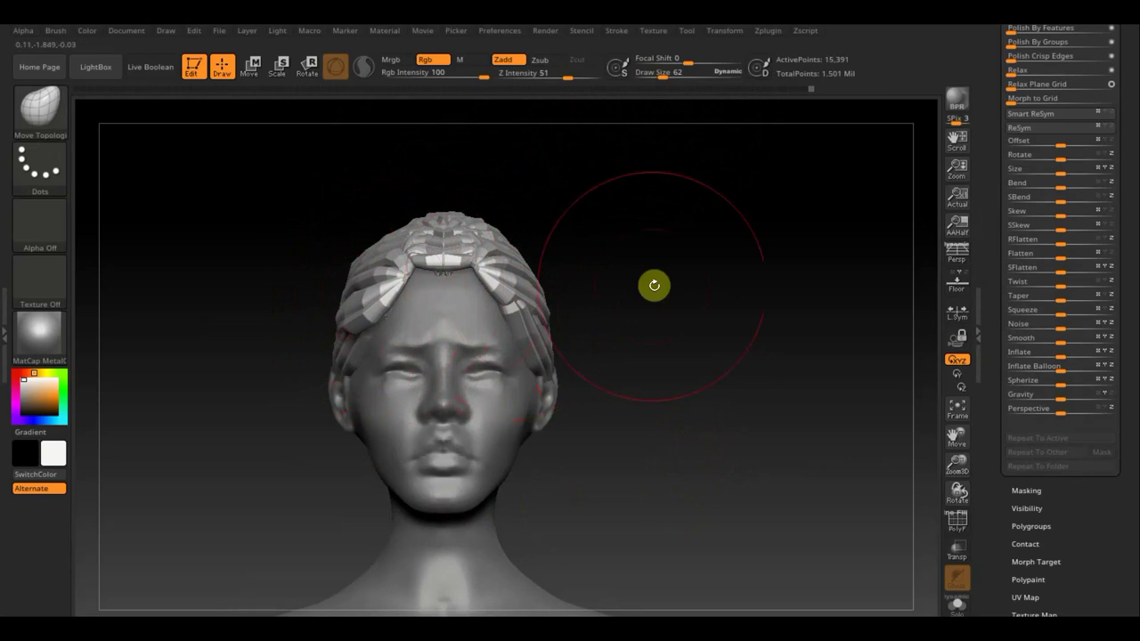
Step: Shape the hair down the left side and pull a strand down in front of the ear
left_click_drag(654, 285, 687, 283)
mouse_move(311, 312)
left_mouse_down()
mouse_move(293, 318)
mouse_move(295, 355)
left_mouse_up()
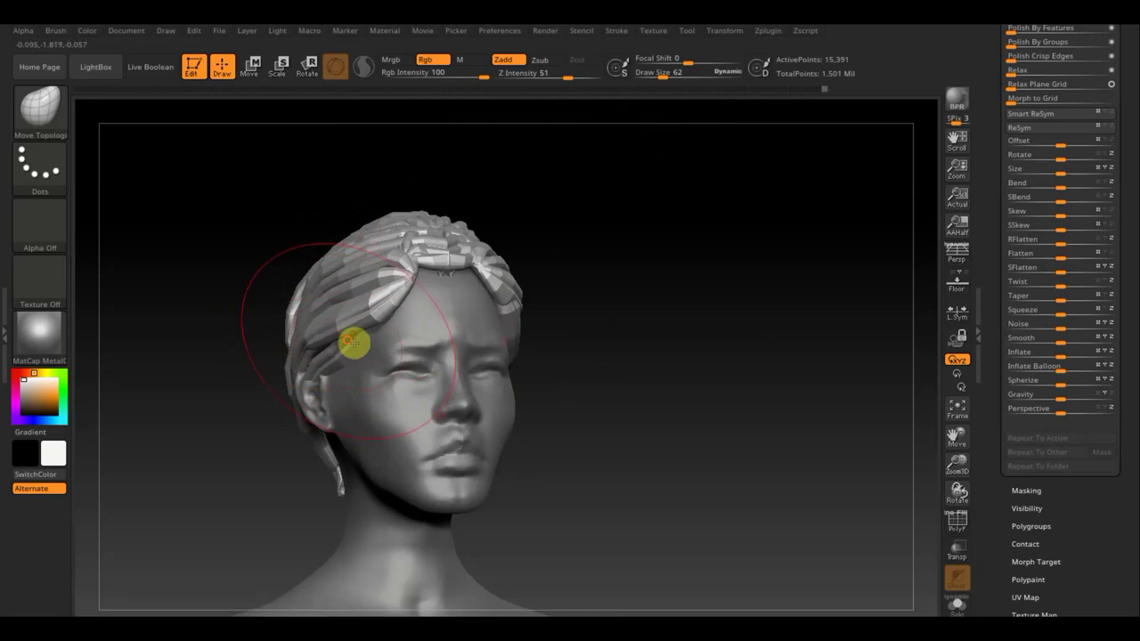
left_click_drag(649, 339, 682, 332)
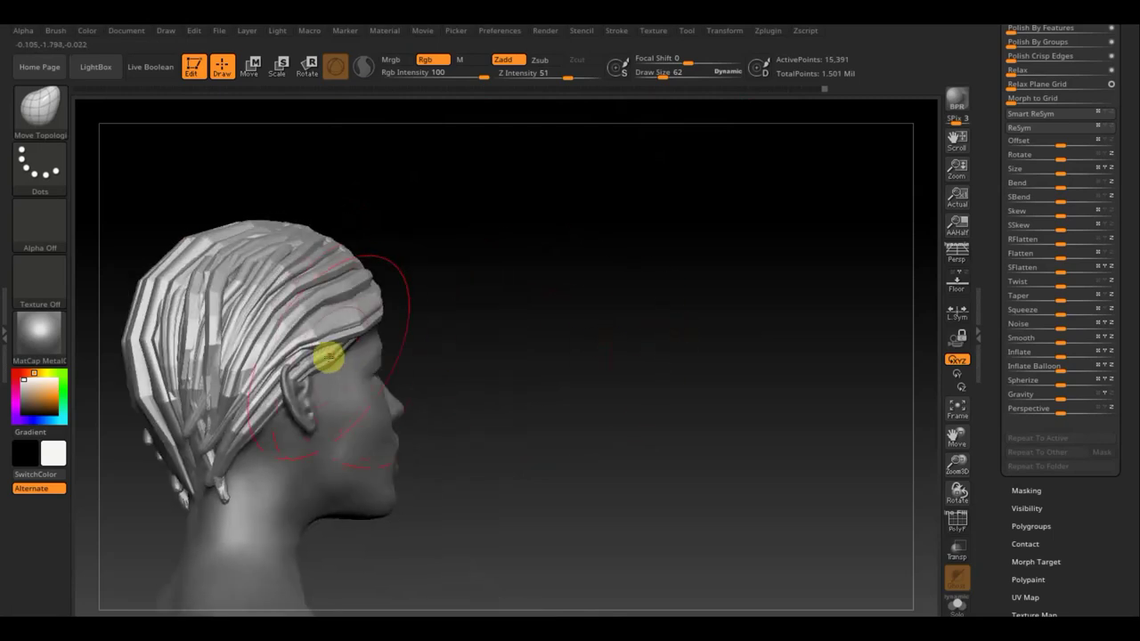
mouse_move(331, 357)
left_mouse_down()
mouse_move(369, 420)
mouse_move(334, 415)
mouse_move(366, 356)
left_mouse_up()
mouse_move(486, 390)
left_mouse_down()
mouse_move(413, 387)
mouse_move(402, 407)
mouse_move(356, 422)
mouse_move(539, 381)
mouse_move(469, 376)
mouse_move(470, 402)
mouse_move(524, 411)
mouse_move(569, 349)
left_mouse_up()
left_click_drag(641, 357, 700, 371, "shift")
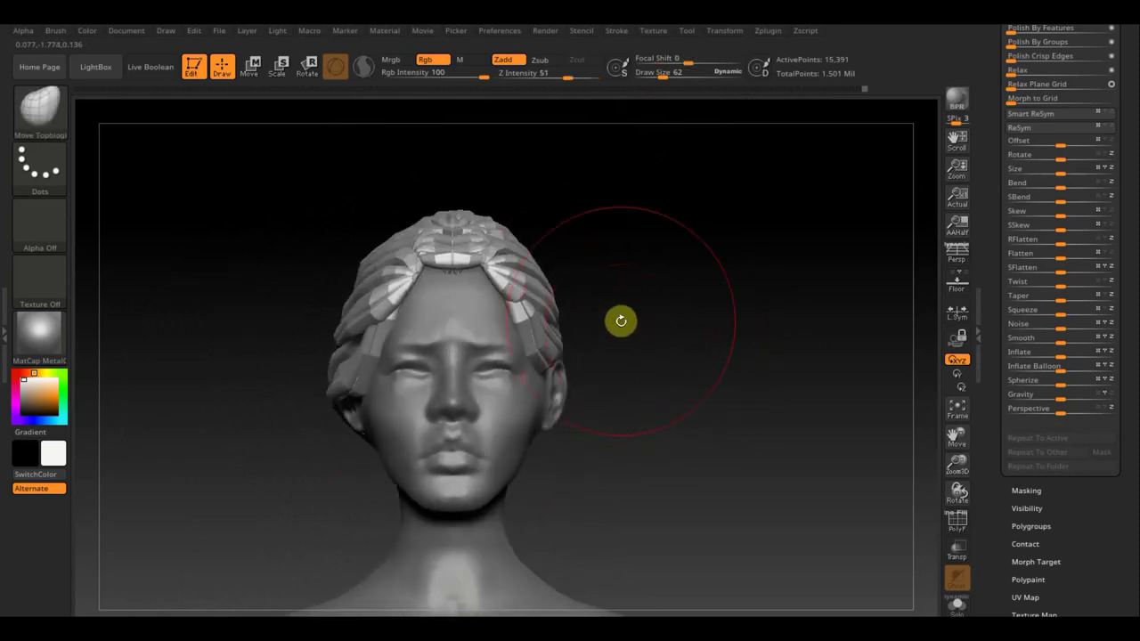
Step: Load the XMD_Hair_1sr brush with the hair_04 strand shape at Draw Size 14
left_click(40, 107)
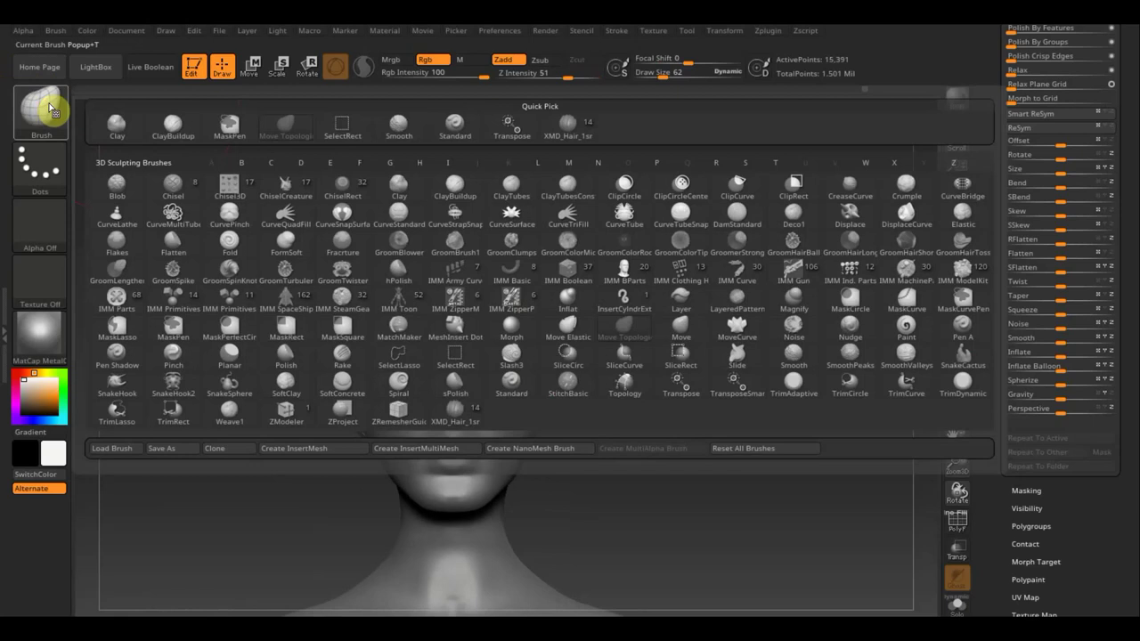
left_click(561, 124)
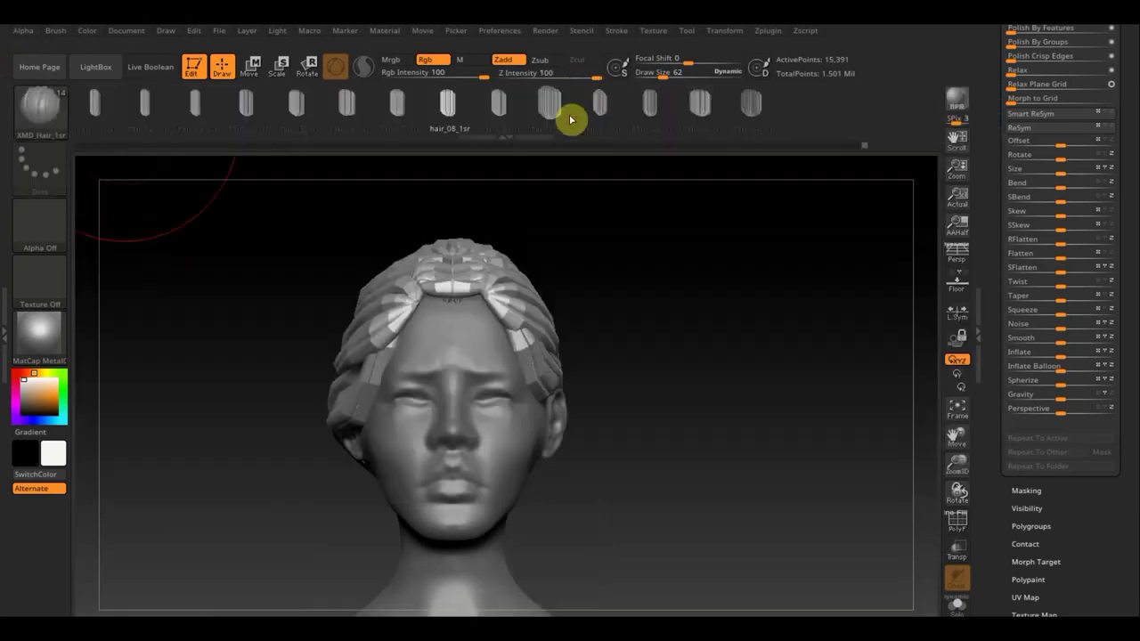
left_click(199, 109)
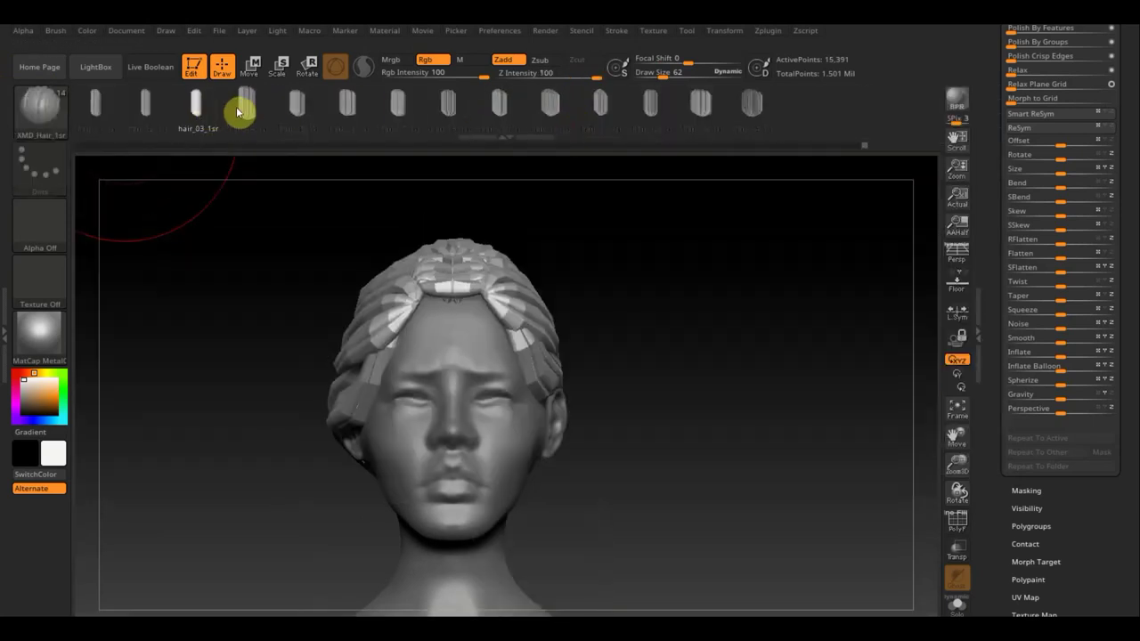
left_click(239, 112)
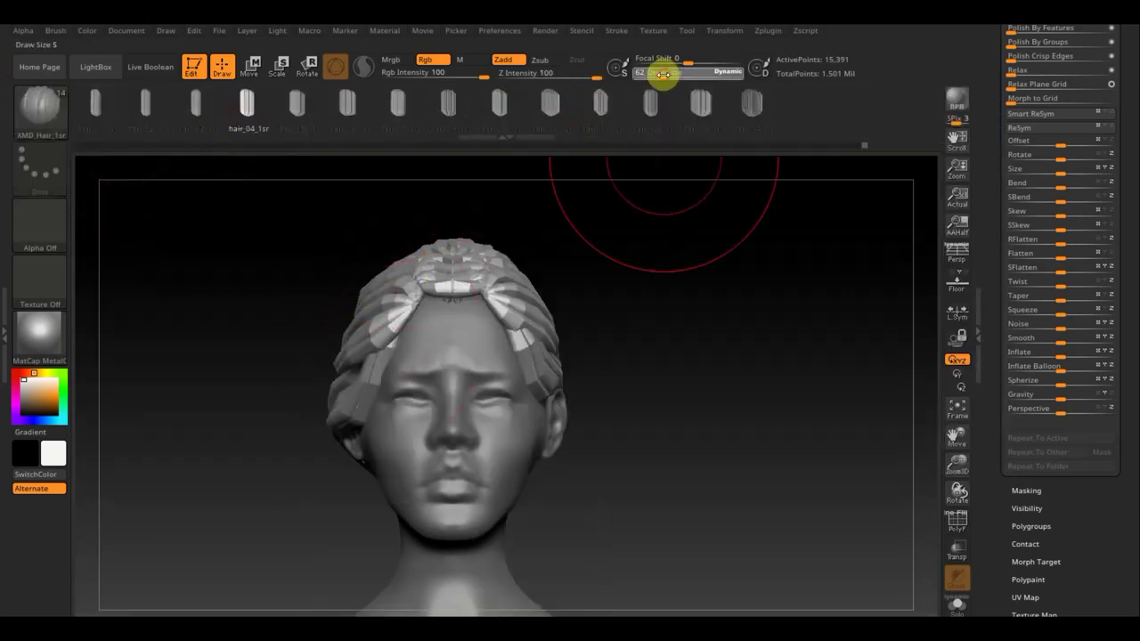
left_click_drag(663, 74, 647, 76)
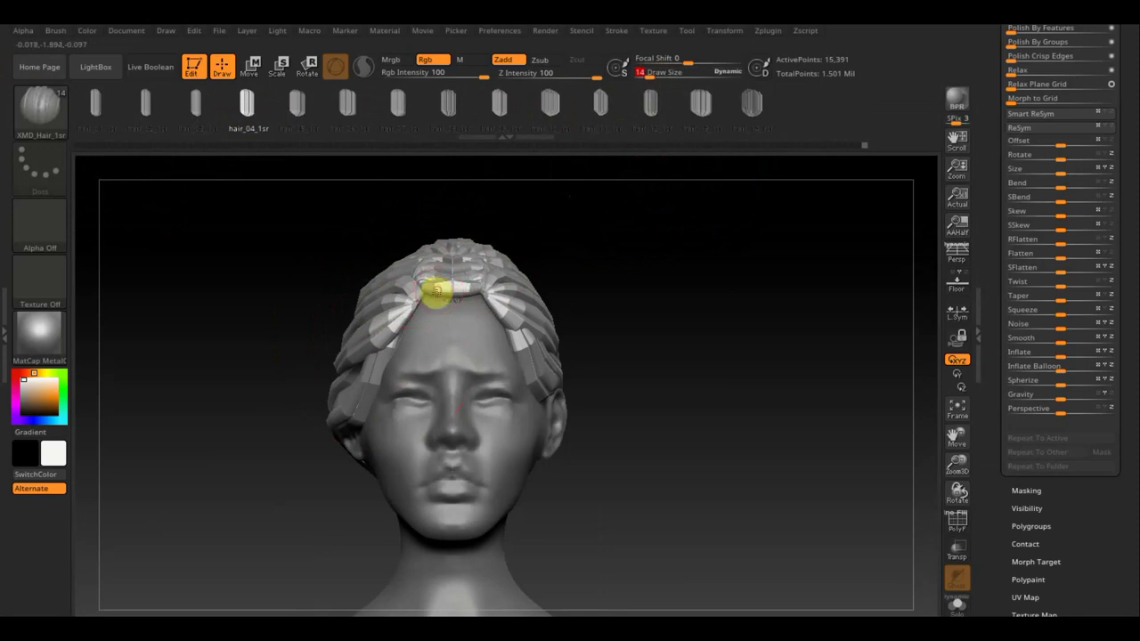
Step: Draw a hair strand curving from the forehead hairline down beside the face
mouse_move(422, 313)
left_mouse_down()
mouse_move(382, 407)
mouse_move(374, 505)
left_mouse_up()
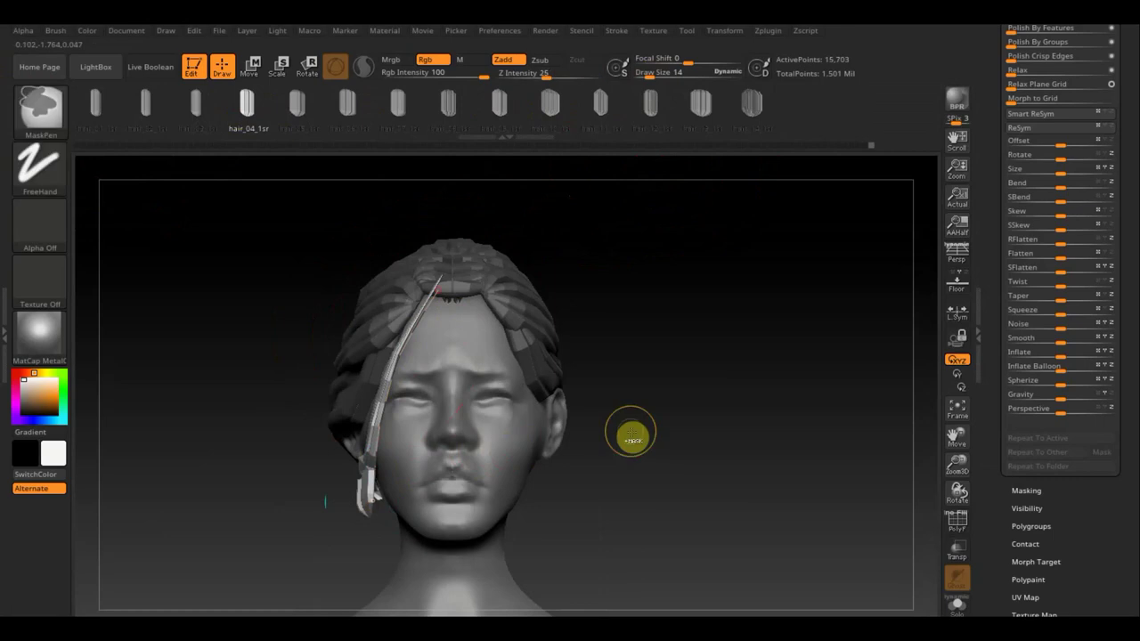
key("ctrl+z")
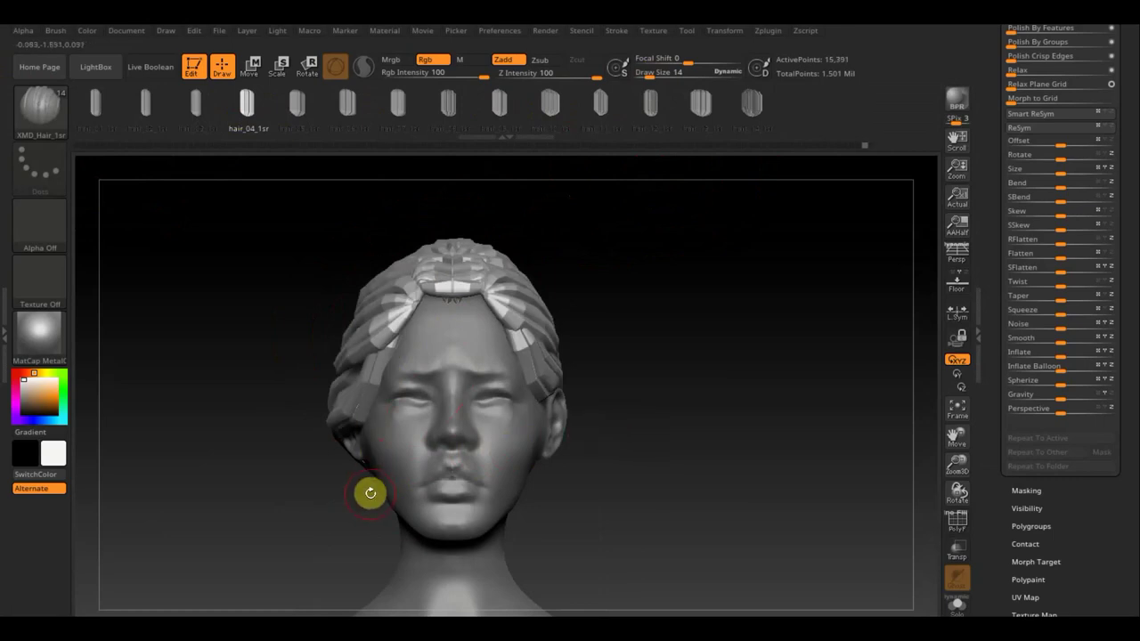
mouse_move(373, 495)
left_mouse_down()
mouse_move(379, 501)
mouse_move(405, 342)
left_mouse_up()
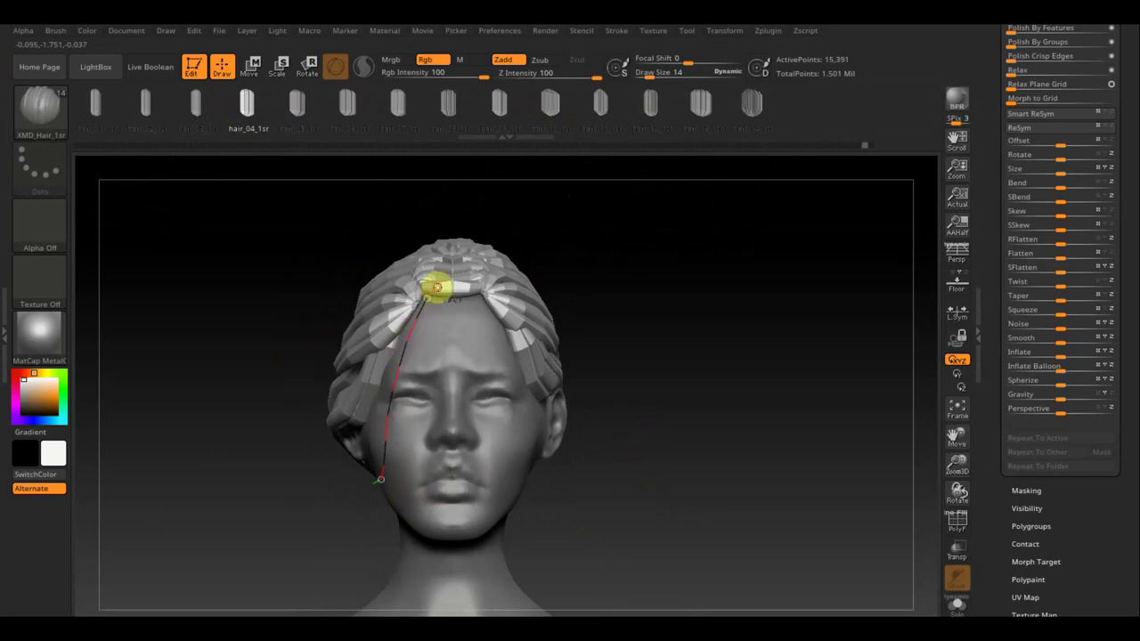
left_click_drag(437, 287, 437, 289)
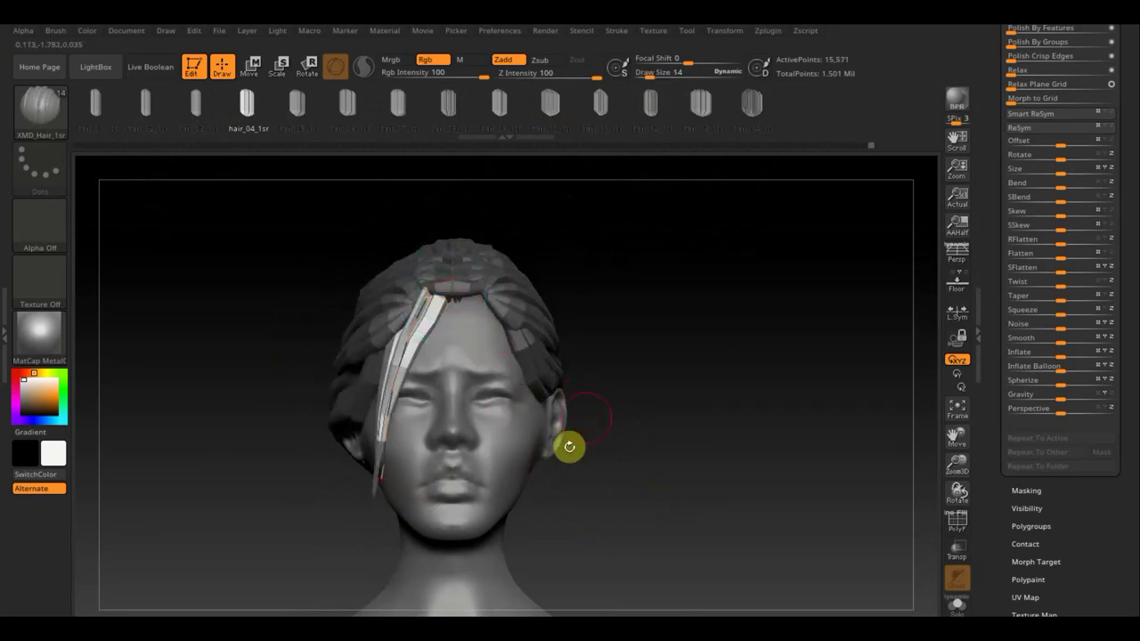
left_click_drag(638, 446, 703, 453)
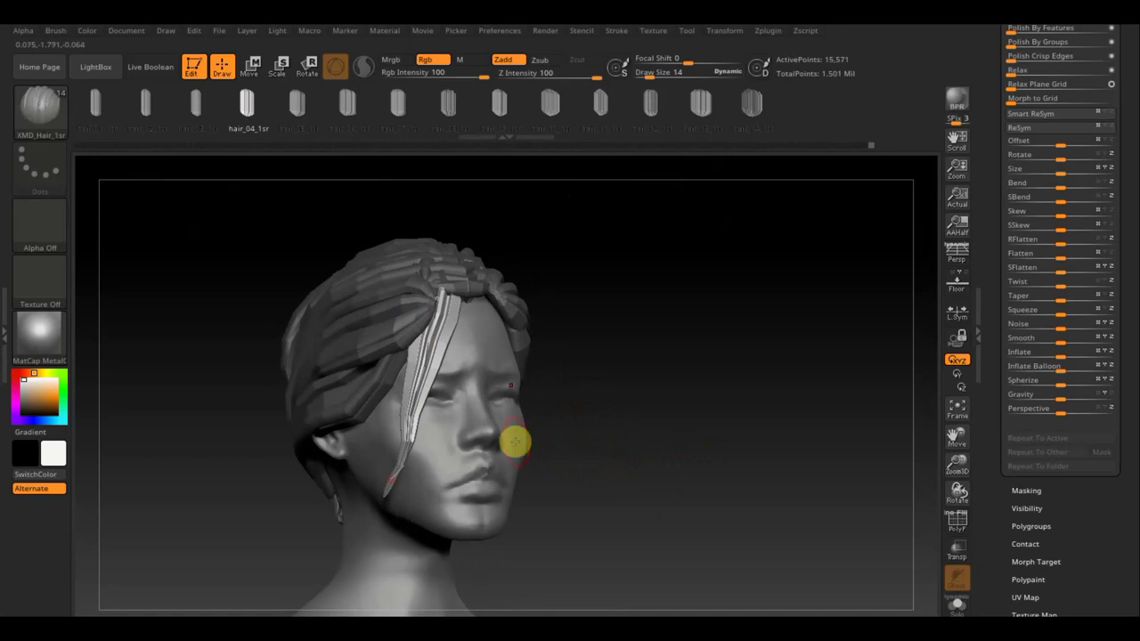
left_click_drag(628, 431, 667, 435)
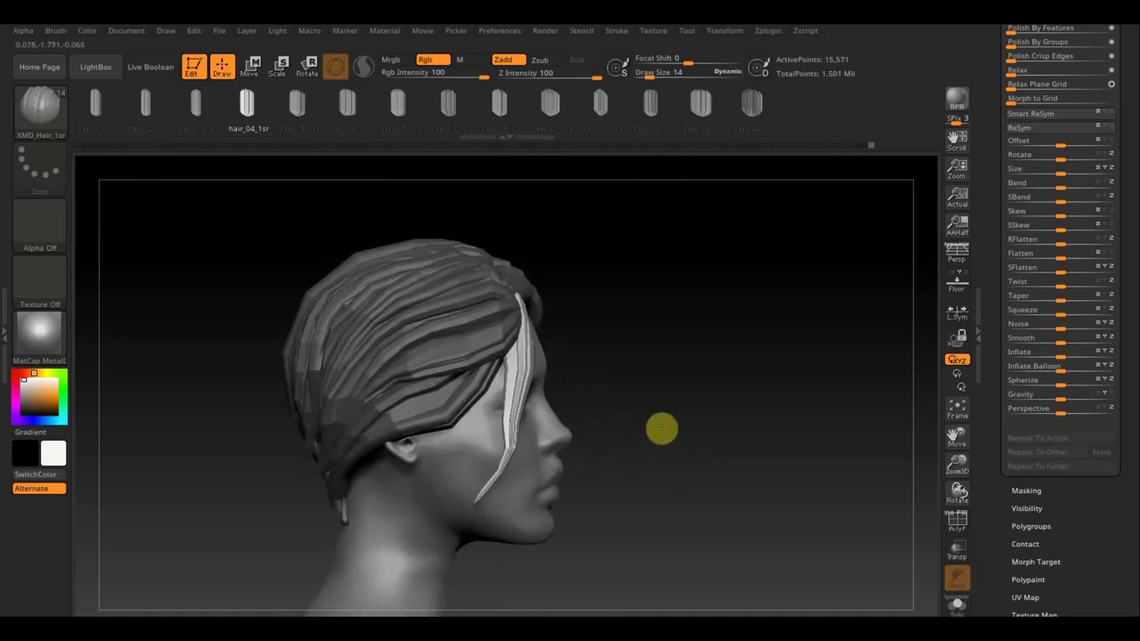
Step: With Move Topological at size 65, bend the strand's middle toward the face and inspect it
left_click(58, 113)
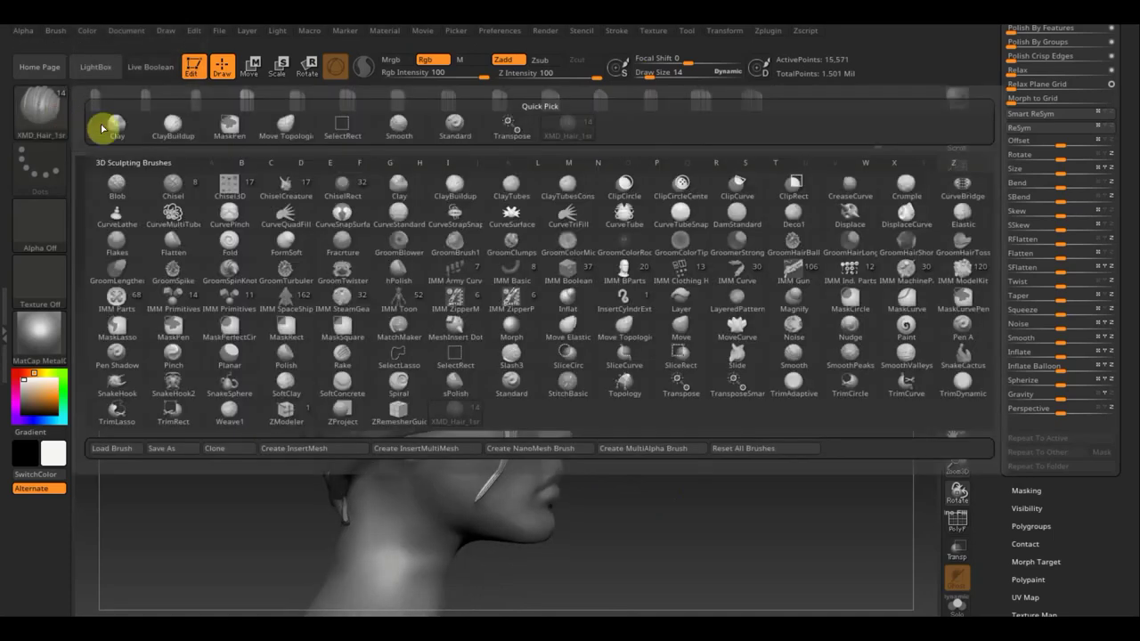
left_click(314, 127)
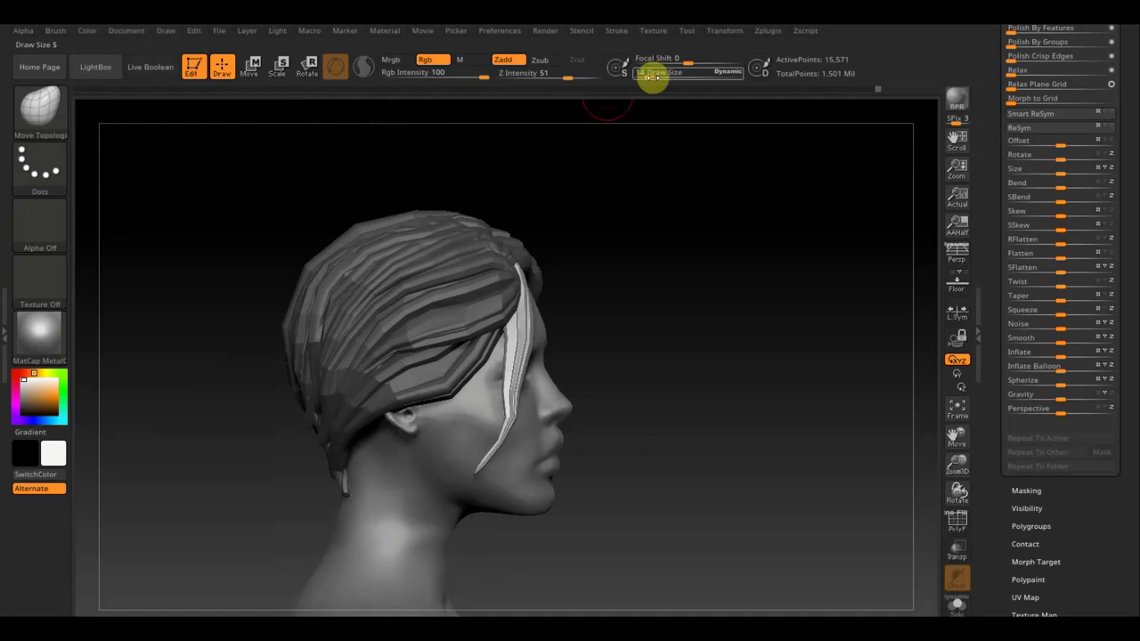
left_click_drag(655, 74, 663, 73)
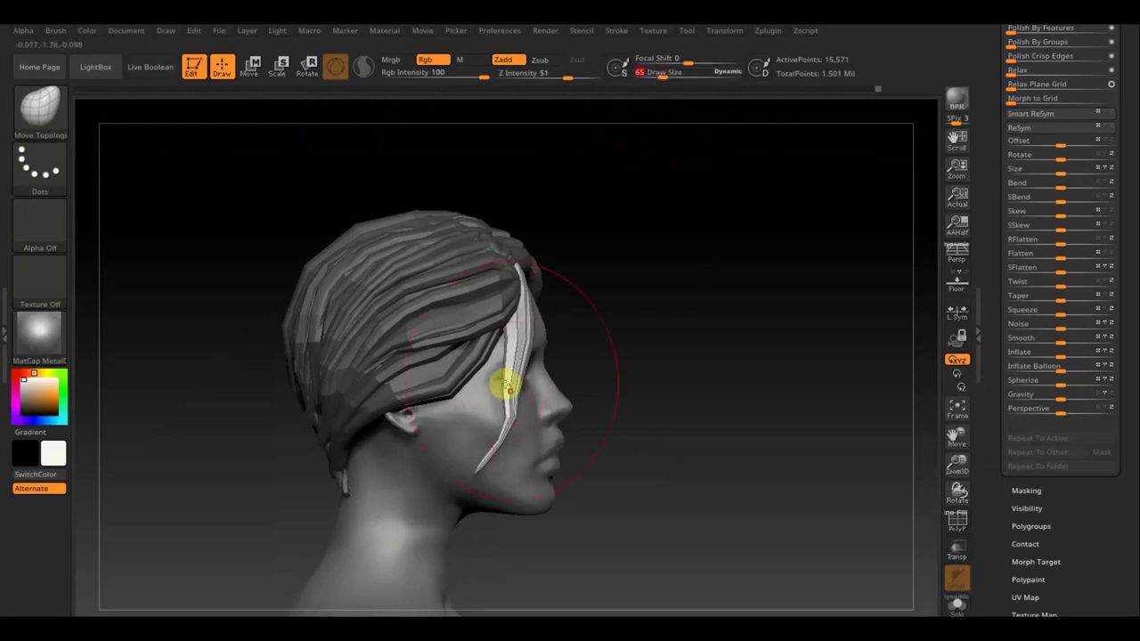
left_click_drag(512, 393, 540, 377)
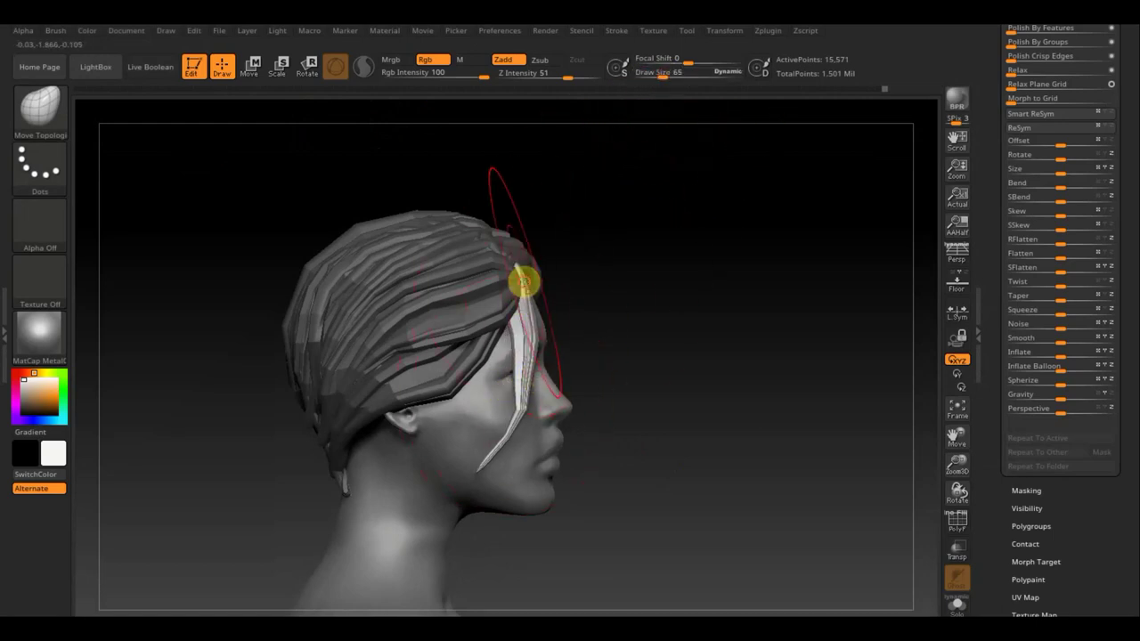
mouse_move(652, 326)
left_mouse_down()
mouse_move(594, 330)
mouse_move(532, 296)
left_mouse_up()
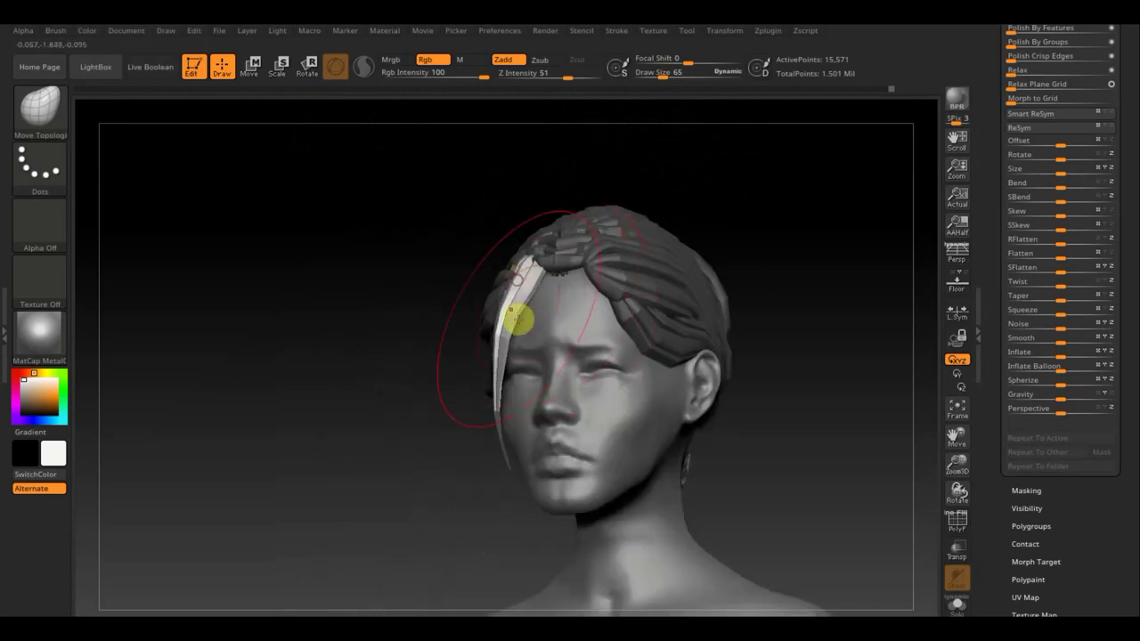
left_click_drag(665, 75, 659, 76)
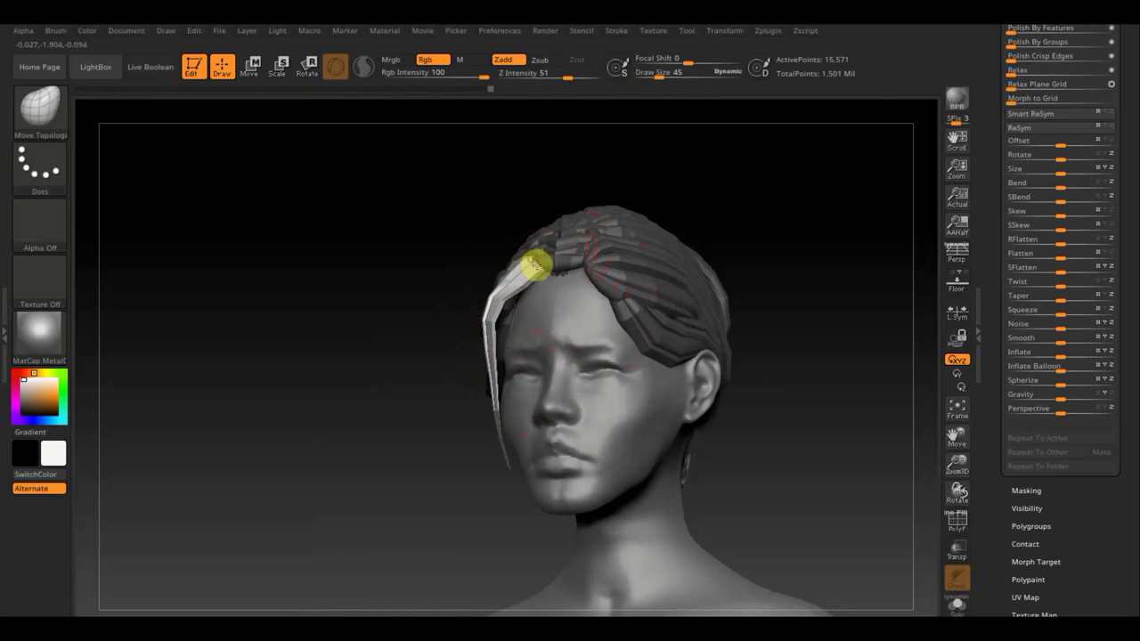
left_click_drag(413, 242, 497, 236)
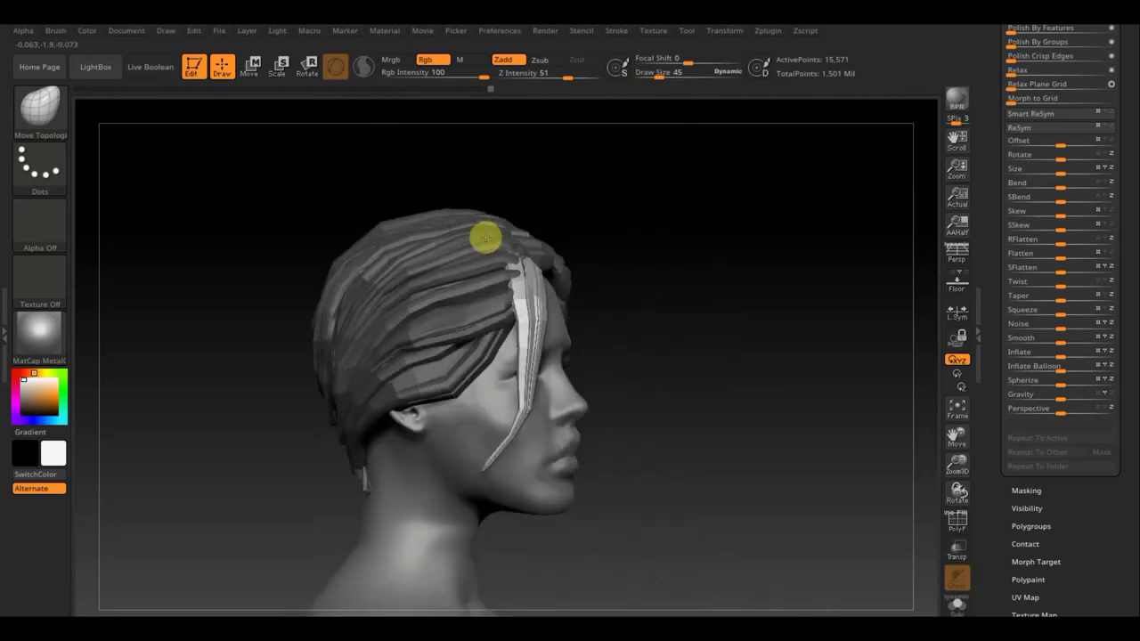
left_click_drag(731, 293, 477, 289)
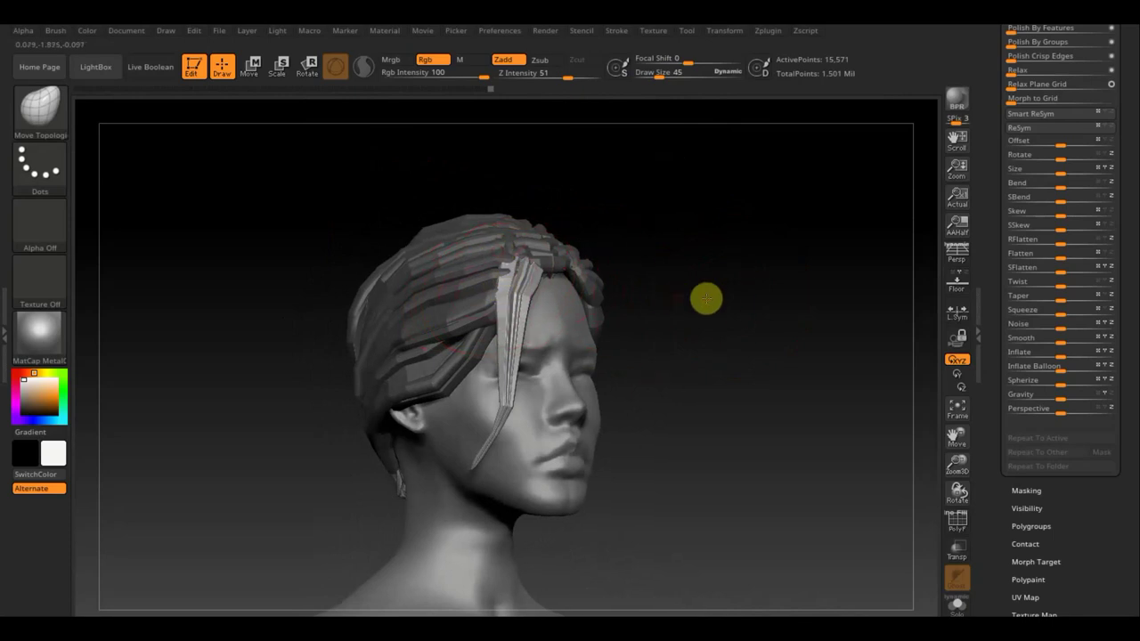
left_click_drag(704, 298, 733, 298)
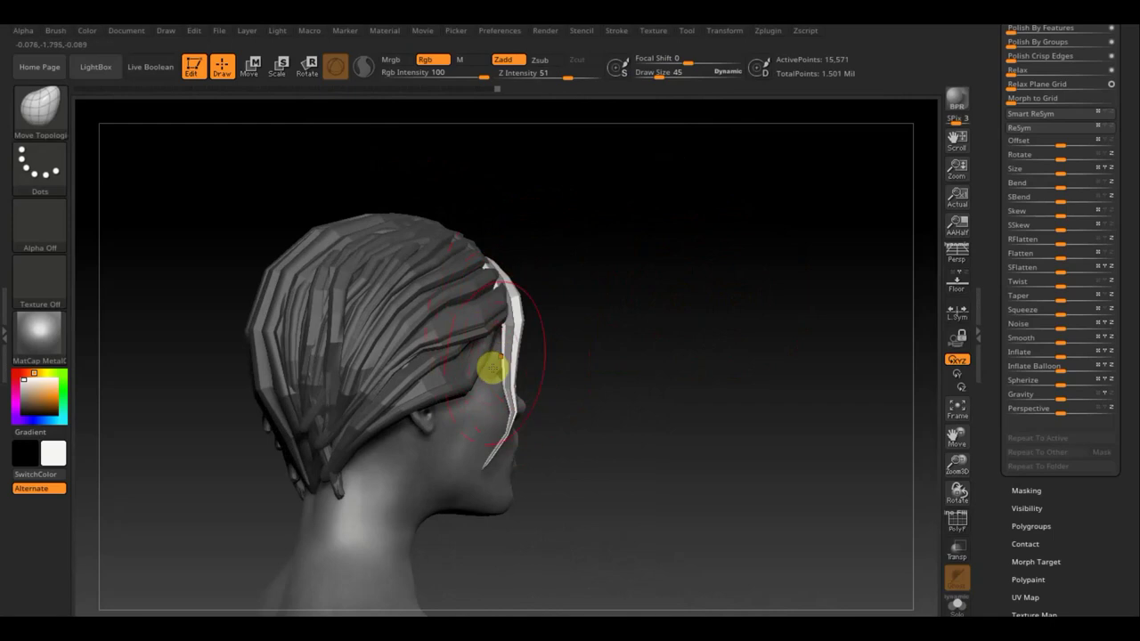
mouse_move(504, 428)
left_mouse_down()
mouse_move(597, 440)
mouse_move(552, 443)
mouse_move(616, 394)
left_mouse_up()
mouse_move(766, 318)
left_mouse_down()
mouse_move(565, 255)
mouse_move(667, 265)
left_mouse_up()
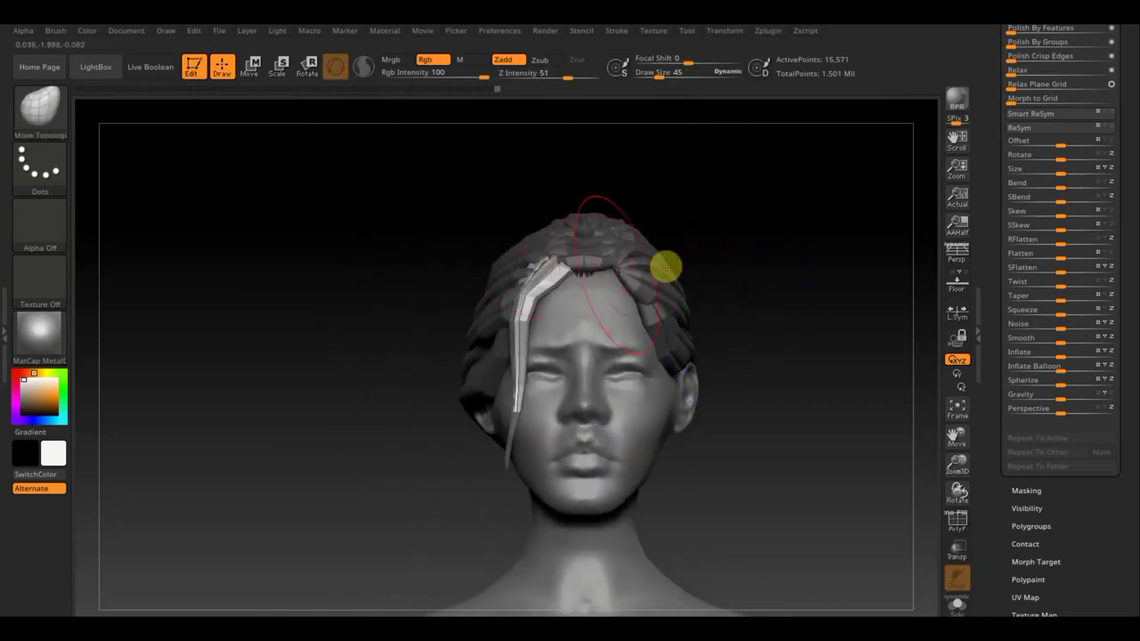
left_click_drag(746, 270, 746, 302)
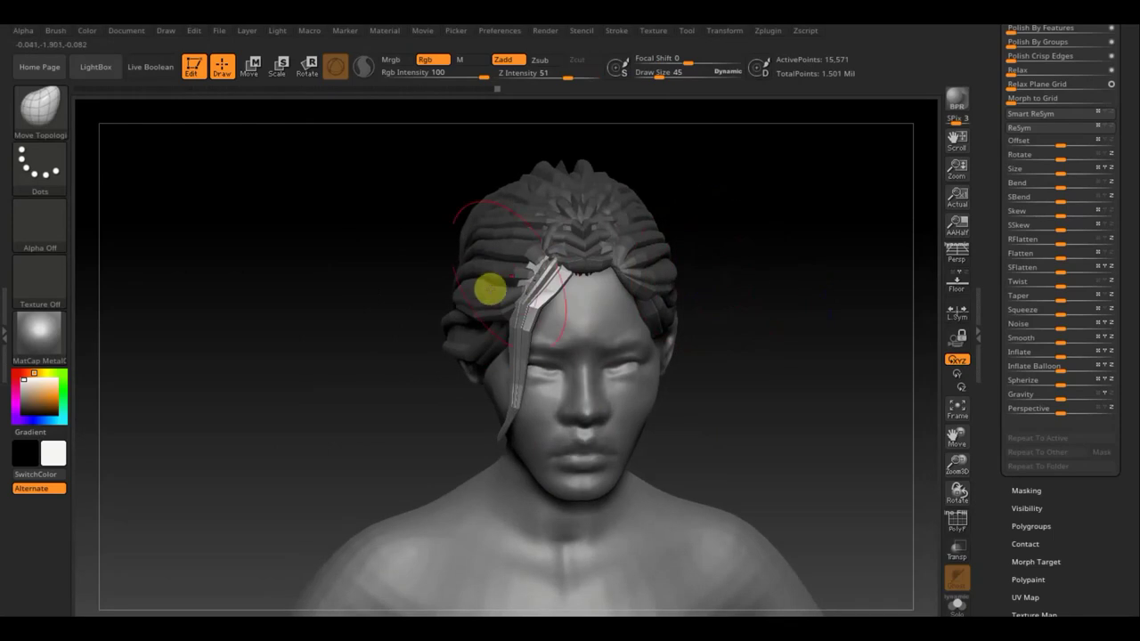
Step: Use the Move gizmo to shift the front strand and push its forehead root forward
left_click(251, 70)
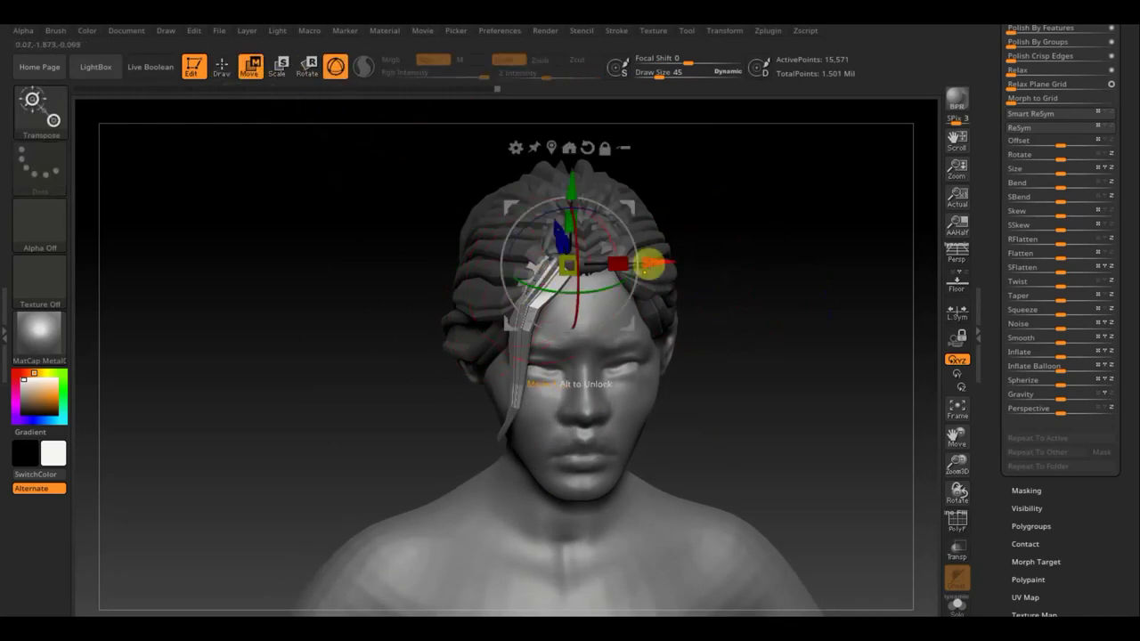
left_click_drag(651, 262, 675, 261)
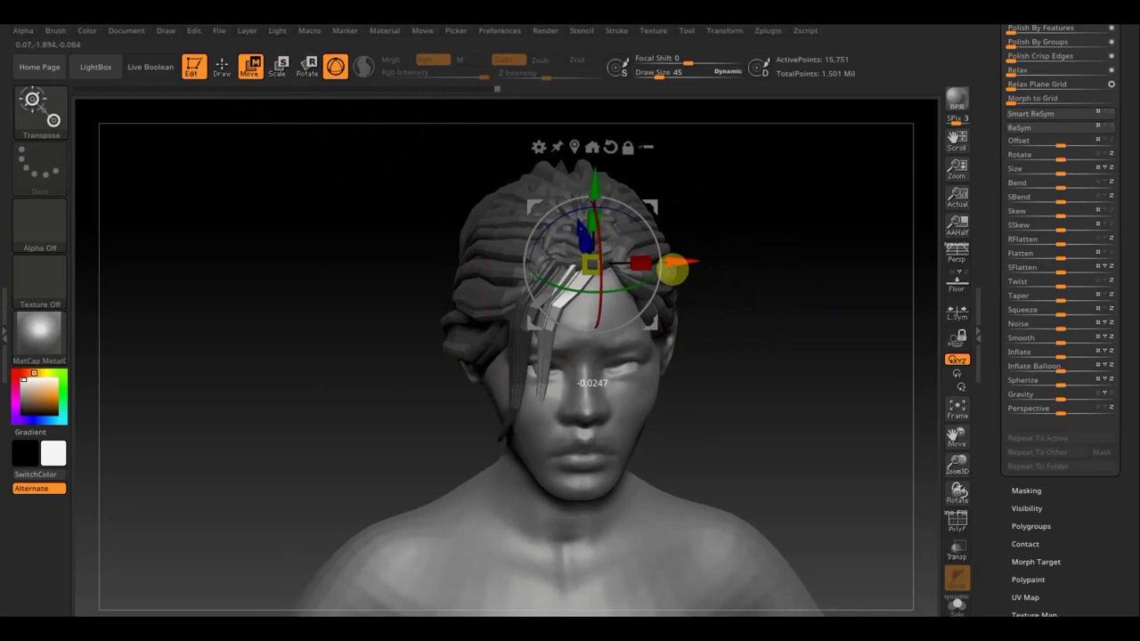
mouse_move(785, 321)
left_mouse_down()
mouse_move(758, 255)
mouse_move(769, 242)
mouse_move(770, 292)
mouse_move(752, 283)
left_mouse_up()
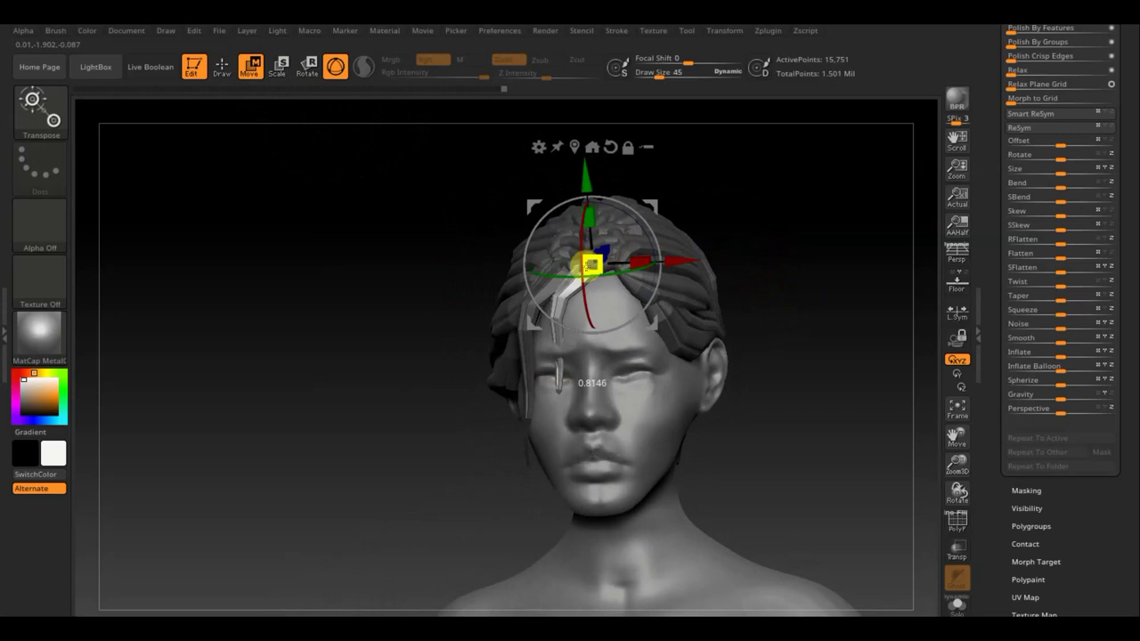
mouse_move(680, 255)
left_mouse_down()
mouse_move(784, 259)
mouse_move(828, 247)
mouse_move(835, 272)
left_mouse_up()
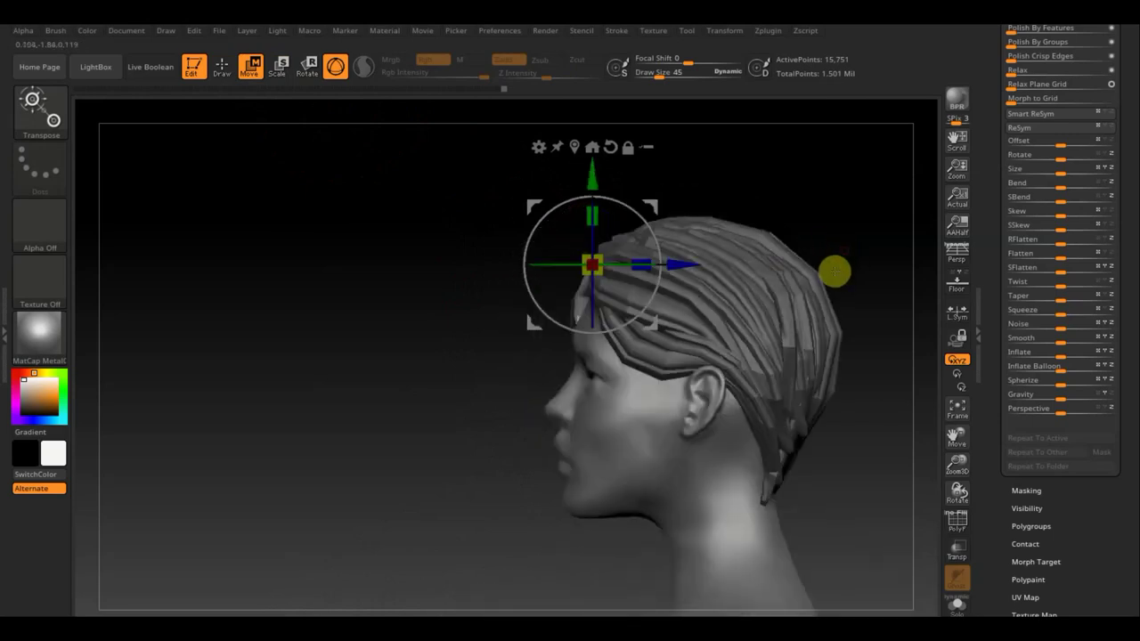
left_click_drag(687, 265, 644, 234)
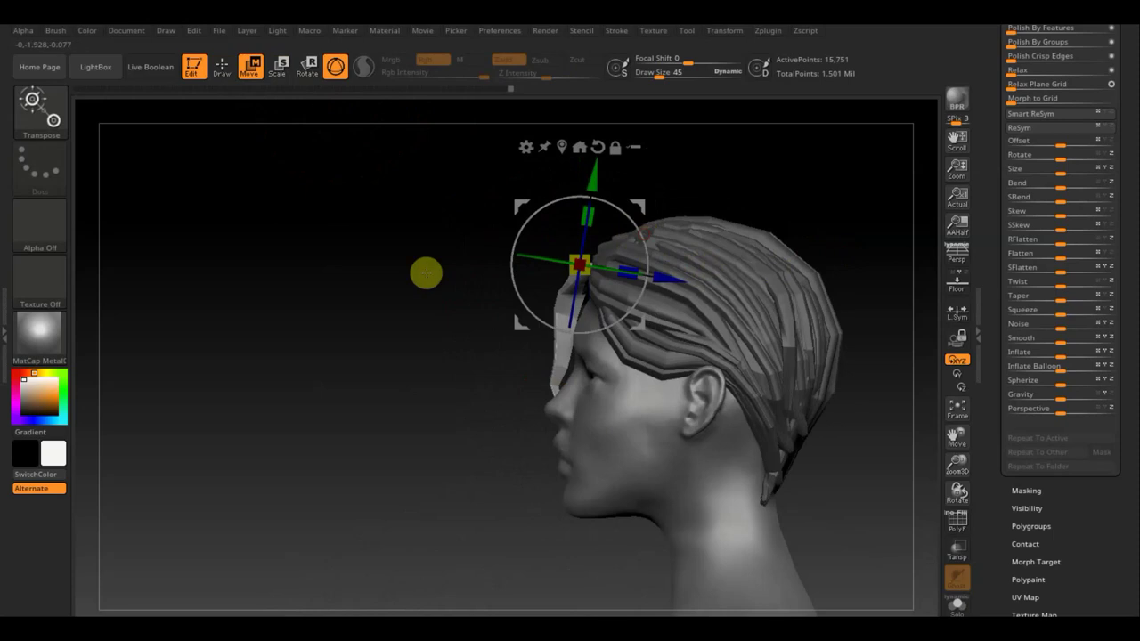
mouse_move(426, 273)
left_mouse_down()
mouse_move(453, 295)
mouse_move(478, 293)
mouse_move(469, 290)
left_mouse_up()
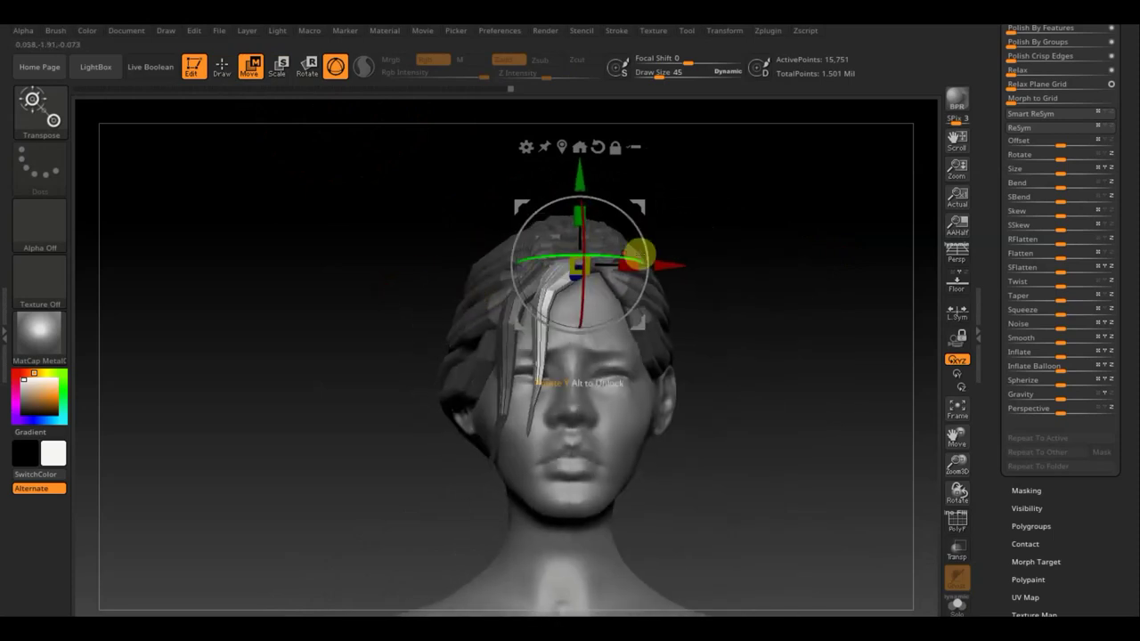
left_click_drag(664, 264, 651, 265)
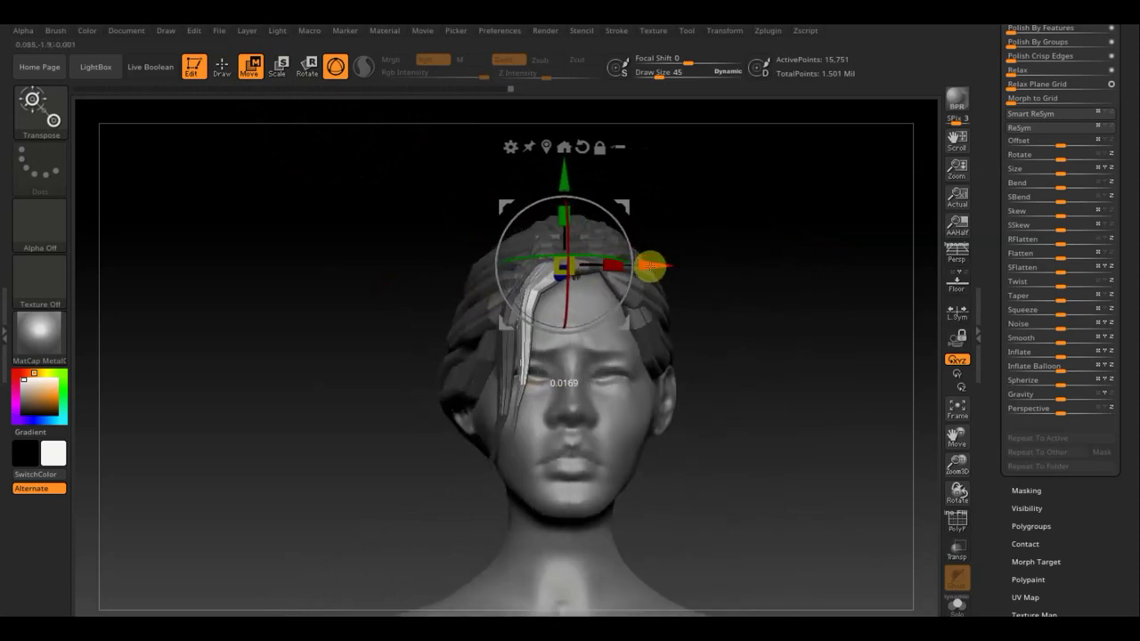
left_click(223, 69)
Step: Clear the hair mask and pull the forehead strands slightly down into the hairline
left_click_drag(754, 226, 730, 259)
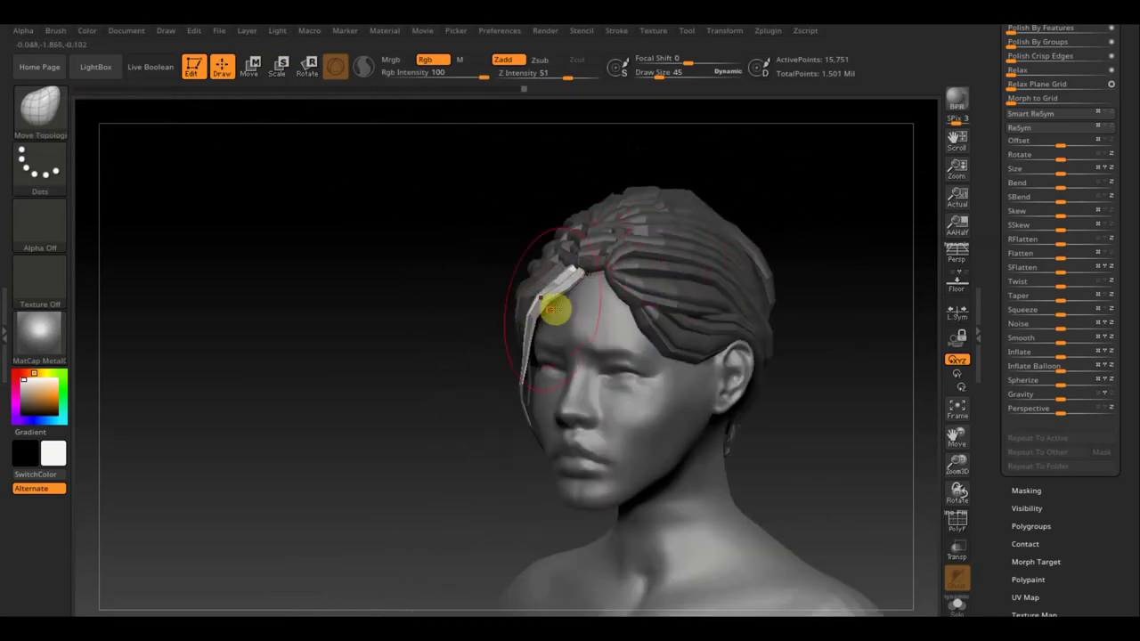
mouse_move(784, 287)
left_mouse_down()
mouse_move(830, 247)
mouse_move(722, 277)
left_mouse_up()
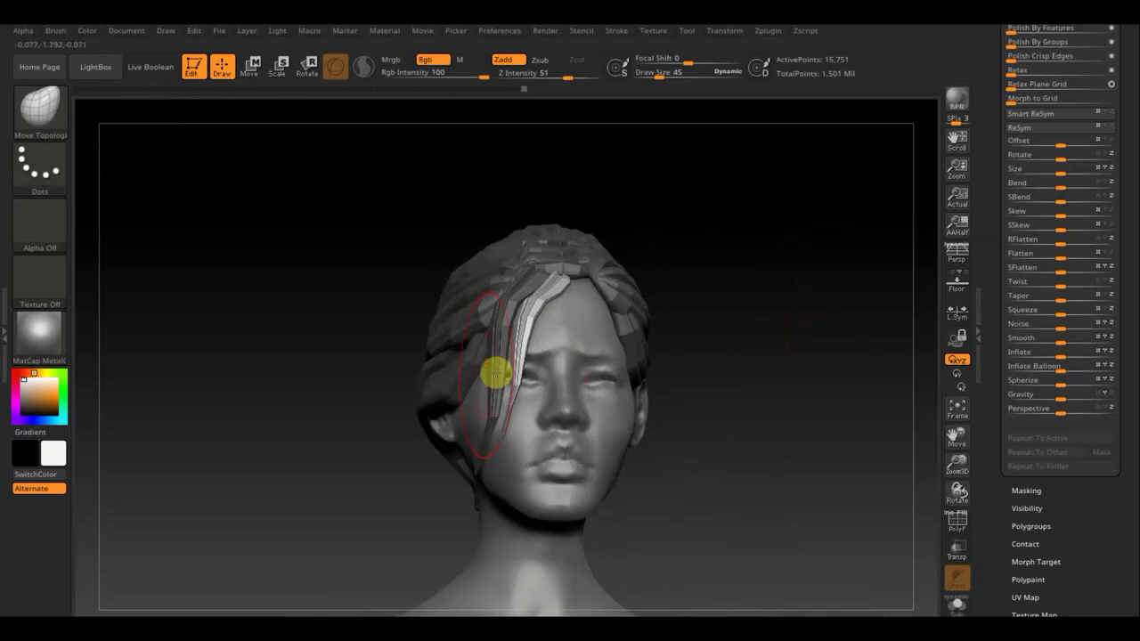
left_click_drag(519, 358, 508, 356)
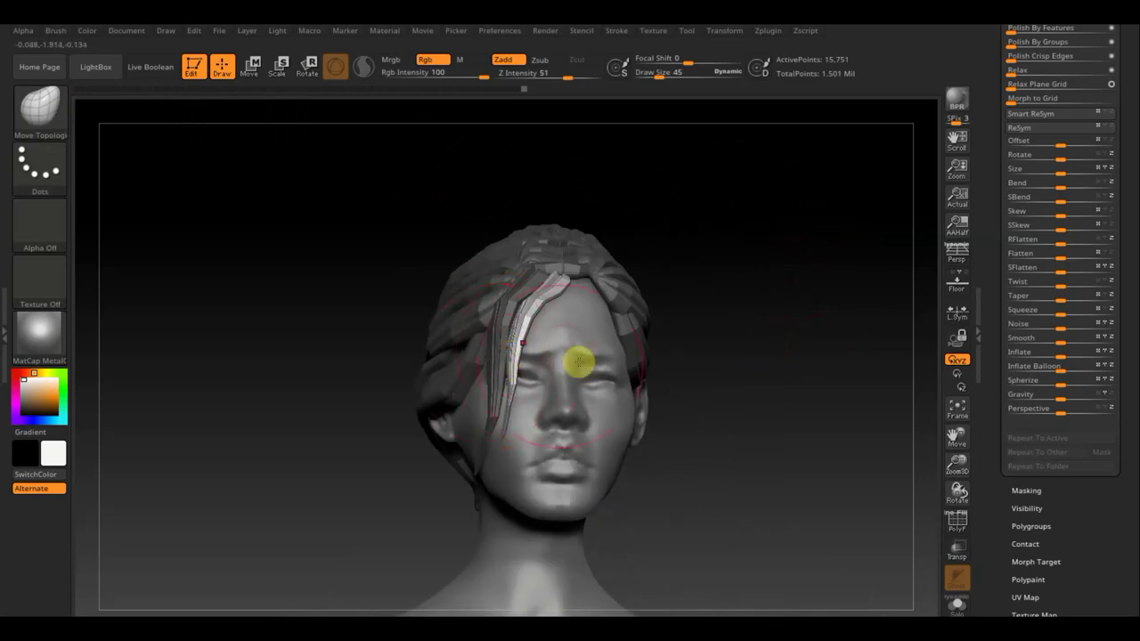
left_click_drag(772, 311, 763, 315)
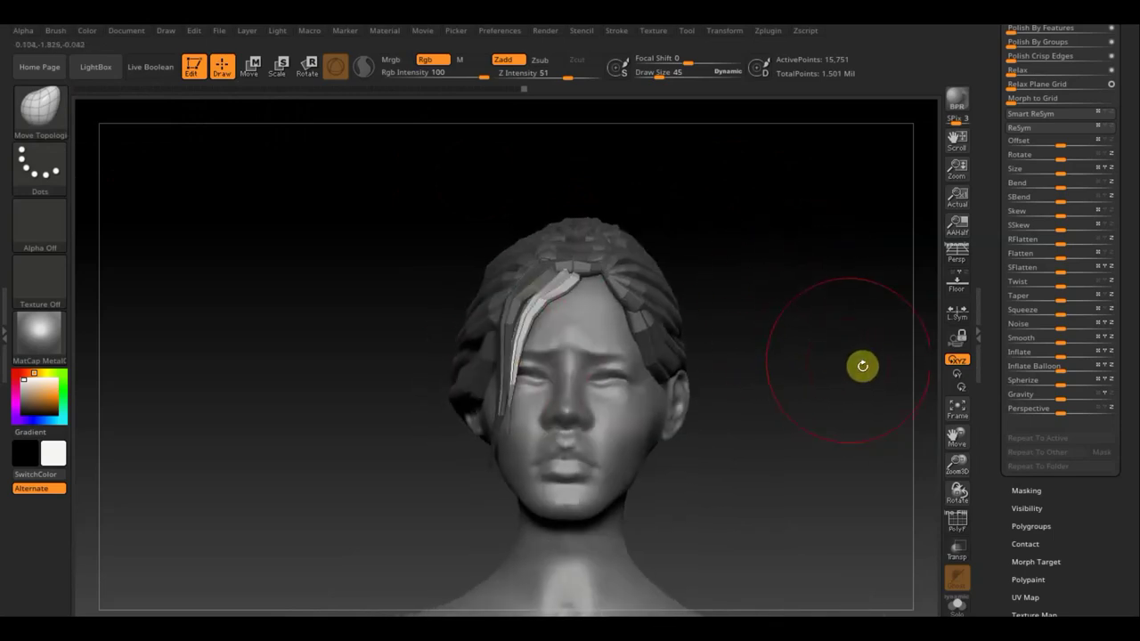
left_click_drag(819, 339, 788, 334, "ctrl")
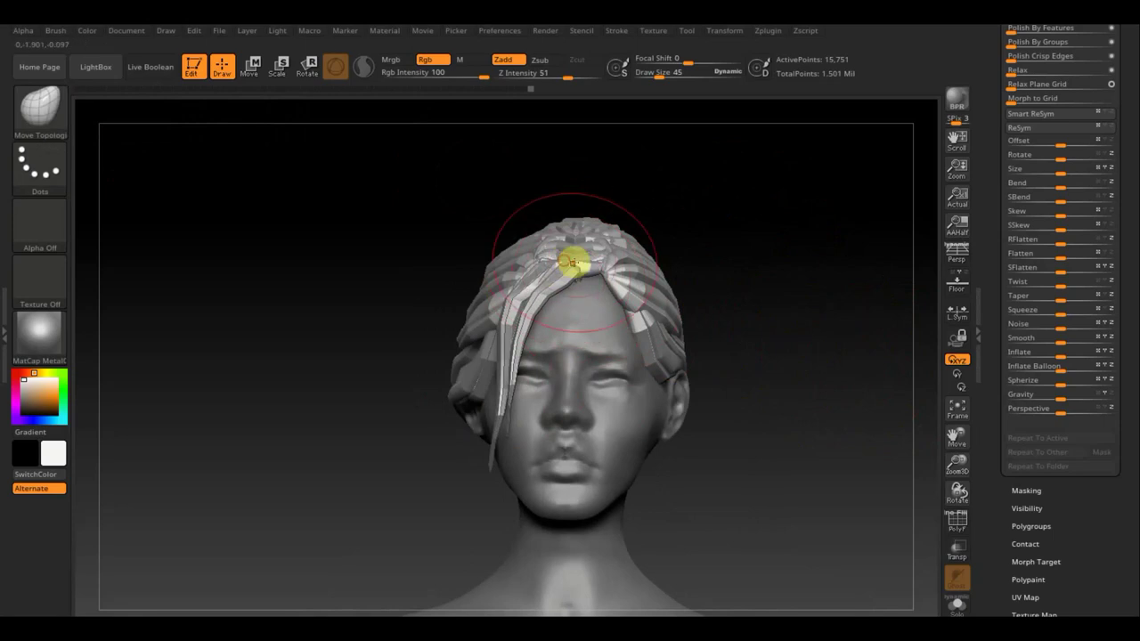
left_click_drag(723, 264, 588, 263)
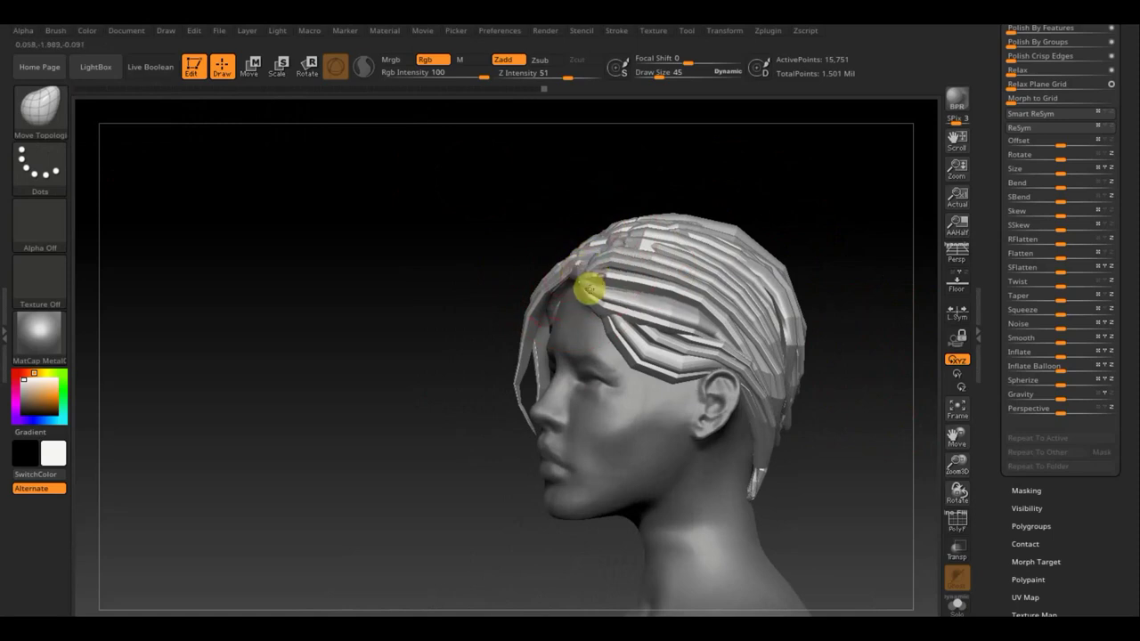
left_click_drag(595, 285, 606, 312)
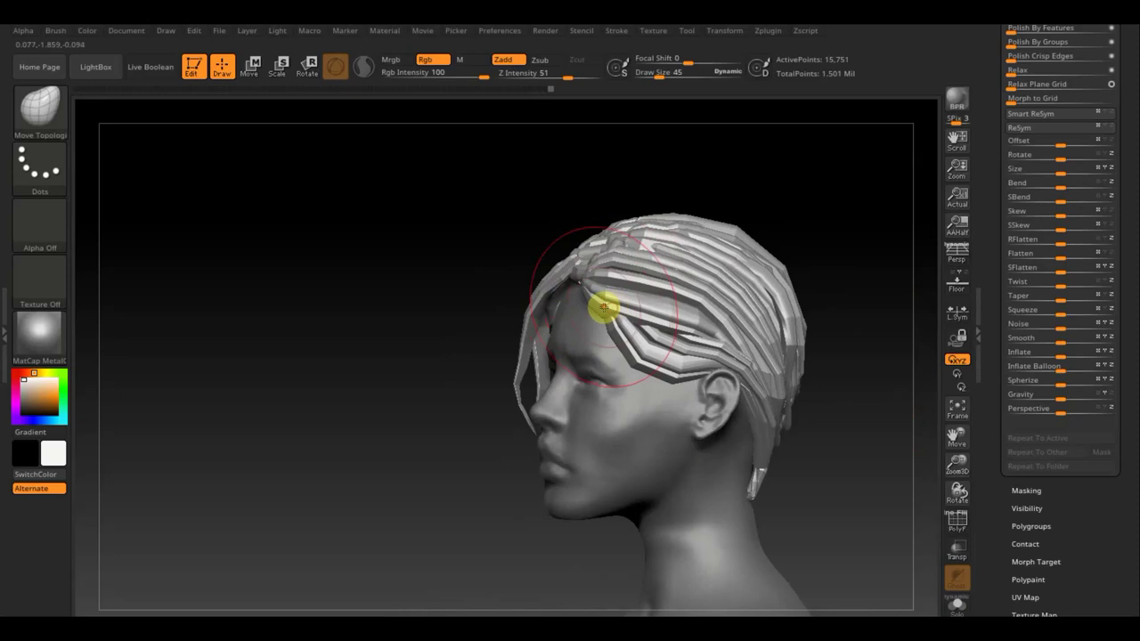
mouse_move(425, 244)
left_mouse_down()
mouse_move(490, 244)
mouse_move(715, 285)
mouse_move(720, 320)
left_mouse_up()
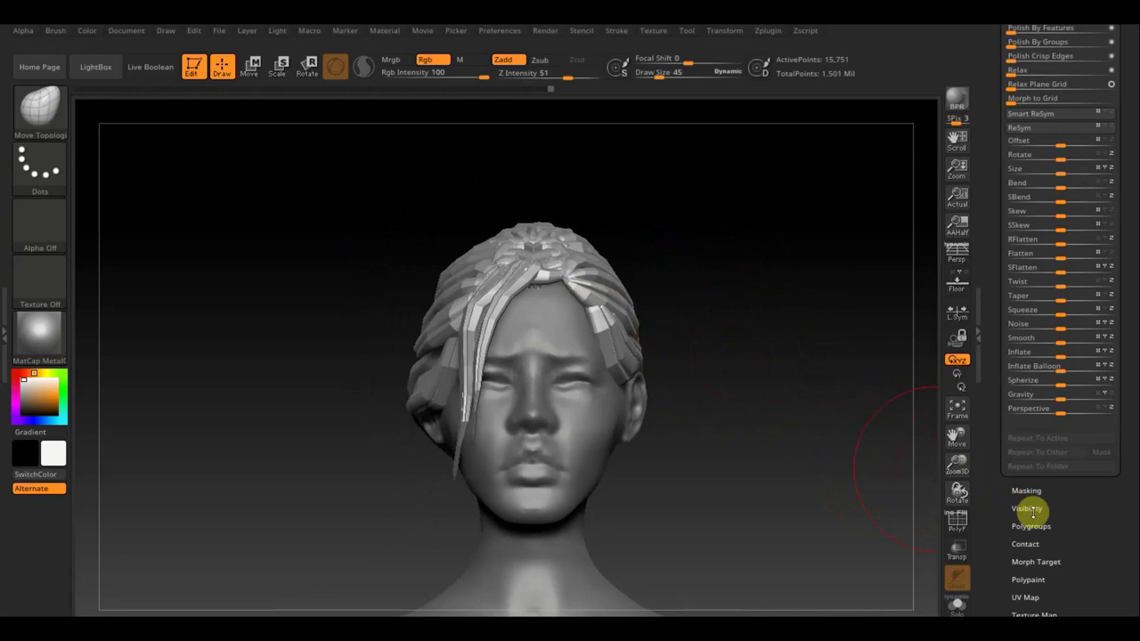
Step: Apply Mirror And Weld from Geometry > Modify Topology to copy the strands across the head
left_click_drag(1133, 267, 1135, 377)
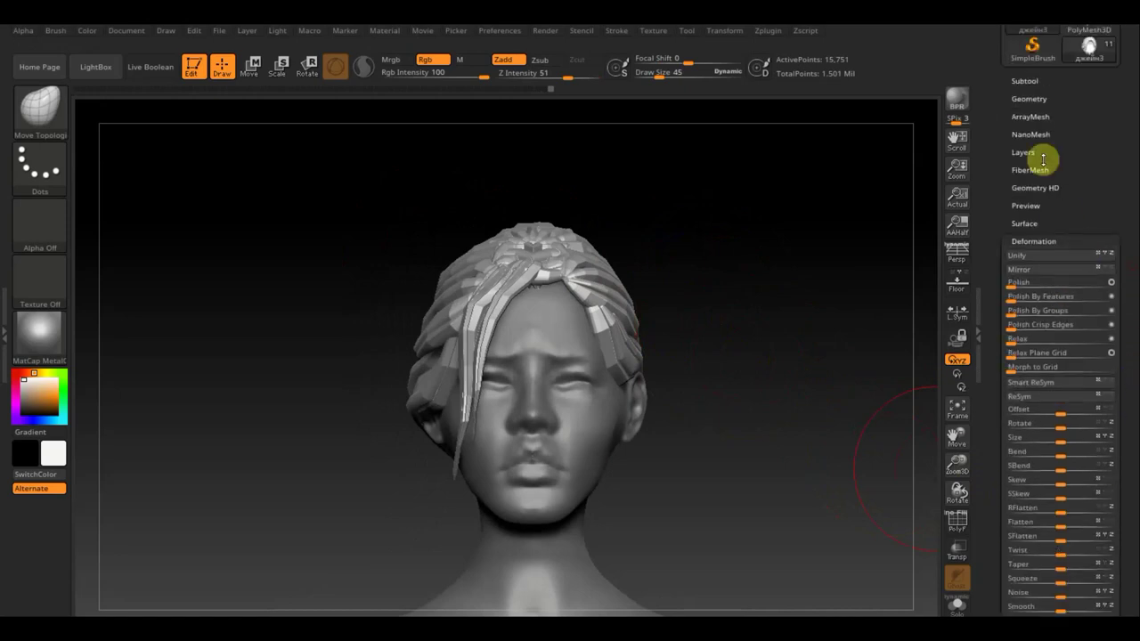
left_click(1026, 83)
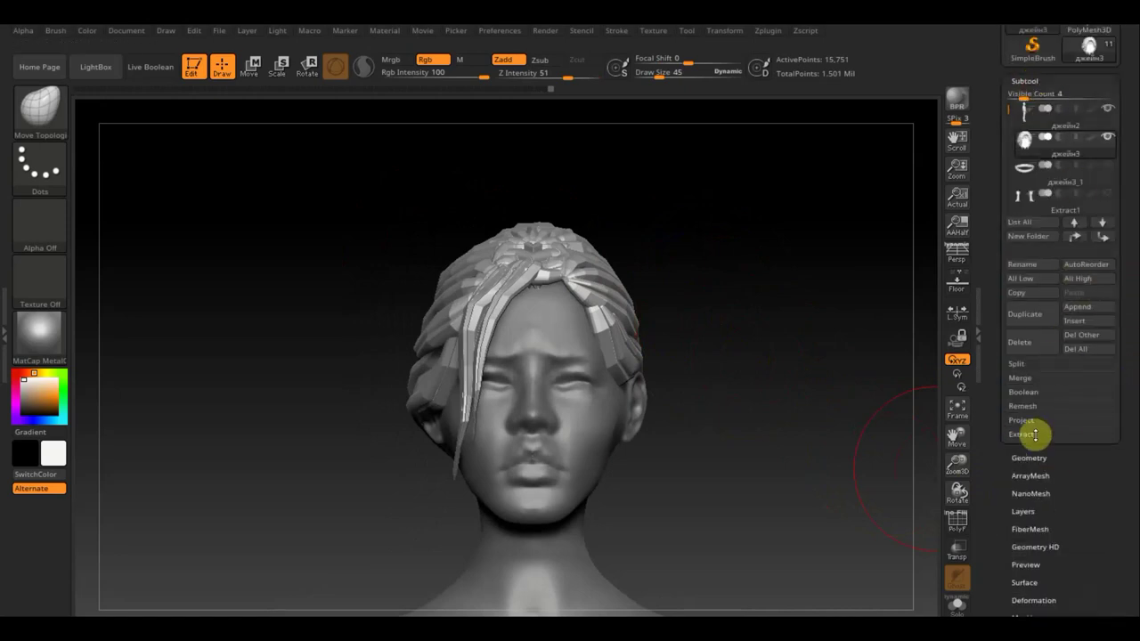
left_click(1036, 457)
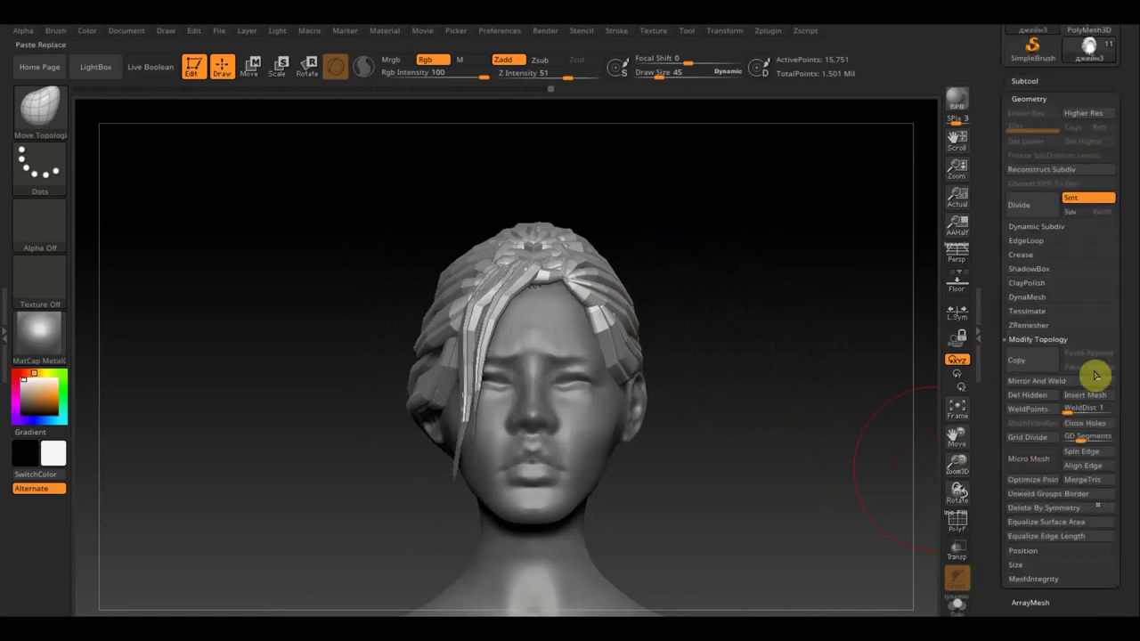
left_click(1040, 379)
Step: Reshape the strands at the back so they gather and taper toward the nape
left_click_drag(807, 395, 923, 387)
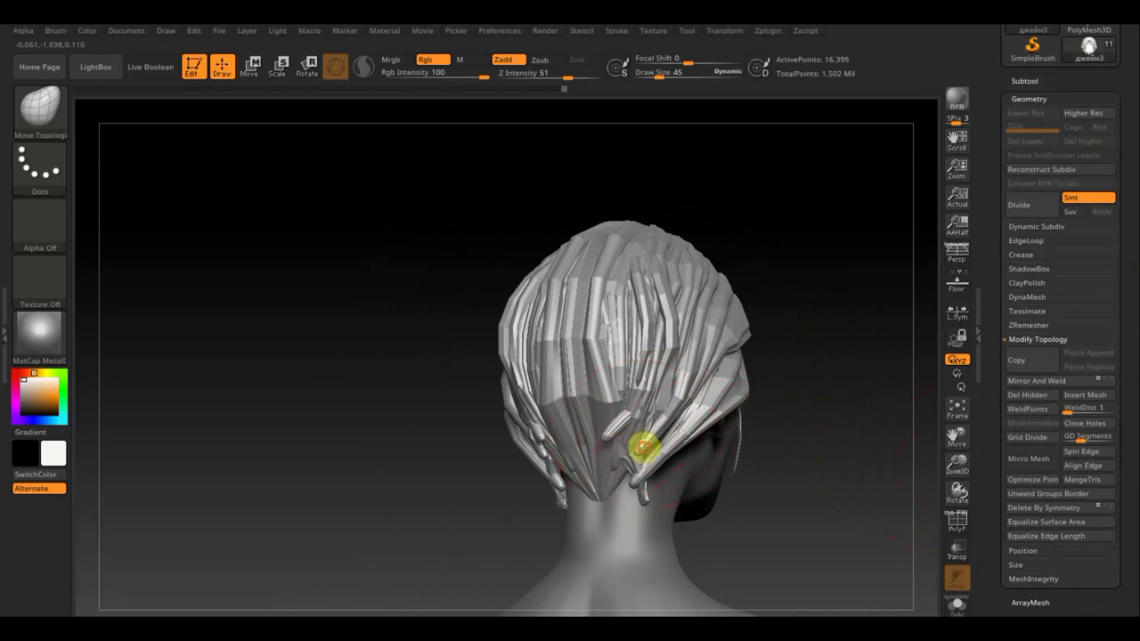
mouse_move(642, 463)
left_mouse_down()
mouse_move(619, 466)
mouse_move(603, 447)
left_mouse_up()
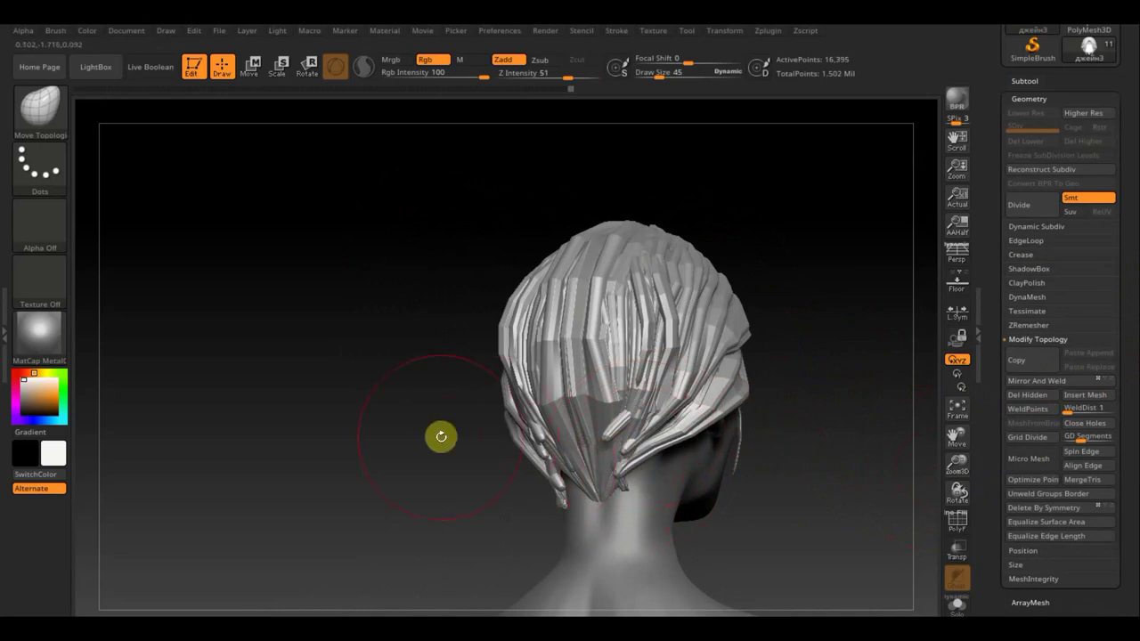
left_click_drag(440, 435, 484, 420)
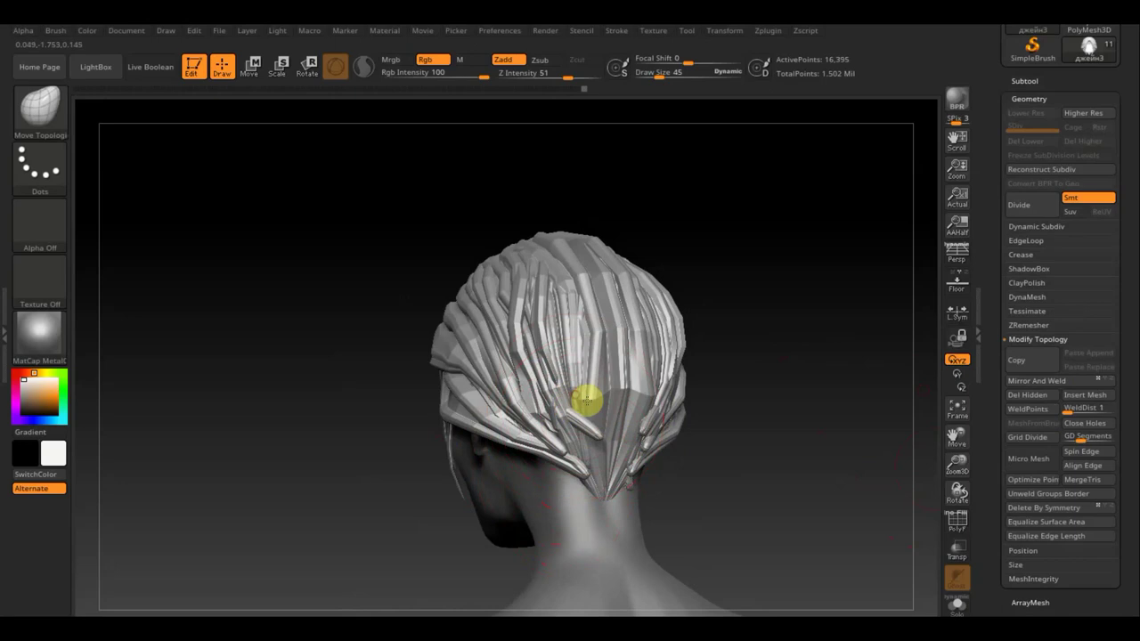
left_click_drag(753, 484, 624, 495)
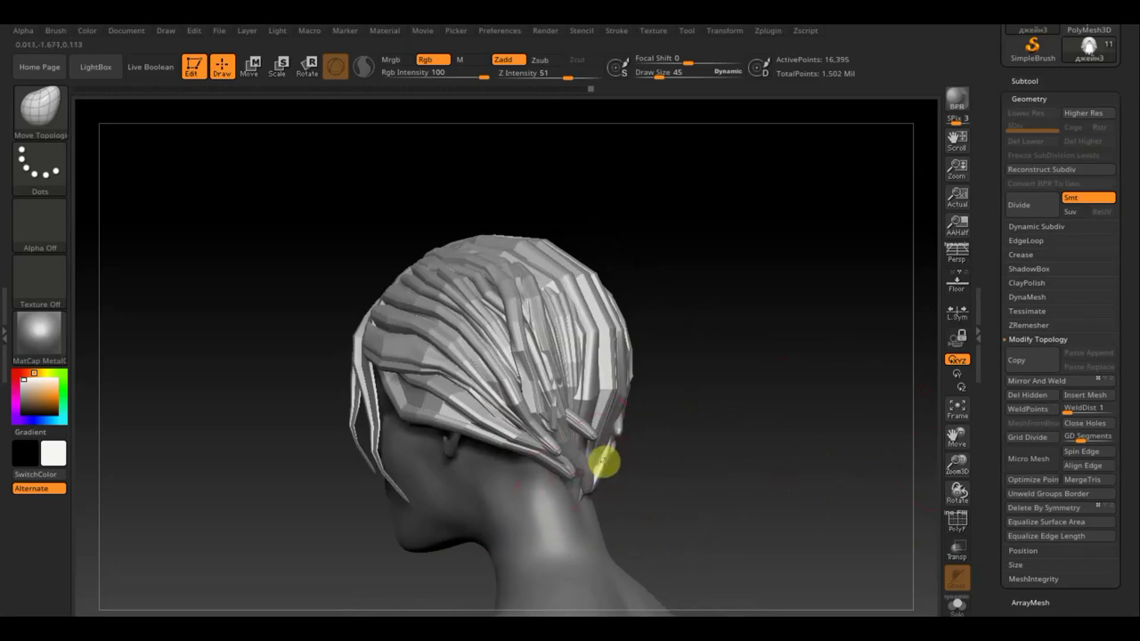
left_click_drag(598, 445, 646, 425)
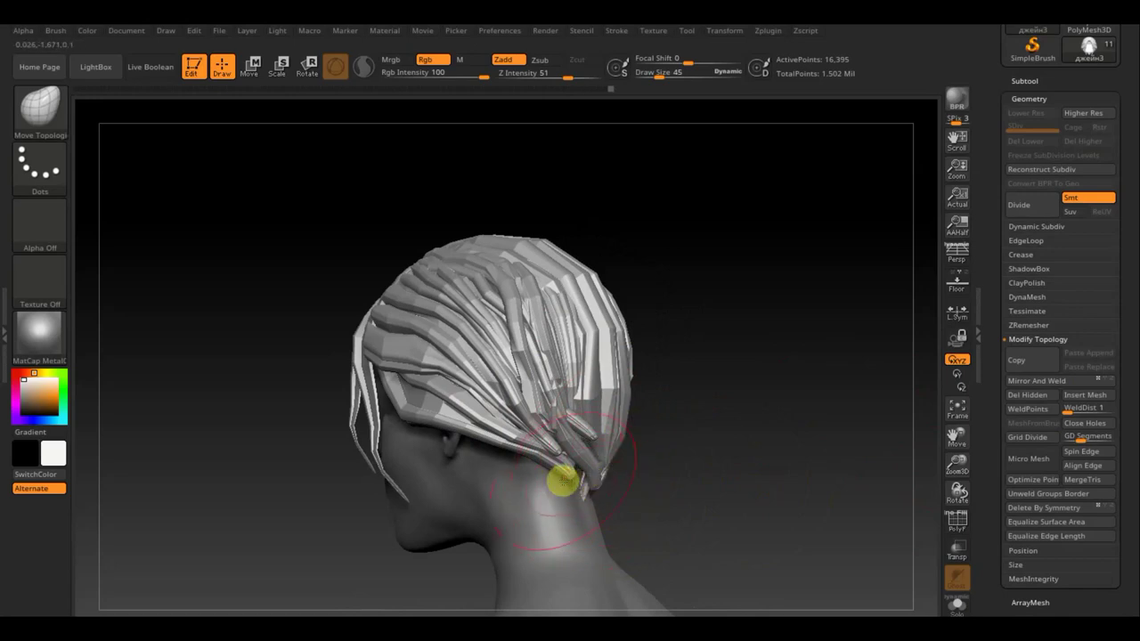
mouse_move(704, 476)
left_mouse_down()
mouse_move(646, 486)
mouse_move(660, 478)
left_mouse_up()
left_click_drag(401, 478, 313, 490)
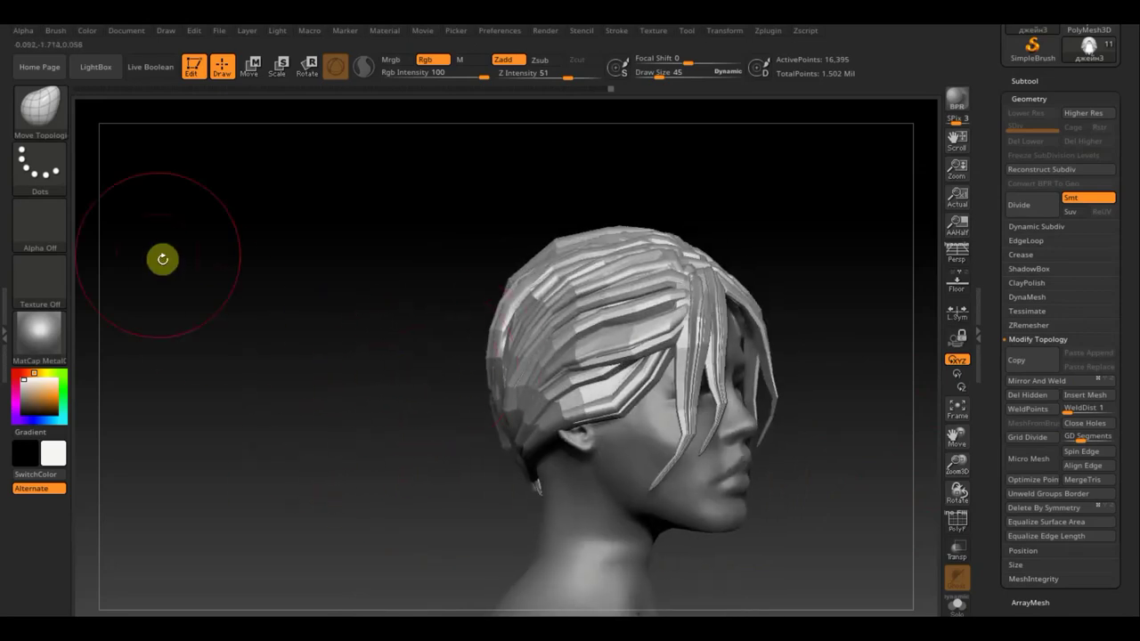
Step: Load the XMD_Hair_Curls&Braids.zbp preset from disk through the Brush palette
left_click(39, 105)
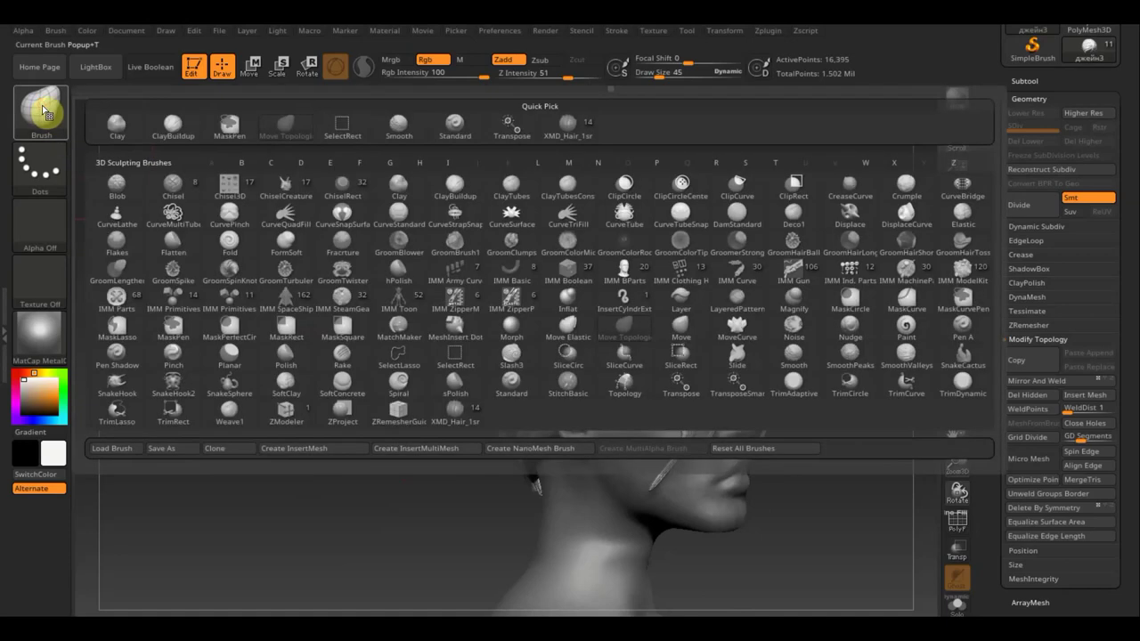
left_click(115, 449)
left_click(221, 290)
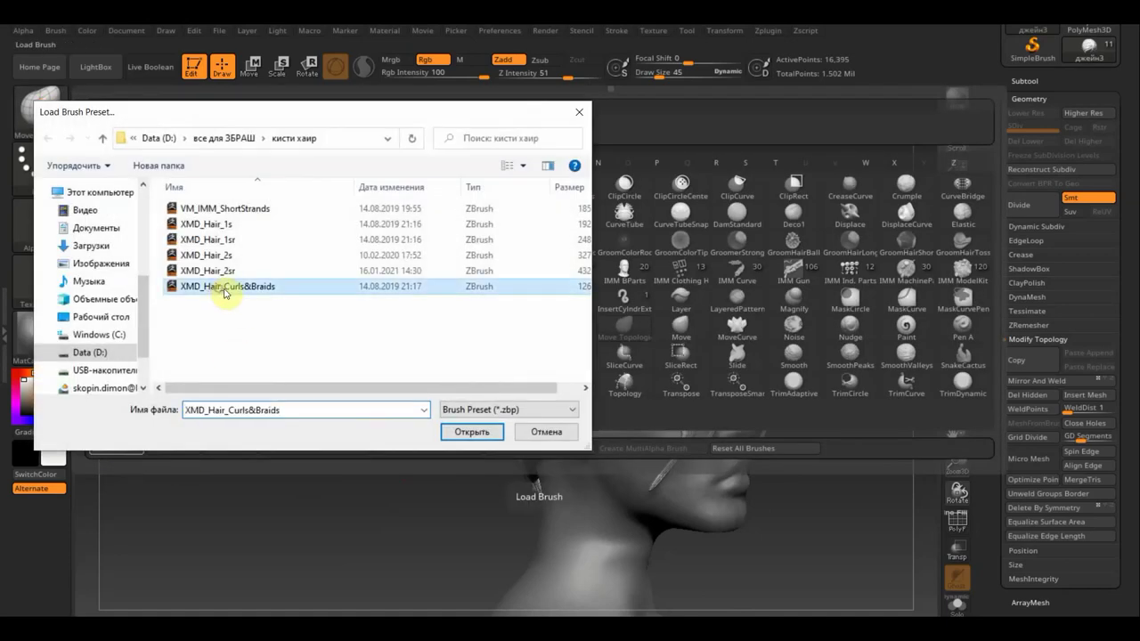
left_click(471, 432)
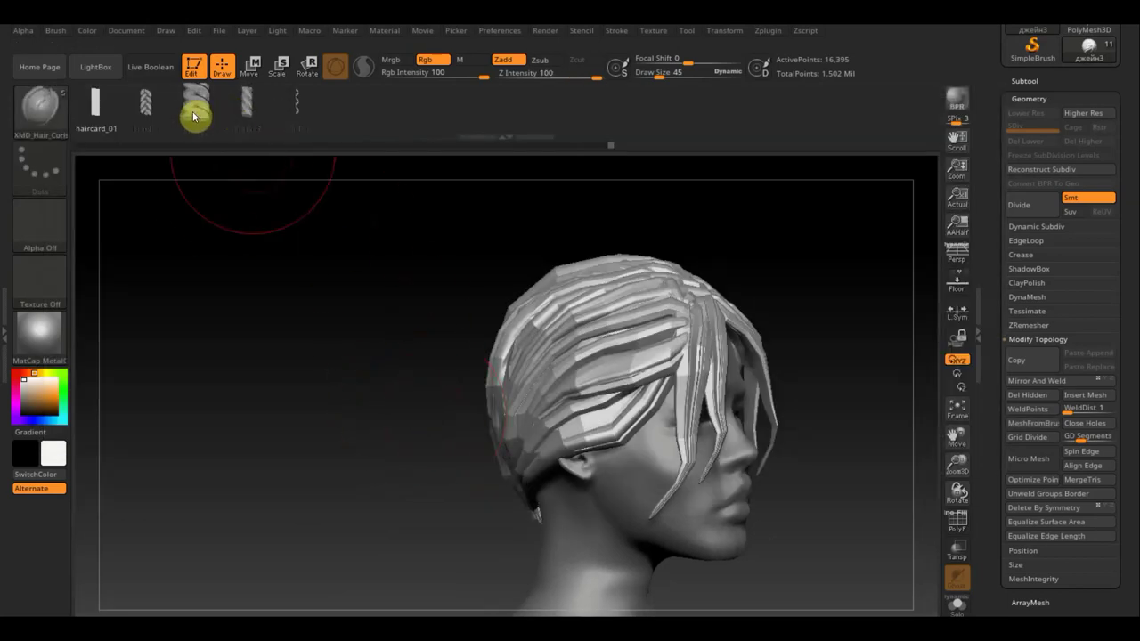
Step: Test a haircard_01 strip hanging from the nape, then undo it
mouse_move(330, 306)
left_mouse_down()
mouse_move(346, 311)
mouse_move(342, 323)
mouse_move(389, 402)
left_mouse_up()
left_click_drag(415, 483, 390, 311, "alt")
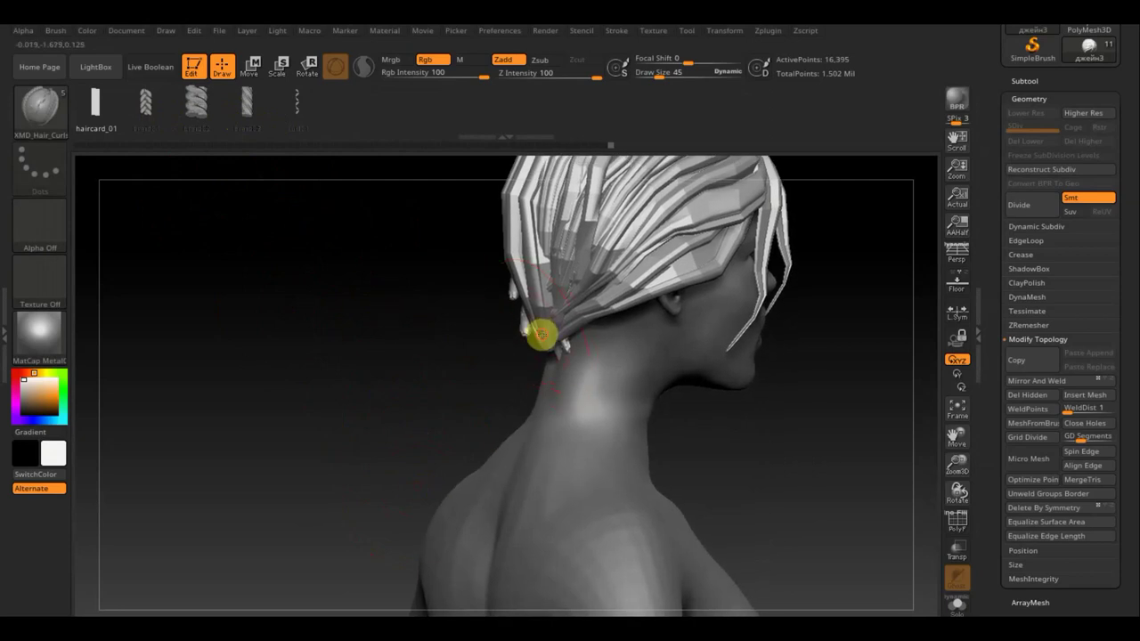
left_click_drag(357, 533, 359, 529)
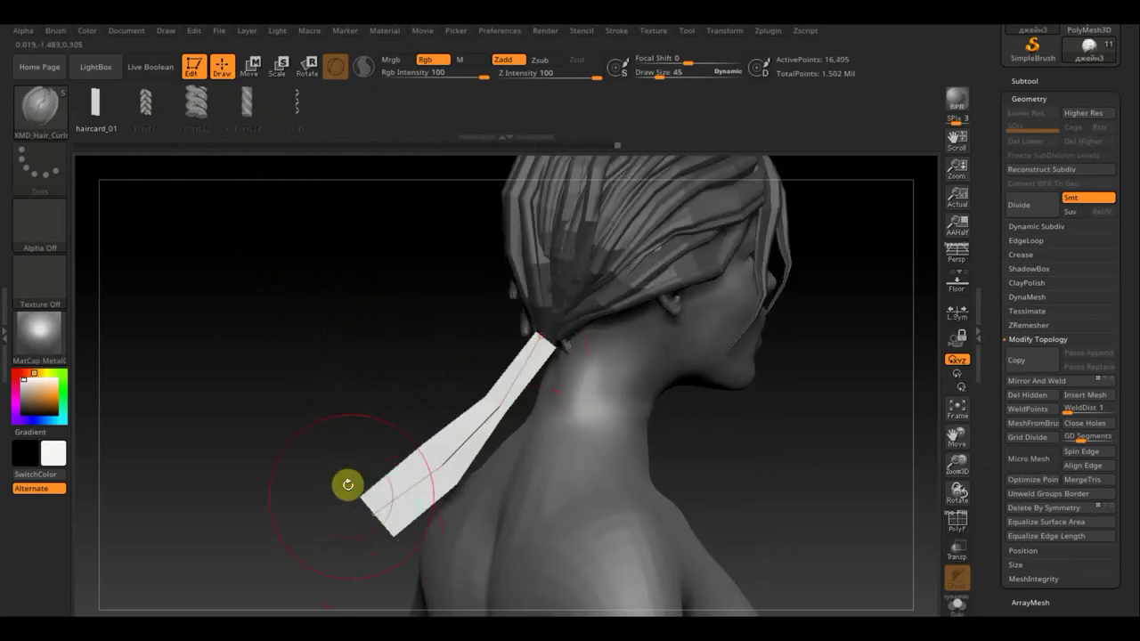
mouse_move(347, 484)
left_mouse_down()
mouse_move(359, 453)
mouse_move(413, 465)
left_mouse_up()
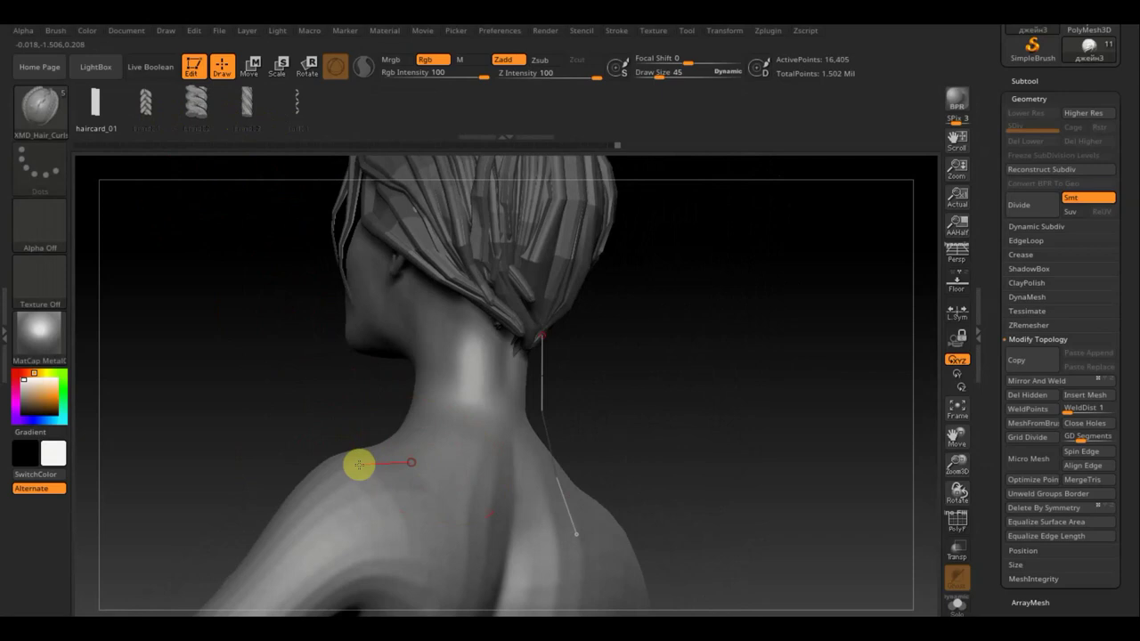
left_click_drag(326, 446, 261, 423)
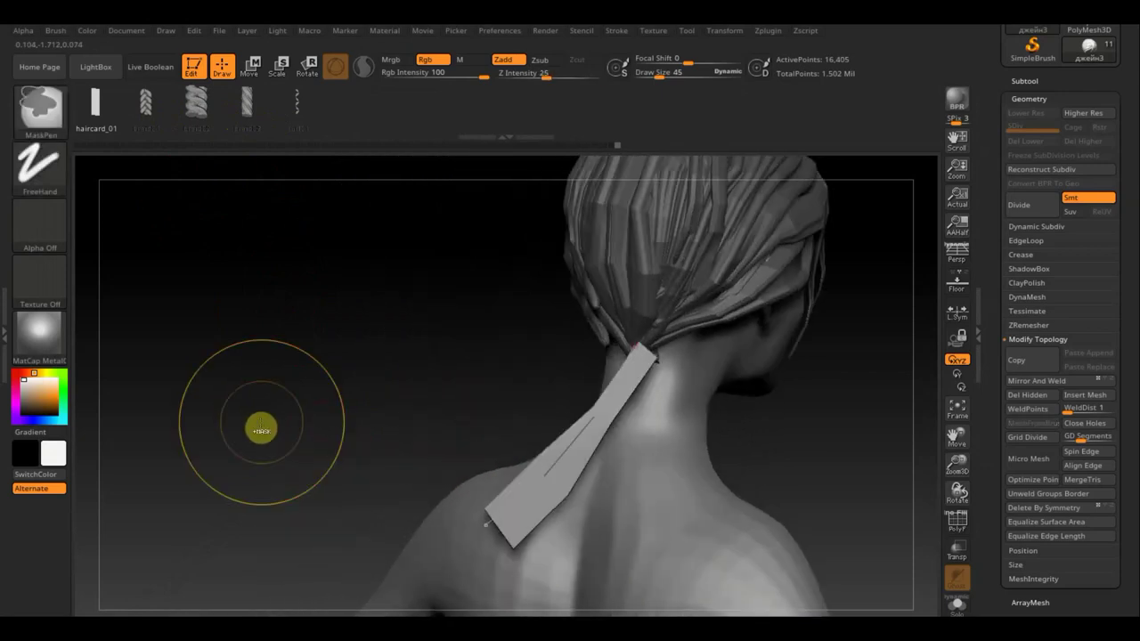
key("ctrl+z")
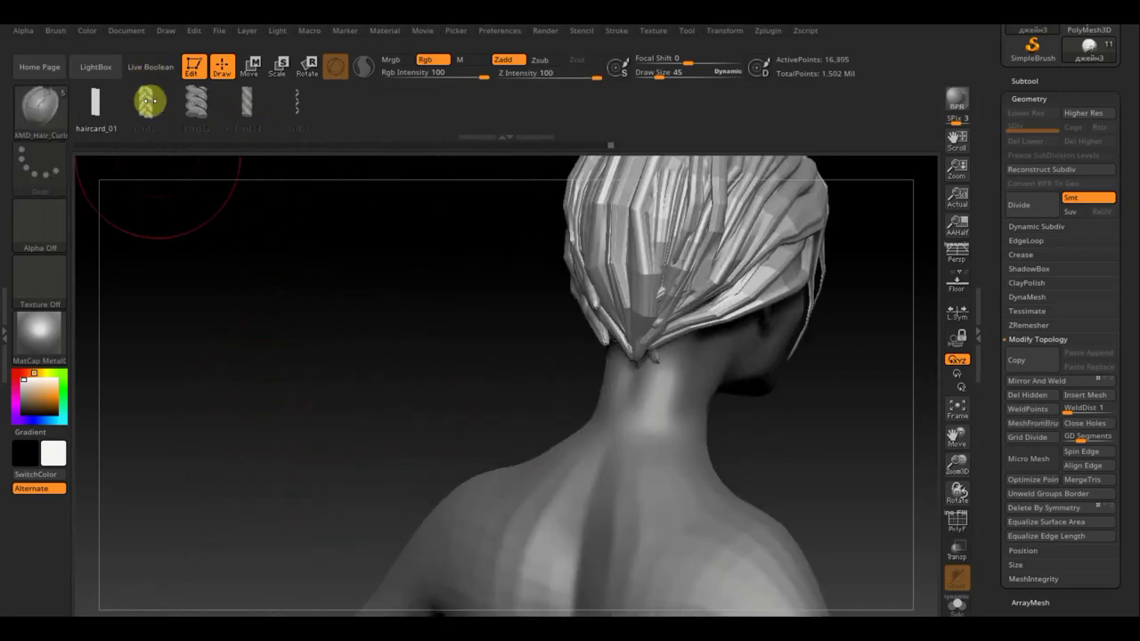
Step: Draw a test braid01 braid from the nape toward the shoulder, then undo it
left_click_drag(275, 234, 277, 264)
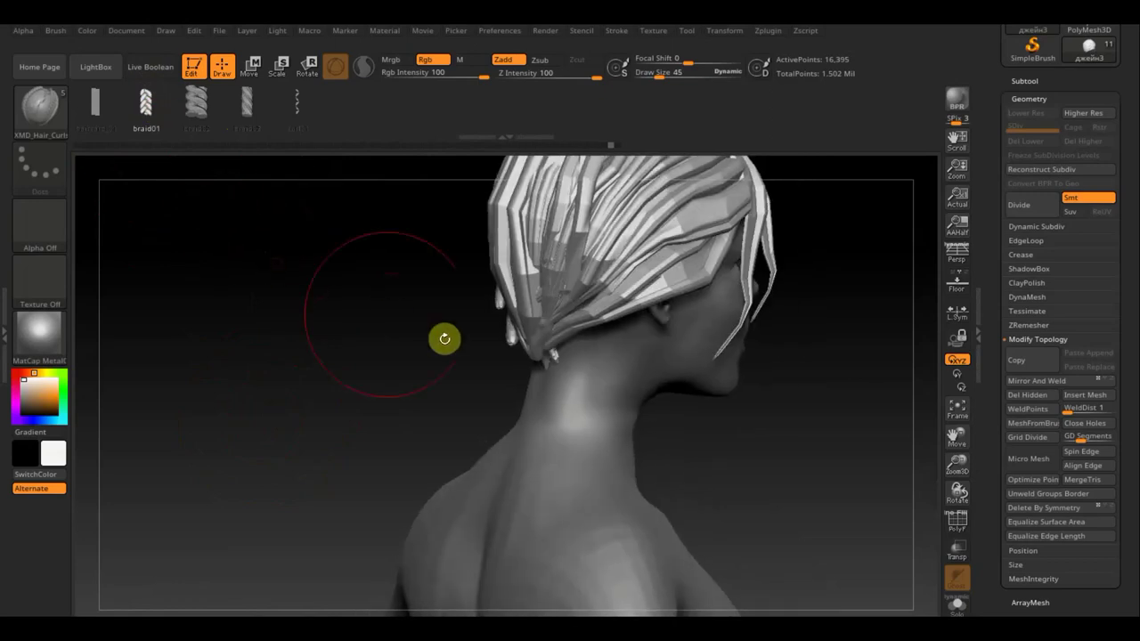
left_click_drag(529, 353, 423, 437)
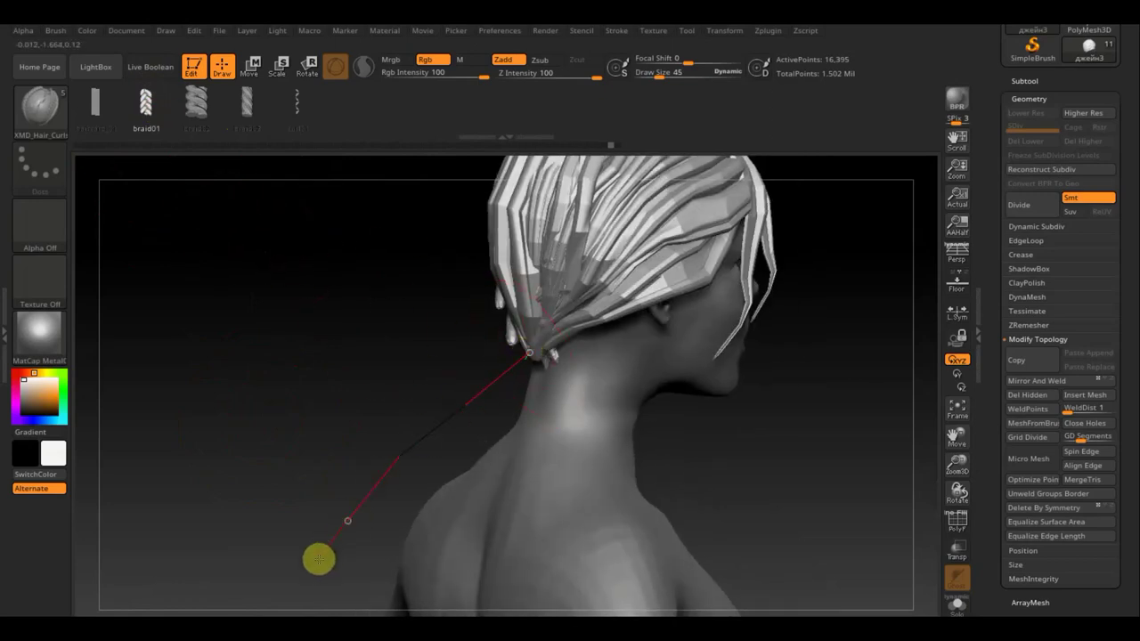
left_click_drag(318, 560, 321, 557)
key("ctrl")
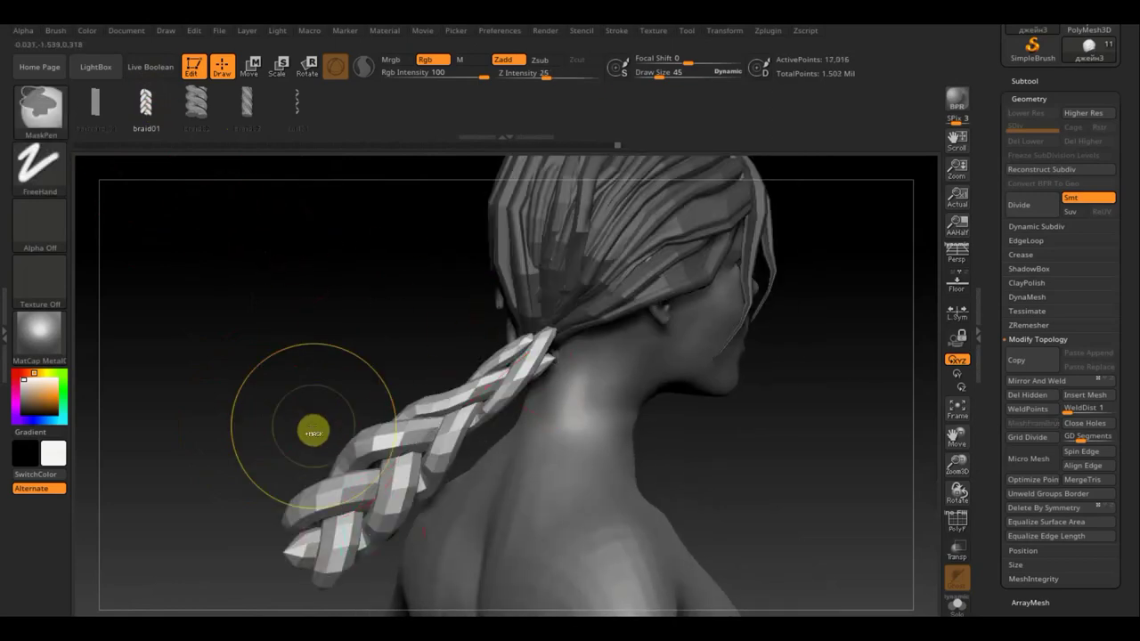
key("ctrl+z")
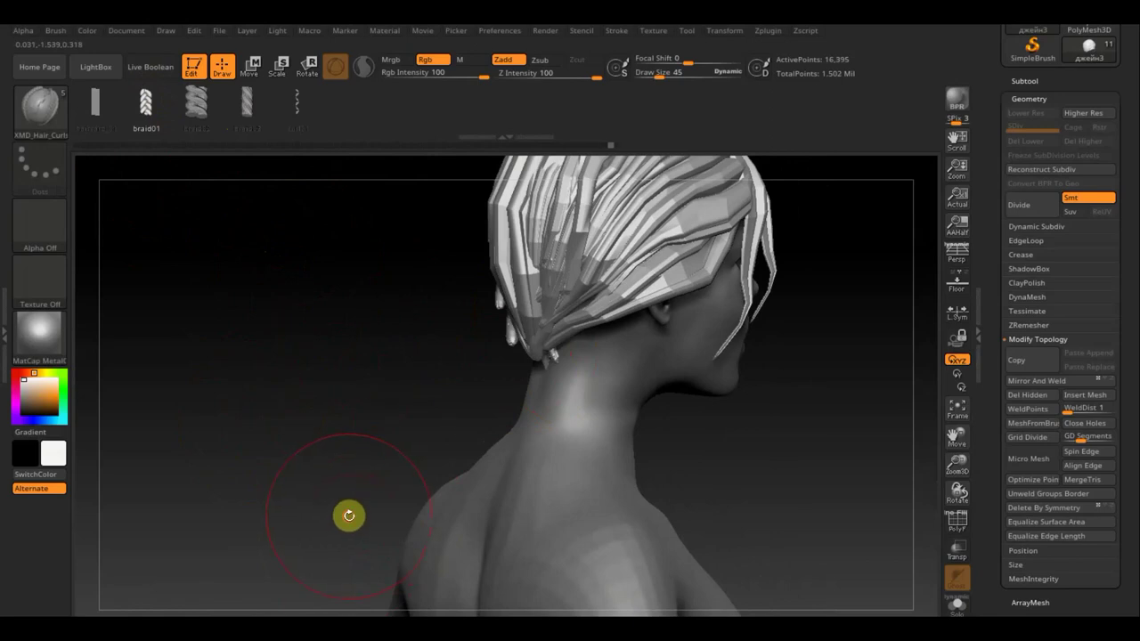
left_click_drag(349, 515, 351, 501)
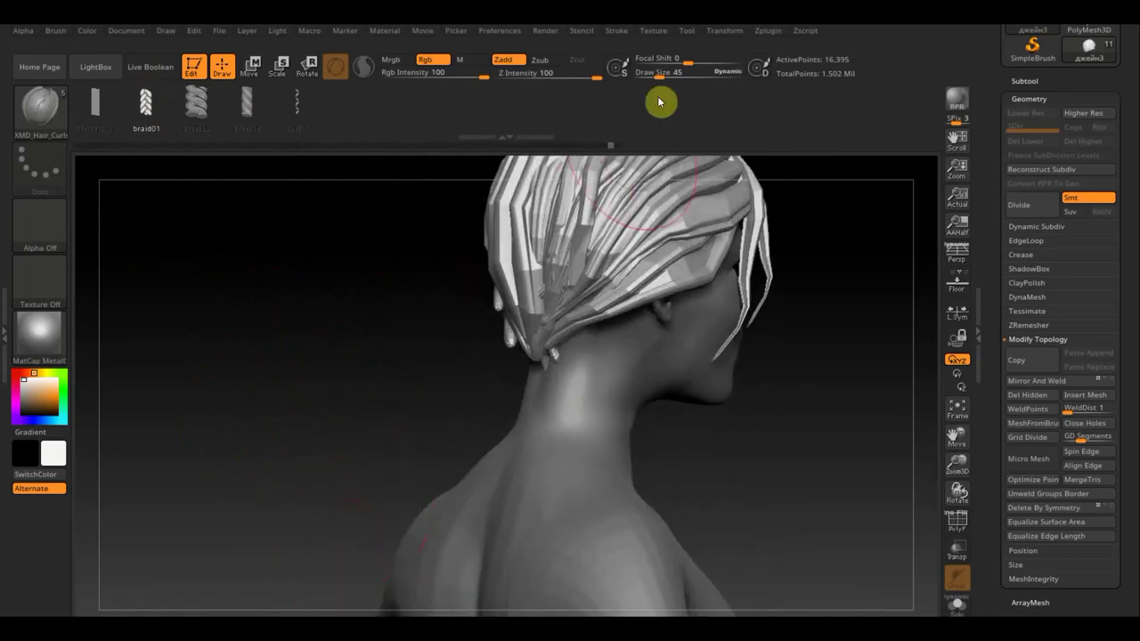
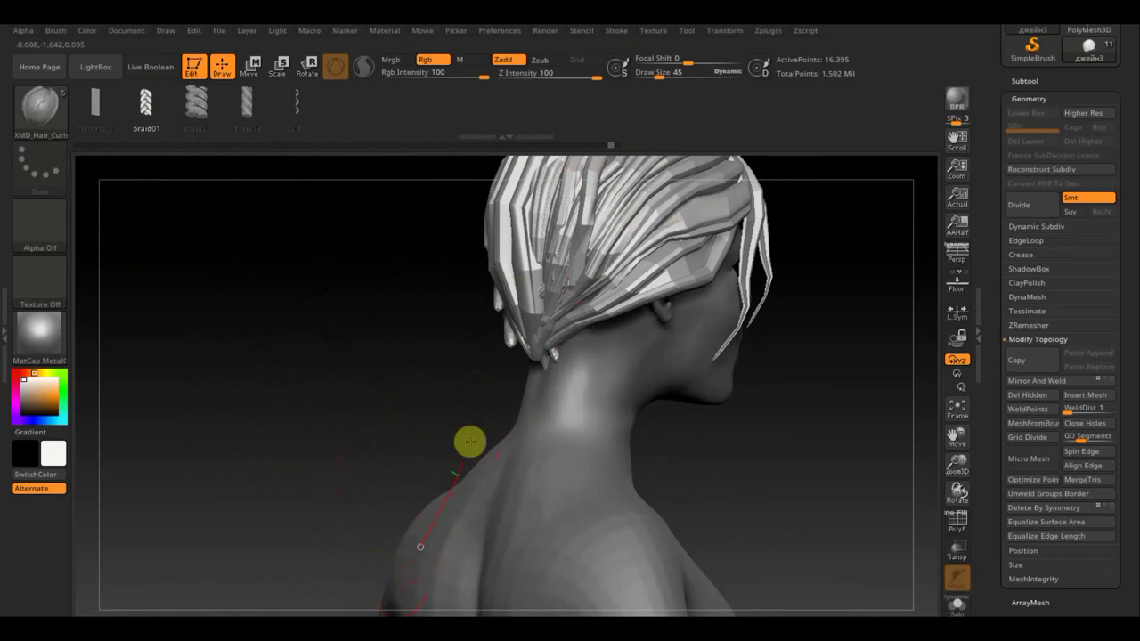
Step: Extend the braid curve up toward the hair and rebuild the braid thinner at Draw Size 21
mouse_move(470, 442)
left_mouse_down()
mouse_move(509, 362)
mouse_move(565, 395)
left_mouse_up()
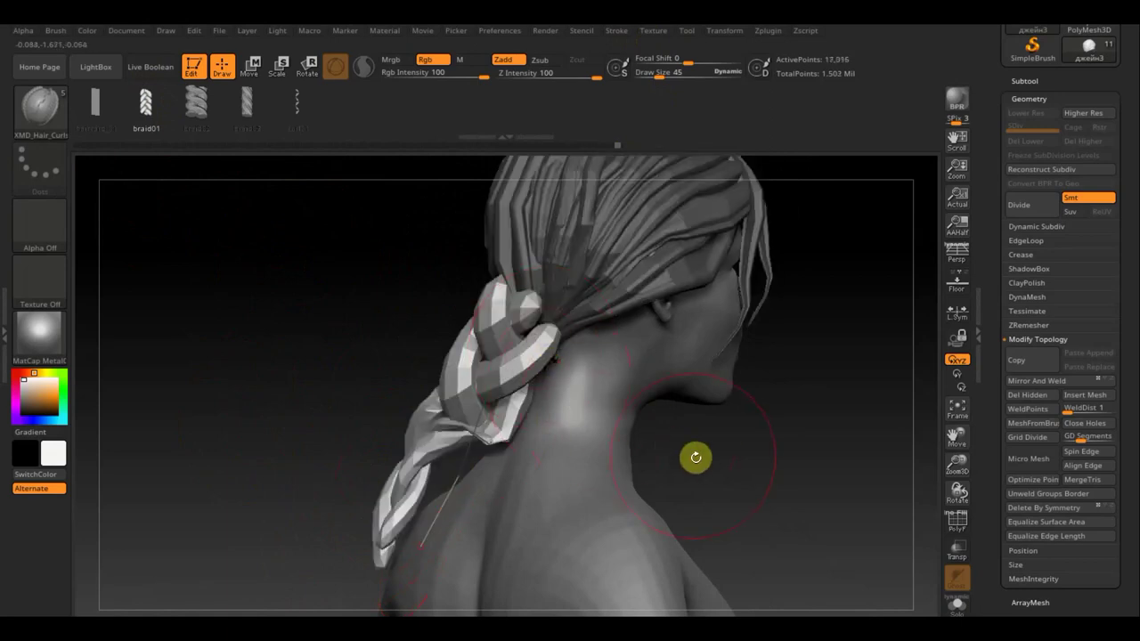
left_click_drag(695, 458, 748, 440)
left_click(661, 73)
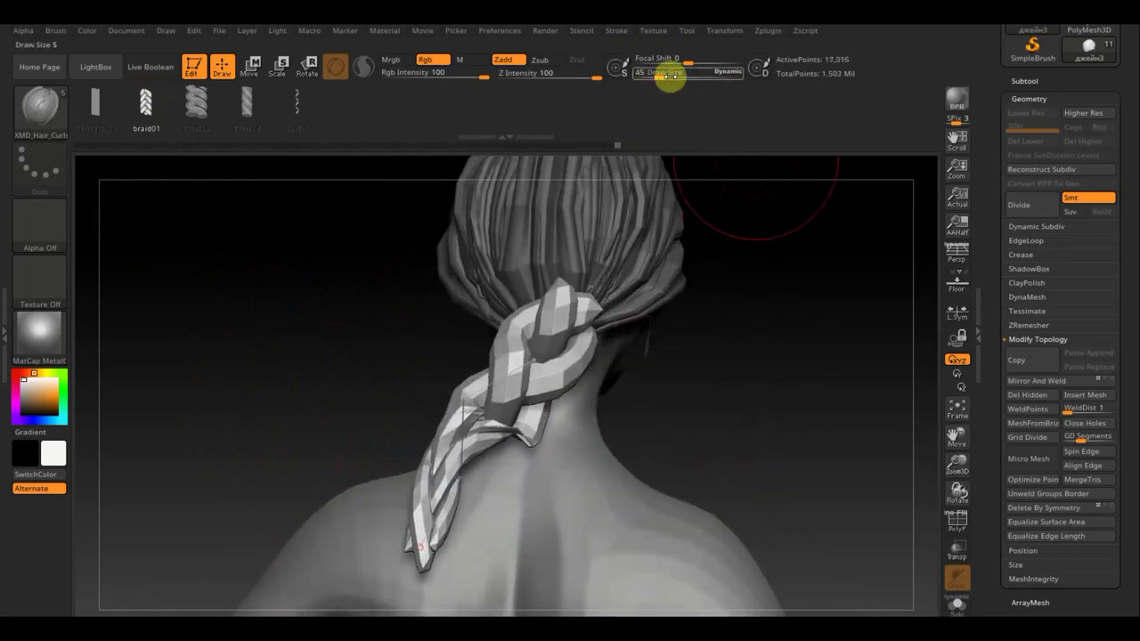
type("5")
type("21")
key("Return")
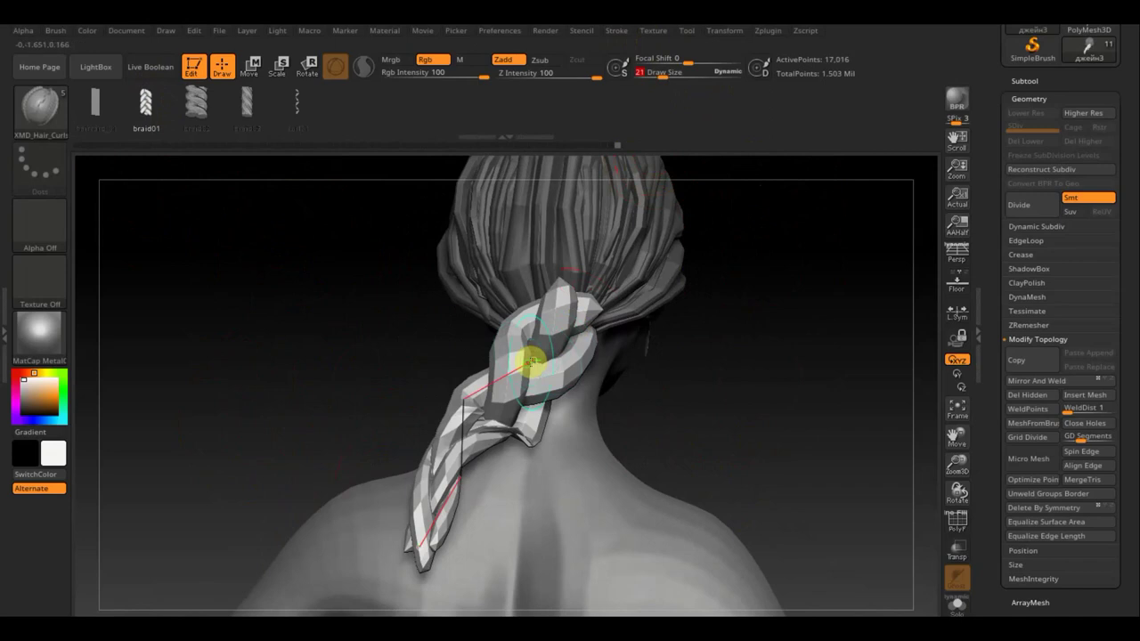
left_click(532, 360)
mouse_move(683, 382)
left_mouse_down()
mouse_move(707, 425)
mouse_move(690, 401)
left_mouse_up()
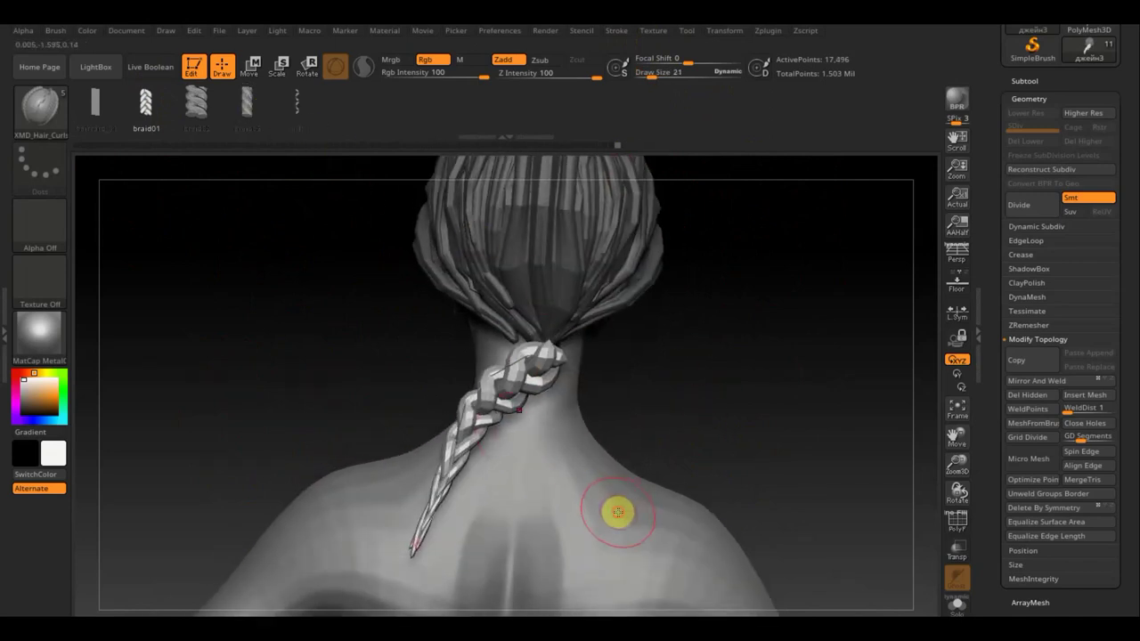
Step: With the Move gizmo, rotate the braid to hang straight down and move it up behind the ear
left_click(254, 65)
mouse_move(591, 332)
left_mouse_down()
mouse_move(576, 294)
mouse_move(627, 313)
left_mouse_up()
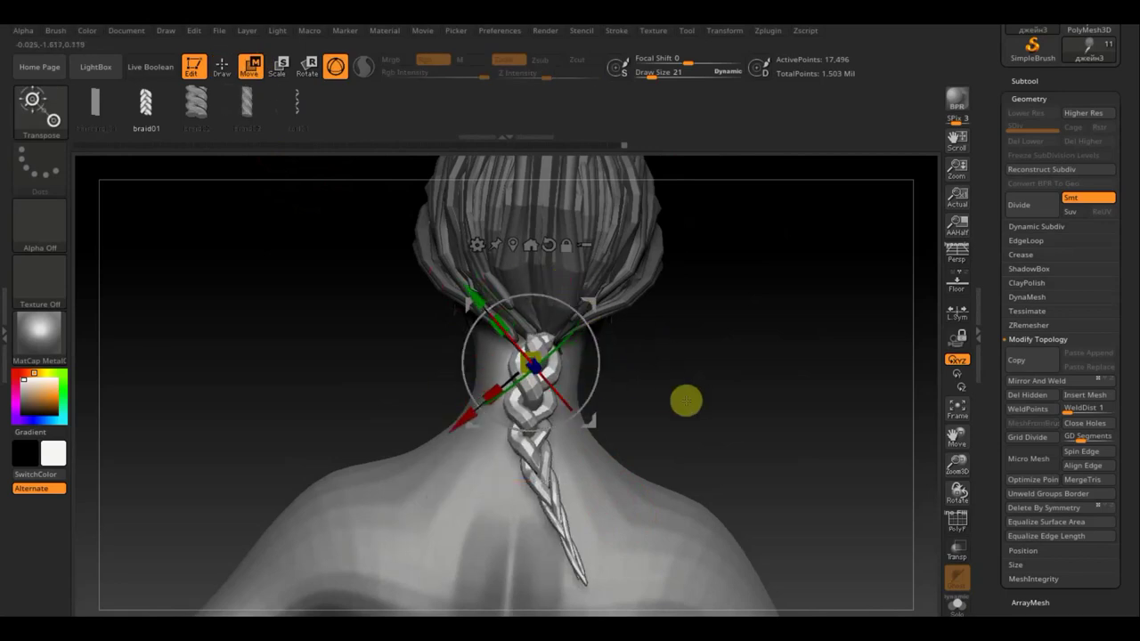
mouse_move(686, 401)
left_mouse_down()
mouse_move(541, 382)
mouse_move(509, 407)
mouse_move(554, 292)
mouse_move(579, 298)
mouse_move(611, 278)
mouse_move(604, 268)
left_mouse_up()
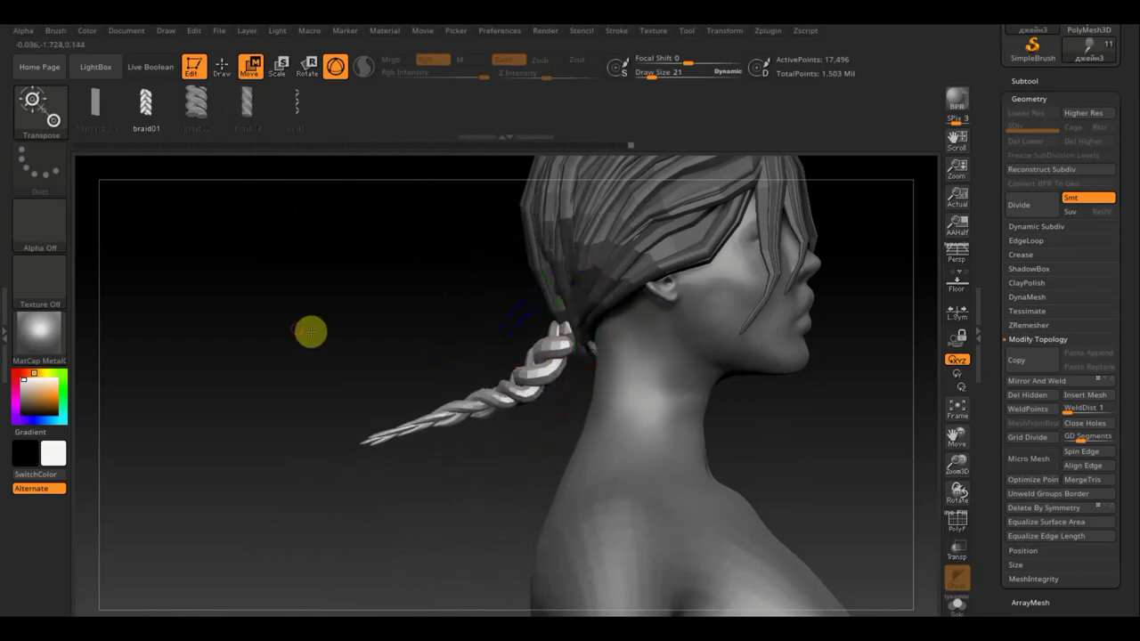
left_click_drag(308, 330, 473, 331)
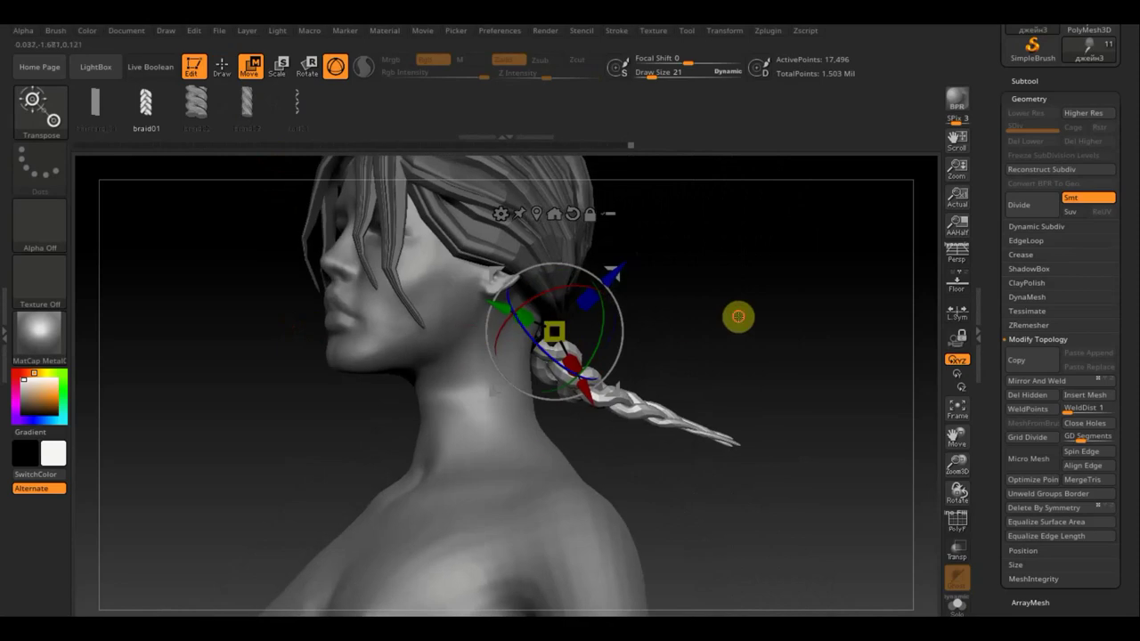
left_click_drag(738, 316, 539, 400)
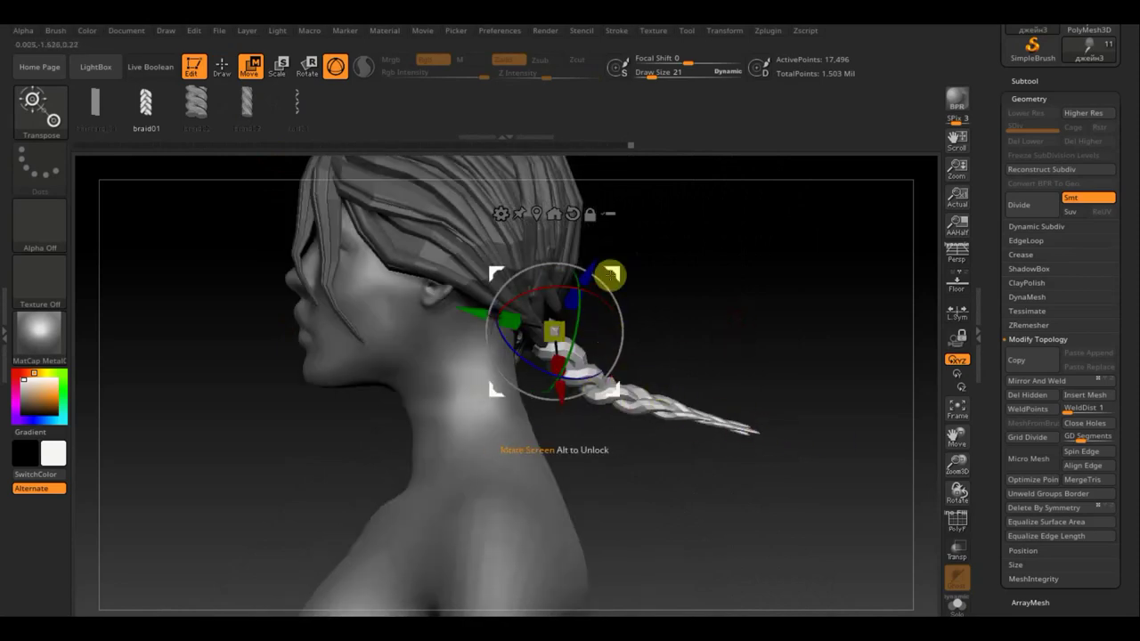
mouse_move(609, 275)
left_mouse_down()
mouse_move(618, 247)
mouse_move(653, 267)
left_mouse_up()
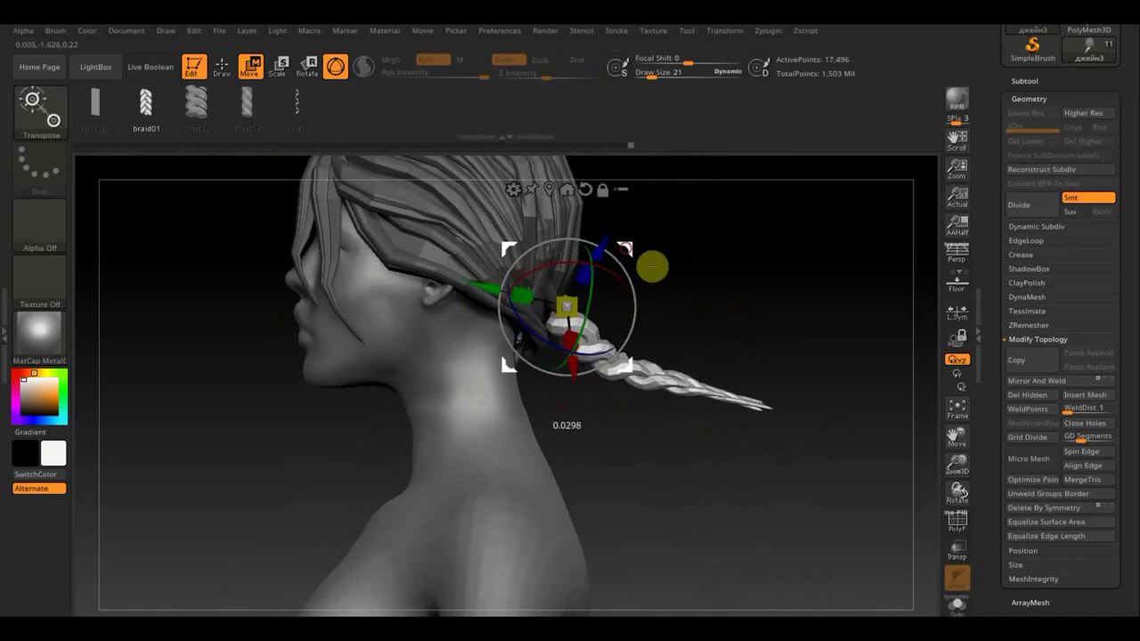
Step: Rotate the braid about 19.7 degrees from the back view, then return to Draw mode
mouse_move(747, 318)
left_mouse_down()
mouse_move(687, 333)
mouse_move(732, 341)
left_mouse_up()
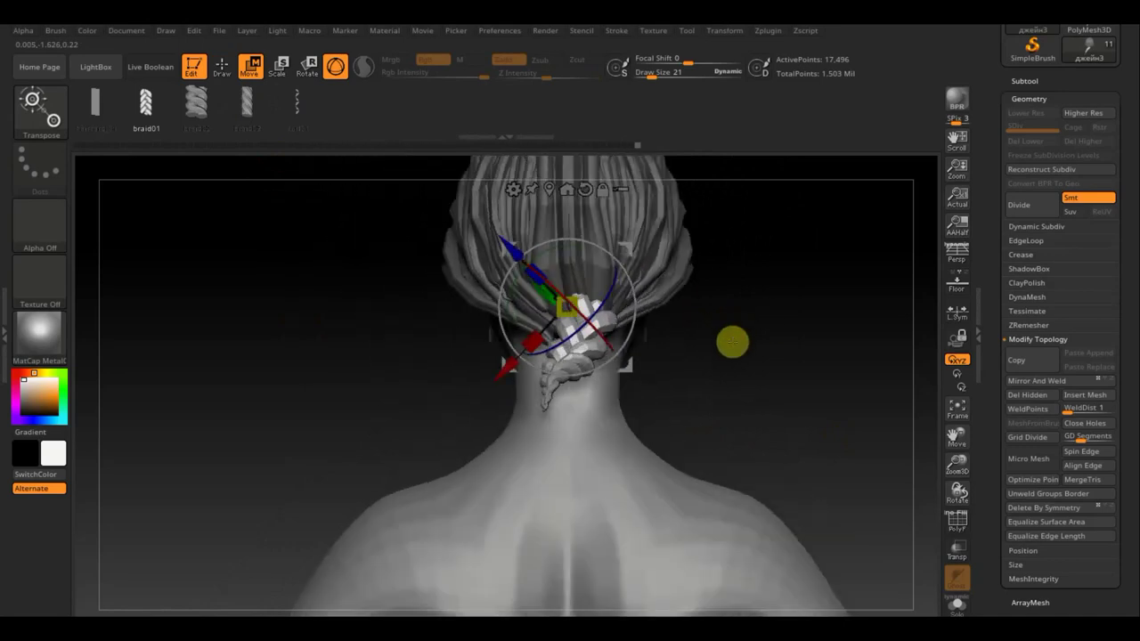
mouse_move(644, 303)
left_mouse_down()
mouse_move(632, 297)
mouse_move(624, 246)
mouse_move(606, 264)
left_mouse_up()
mouse_move(794, 357)
left_mouse_down()
mouse_move(881, 351)
mouse_move(858, 371)
mouse_move(888, 377)
mouse_move(861, 380)
left_mouse_up()
left_click_drag(812, 306, 807, 431, "alt")
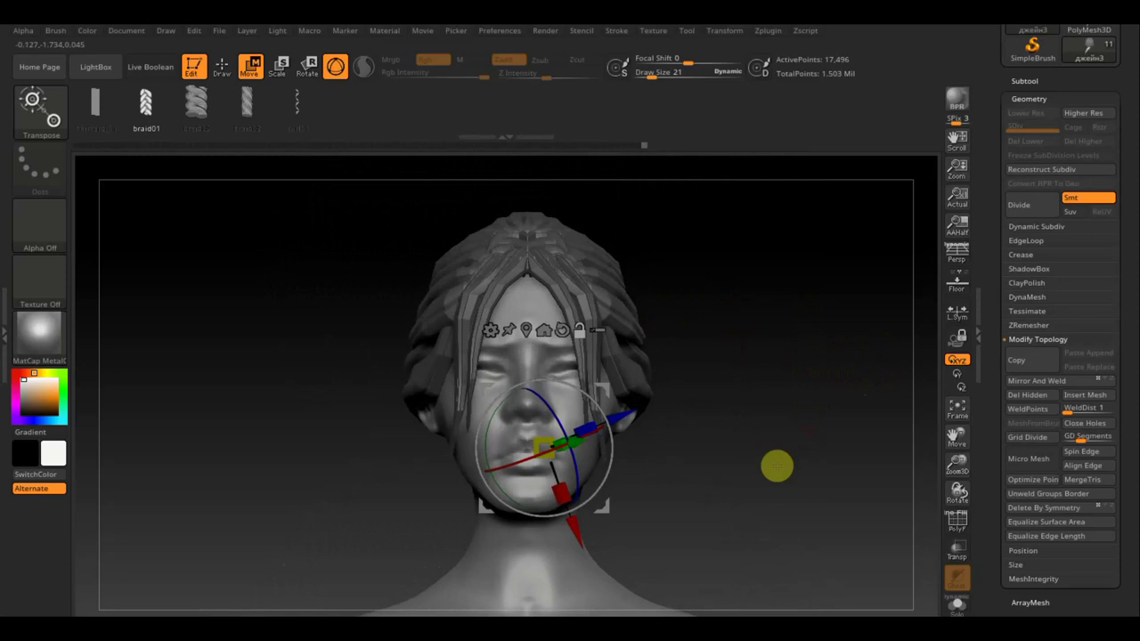
left_click(222, 66)
mouse_move(730, 305)
left_mouse_down()
mouse_move(793, 338)
mouse_move(789, 387)
left_mouse_up()
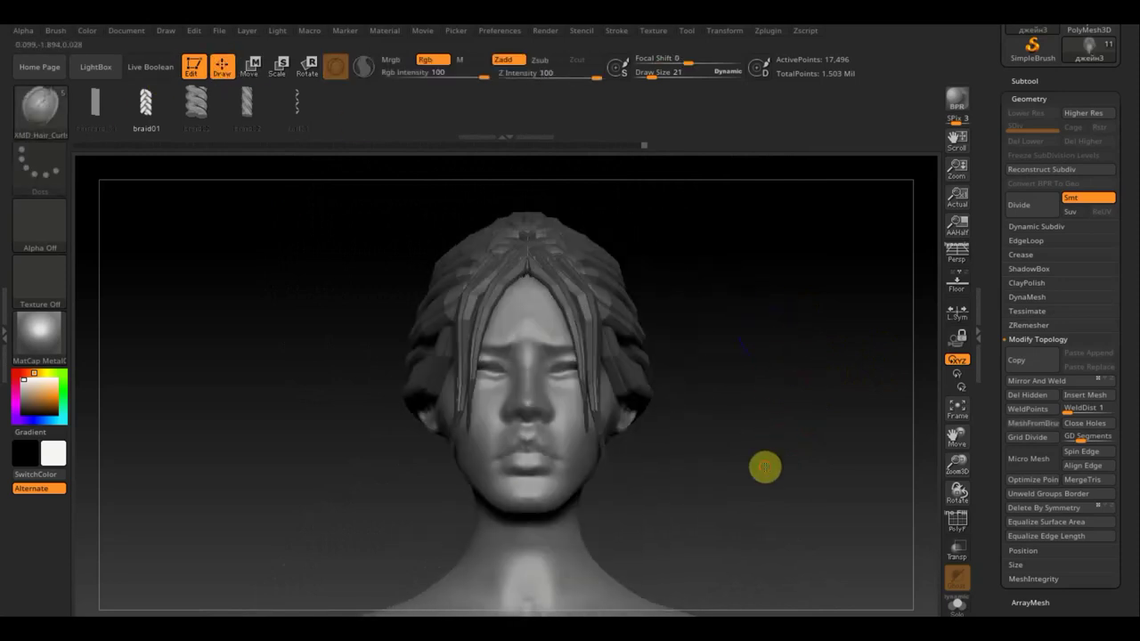
Step: Make the clothing subtool visible and inspect the braid around the full figure
mouse_move(765, 467)
left_mouse_down("alt")
mouse_move(723, 294)
mouse_move(705, 422)
mouse_move(667, 232)
left_mouse_up("alt")
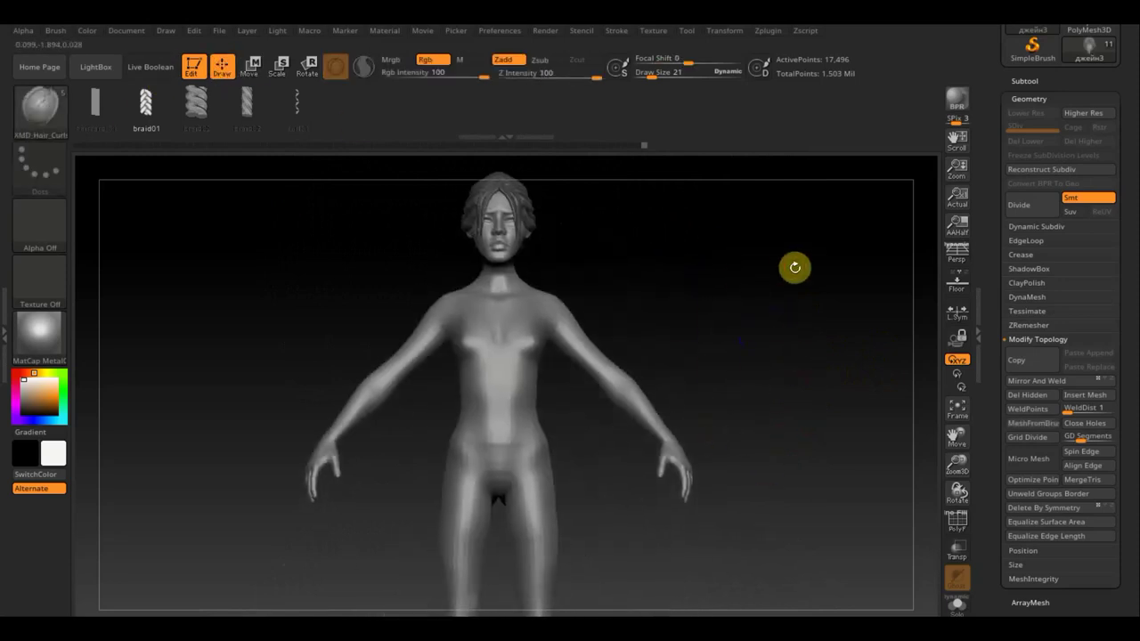
left_click(1029, 80)
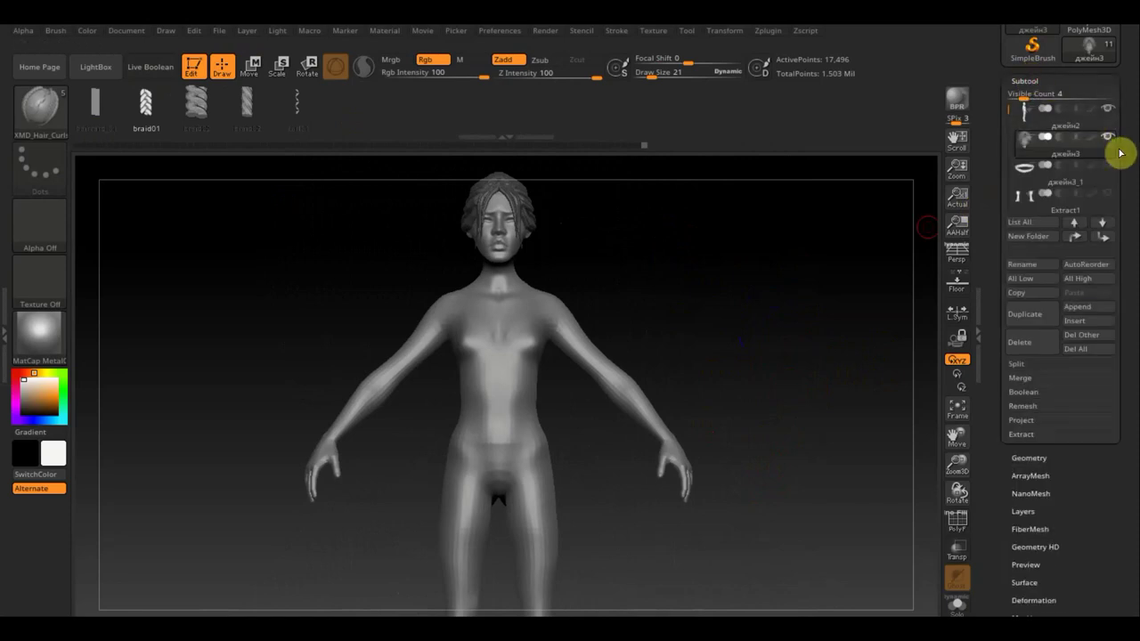
left_click(1109, 140)
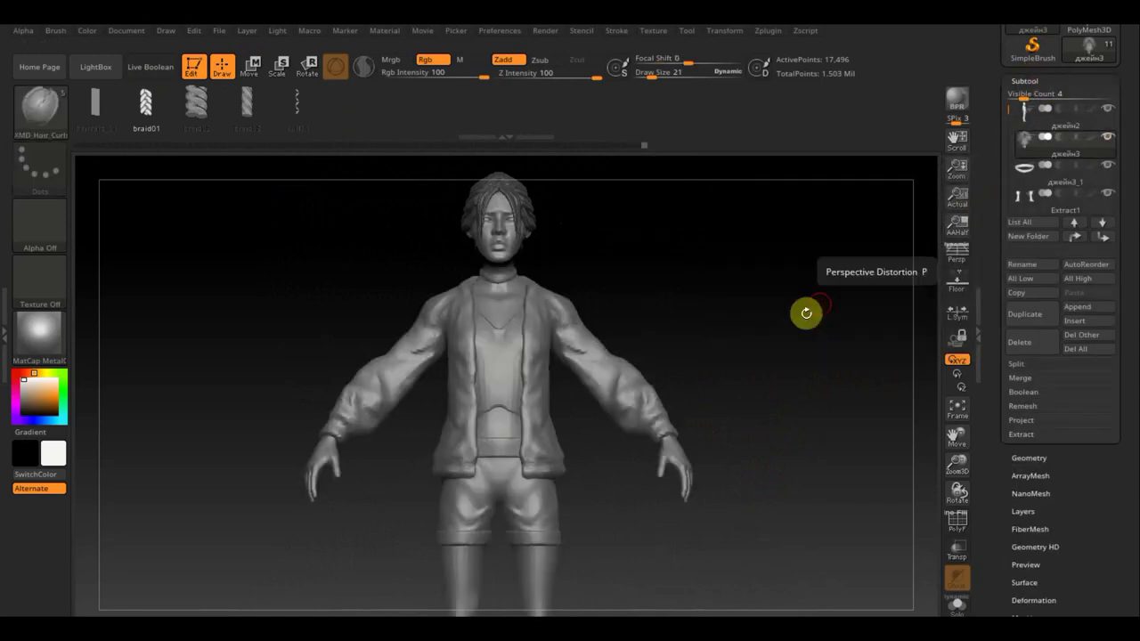
left_click_drag(802, 329, 855, 344)
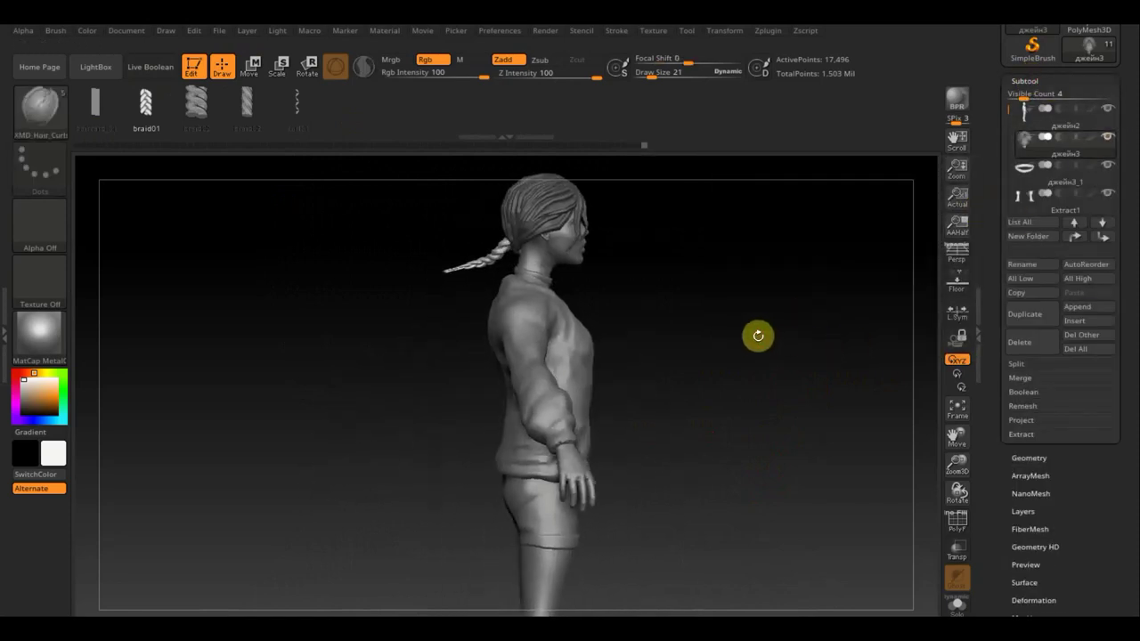
mouse_move(757, 333)
left_mouse_down()
mouse_move(763, 412)
mouse_move(674, 402)
mouse_move(698, 356)
mouse_move(767, 500)
left_mouse_up()
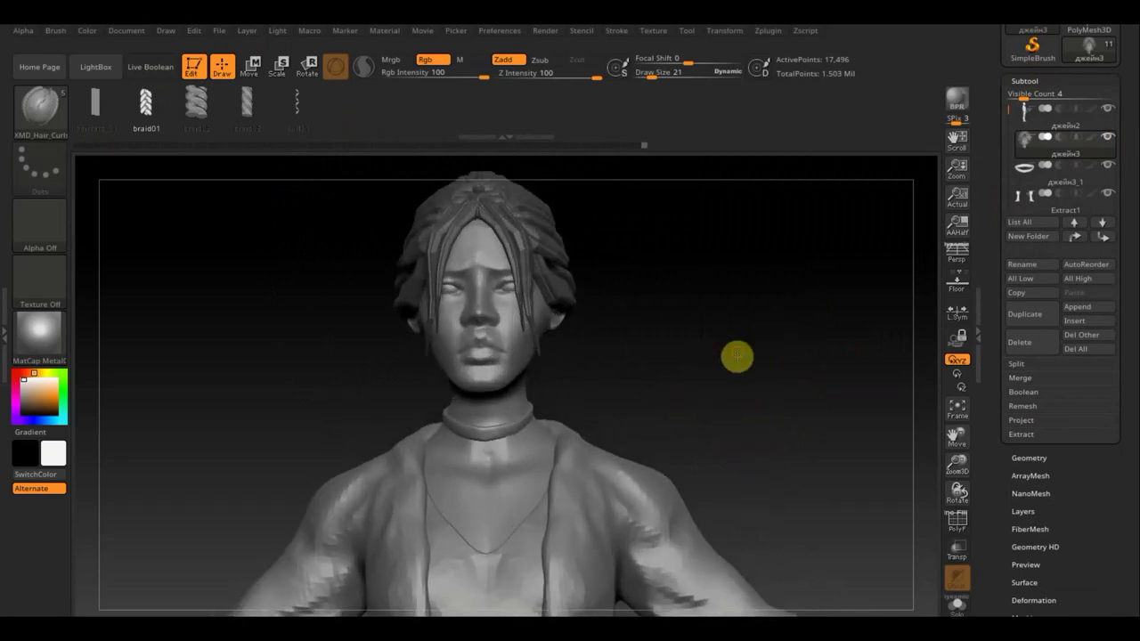
mouse_move(736, 357)
left_mouse_down()
mouse_move(756, 412)
mouse_move(839, 395)
mouse_move(629, 412)
mouse_move(550, 375)
left_mouse_up()
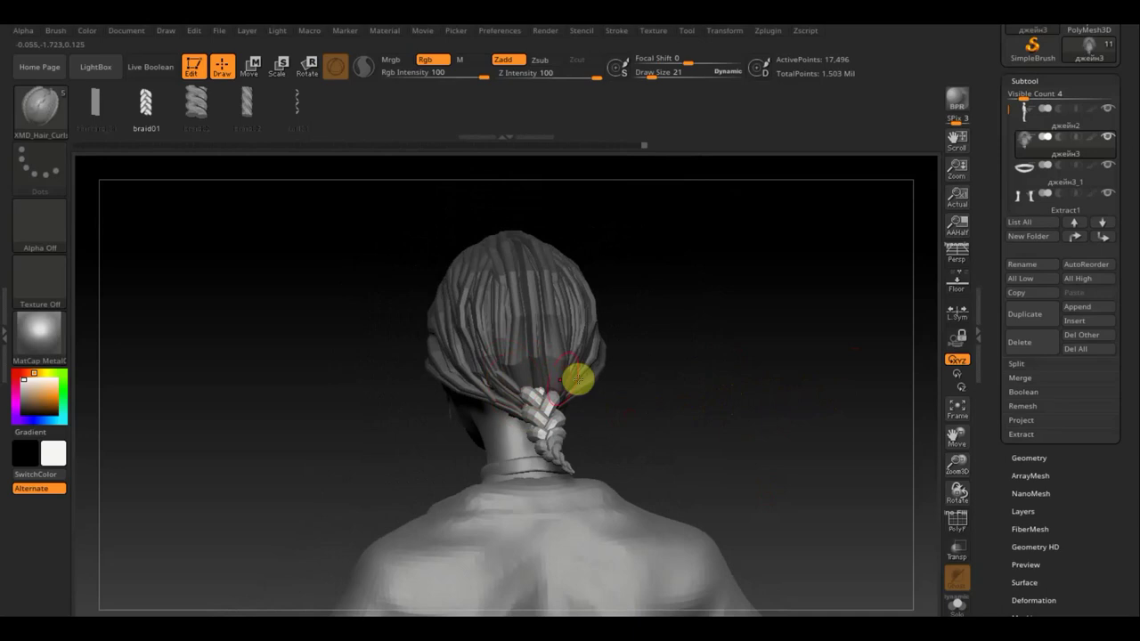
mouse_move(685, 414)
left_mouse_down()
mouse_move(733, 418)
mouse_move(558, 382)
left_mouse_up()
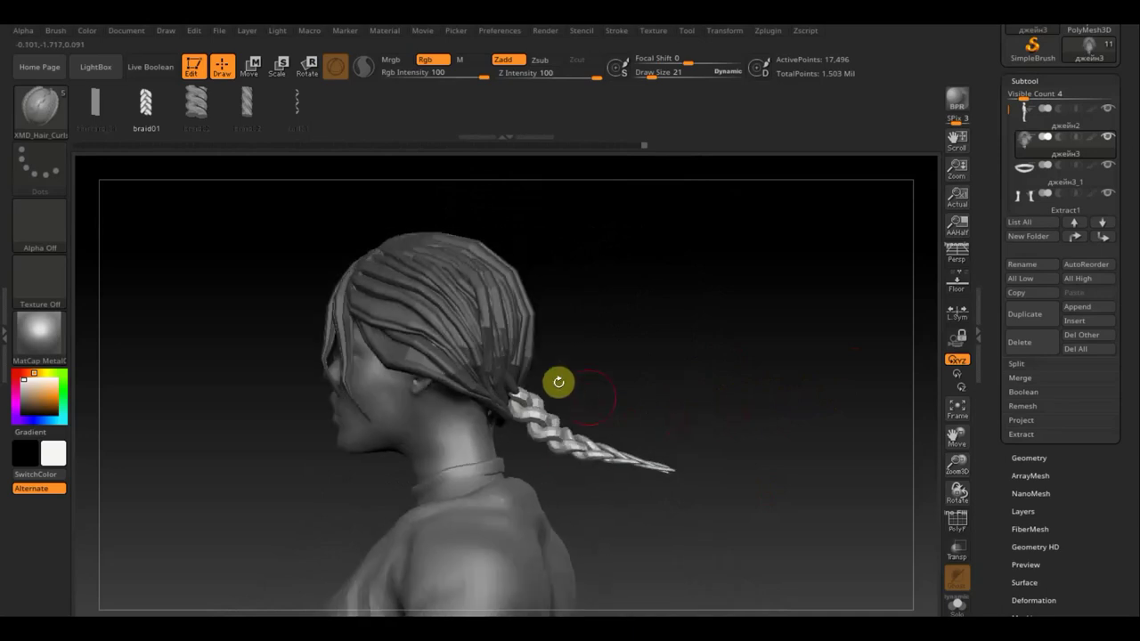
left_click_drag(631, 376, 737, 380)
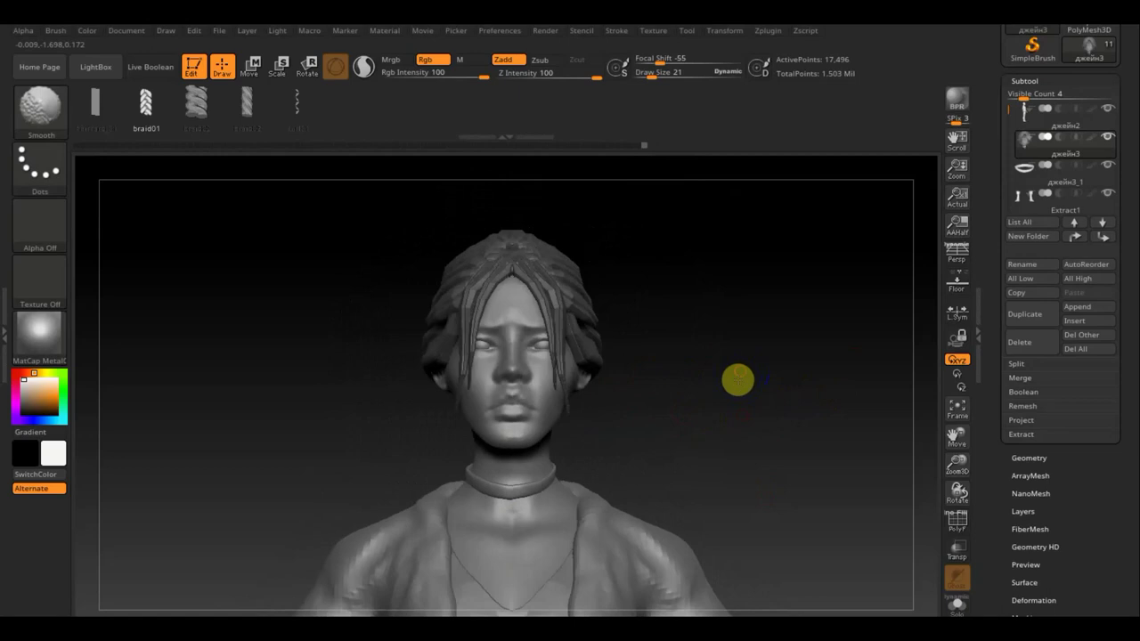
mouse_move(743, 419)
left_mouse_down("alt")
mouse_move(745, 323)
mouse_move(718, 381)
mouse_move(722, 334)
left_mouse_up("alt")
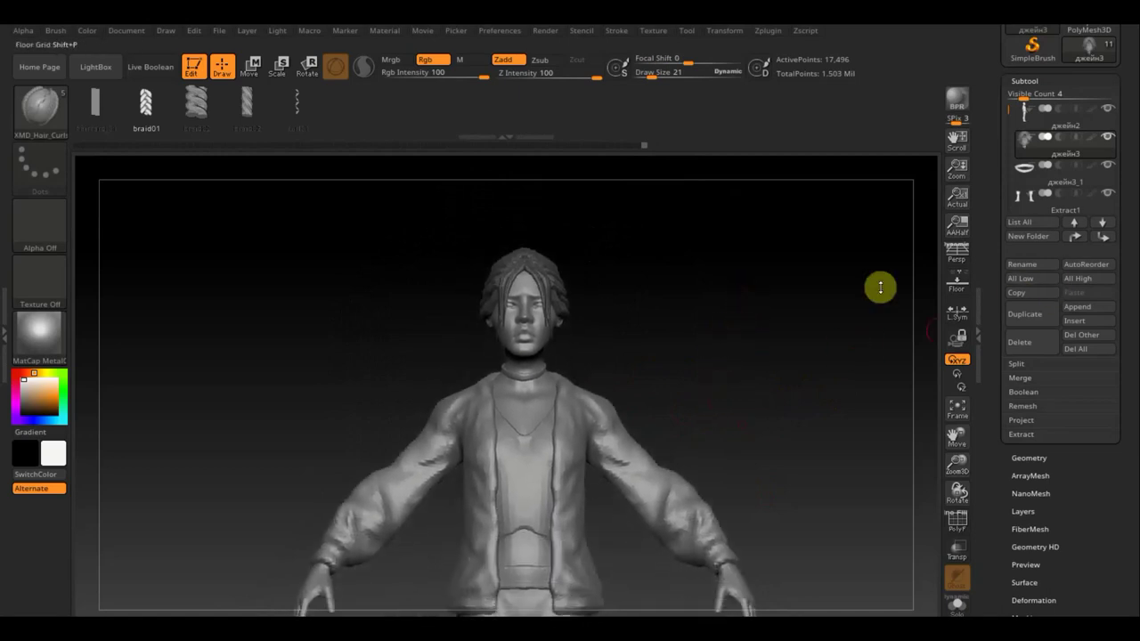
left_click(54, 116)
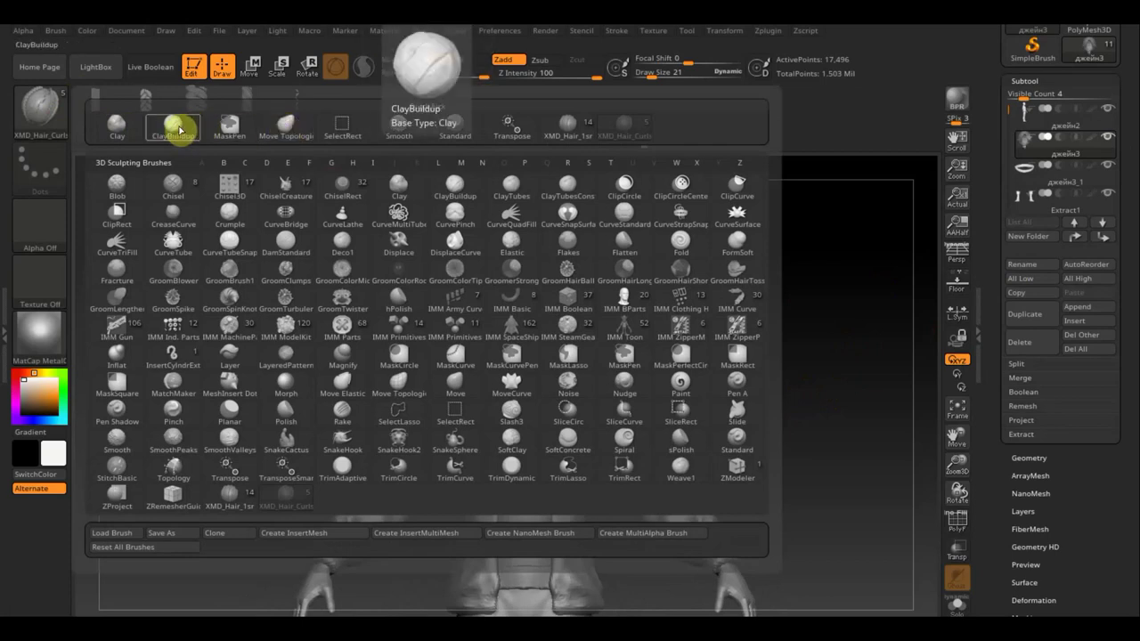
Step: Choose the ClayBuildup brush, append a Sphere3D subtool, and make PM3D_Sphere3D1 active
left_click(175, 125)
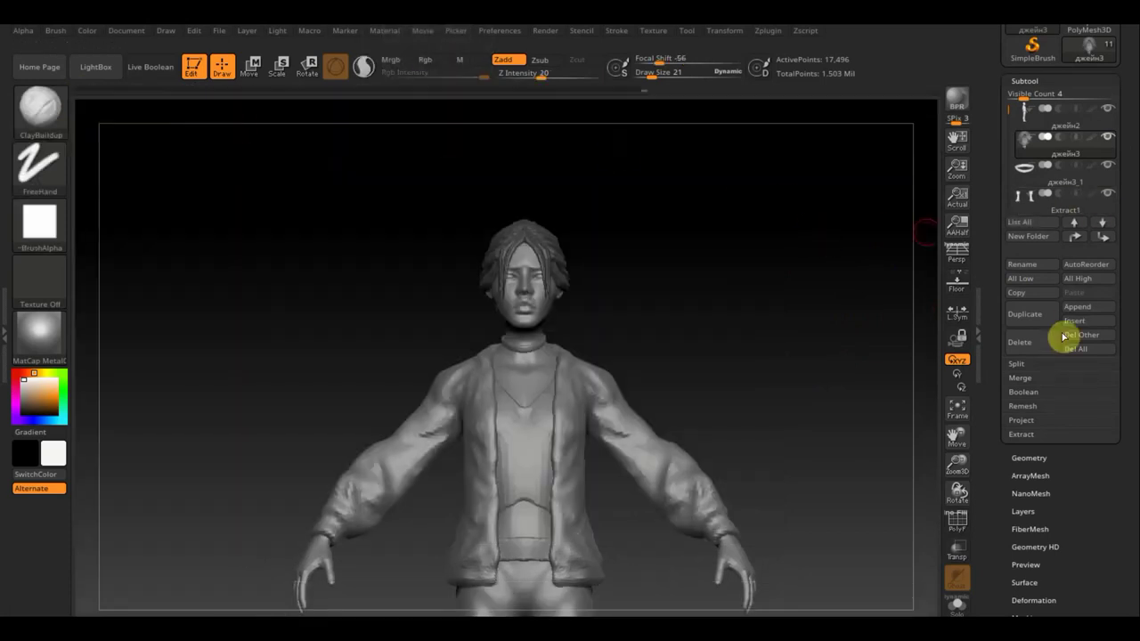
left_click(1084, 311)
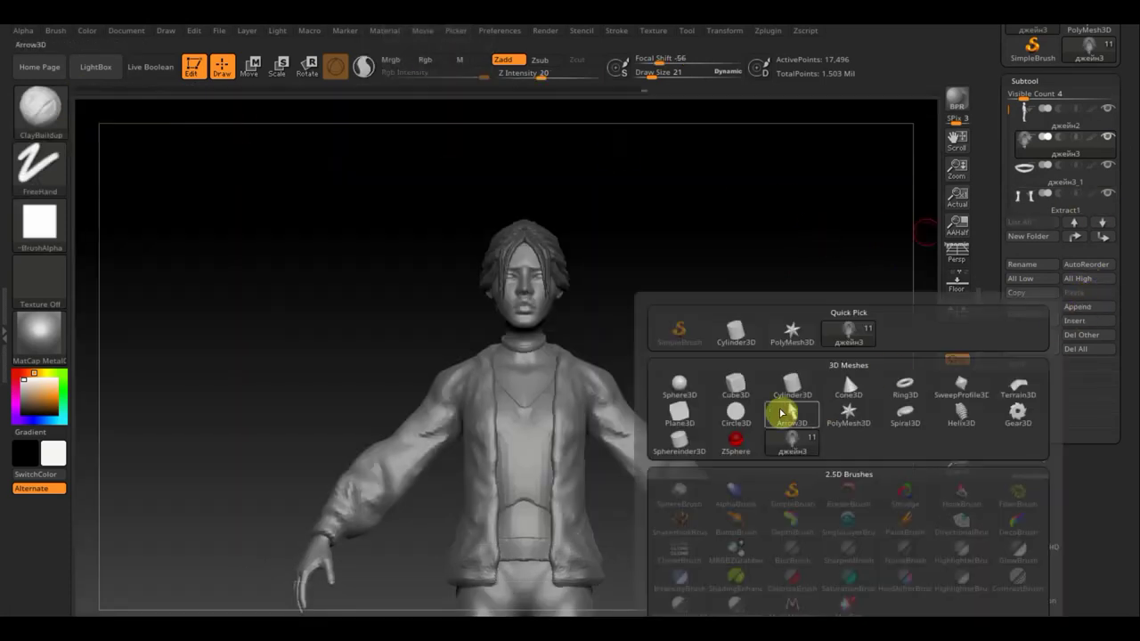
left_click(681, 387)
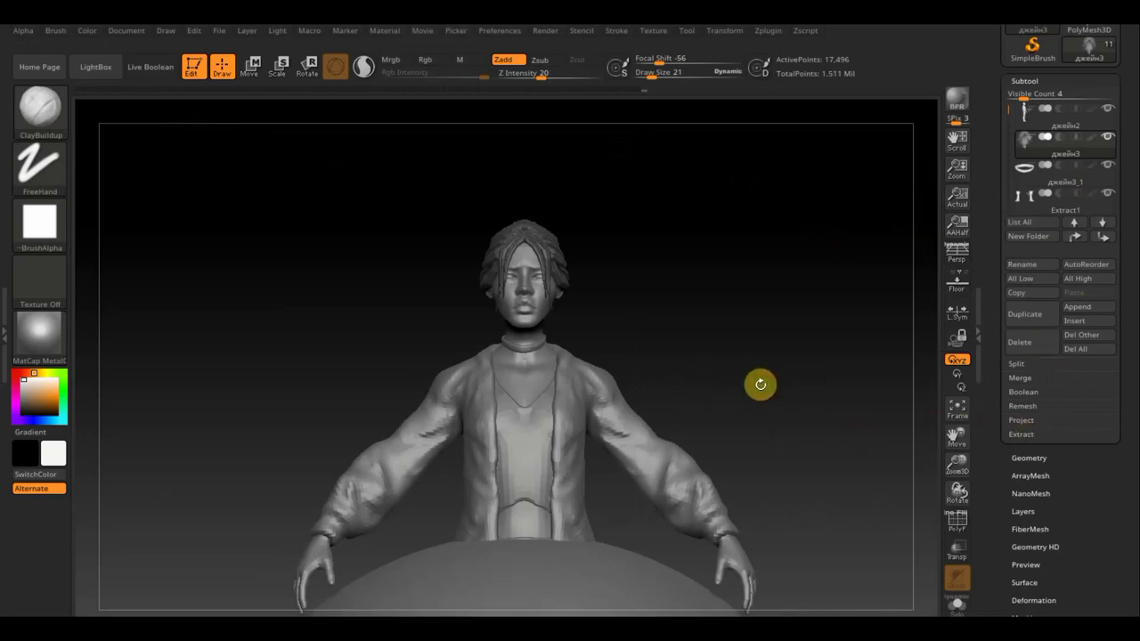
key("n")
left_click(677, 479)
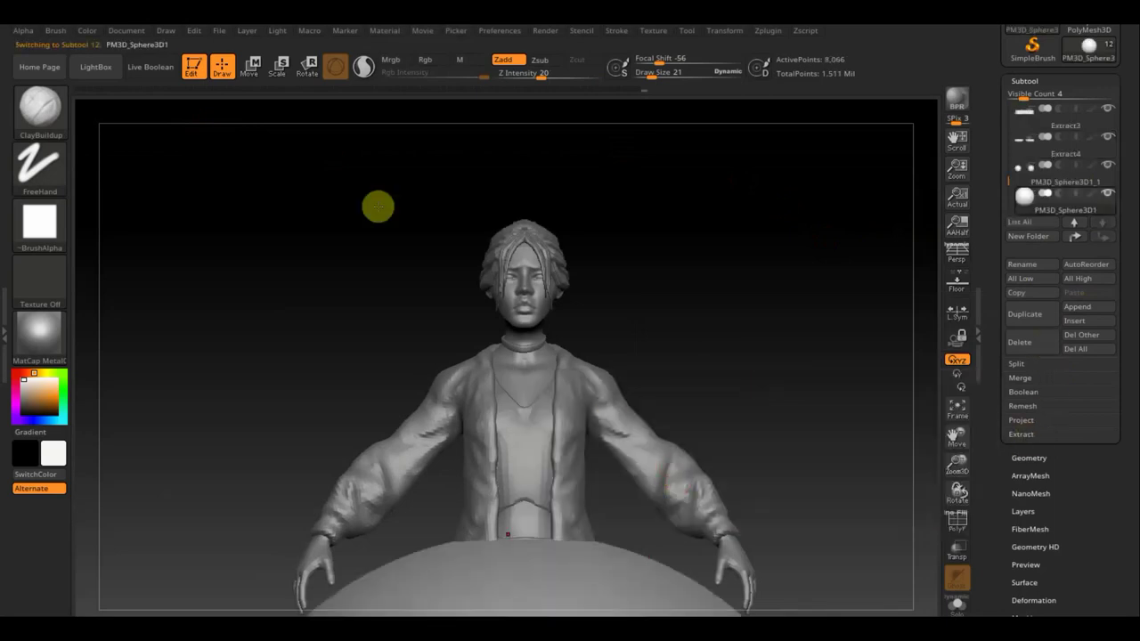
Step: Move the sphere up to the figure's head and scale it down to roughly head size
left_click(242, 64)
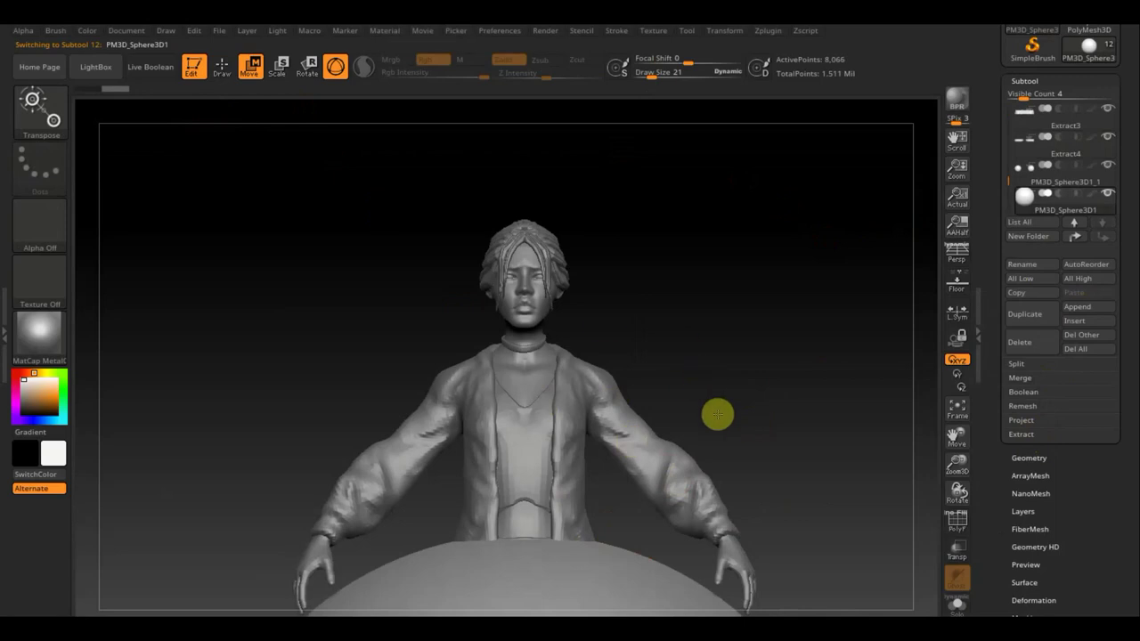
mouse_move(718, 414)
left_mouse_down("alt")
mouse_move(692, 204)
mouse_move(764, 331)
mouse_move(721, 186)
mouse_move(705, 463)
mouse_move(662, 324)
left_mouse_up("alt")
left_click_drag(479, 387, 481, 198)
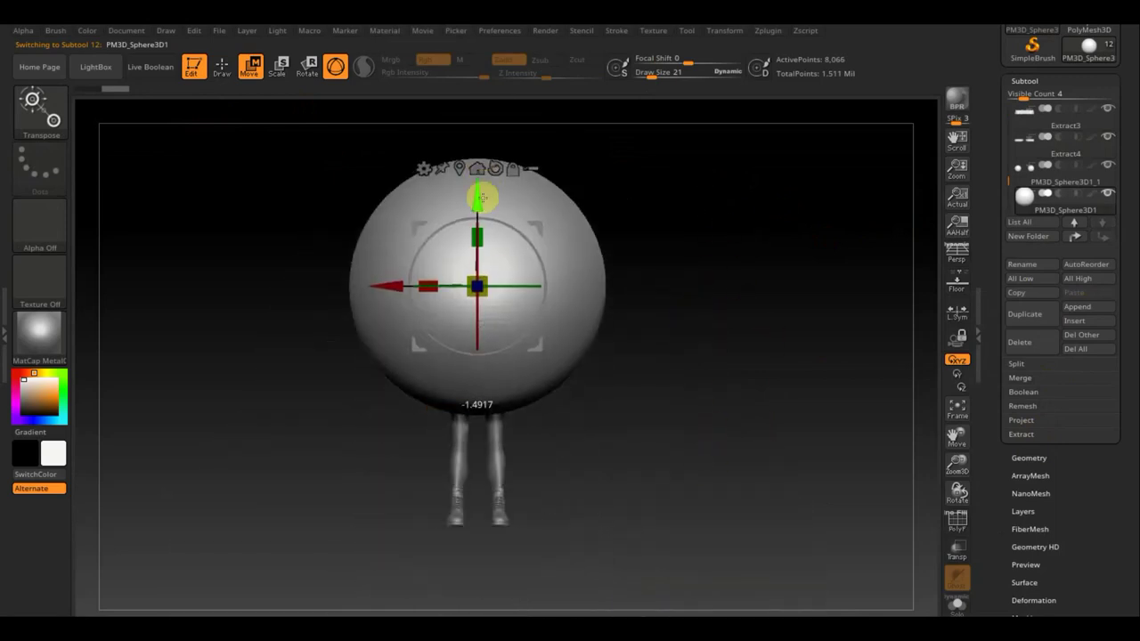
mouse_move(478, 290)
left_mouse_down()
mouse_move(421, 202)
mouse_move(473, 182)
mouse_move(474, 167)
left_mouse_up()
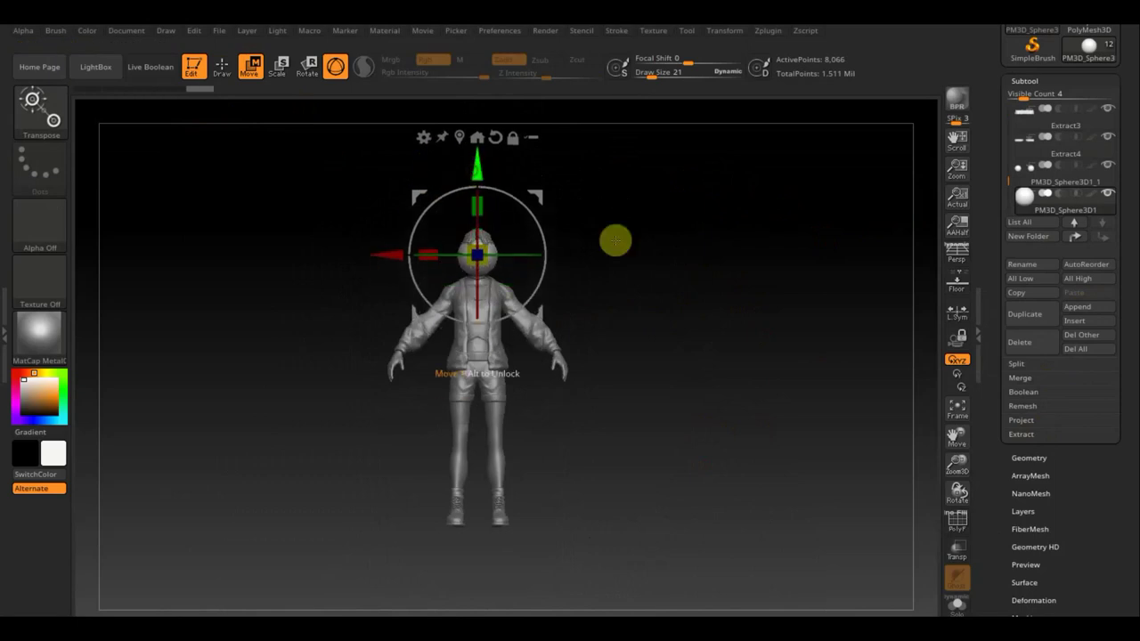
Step: From a three-quarter side view, slide the head sphere back behind the face
left_click_drag(694, 333, 771, 529, "alt")
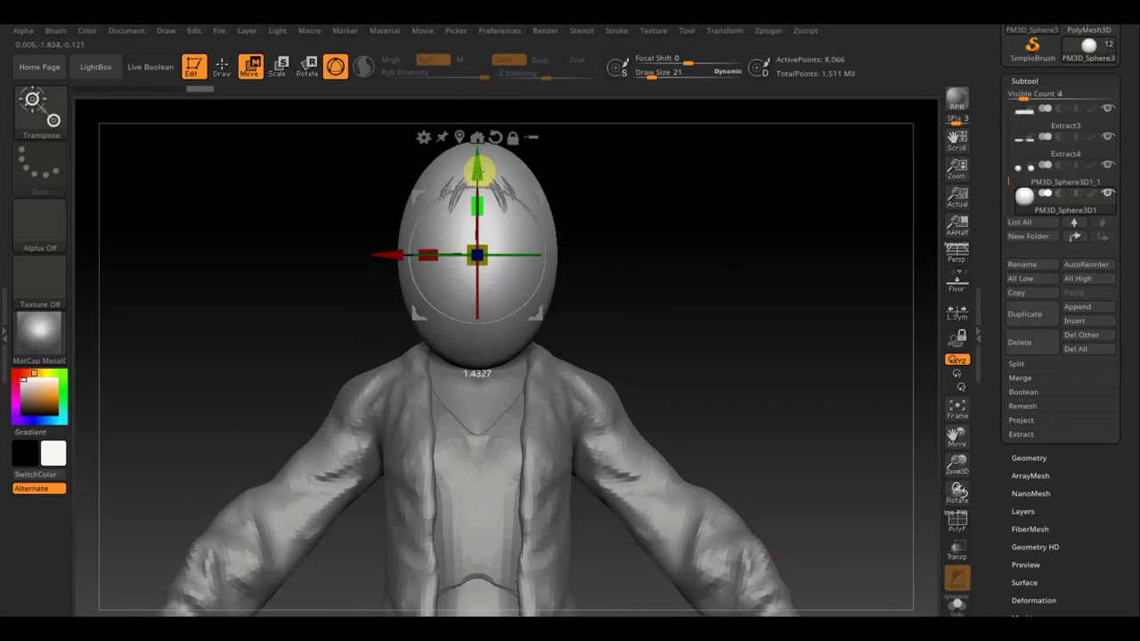
left_click_drag(707, 252, 553, 265)
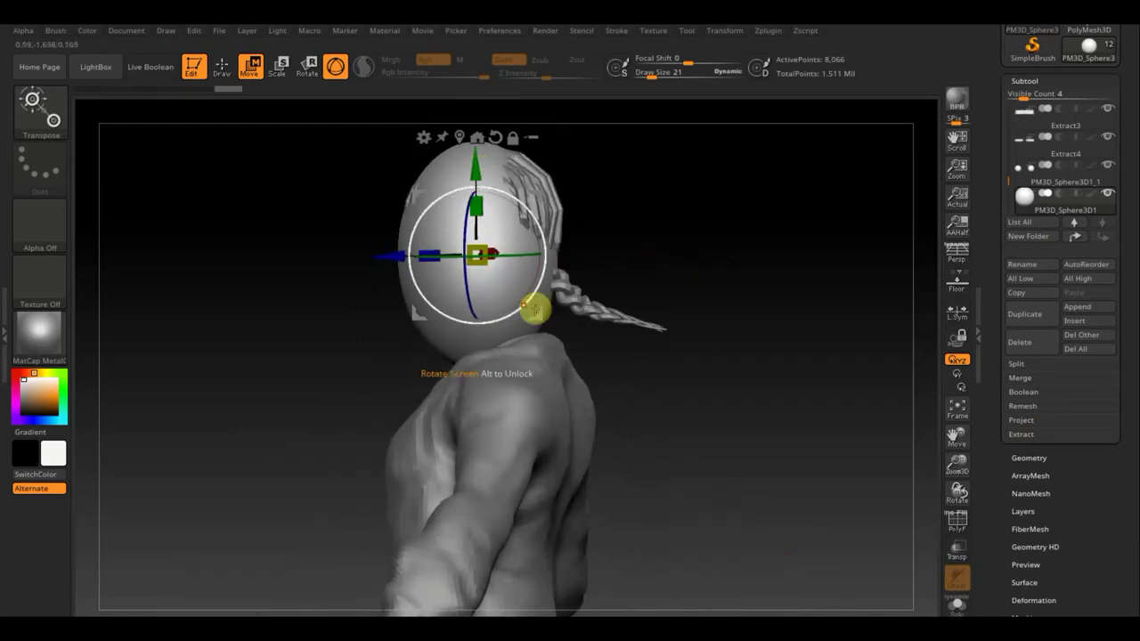
left_click_drag(383, 255, 415, 255)
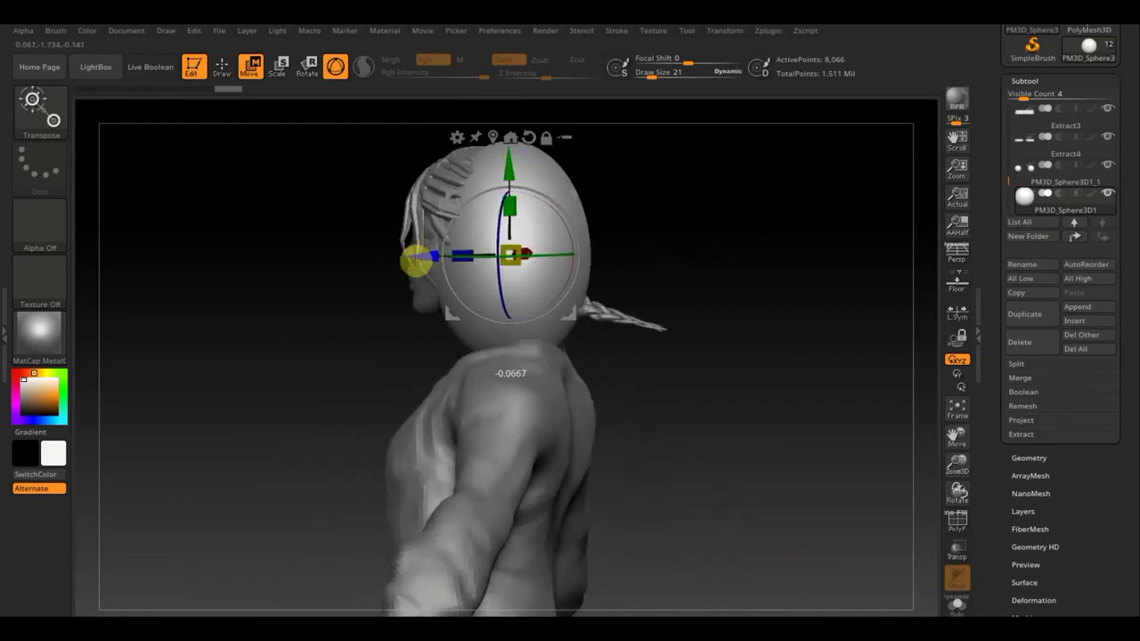
left_click_drag(703, 349, 754, 336)
Step: DynaMesh the head sphere into an even mesh
left_click(1033, 458)
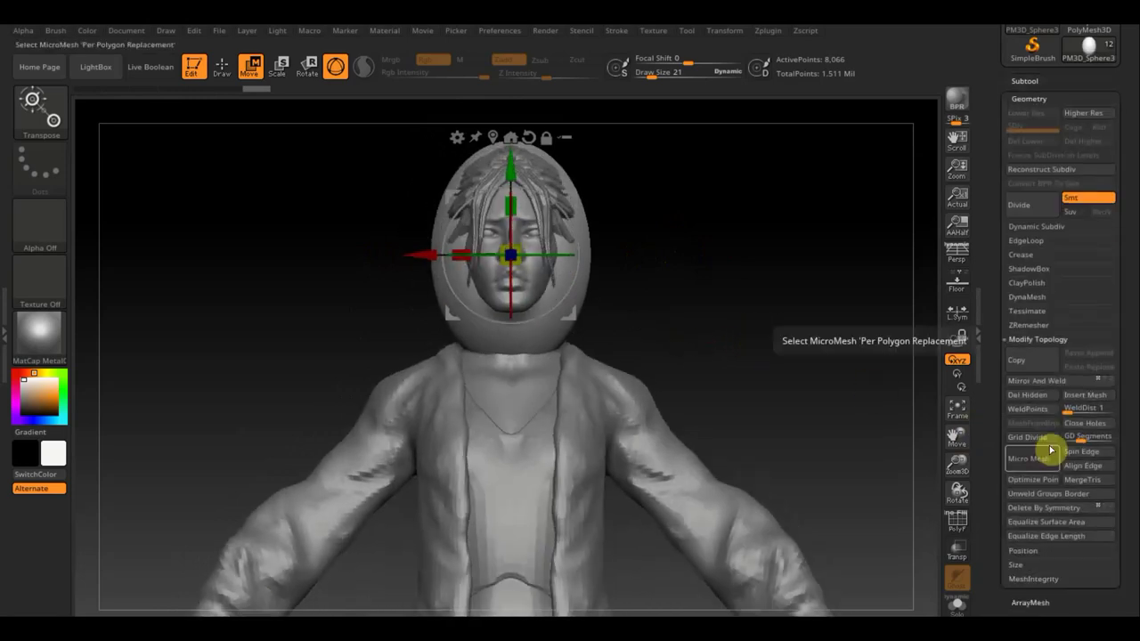
left_click(1029, 297)
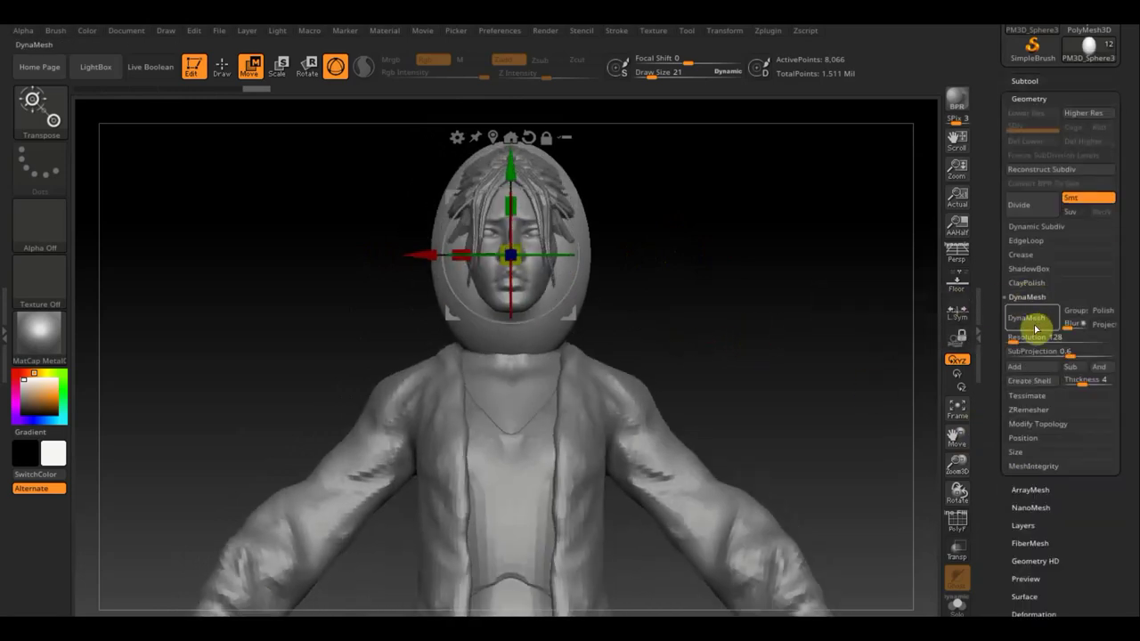
left_click(1037, 322)
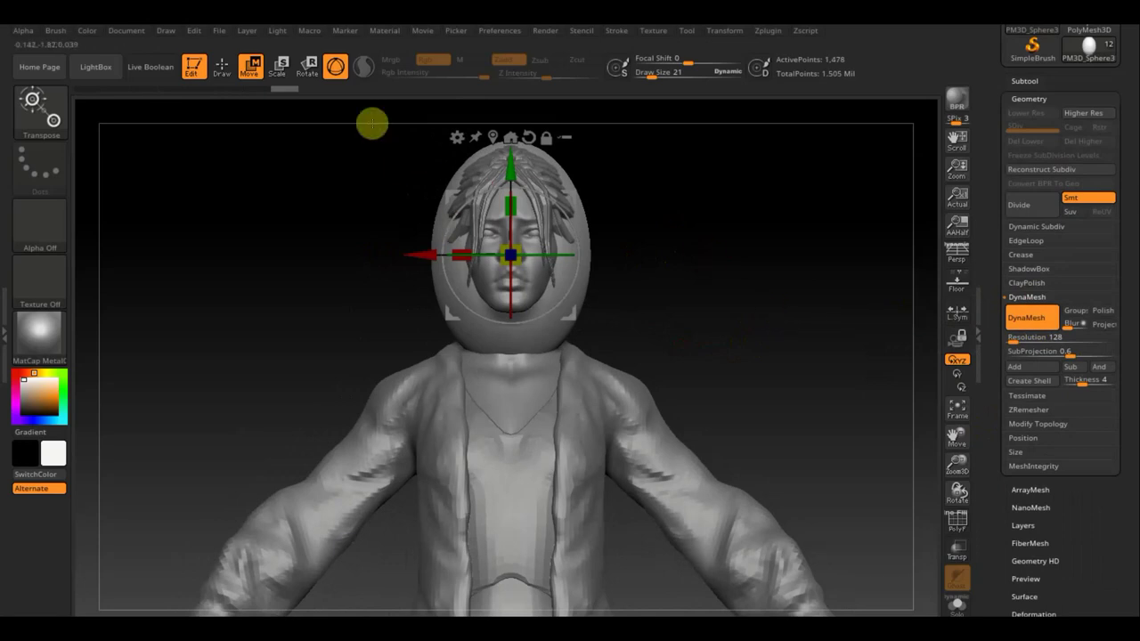
Step: With Move Topological at size 151, widen the head sphere and pull its crown and lower back outward
left_click(221, 67)
left_click(46, 111)
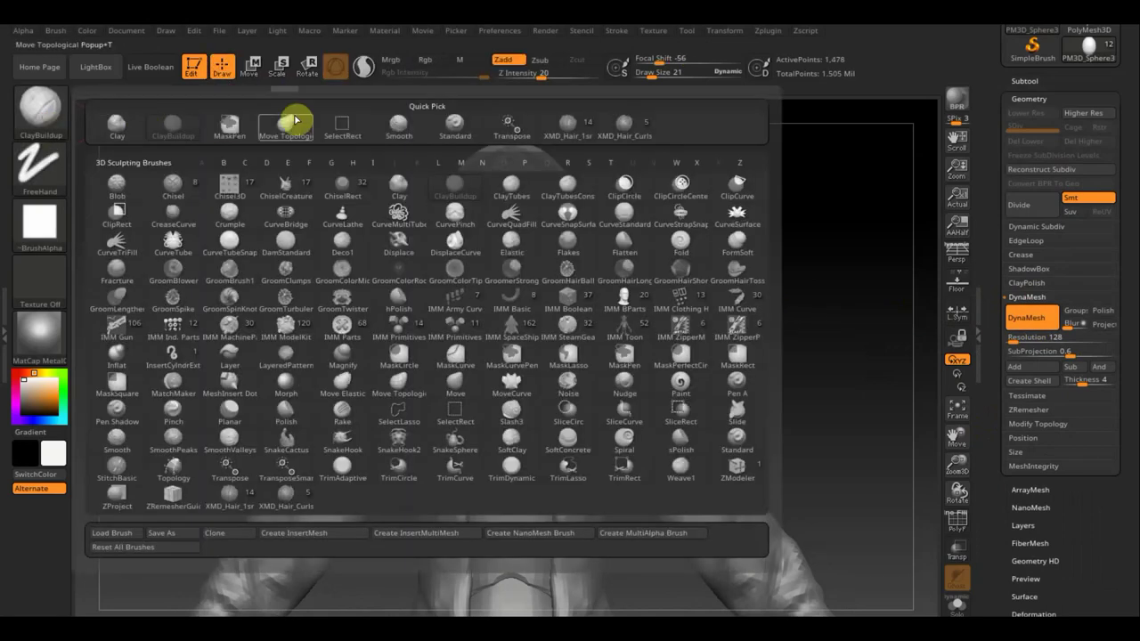
left_click(284, 127)
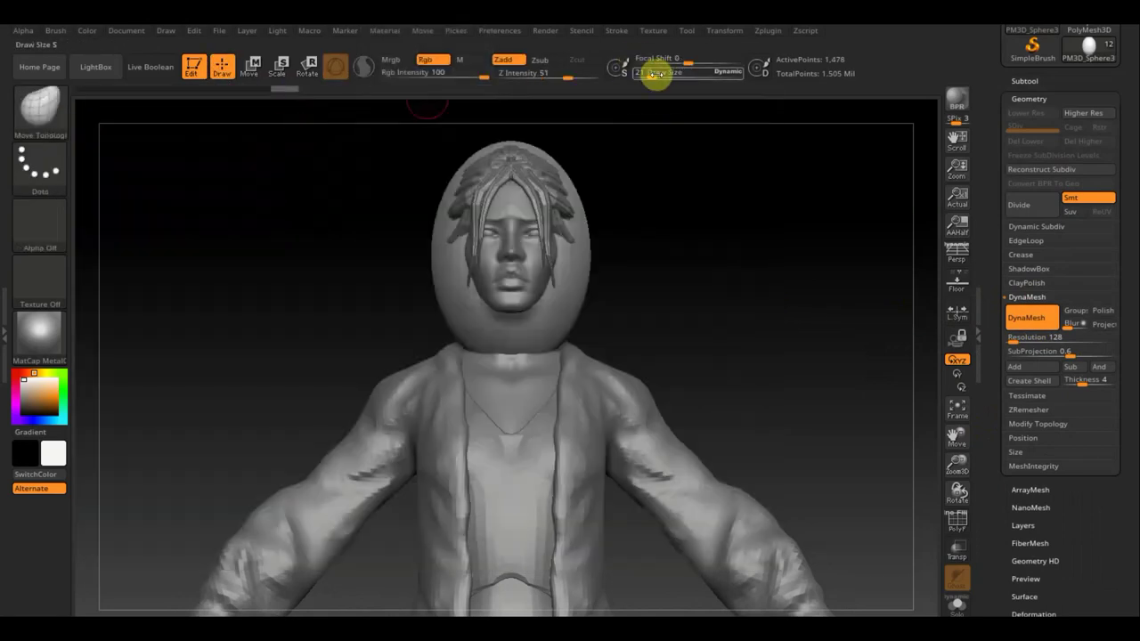
left_click_drag(658, 77, 677, 79)
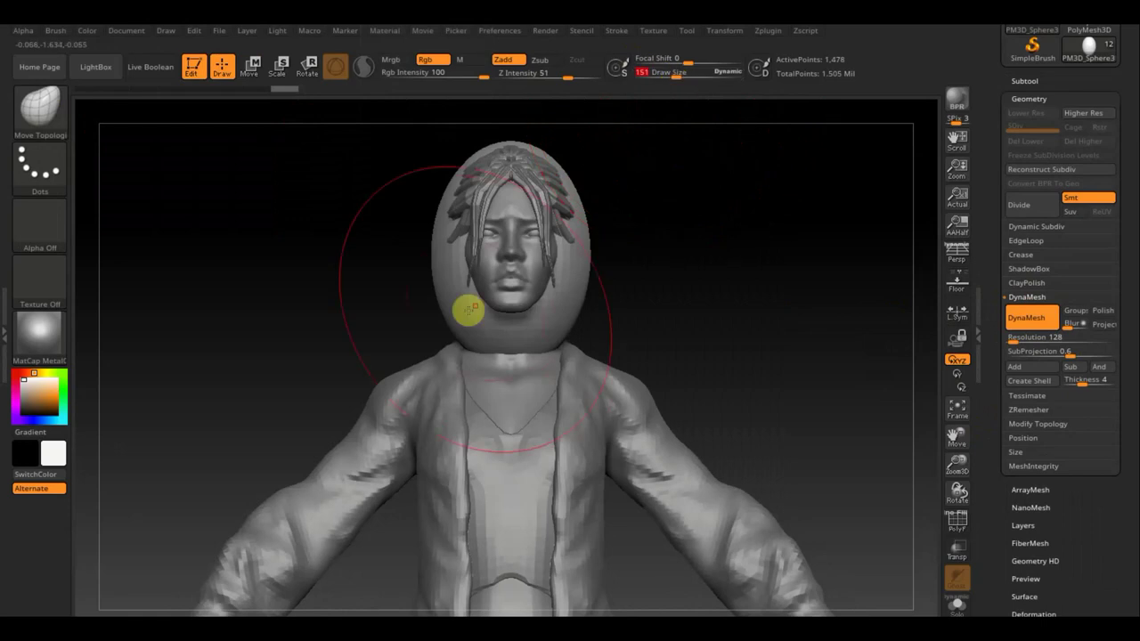
mouse_move(458, 330)
left_mouse_down()
mouse_move(397, 367)
mouse_move(368, 421)
left_mouse_up()
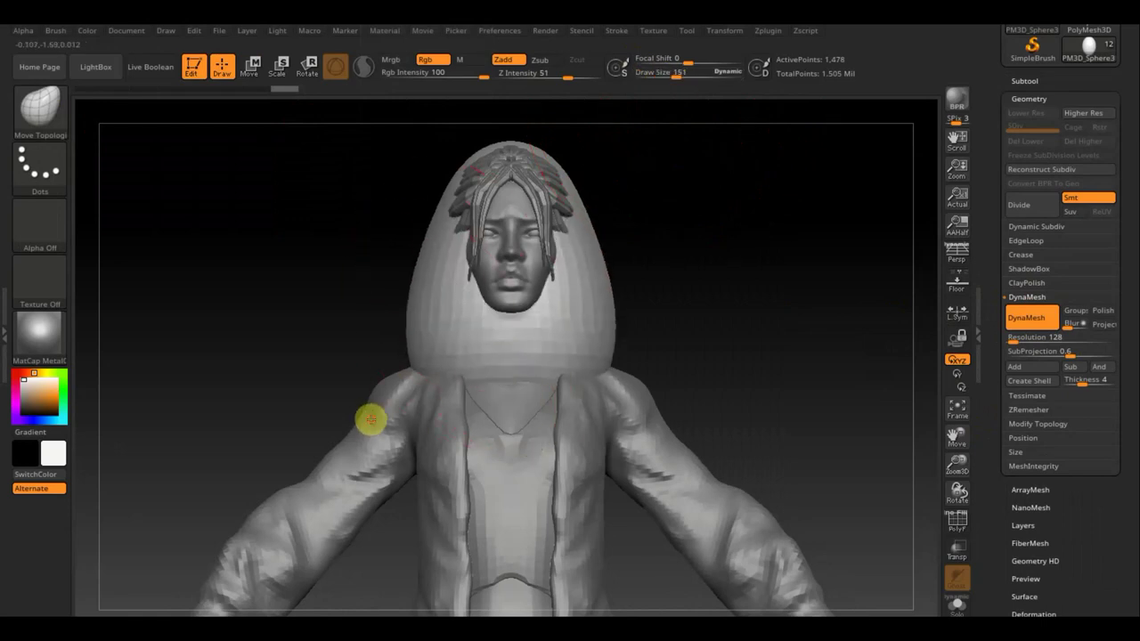
mouse_move(715, 303)
left_mouse_down()
mouse_move(631, 321)
mouse_move(648, 308)
mouse_move(529, 209)
left_mouse_up()
mouse_move(484, 158)
left_mouse_down()
mouse_move(448, 153)
mouse_move(473, 175)
mouse_move(505, 169)
left_mouse_up()
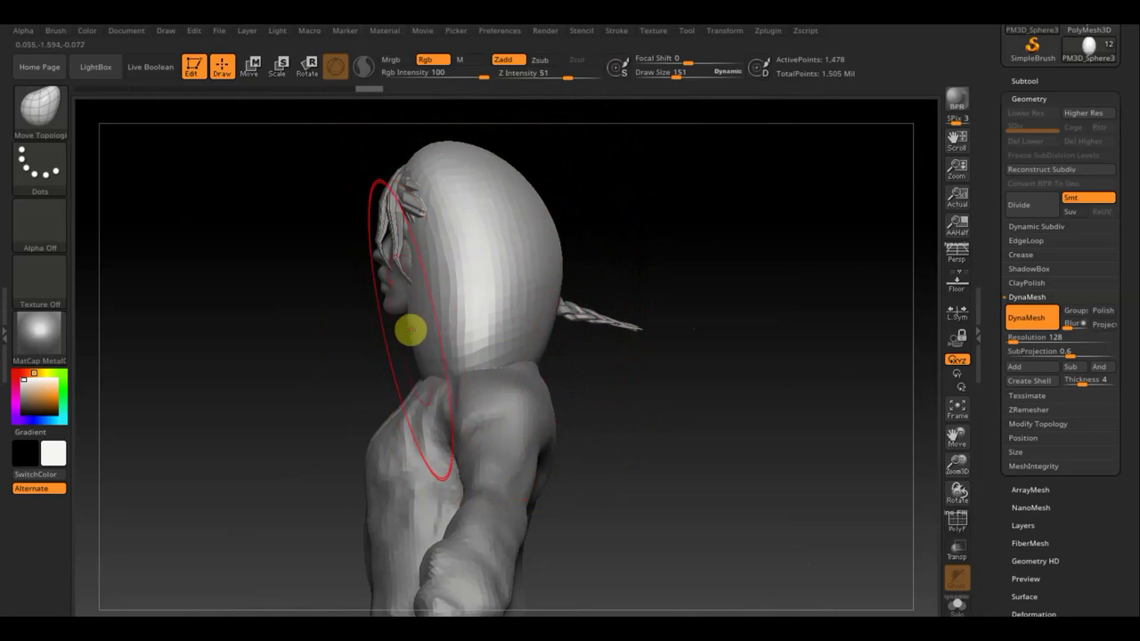
left_click_drag(411, 323, 424, 324)
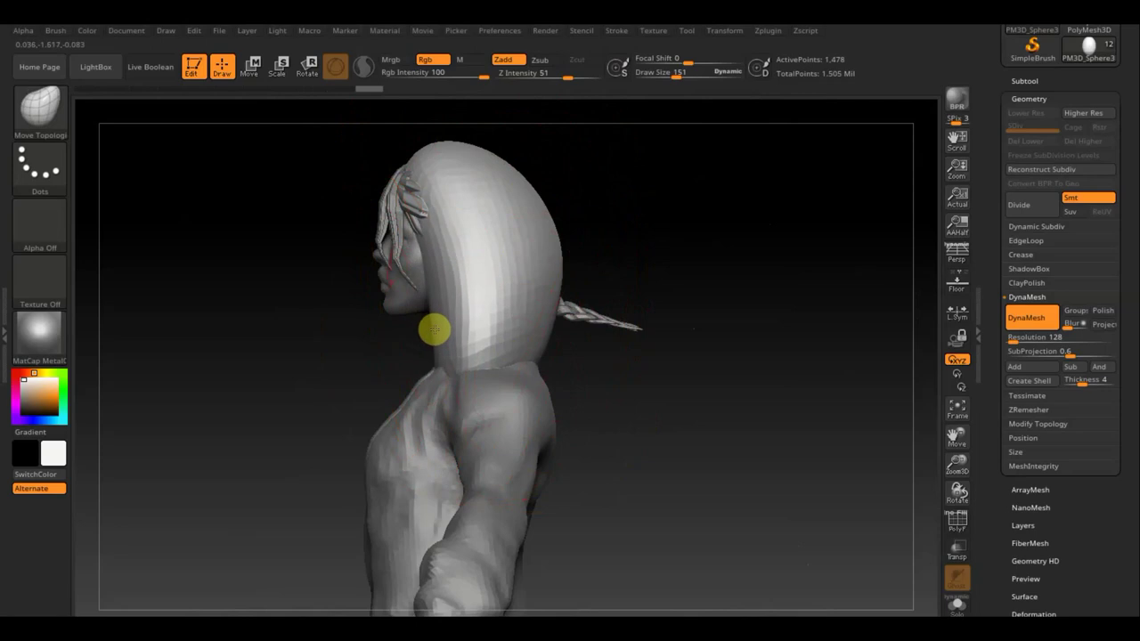
left_click_drag(609, 386, 685, 382)
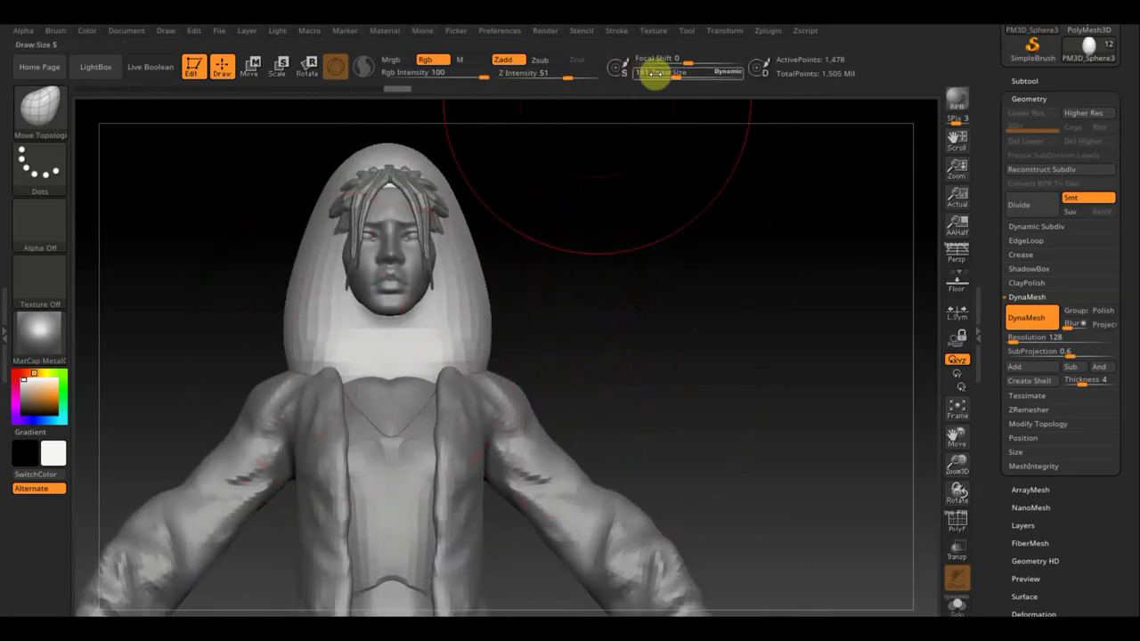
Step: At brush size 99, pull the lower hood sides inward and sculpt the hood's side
left_click_drag(673, 77, 664, 73)
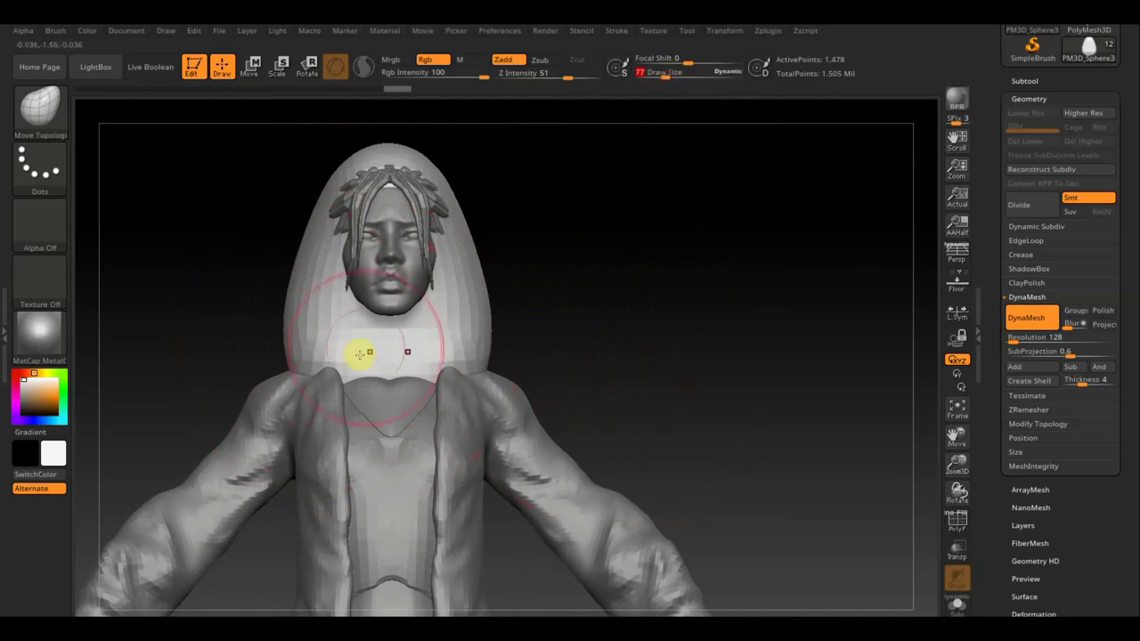
left_click_drag(664, 73, 668, 73)
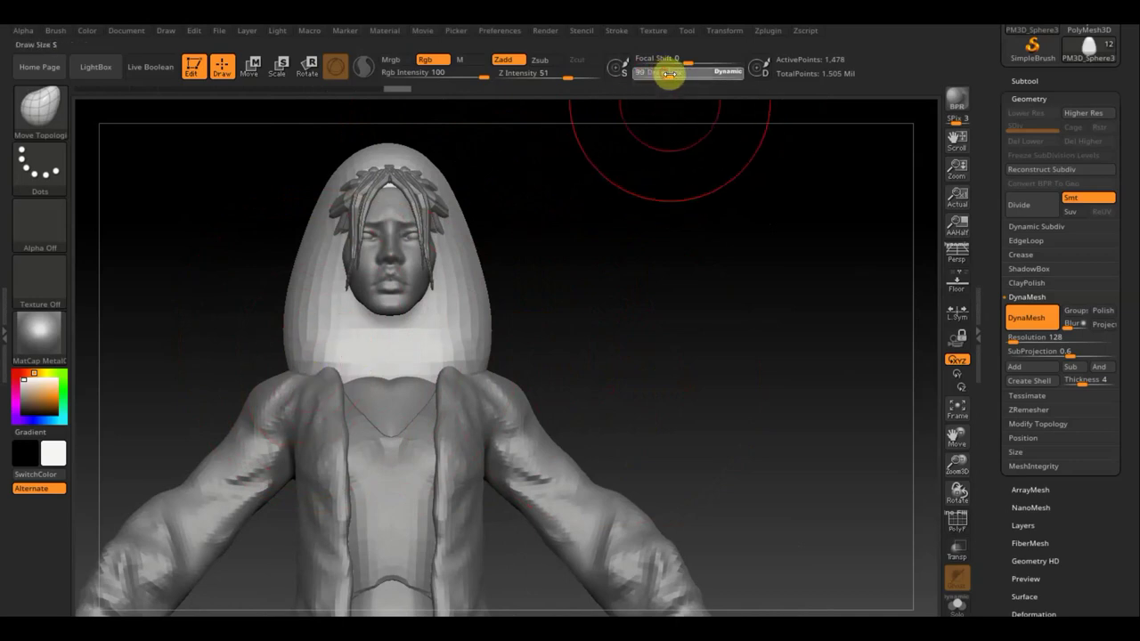
left_click_drag(307, 361, 346, 358)
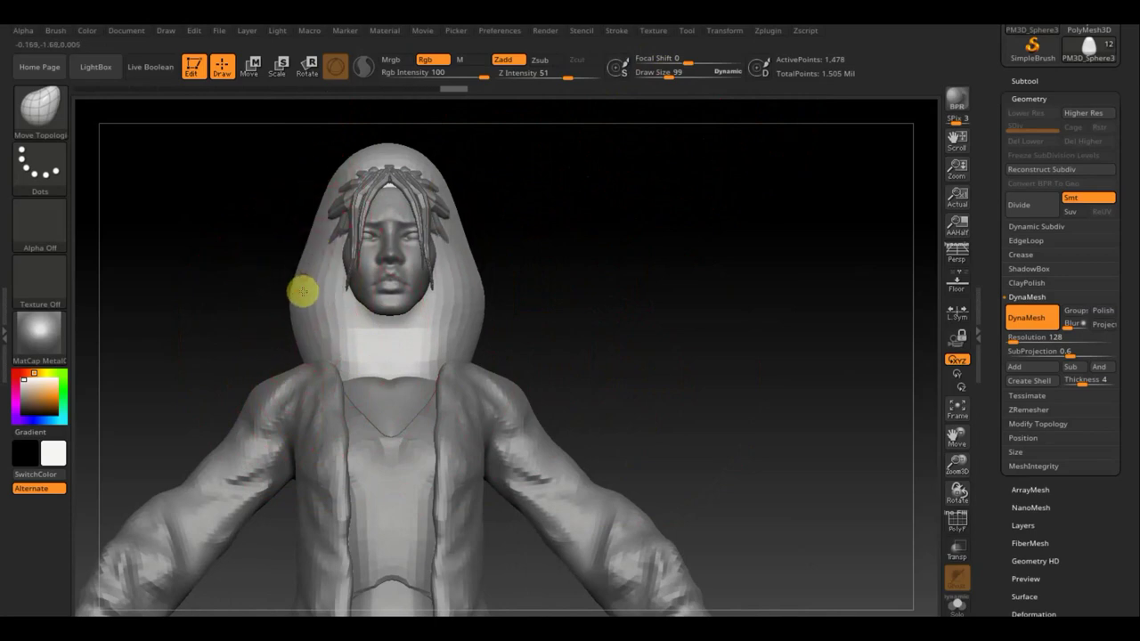
left_click_drag(300, 288, 301, 356)
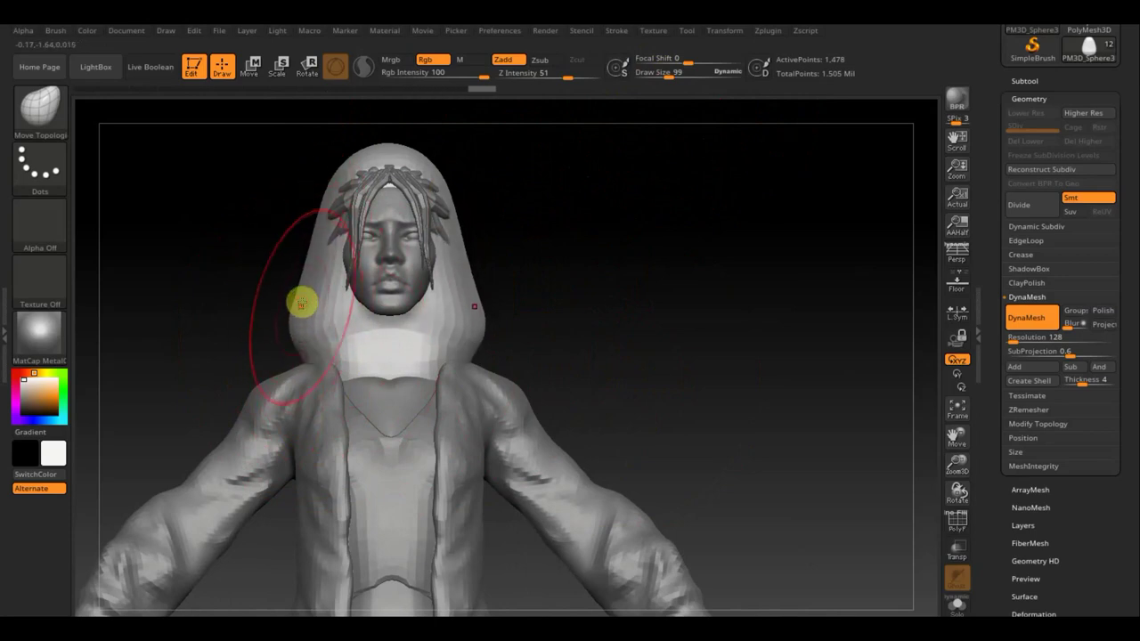
mouse_move(603, 255)
left_mouse_down()
mouse_move(560, 275)
mouse_move(517, 273)
left_mouse_up()
mouse_move(380, 255)
left_mouse_down()
mouse_move(367, 255)
mouse_move(344, 184)
mouse_move(386, 337)
mouse_move(339, 330)
mouse_move(276, 359)
mouse_move(339, 311)
mouse_move(330, 318)
mouse_move(285, 234)
mouse_move(373, 234)
mouse_move(254, 157)
left_mouse_up()
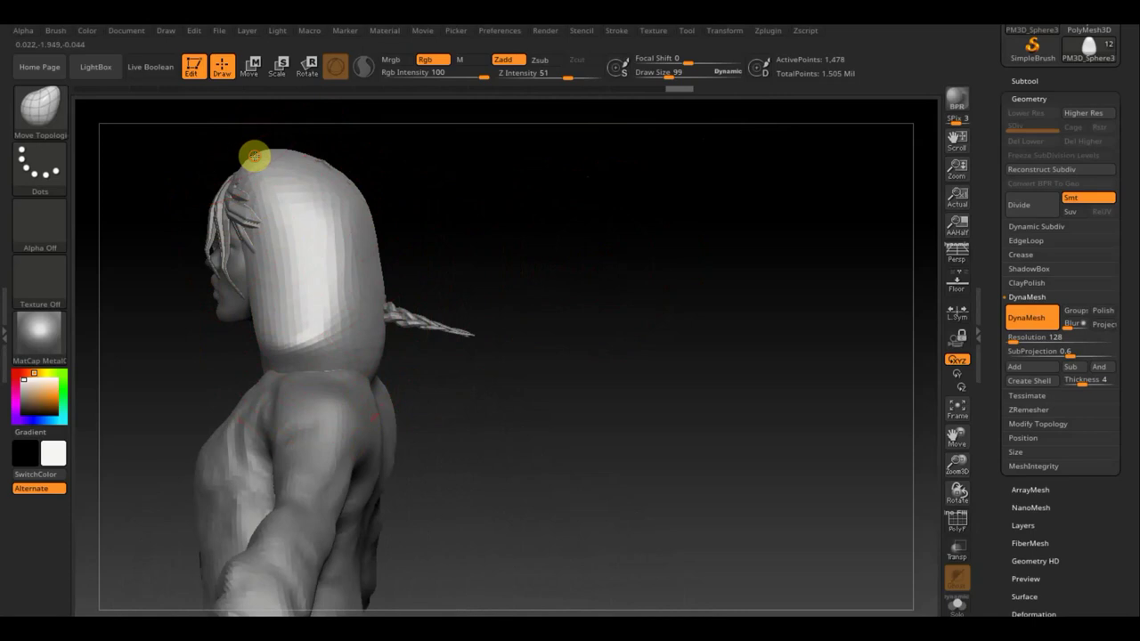
Step: Quick-save the project with Ctrl+S
key("ctrl+s")
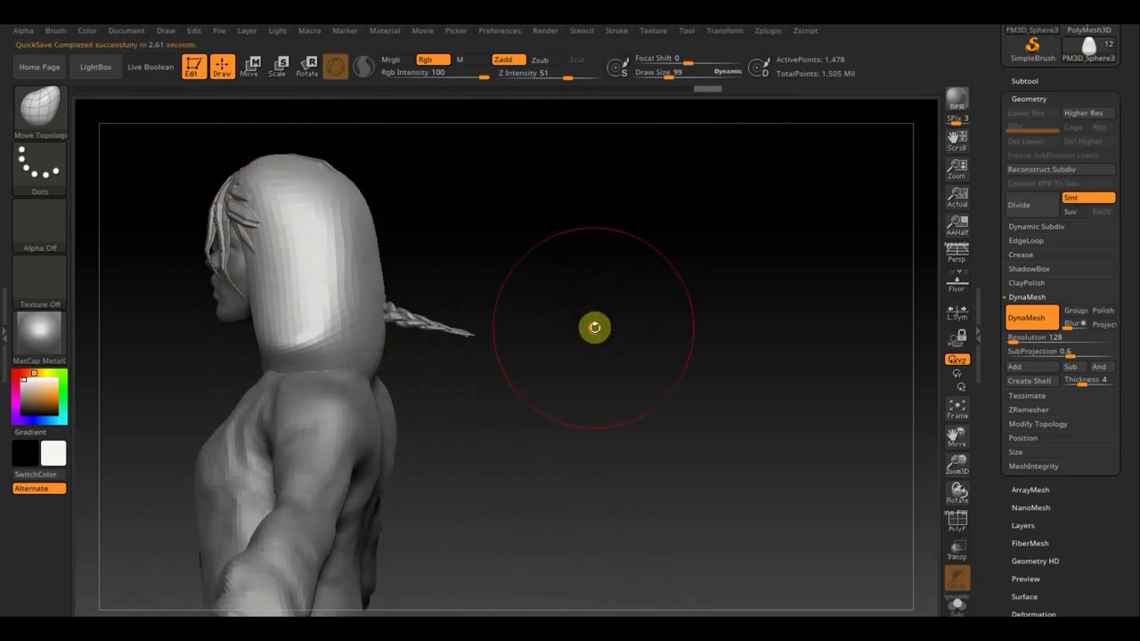
mouse_move(593, 327)
left_mouse_down("shift")
mouse_move(666, 318)
mouse_move(636, 339)
left_mouse_up("shift")
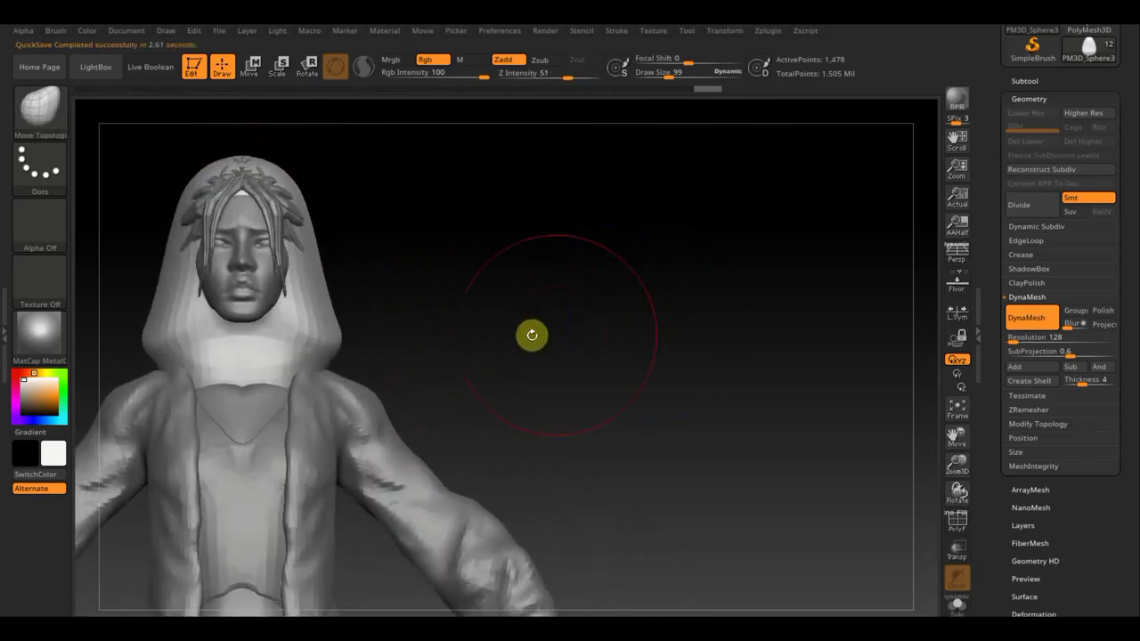
mouse_move(460, 333)
left_mouse_down()
mouse_move(665, 333)
mouse_move(603, 351)
mouse_move(615, 334)
left_mouse_up()
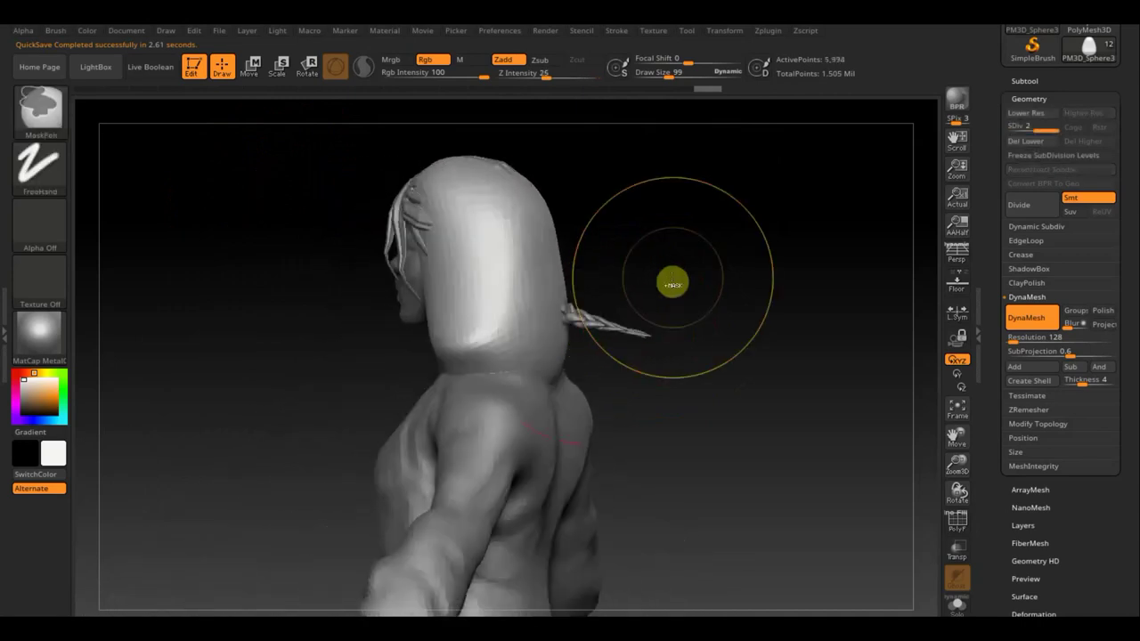
Step: Shrink the brush to 28 and mask the hood's lower edge and top
left_click_drag(677, 274, 758, 294)
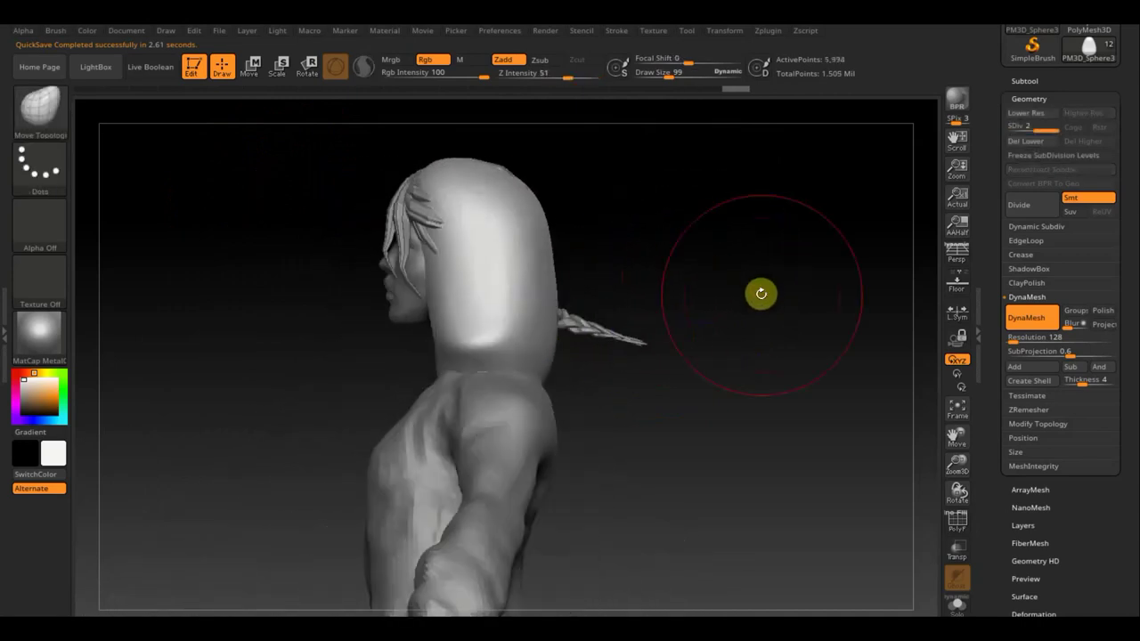
left_click_drag(667, 76, 647, 95)
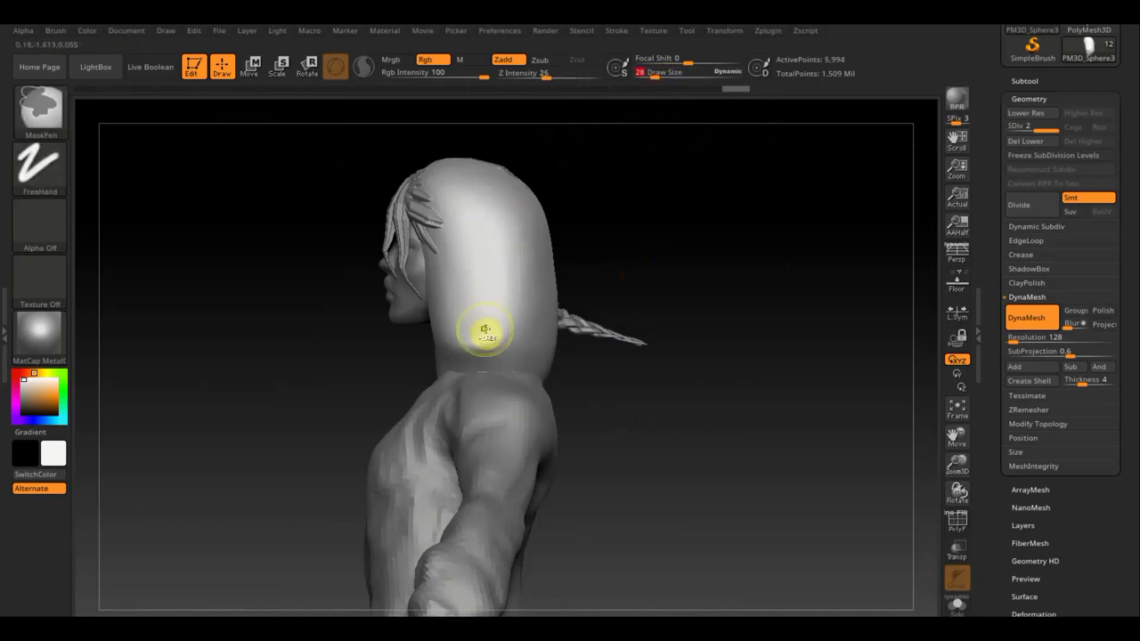
mouse_move(540, 354)
left_mouse_down("ctrl")
mouse_move(509, 353)
mouse_move(466, 303)
mouse_move(449, 203)
left_mouse_up("ctrl")
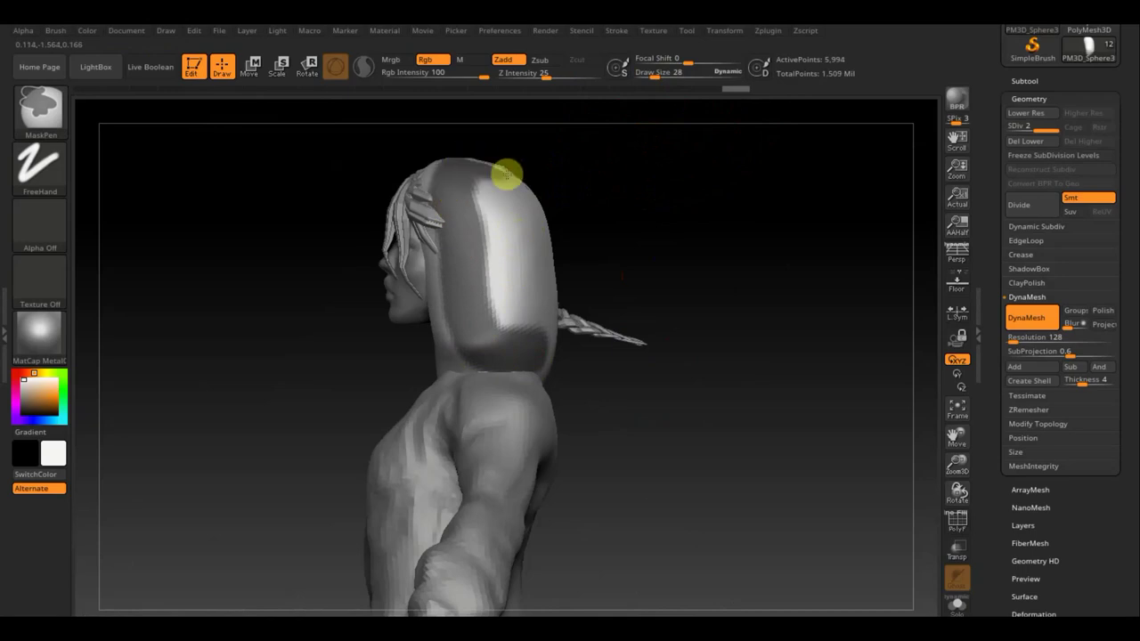
mouse_move(506, 175)
left_mouse_down("ctrl")
mouse_move(570, 196)
mouse_move(656, 273)
mouse_move(575, 287)
left_mouse_up("ctrl")
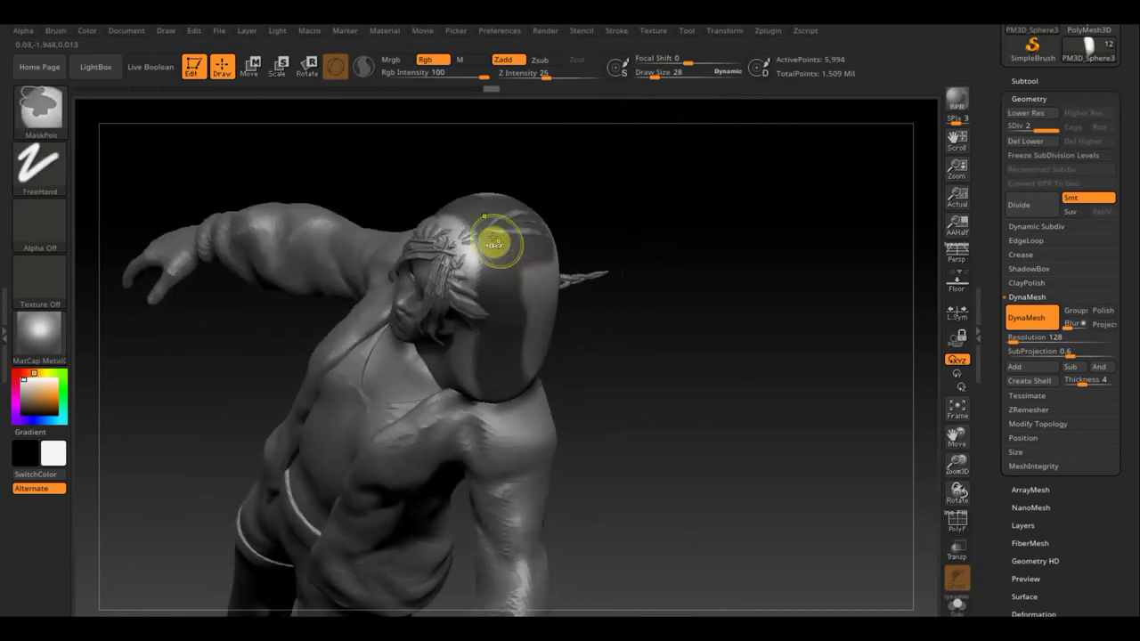
mouse_move(495, 241)
left_mouse_down("ctrl")
mouse_move(484, 198)
mouse_move(522, 199)
left_mouse_up("ctrl")
left_click_drag(650, 259, 615, 223)
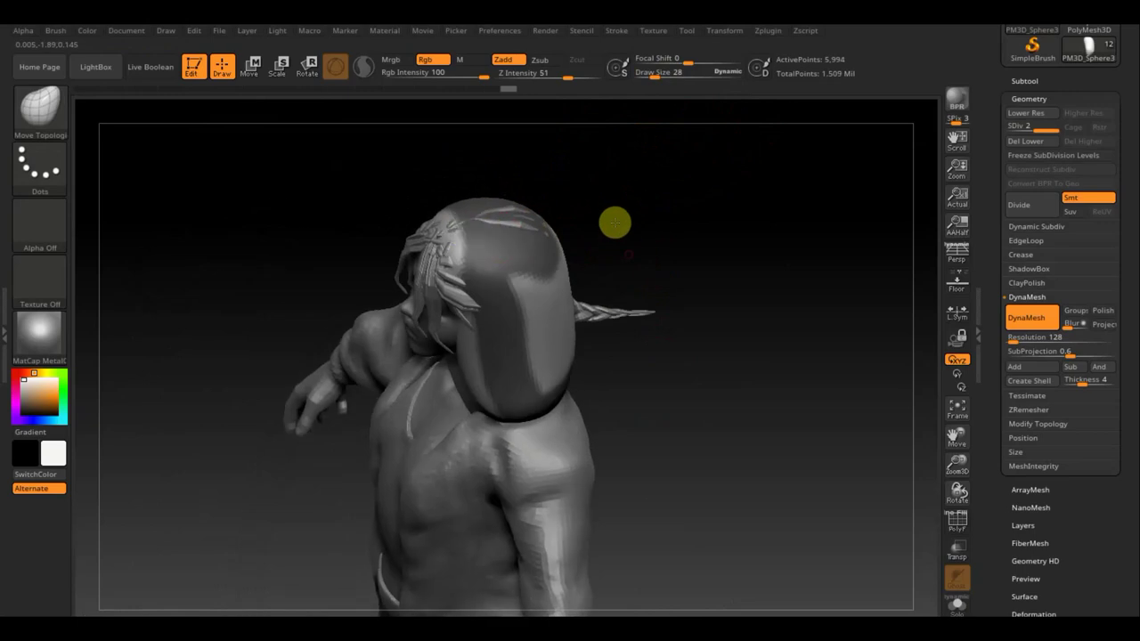
Step: Mask the remaining bright patch and strip on the hood
key("ctrl")
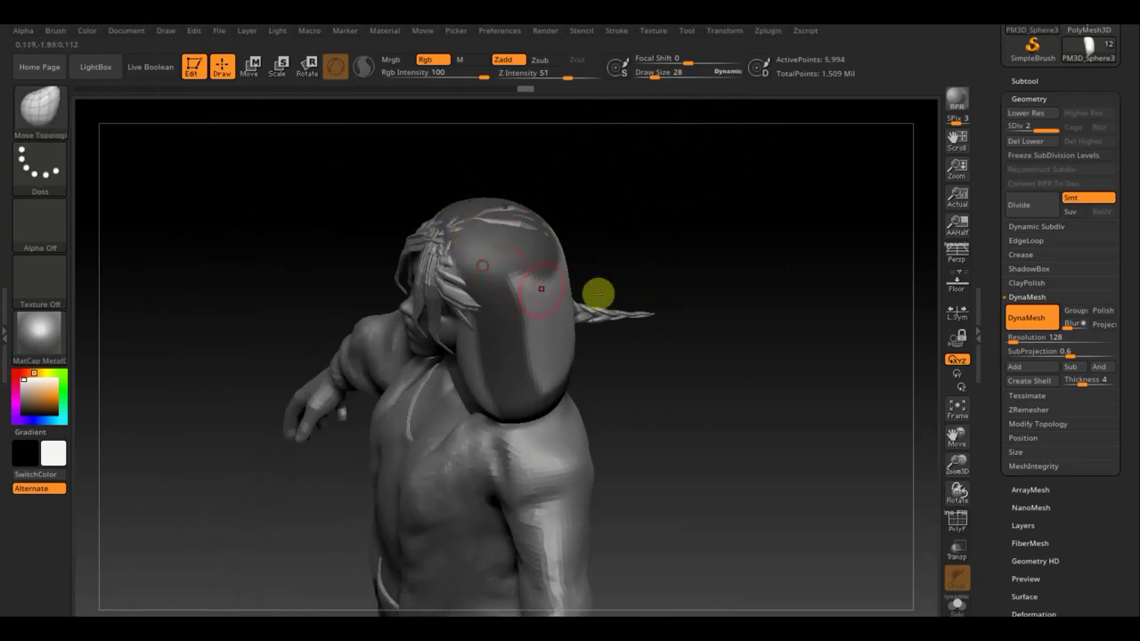
mouse_move(661, 254)
left_mouse_down()
mouse_move(585, 264)
mouse_move(618, 279)
mouse_move(588, 338)
mouse_move(558, 375)
mouse_move(519, 380)
mouse_move(449, 278)
left_mouse_up()
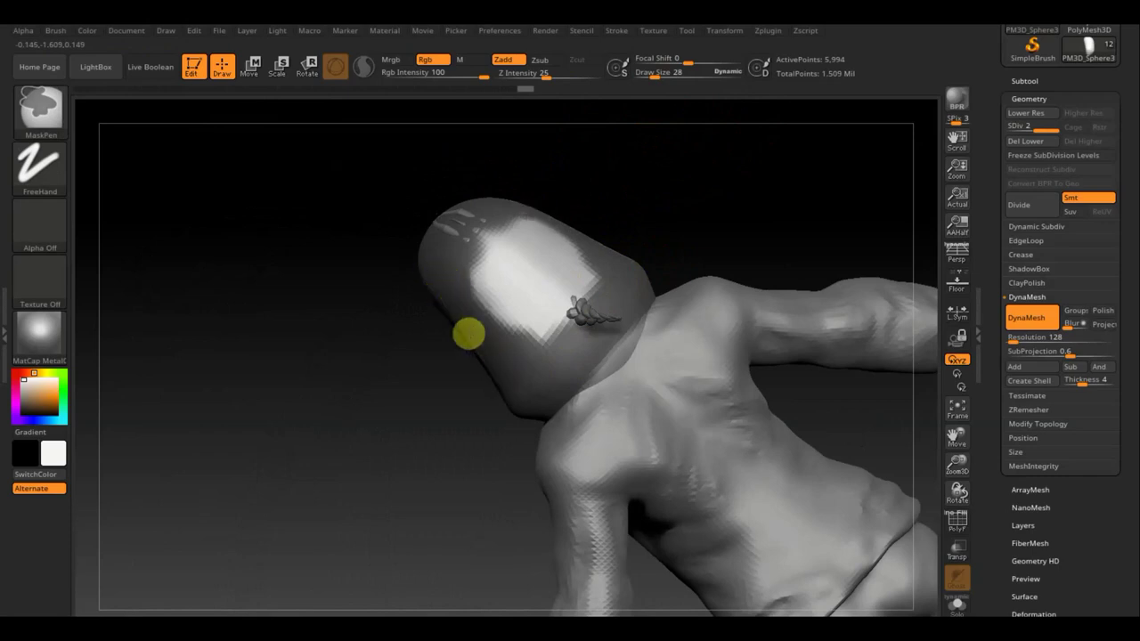
mouse_move(468, 334)
left_mouse_down("ctrl")
mouse_move(490, 257)
mouse_move(483, 232)
mouse_move(565, 252)
mouse_move(553, 273)
mouse_move(565, 306)
left_mouse_up("ctrl")
mouse_move(659, 244)
left_mouse_down()
mouse_move(727, 196)
mouse_move(717, 181)
left_mouse_up()
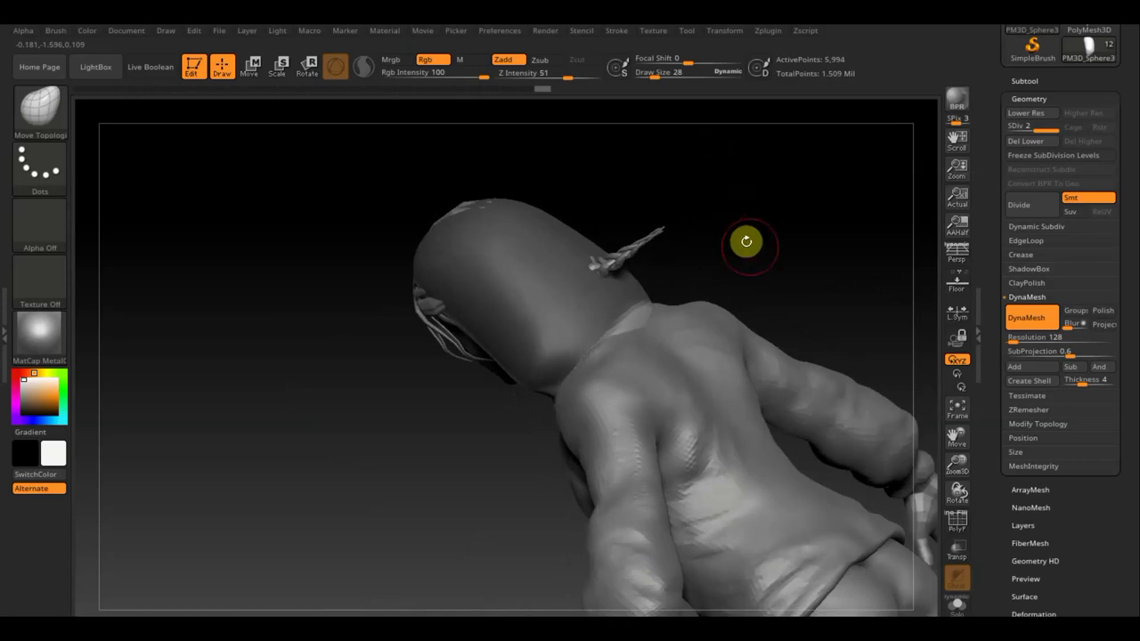
mouse_move(745, 241)
left_mouse_down()
mouse_move(799, 214)
mouse_move(825, 226)
mouse_move(858, 184)
mouse_move(861, 223)
left_mouse_up()
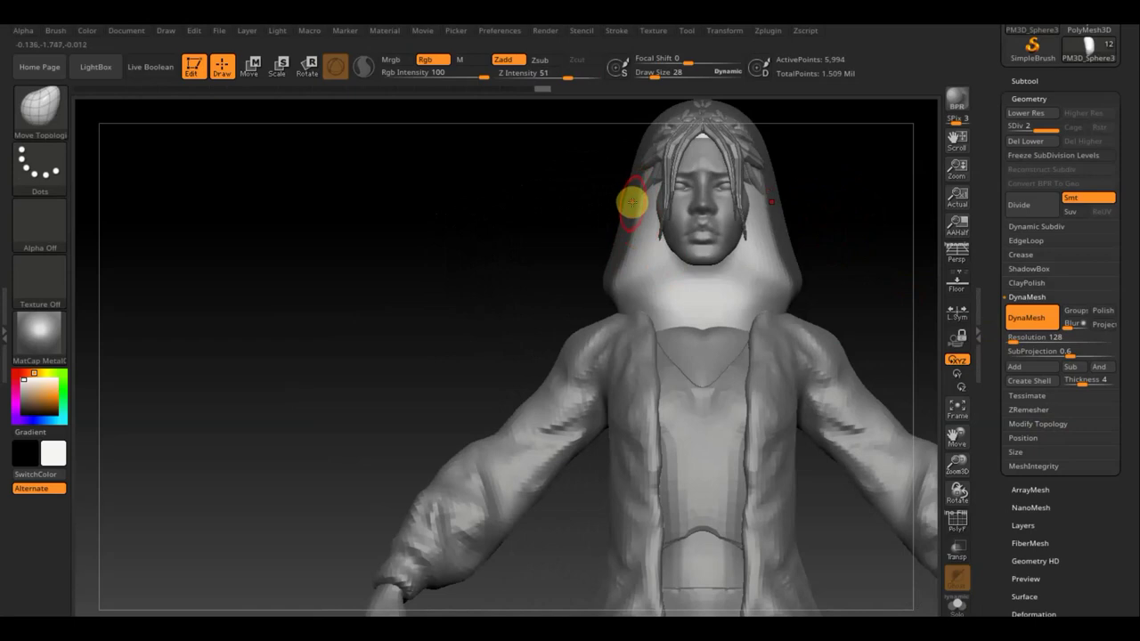
Step: Mask the hood's front edge on both sides, then erase the mask along that edge
key("ctrl")
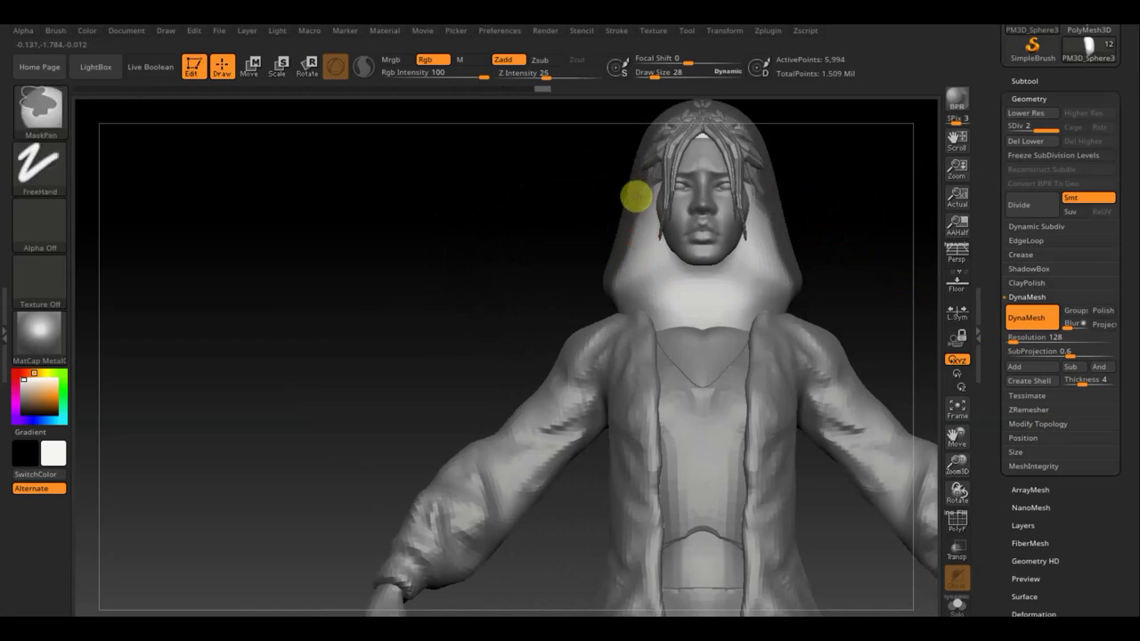
left_click_drag(636, 196, 628, 263, "ctrl")
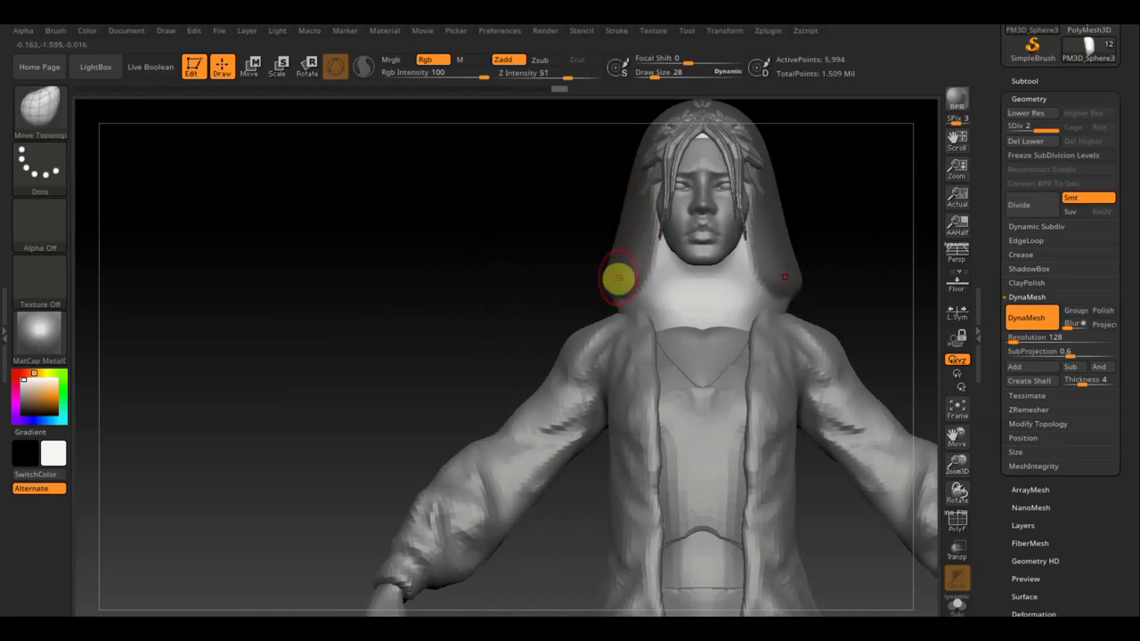
key("ctrl")
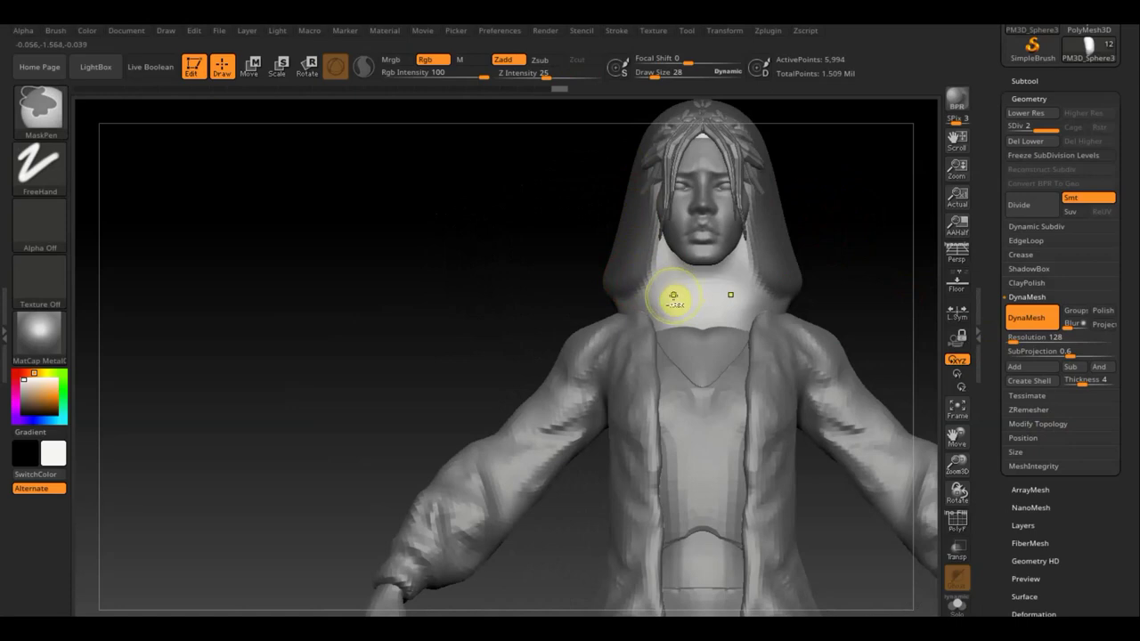
left_click_drag(661, 279, 655, 207, "ctrl+alt")
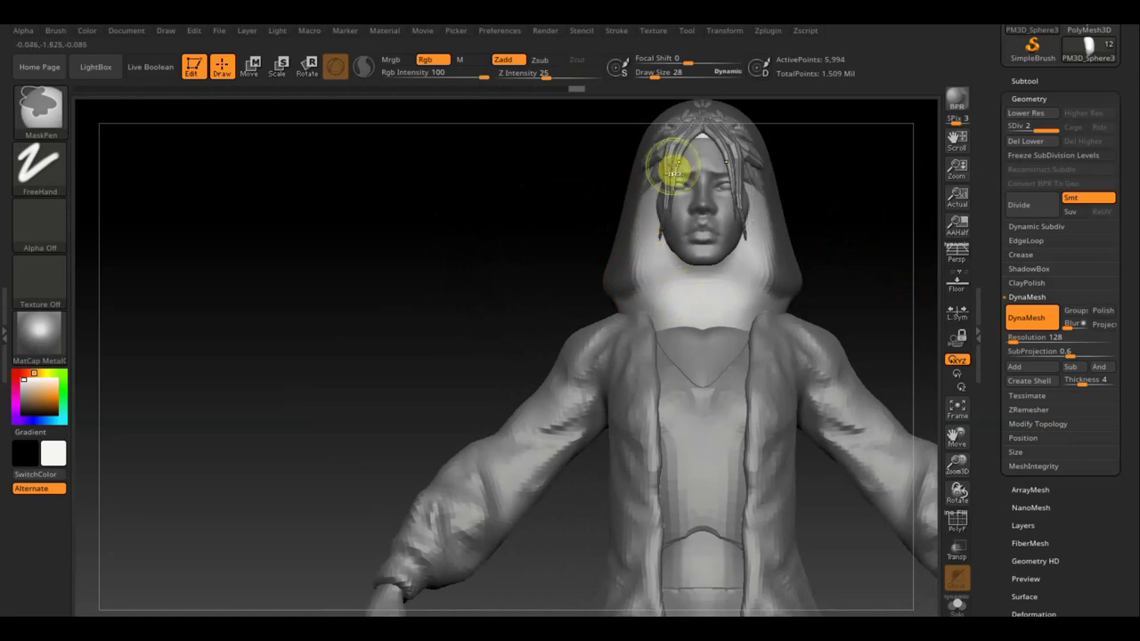
left_click_drag(827, 186, 873, 201)
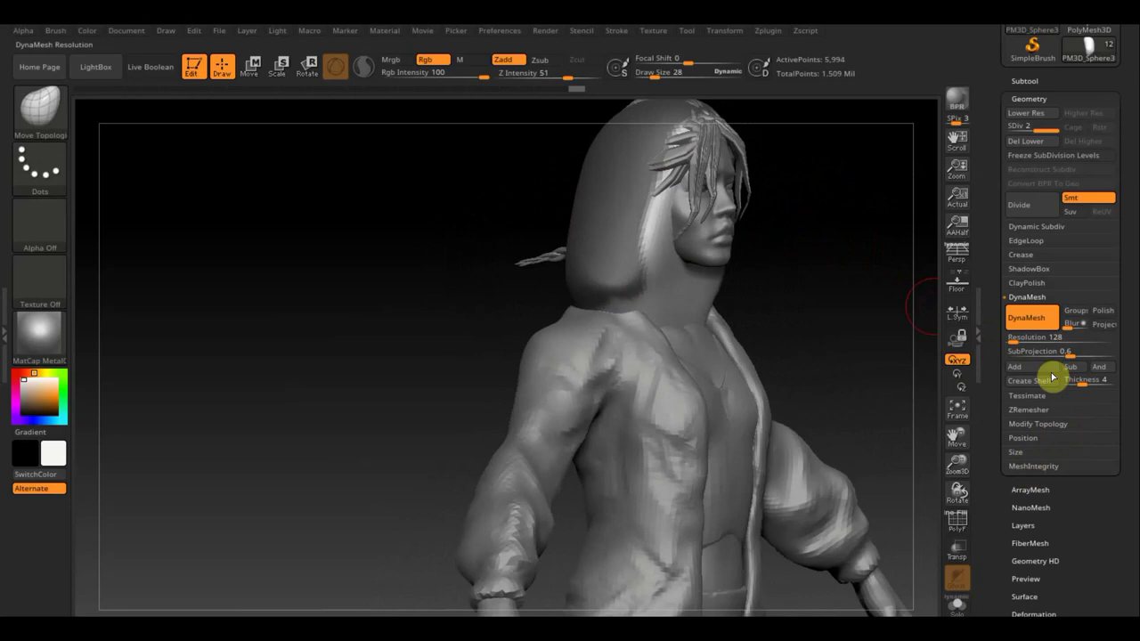
Step: Delete the lower subdivision levels and preview a shell extracted from the masked hood
left_click(1036, 141)
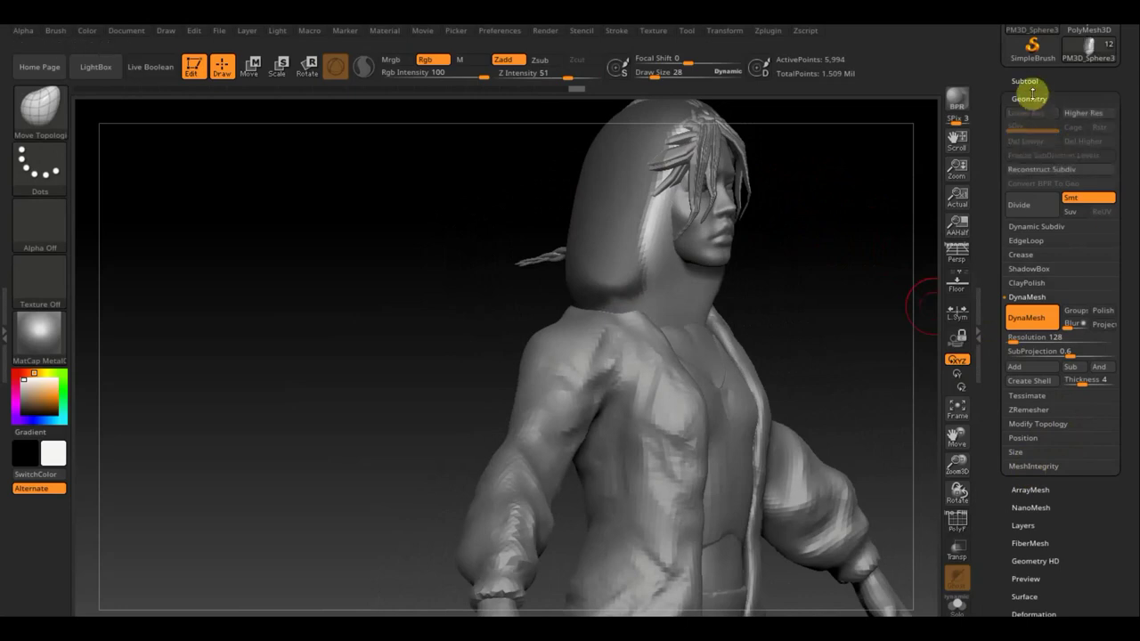
left_click(1025, 79)
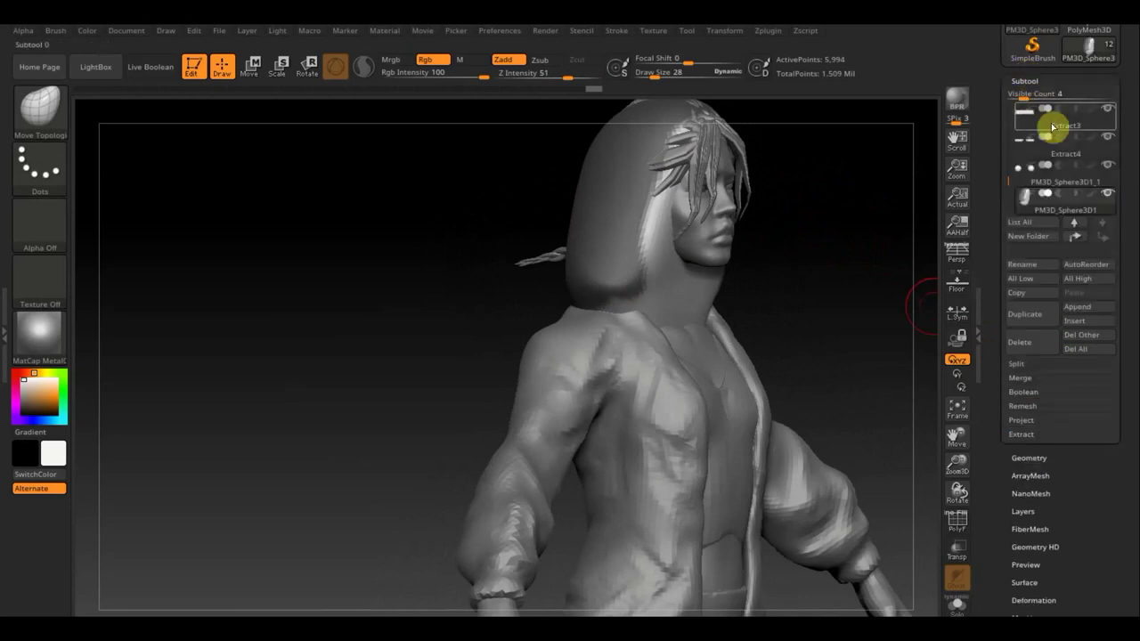
left_click(1024, 435)
left_click(1041, 456)
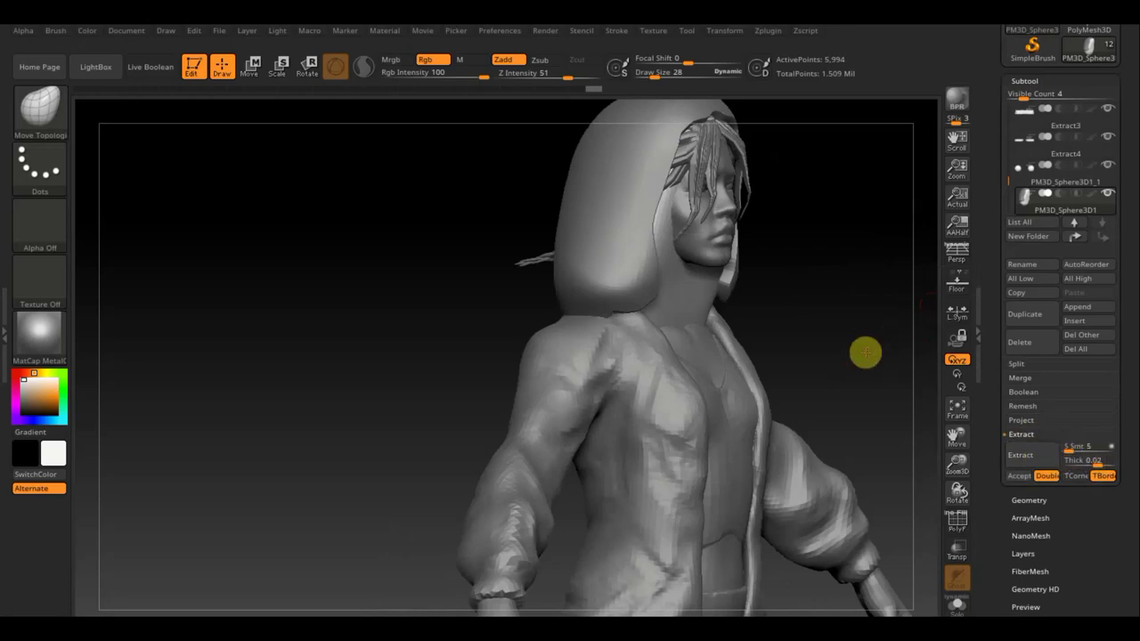
Step: Set the shell thickness to 0.00641, rebuild the preview, and accept it as Extract3
mouse_move(865, 353)
left_mouse_down()
mouse_move(837, 347)
mouse_move(941, 382)
left_mouse_up()
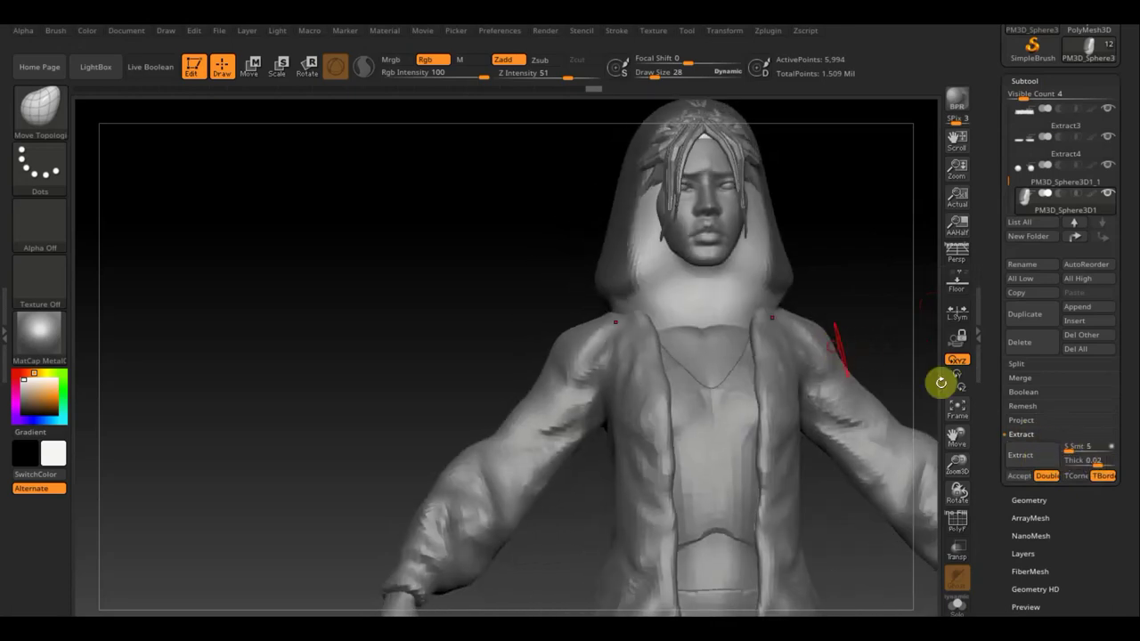
left_click(1037, 457)
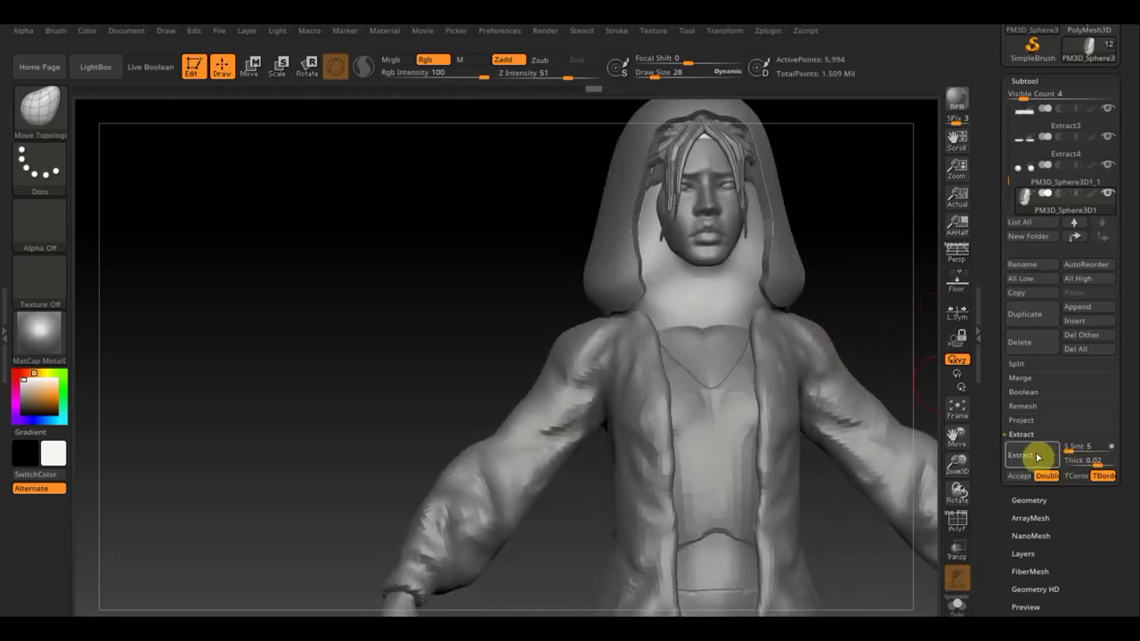
left_click(1099, 461)
type("0.00641")
key("Return")
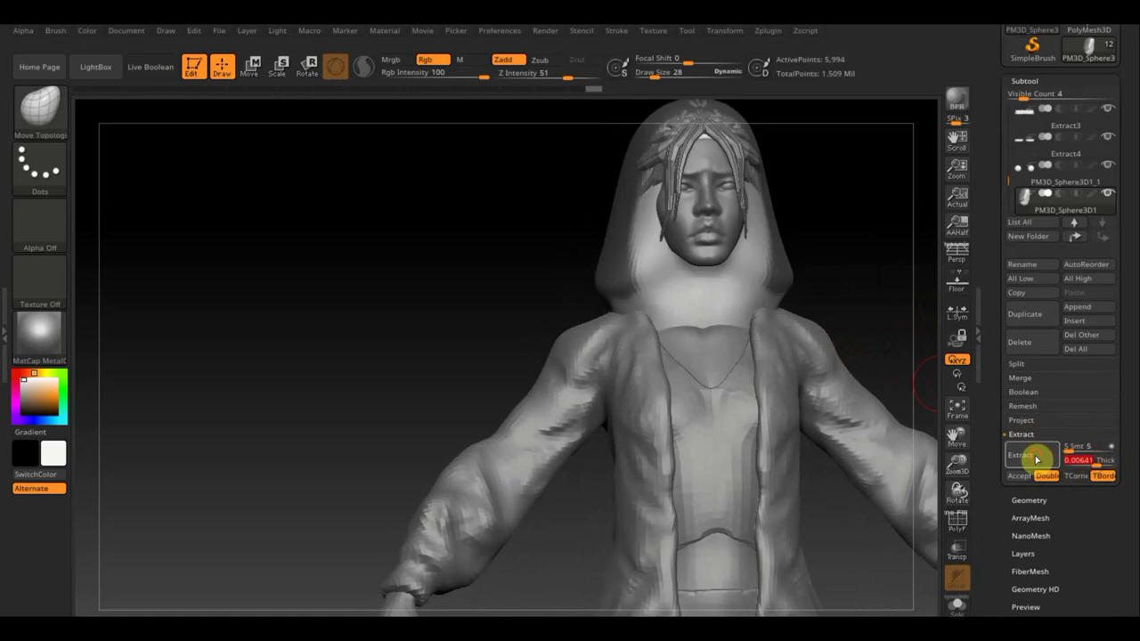
left_click(1037, 457)
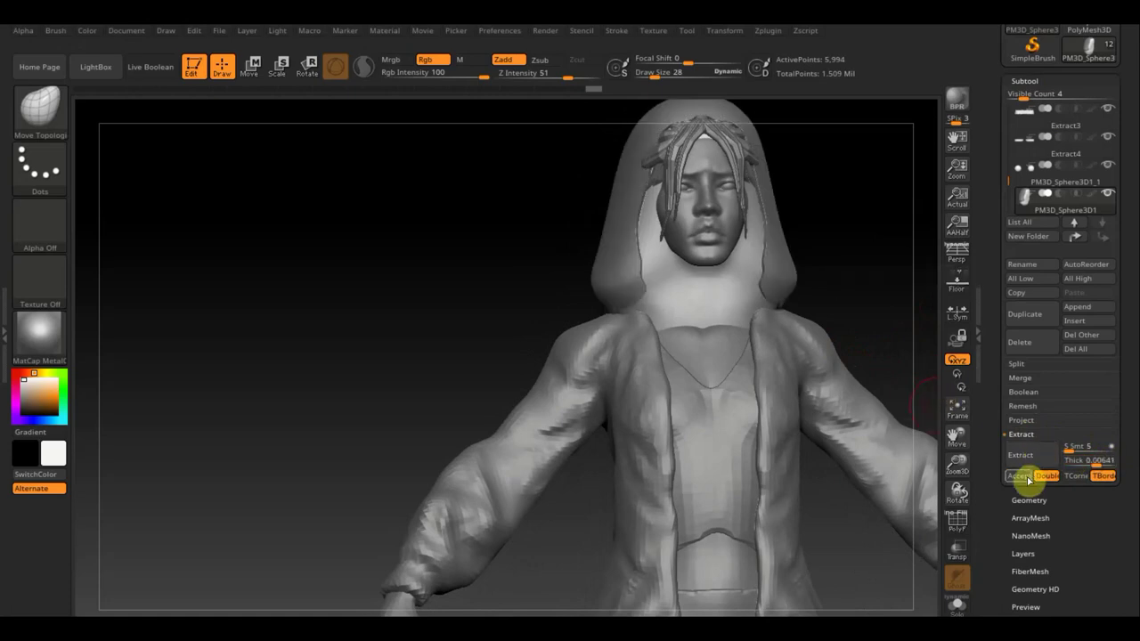
left_click(1024, 477)
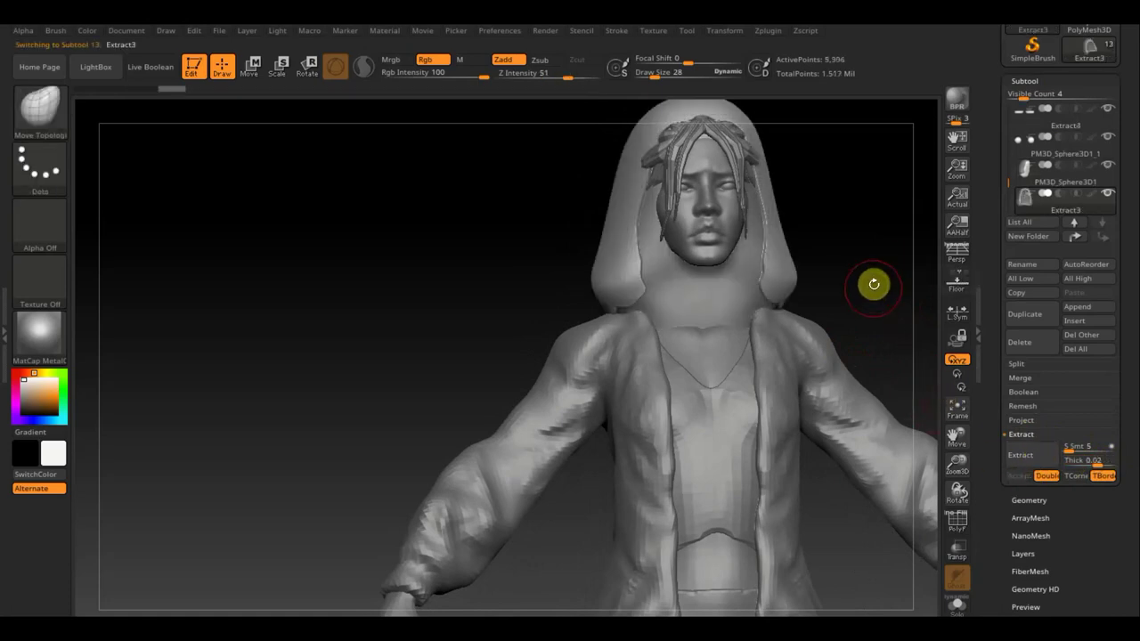
Step: Smooth the hood shell's surface and its edge
left_click_drag(885, 256, 807, 277)
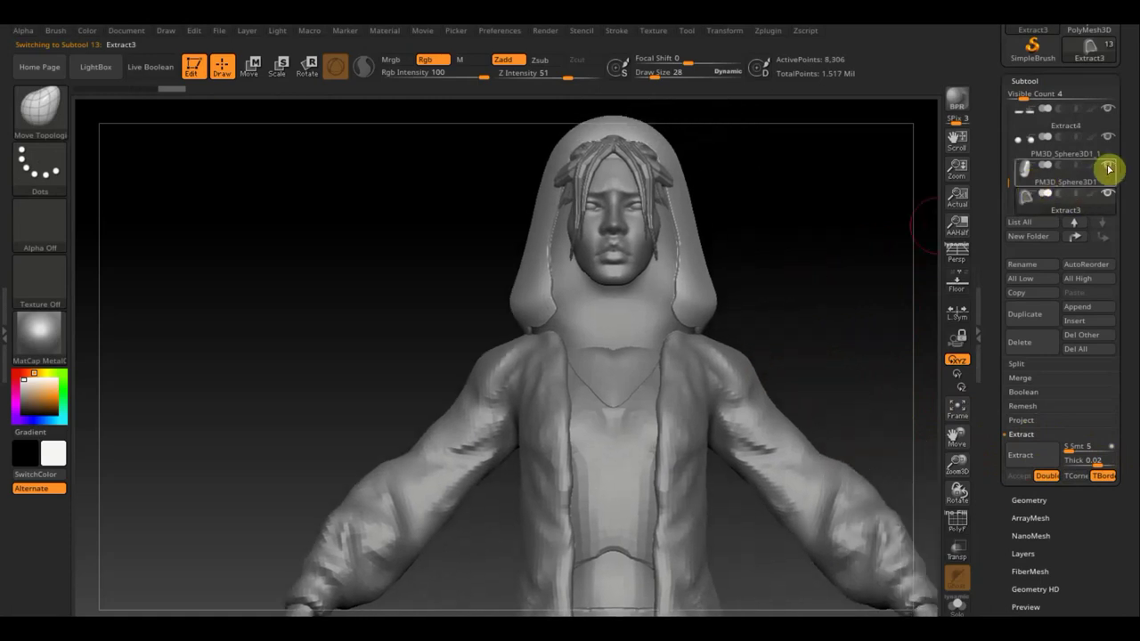
left_click_drag(769, 219, 762, 218)
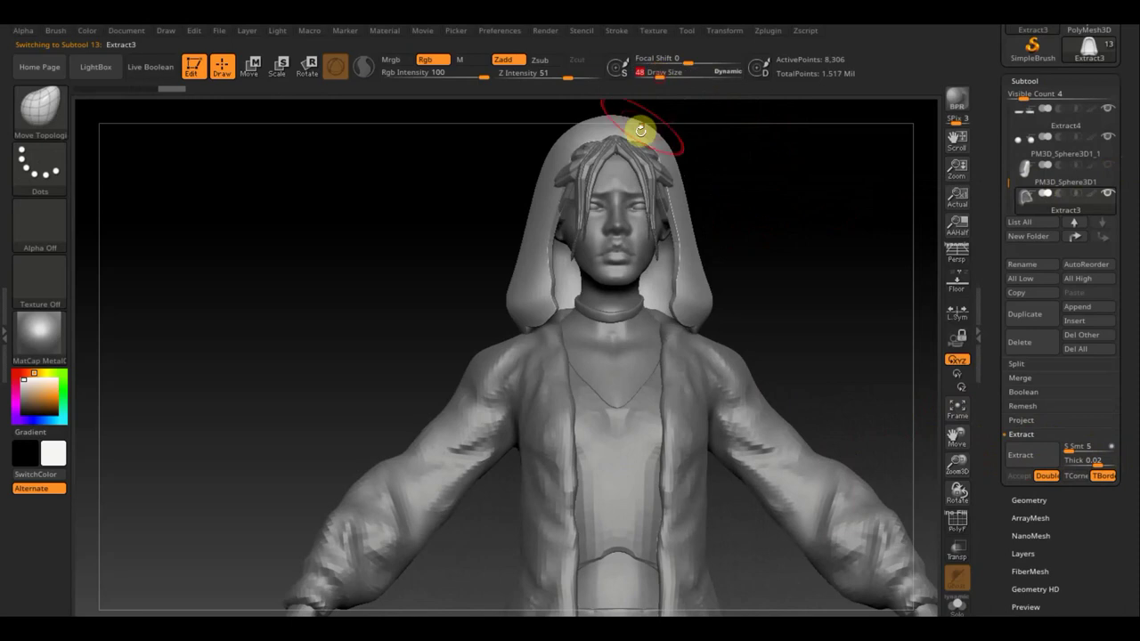
mouse_move(636, 128)
left_mouse_down("shift")
mouse_move(586, 165)
mouse_move(552, 299)
mouse_move(560, 280)
mouse_move(542, 280)
left_mouse_up("shift")
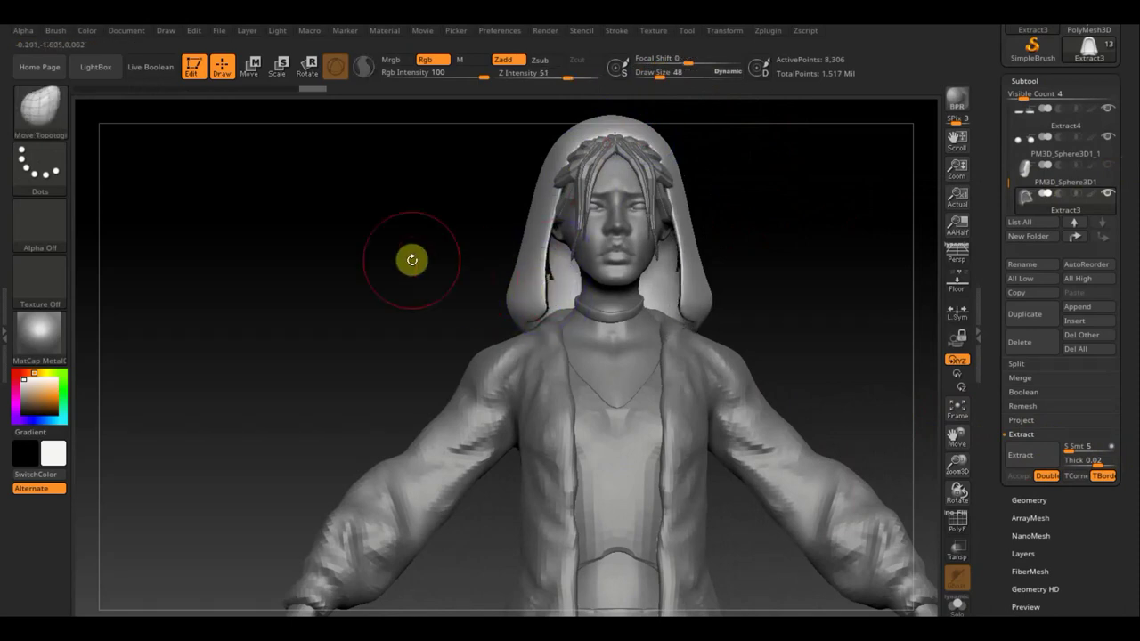
mouse_move(412, 258)
left_mouse_down()
mouse_move(516, 261)
mouse_move(471, 326)
mouse_move(392, 335)
left_mouse_up()
mouse_move(640, 304)
left_mouse_down()
mouse_move(513, 321)
mouse_move(626, 308)
mouse_move(601, 178)
left_mouse_up()
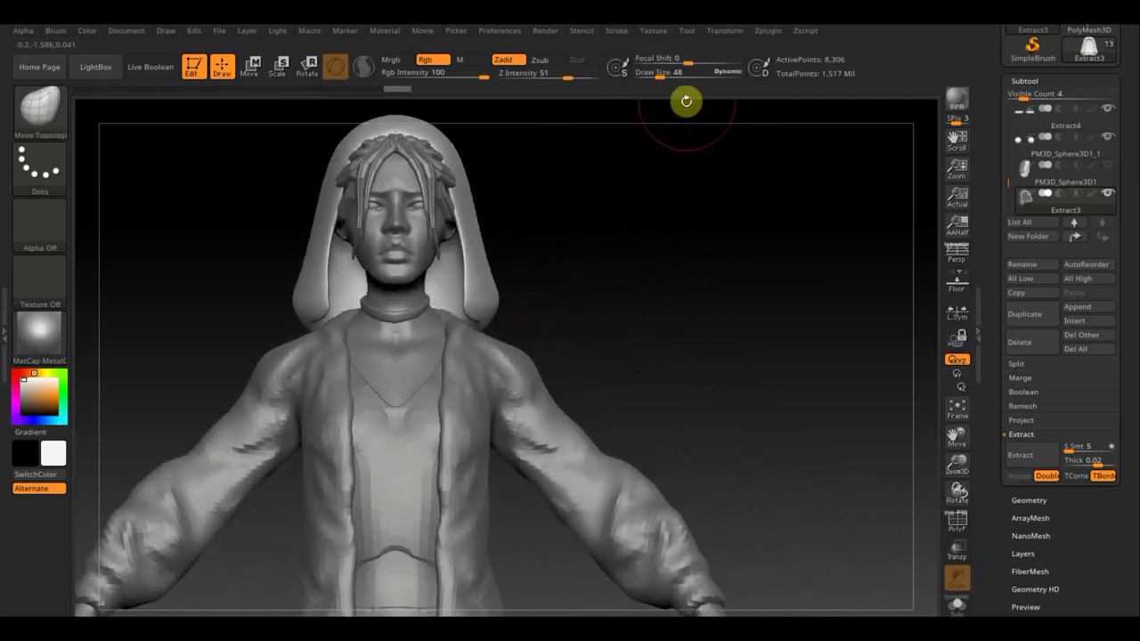
Step: Raise the brush size to 86 and push the hood's sides and back edge inward
left_click_drag(659, 78, 665, 77)
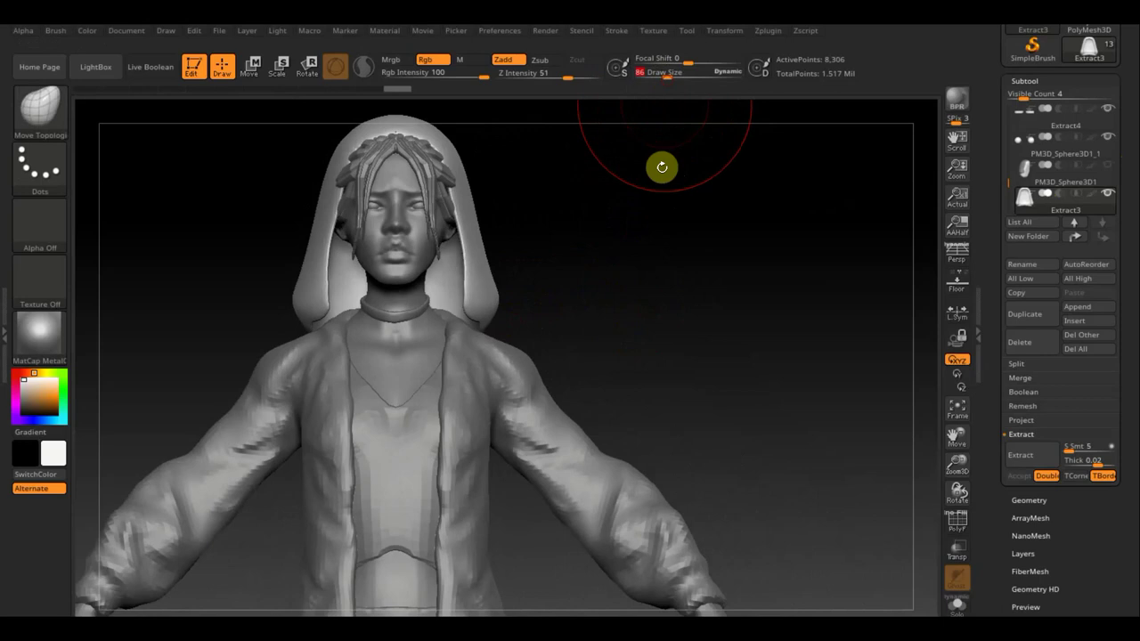
left_click_drag(641, 207, 731, 280, "alt")
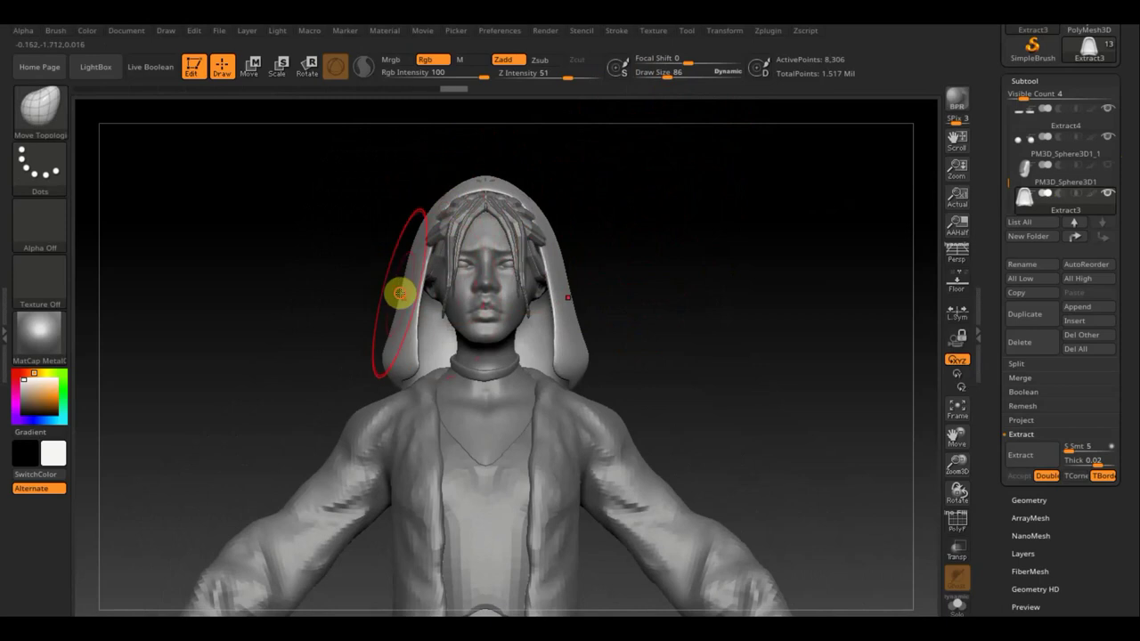
mouse_move(400, 294)
left_mouse_down()
mouse_move(419, 323)
mouse_move(408, 366)
left_mouse_up()
mouse_move(616, 315)
left_mouse_down()
mouse_move(537, 341)
mouse_move(509, 326)
left_mouse_up()
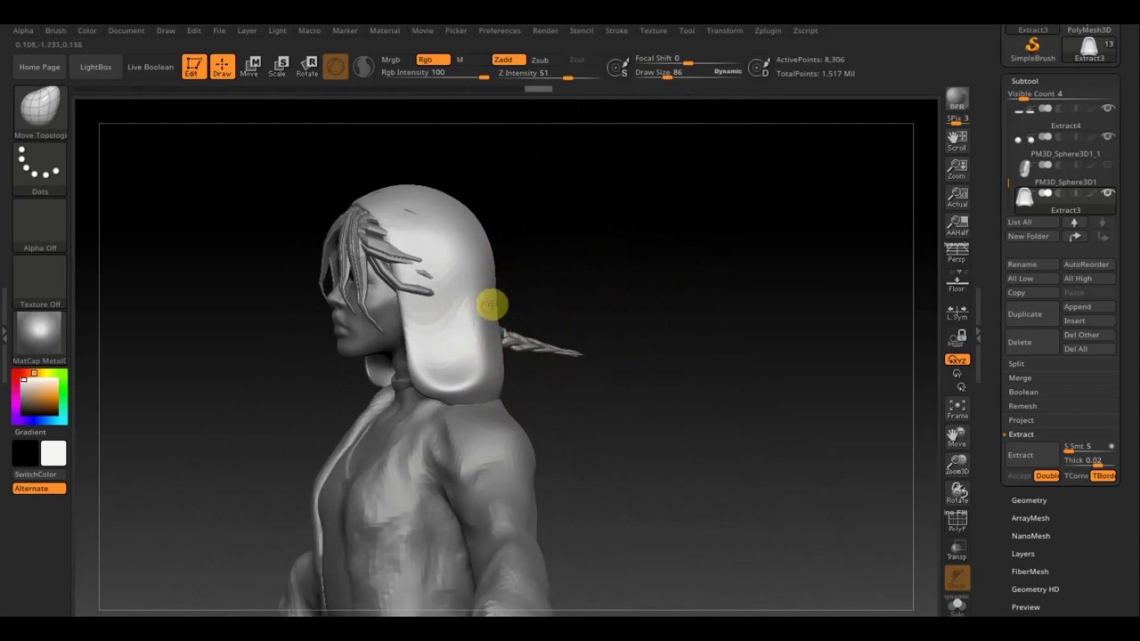
left_click_drag(490, 306, 477, 312)
Step: Pull the back of the hood toward the face and the lower sides in toward the neck
left_click_drag(563, 255, 491, 275)
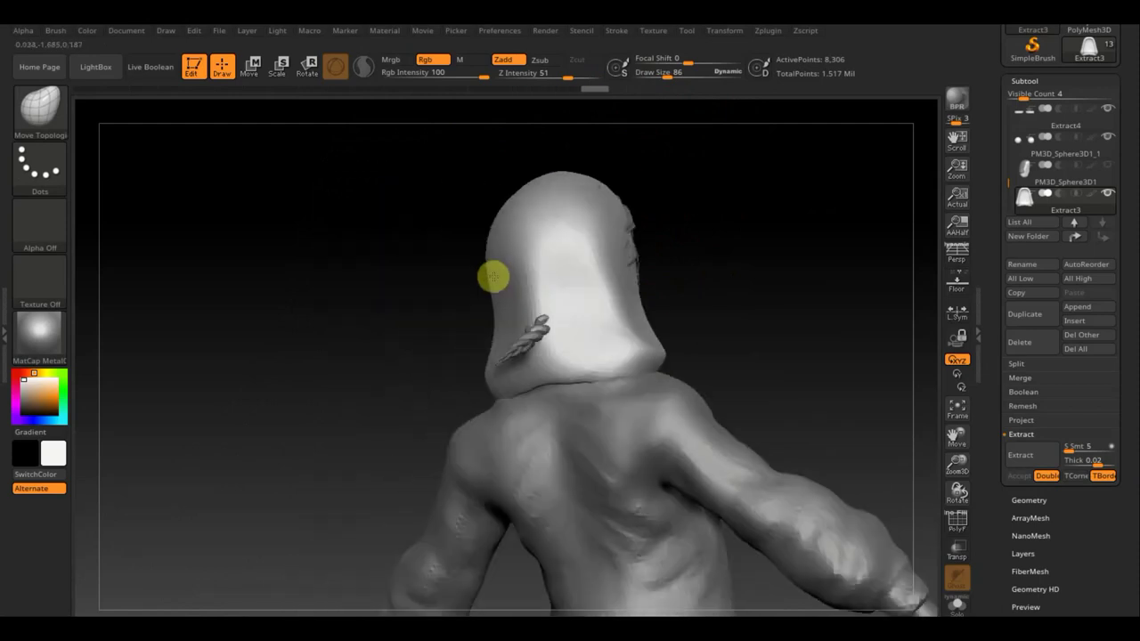
left_click_drag(669, 261, 624, 297)
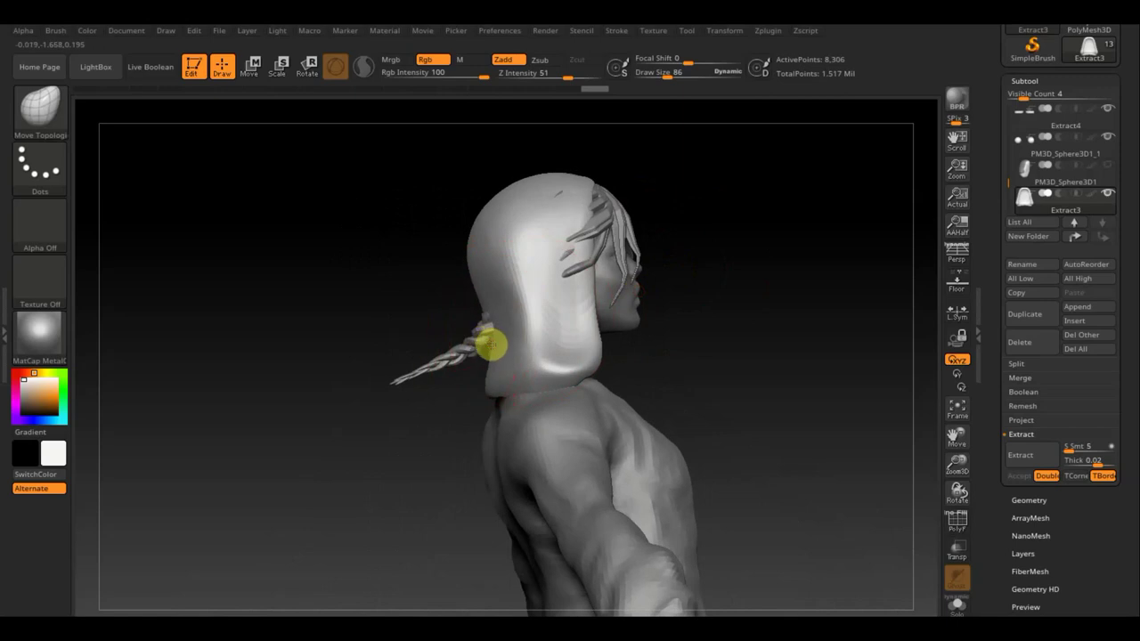
mouse_move(497, 280)
left_mouse_down()
mouse_move(654, 293)
mouse_move(660, 312)
left_mouse_up()
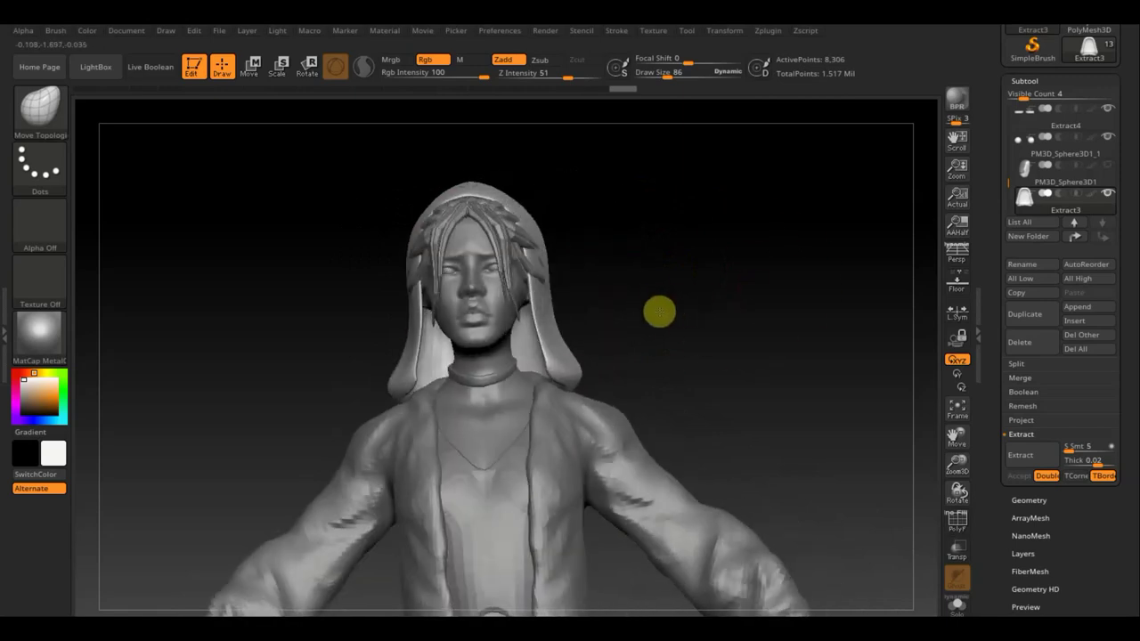
mouse_move(409, 386)
left_mouse_down()
mouse_move(443, 391)
mouse_move(421, 387)
left_mouse_up()
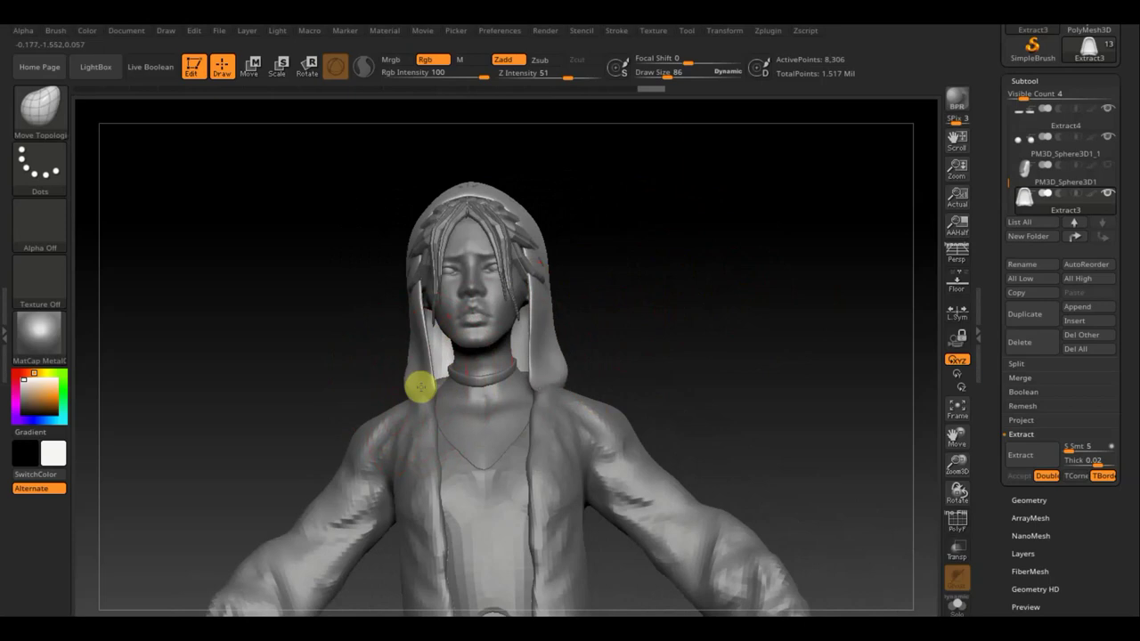
mouse_move(696, 333)
left_mouse_down()
mouse_move(655, 346)
mouse_move(722, 351)
mouse_move(698, 354)
mouse_move(674, 262)
left_mouse_up()
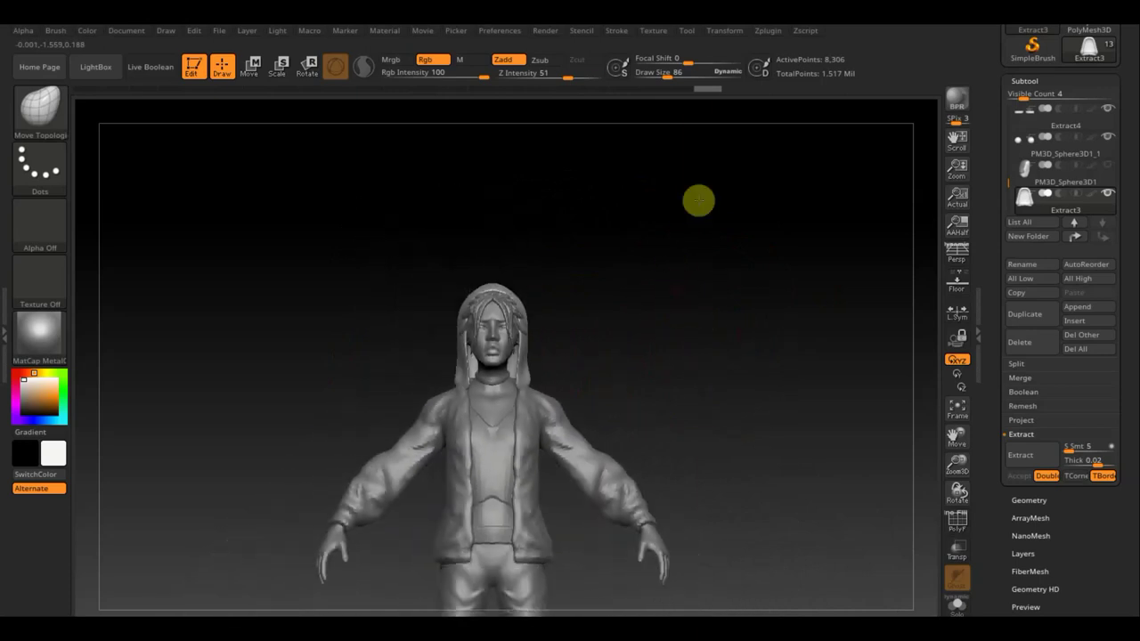
Step: Frame the whole figure and orbit around it to check the hood
key("f")
left_click_drag(696, 190, 567, 217)
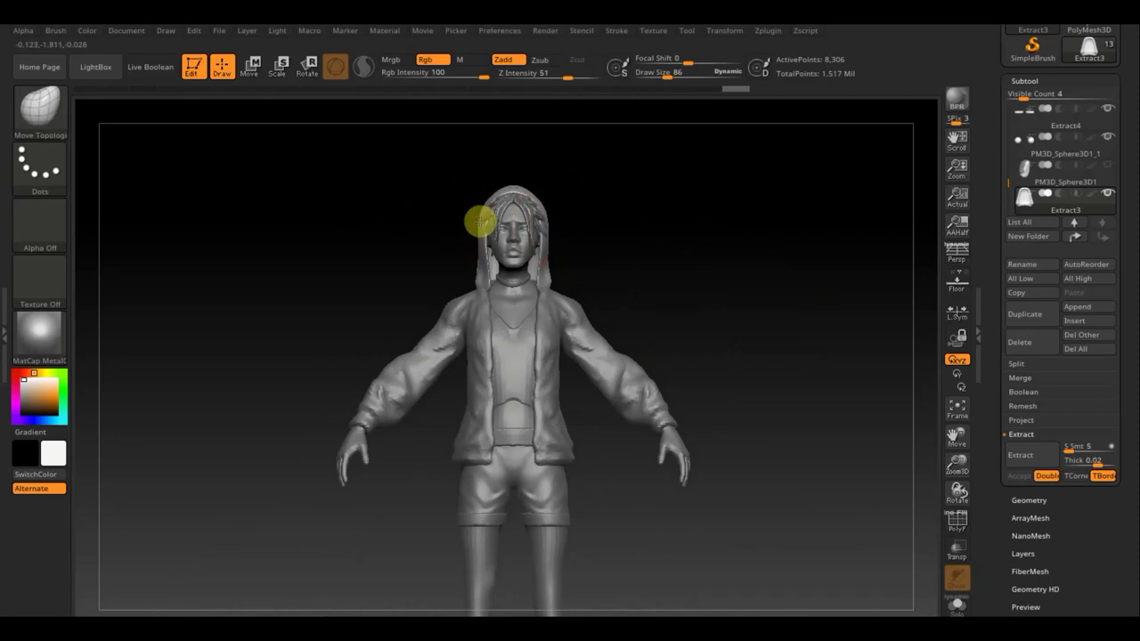
left_click_drag(598, 206, 680, 211)
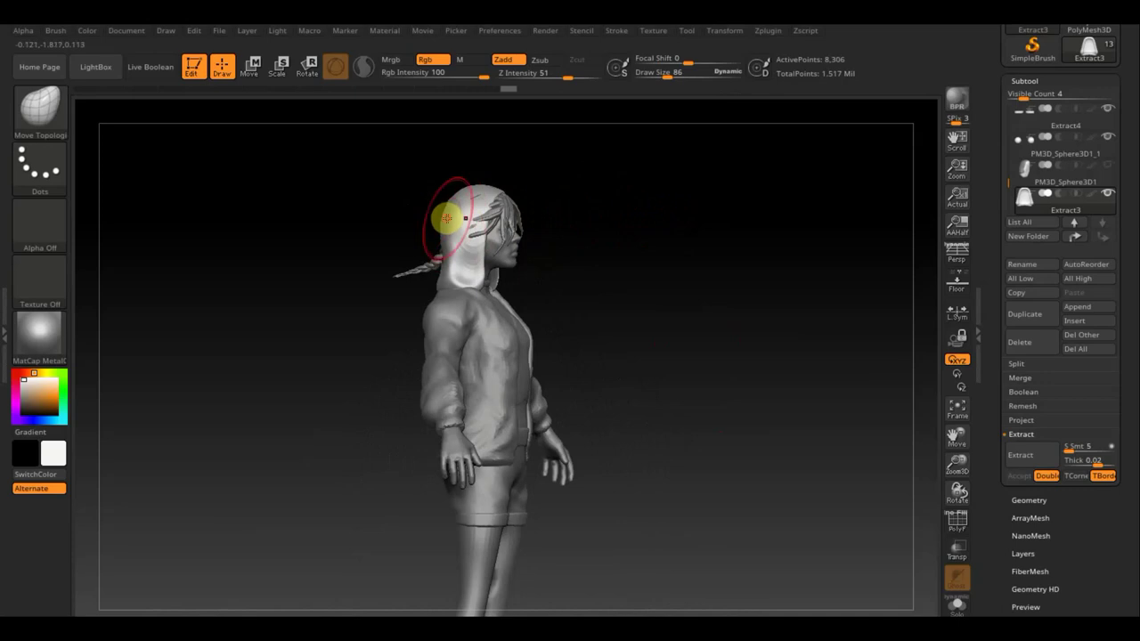
left_click_drag(596, 214, 494, 212)
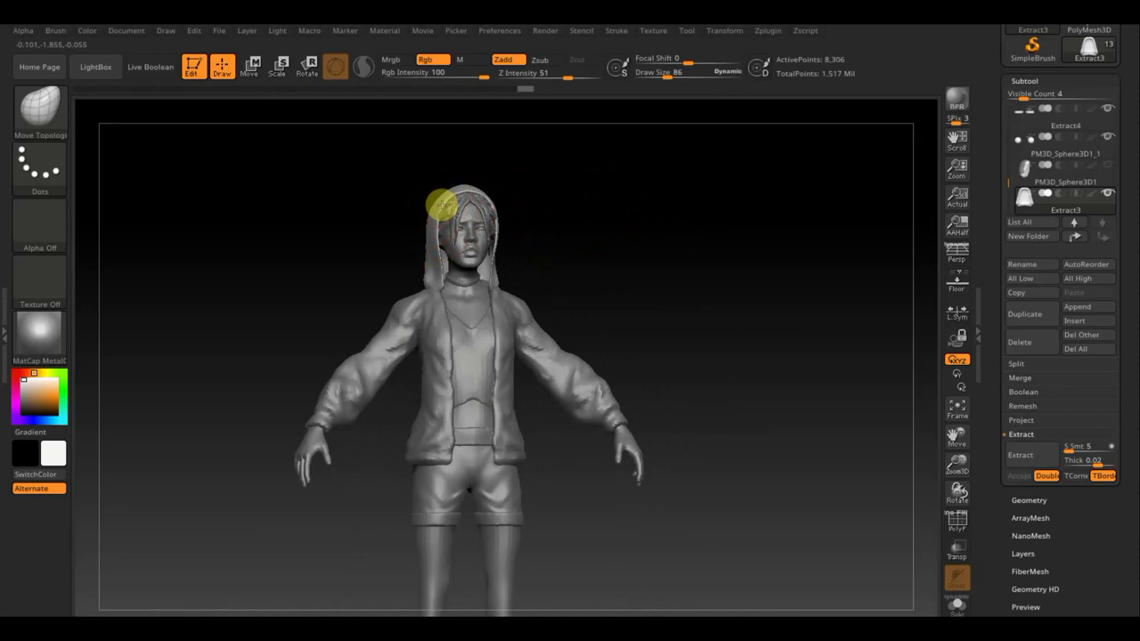
mouse_move(535, 206)
left_mouse_down()
mouse_move(630, 207)
mouse_move(577, 266)
mouse_move(638, 286)
left_mouse_up()
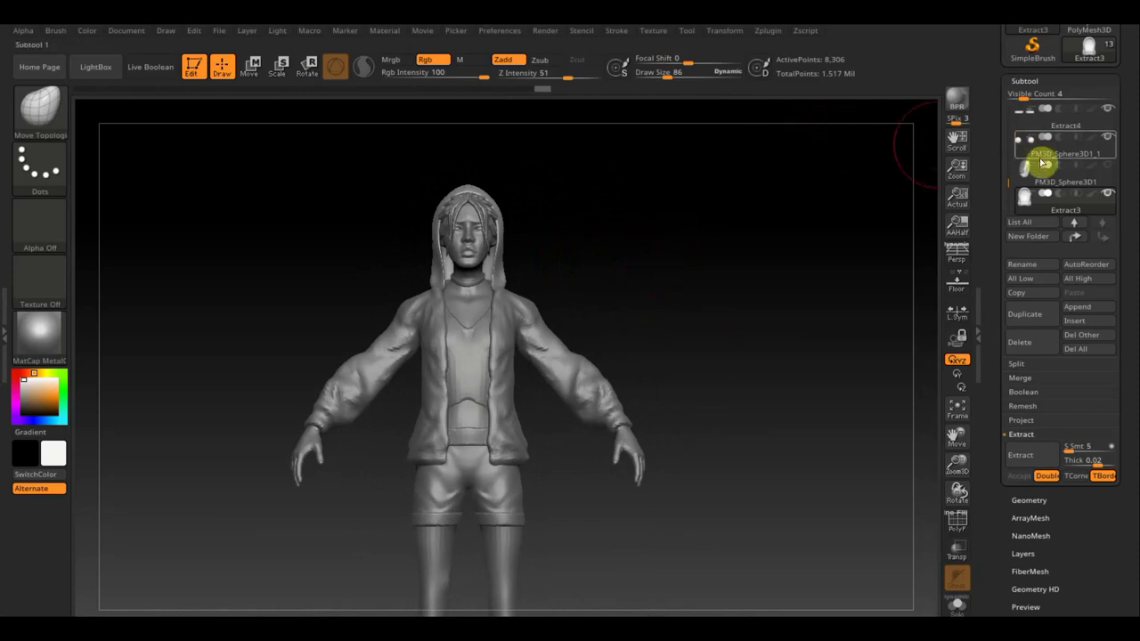
Step: Delete the PM3D_Sphere3D1 subtool, cancel a second deletion, and open the subtool name picker
left_click(1035, 182)
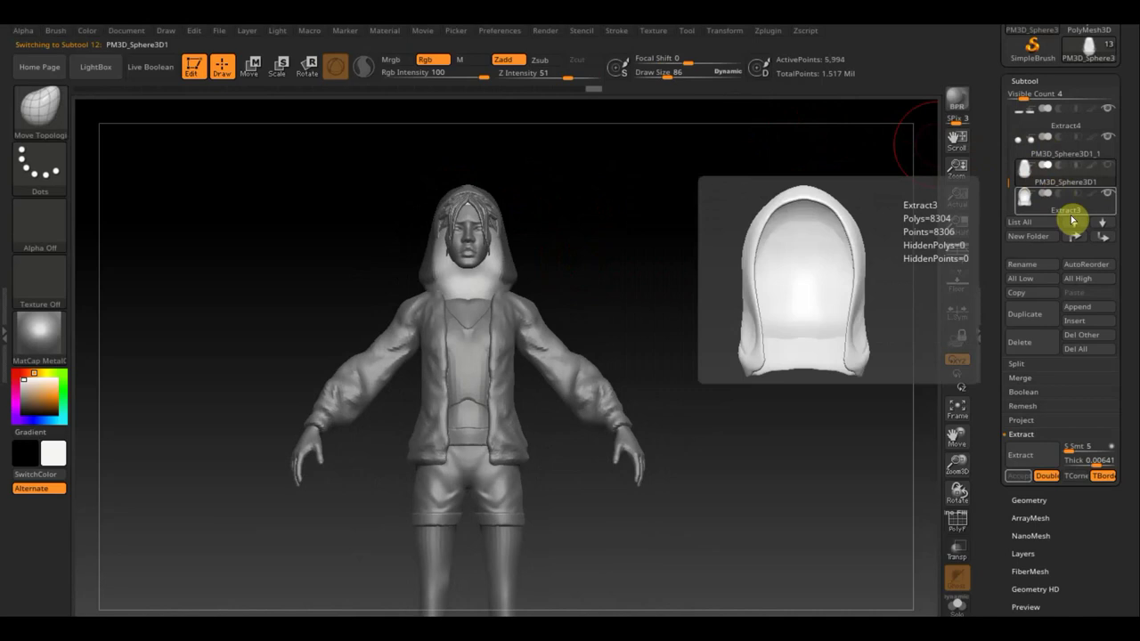
left_click(1030, 347)
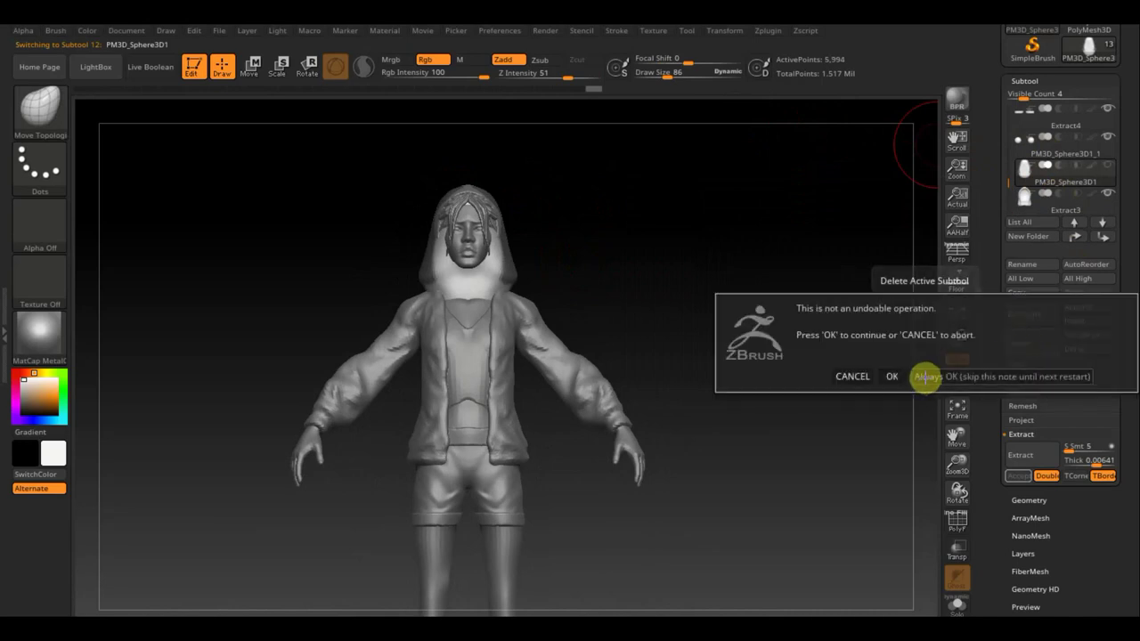
left_click(891, 376)
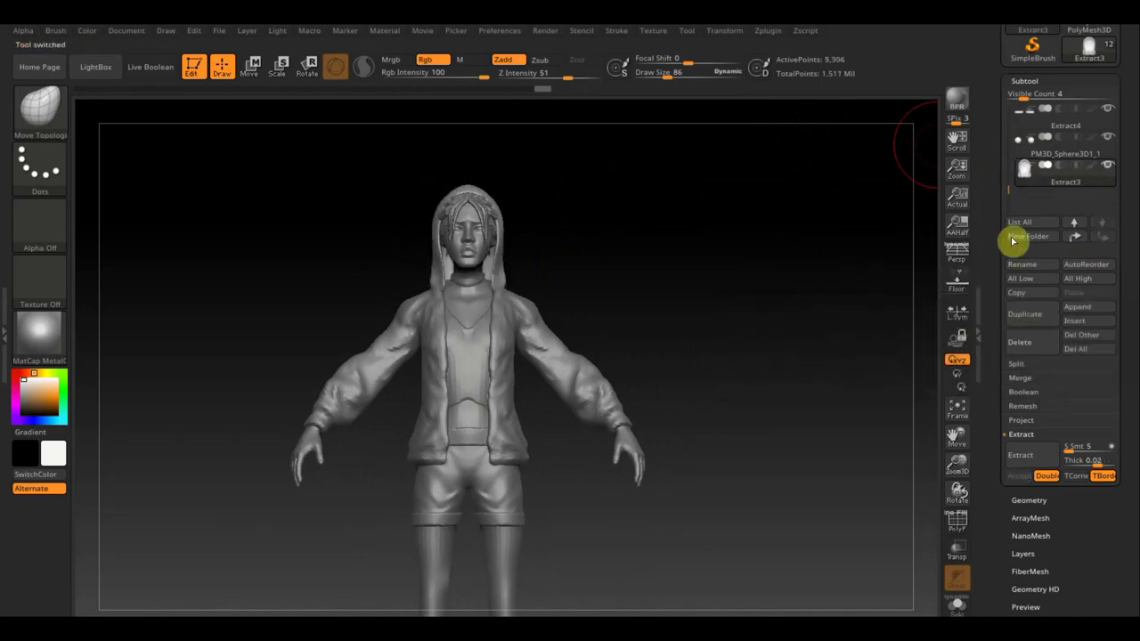
left_click(1027, 348)
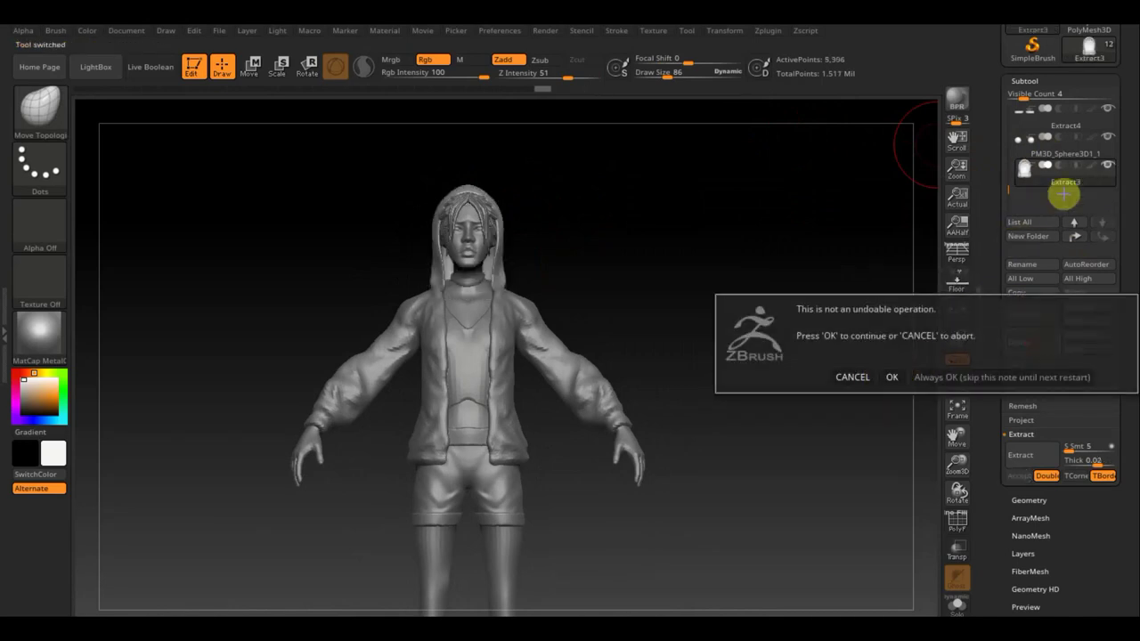
left_click(852, 377)
mouse_move(1065, 174)
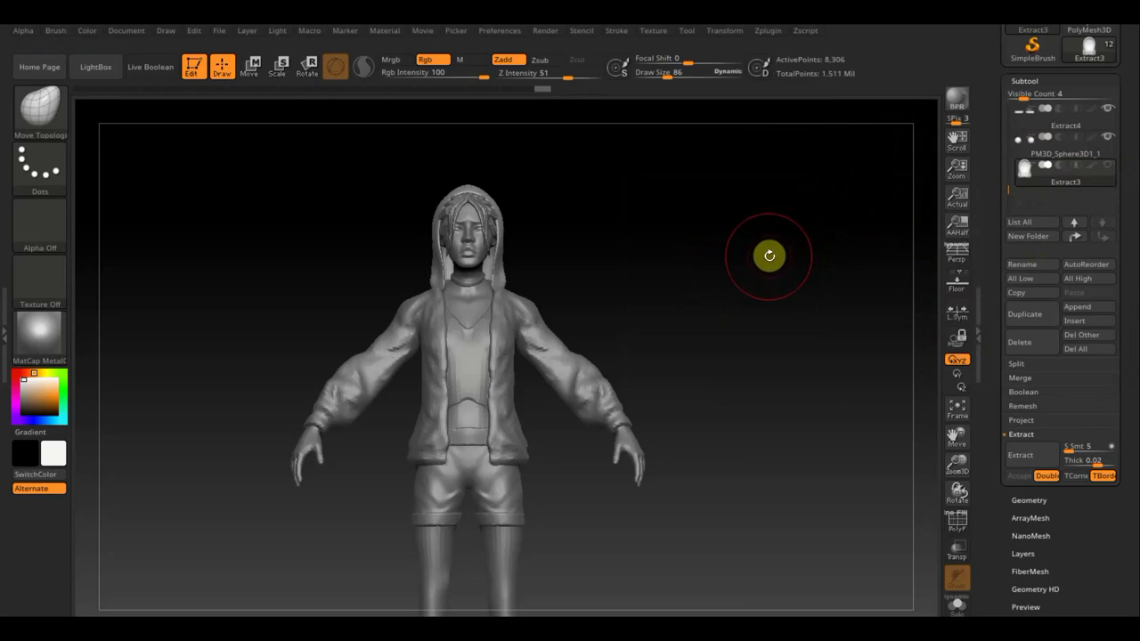
key("n")
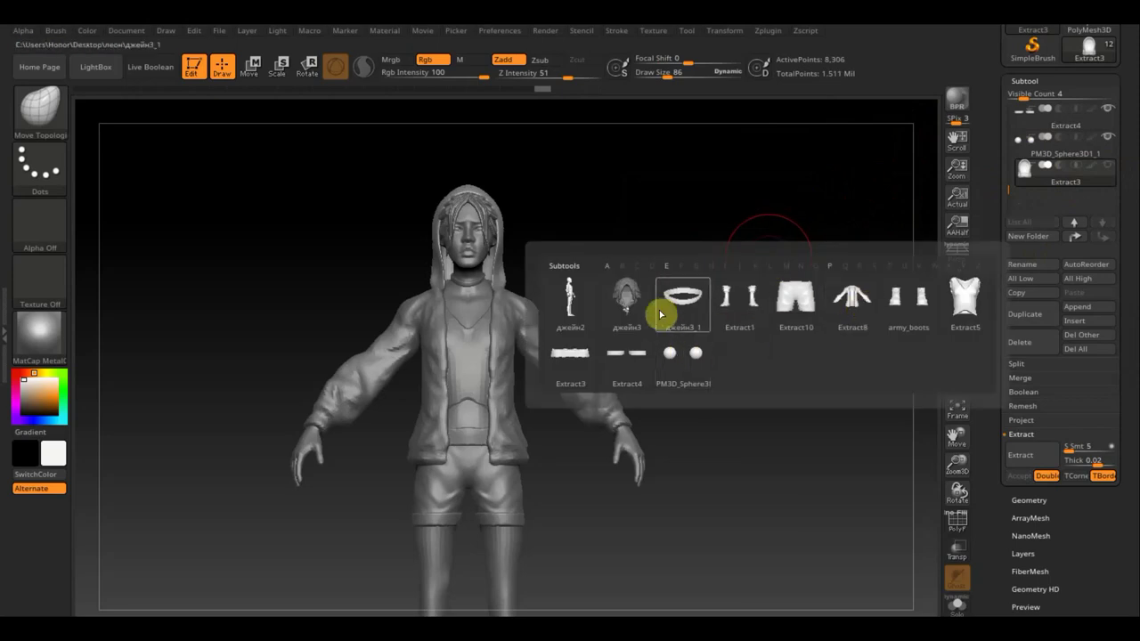
Step: Make the hair the active subtool, soloing it briefly, then zoom in on the head
left_click(641, 313)
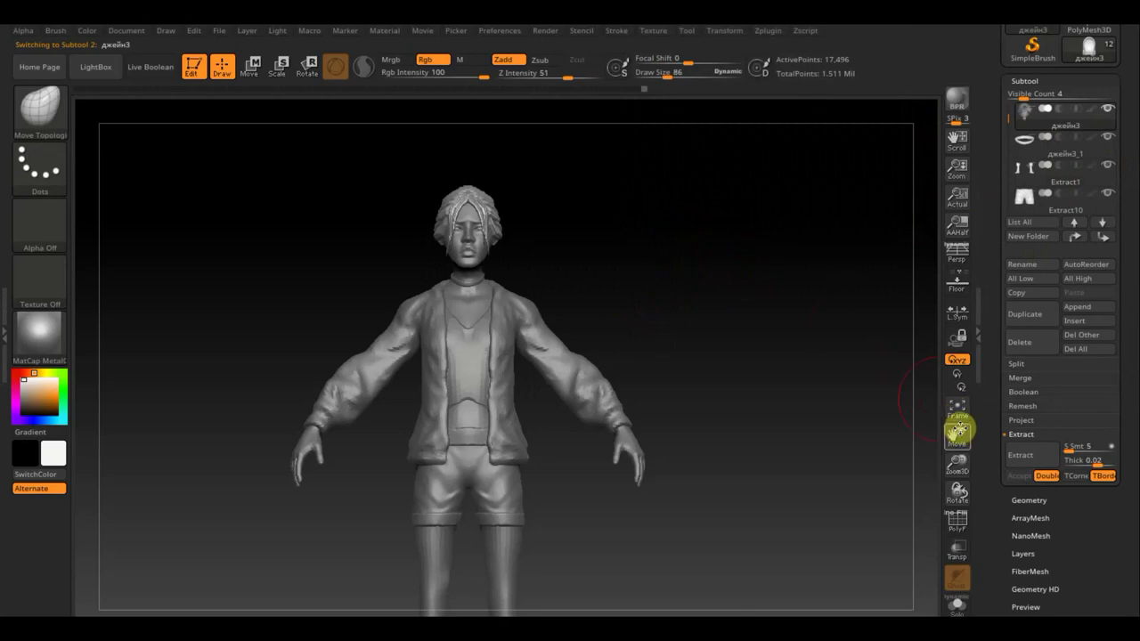
left_click(1109, 194, "shift")
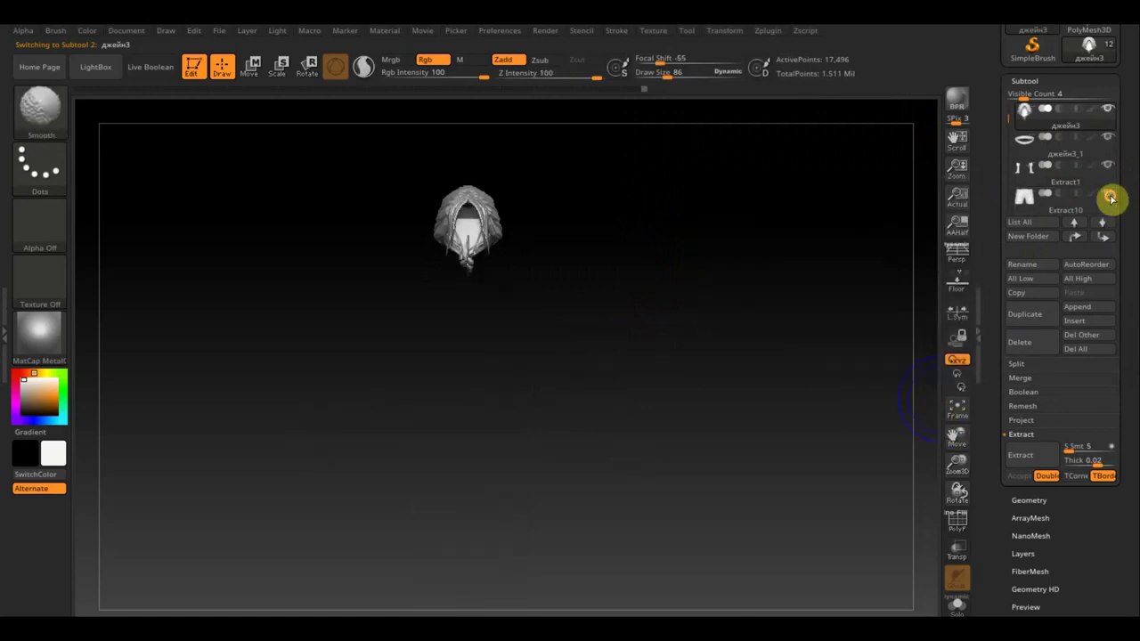
left_click(1109, 194, "shift")
mouse_move(723, 311)
left_mouse_down()
mouse_move(748, 312)
mouse_move(712, 315)
mouse_move(758, 436)
left_mouse_up()
left_click_drag(779, 374, 793, 407, "alt")
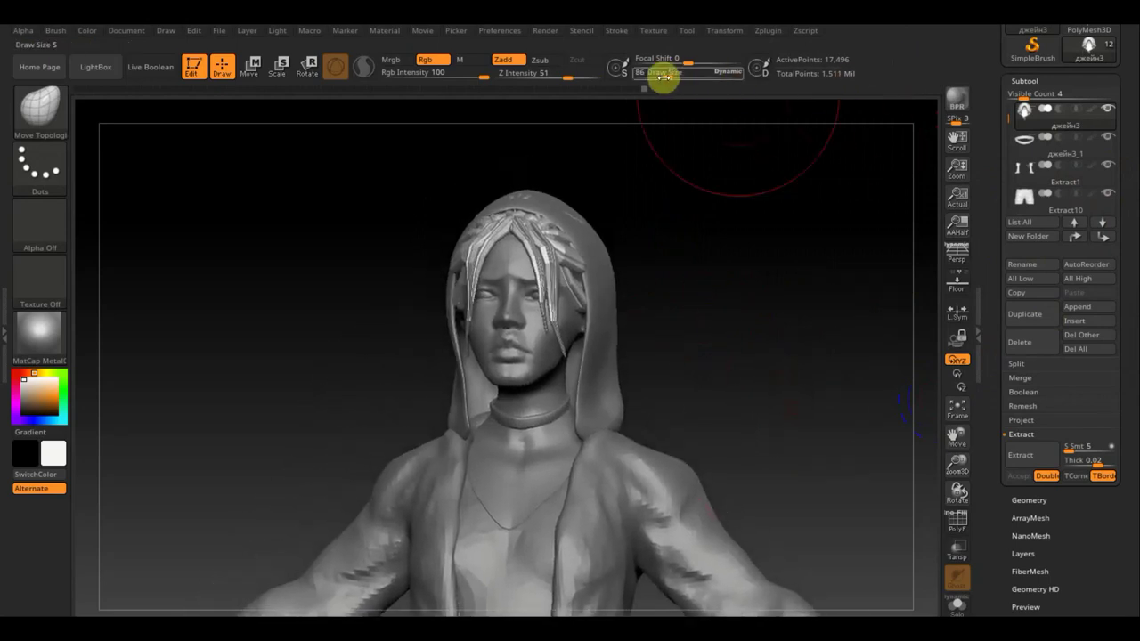
Step: Lower the brush draw size from 86 to 9, then start a subtool delete and cancel it
left_click_drag(664, 77, 655, 78)
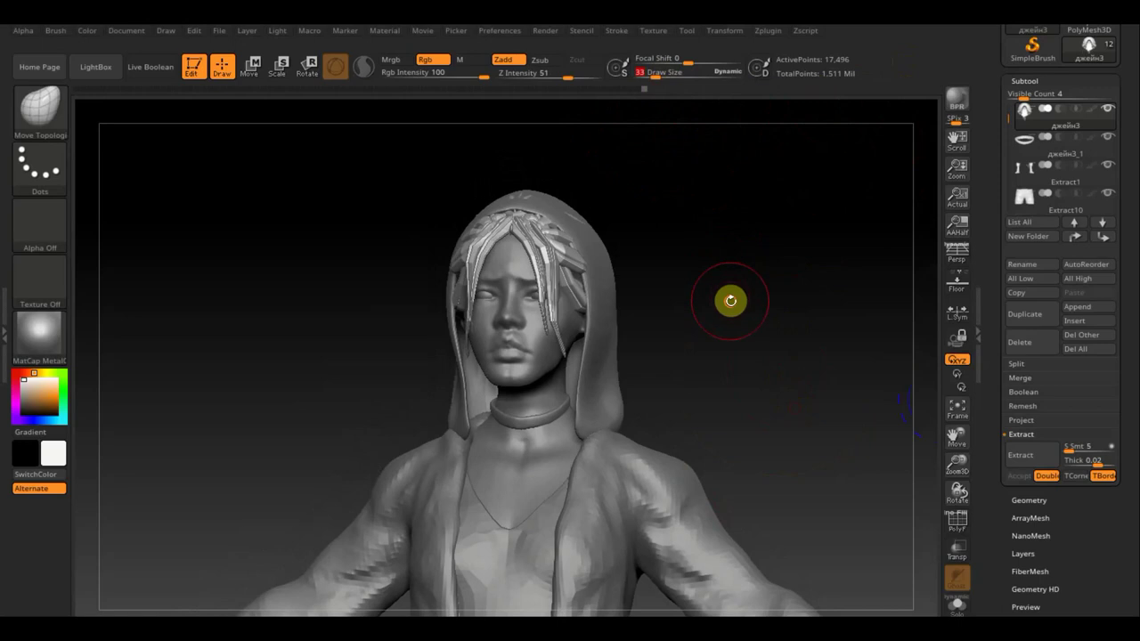
left_click_drag(731, 300, 722, 255, "alt")
scroll(730, 266, "up", 1)
scroll(731, 264, "up", 1)
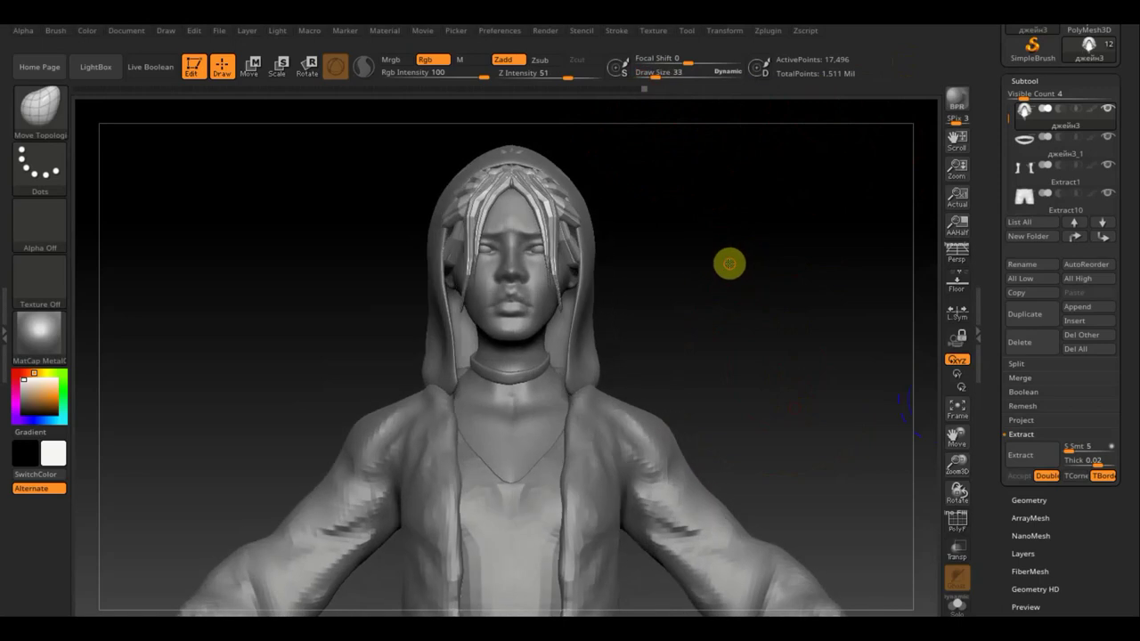
scroll(728, 262, "up", 2)
left_click(1022, 339)
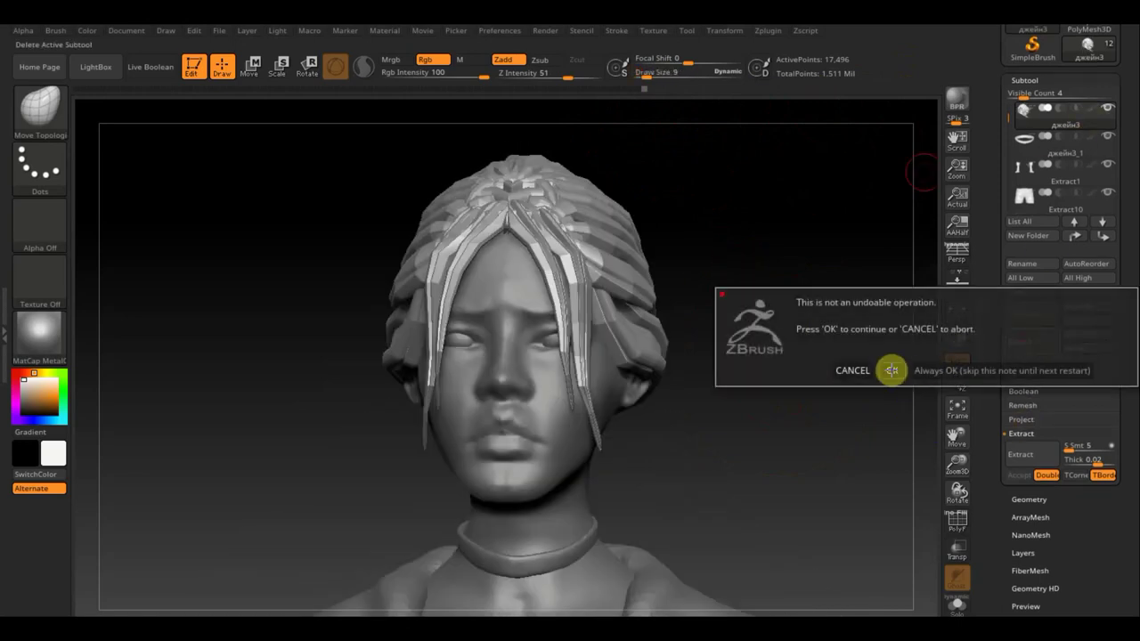
left_click(852, 370)
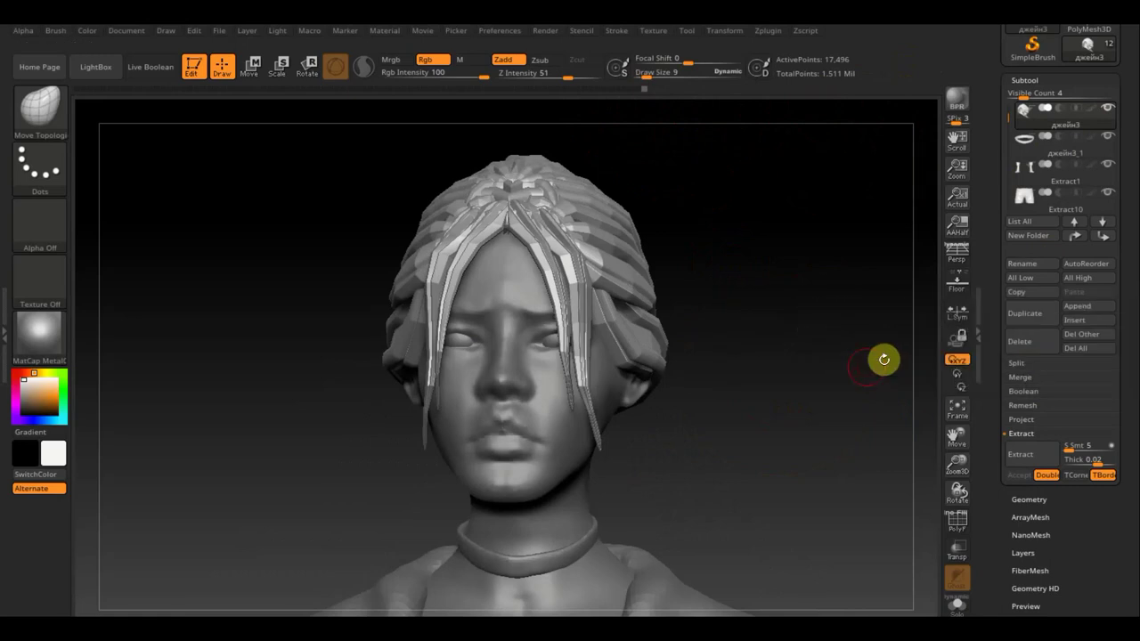
Step: Select the body subtool, solo it to show the bald head, and duplicate it
left_click(1047, 153)
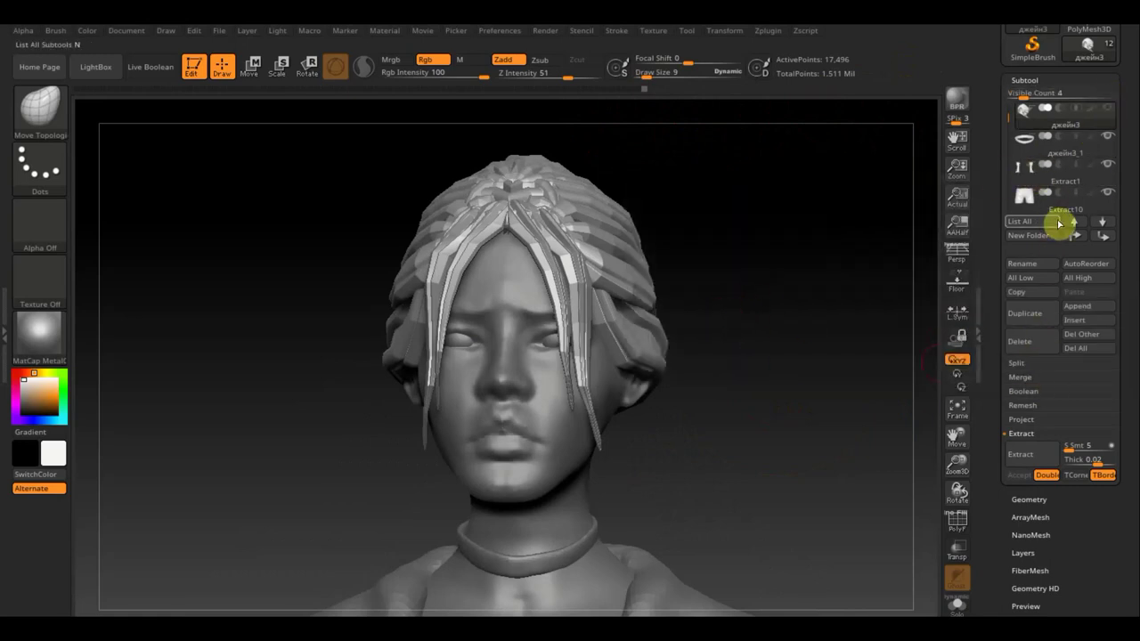
left_click(1076, 222)
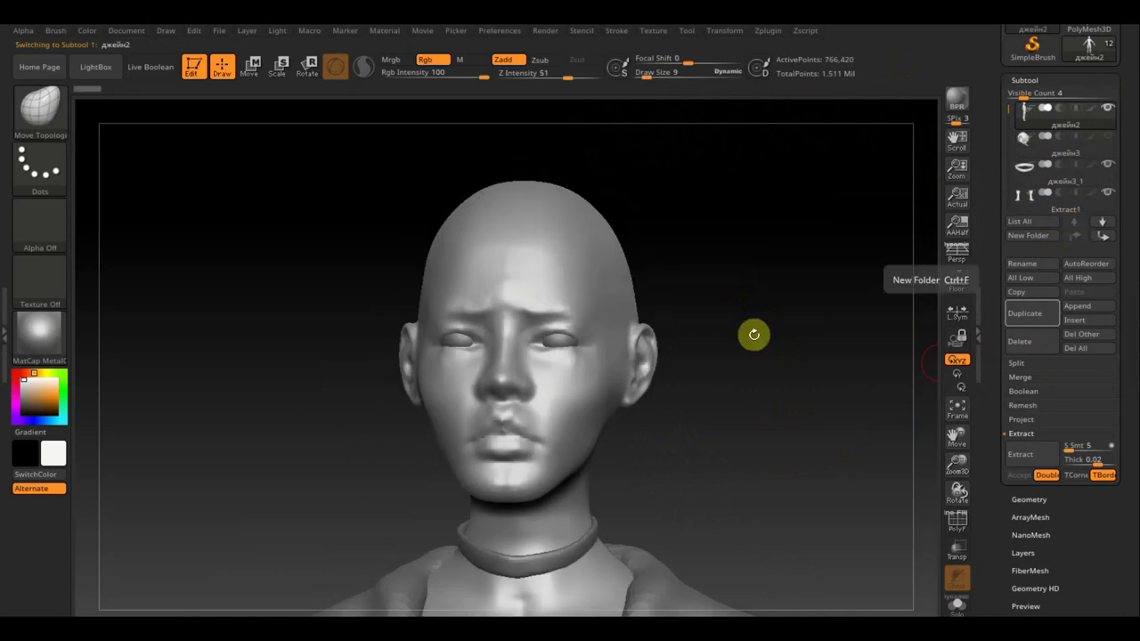
mouse_move(754, 333)
left_mouse_down()
mouse_move(781, 352)
mouse_move(761, 355)
left_mouse_up()
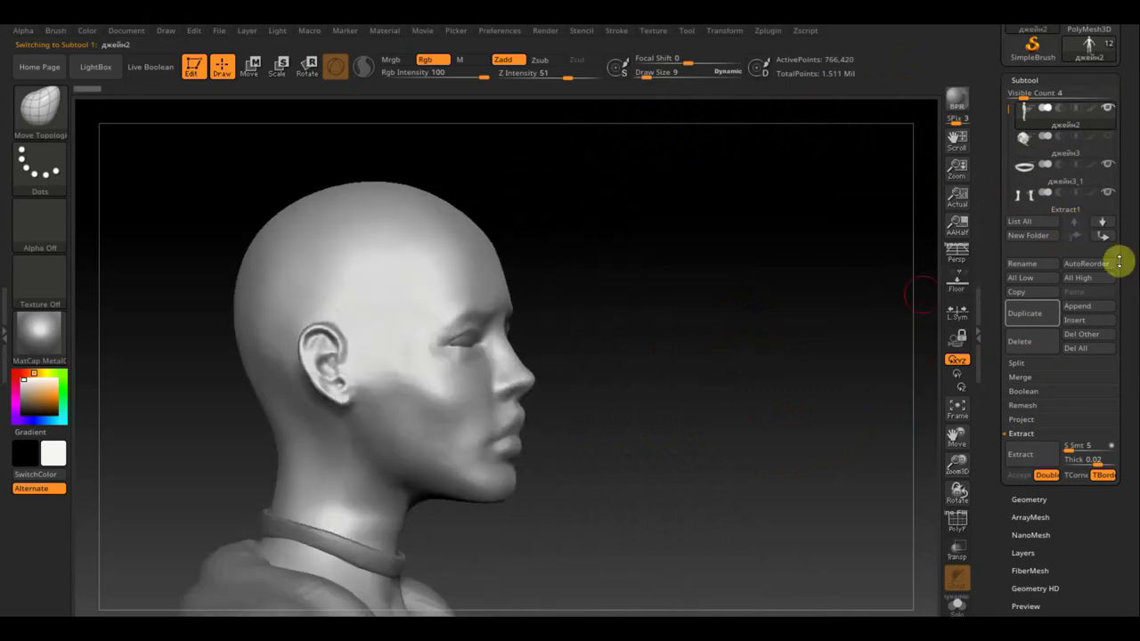
left_click(1108, 109)
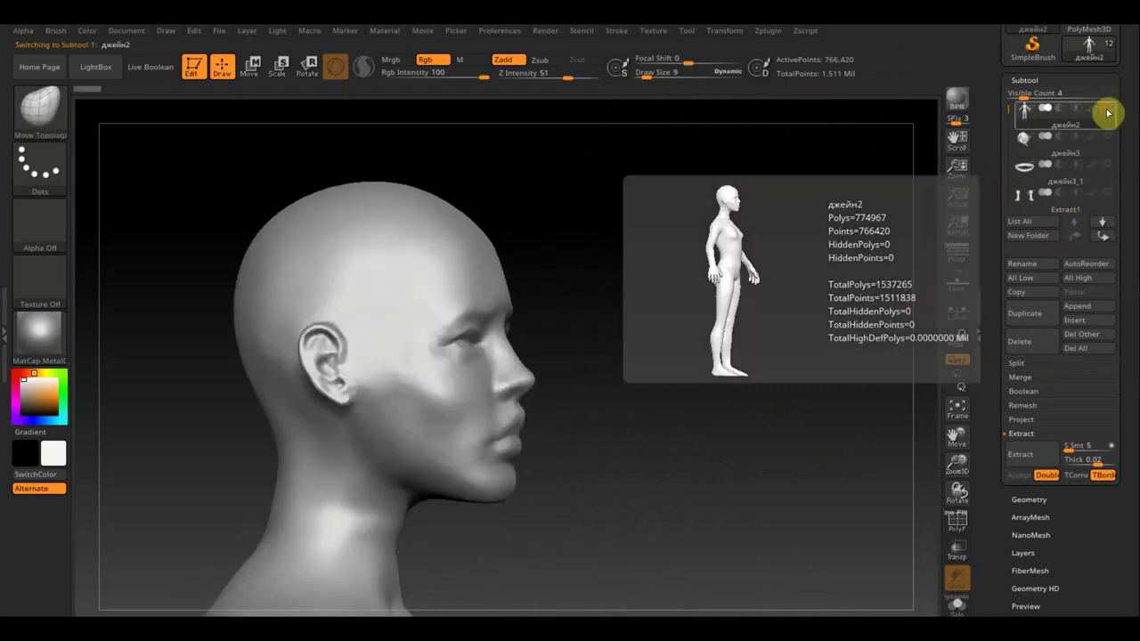
left_click(1029, 314)
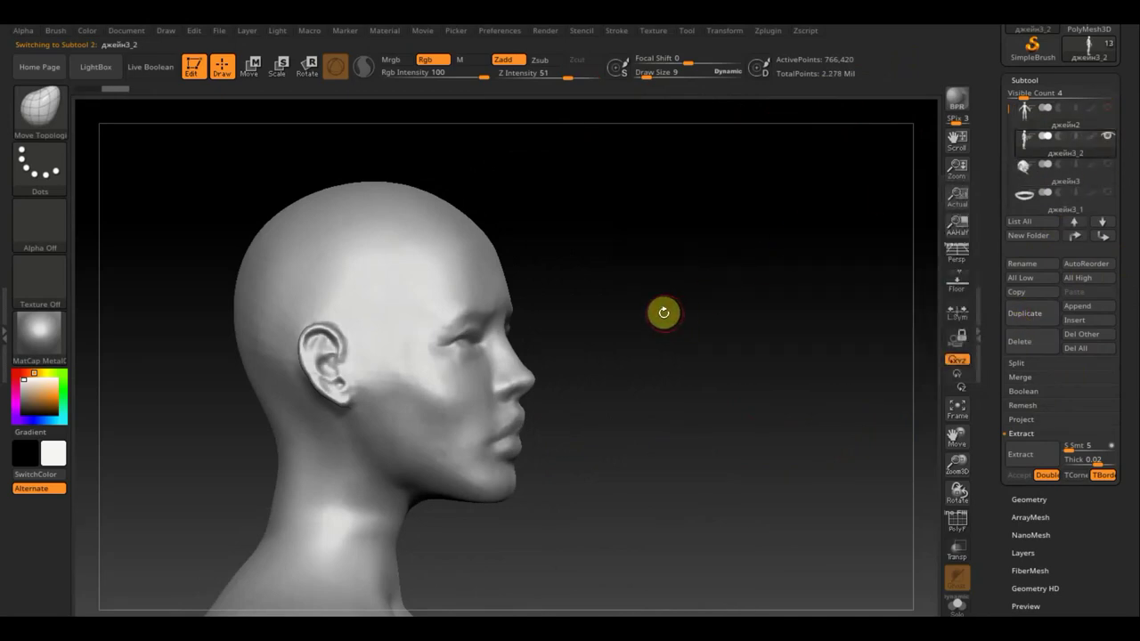
left_click_drag(664, 313, 717, 347)
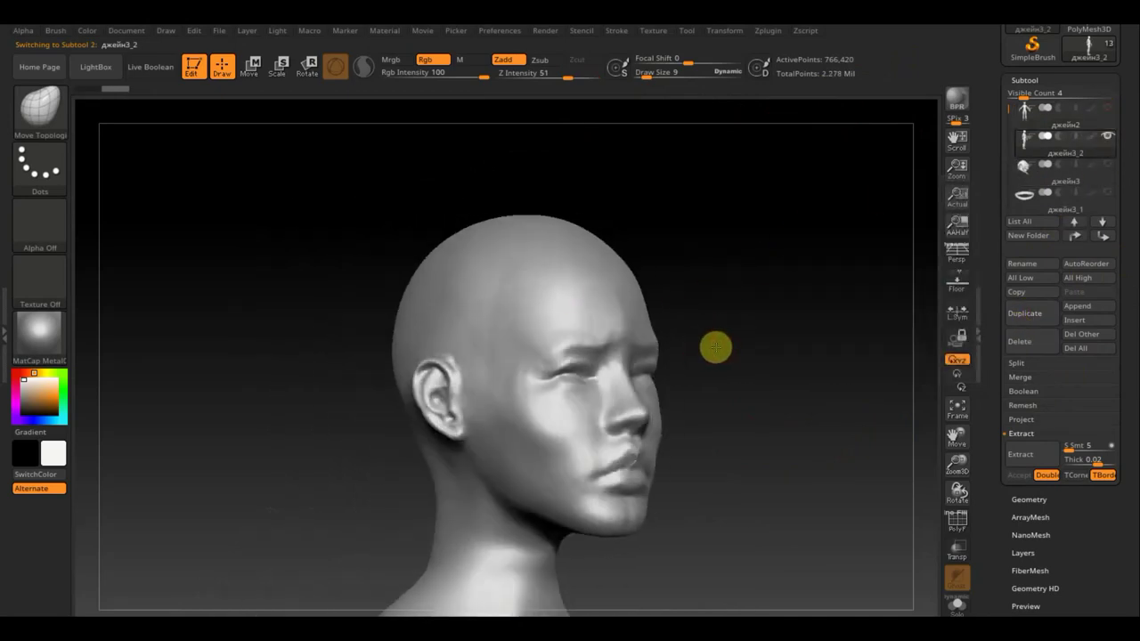
left_click(65, 119)
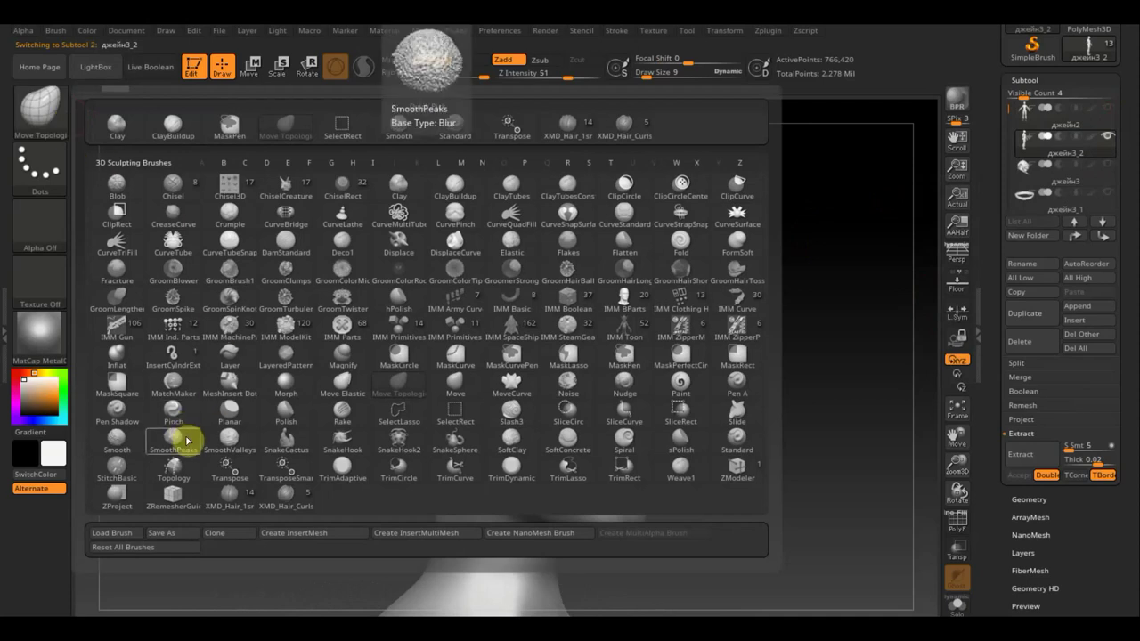
Step: Load the VM_IMM_ShortStrands.zbp brush preset
left_click(119, 536)
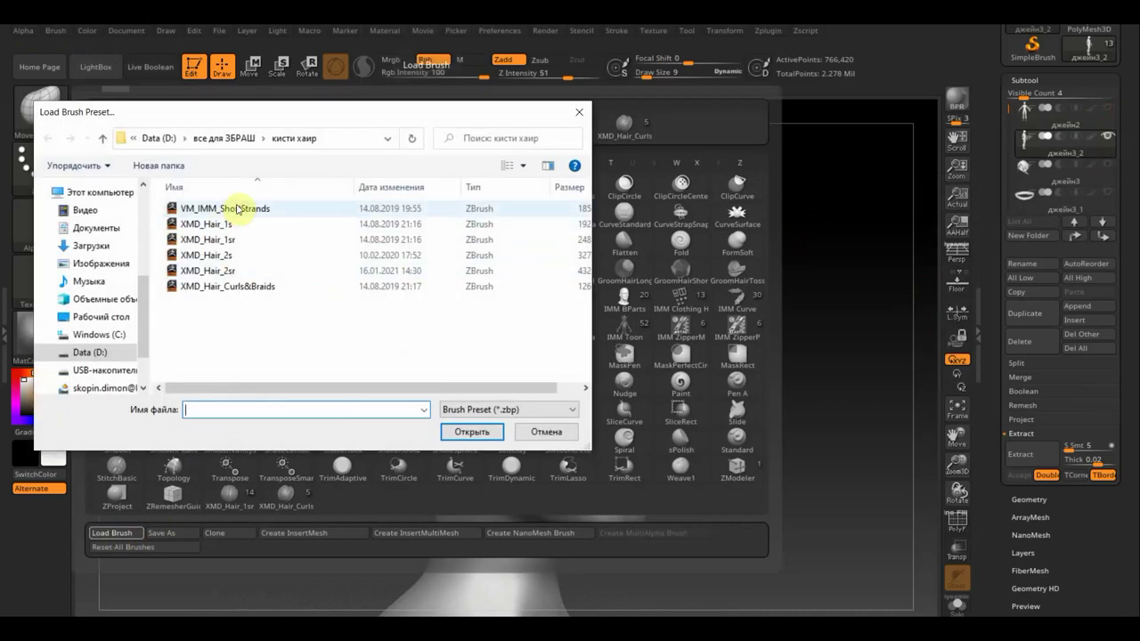
left_click(237, 209)
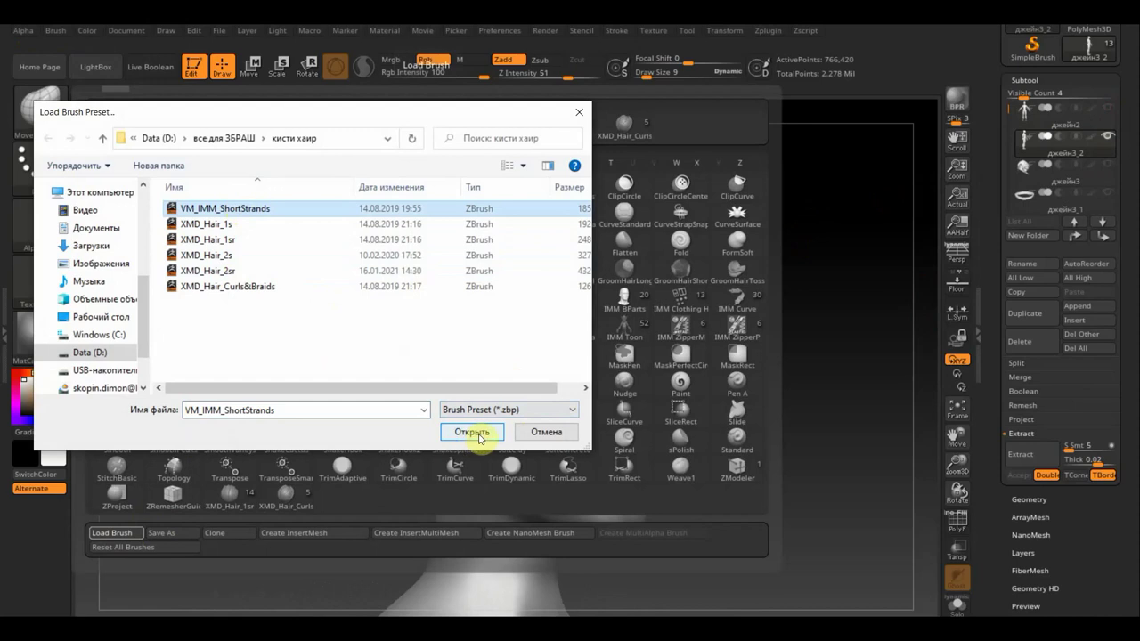
left_click(472, 432)
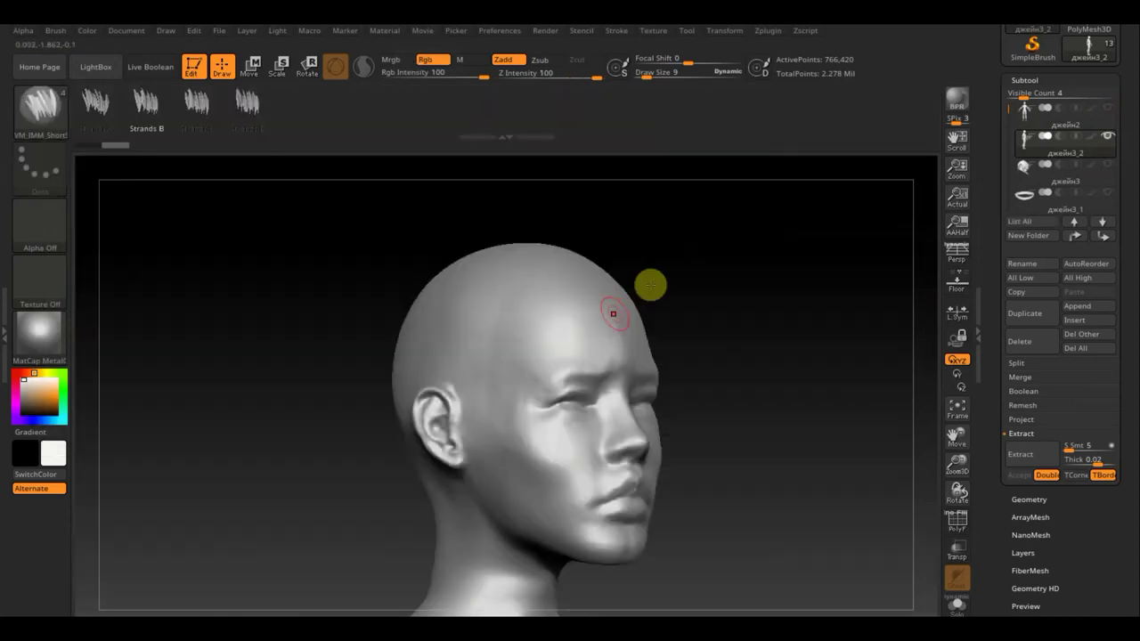
Step: Draw a fan of chunky strands across the bald scalp, undoing the first attempt and redrawing
mouse_move(268, 211)
left_mouse_down("shift")
mouse_move(310, 214)
mouse_move(282, 160)
left_mouse_up("shift")
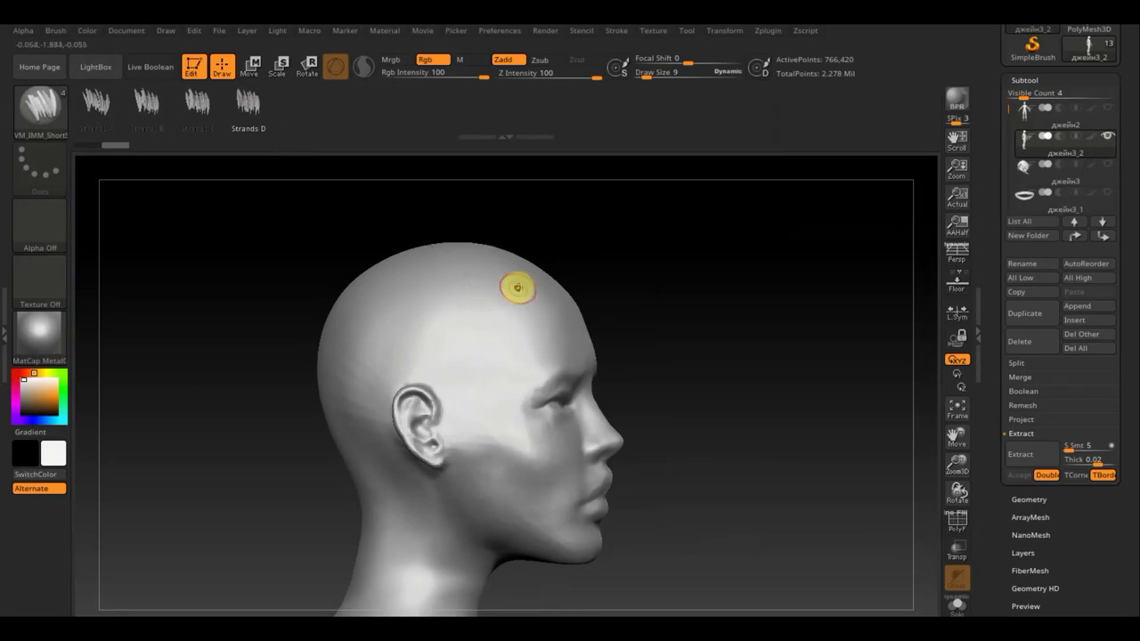
left_click_drag(501, 300, 426, 351)
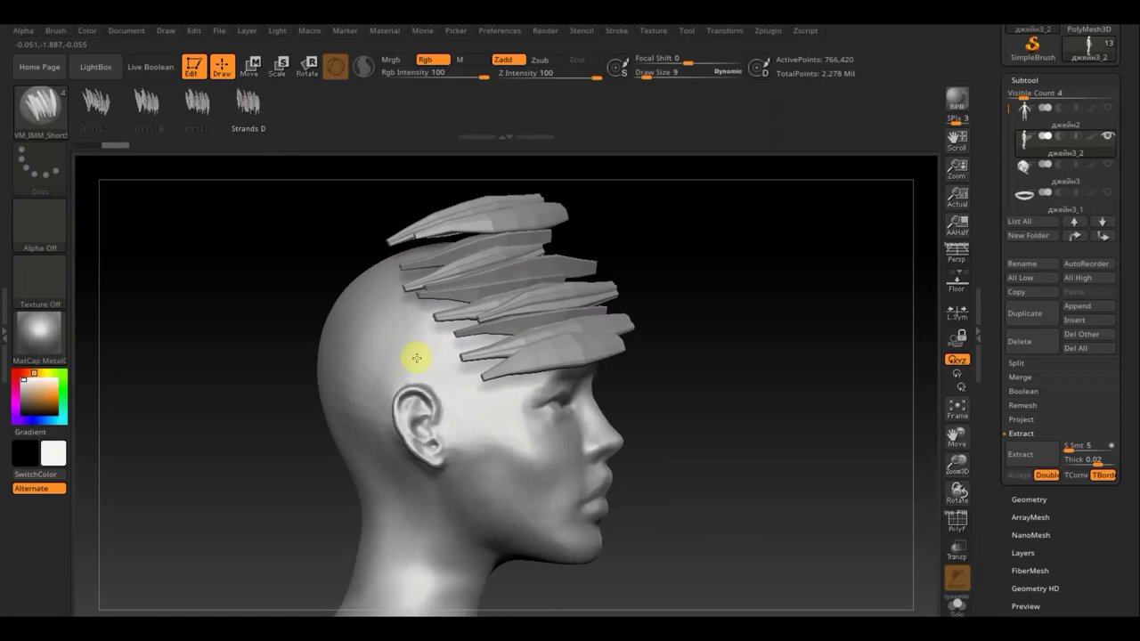
left_click_drag(426, 352, 466, 339)
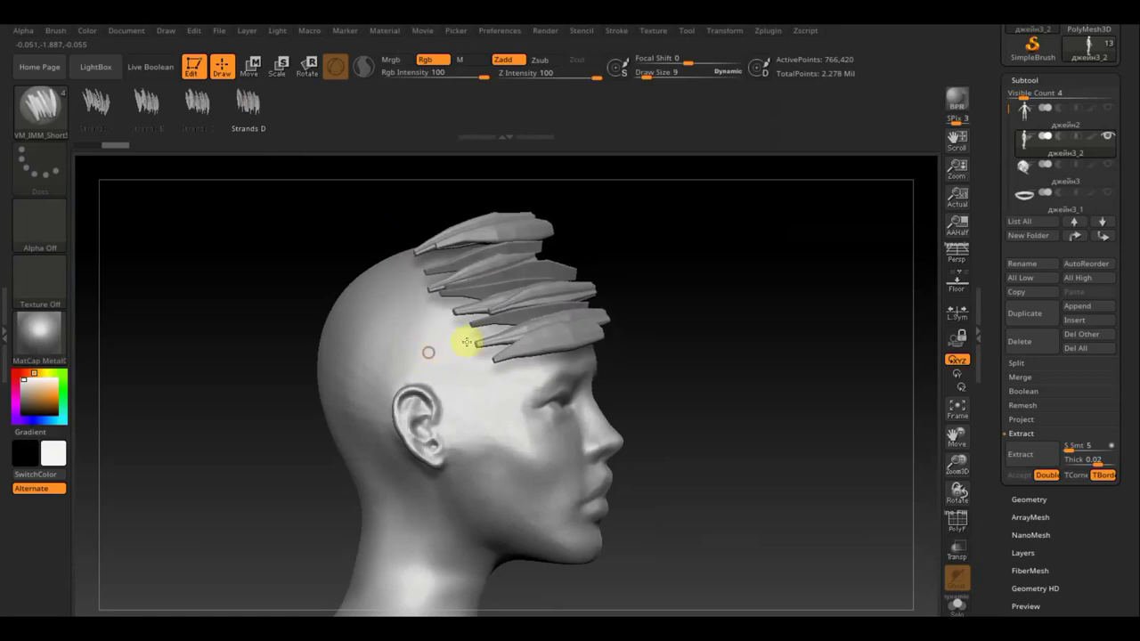
mouse_move(466, 339)
right_mouse_down()
mouse_move(636, 328)
mouse_move(656, 308)
right_mouse_up()
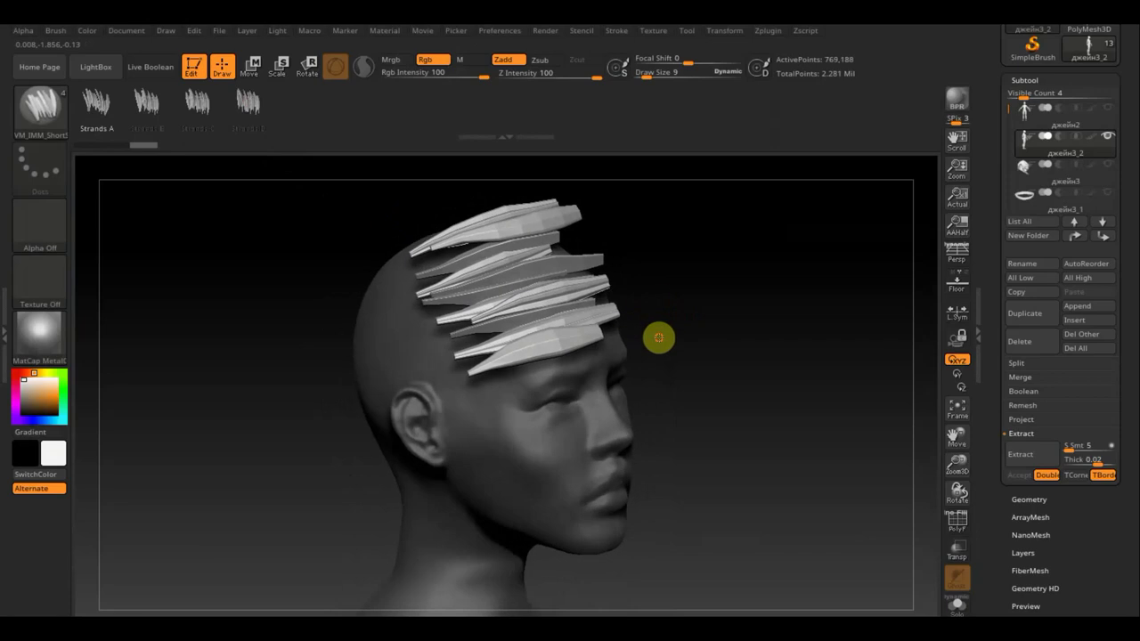
key("ctrl+z")
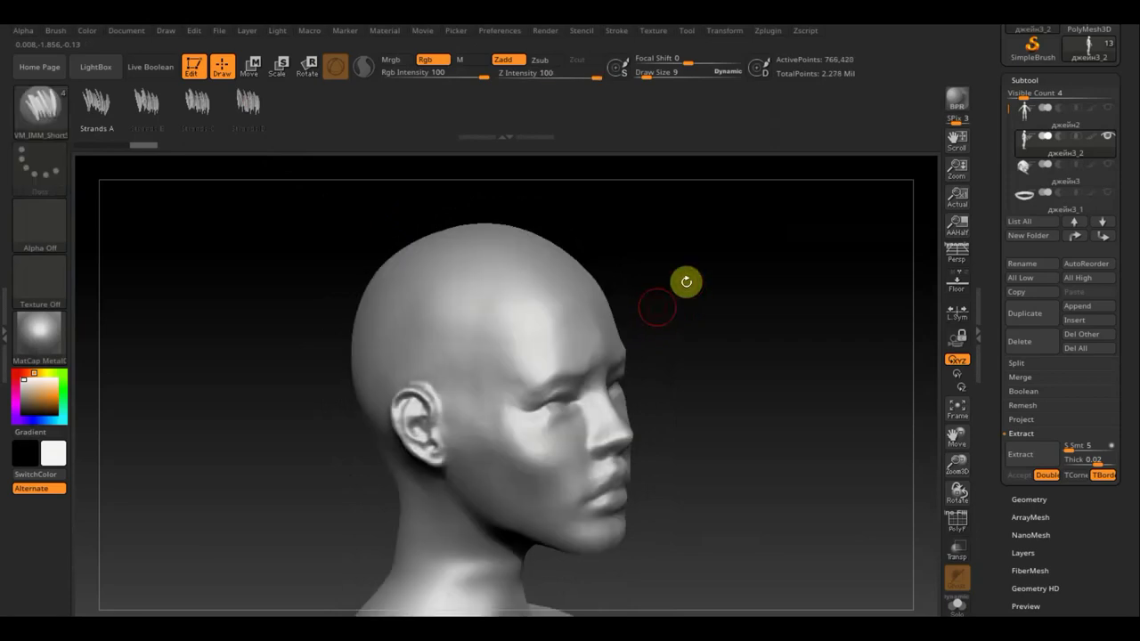
right_click_drag(661, 301, 698, 282)
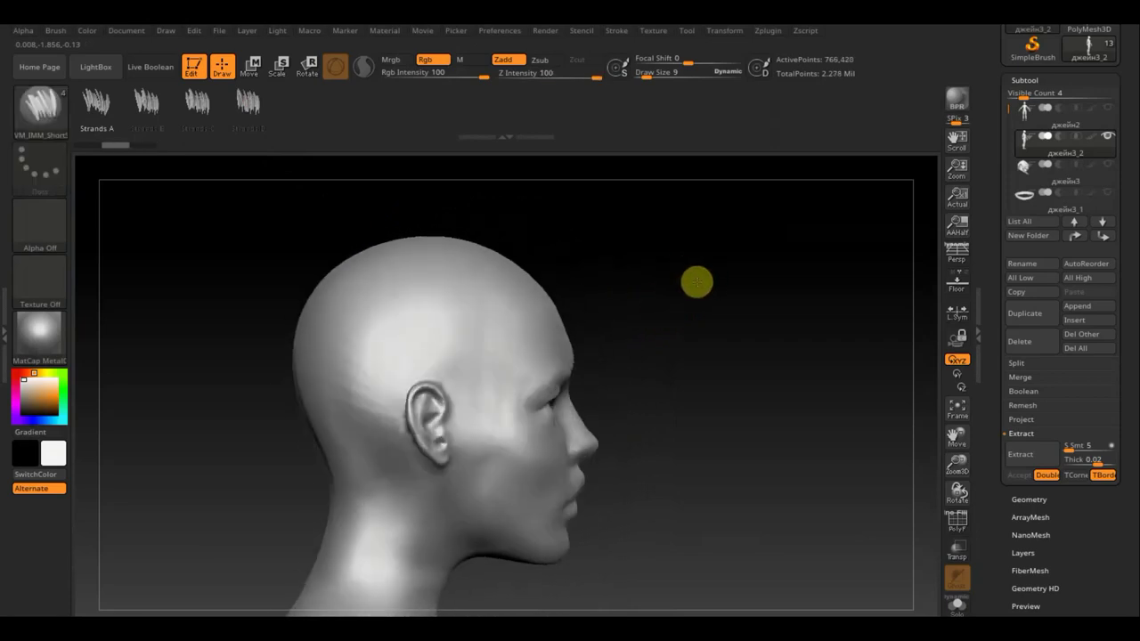
left_click_drag(474, 288, 359, 351)
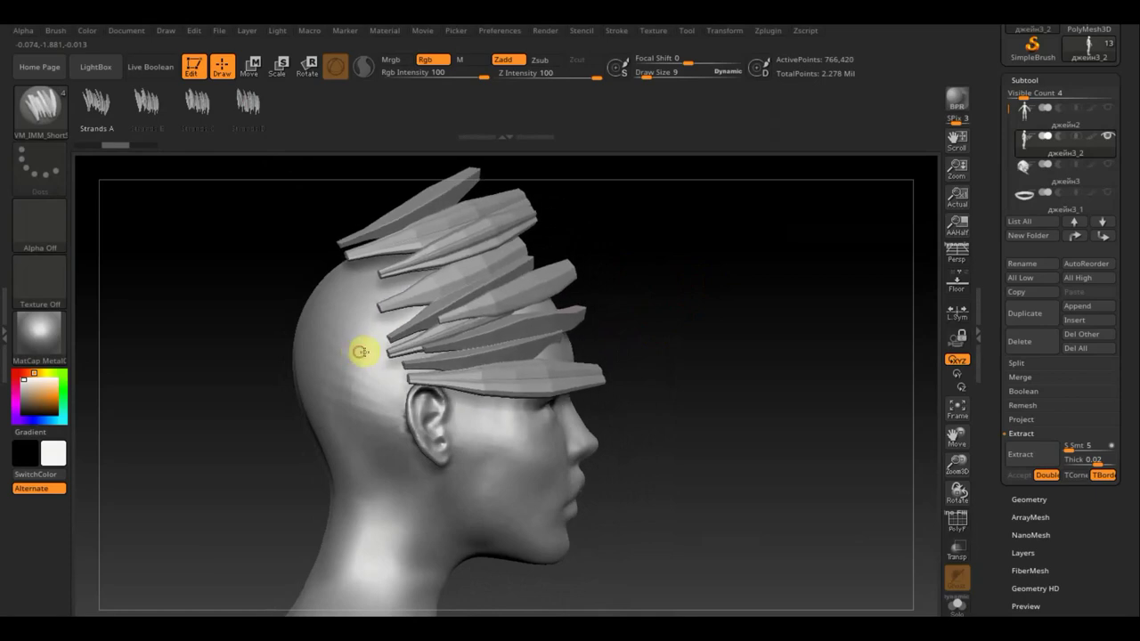
mouse_move(644, 347)
right_mouse_down()
mouse_move(562, 362)
mouse_move(629, 414)
mouse_move(644, 476)
mouse_move(739, 389)
mouse_move(746, 422)
right_mouse_up()
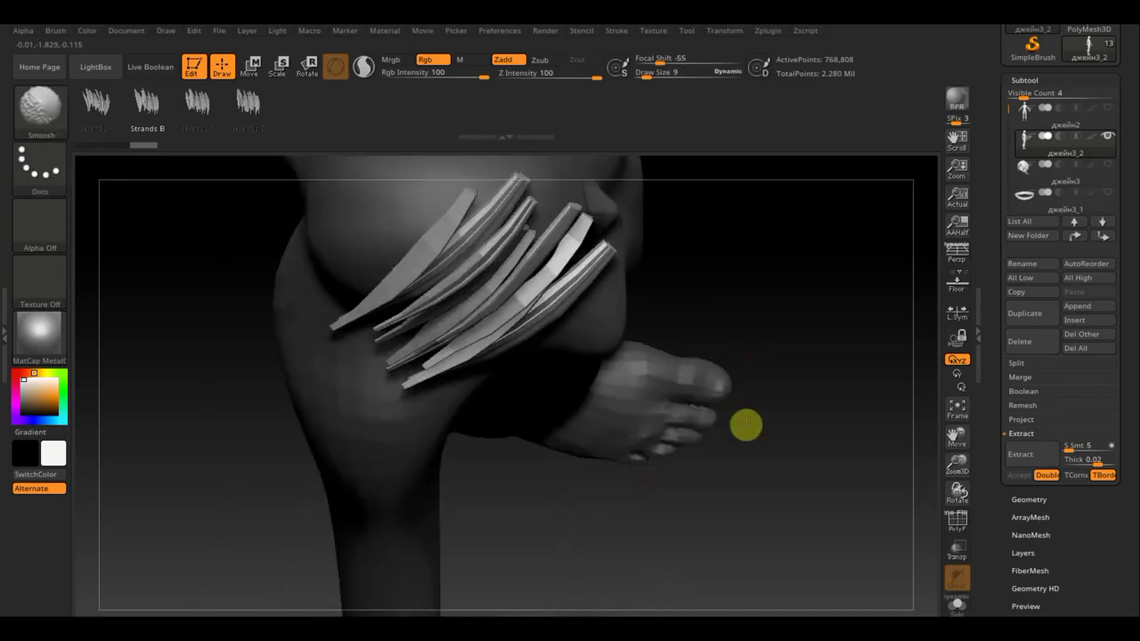
mouse_move(757, 273)
right_mouse_down()
mouse_move(766, 372)
mouse_move(677, 338)
right_mouse_up()
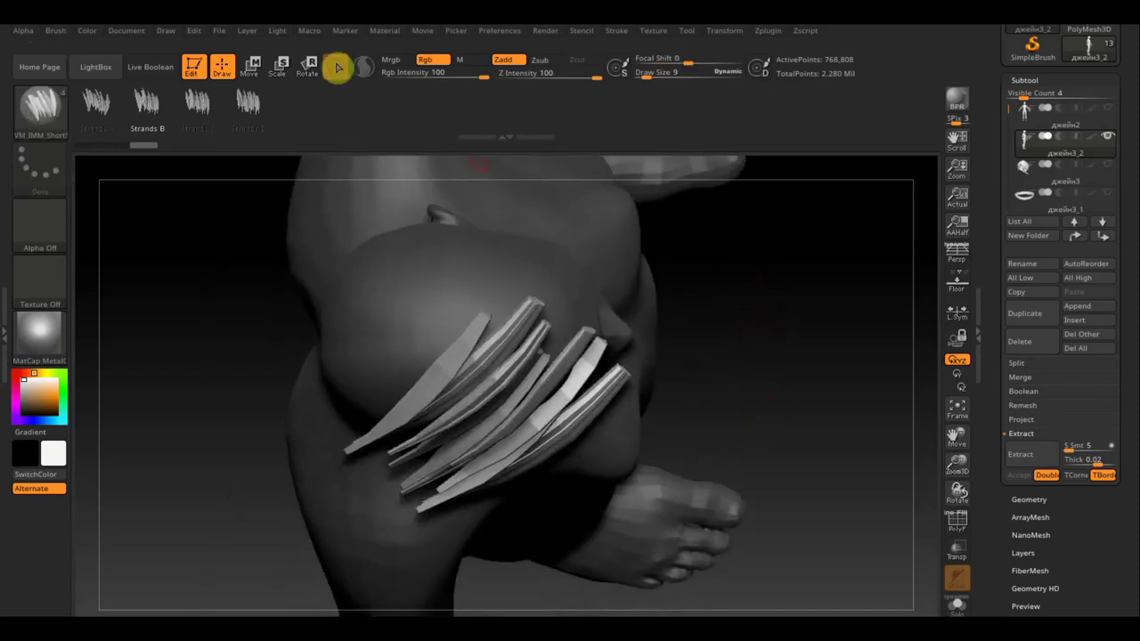
Step: Tilt and shift the strand fan onto the crown with the Transpose gizmo, then return to Draw mode
left_click(251, 66)
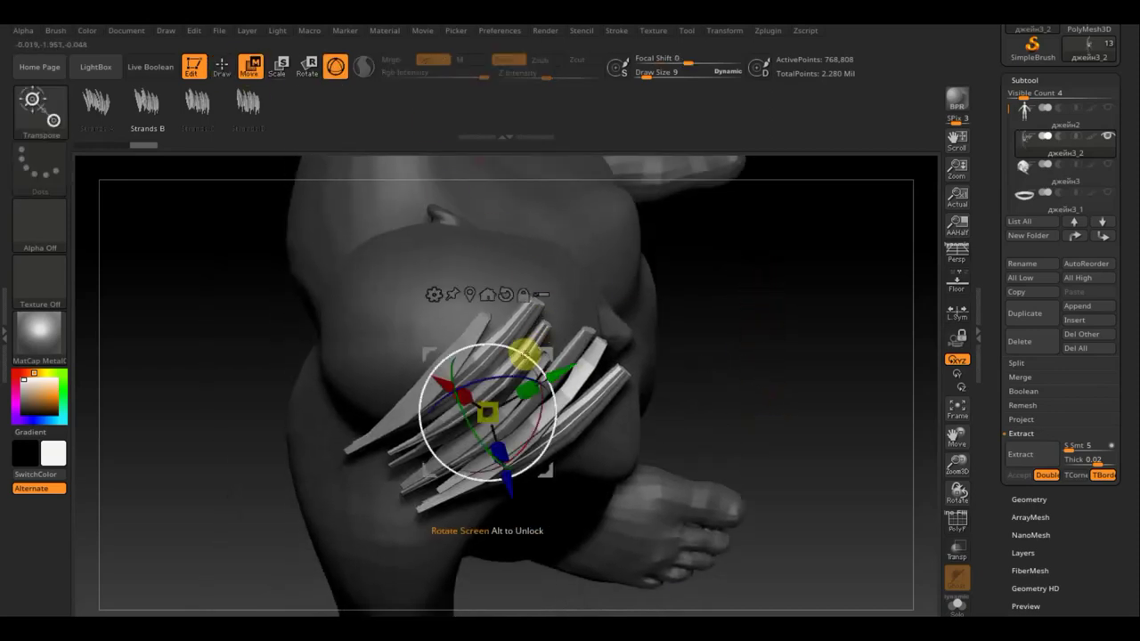
mouse_move(535, 381)
left_mouse_down()
mouse_move(566, 384)
mouse_move(509, 357)
left_mouse_up()
mouse_move(720, 303)
left_mouse_down()
mouse_move(657, 333)
mouse_move(728, 300)
mouse_move(709, 326)
left_mouse_up()
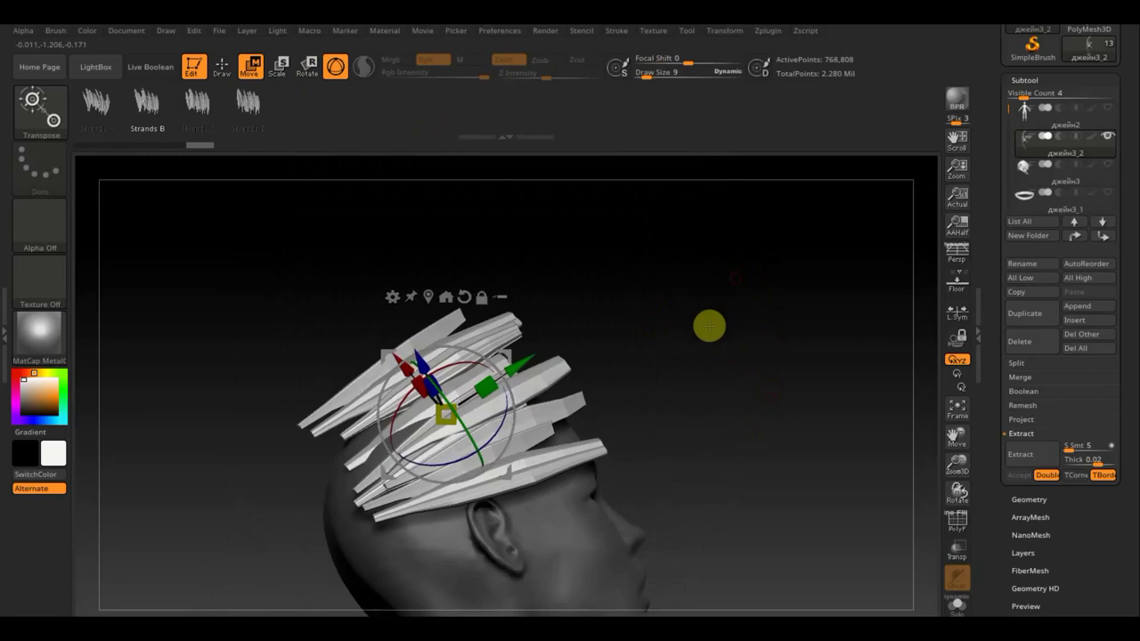
left_click_drag(516, 363, 486, 368)
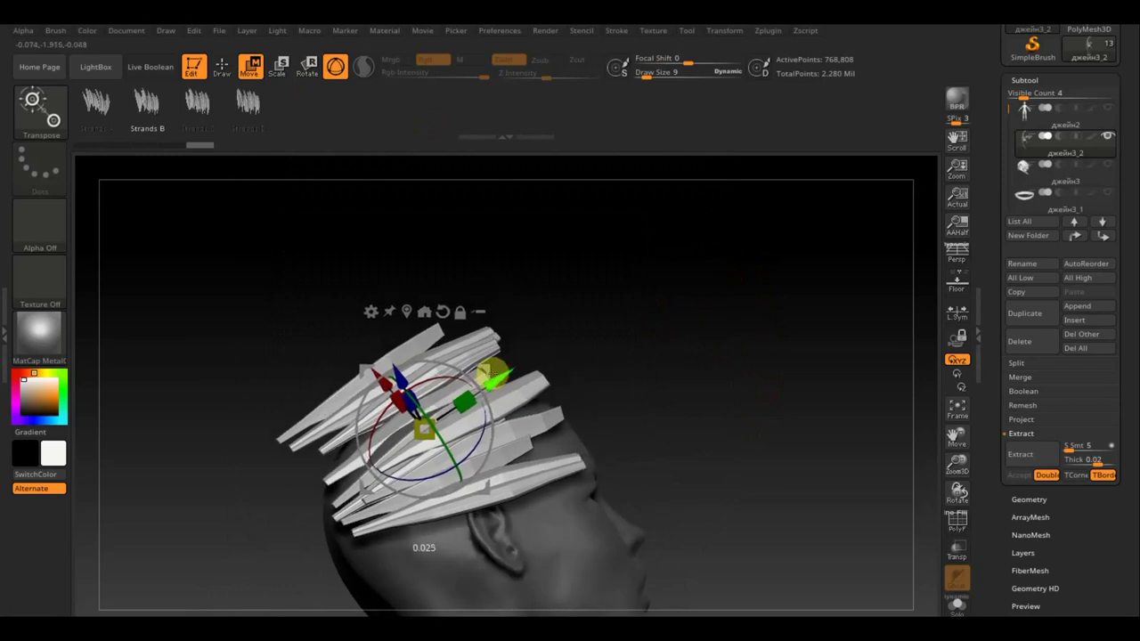
mouse_move(615, 342)
left_mouse_down()
mouse_move(653, 403)
mouse_move(713, 368)
left_mouse_up()
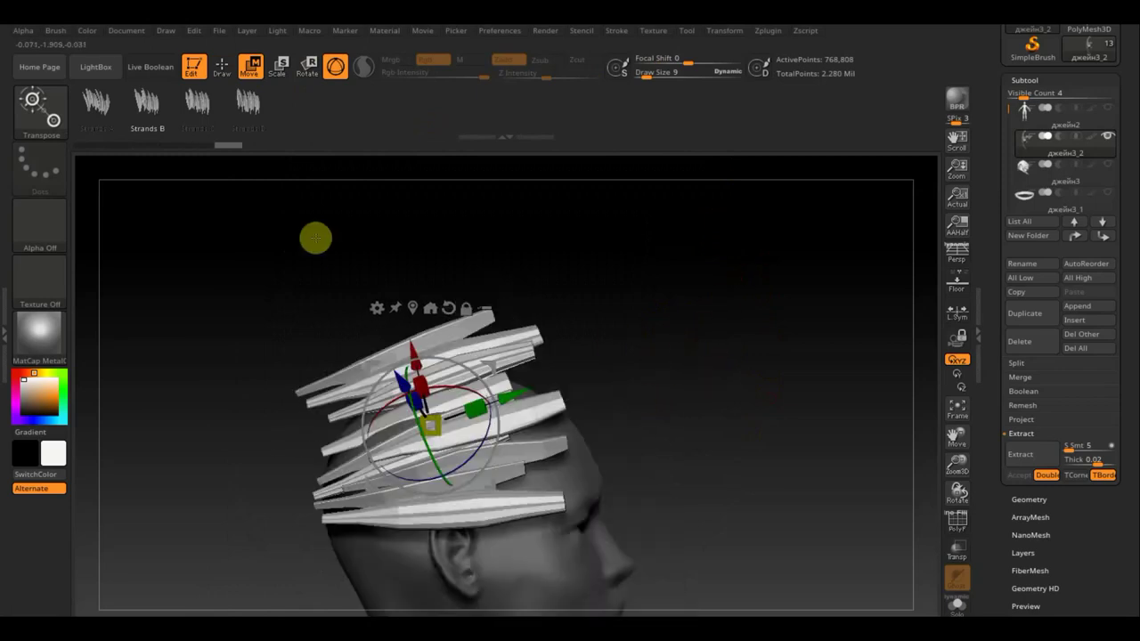
left_click(49, 114)
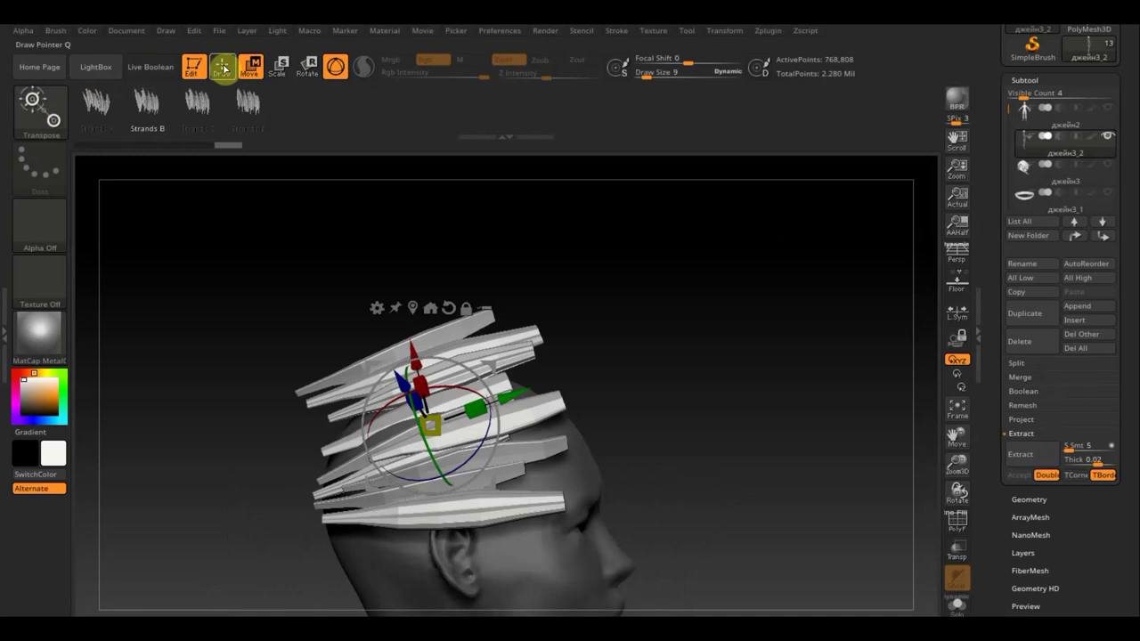
left_click(222, 69)
left_click(40, 109)
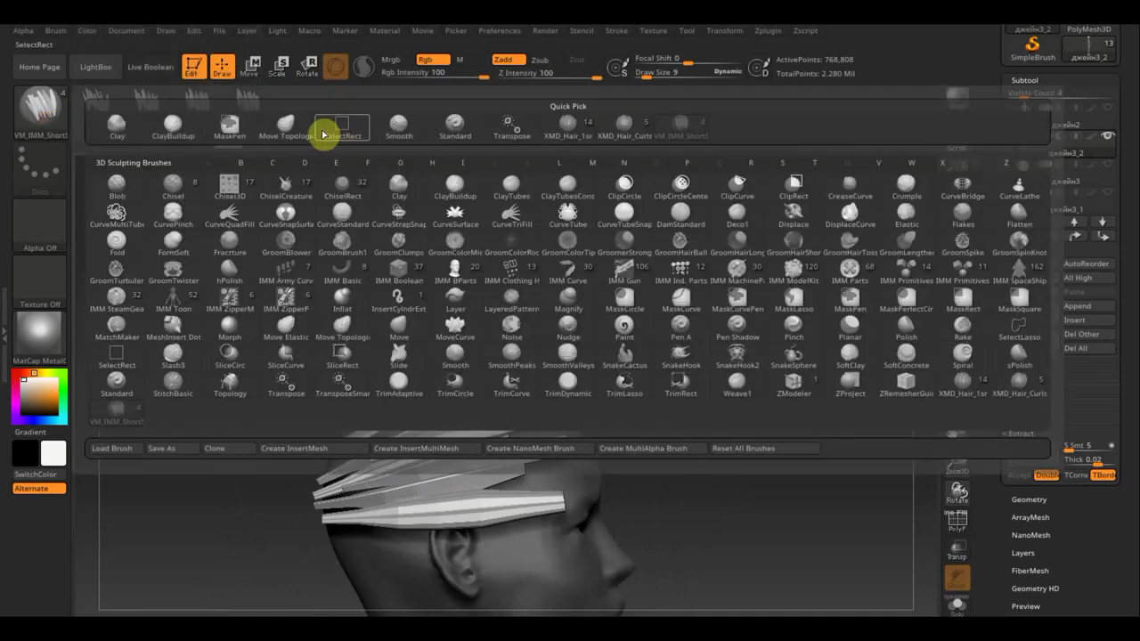
Step: With Move Topological at size 58, bend the strands' back ends down onto the scalp, then shrink it to 30
left_click(285, 126)
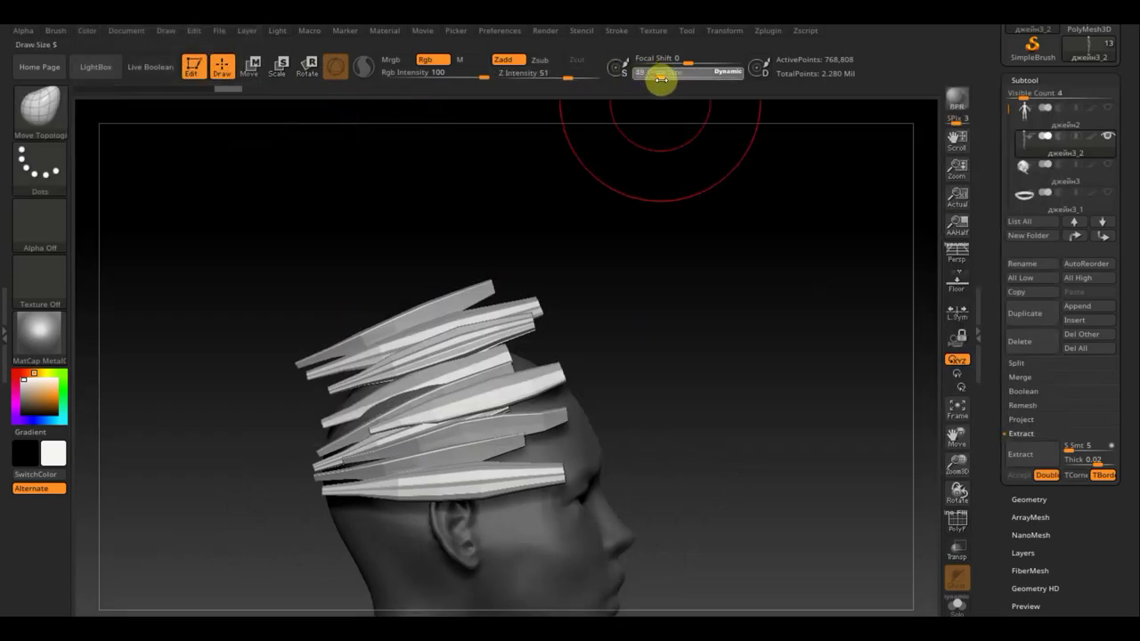
mouse_move(660, 78)
left_mouse_down()
mouse_move(689, 145)
mouse_move(685, 262)
mouse_move(505, 290)
mouse_move(508, 344)
left_mouse_up()
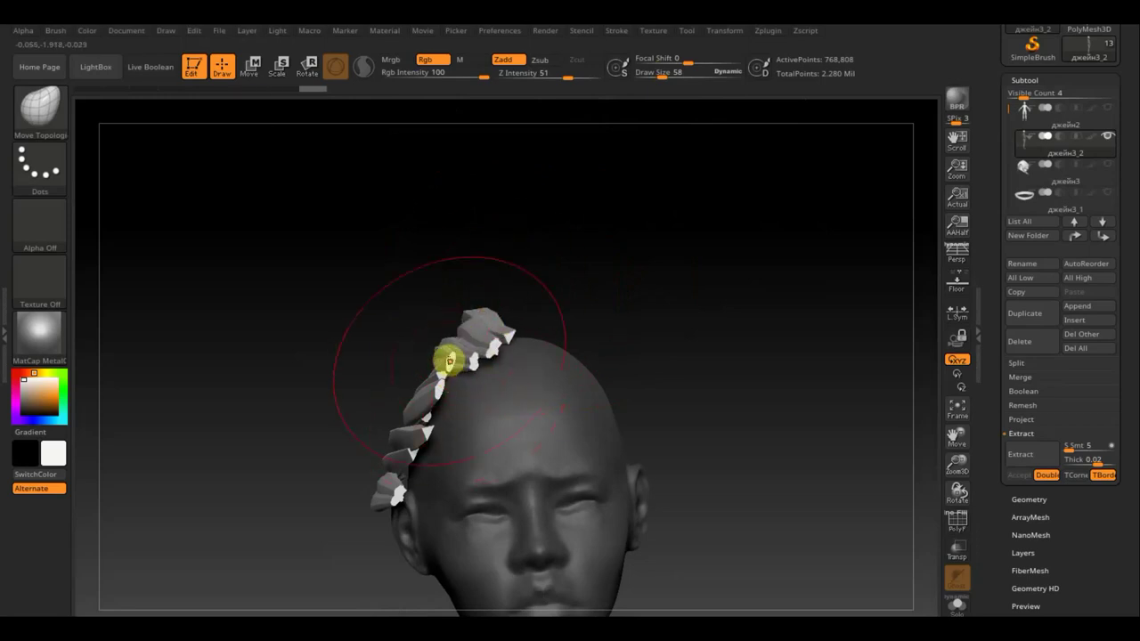
left_click_drag(654, 347, 703, 346)
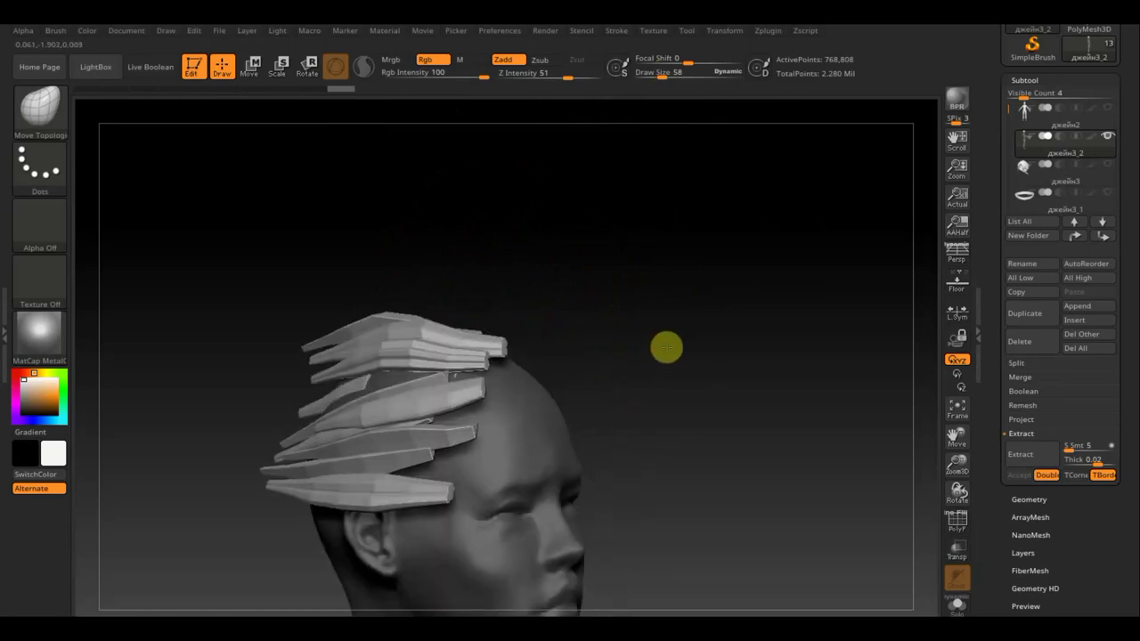
mouse_move(256, 343)
left_mouse_down()
mouse_move(259, 372)
mouse_move(223, 433)
left_mouse_up()
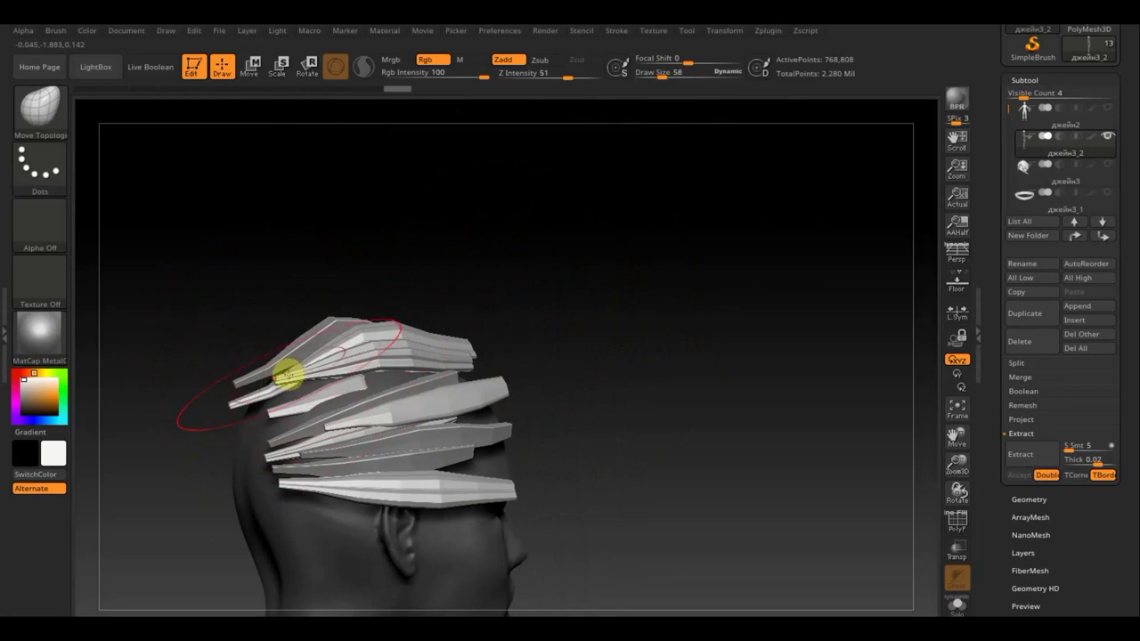
left_click_drag(287, 376, 242, 445)
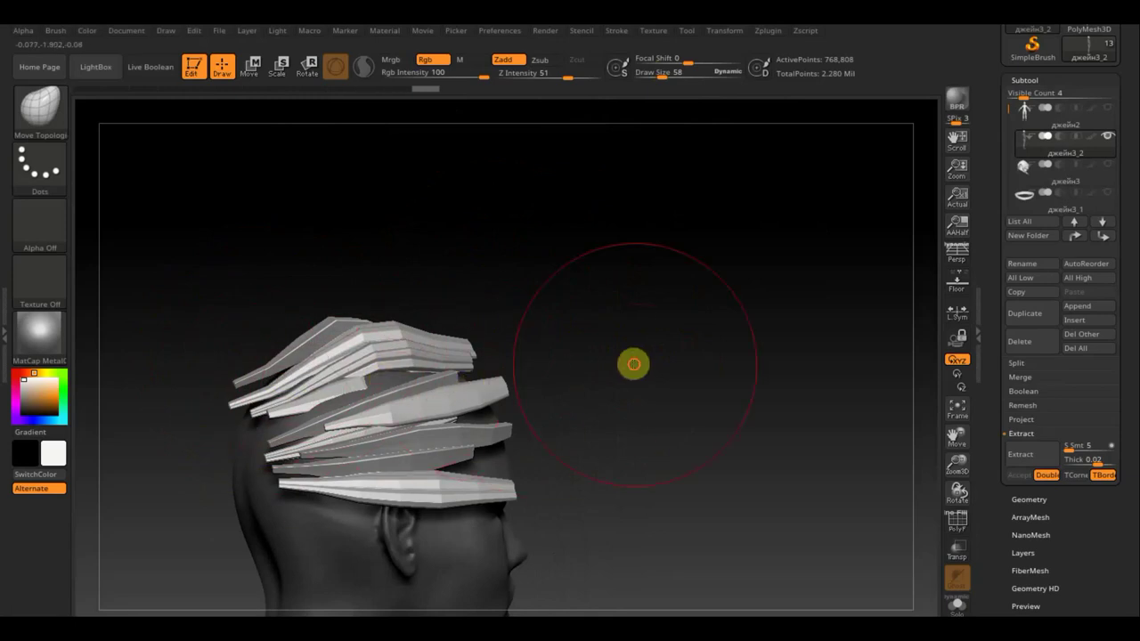
left_click_drag(631, 363, 558, 348)
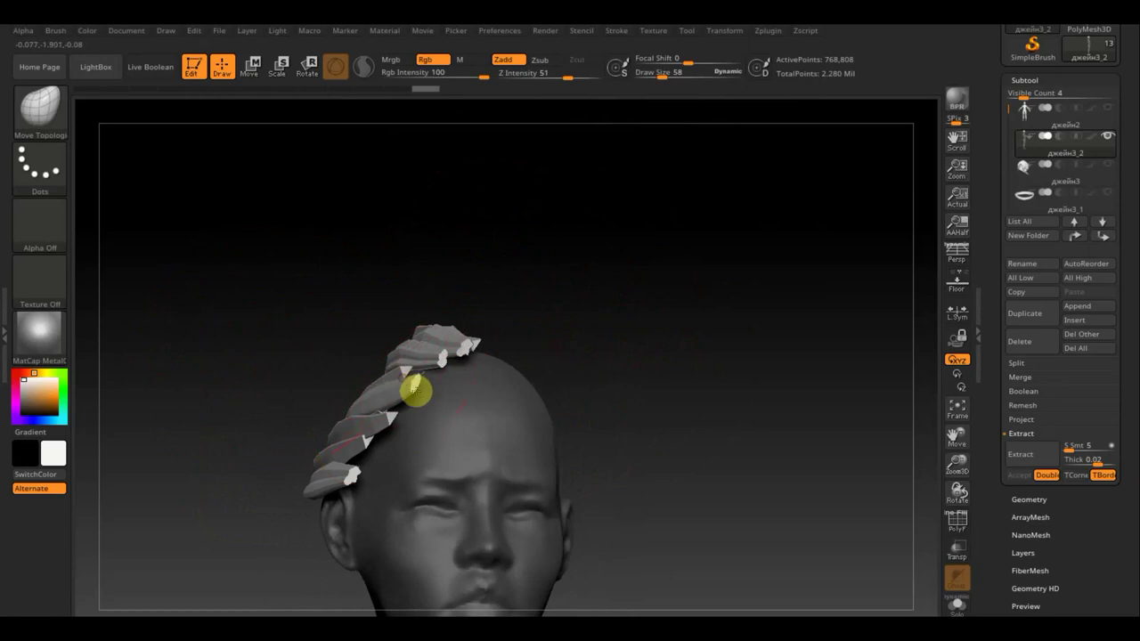
left_click_drag(639, 330, 691, 345)
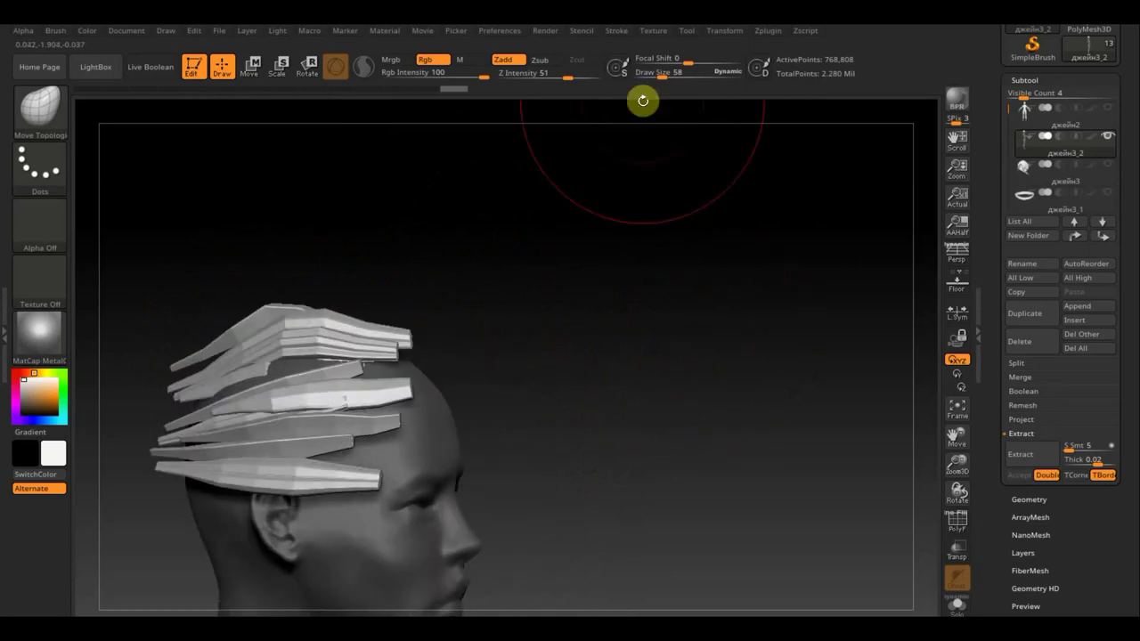
left_click_drag(662, 75, 654, 76)
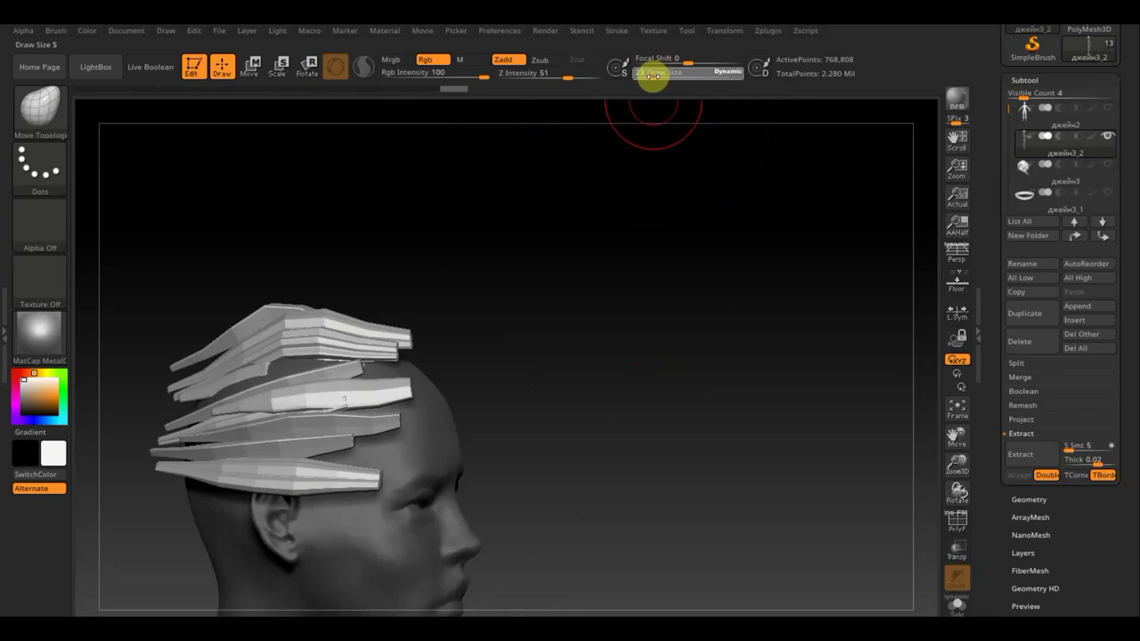
Step: Step back along the undo history until the strand fan is gone and the head is bald
left_click(332, 87)
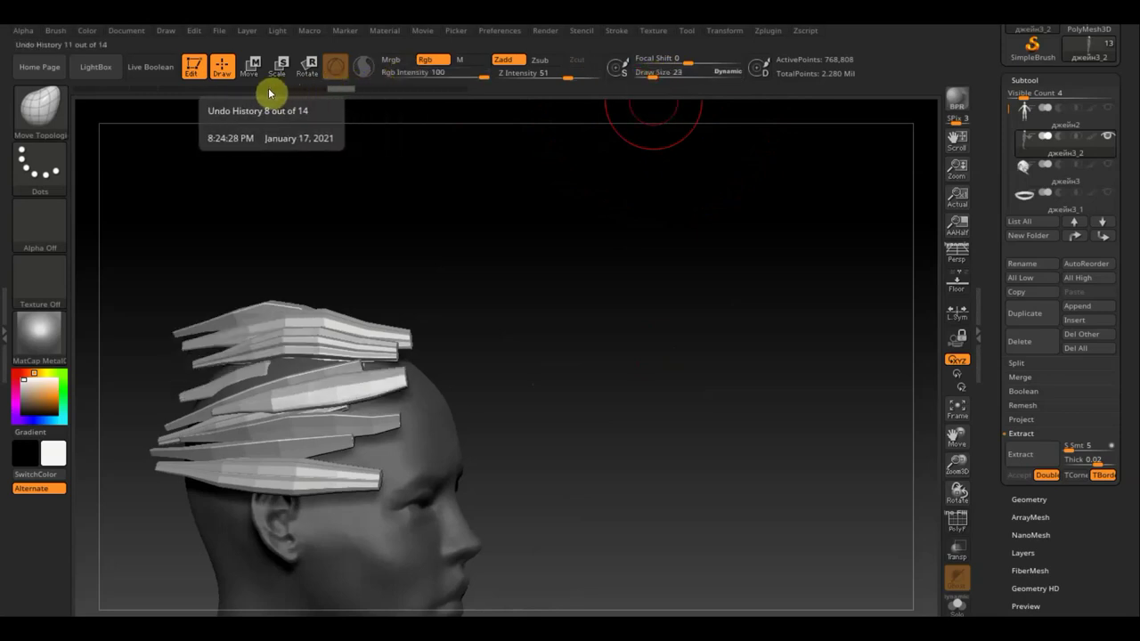
left_click(194, 87)
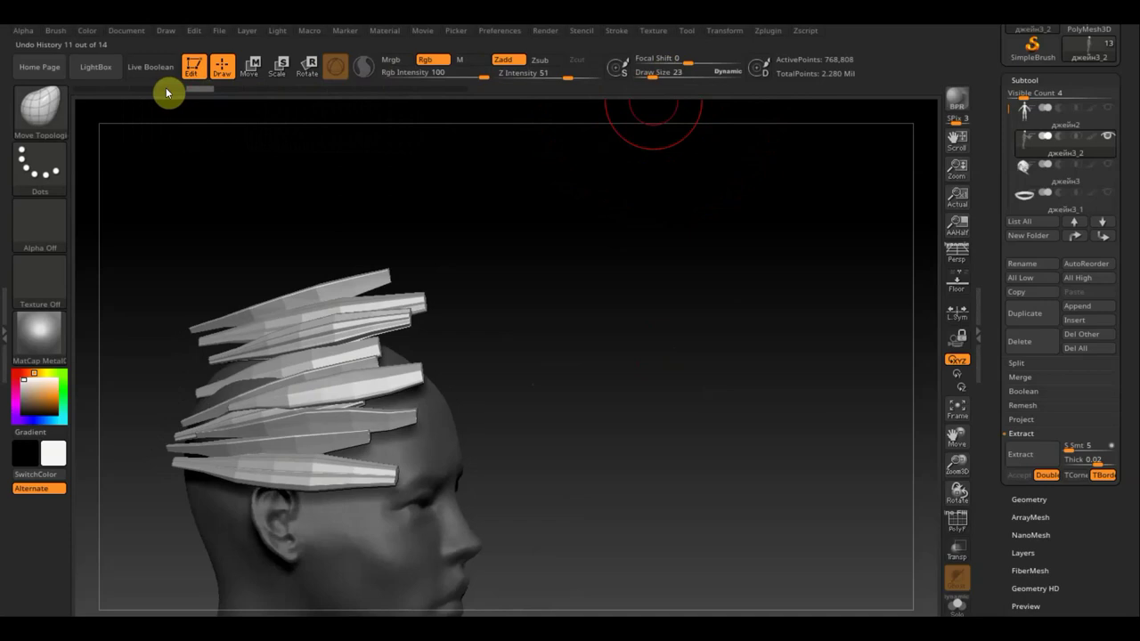
left_click(153, 88)
left_click(108, 87)
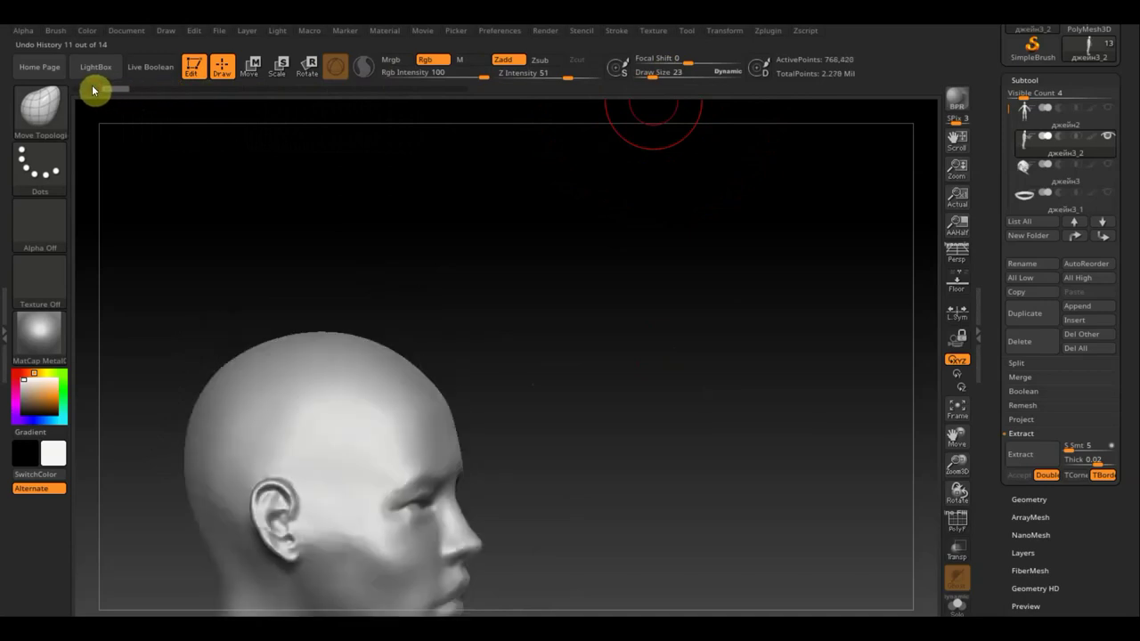
left_click(59, 111)
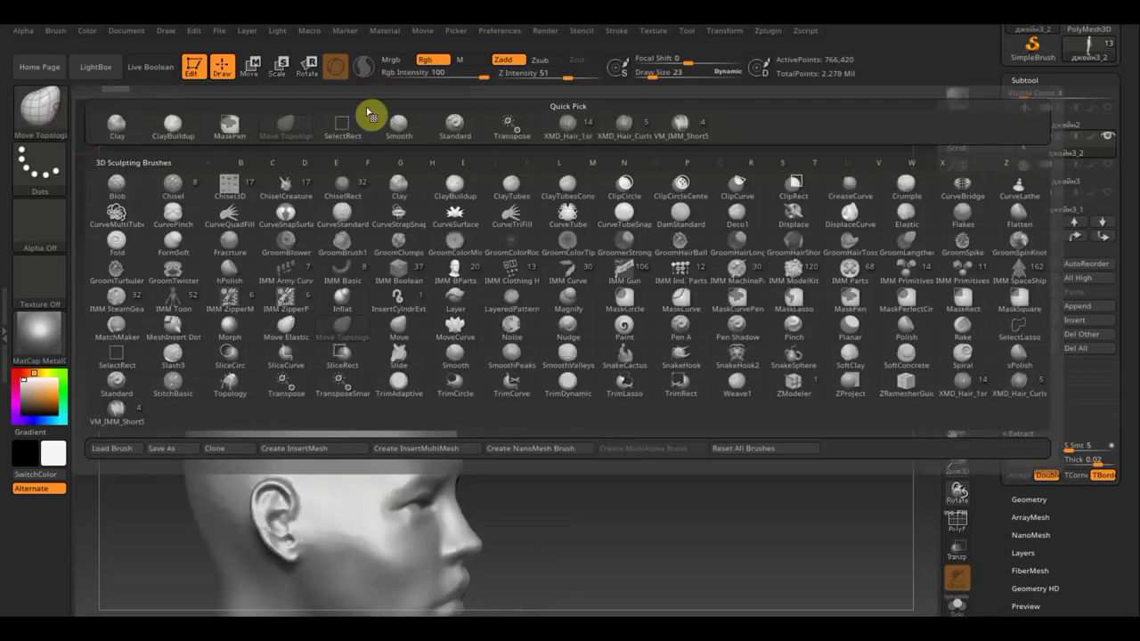
Step: Draw a new fan of VM_IMM_ShortStrands hair on the side of the head, crown to temple
left_click(692, 122)
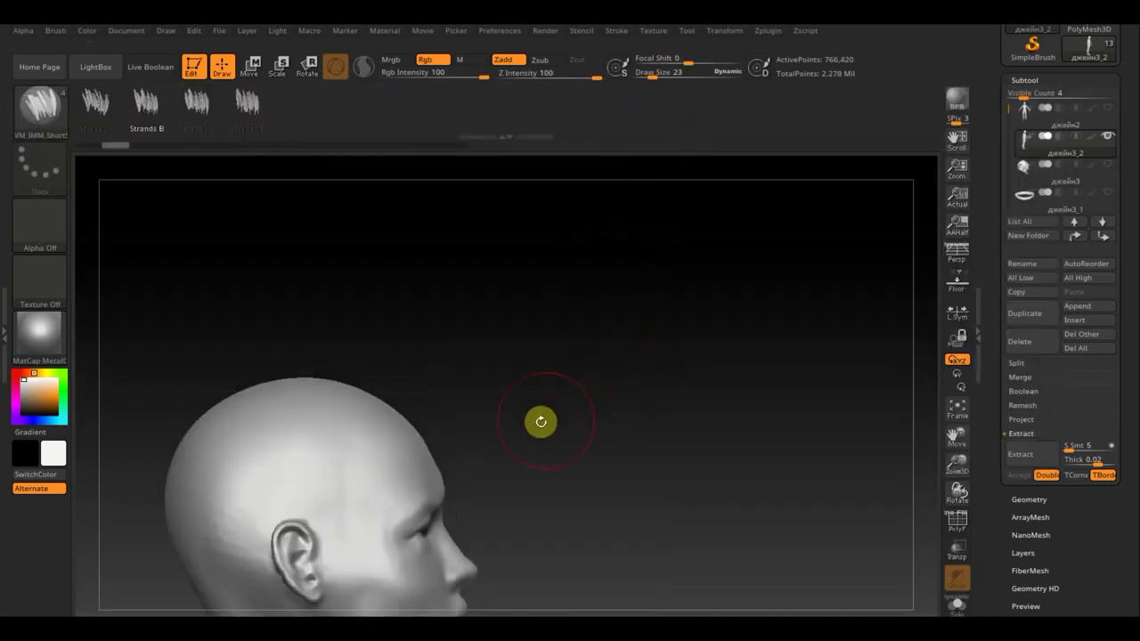
left_click_drag(540, 420, 646, 292, "alt")
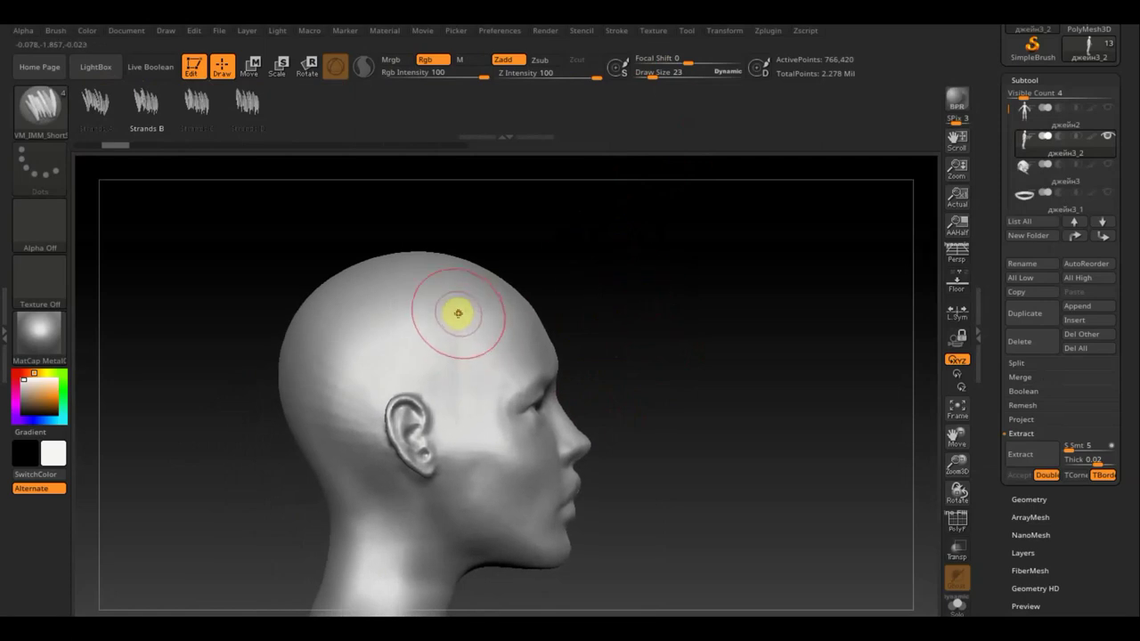
left_click_drag(448, 318, 384, 339)
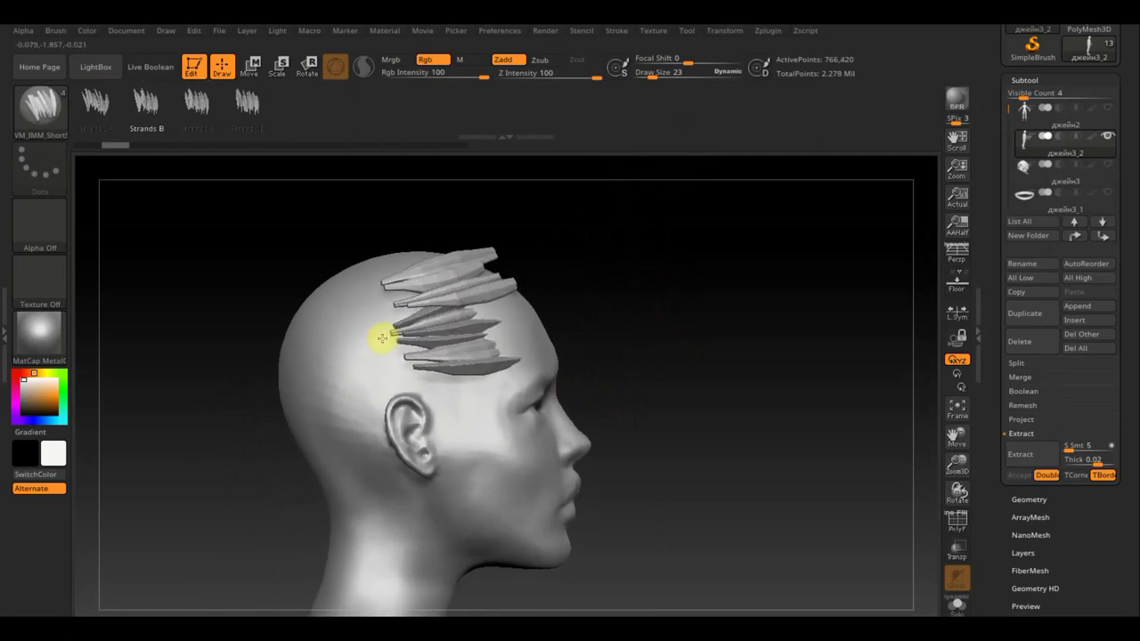
Step: Select Move Topological, inspect the new strands from the front and below, and bring up the Transpose gizmo
key("b")
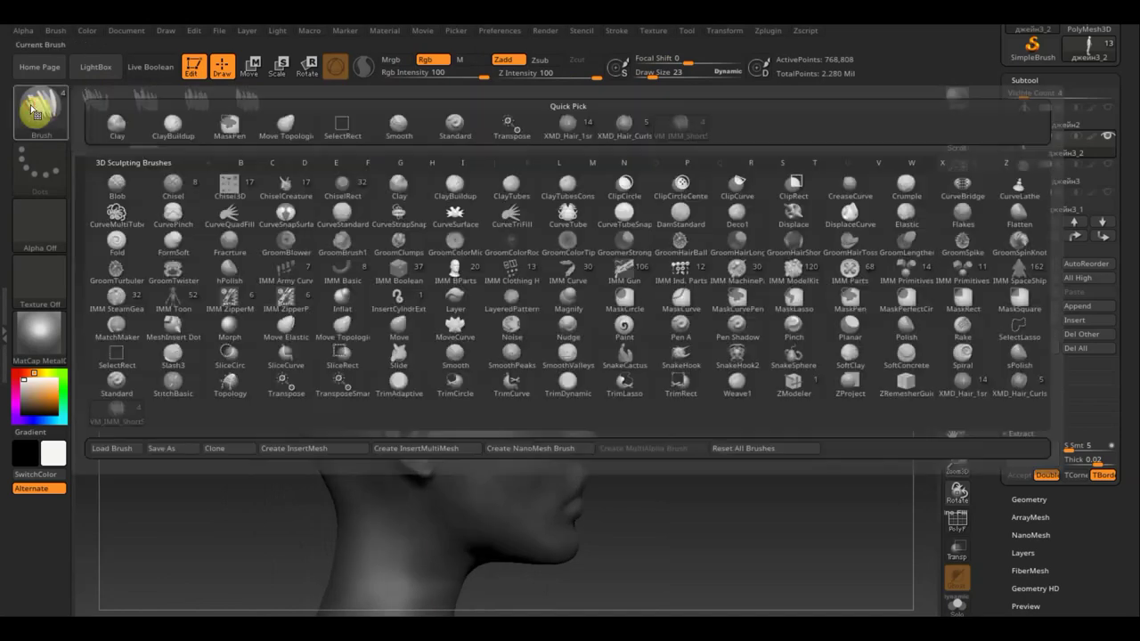
left_click(293, 131)
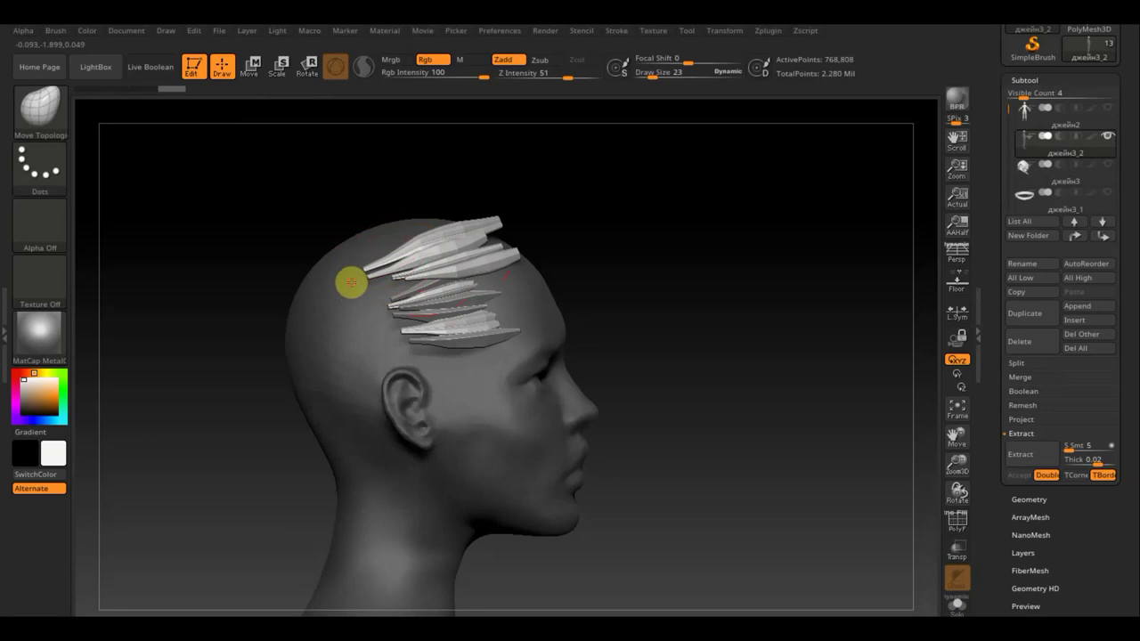
mouse_move(517, 235)
left_mouse_down()
mouse_move(561, 241)
mouse_move(479, 232)
left_mouse_up()
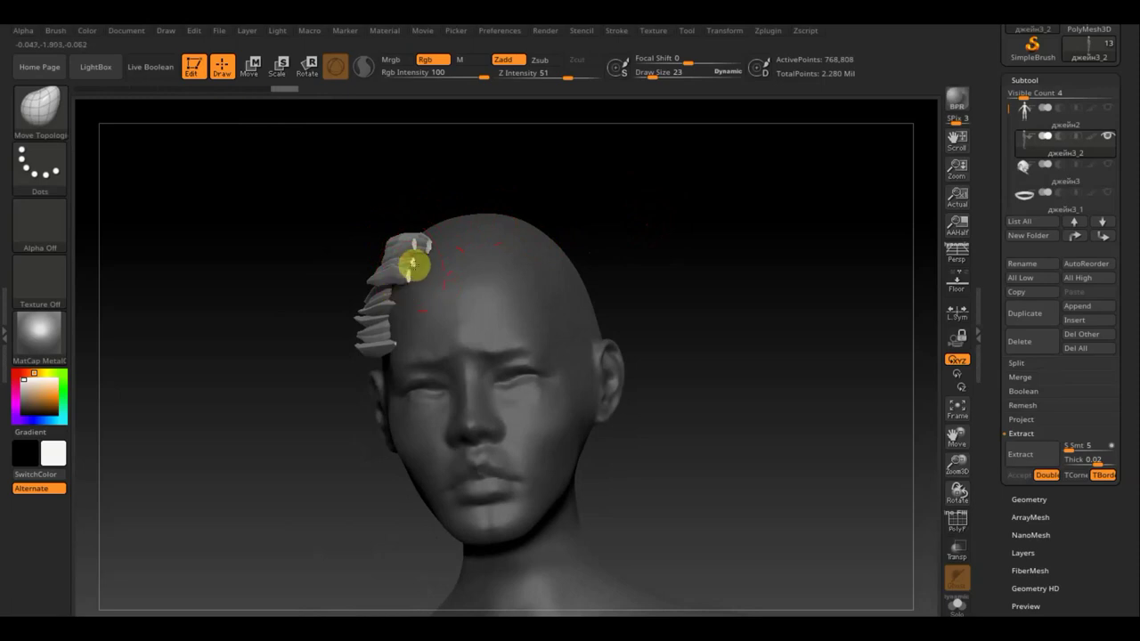
mouse_move(465, 283)
left_mouse_down()
mouse_move(674, 204)
mouse_move(532, 273)
mouse_move(580, 196)
mouse_move(431, 265)
left_mouse_up()
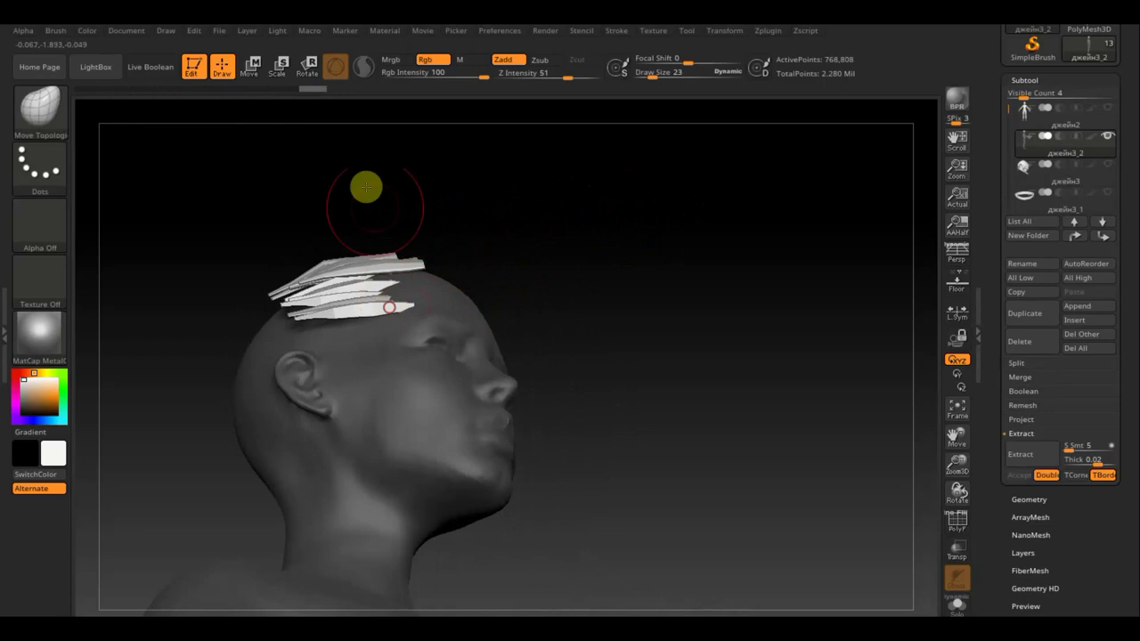
left_click(254, 65)
mouse_move(574, 259)
left_mouse_down()
mouse_move(588, 368)
mouse_move(481, 285)
mouse_move(422, 270)
mouse_move(596, 293)
mouse_move(604, 386)
mouse_move(502, 297)
left_mouse_up()
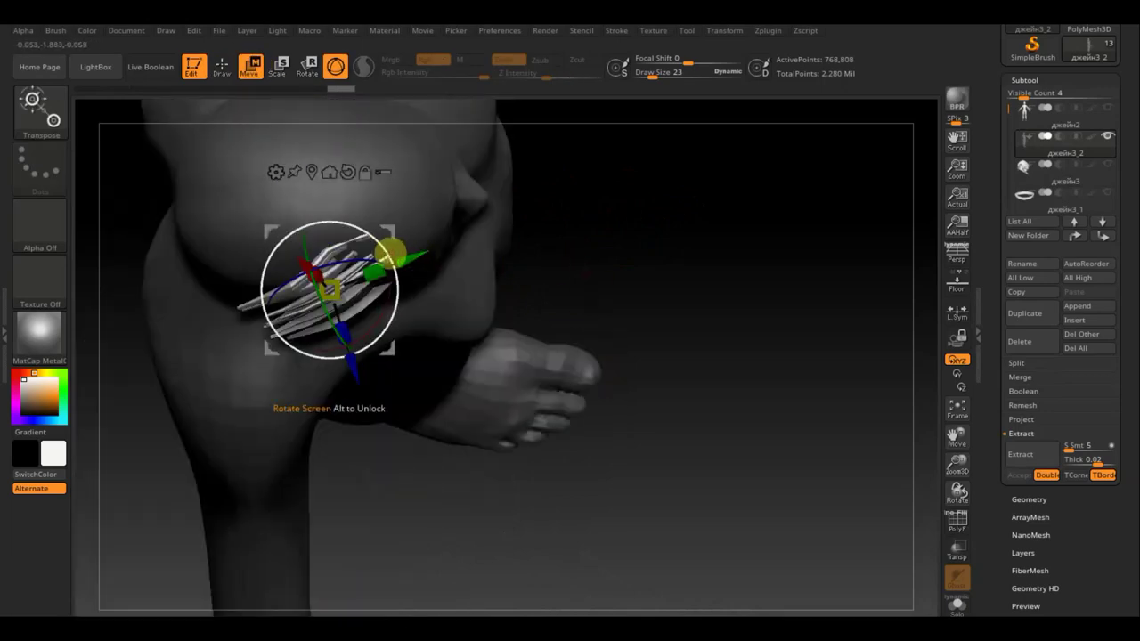
Step: Rotate the strand group level, shift it forward along the side of the head, and return to Draw mode
left_click_drag(390, 258, 389, 276)
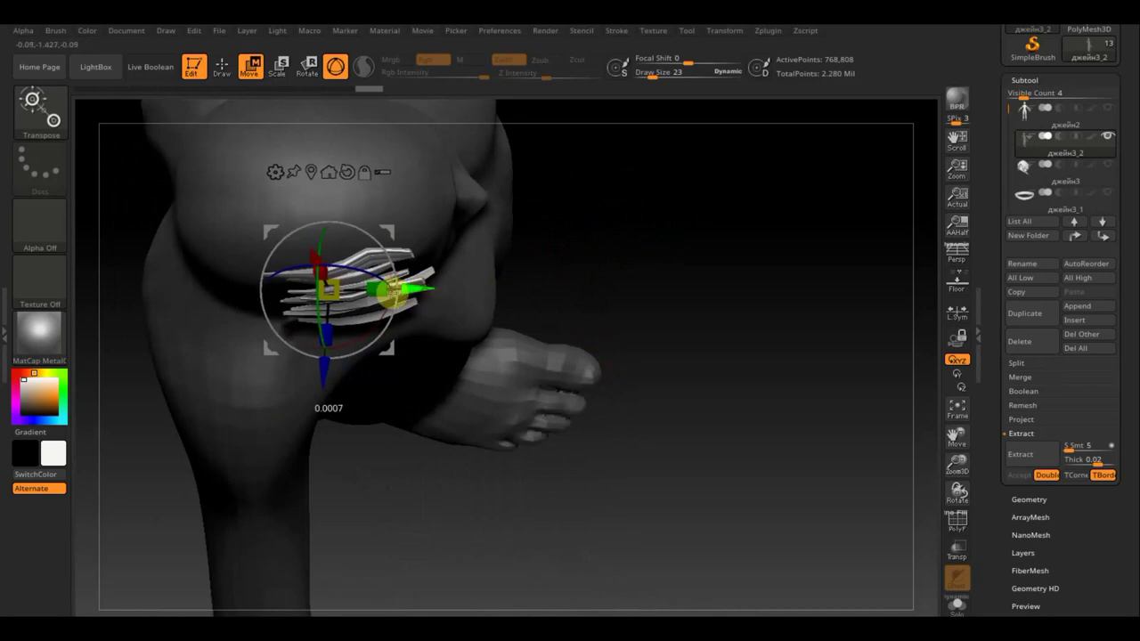
left_click_drag(585, 318, 580, 160)
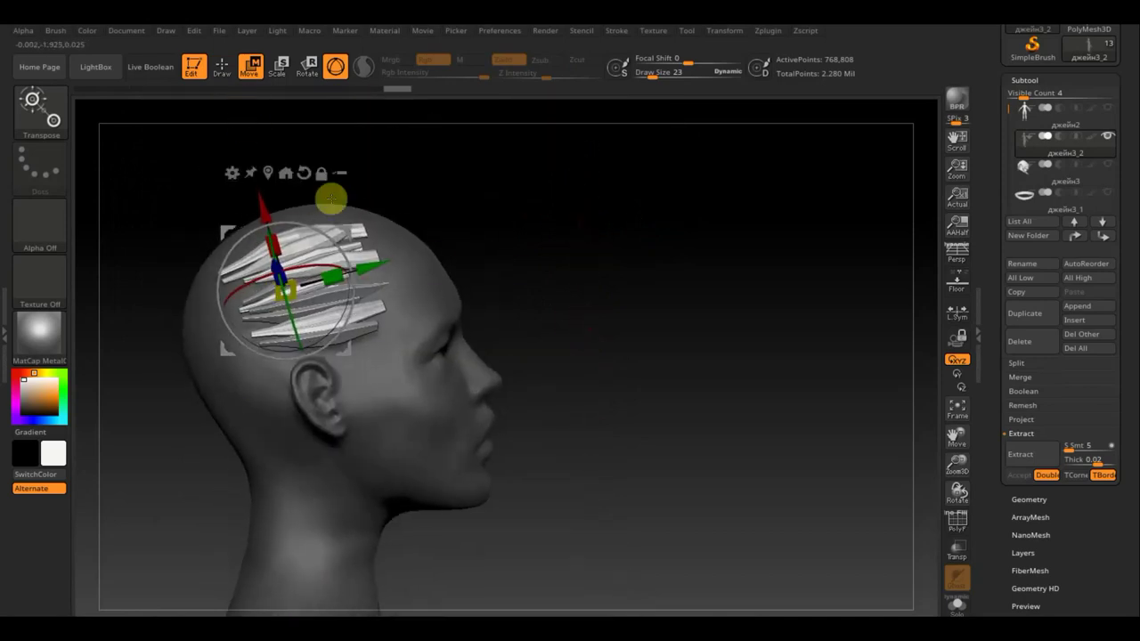
mouse_move(333, 274)
left_mouse_down()
mouse_move(367, 273)
mouse_move(343, 272)
mouse_move(311, 246)
left_mouse_up()
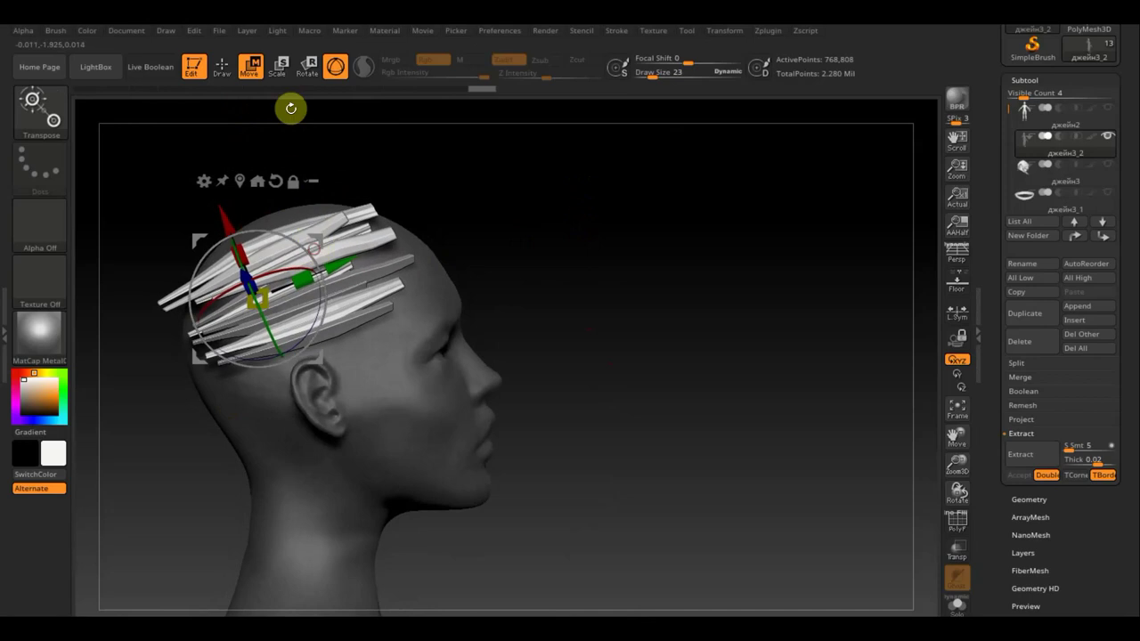
left_click(223, 68)
mouse_move(456, 224)
left_mouse_down()
mouse_move(408, 241)
mouse_move(331, 244)
left_mouse_up()
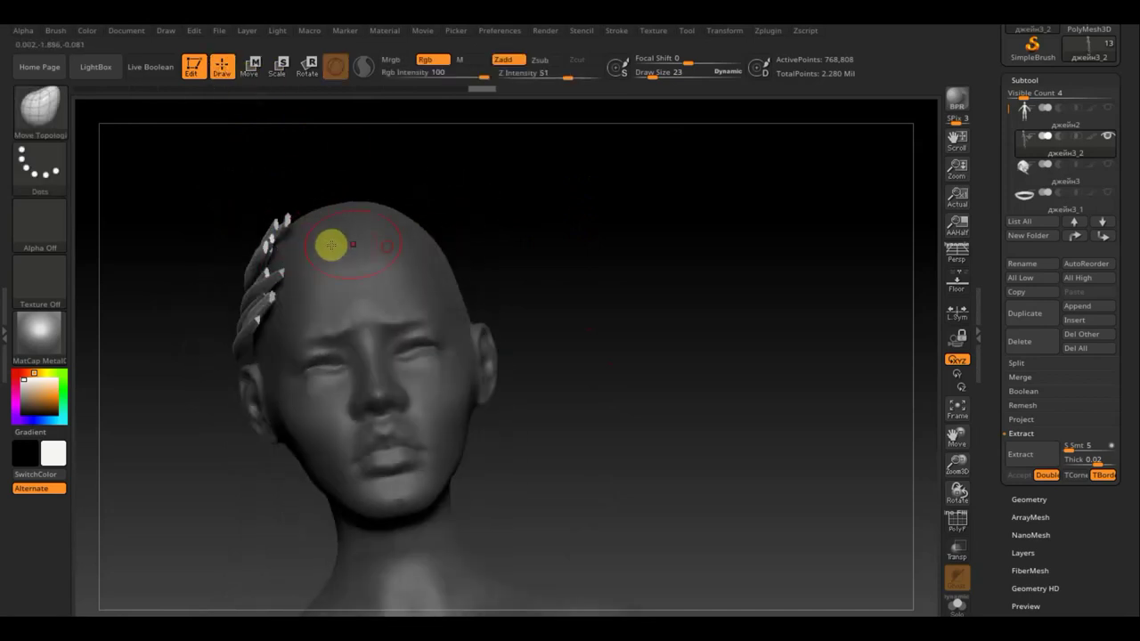
Step: Enlarge the Move Topological brush to 48 and pull the lowest strand's front tip down toward the ear
left_click(649, 75)
left_click_drag(648, 75, 659, 75)
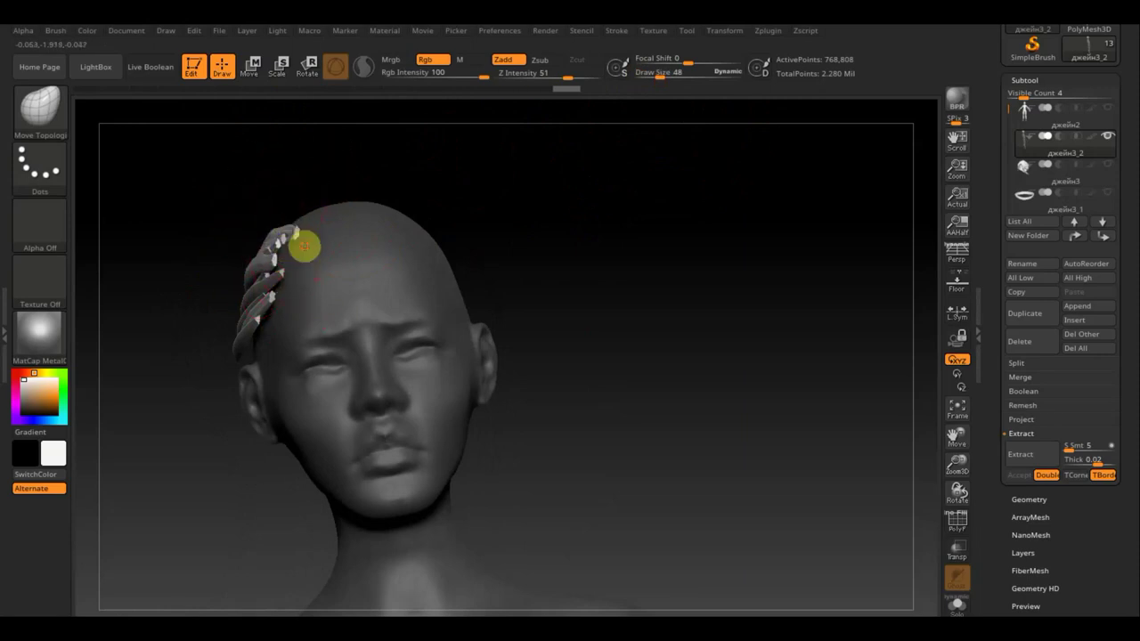
left_click_drag(657, 269, 680, 258, "shift")
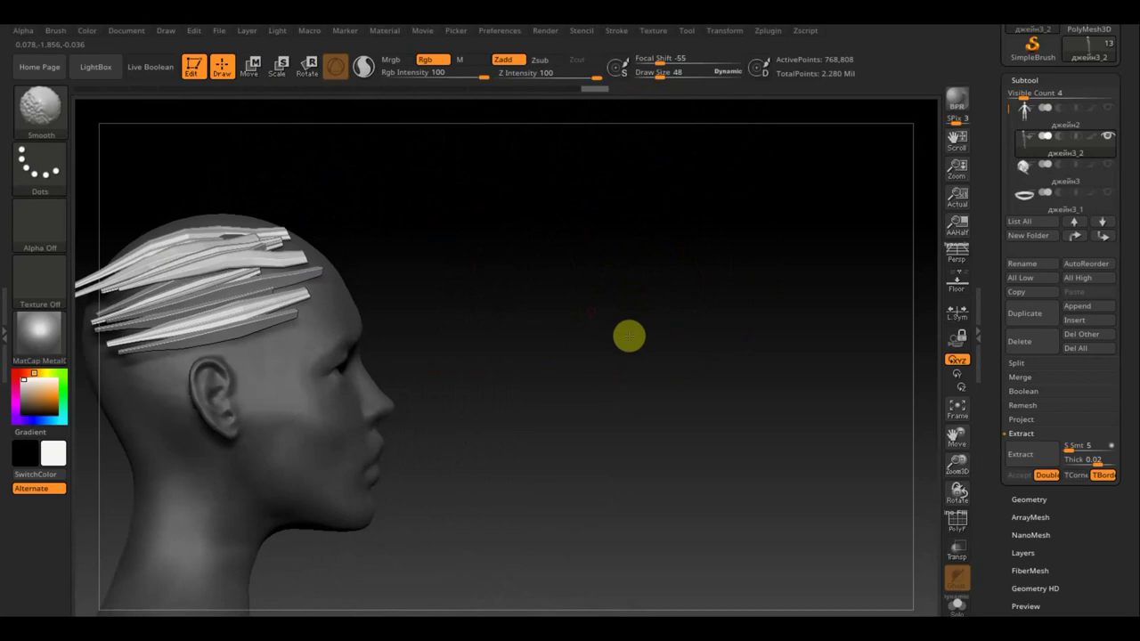
mouse_move(535, 330)
left_mouse_down()
mouse_move(671, 335)
mouse_move(590, 277)
left_mouse_up()
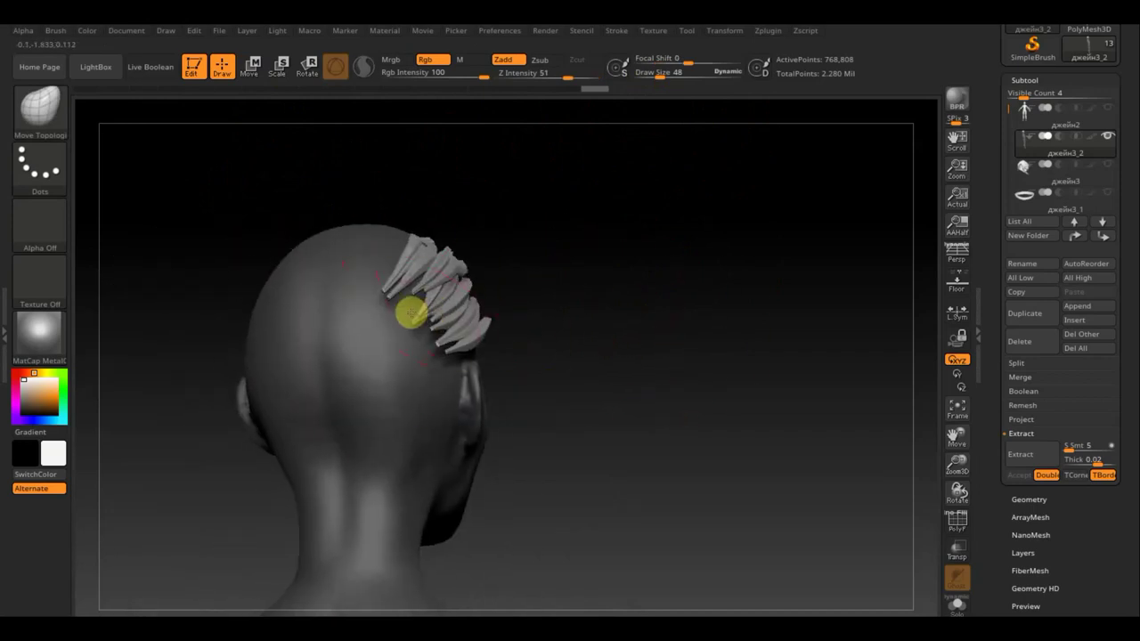
left_click_drag(512, 232, 511, 239)
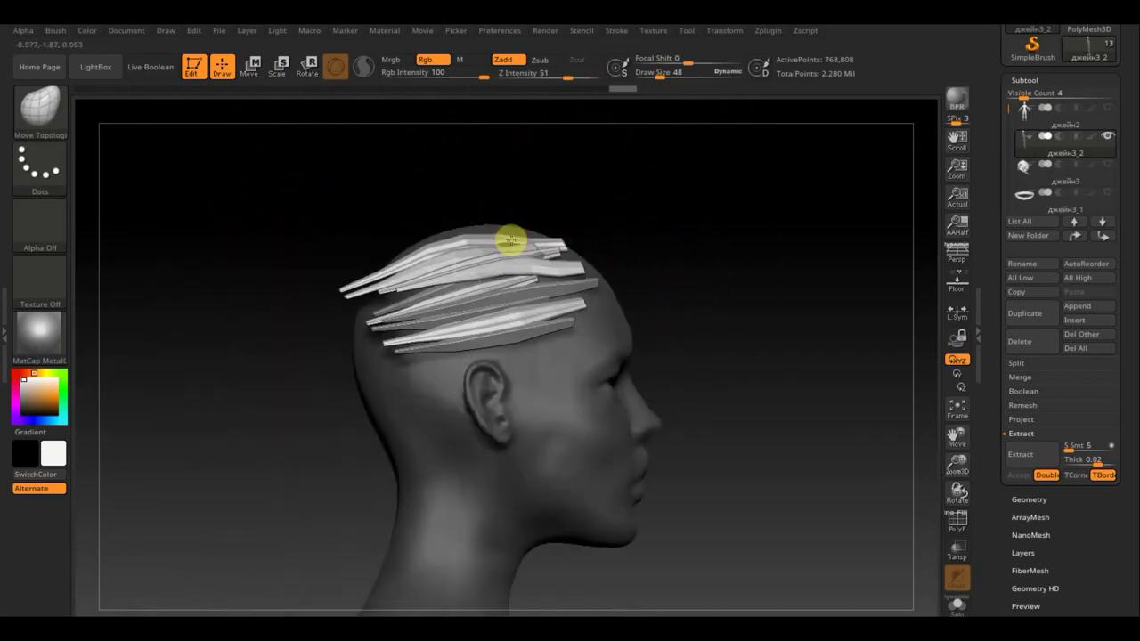
mouse_move(600, 223)
left_mouse_down()
mouse_move(339, 285)
mouse_move(378, 307)
left_mouse_up()
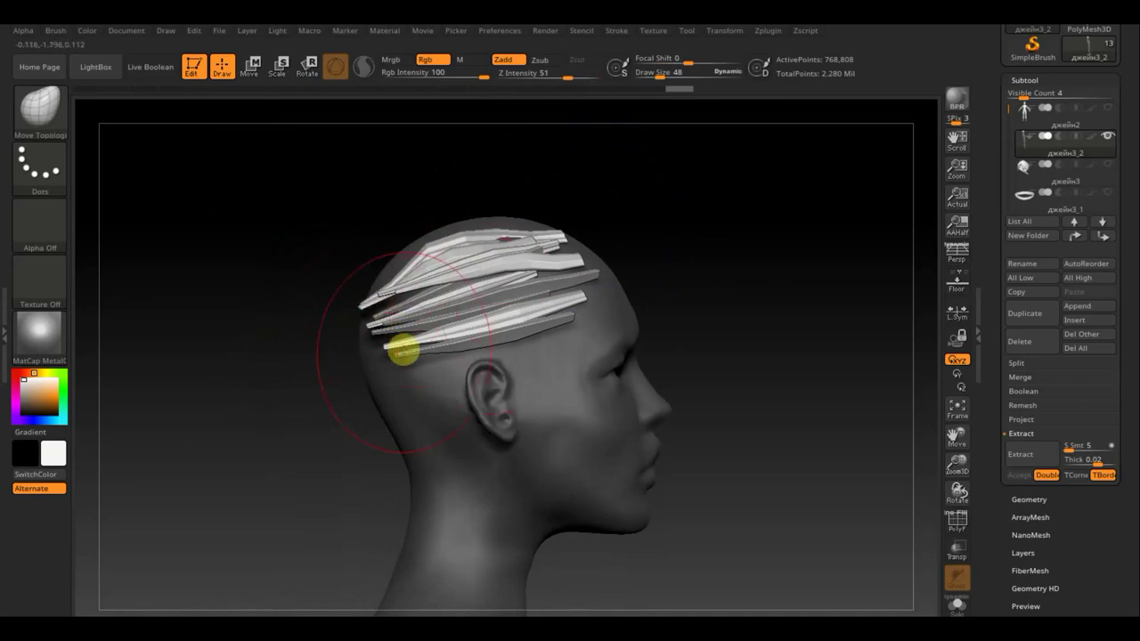
left_click_drag(403, 346, 408, 365)
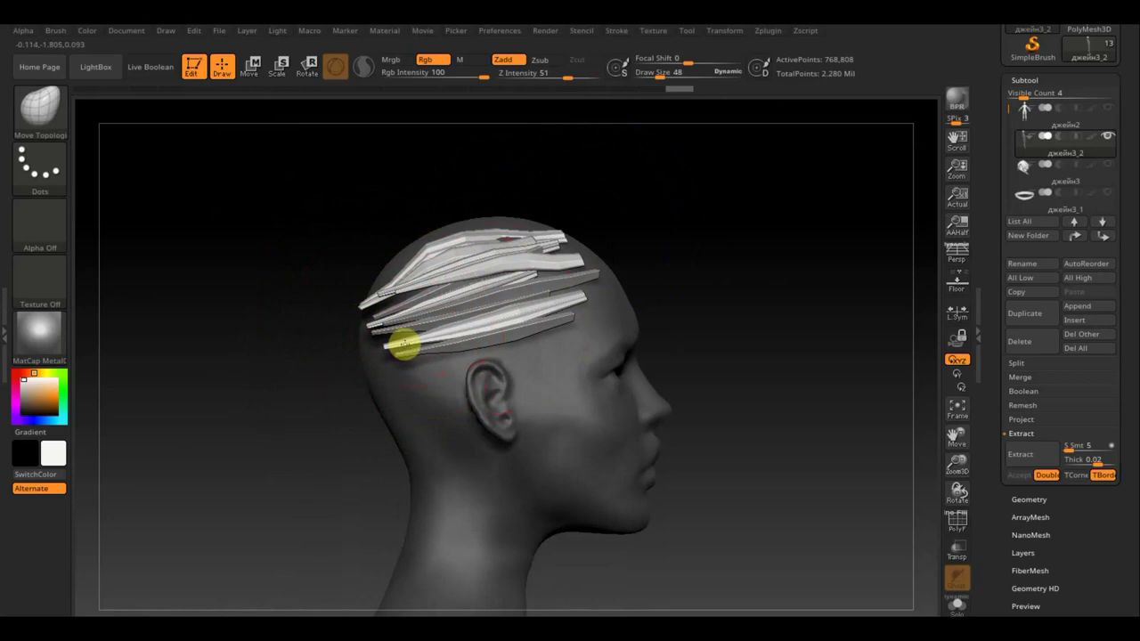
left_click(248, 70)
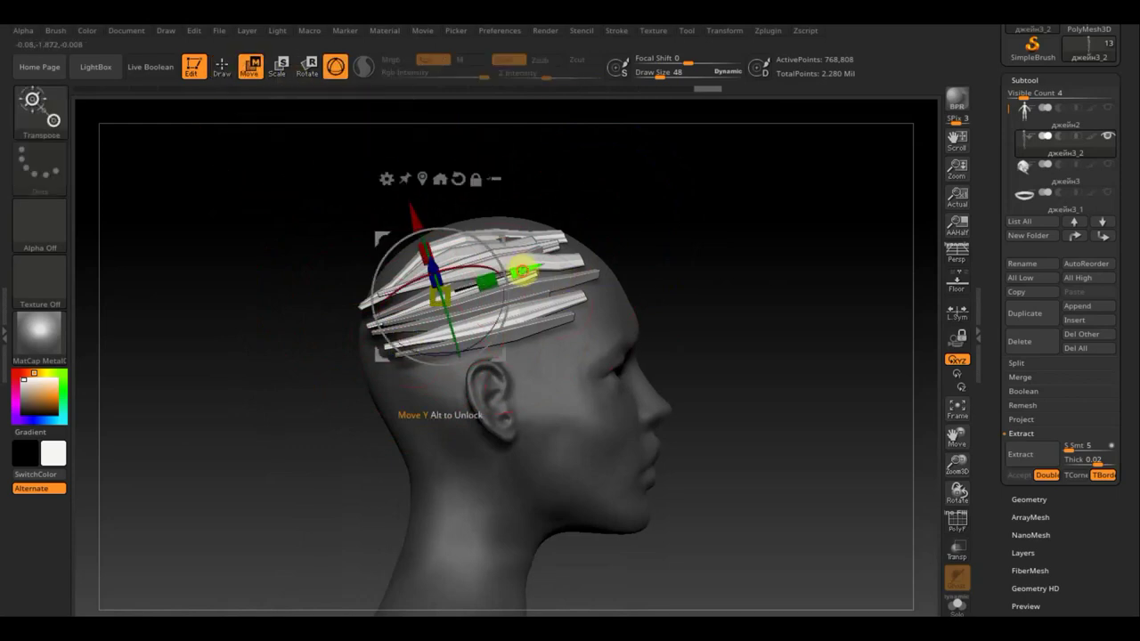
Step: Slide the second hair layer back and down toward the ear, then raise it onto the head
left_click_drag(522, 273, 441, 292)
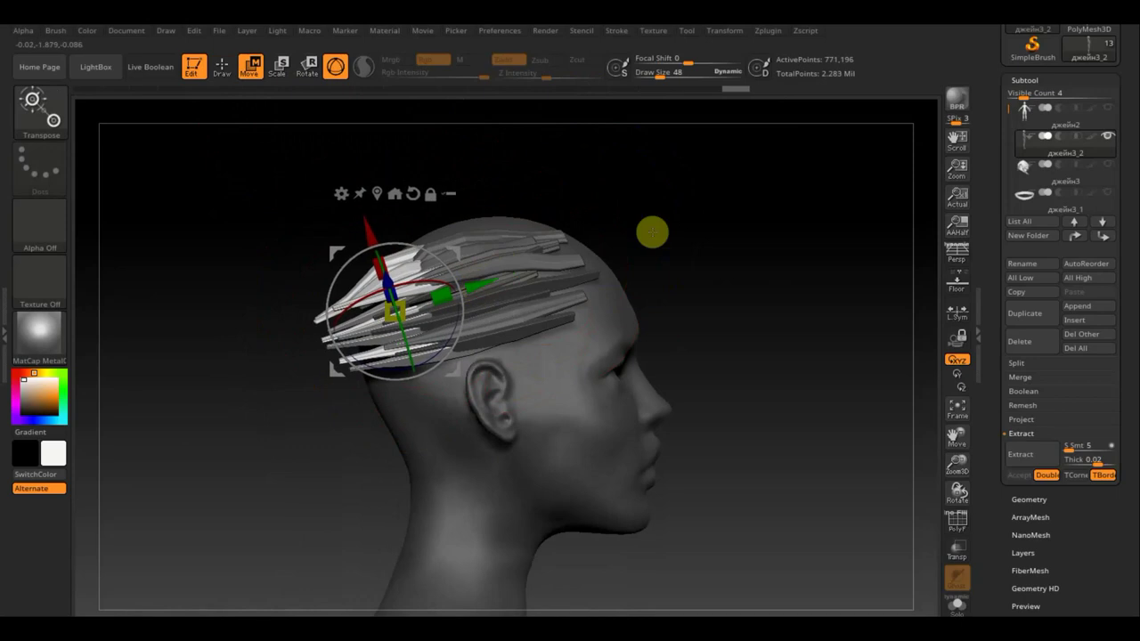
left_click_drag(652, 232, 704, 316)
mouse_move(597, 318)
left_mouse_down()
mouse_move(454, 278)
mouse_move(466, 311)
left_mouse_up()
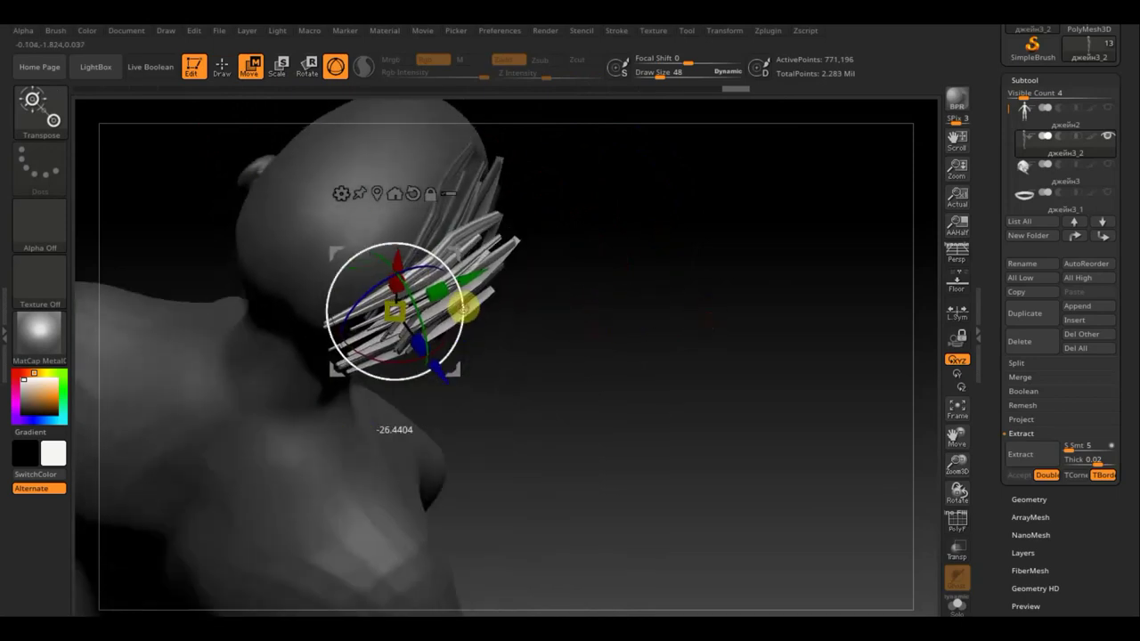
left_click_drag(323, 247, 311, 237)
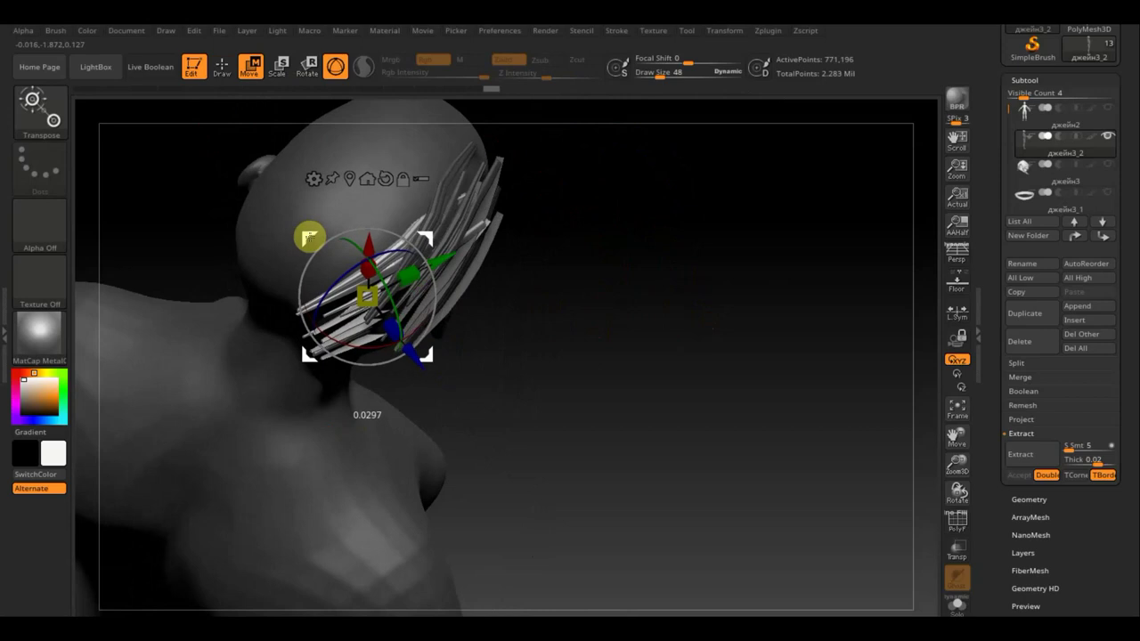
left_click_drag(508, 267, 466, 145)
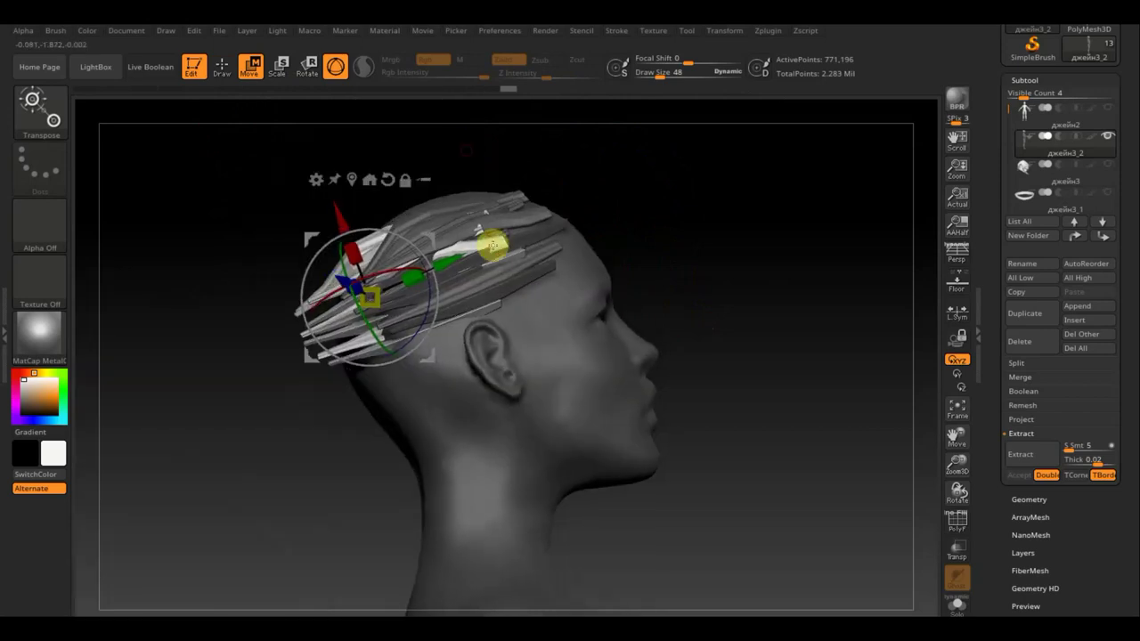
mouse_move(335, 214)
left_mouse_down()
mouse_move(397, 273)
mouse_move(431, 285)
left_mouse_up()
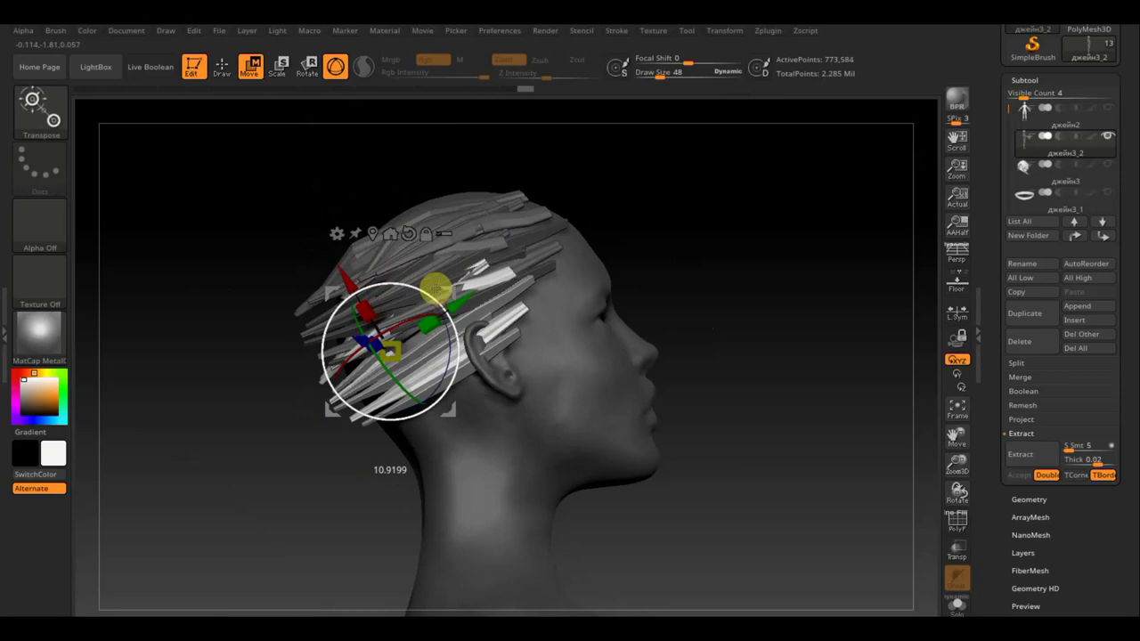
left_click_drag(639, 255, 560, 285)
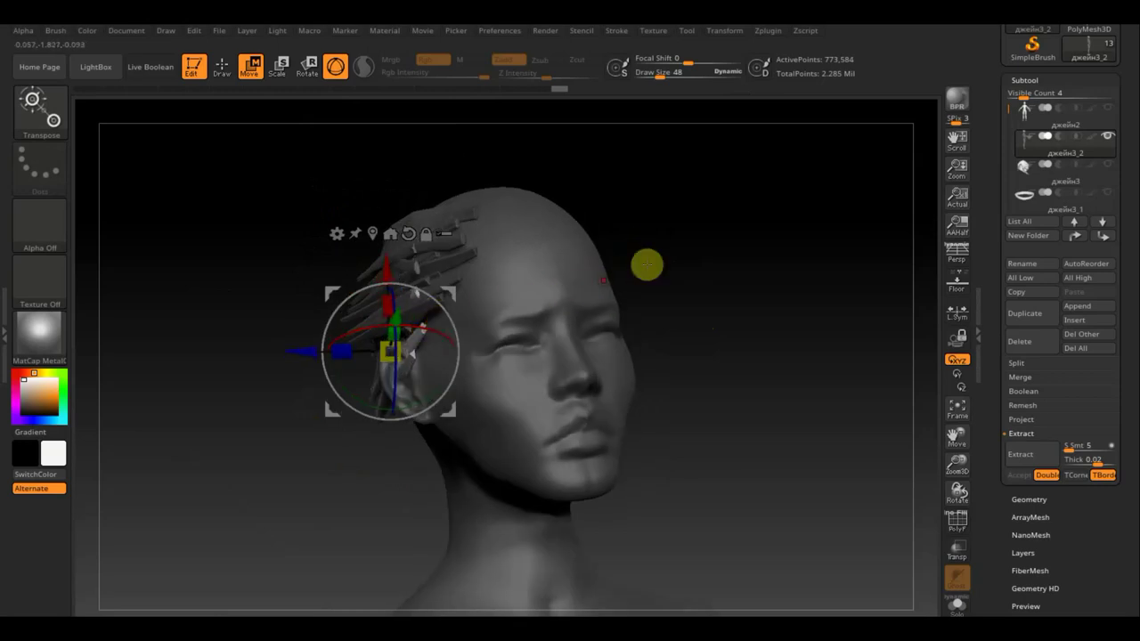
mouse_move(646, 261)
left_mouse_down()
mouse_move(746, 262)
mouse_move(794, 223)
mouse_move(600, 326)
mouse_move(588, 308)
mouse_move(464, 308)
left_mouse_up()
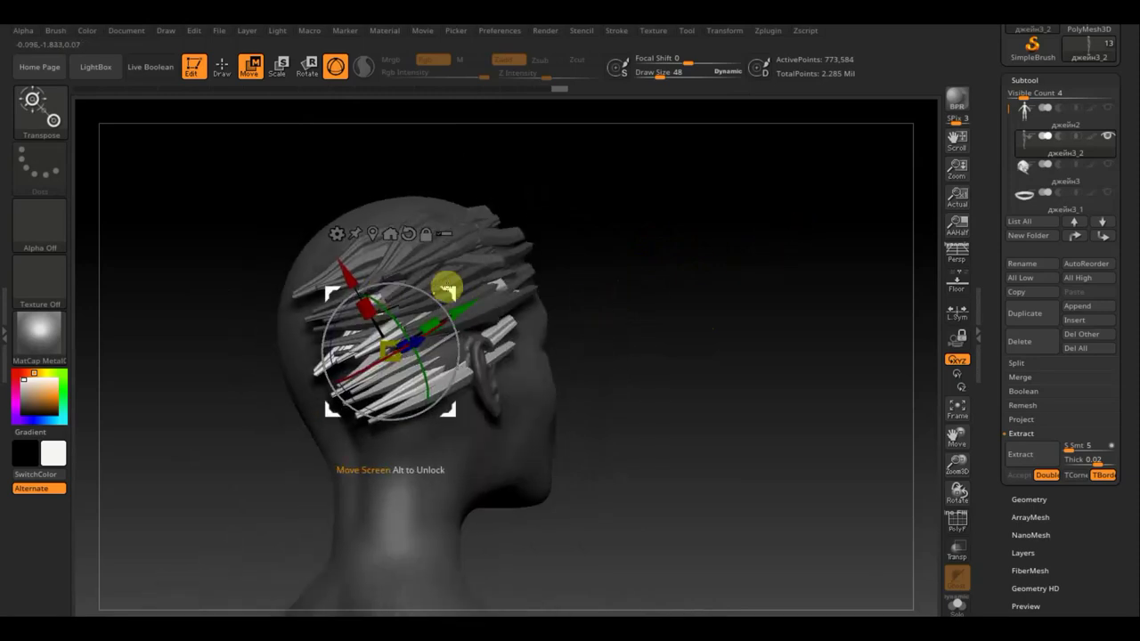
left_click_drag(444, 265, 419, 191)
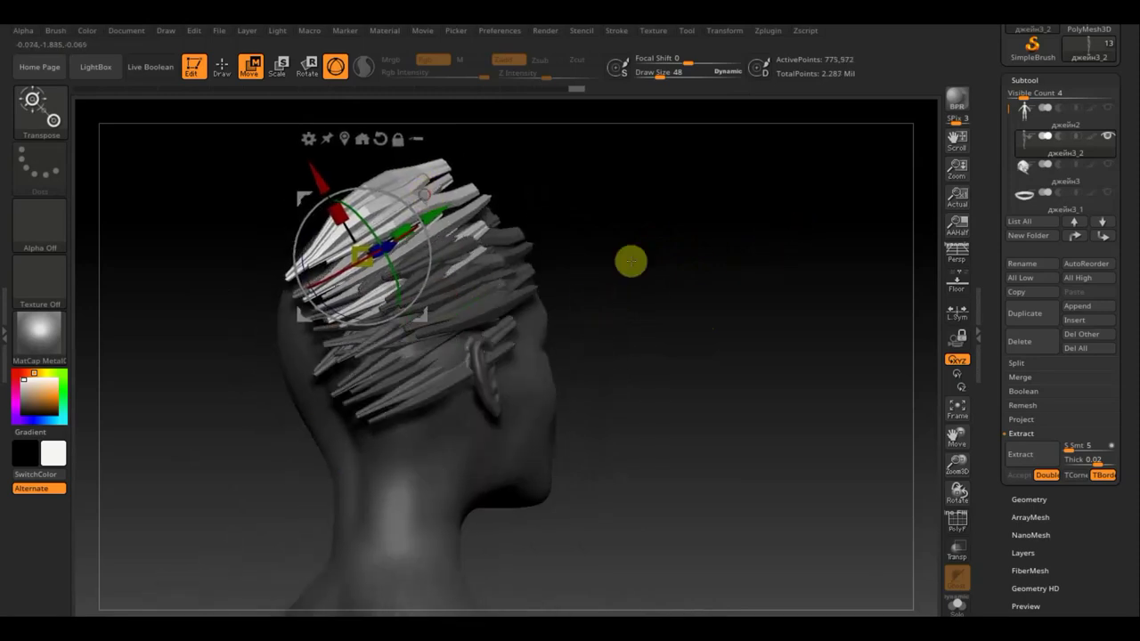
mouse_move(629, 259)
left_mouse_down()
mouse_move(680, 230)
mouse_move(660, 250)
left_mouse_up()
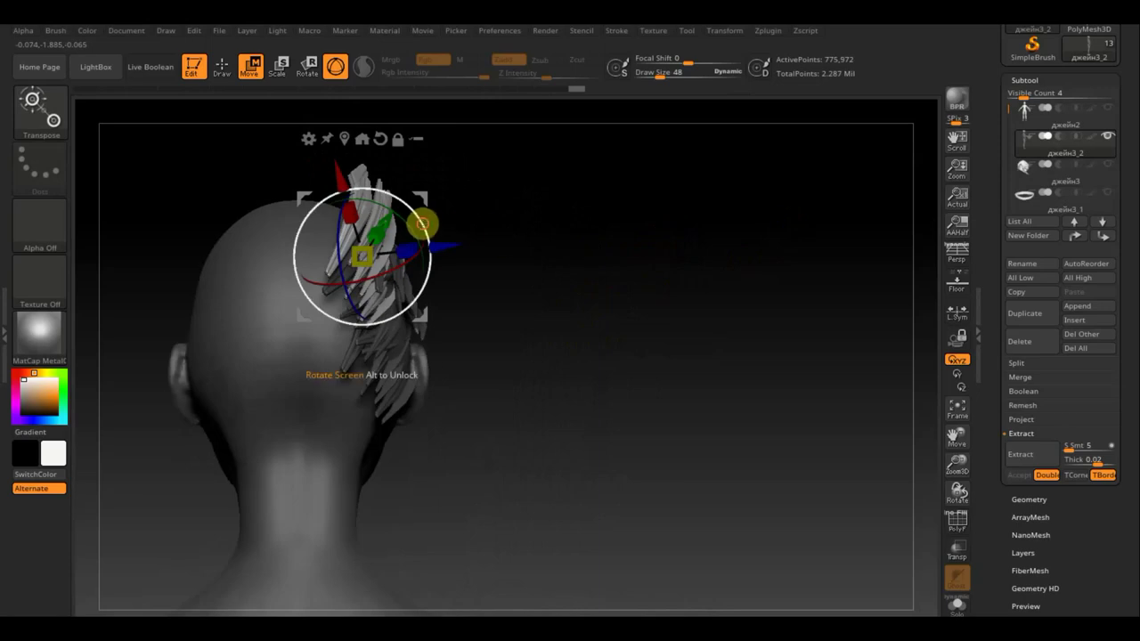
Step: Rotate the hair piece around its Z axis and shift it left and right into place
mouse_move(422, 224)
left_mouse_down()
mouse_move(382, 194)
mouse_move(432, 251)
left_mouse_up()
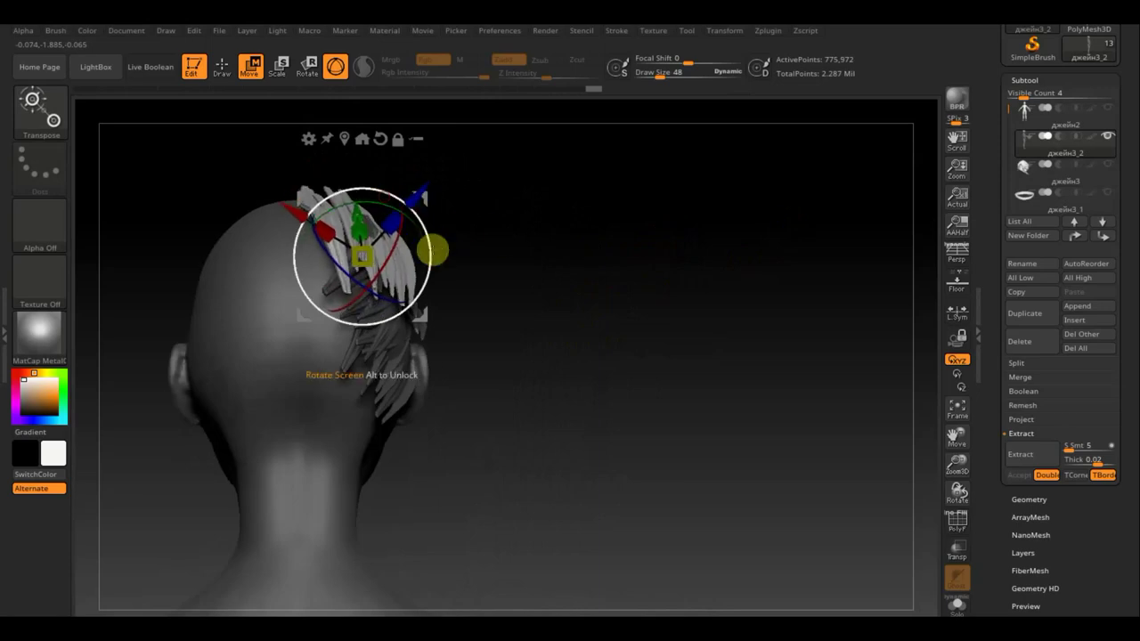
left_click_drag(358, 279, 331, 268)
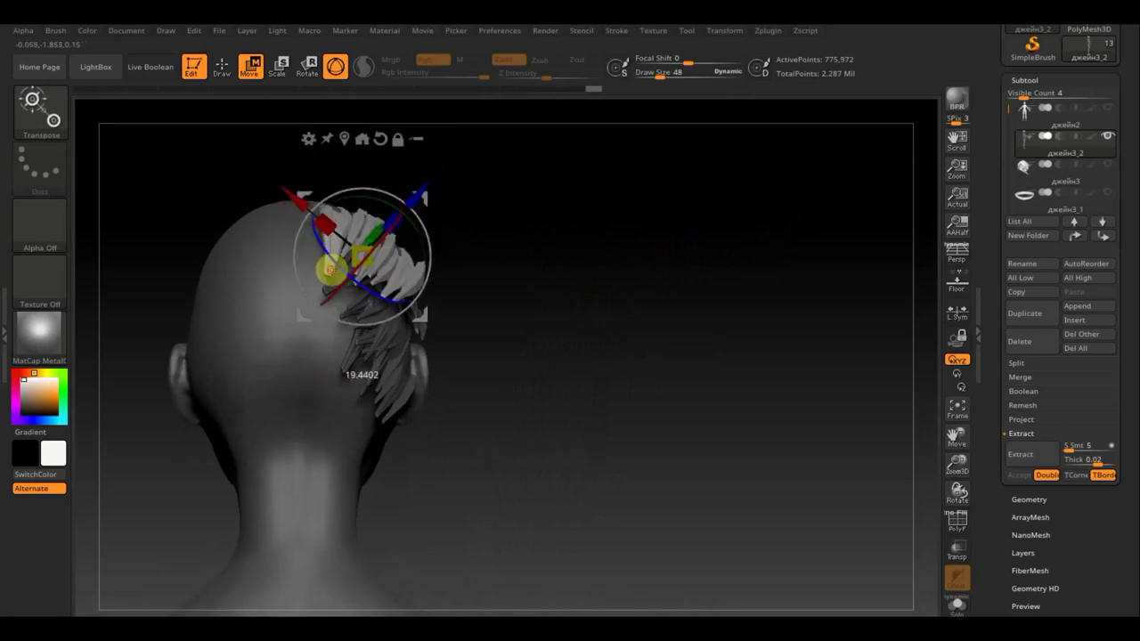
mouse_move(415, 205)
left_mouse_down()
mouse_move(393, 188)
mouse_move(580, 273)
mouse_move(542, 262)
left_mouse_up()
left_click_drag(395, 191, 451, 193)
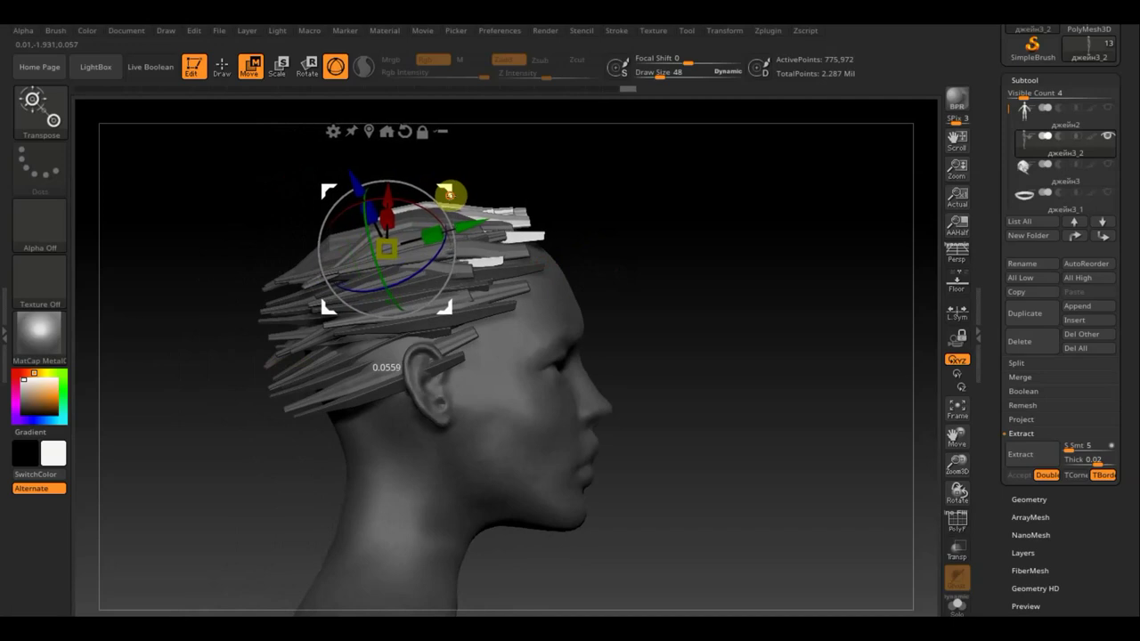
mouse_move(667, 241)
left_mouse_down()
mouse_move(624, 247)
mouse_move(487, 206)
left_mouse_up()
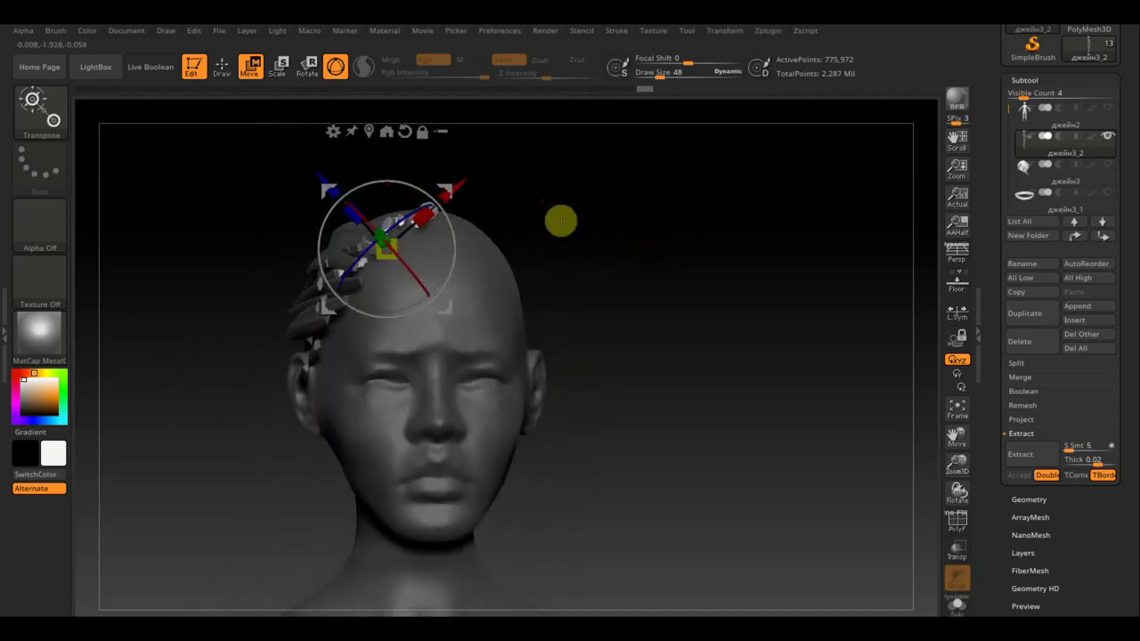
mouse_move(562, 221)
left_mouse_down()
mouse_move(588, 261)
mouse_move(579, 313)
mouse_move(564, 265)
left_mouse_up()
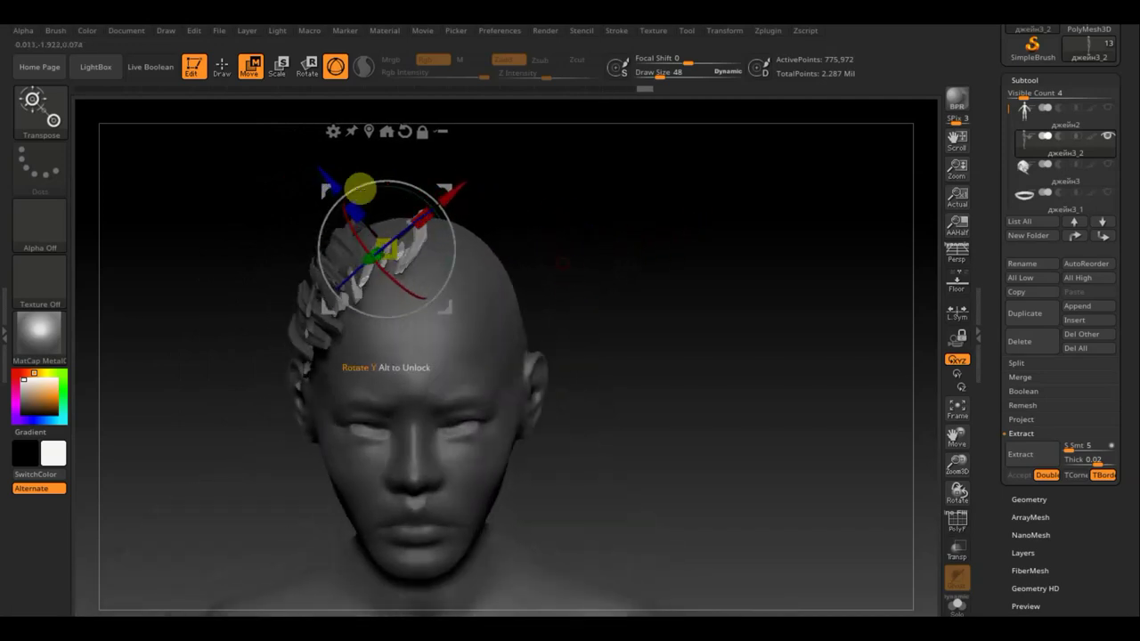
Step: Turn the hair piece on its vertical axis, scale it along one axis, and return to Draw mode
mouse_move(329, 179)
left_mouse_down()
mouse_move(437, 190)
mouse_move(344, 189)
mouse_move(356, 211)
left_mouse_up()
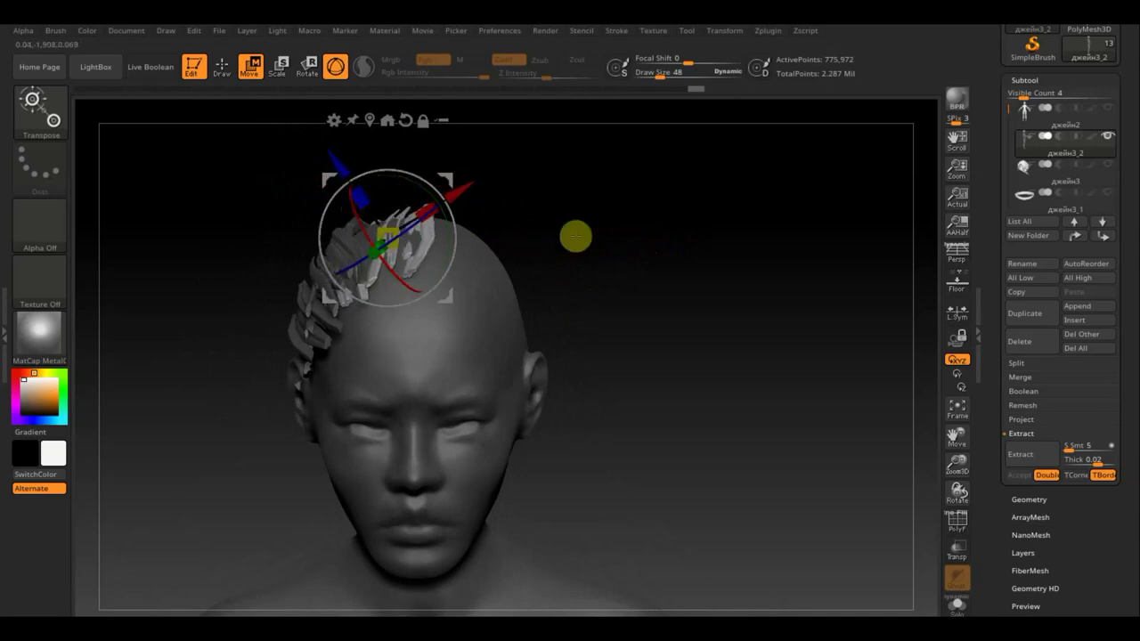
mouse_move(575, 237)
left_mouse_down()
mouse_move(641, 222)
mouse_move(637, 232)
left_mouse_up()
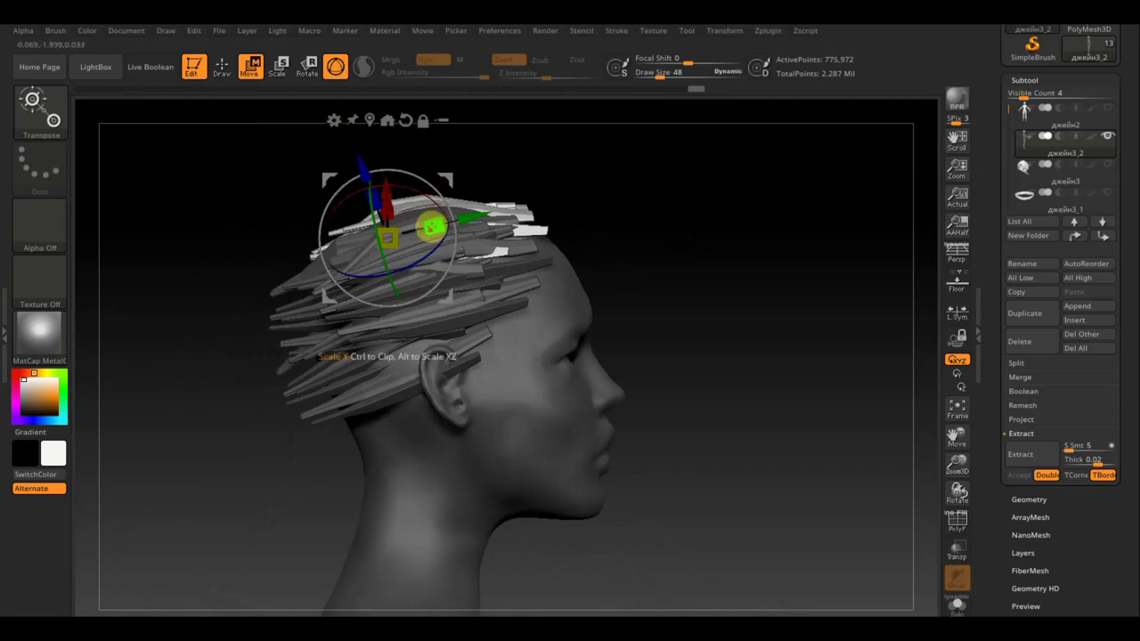
left_click_drag(433, 227, 437, 223)
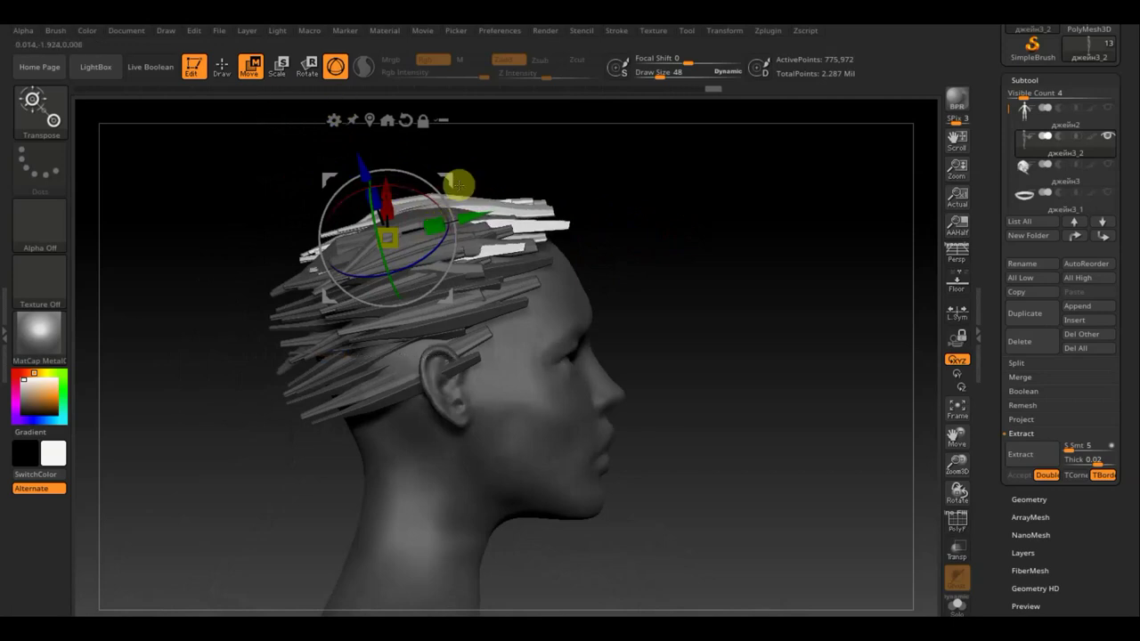
left_click_drag(458, 184, 402, 173)
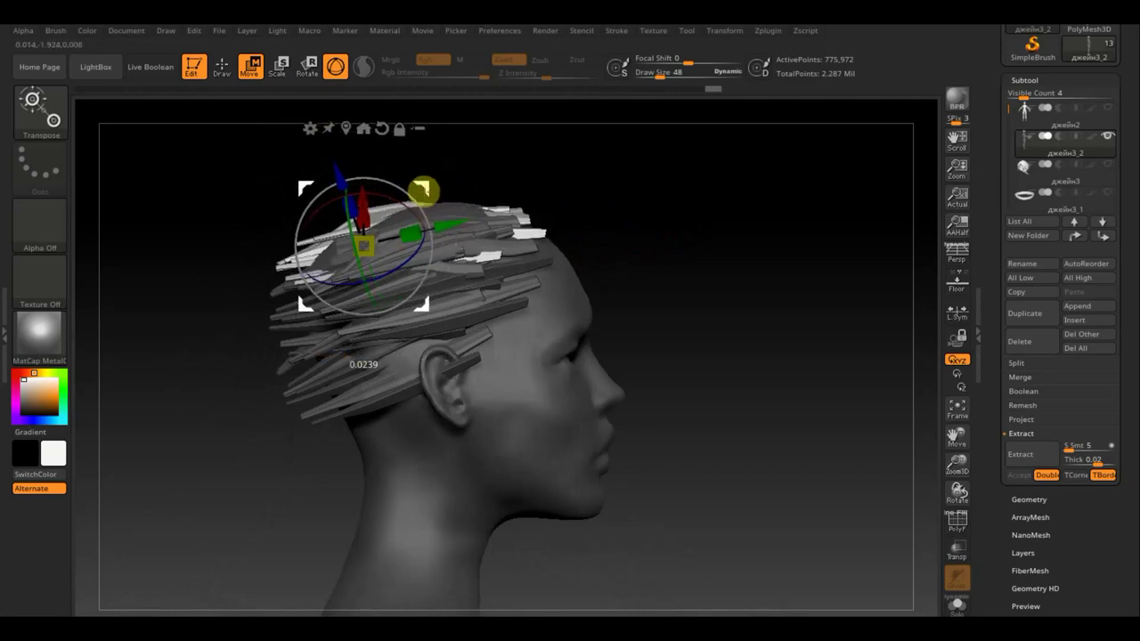
left_click(221, 64)
mouse_move(458, 200)
left_mouse_down()
mouse_move(645, 234)
mouse_move(713, 222)
mouse_move(703, 224)
left_mouse_up()
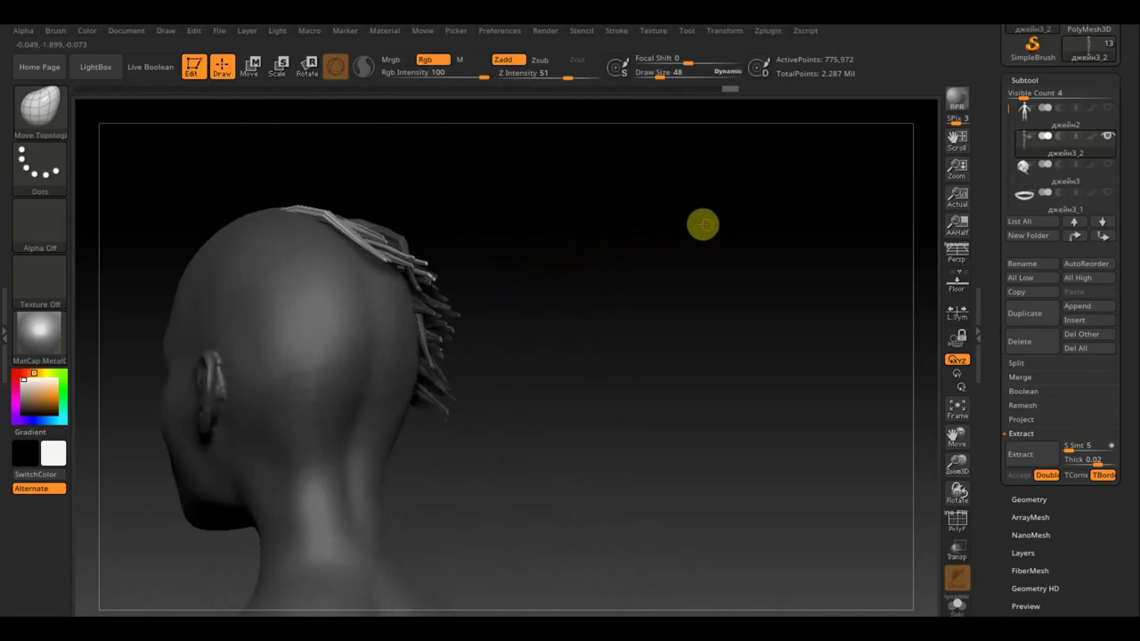
mouse_move(611, 279)
left_mouse_down()
mouse_move(618, 272)
mouse_move(445, 293)
left_mouse_up()
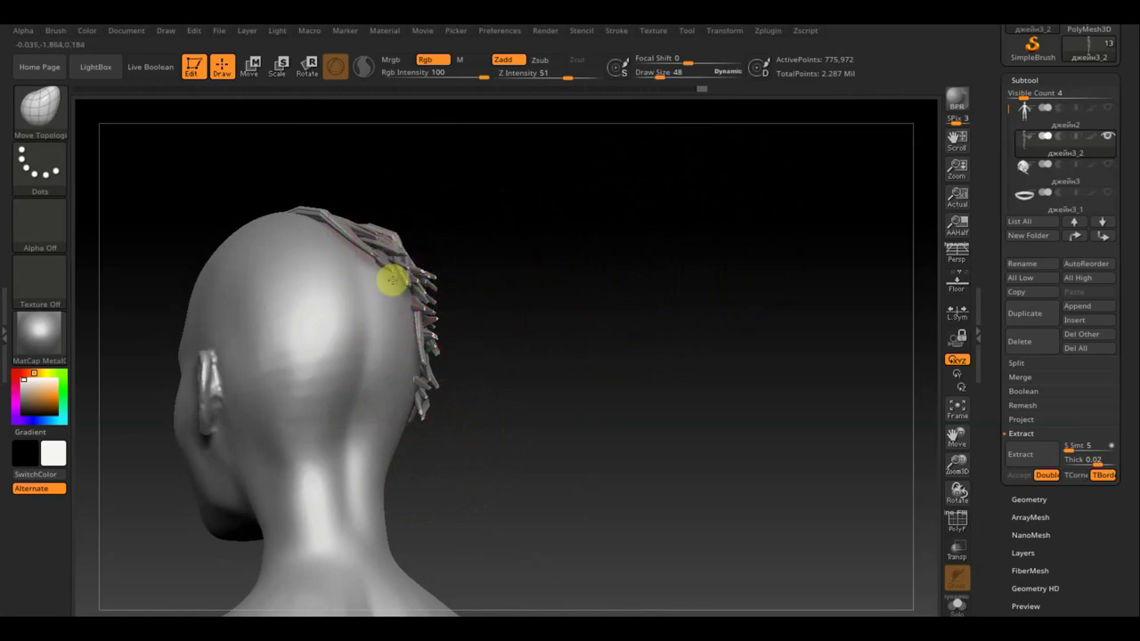
mouse_move(514, 277)
left_mouse_down()
mouse_move(444, 222)
mouse_move(468, 222)
mouse_move(486, 188)
mouse_move(611, 244)
mouse_move(618, 339)
mouse_move(703, 367)
mouse_move(710, 407)
left_mouse_up()
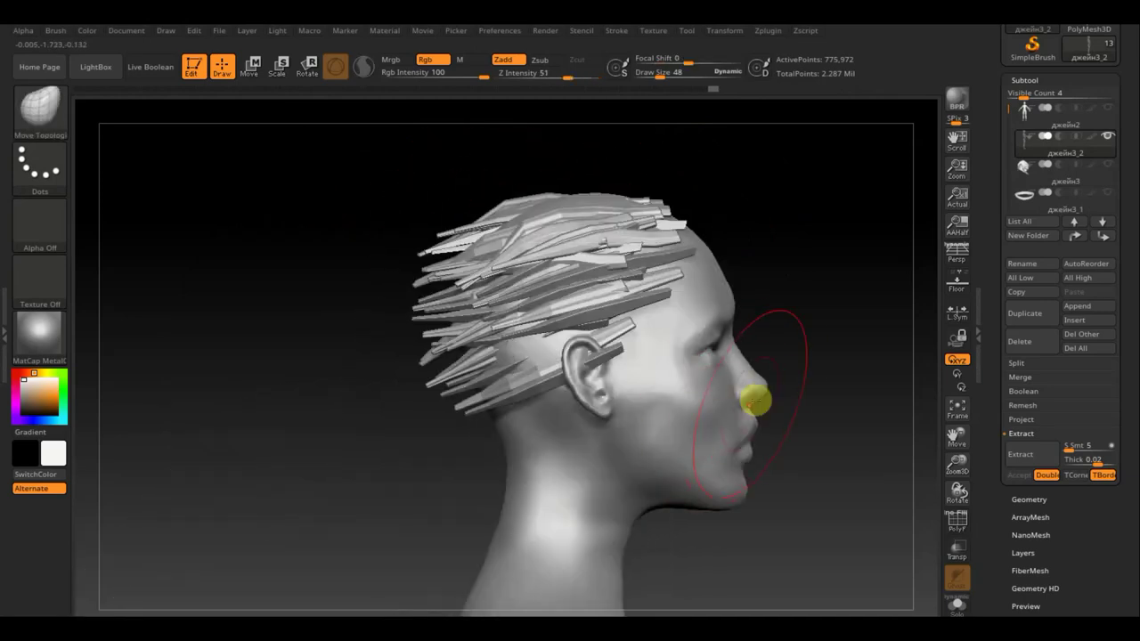
left_click_drag(836, 534, 480, 170, "ctrl")
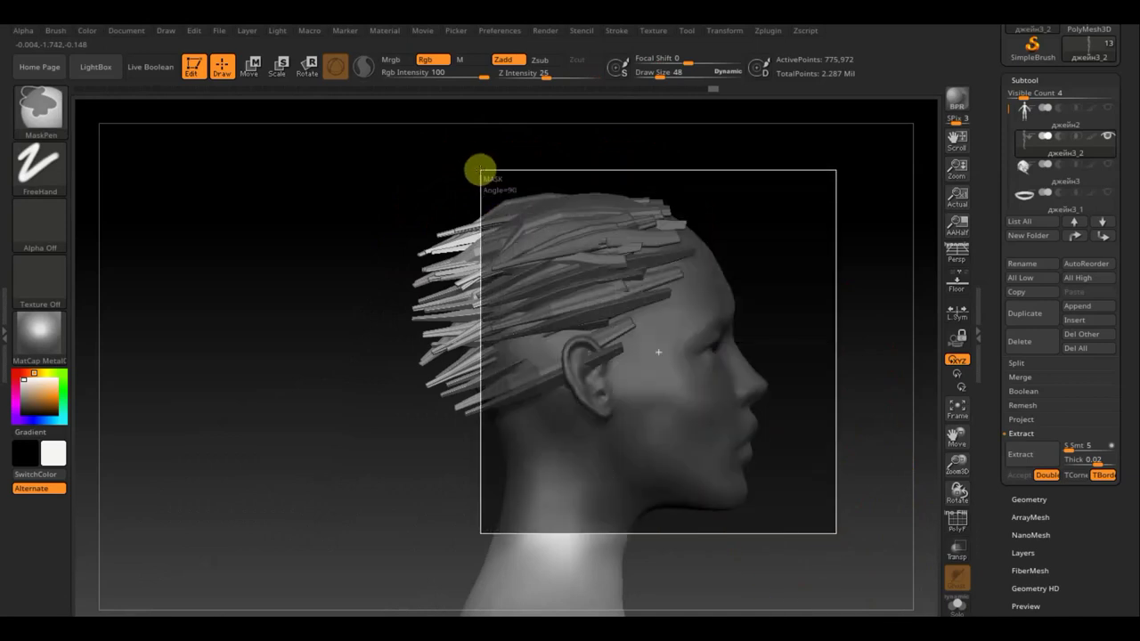
Step: Mask the head region, set Draw Size to 77, and switch to Move mode on the strands
mouse_move(293, 259)
left_mouse_down()
mouse_move(348, 184)
mouse_move(411, 231)
left_mouse_up()
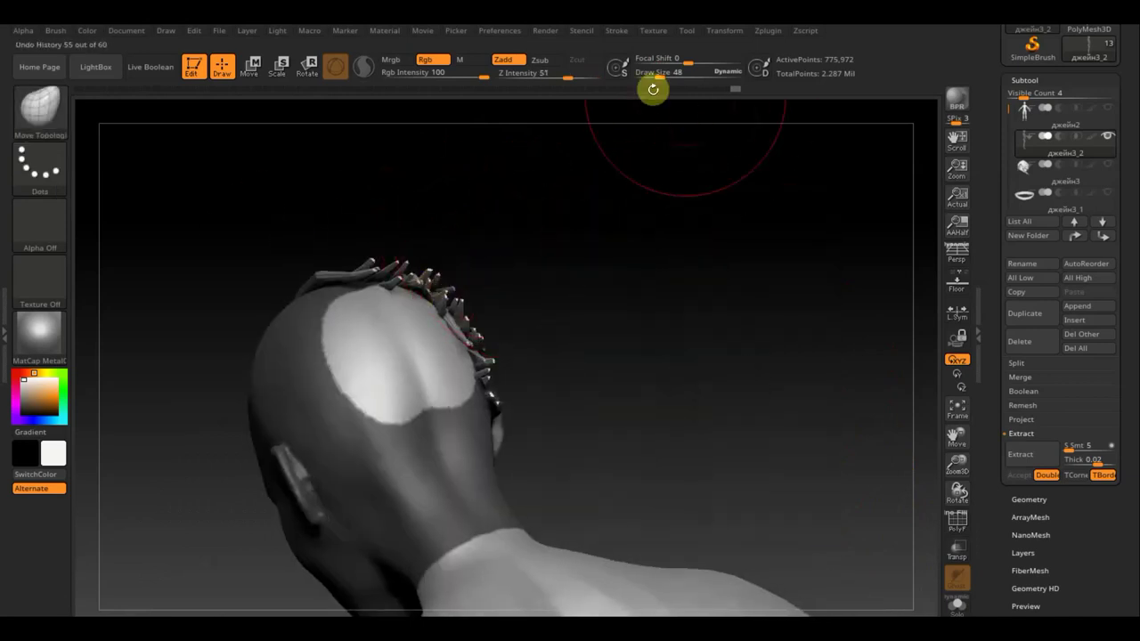
left_click_drag(661, 77, 667, 76)
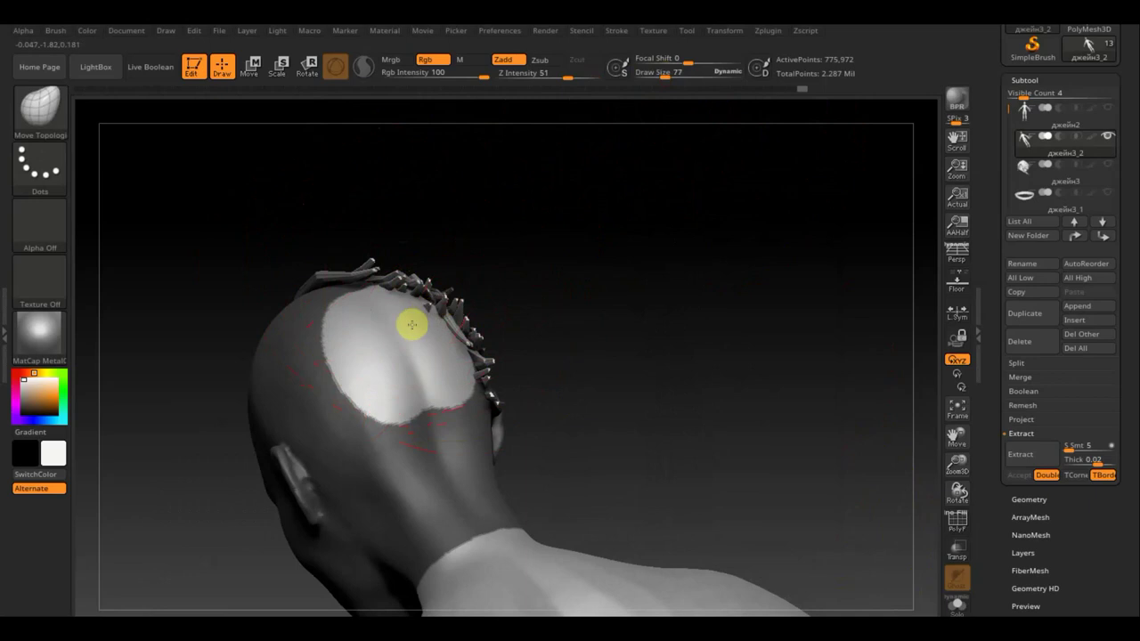
mouse_move(491, 308)
left_mouse_down()
mouse_move(499, 241)
mouse_move(489, 275)
left_mouse_up()
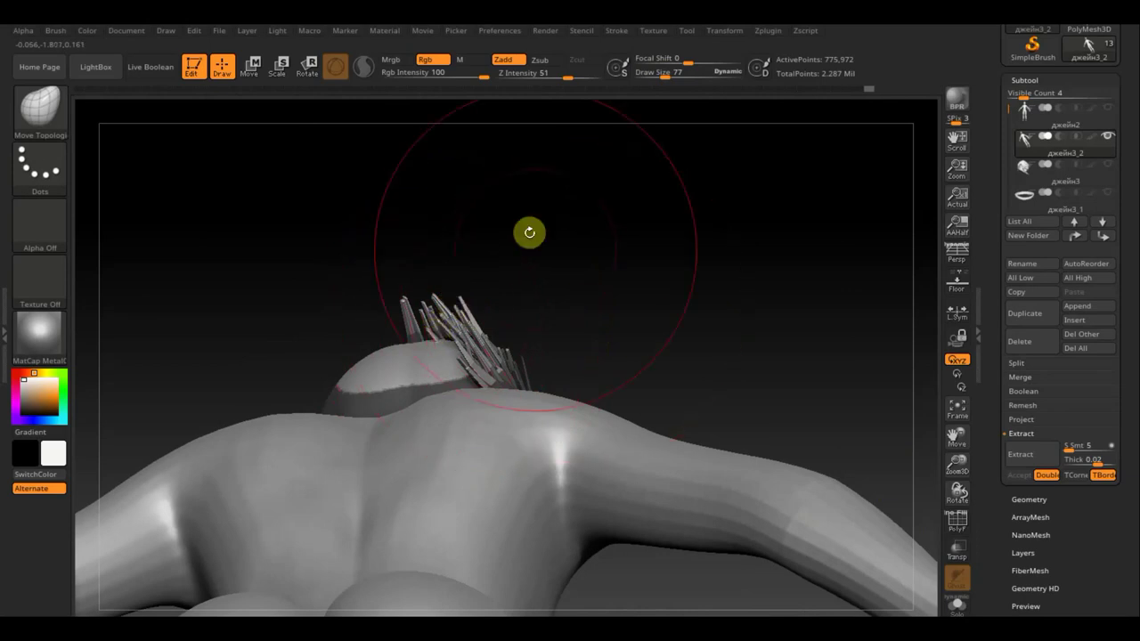
left_click(250, 66)
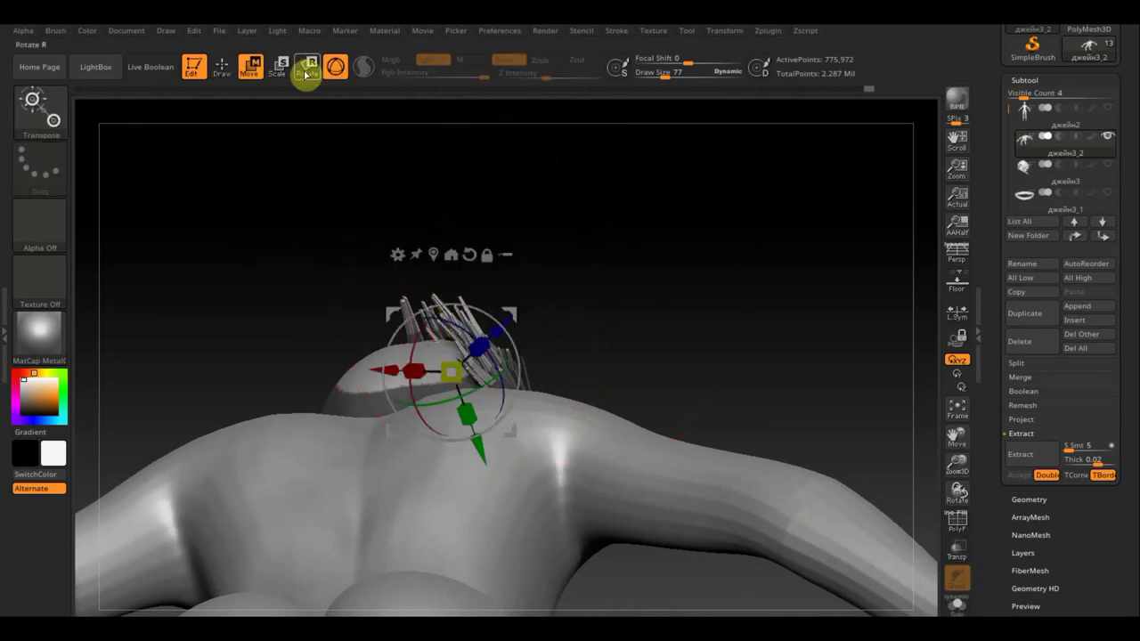
Step: Draw a transpose line up from the strands to rotate the hair
left_click(307, 68)
left_click_drag(481, 346, 393, 179)
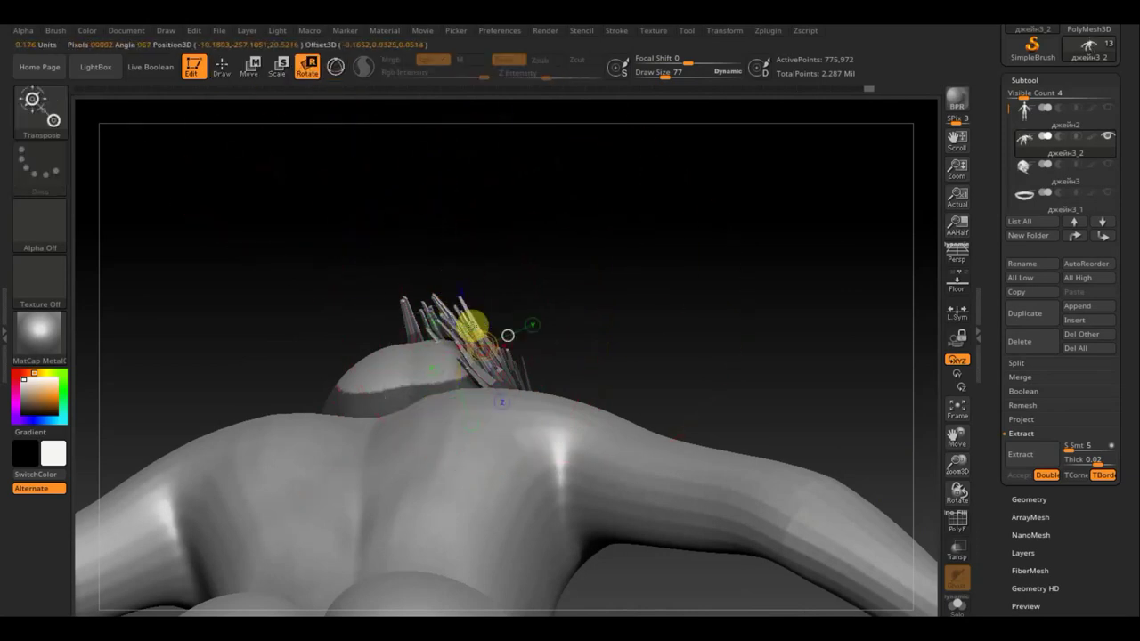
left_click_drag(374, 237, 515, 221)
Step: Invert and then clear the mask on the model with Ctrl-clicks on the canvas
key("ctrl")
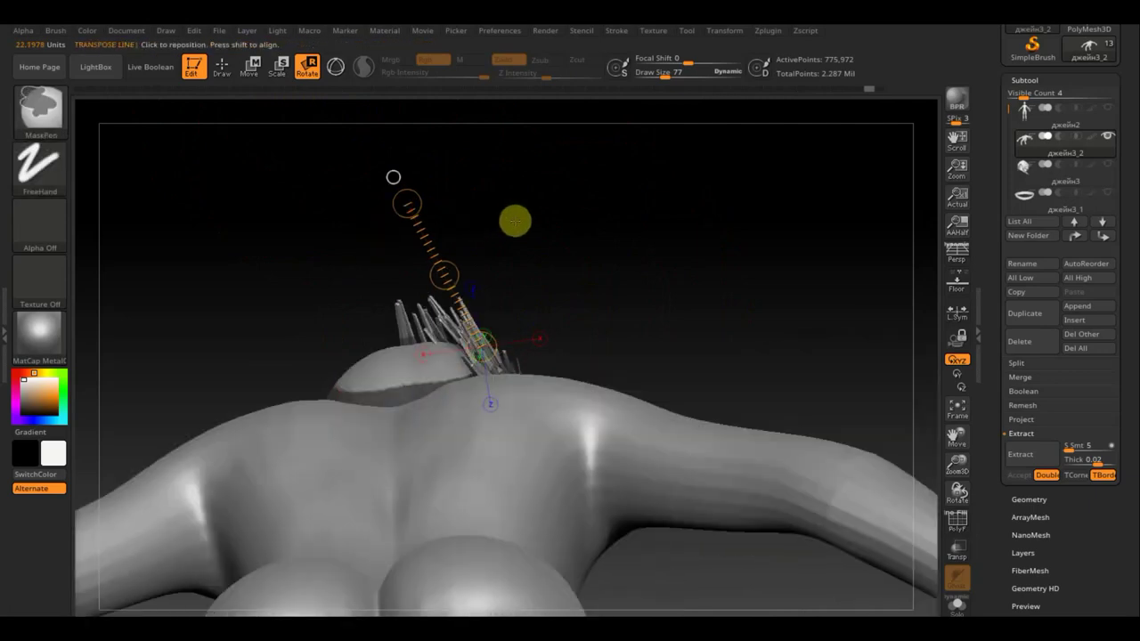
left_click(514, 221, "ctrl")
mouse_move(594, 153)
left_mouse_down()
mouse_move(588, 277)
mouse_move(718, 293)
mouse_move(715, 314)
mouse_move(683, 308)
mouse_move(754, 295)
left_mouse_up()
left_click(772, 311, "ctrl")
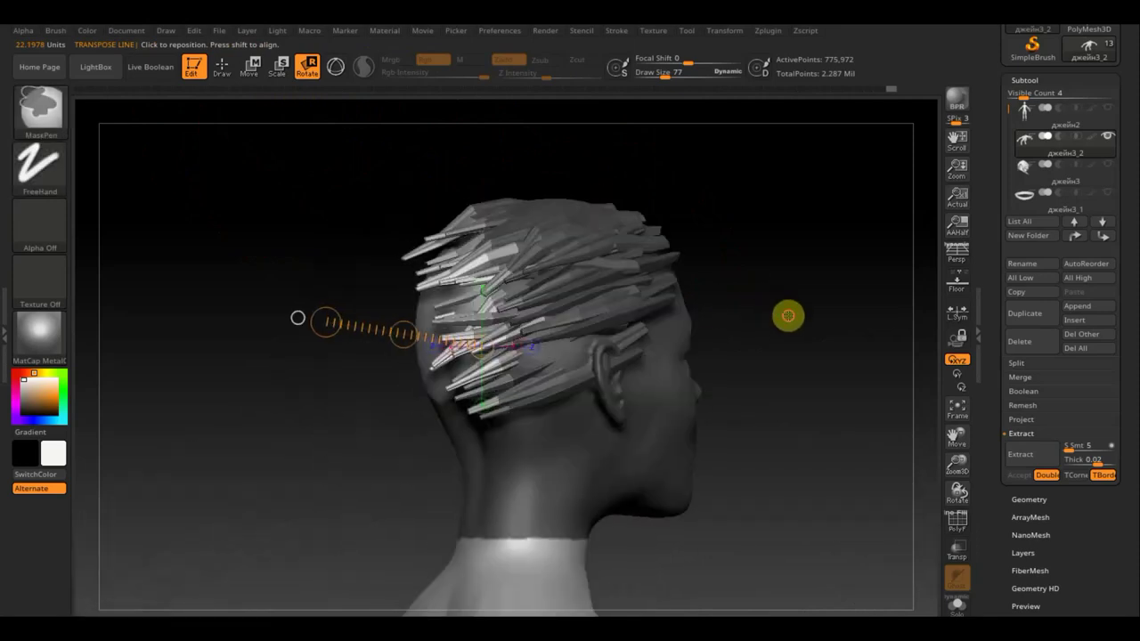
left_click(767, 308, "ctrl")
left_click(768, 307, "ctrl")
left_click(769, 305, "ctrl")
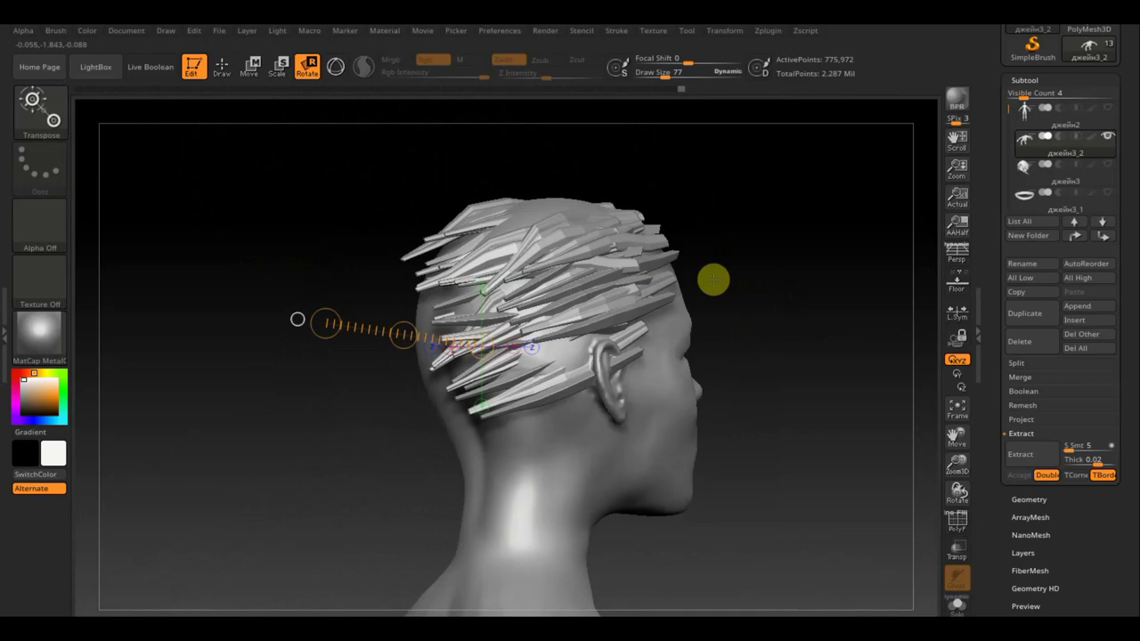
Step: Turn on Gizmo 3D and select the Move Topologic brush
left_click(335, 66)
left_click_drag(356, 186, 374, 183)
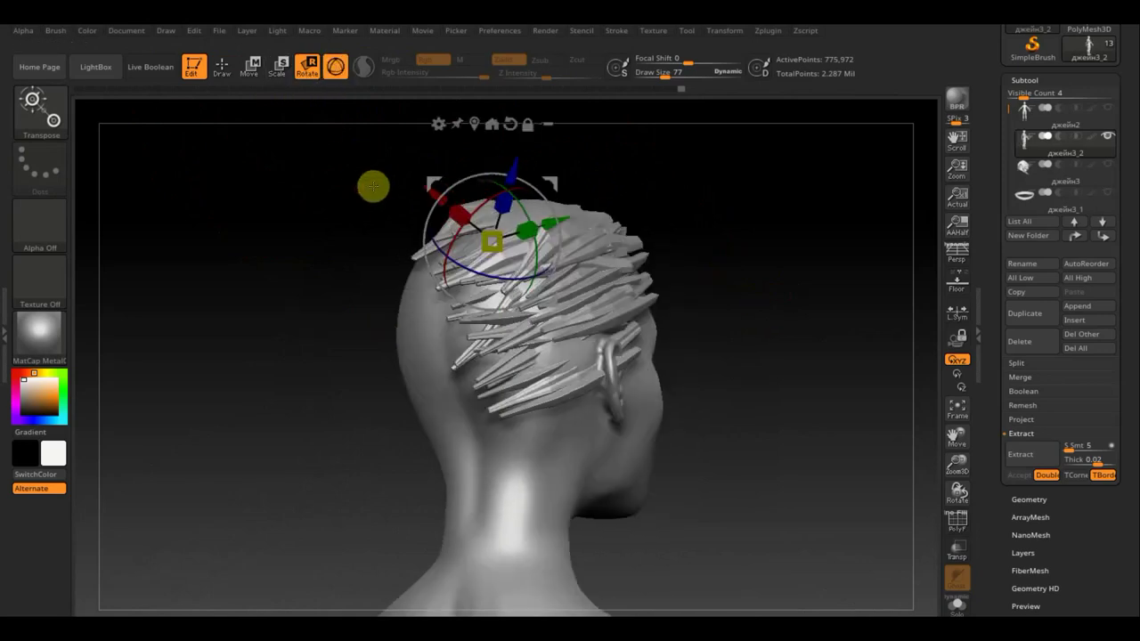
left_click(222, 67)
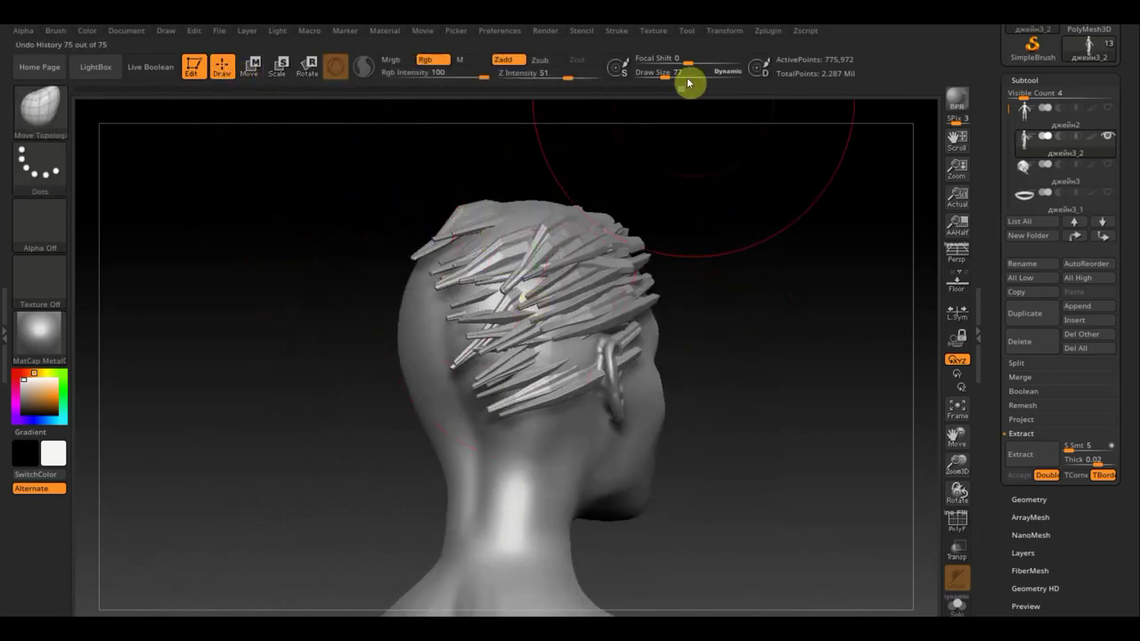
Step: Set Draw Size to 26 and nudge the hair strands near the ear
left_click_drag(666, 77, 653, 77)
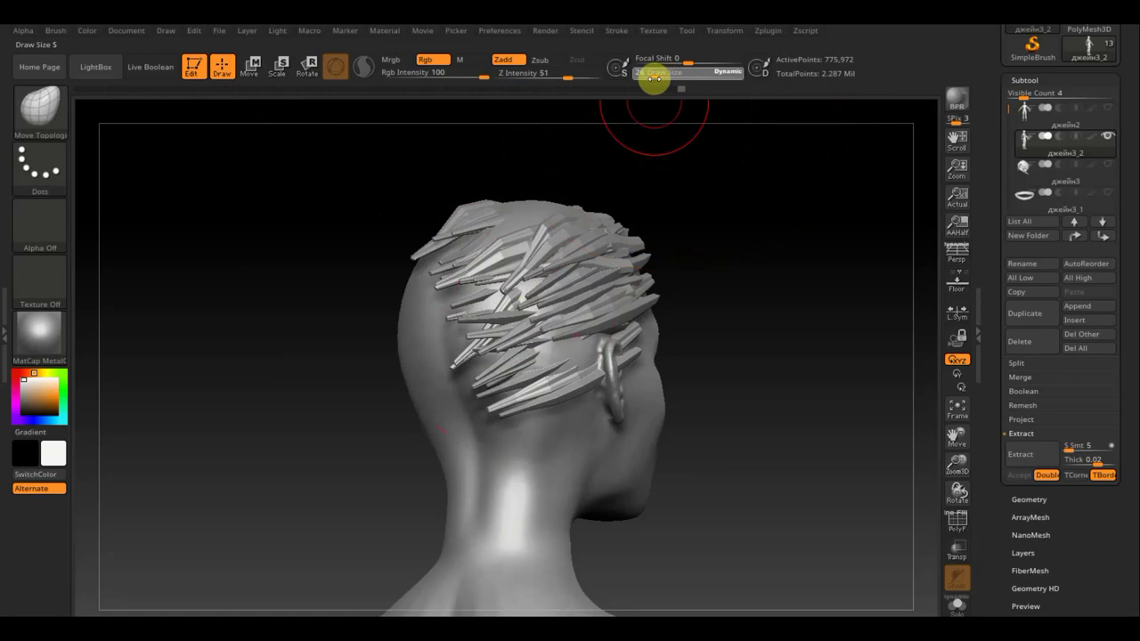
left_click_drag(698, 178, 713, 178)
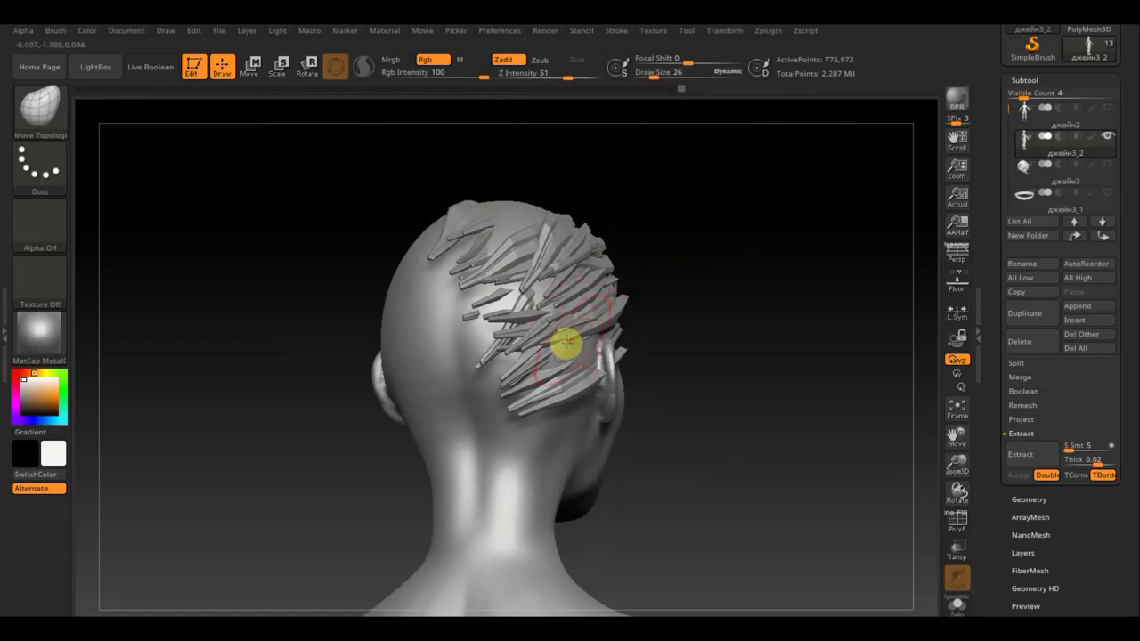
left_click_drag(569, 353, 568, 344)
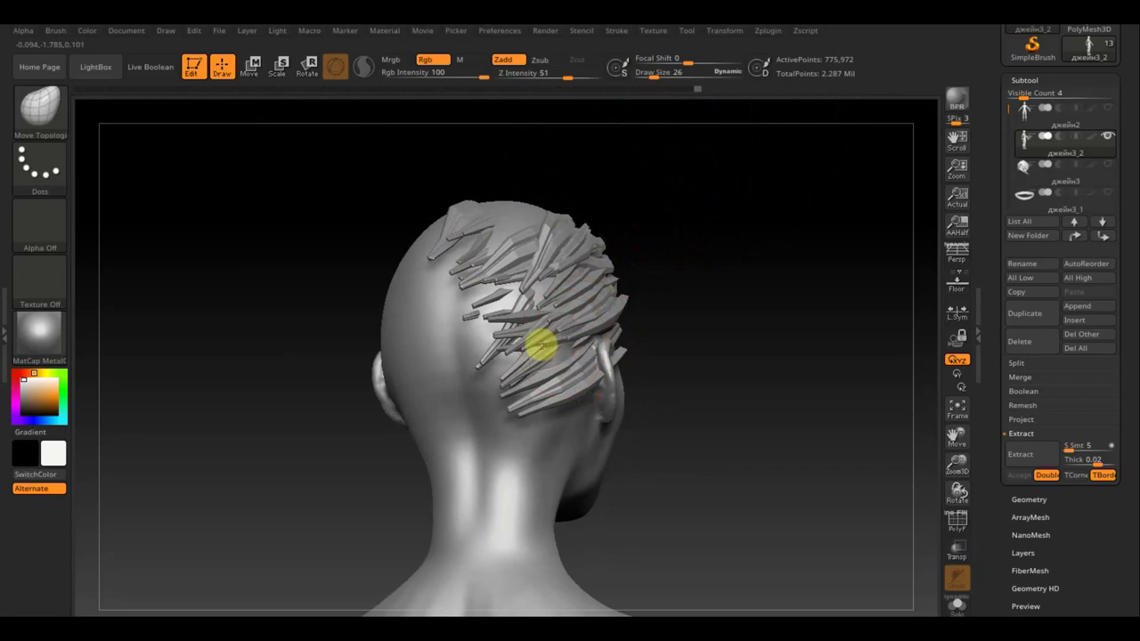
mouse_move(695, 303)
left_mouse_down()
mouse_move(631, 250)
mouse_move(555, 330)
left_mouse_up()
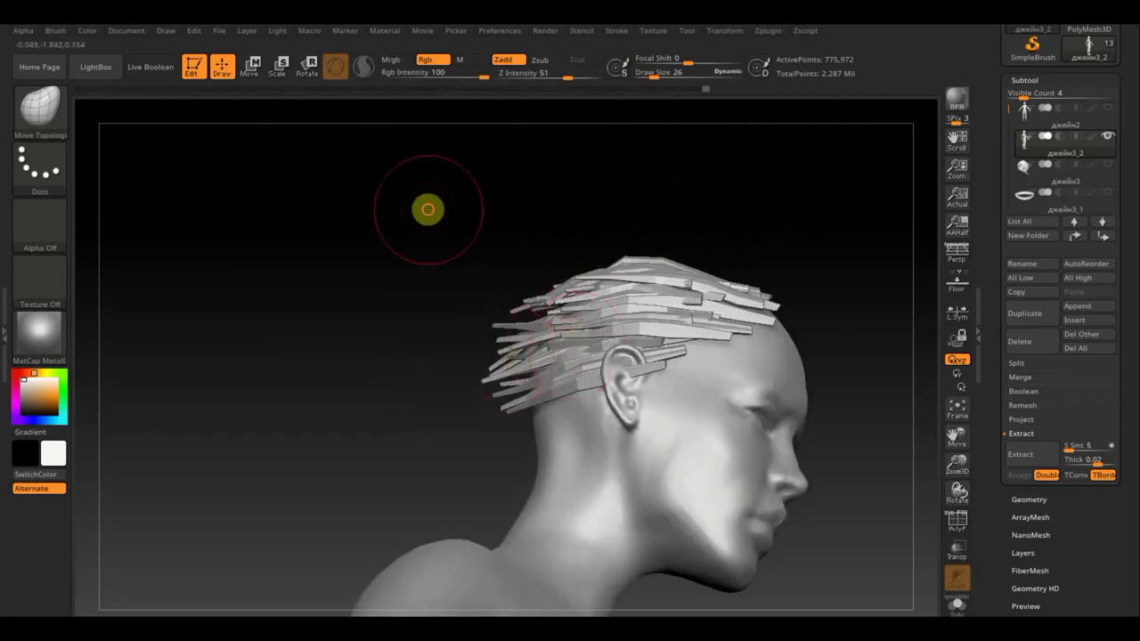
mouse_move(428, 208)
left_mouse_down()
mouse_move(451, 257)
mouse_move(395, 190)
left_mouse_up()
Step: Scale the duplicated hair layer down to about 0.97 with the gizmo, then resume sculpting
left_click(252, 69)
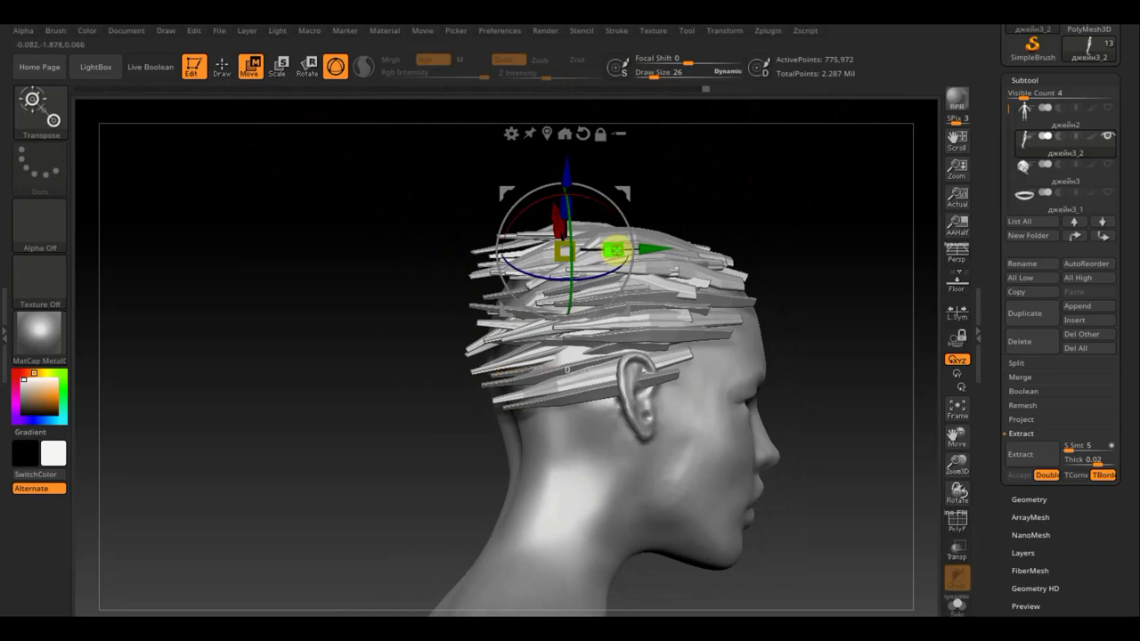
mouse_move(614, 250)
left_mouse_down()
mouse_move(600, 253)
mouse_move(612, 250)
left_mouse_up()
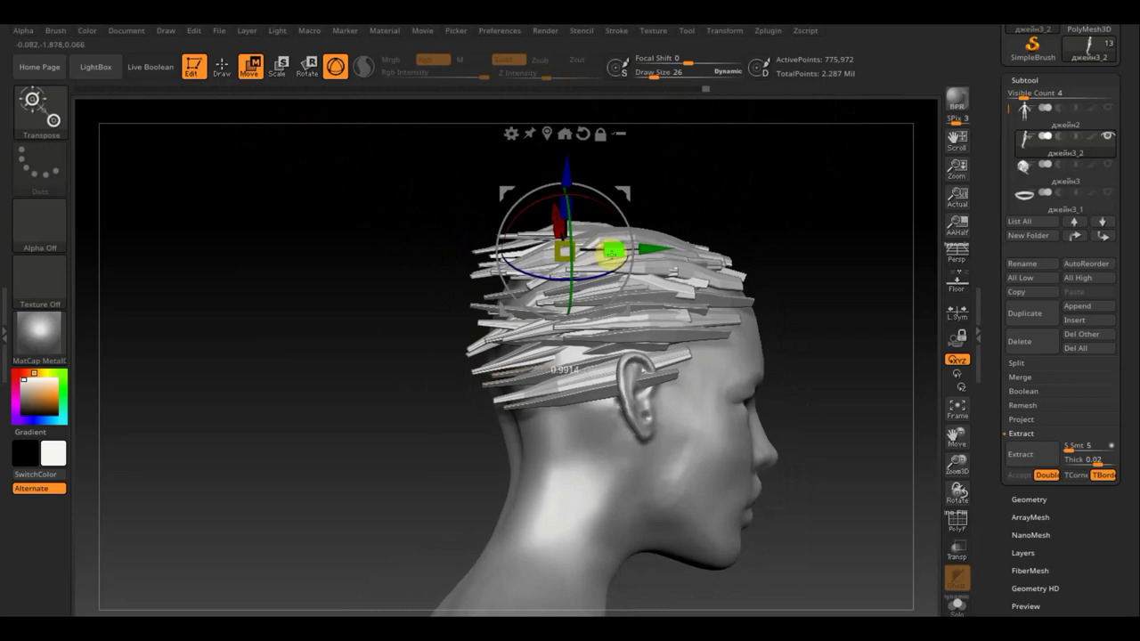
left_click(233, 78)
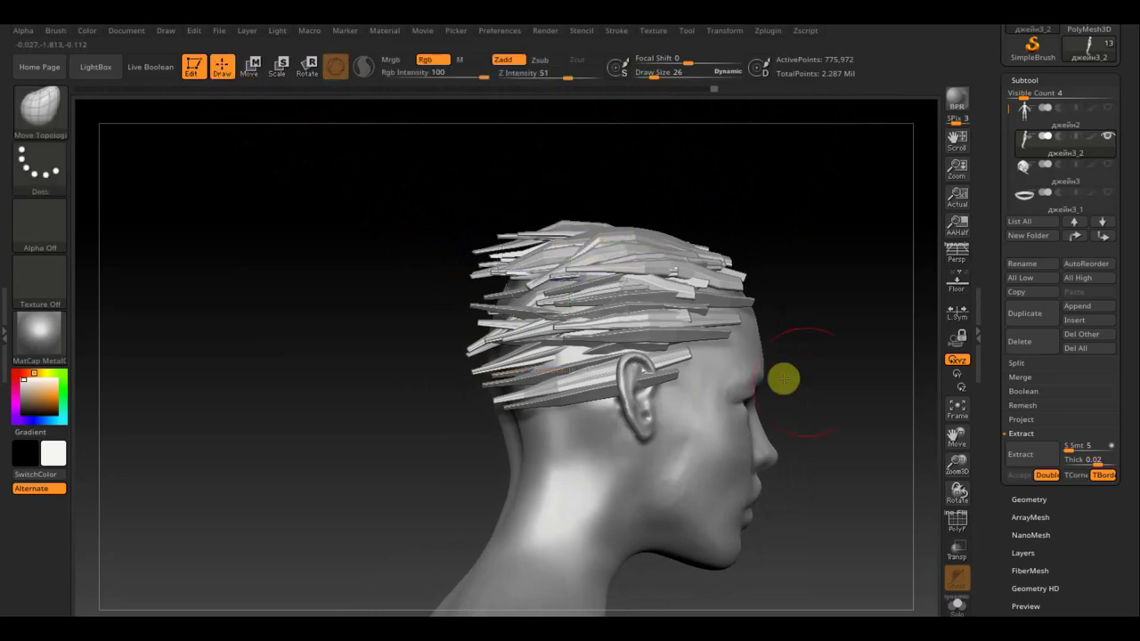
left_click_drag(784, 377, 894, 397)
Step: Isolate the hair strands, run Modify Topology > Del Hidden, and unhide the head subtool
left_click(750, 416, "ctrl+shift")
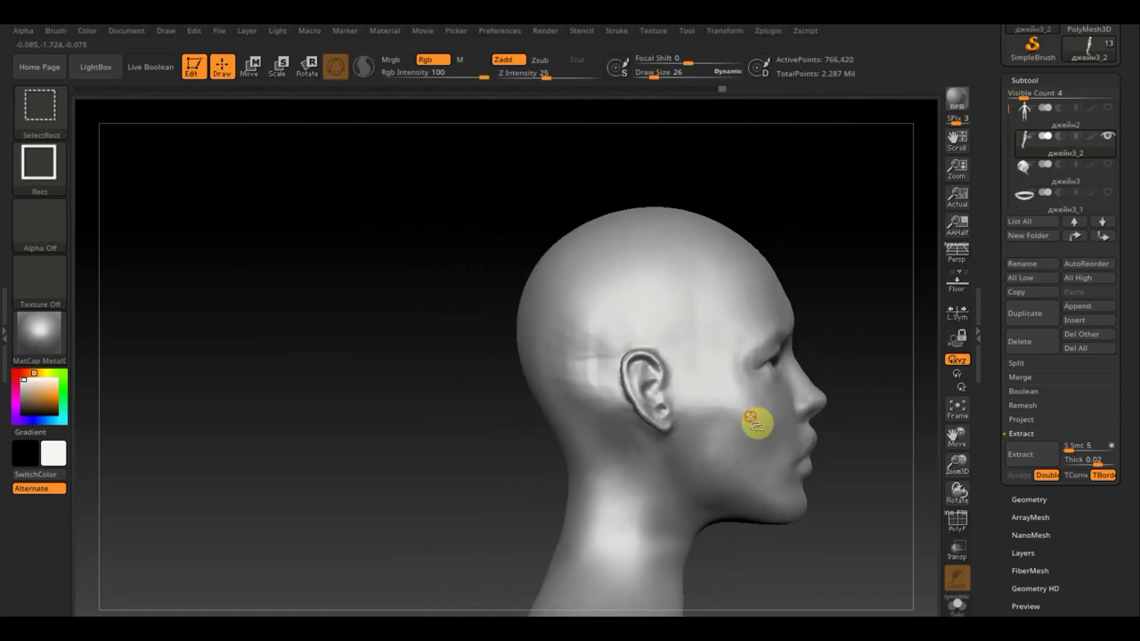
left_click(756, 416, "ctrl+shift")
left_click(1029, 501)
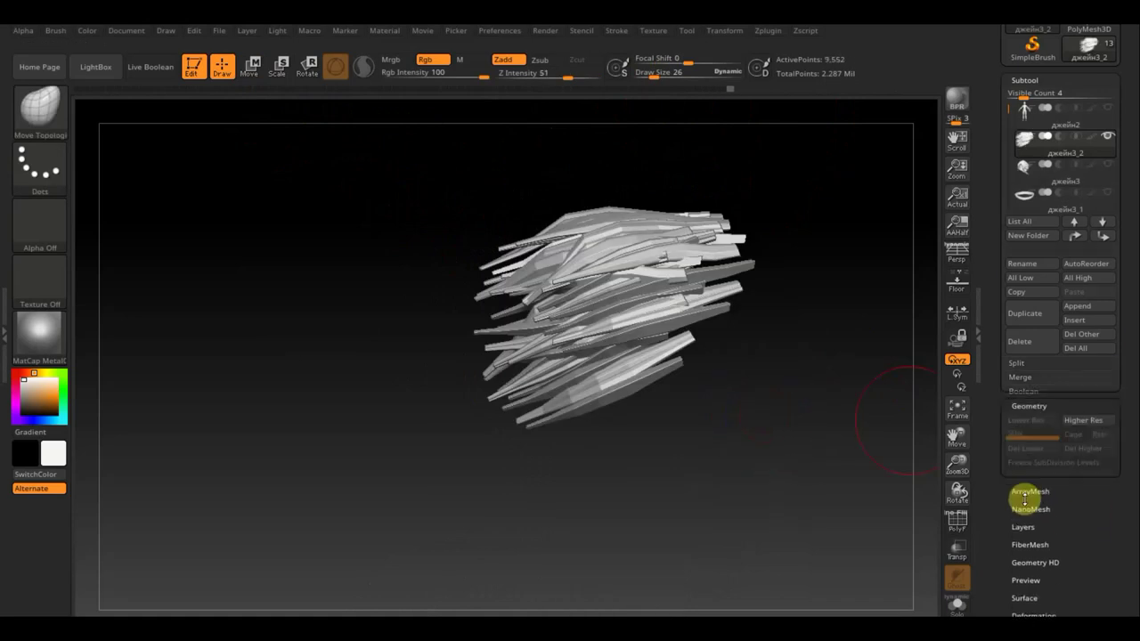
left_click(1037, 424)
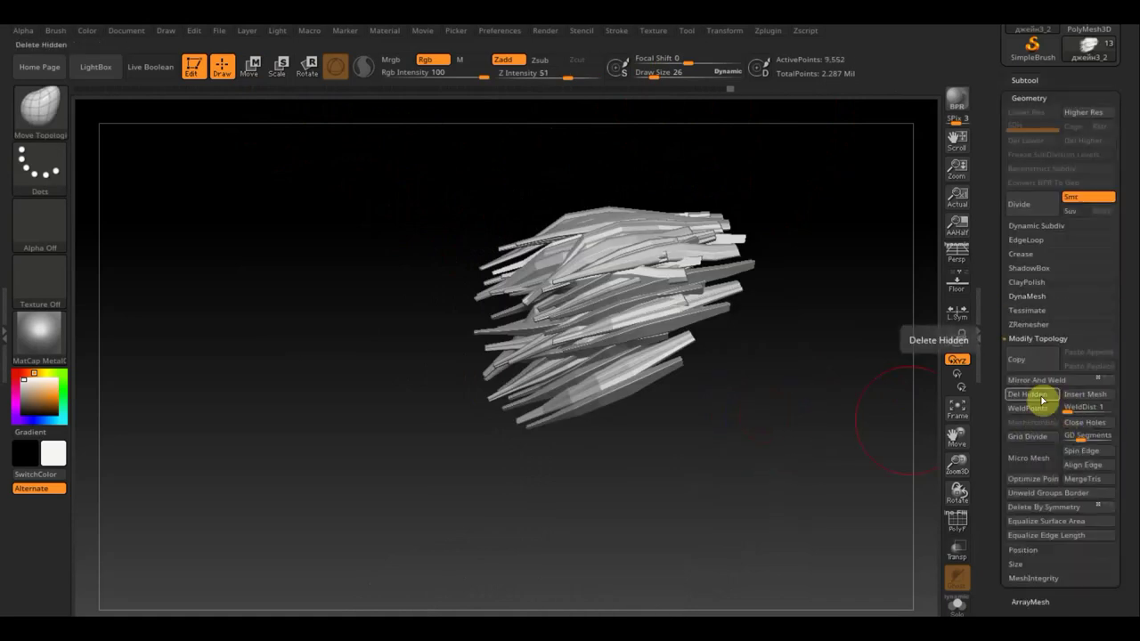
left_click(1025, 79)
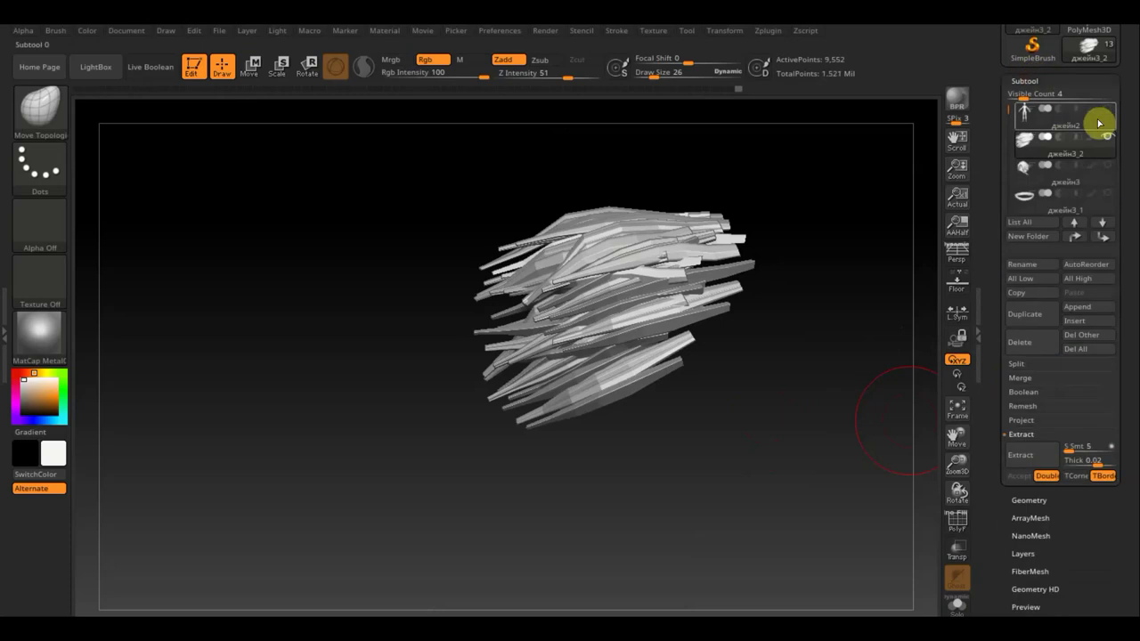
left_click(1108, 109)
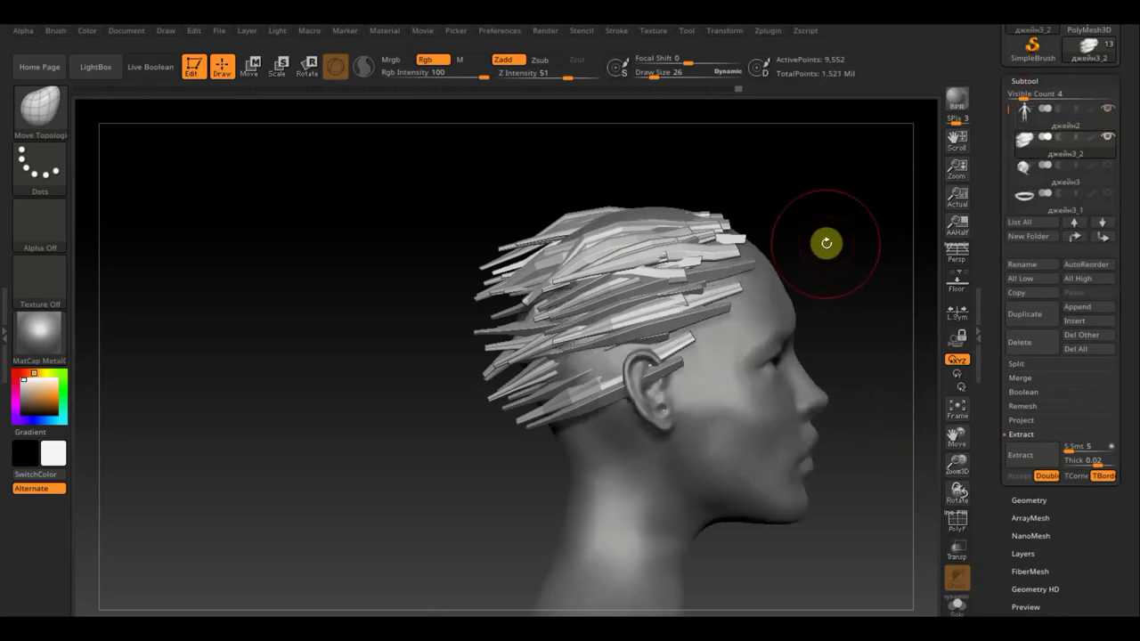
mouse_move(828, 241)
left_mouse_down()
mouse_move(804, 240)
mouse_move(870, 234)
mouse_move(858, 265)
mouse_move(797, 246)
mouse_move(781, 221)
left_mouse_up()
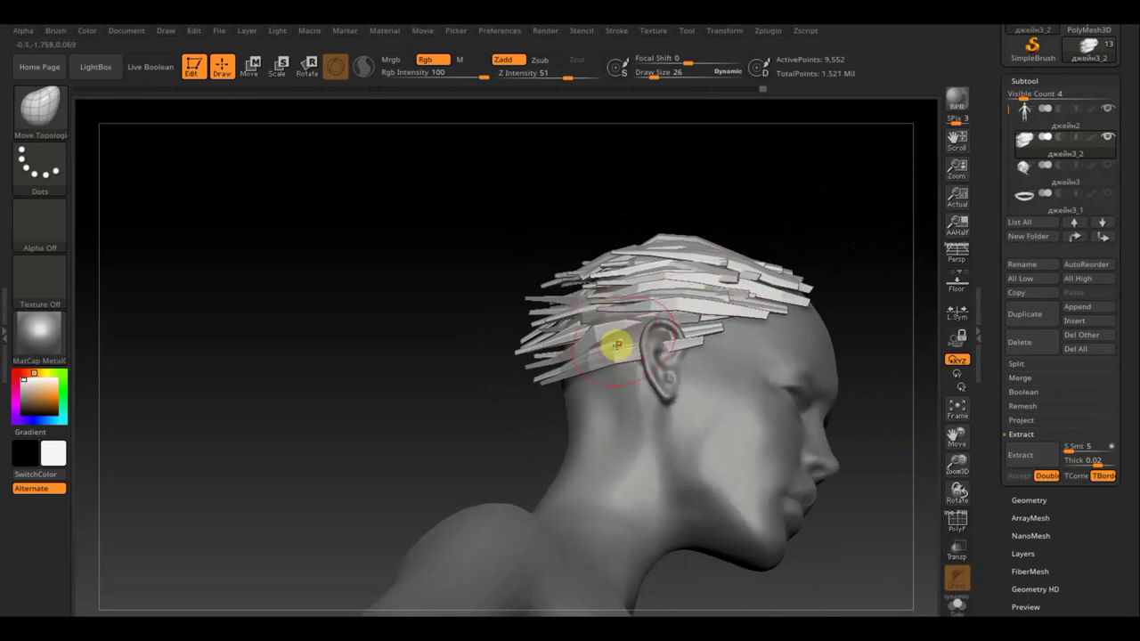
left_click_drag(755, 229, 740, 236)
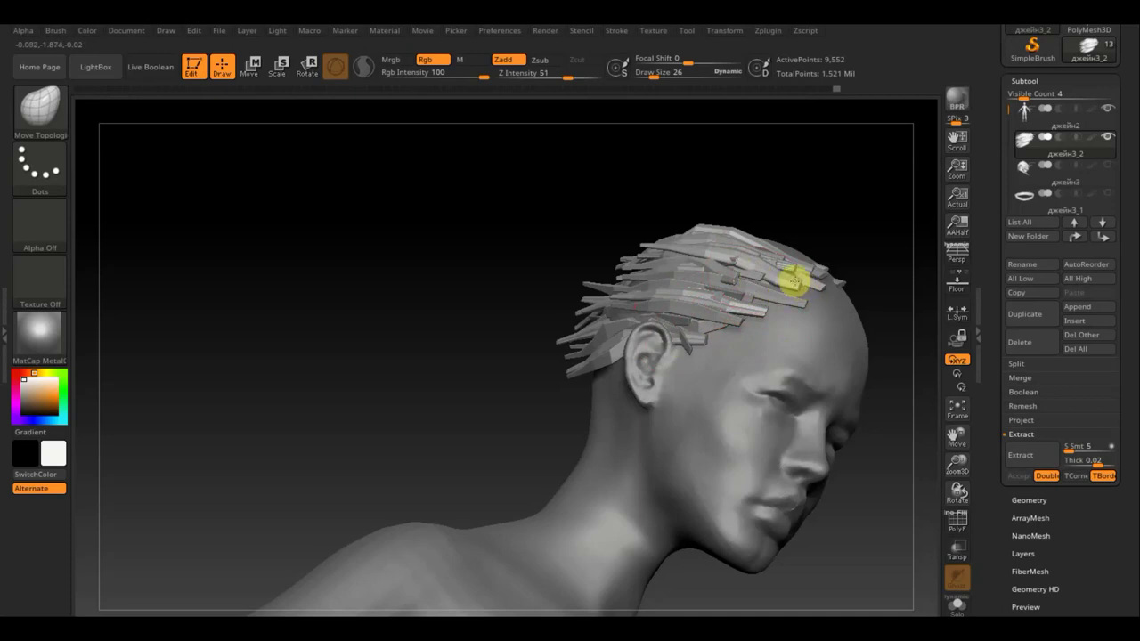
left_click_drag(502, 216, 560, 262)
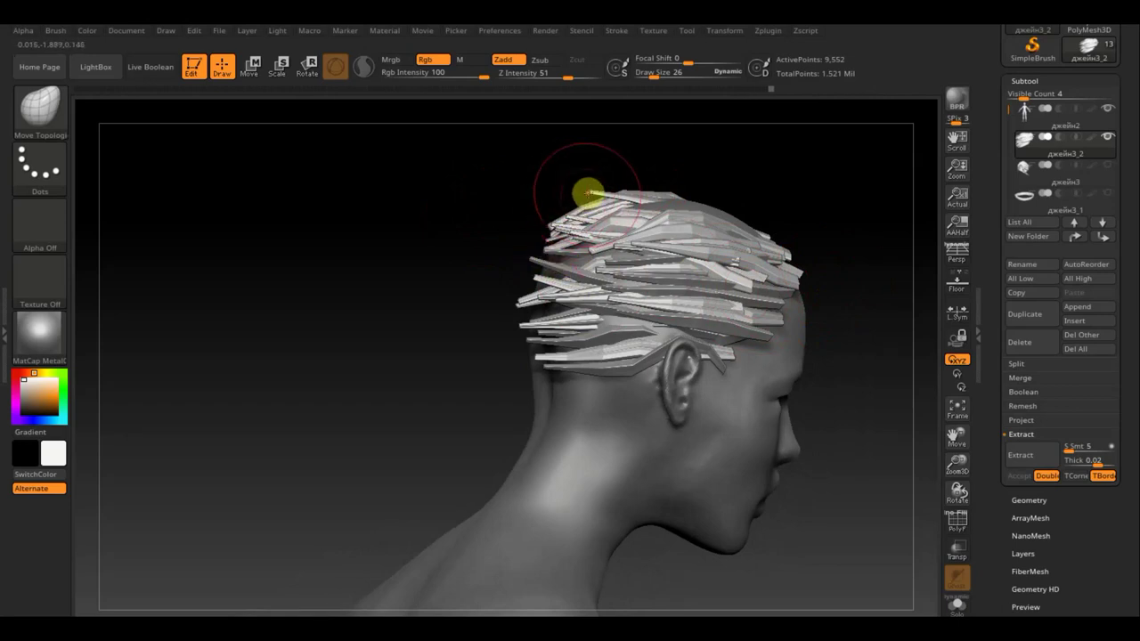
right_click_drag(555, 229, 592, 212)
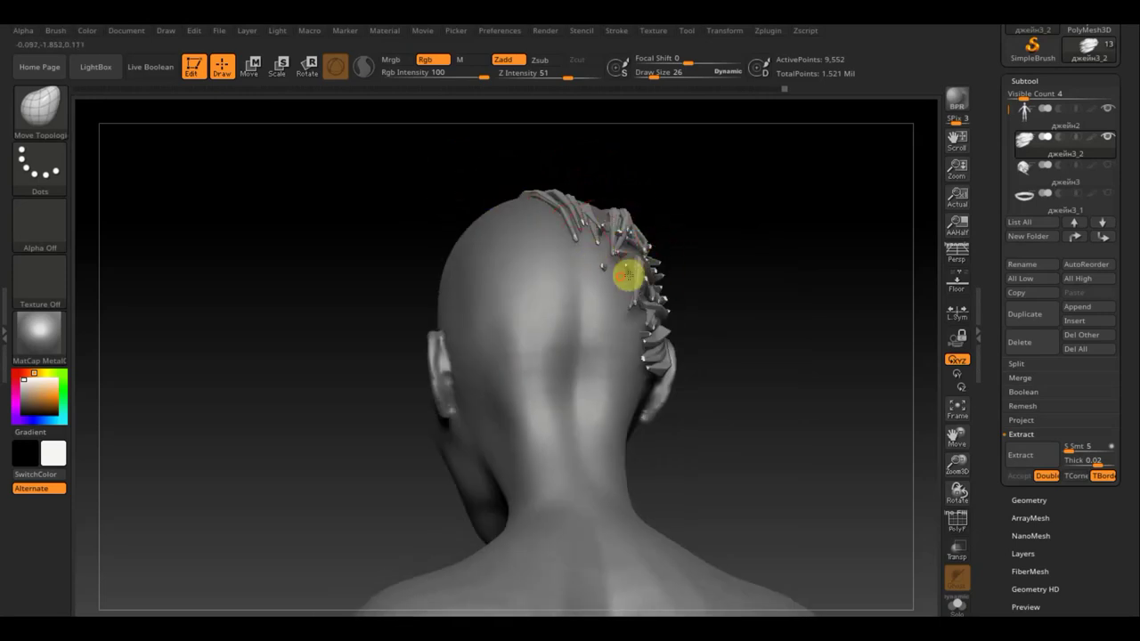
Step: Pull strands down the back, then sweep the strands above the ear forward toward the temple
left_click_drag(624, 273, 682, 359)
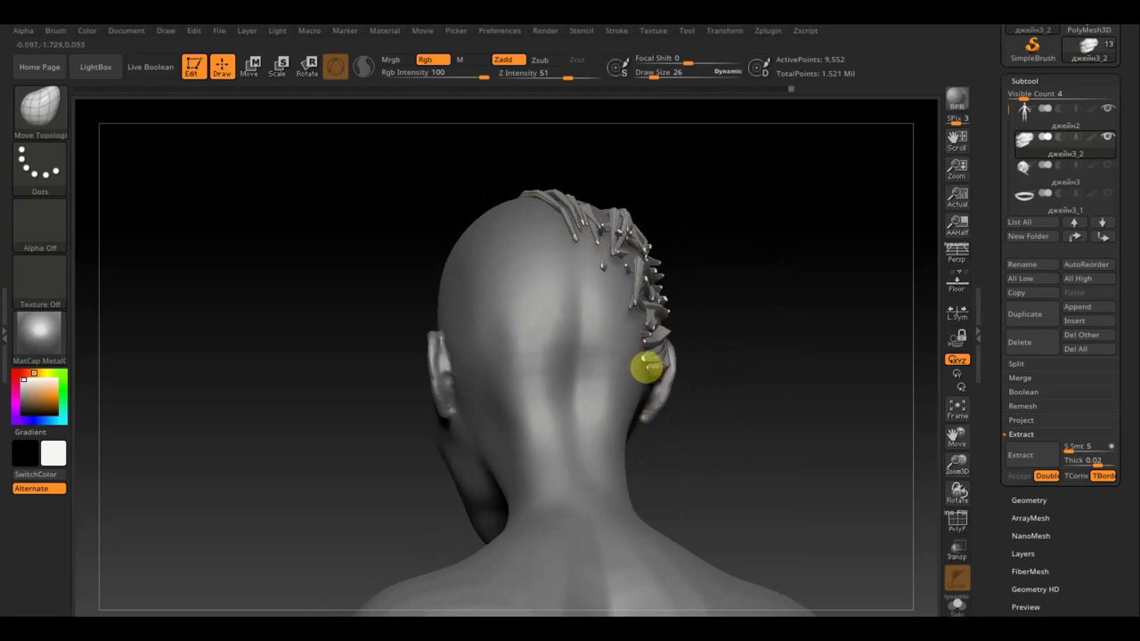
mouse_move(679, 386)
left_mouse_down()
mouse_move(727, 200)
mouse_move(733, 212)
left_mouse_up()
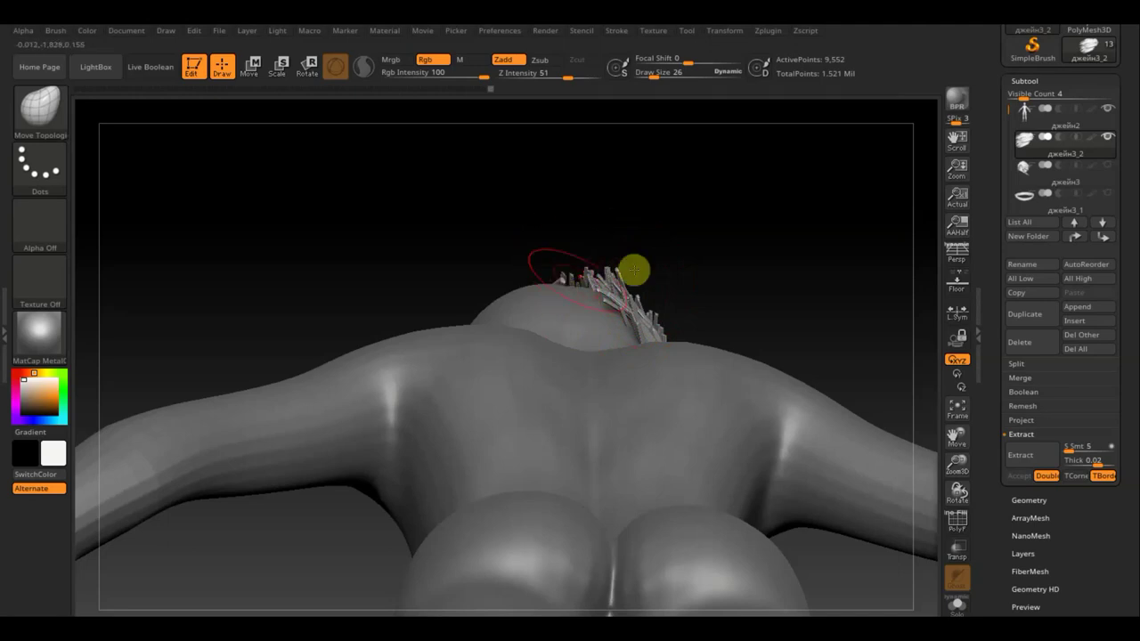
left_click_drag(632, 270, 503, 261)
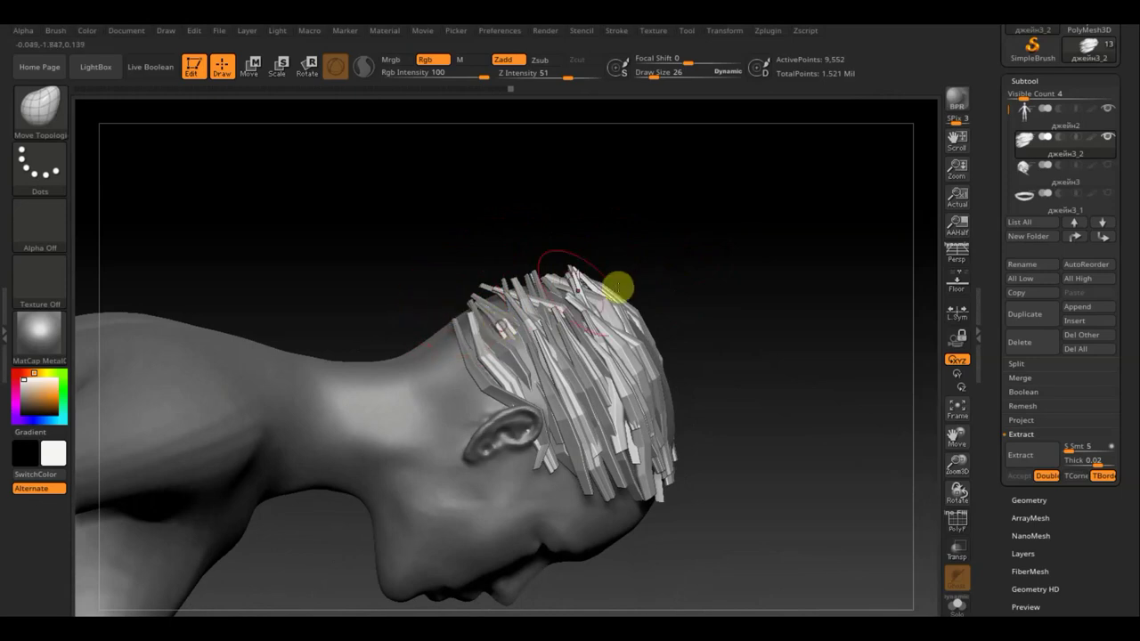
mouse_move(618, 285)
left_mouse_down()
mouse_move(600, 214)
mouse_move(657, 234)
mouse_move(667, 309)
mouse_move(481, 194)
mouse_move(452, 204)
left_mouse_up()
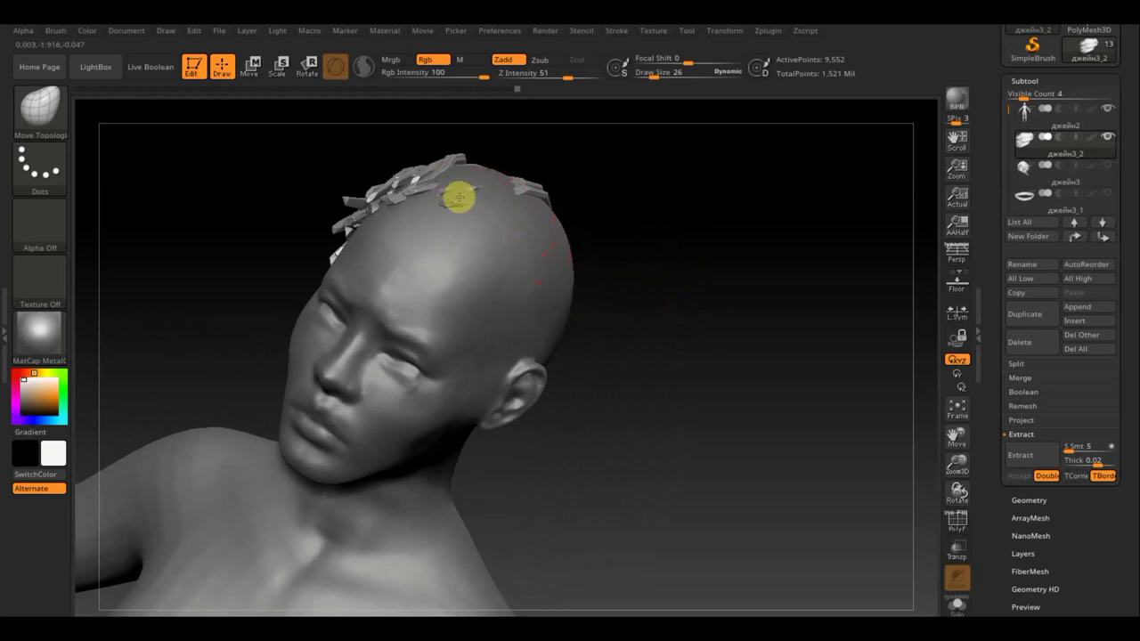
mouse_move(642, 270)
left_mouse_down()
mouse_move(675, 285)
mouse_move(616, 334)
mouse_move(665, 344)
mouse_move(650, 369)
mouse_move(672, 387)
left_mouse_up()
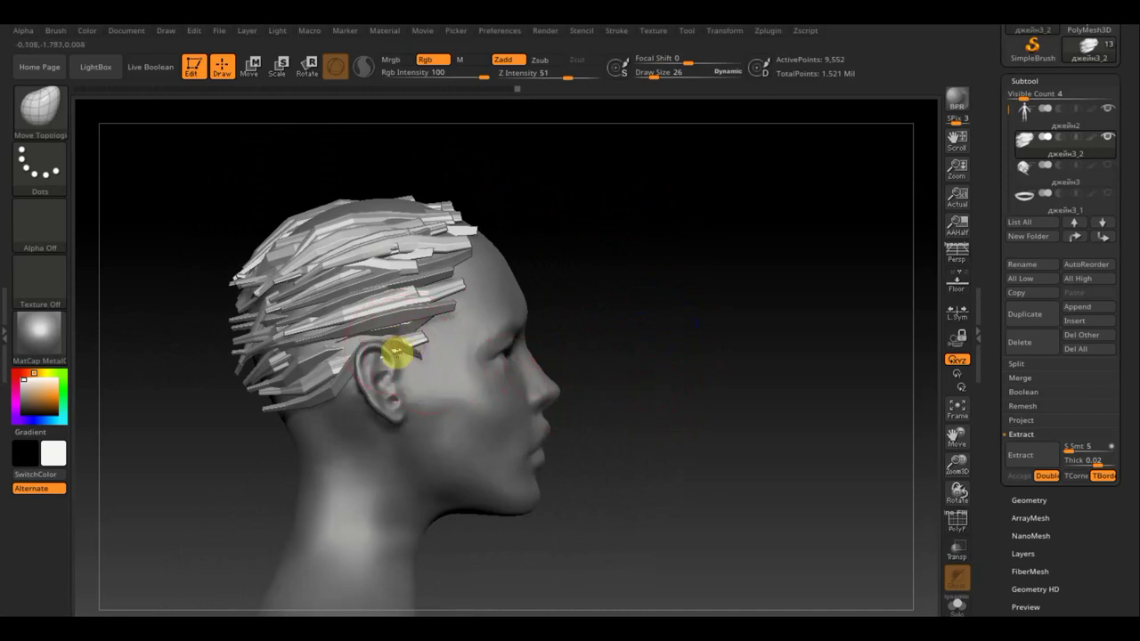
left_click_drag(399, 363, 344, 385)
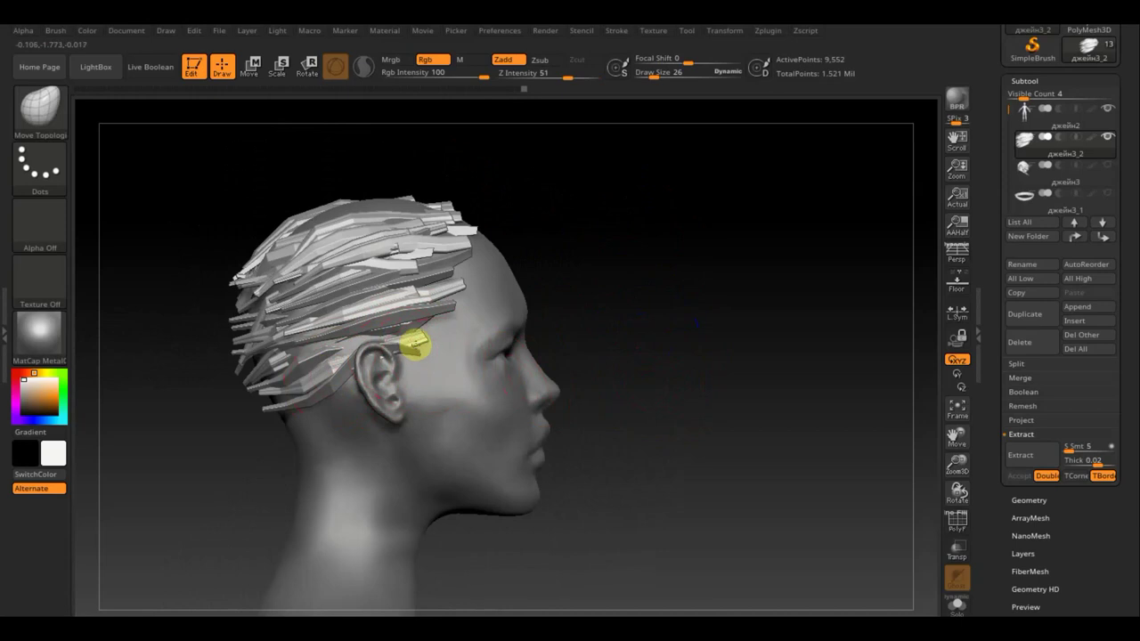
left_click_drag(415, 345, 465, 309)
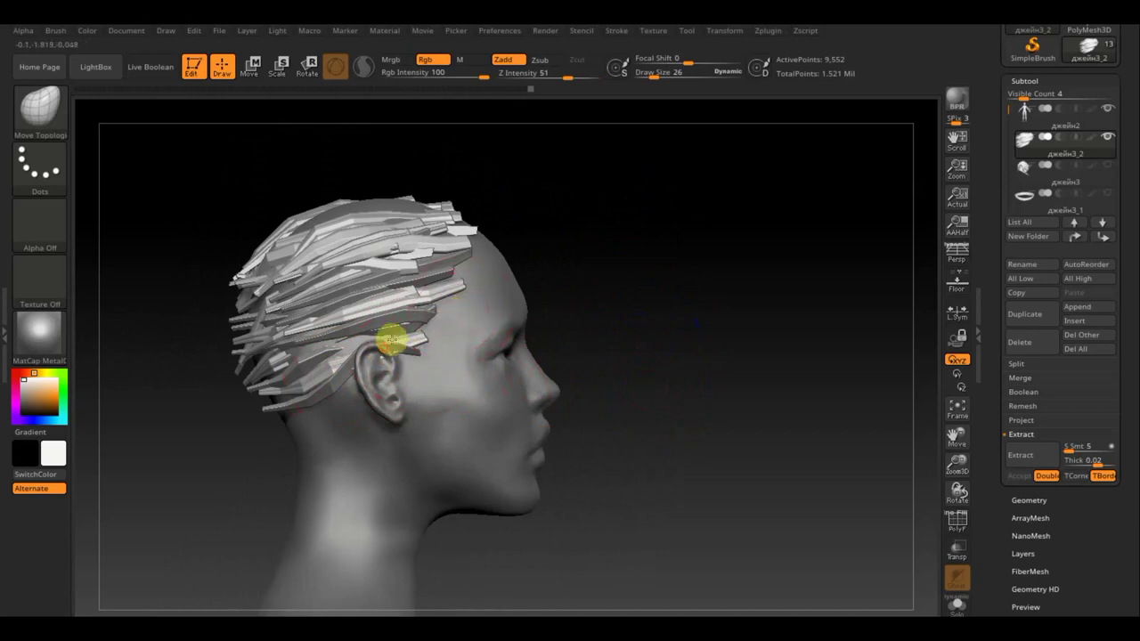
left_click_drag(392, 340, 473, 279)
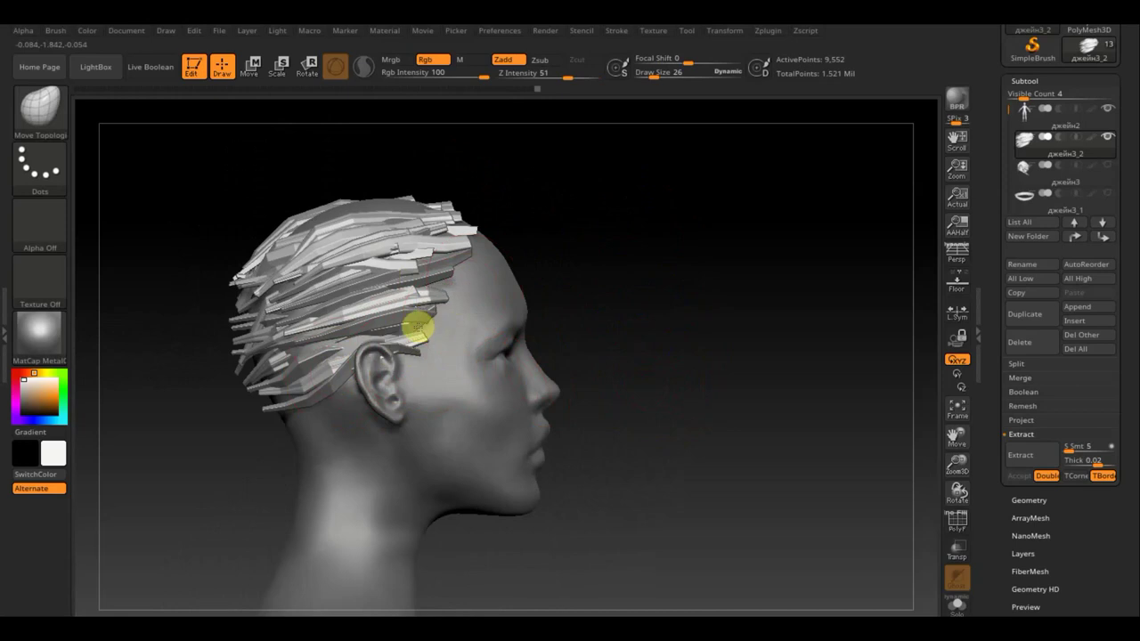
left_click_drag(417, 330, 471, 237)
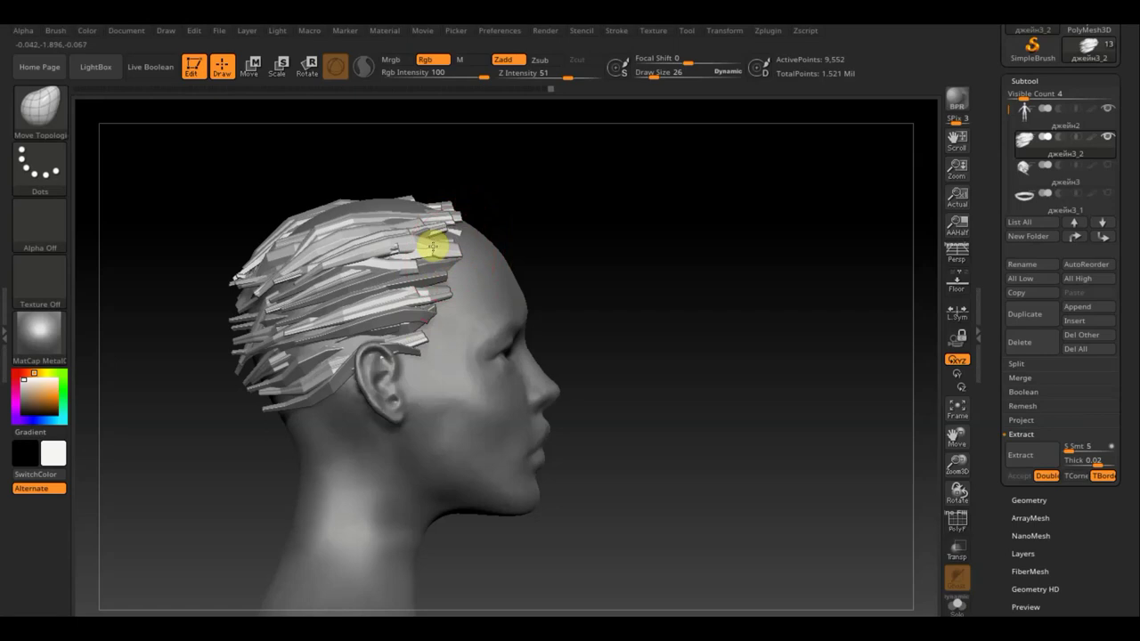
Step: Drag the Tool > Deformation Inflate slider to thicken the hair strands, then check the side profile
left_click(1031, 499)
left_click(1062, 381)
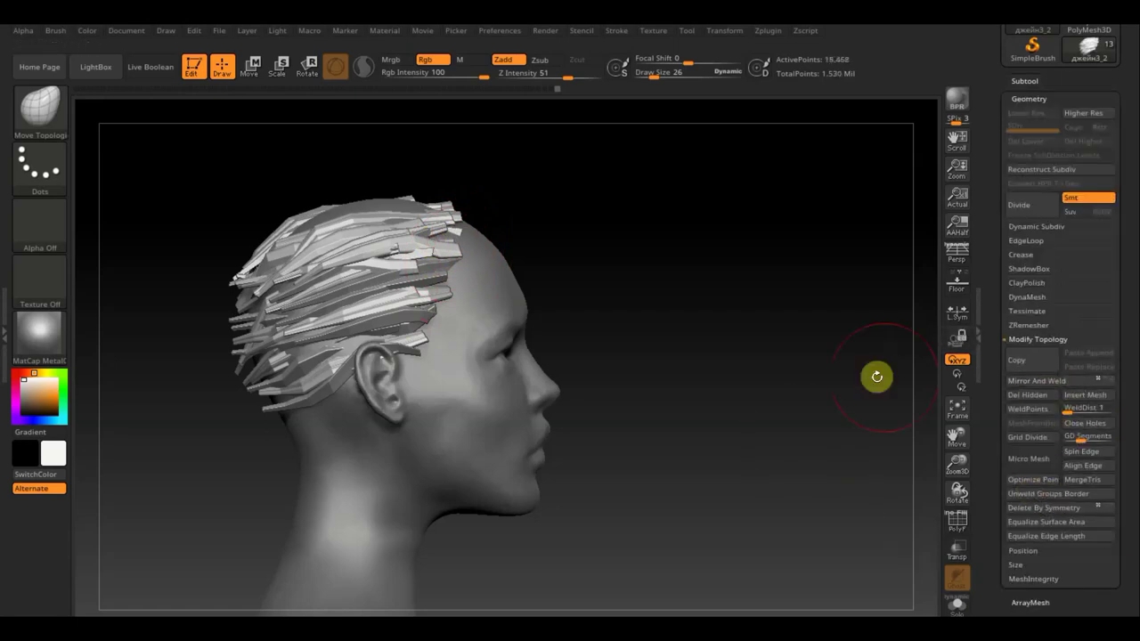
mouse_move(875, 377)
left_mouse_down()
mouse_move(719, 474)
mouse_move(718, 433)
mouse_move(695, 412)
mouse_move(721, 397)
left_mouse_up()
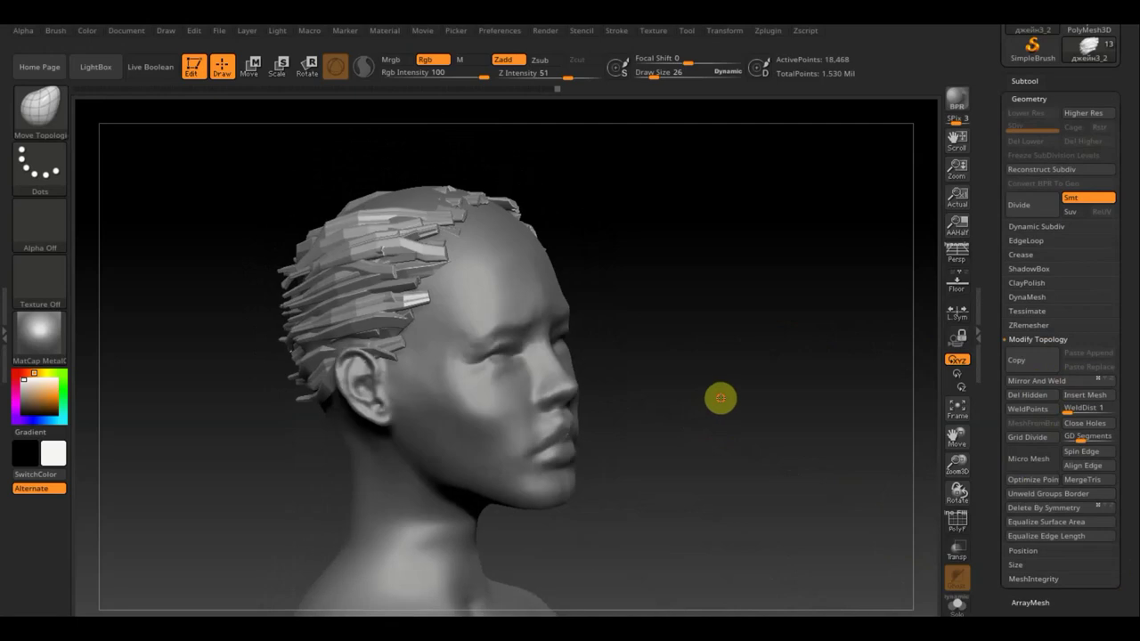
scroll(1123, 570, "down", 5)
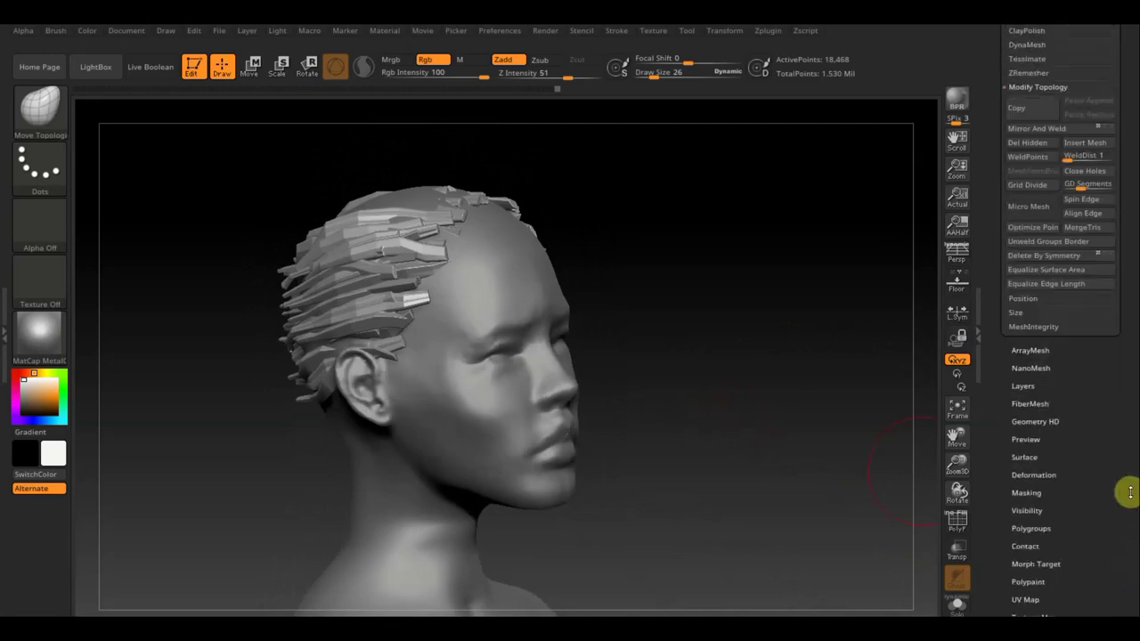
left_click(1038, 400)
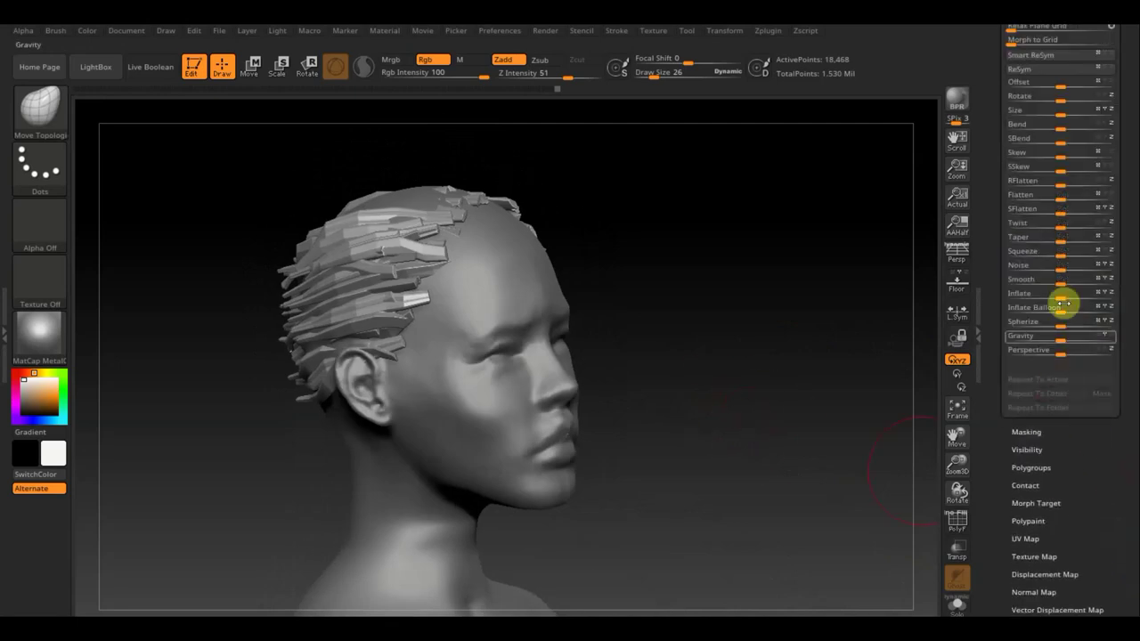
left_click_drag(1062, 295, 1064, 295)
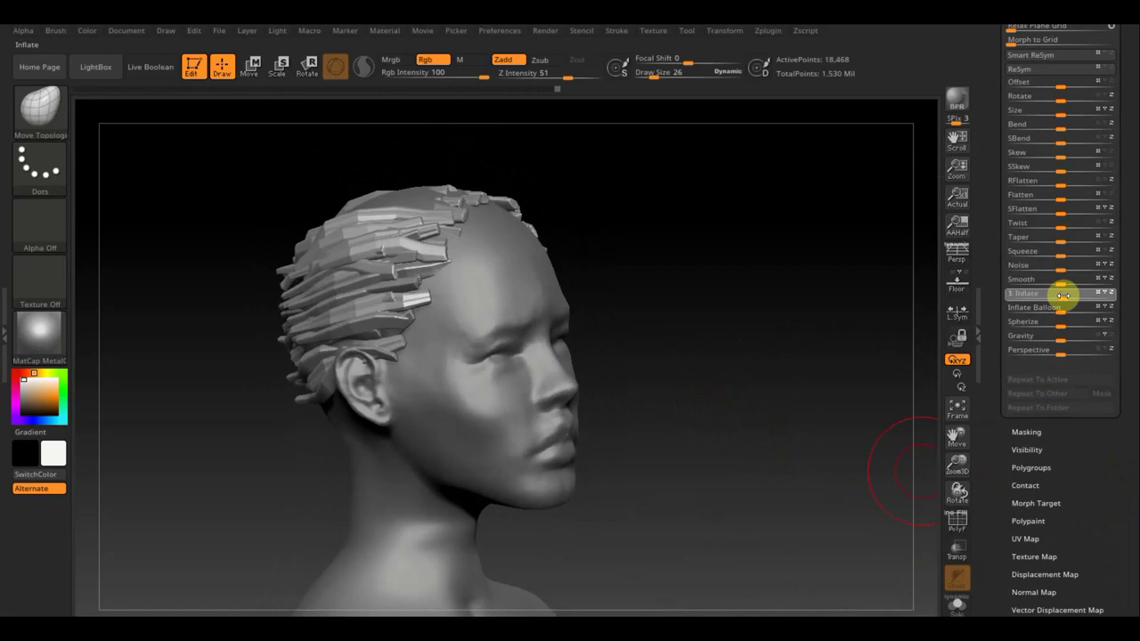
left_click_drag(763, 287, 800, 279)
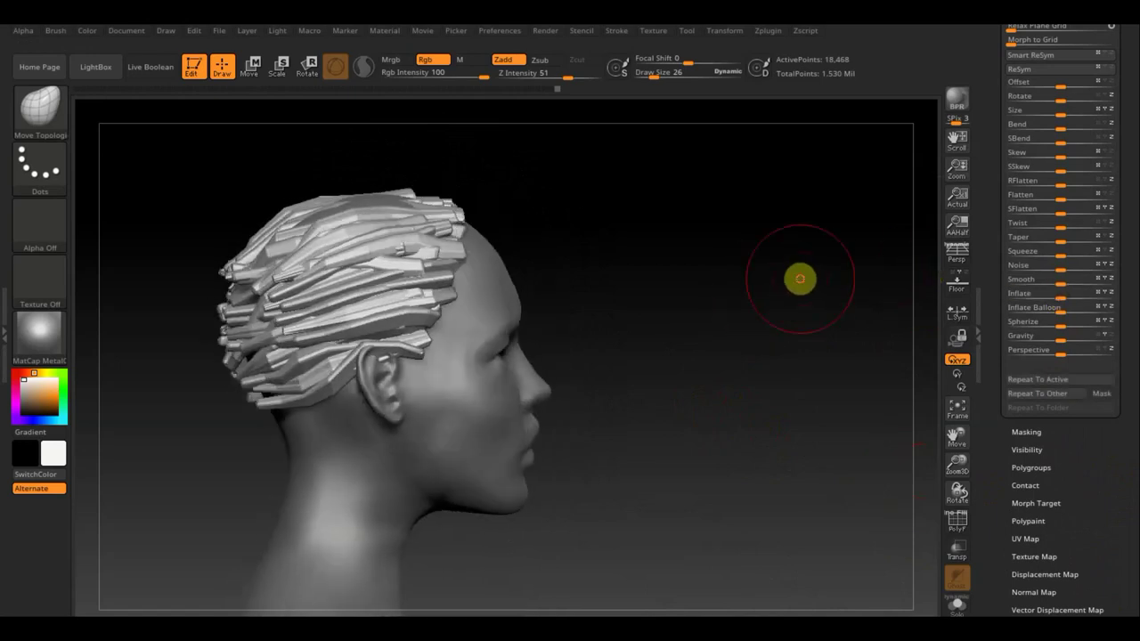
left_click_drag(662, 250, 650, 280)
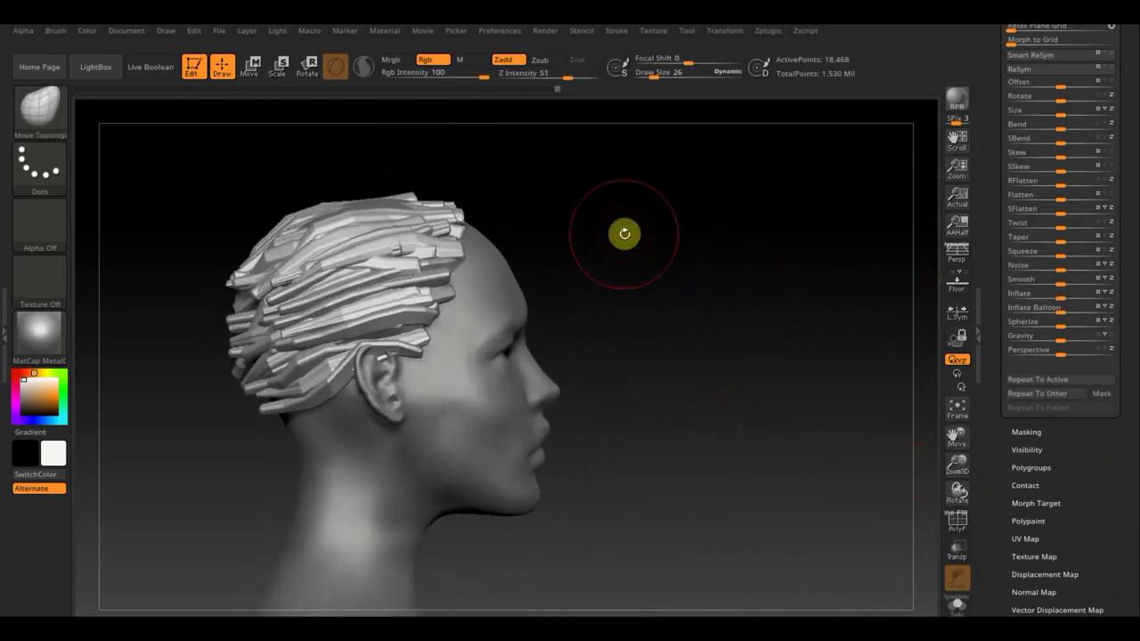
Step: Set Draw Size to 65 and push strands at the back, left ear, crown and front hairline
left_click_drag(653, 76, 663, 77)
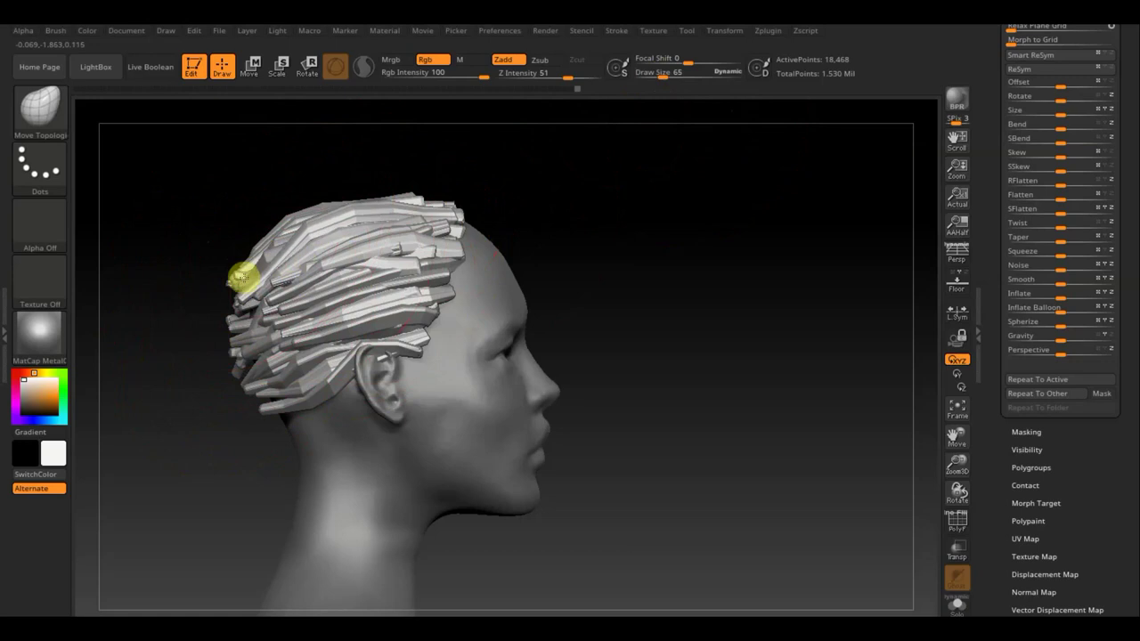
mouse_move(242, 267)
left_mouse_down()
mouse_move(336, 334)
mouse_move(326, 356)
left_mouse_up()
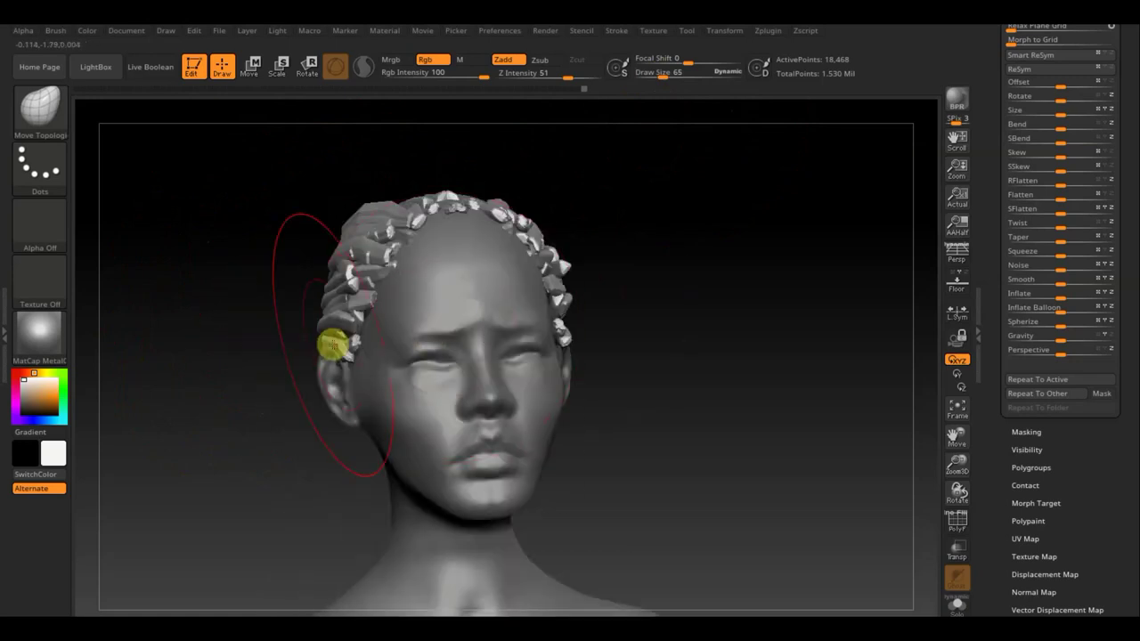
left_click_drag(343, 348, 368, 306)
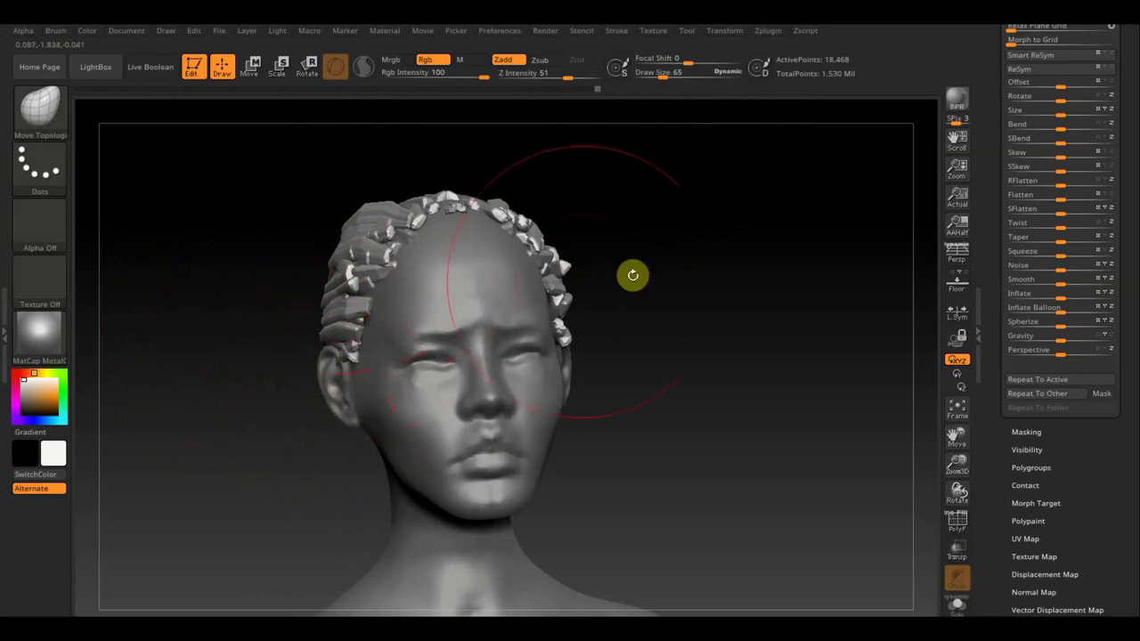
mouse_move(632, 275)
left_mouse_down()
mouse_move(659, 275)
mouse_move(561, 244)
left_mouse_up()
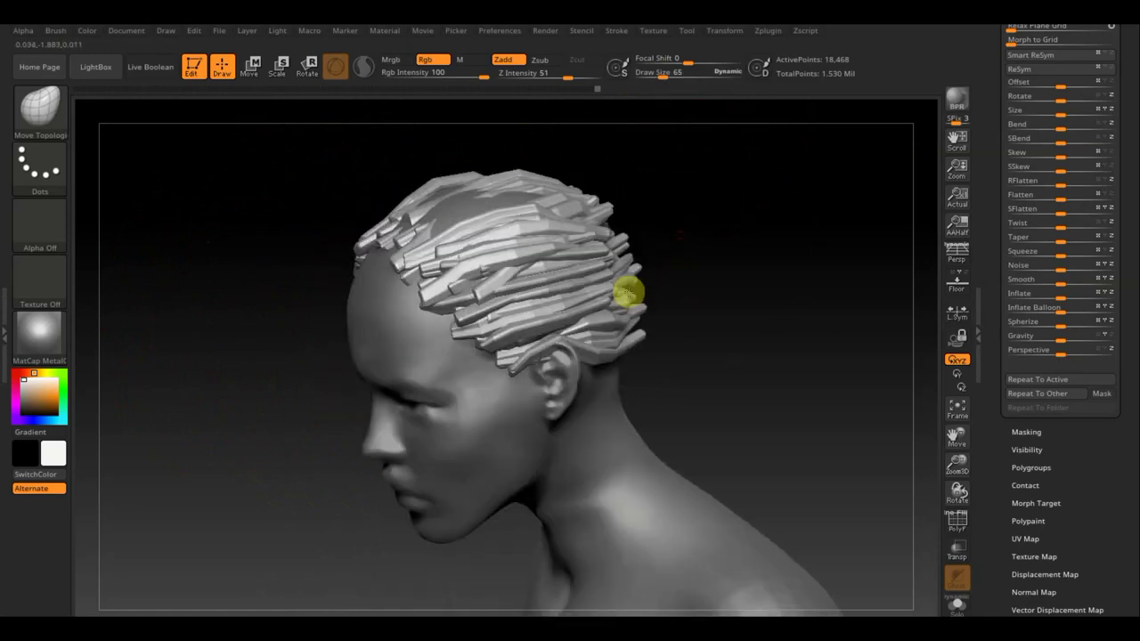
mouse_move(628, 292)
left_mouse_down()
mouse_move(461, 202)
mouse_move(464, 182)
mouse_move(488, 205)
left_mouse_up()
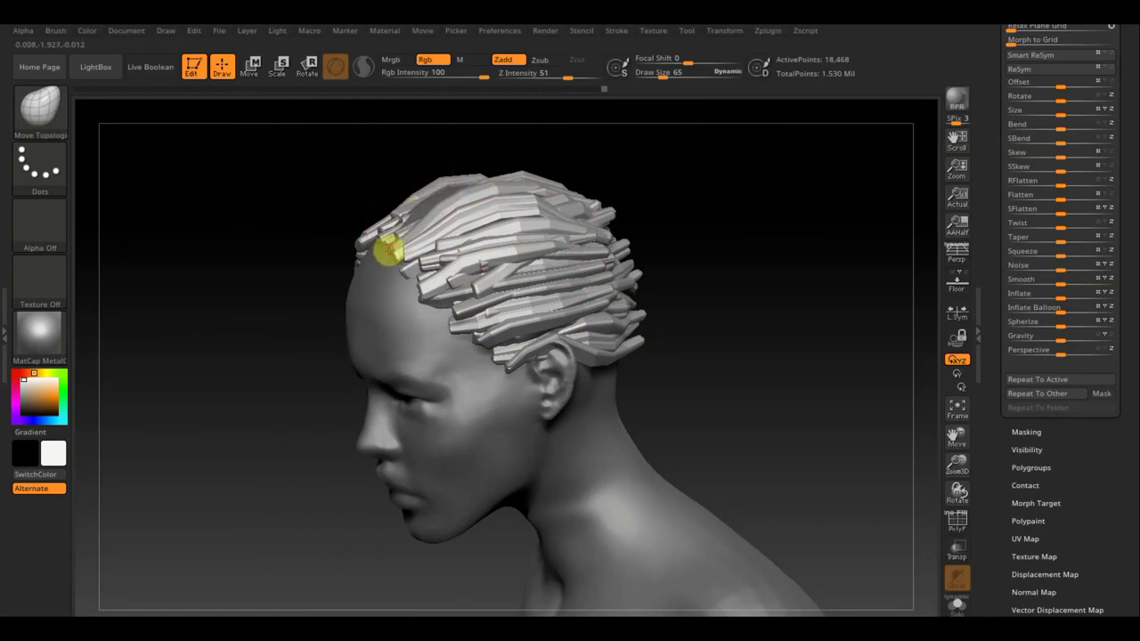
left_click_drag(419, 268, 414, 289)
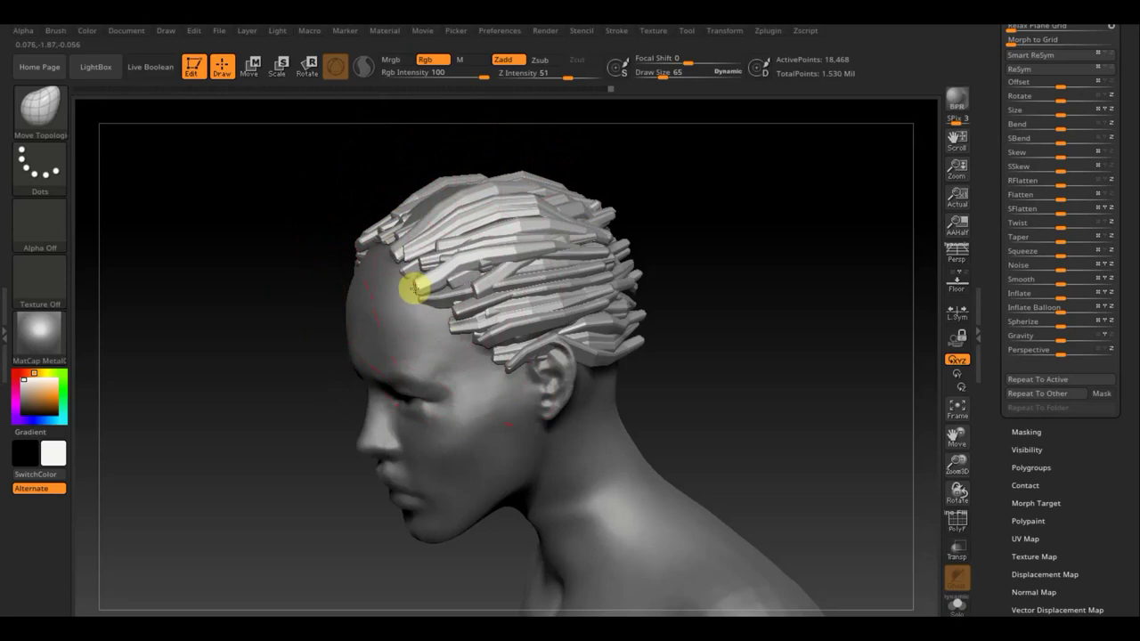
mouse_move(234, 285)
left_mouse_down()
mouse_move(294, 238)
mouse_move(484, 254)
left_mouse_up()
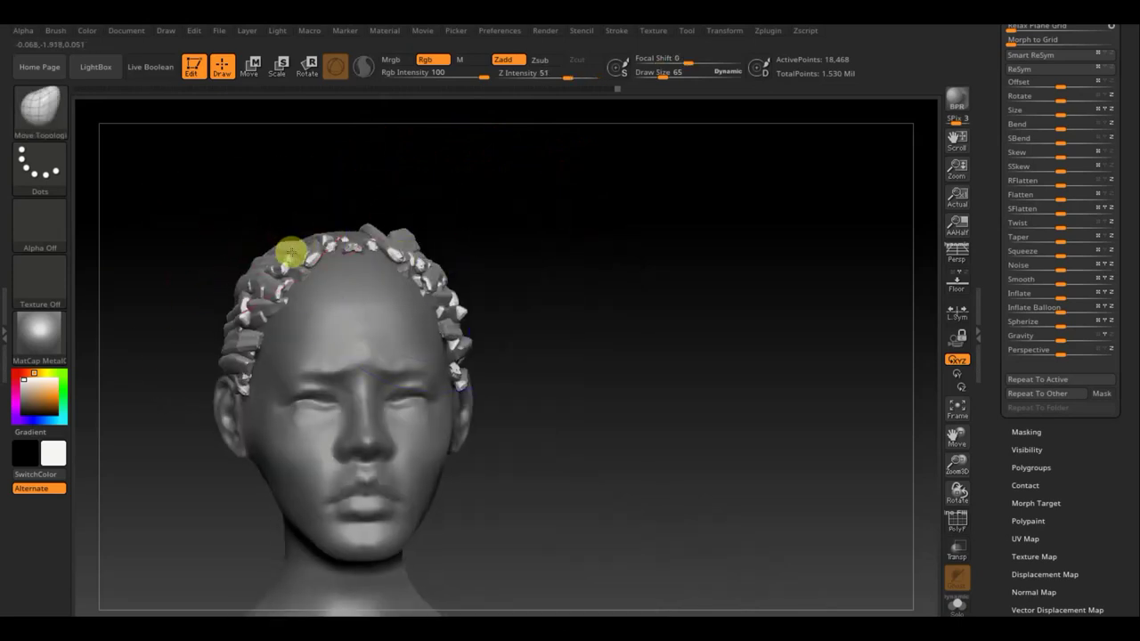
left_click_drag(290, 254, 405, 236)
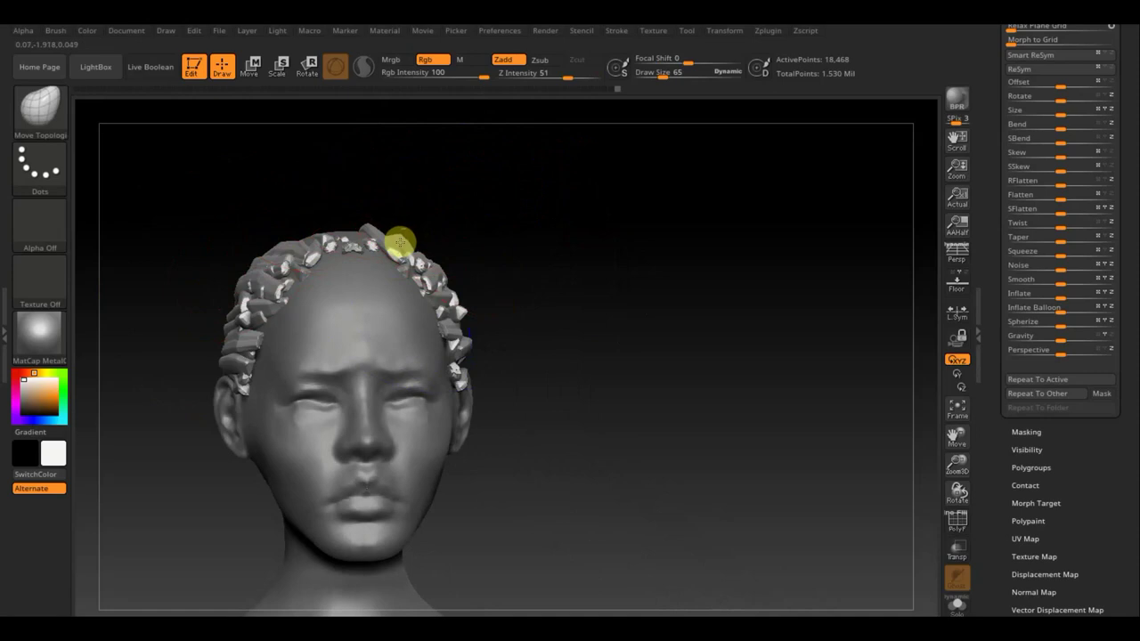
left_click_drag(535, 267, 703, 313)
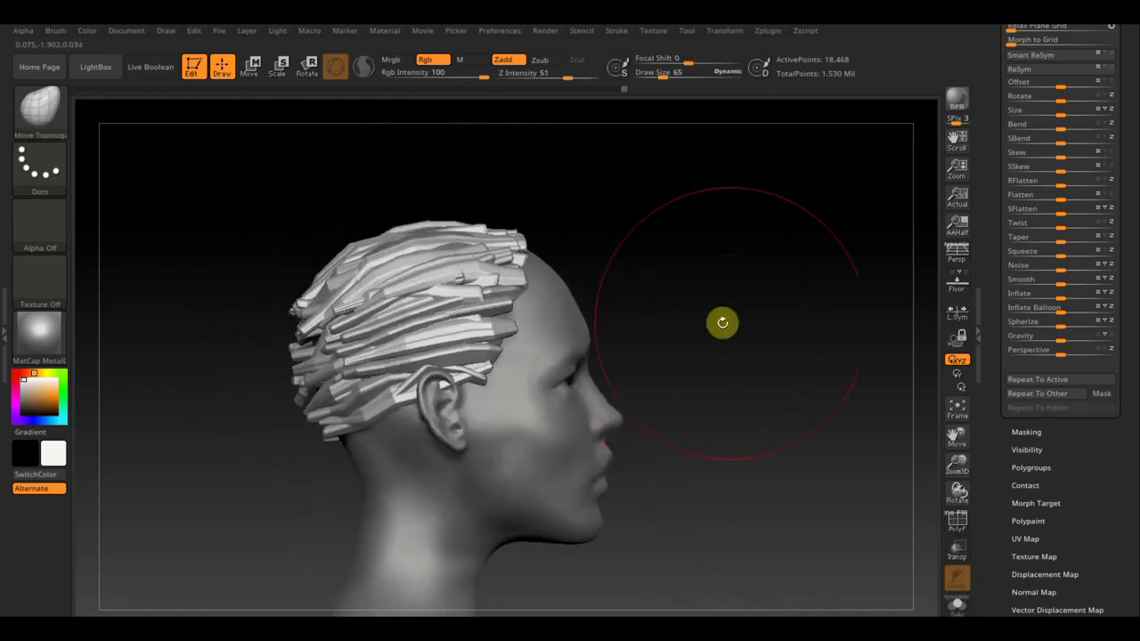
Step: Duplicate the hair layer in the Subtool list and place the Move gizmo on the copy
left_click_drag(1132, 96, 1134, 184)
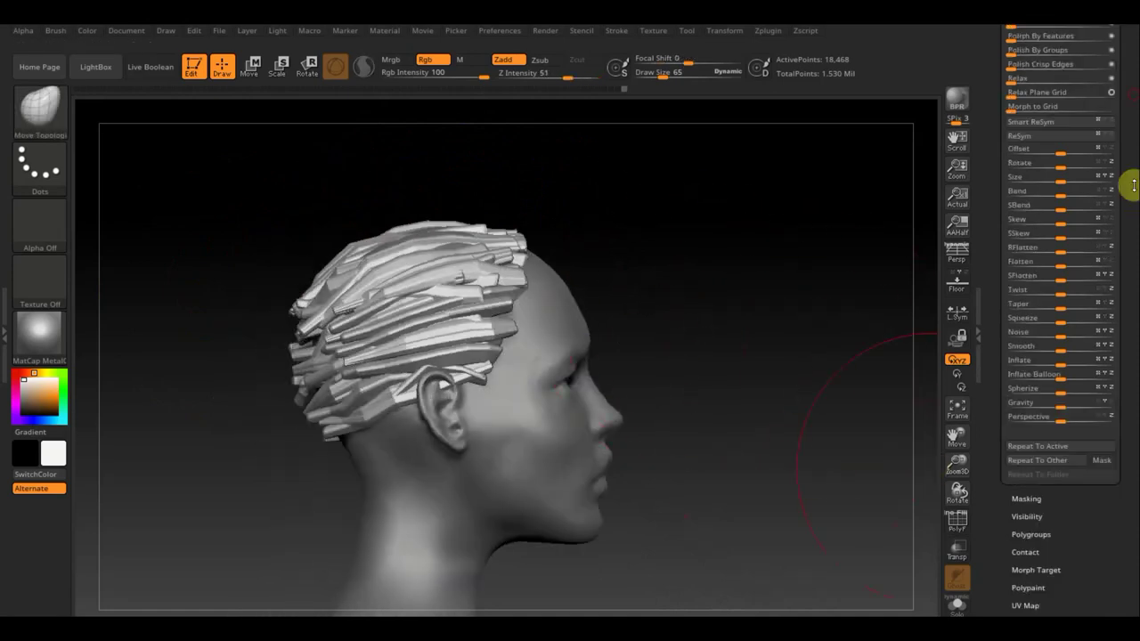
scroll(1080, 149, "up", 5)
left_click(1030, 114)
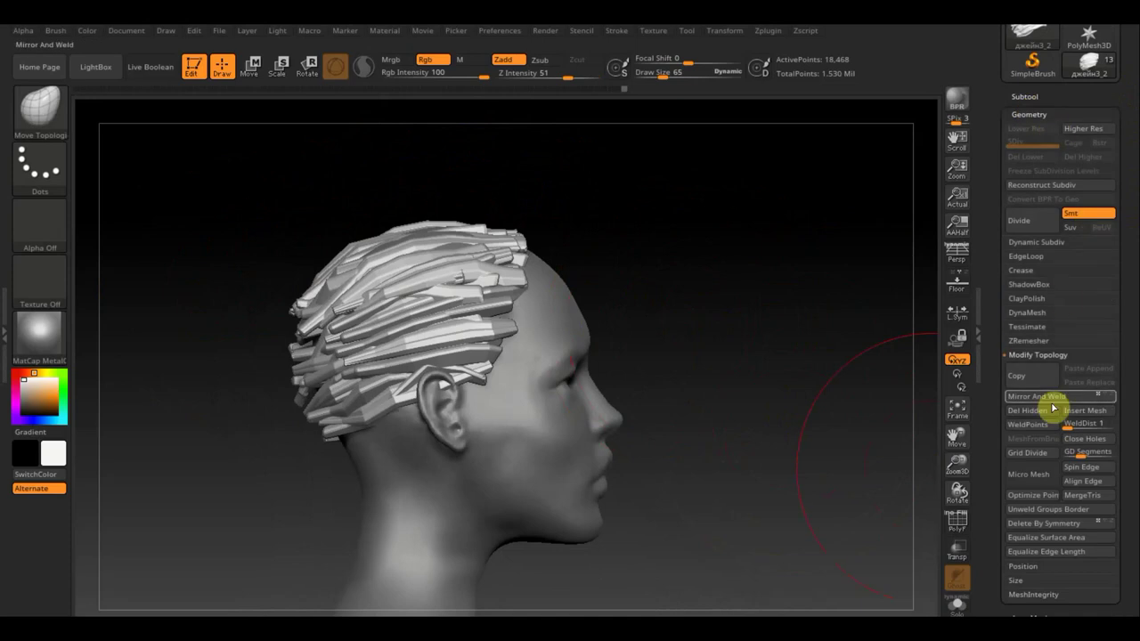
key("x")
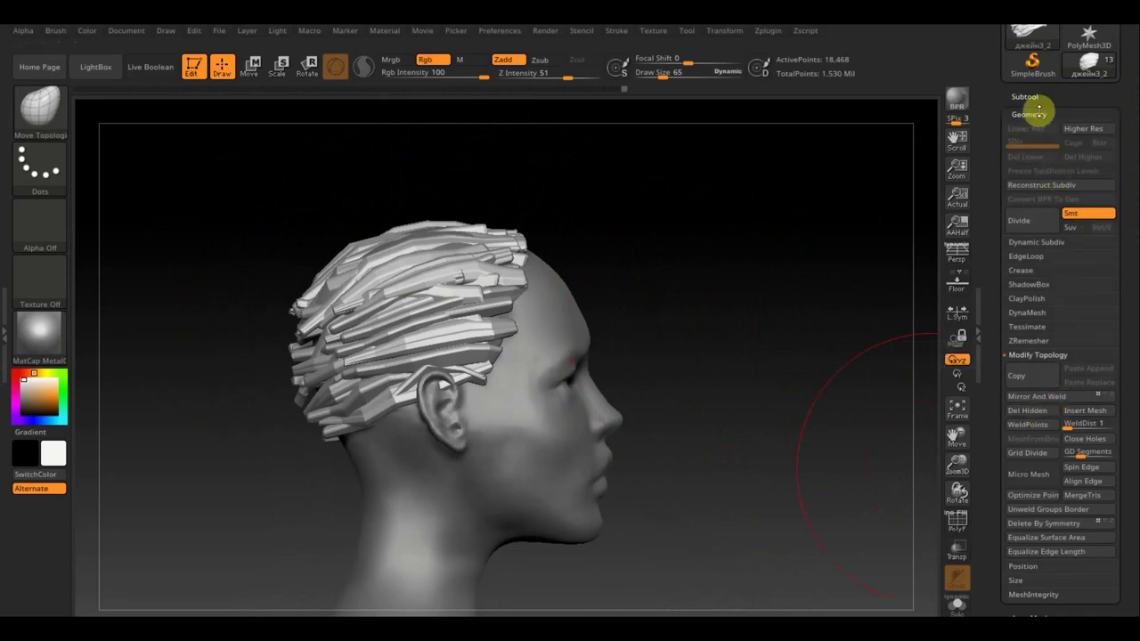
left_click(1025, 96)
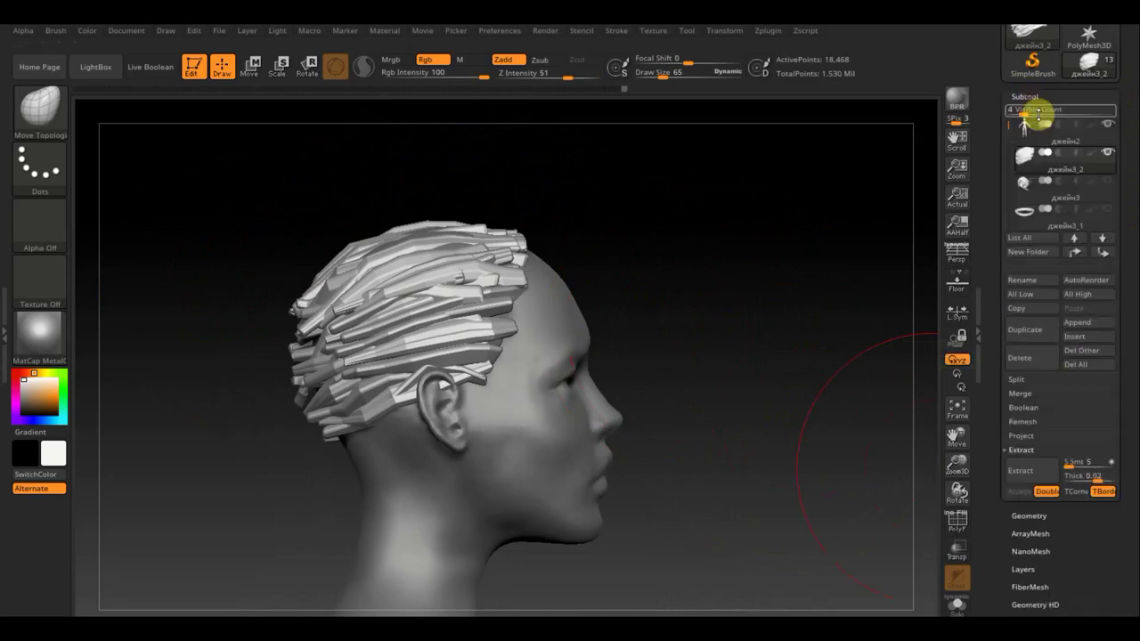
left_click(1025, 330)
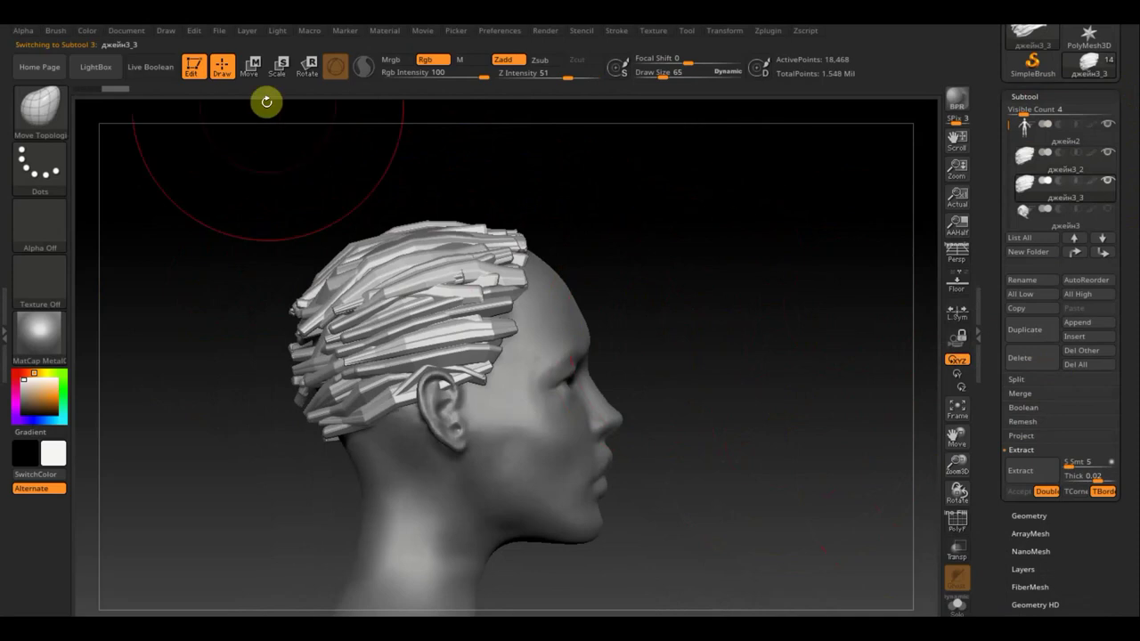
left_click(252, 68)
left_click(334, 181)
Step: Rotate the duplicated hair layer and drag it downward behind the ear
mouse_move(334, 194)
left_mouse_down()
mouse_move(412, 212)
mouse_move(387, 243)
mouse_move(367, 238)
mouse_move(383, 230)
mouse_move(369, 264)
mouse_move(389, 264)
left_mouse_up()
left_click_drag(633, 252, 700, 247)
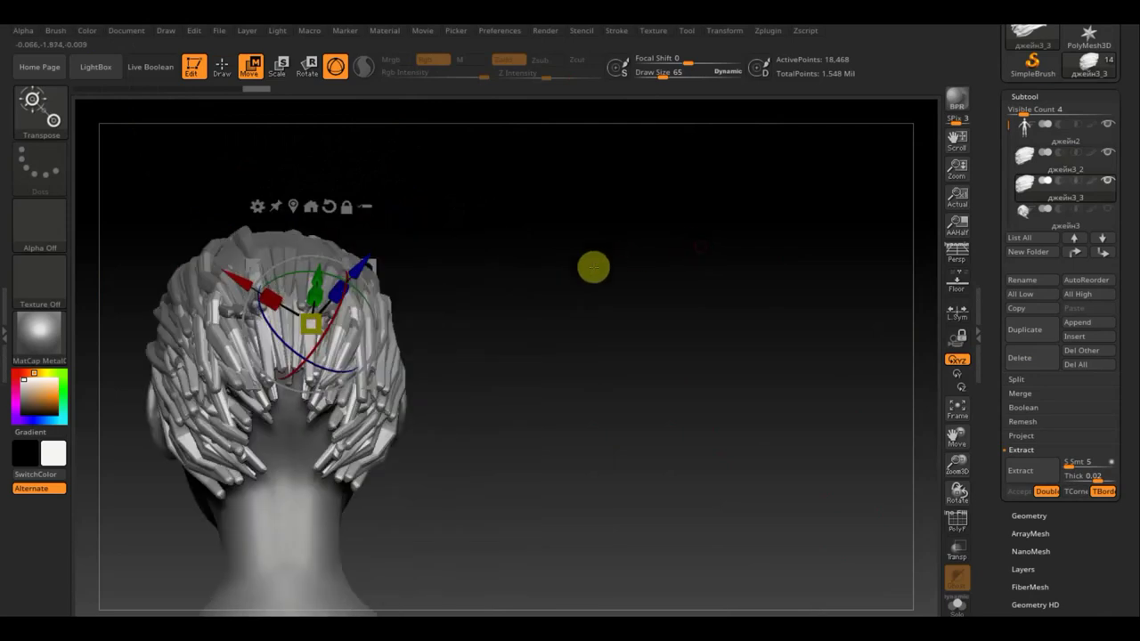
left_click_drag(598, 279, 644, 272)
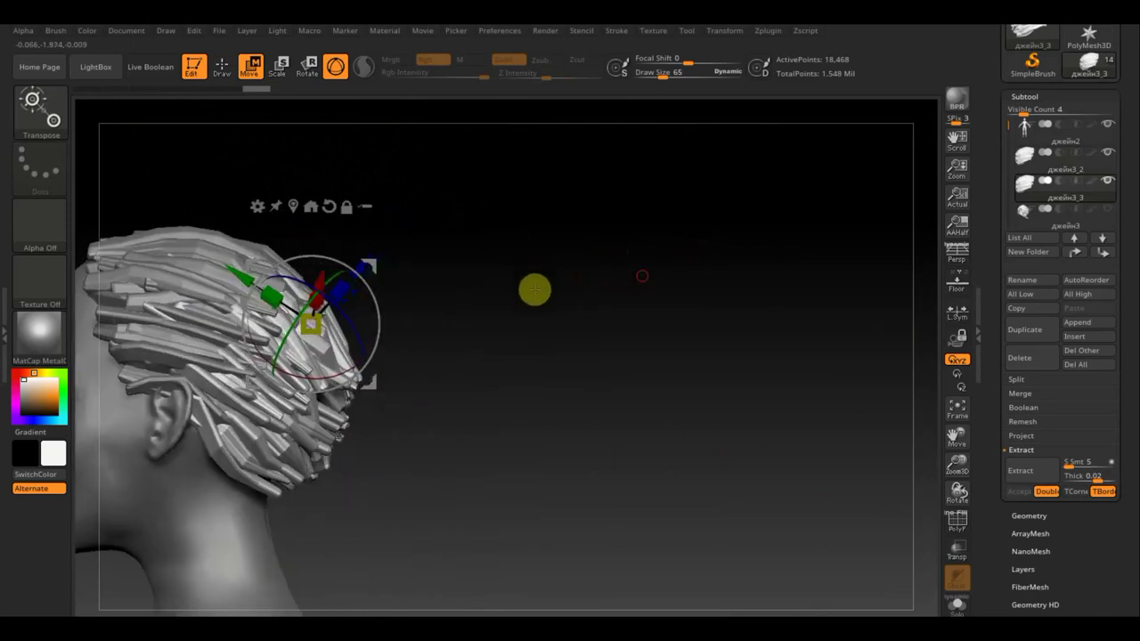
mouse_move(376, 284)
left_mouse_down()
mouse_move(369, 298)
mouse_move(369, 262)
mouse_move(380, 312)
left_mouse_up()
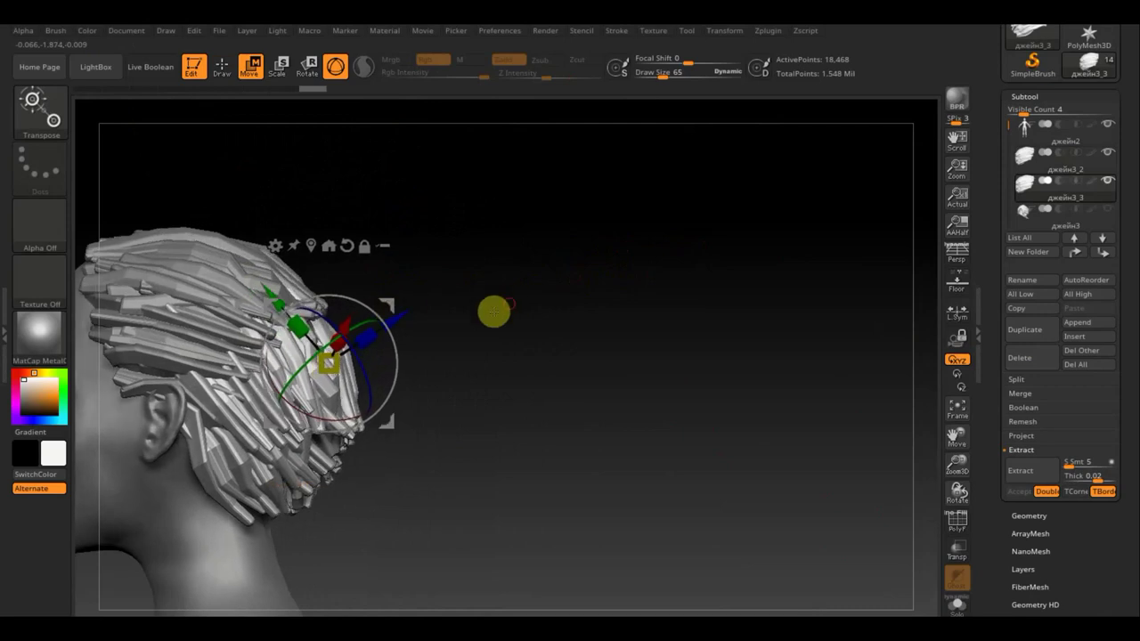
left_click_drag(491, 311, 365, 314)
Step: Back in Draw mode, drag the central and left back-hair strands down over the nape with Move Topological
left_click(223, 68)
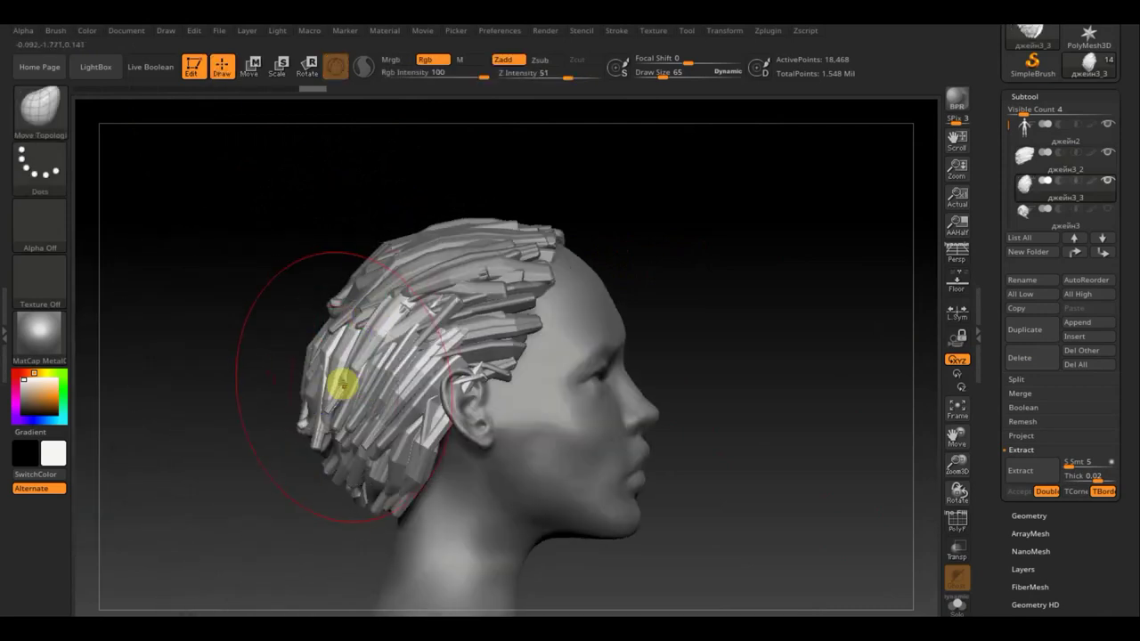
mouse_move(324, 386)
left_mouse_down()
mouse_move(311, 438)
mouse_move(364, 460)
left_mouse_up()
mouse_move(293, 408)
left_mouse_down()
mouse_move(382, 412)
mouse_move(297, 437)
left_mouse_up()
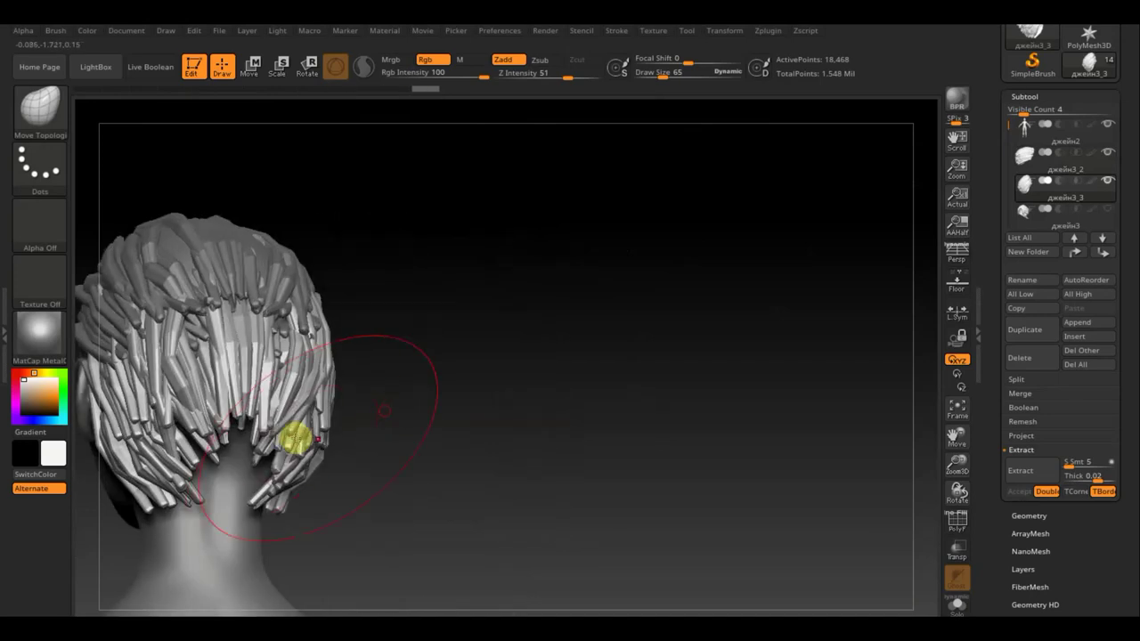
mouse_move(244, 412)
left_mouse_down()
mouse_move(247, 479)
mouse_move(229, 420)
mouse_move(222, 516)
left_mouse_up()
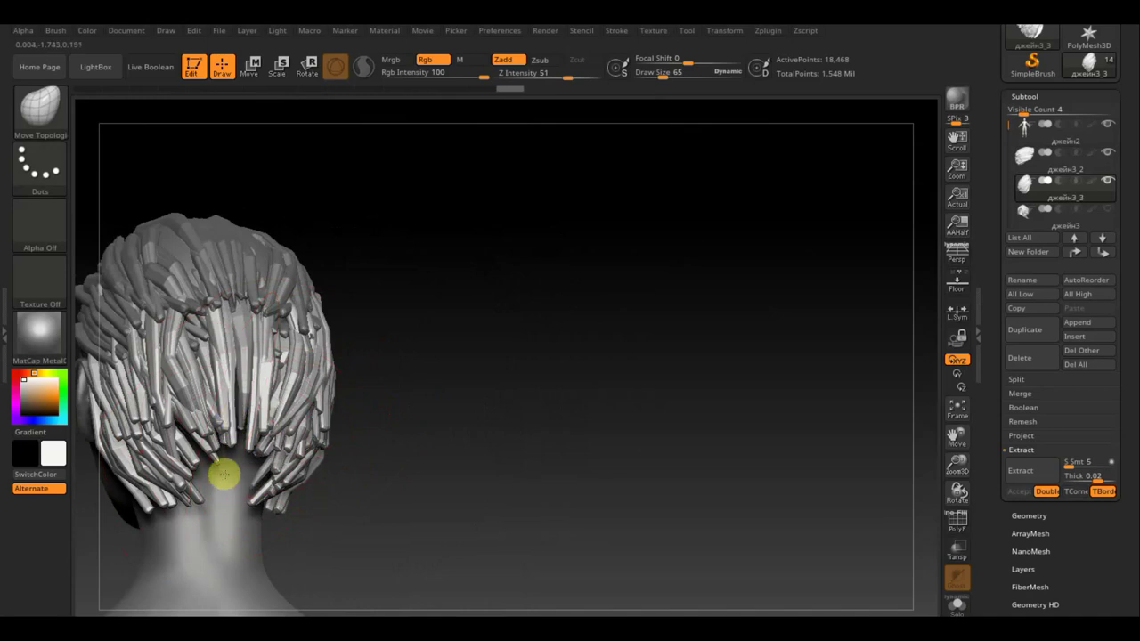
mouse_move(224, 475)
left_mouse_down()
mouse_move(246, 442)
mouse_move(235, 517)
mouse_move(191, 433)
mouse_move(219, 468)
mouse_move(214, 519)
mouse_move(192, 430)
left_mouse_up()
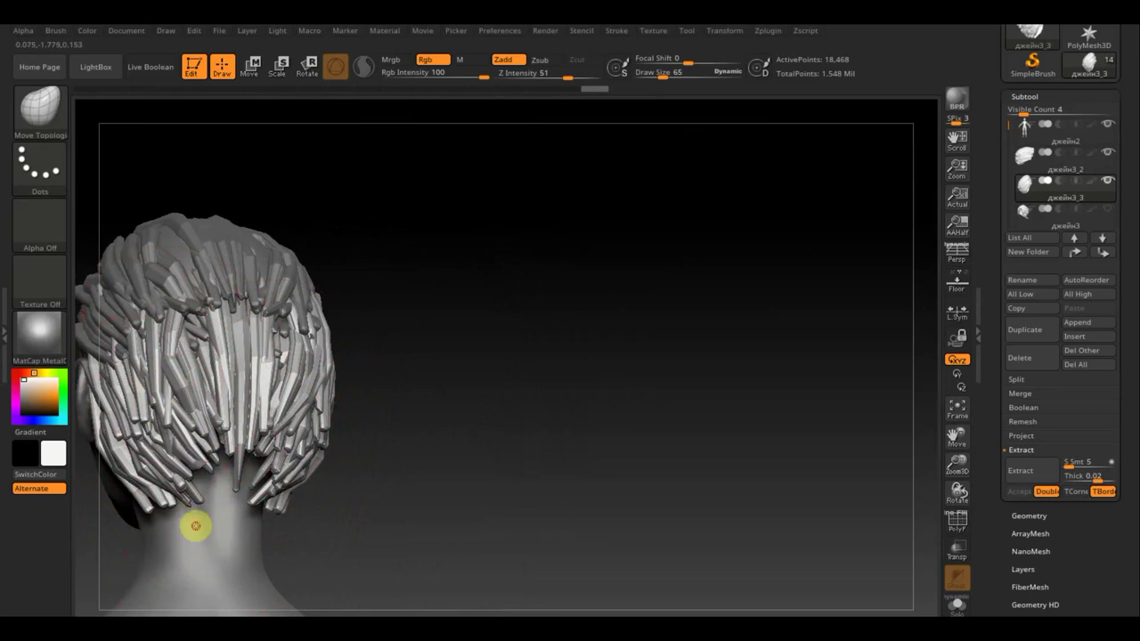
mouse_move(163, 357)
left_mouse_down()
mouse_move(182, 354)
mouse_move(166, 338)
mouse_move(208, 345)
left_mouse_up()
mouse_move(330, 428)
left_mouse_down()
mouse_move(397, 451)
mouse_move(324, 452)
left_mouse_up()
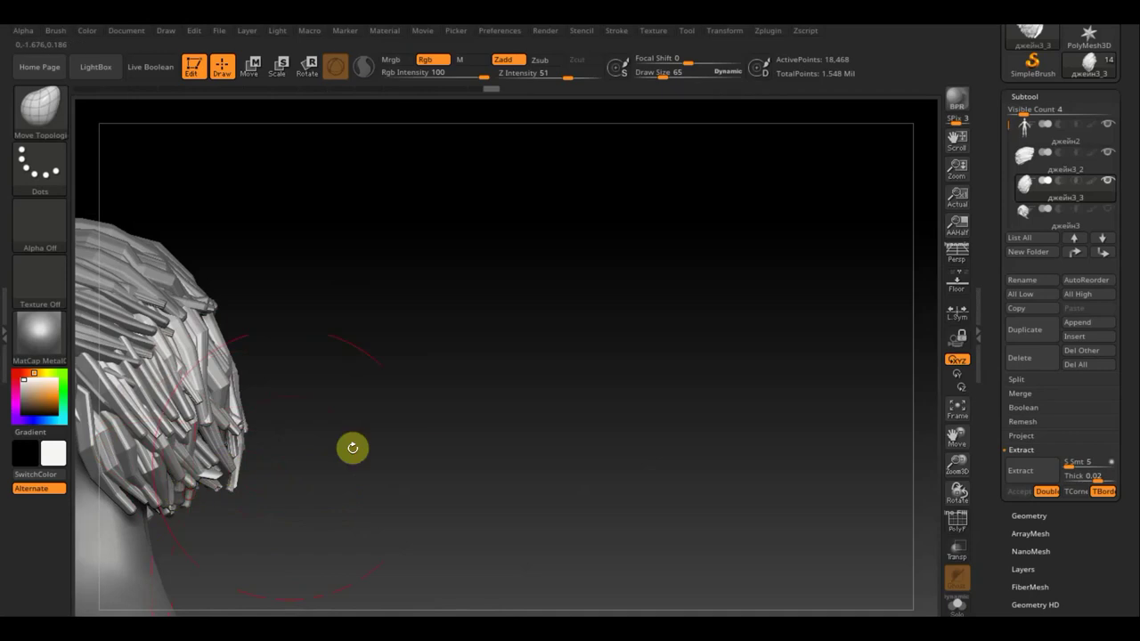
mouse_move(362, 438)
left_mouse_down("alt")
mouse_move(704, 390)
mouse_move(789, 433)
left_mouse_up("alt")
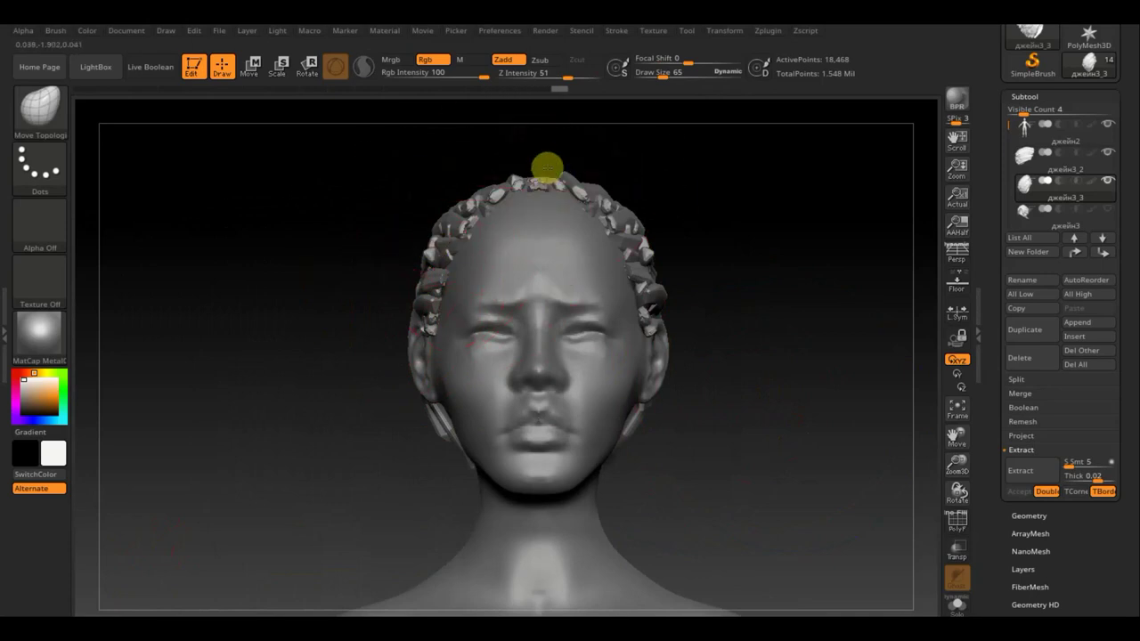
Step: With the VM_IMM_Short5 Strands B brush at size 15, draw a thick strand cluster on the forehead hairline
left_click(39, 109)
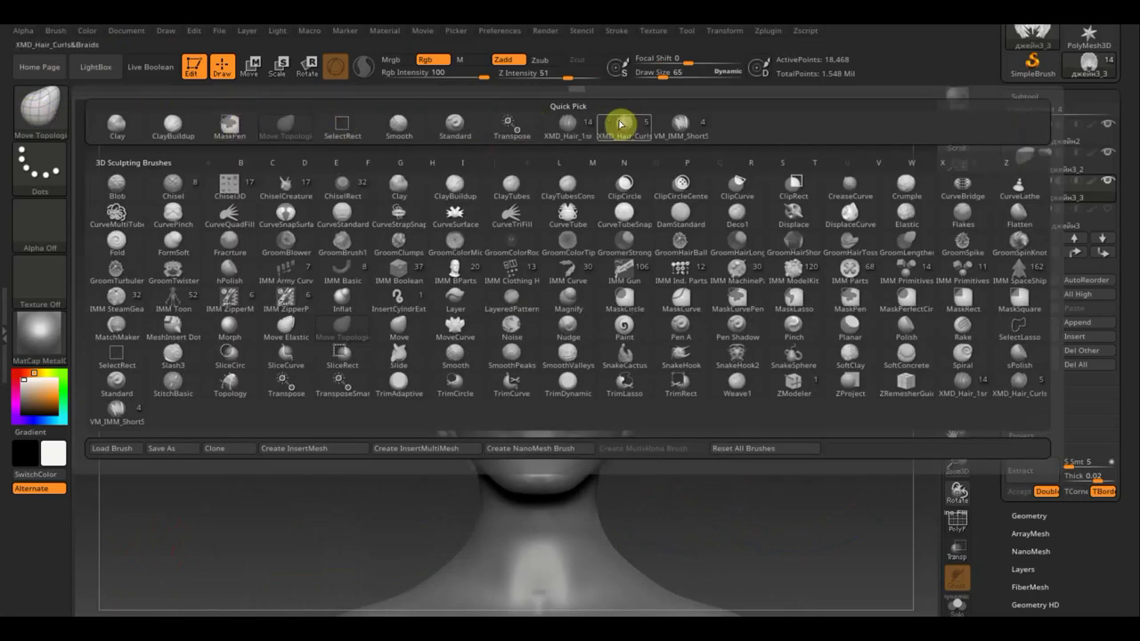
left_click(681, 122)
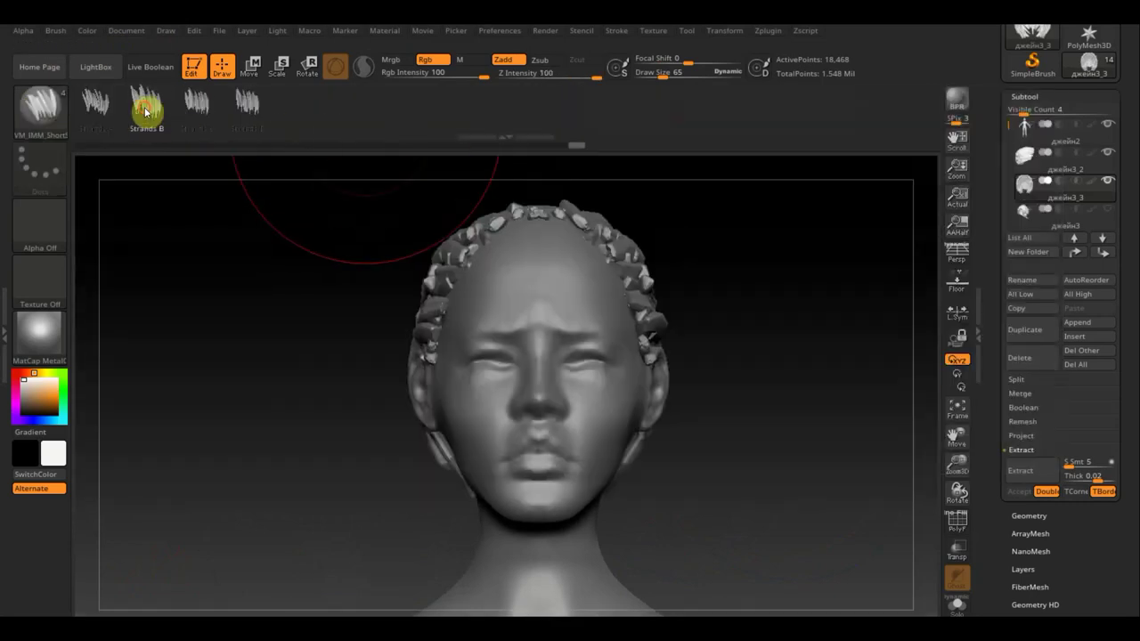
left_click(146, 103)
left_click_drag(657, 77, 654, 78)
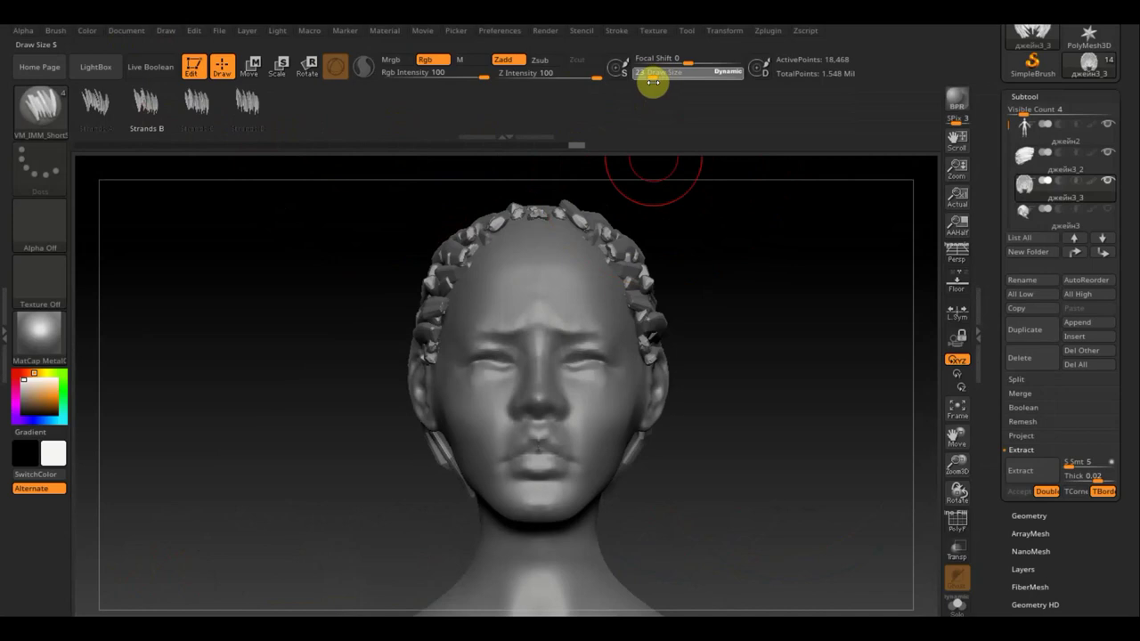
left_click_drag(698, 196, 743, 285)
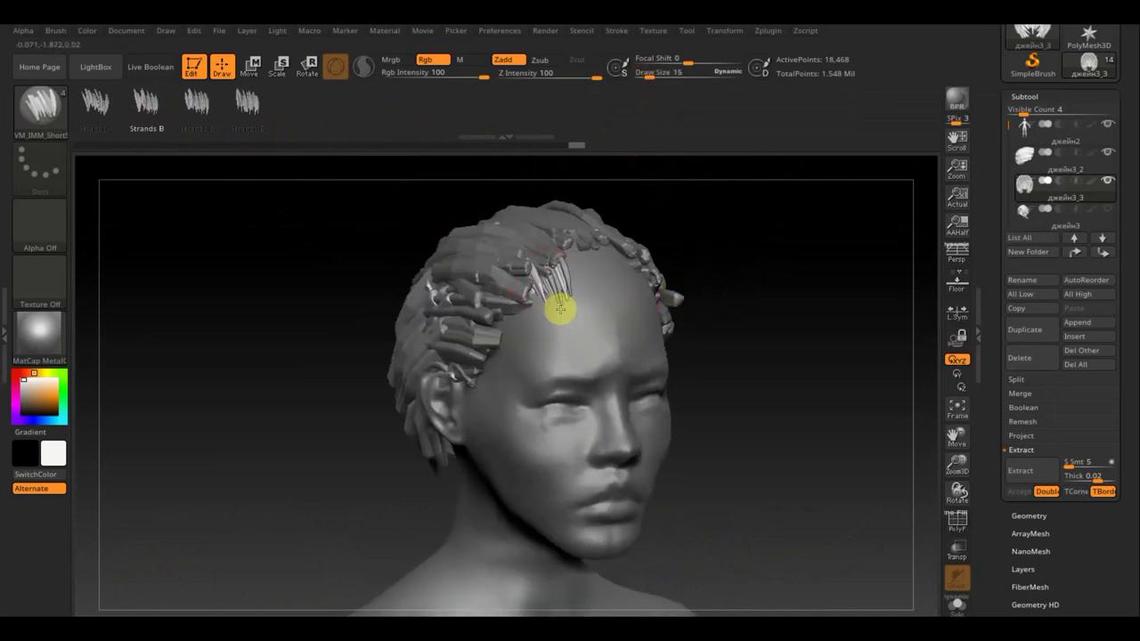
left_click_drag(560, 309, 569, 317)
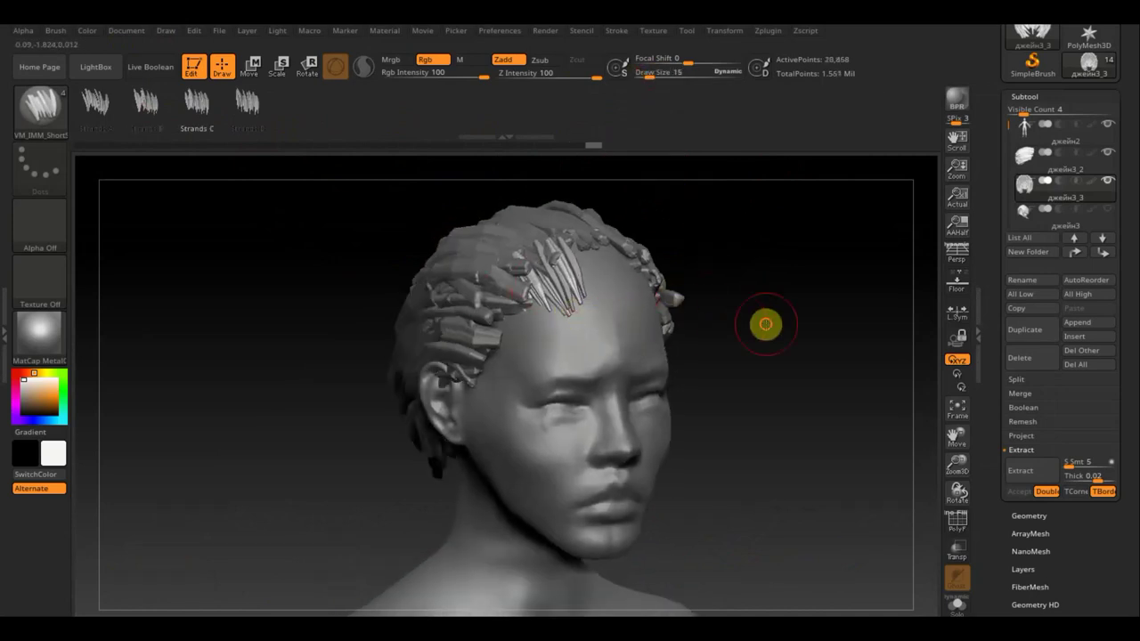
left_click_drag(764, 323, 741, 333)
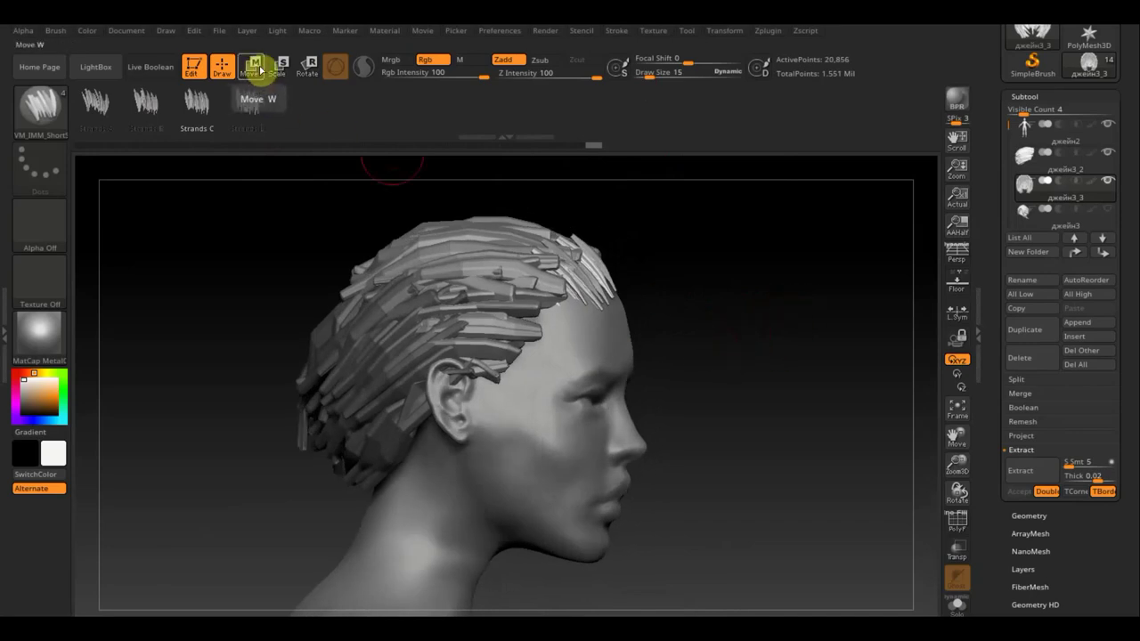
Step: With the Move gizmo, tilt the front strand cluster, shift it toward the forehead and rotate it about 30 degrees
left_click(258, 68)
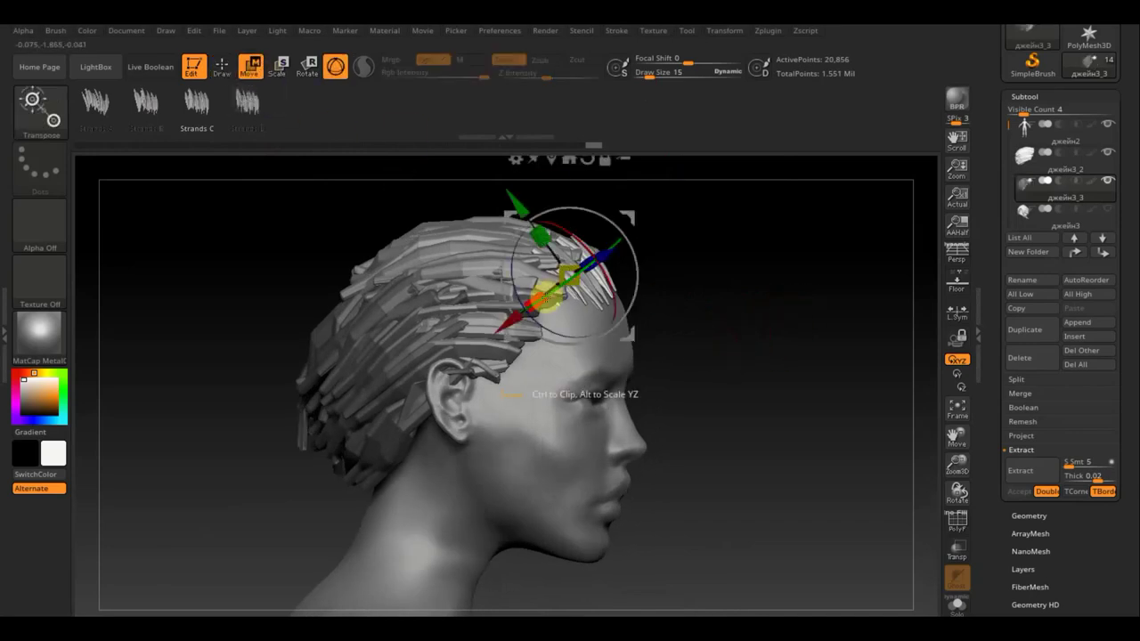
mouse_move(554, 290)
left_mouse_down()
mouse_move(614, 225)
mouse_move(651, 222)
mouse_move(644, 234)
left_mouse_up()
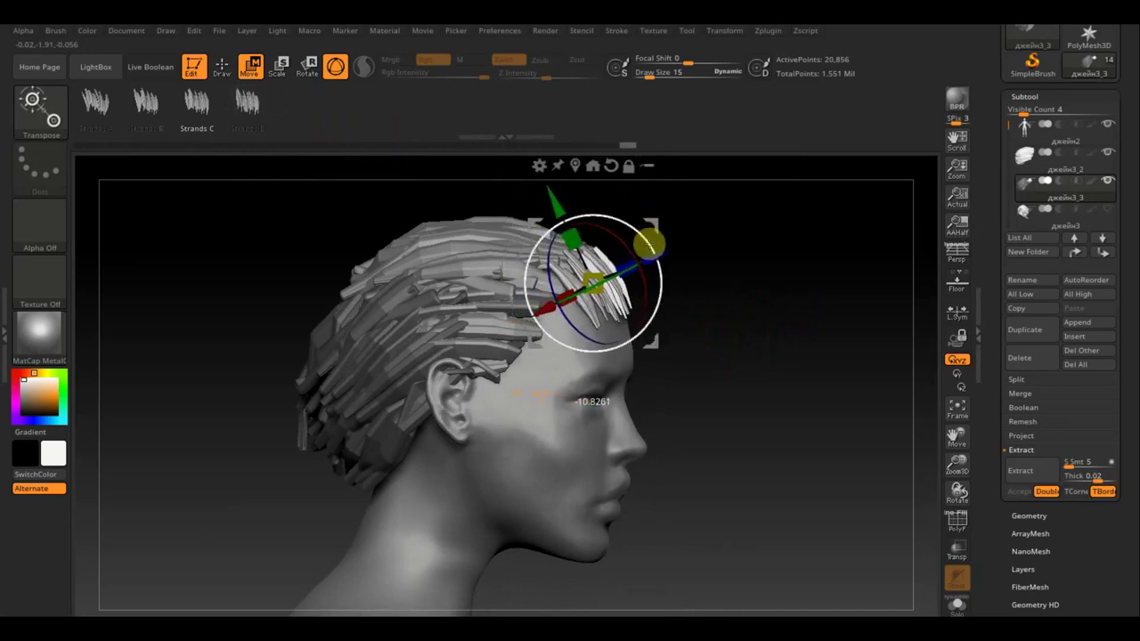
left_click_drag(776, 275, 715, 282)
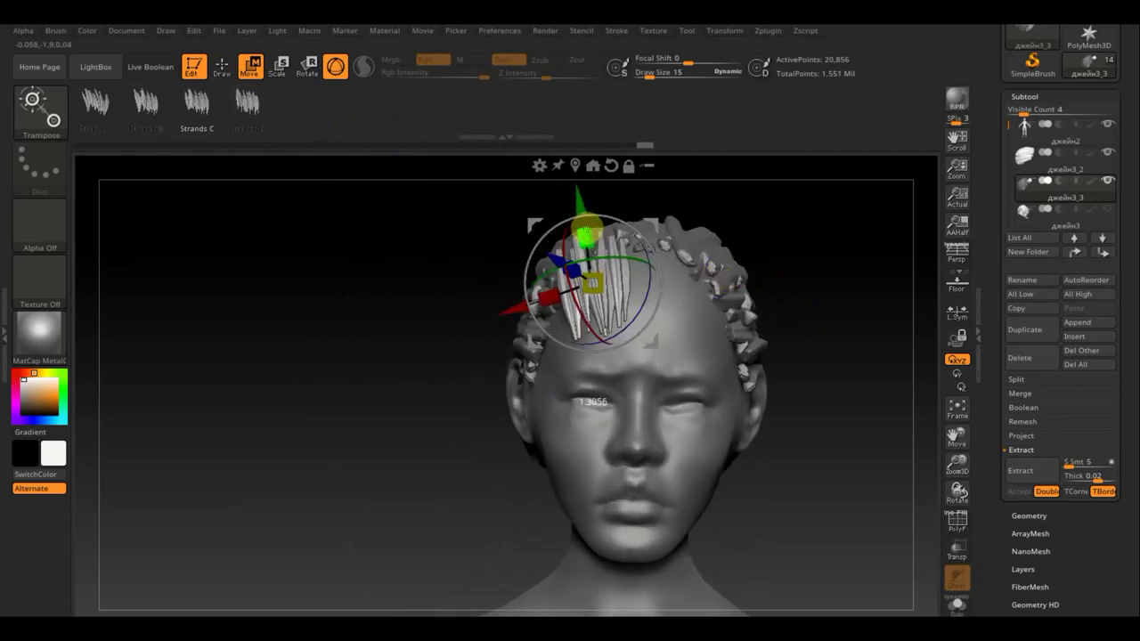
left_click_drag(463, 234, 479, 231)
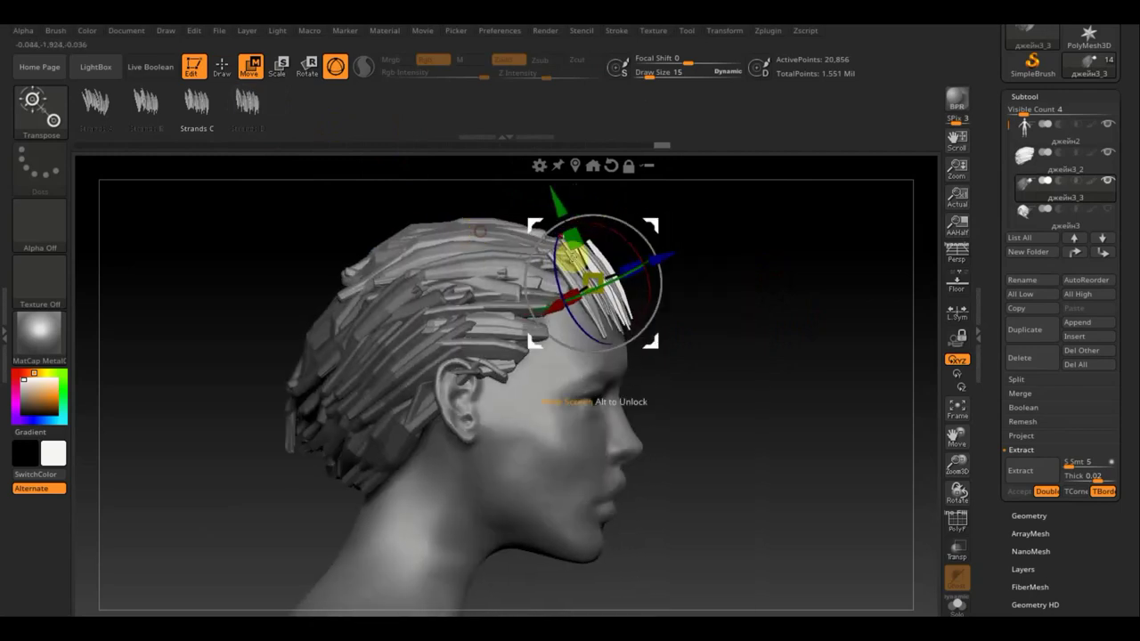
left_click_drag(562, 217, 566, 227)
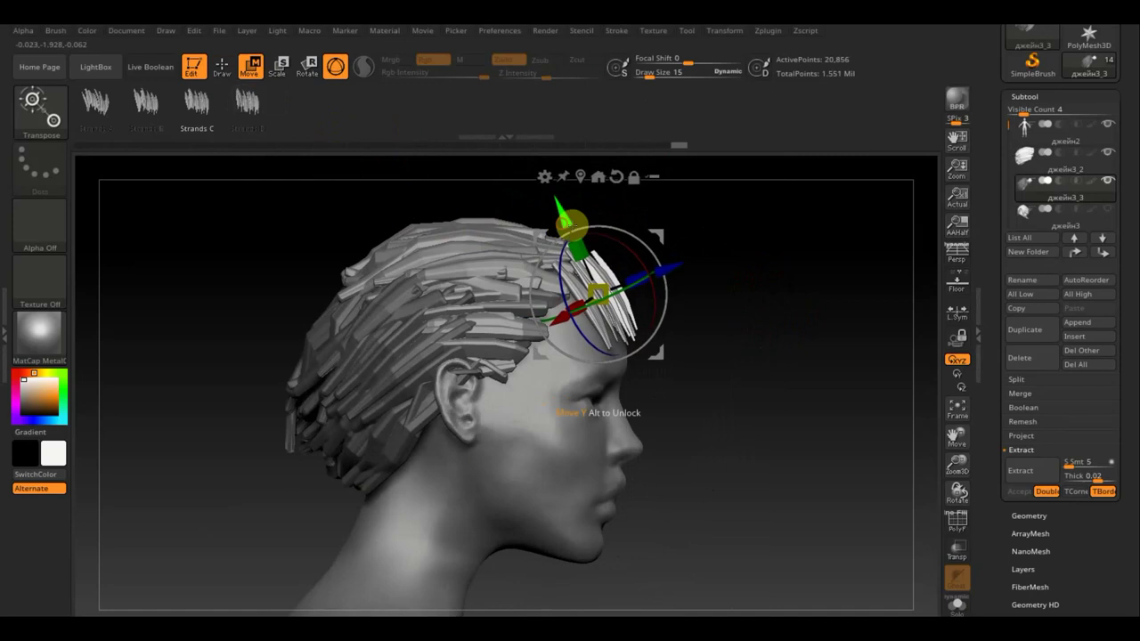
mouse_move(726, 285)
left_mouse_down()
mouse_move(693, 285)
mouse_move(701, 290)
mouse_move(662, 237)
mouse_move(703, 230)
left_mouse_up()
mouse_move(802, 268)
left_mouse_down()
mouse_move(719, 241)
mouse_move(692, 257)
mouse_move(703, 262)
mouse_move(714, 254)
mouse_move(669, 244)
mouse_move(636, 258)
left_mouse_up()
left_click_drag(813, 275, 850, 270)
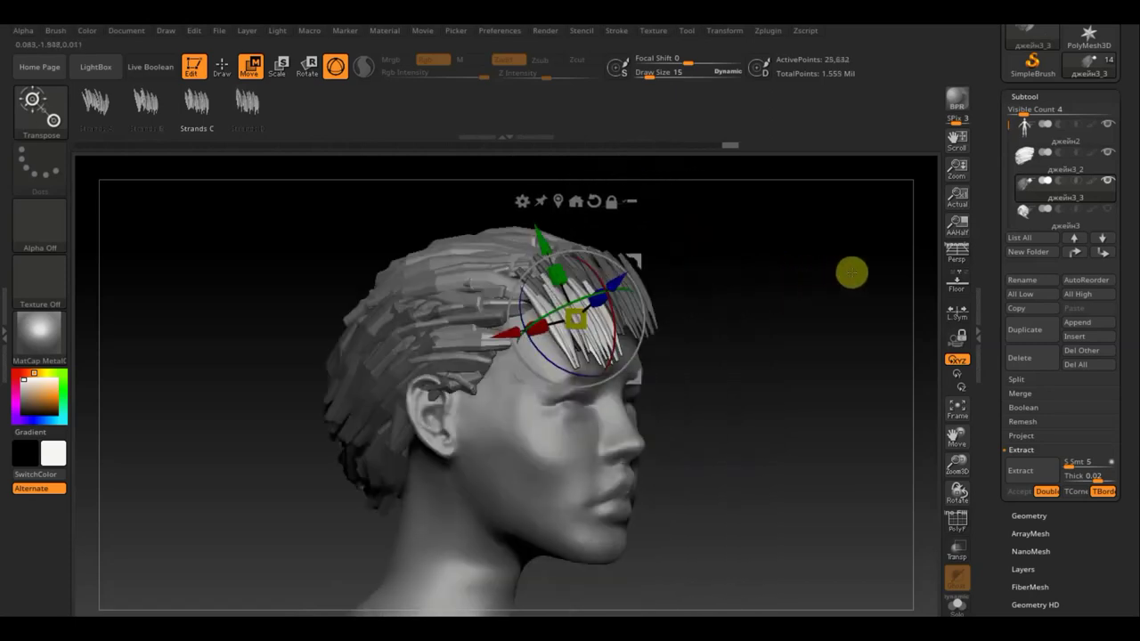
left_click_drag(627, 260, 611, 257)
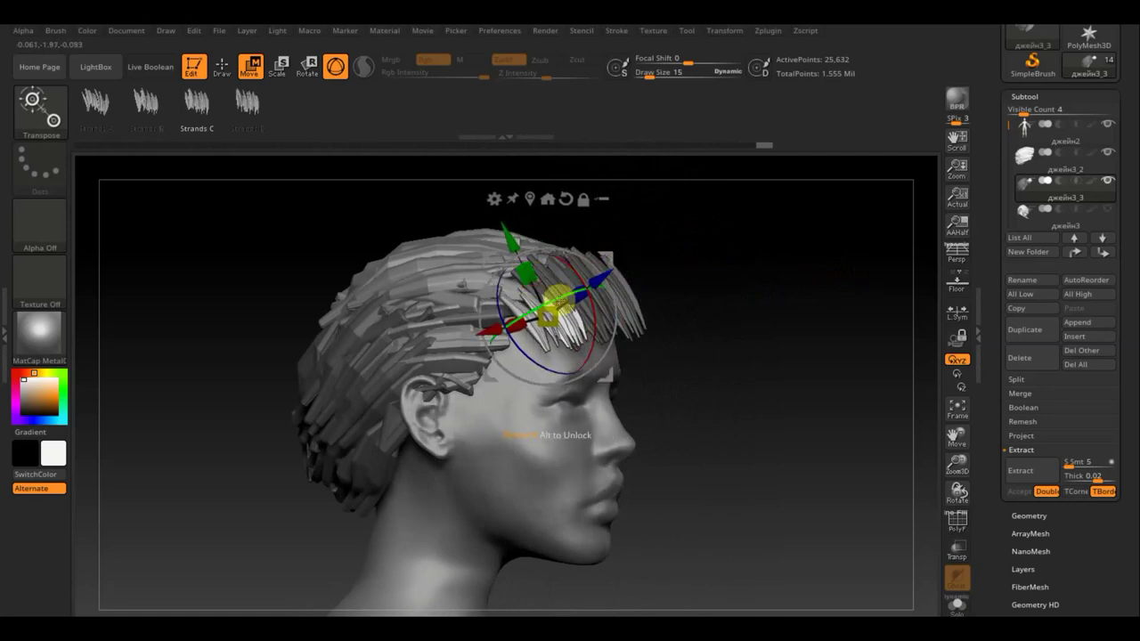
left_click_drag(554, 296, 527, 322)
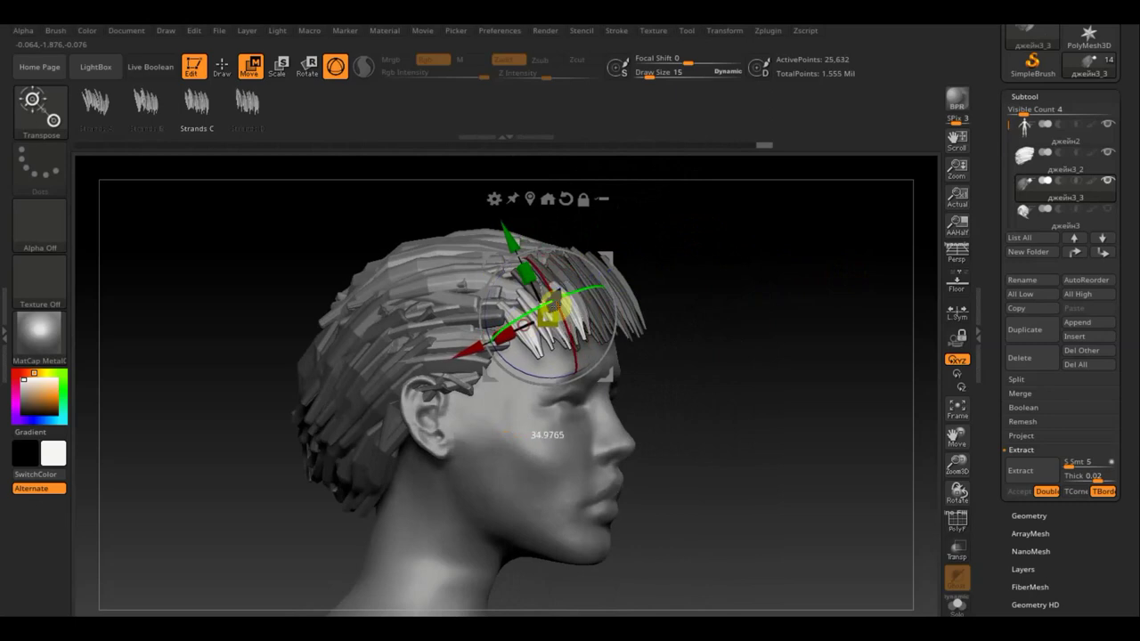
Step: Nudge the cluster down, forward and across the forehead, checking from side and front, then clear the mask
left_click_drag(614, 259, 593, 265)
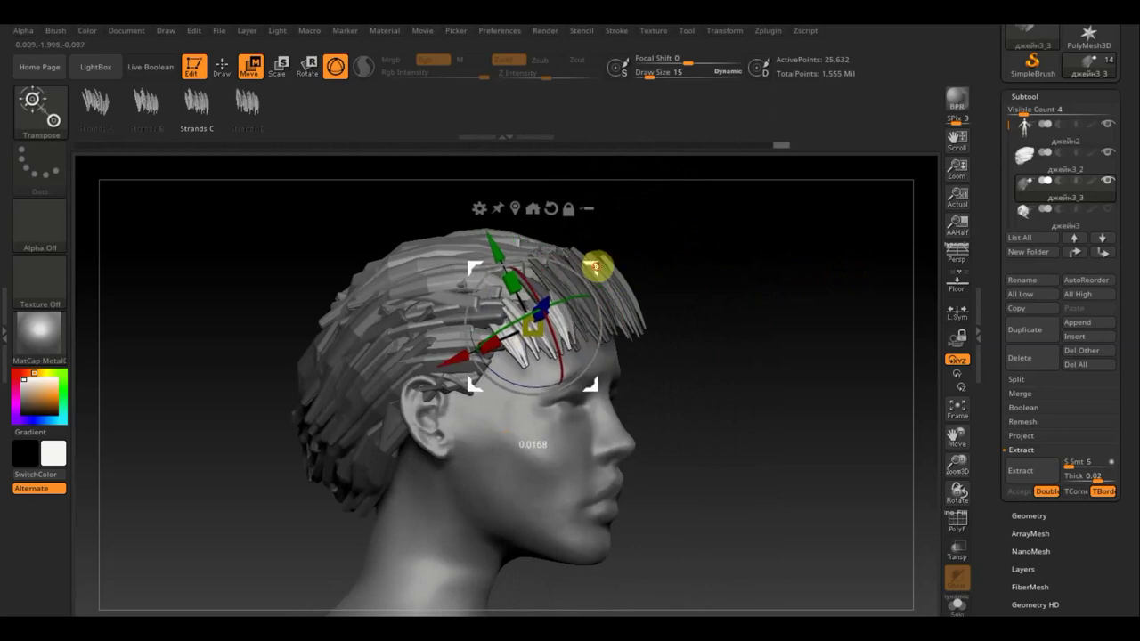
mouse_move(710, 296)
left_mouse_down()
mouse_move(680, 287)
mouse_move(649, 304)
left_mouse_up()
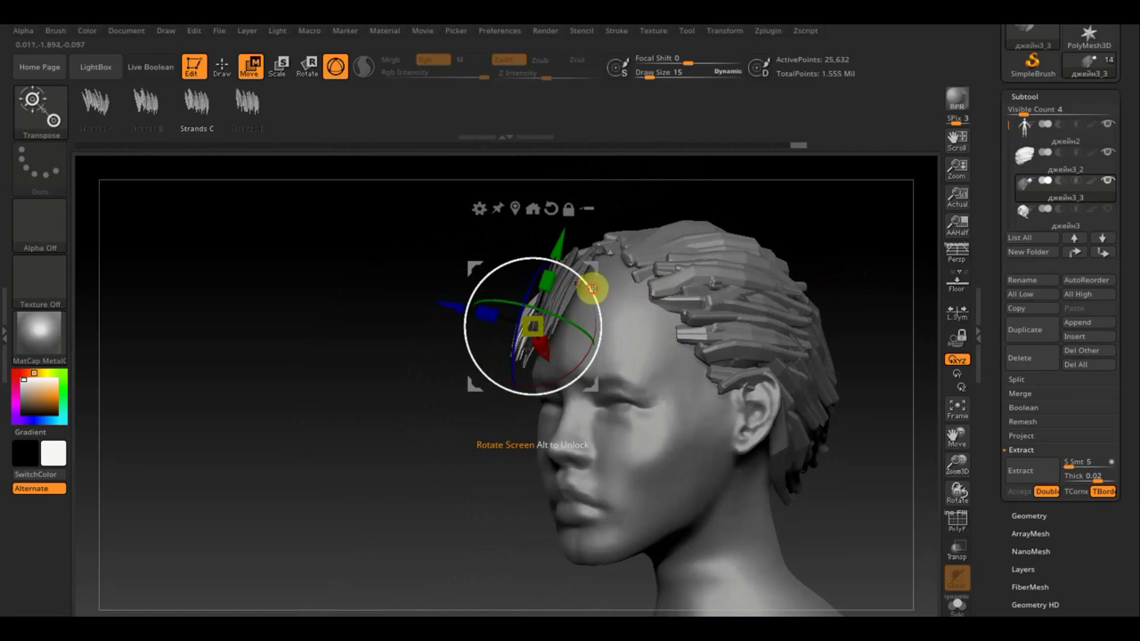
left_click_drag(595, 265, 603, 264)
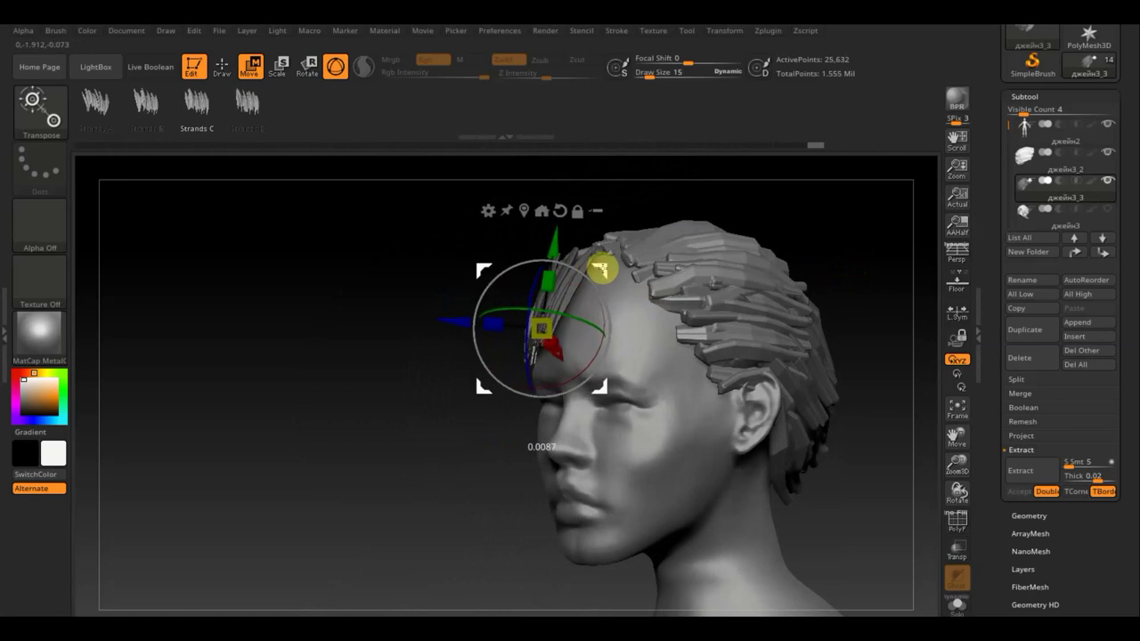
mouse_move(480, 246)
left_mouse_down()
mouse_move(448, 234)
mouse_move(473, 234)
mouse_move(460, 233)
left_mouse_up()
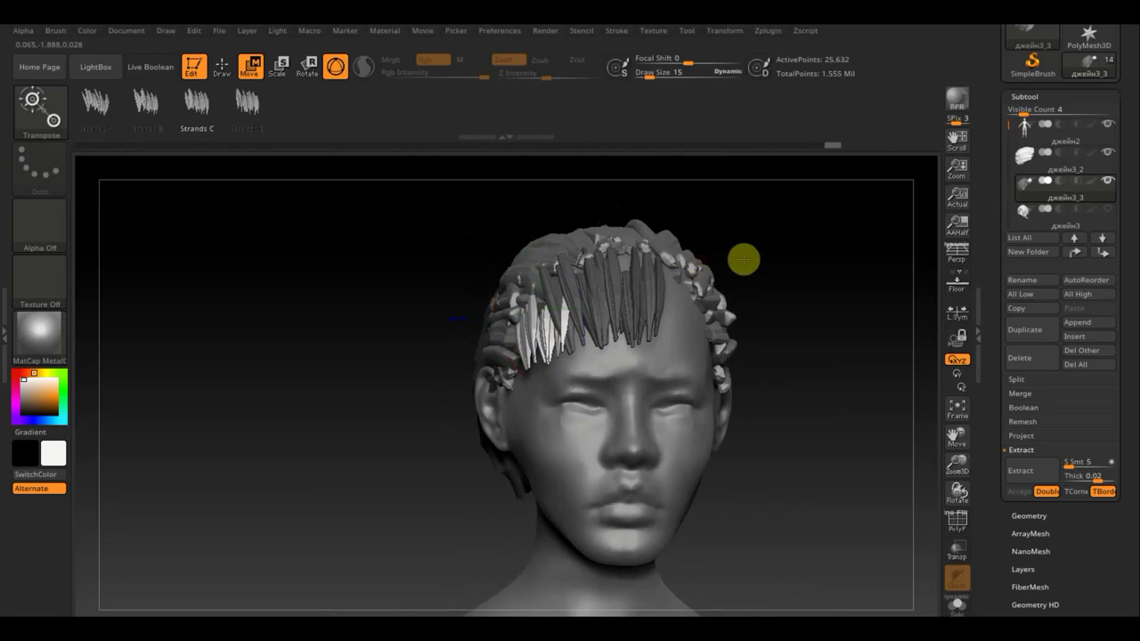
left_click_drag(740, 259, 770, 257)
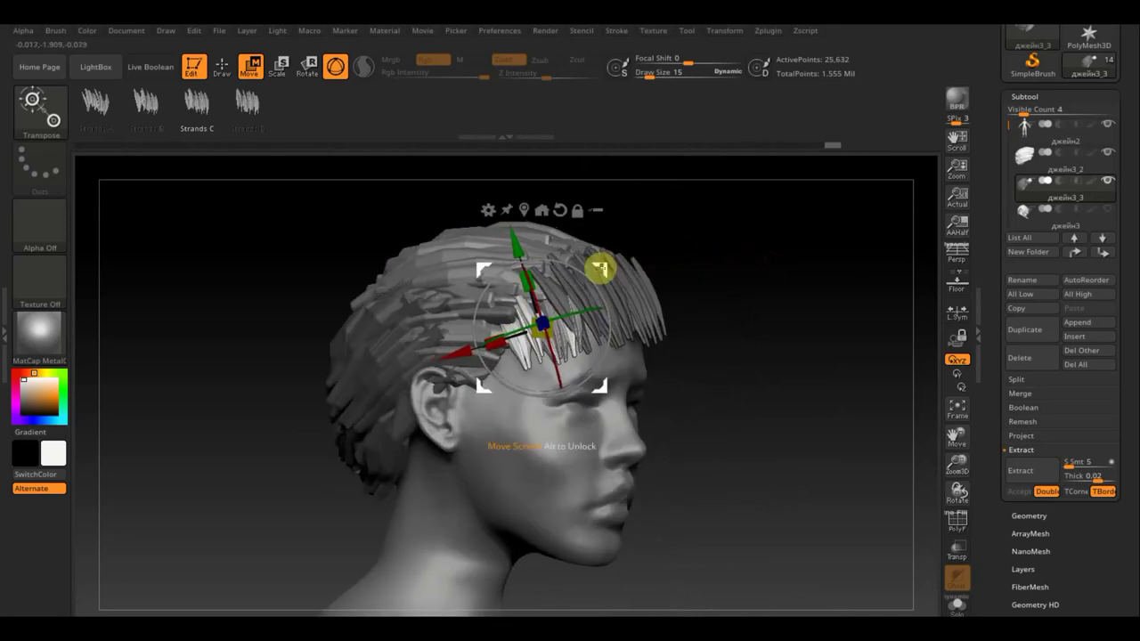
left_click_drag(604, 269, 662, 228)
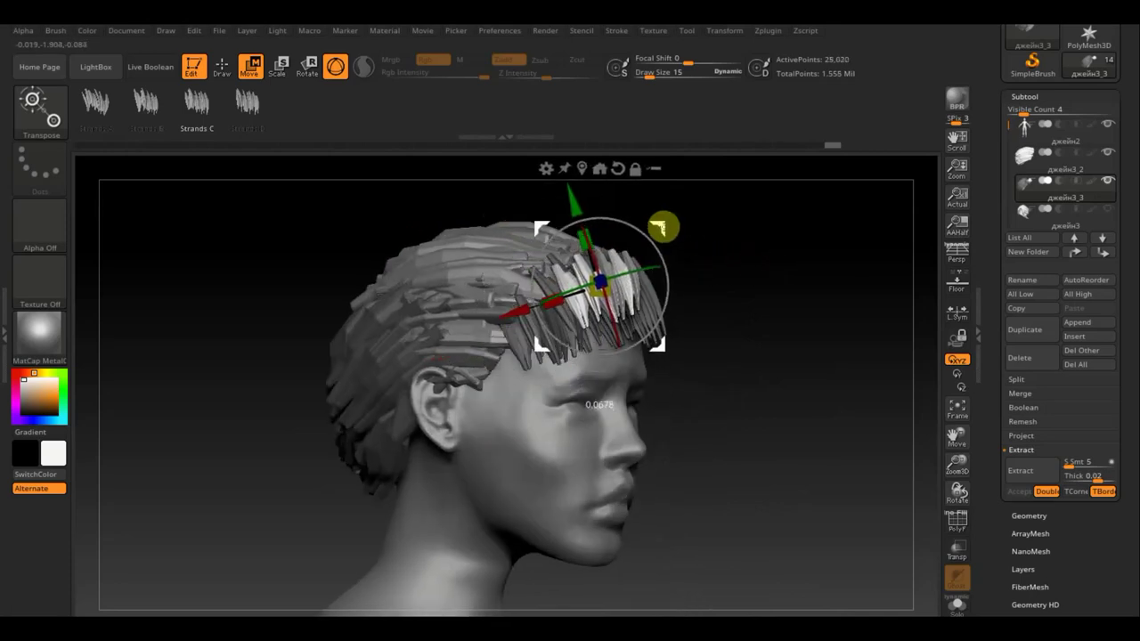
left_click_drag(687, 258, 604, 262)
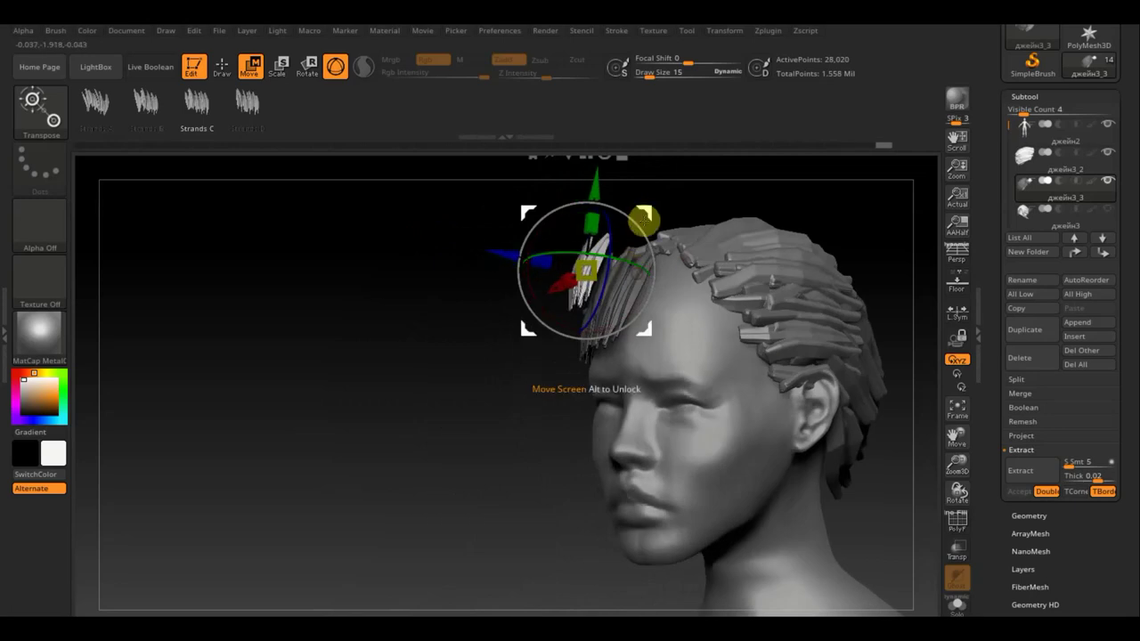
left_click_drag(656, 222, 705, 215)
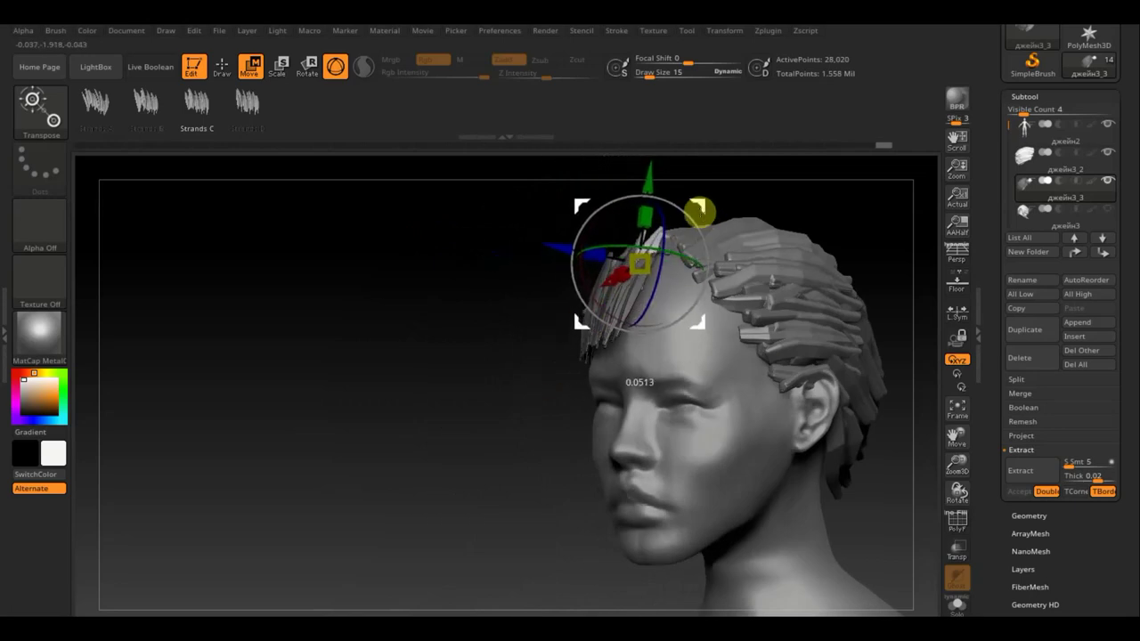
mouse_move(422, 275)
left_mouse_down()
mouse_move(481, 302)
mouse_move(479, 279)
left_mouse_up()
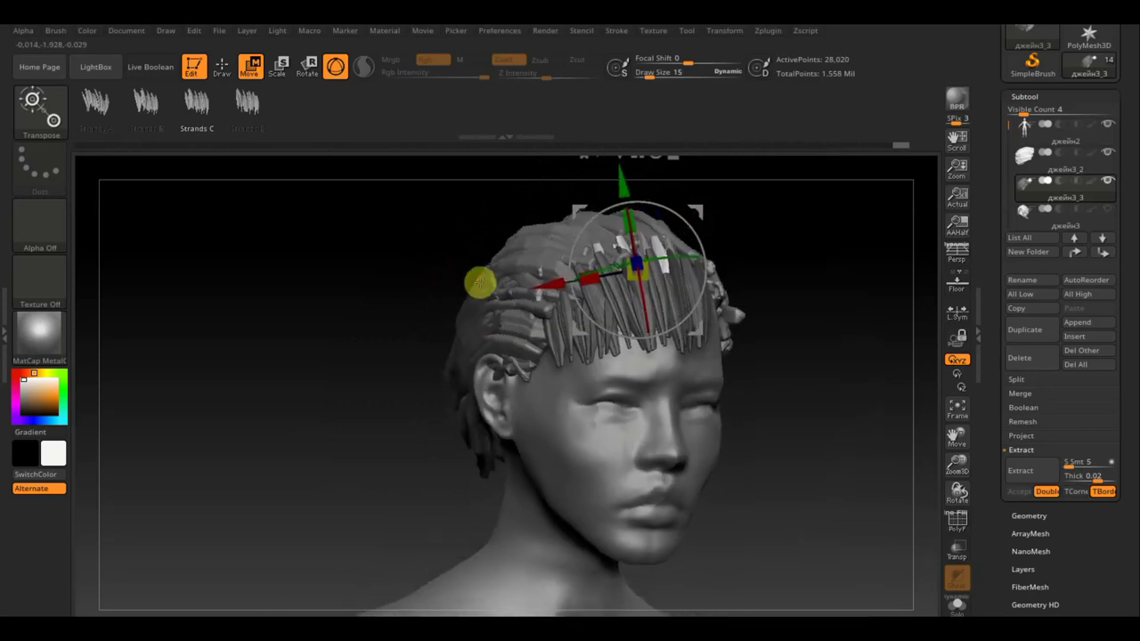
left_click_drag(804, 275, 794, 282, "shift")
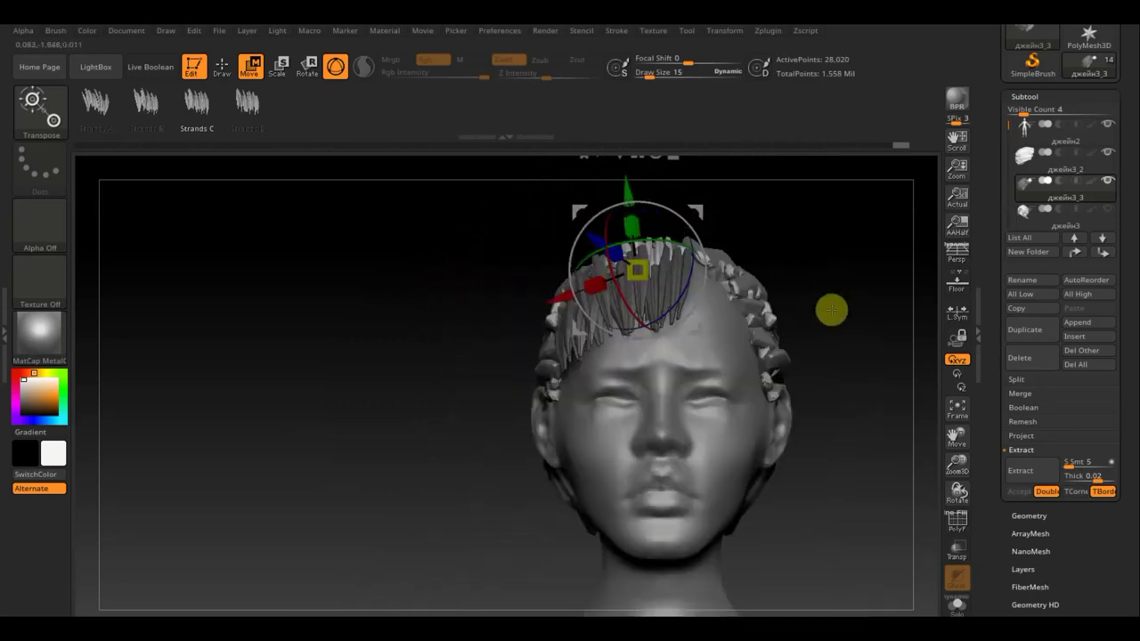
left_click_drag(872, 373, 865, 331, "ctrl")
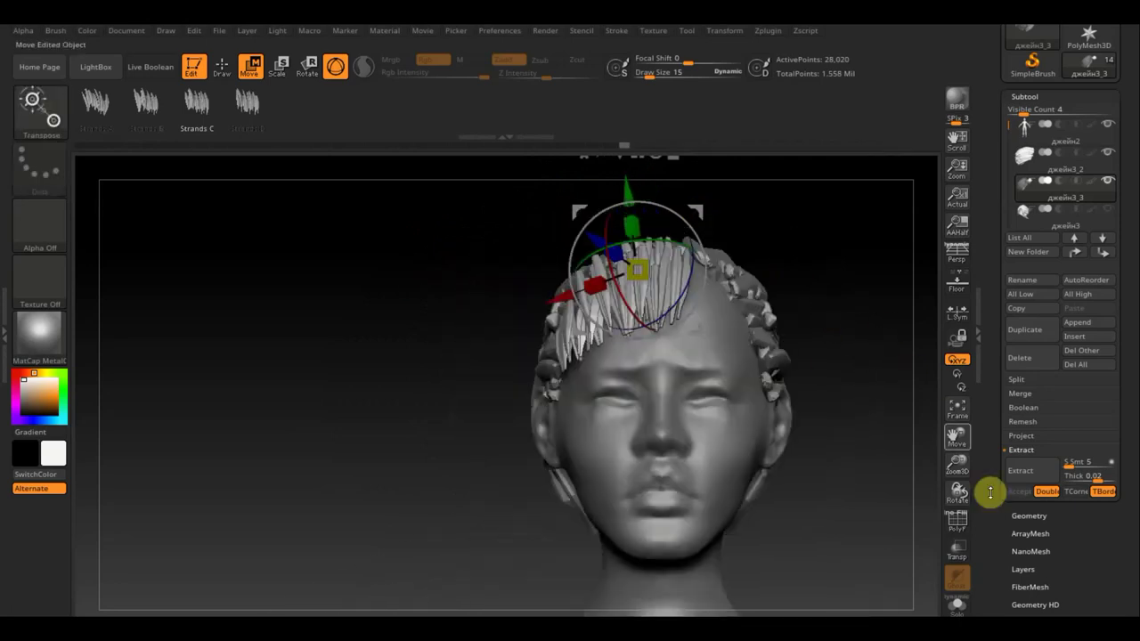
Step: Apply Mirror And Weld so the bang strands repeat symmetrically across the forehead
left_click(1041, 515)
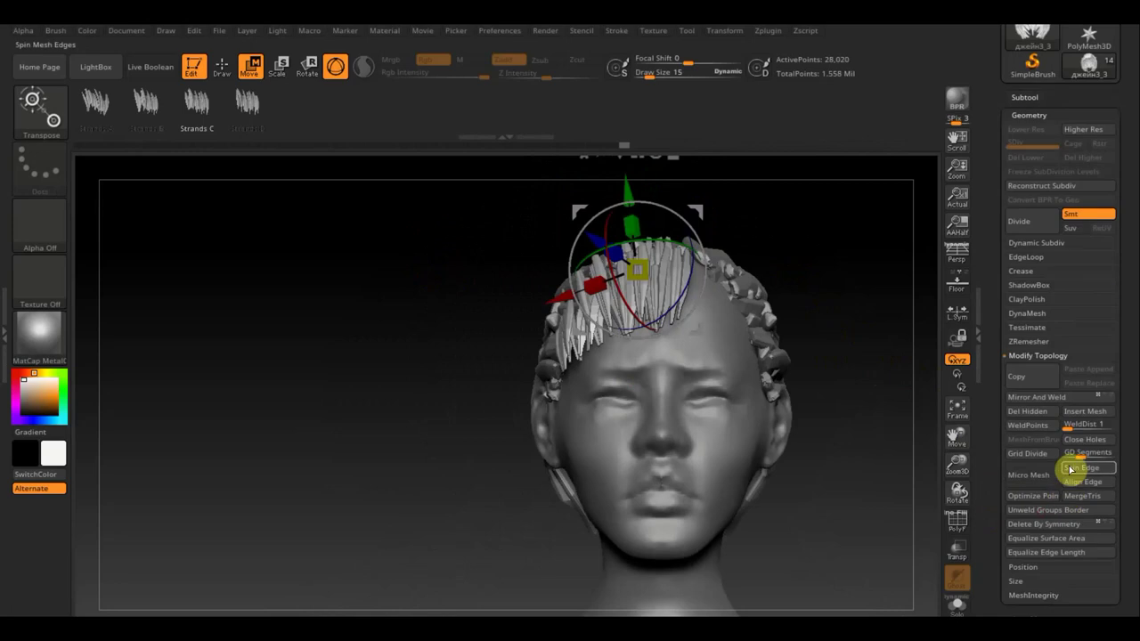
left_click(1040, 398)
mouse_move(442, 445)
left_mouse_down()
mouse_move(433, 438)
mouse_move(522, 440)
mouse_move(443, 448)
mouse_move(481, 443)
mouse_move(591, 344)
left_mouse_up()
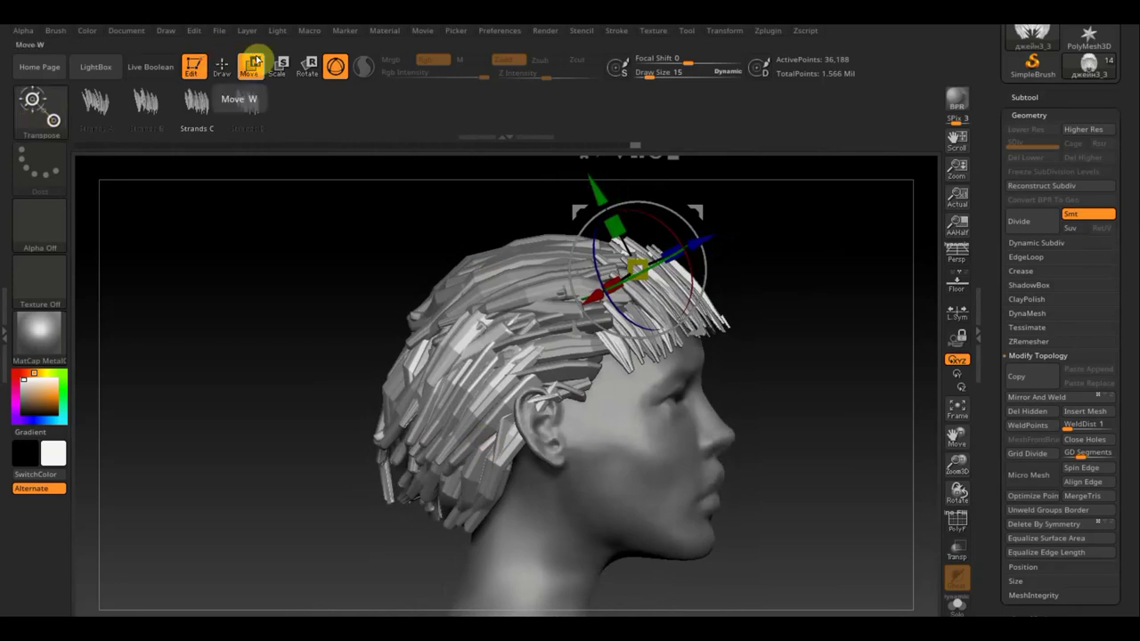
Step: Return to Draw mode with the Move Topological brush at Draw Size 51
left_click(224, 66)
left_click(39, 107)
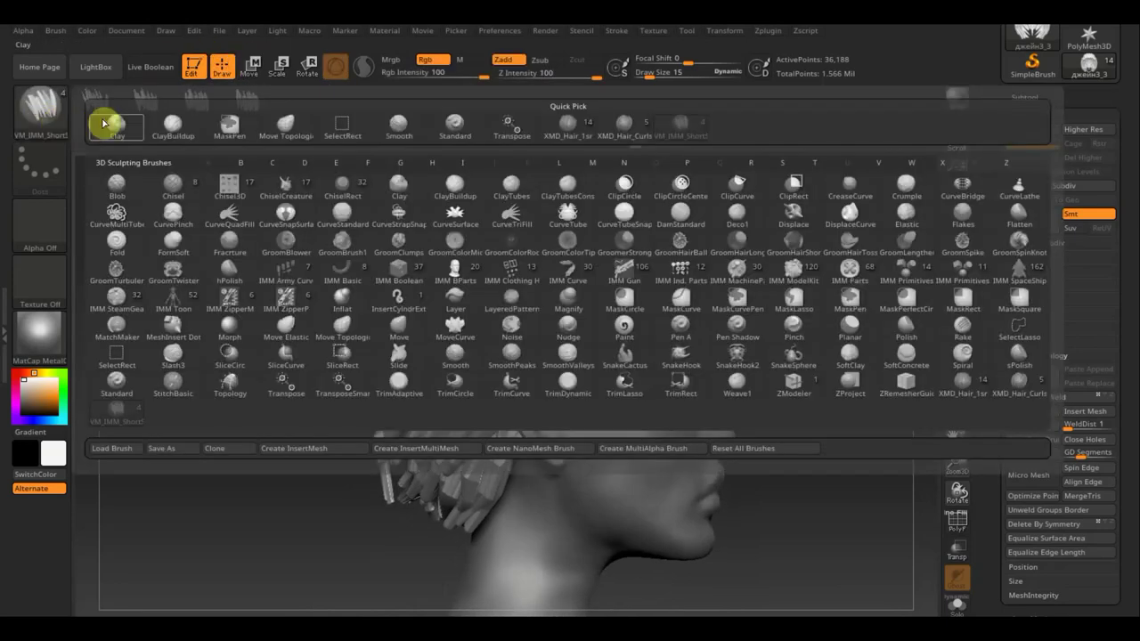
left_click(270, 129)
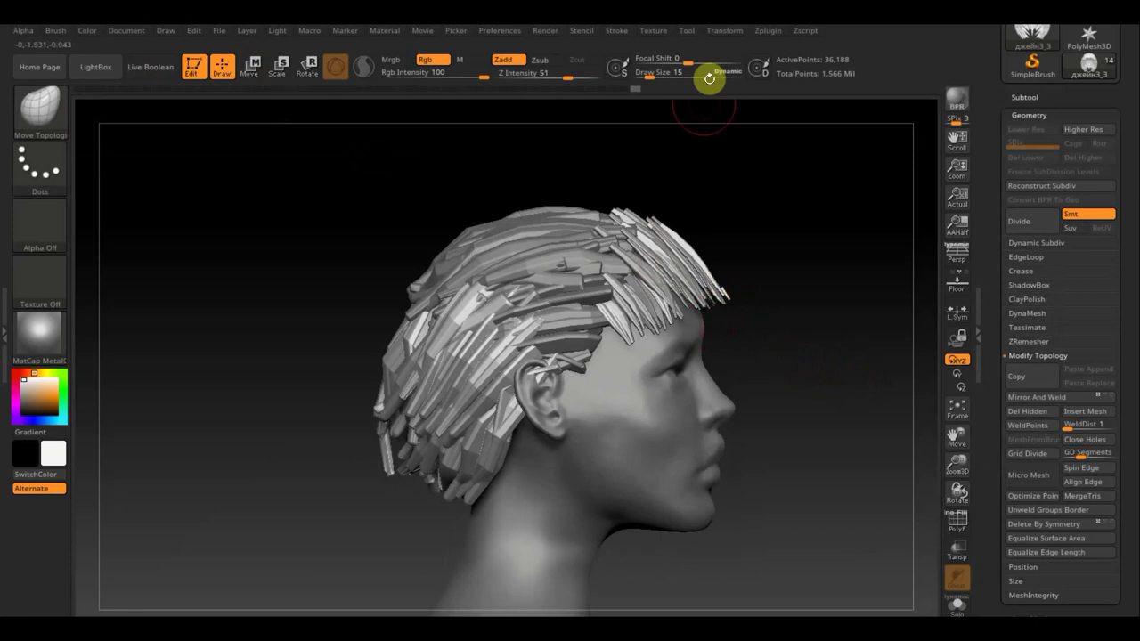
type("51")
key("Return")
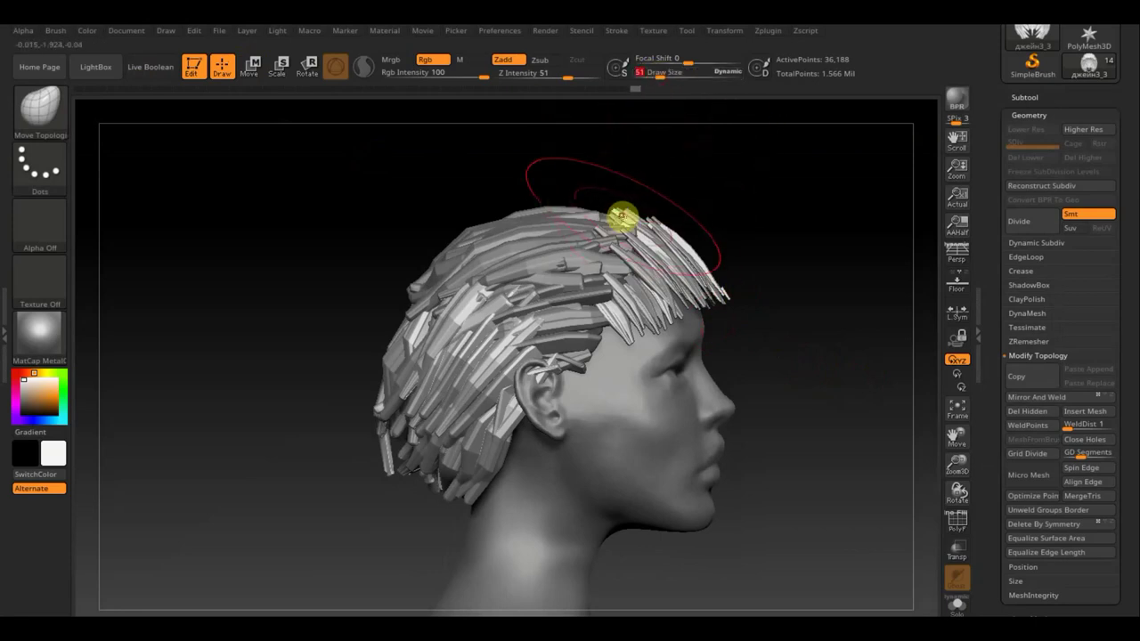
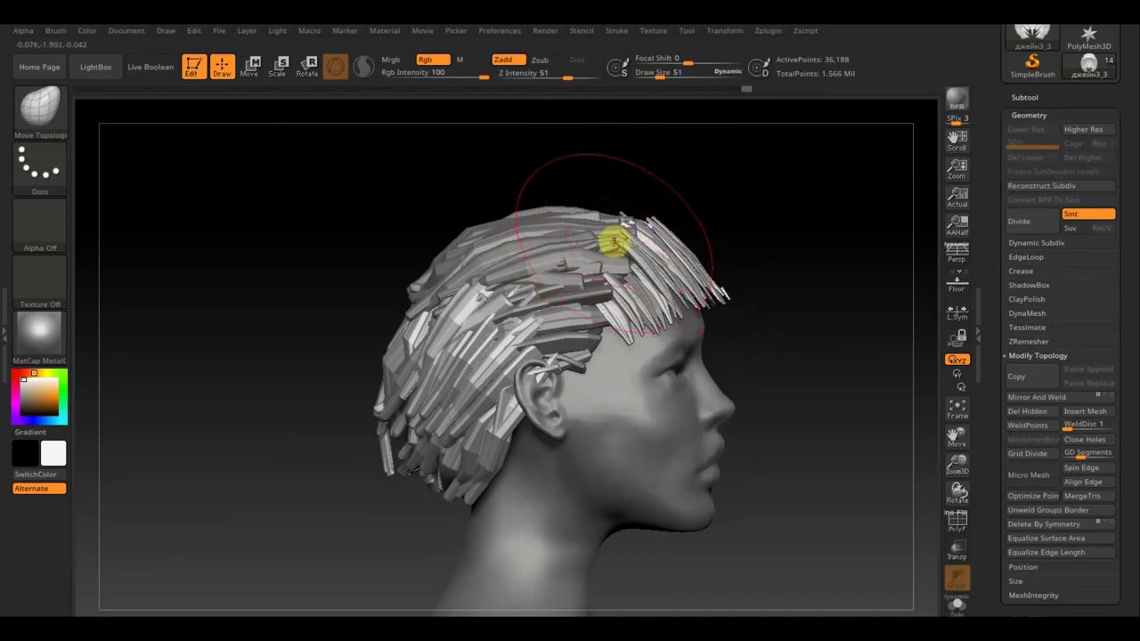
Step: Drag the top and front fringe strands down onto the scalp, then adjust the top-left strands from front view
left_click_drag(615, 242, 613, 249)
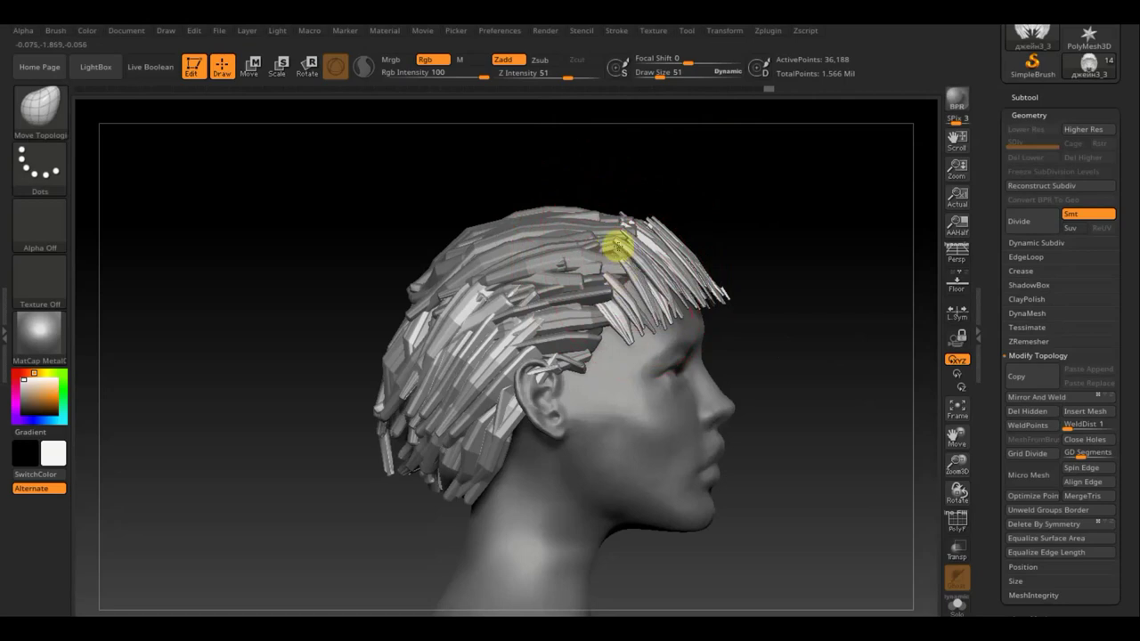
left_click_drag(605, 273, 620, 263)
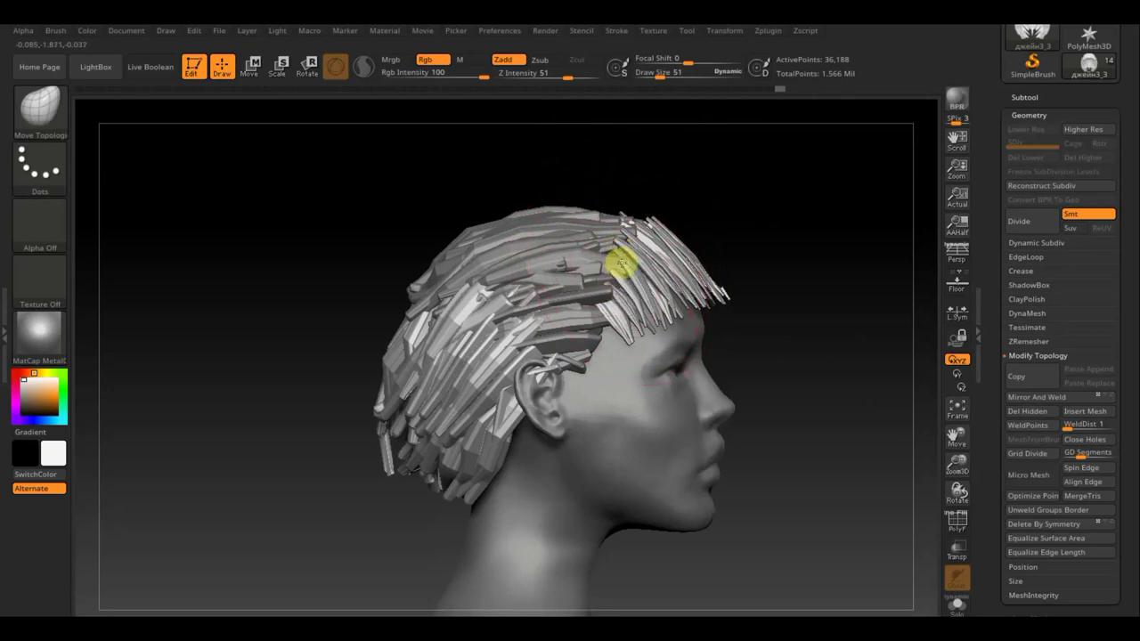
left_click_drag(769, 244, 707, 246, "shift")
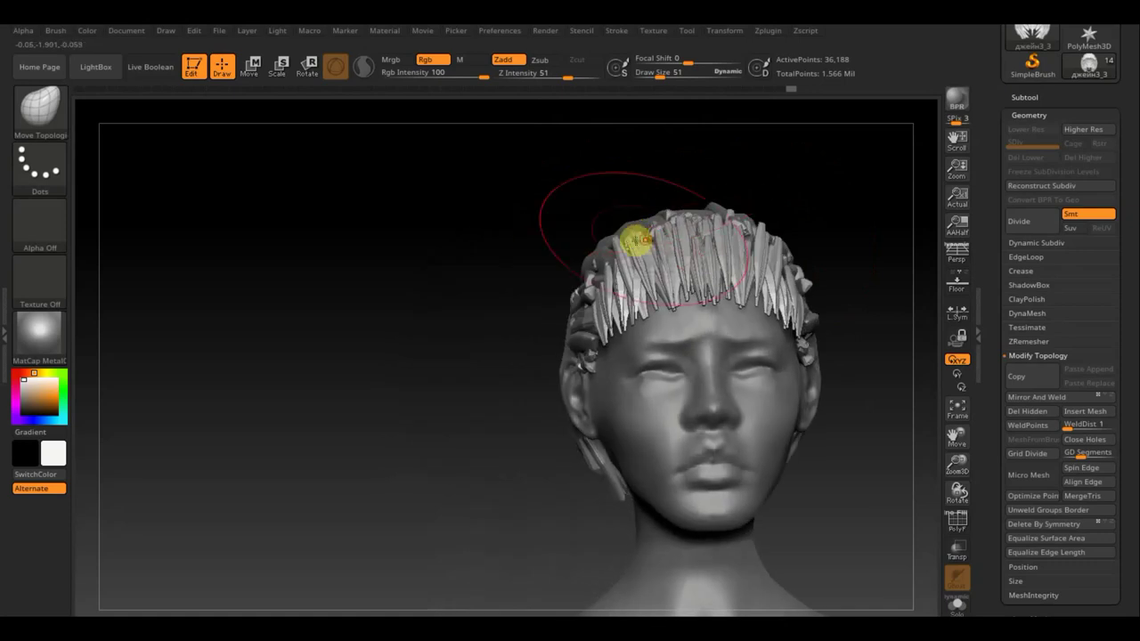
left_click_drag(615, 240, 756, 219)
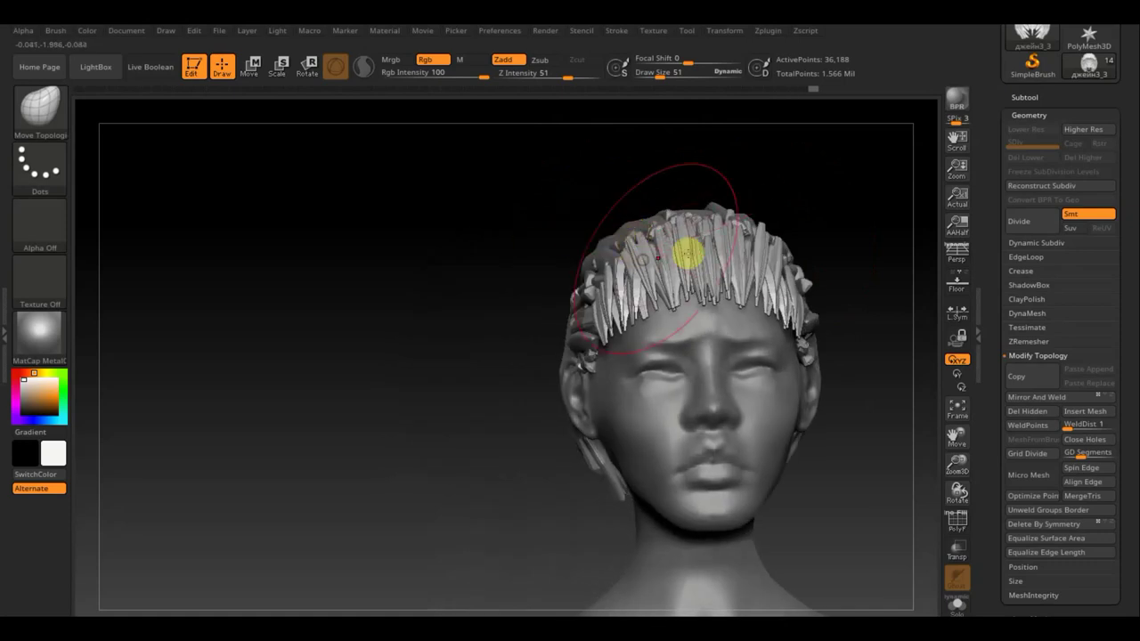
Step: Apply Mirror And Weld to the hair, check both sides by orbiting, and expand the Subtool list
left_click(1051, 397)
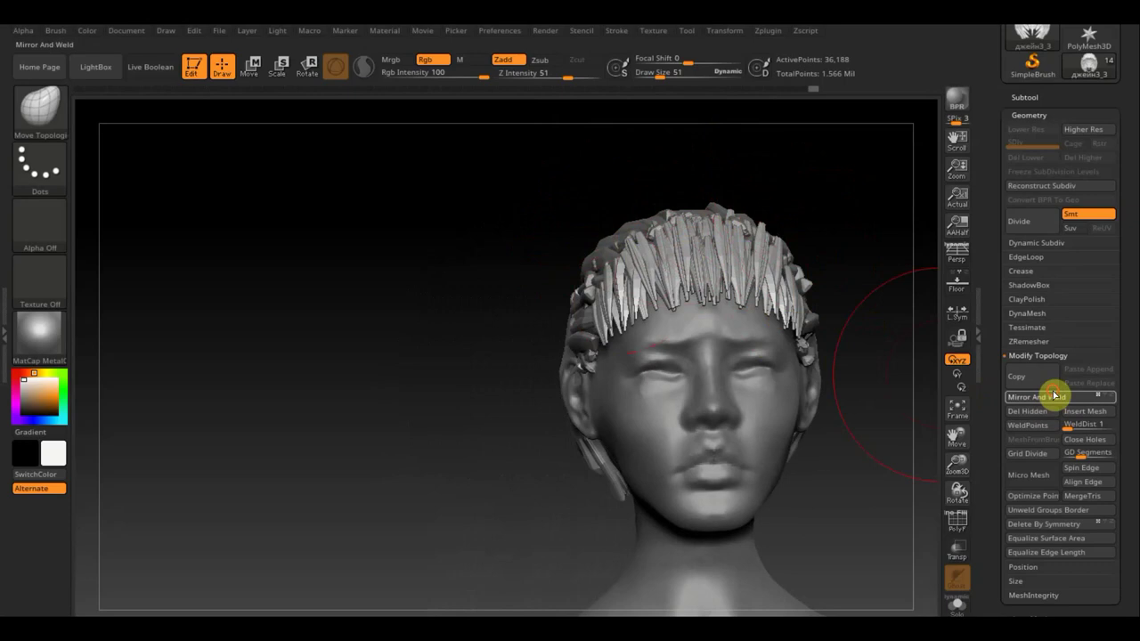
mouse_move(449, 374)
left_mouse_down()
mouse_move(315, 356)
mouse_move(469, 333)
mouse_move(745, 404)
mouse_move(717, 305)
mouse_move(708, 347)
left_mouse_up()
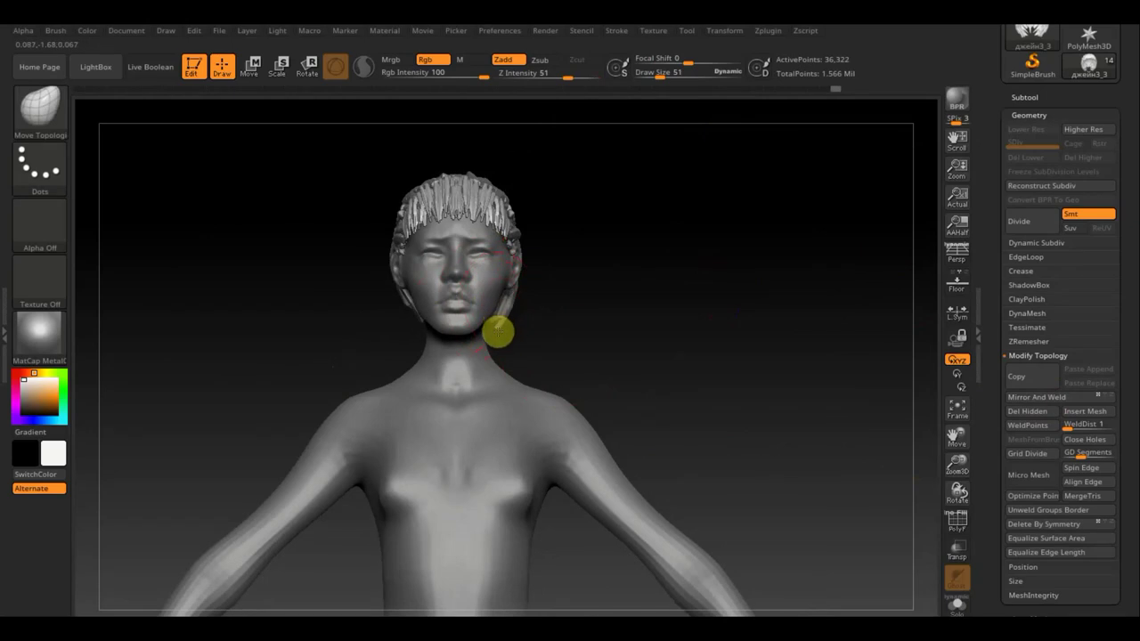
mouse_move(498, 332)
left_mouse_down()
mouse_move(632, 338)
mouse_move(591, 334)
left_mouse_up()
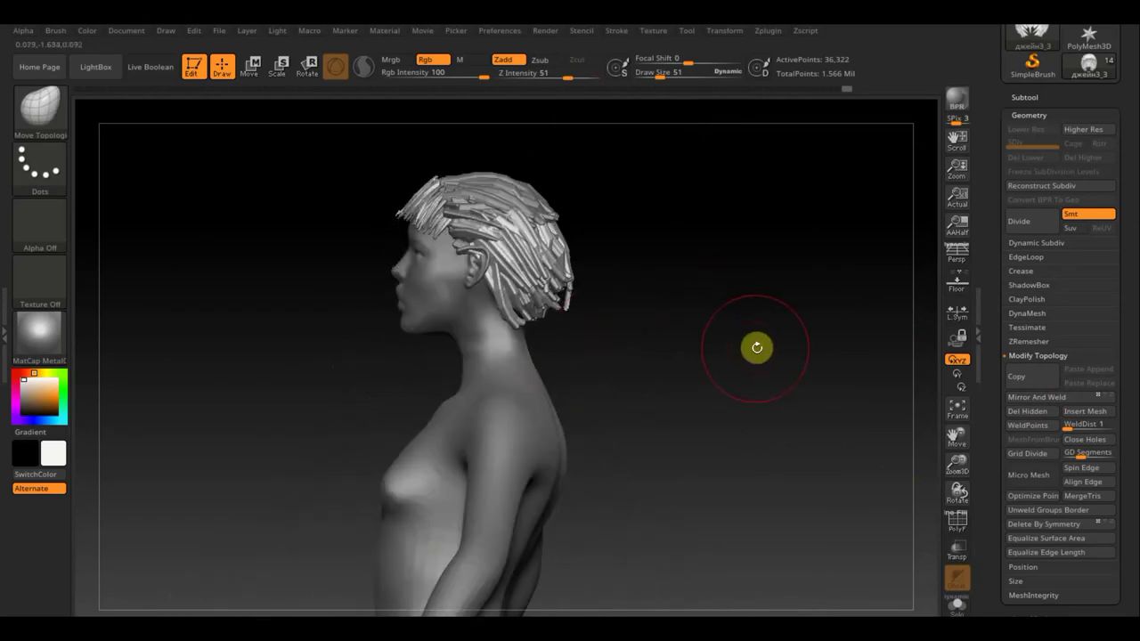
left_click_drag(756, 347, 749, 369)
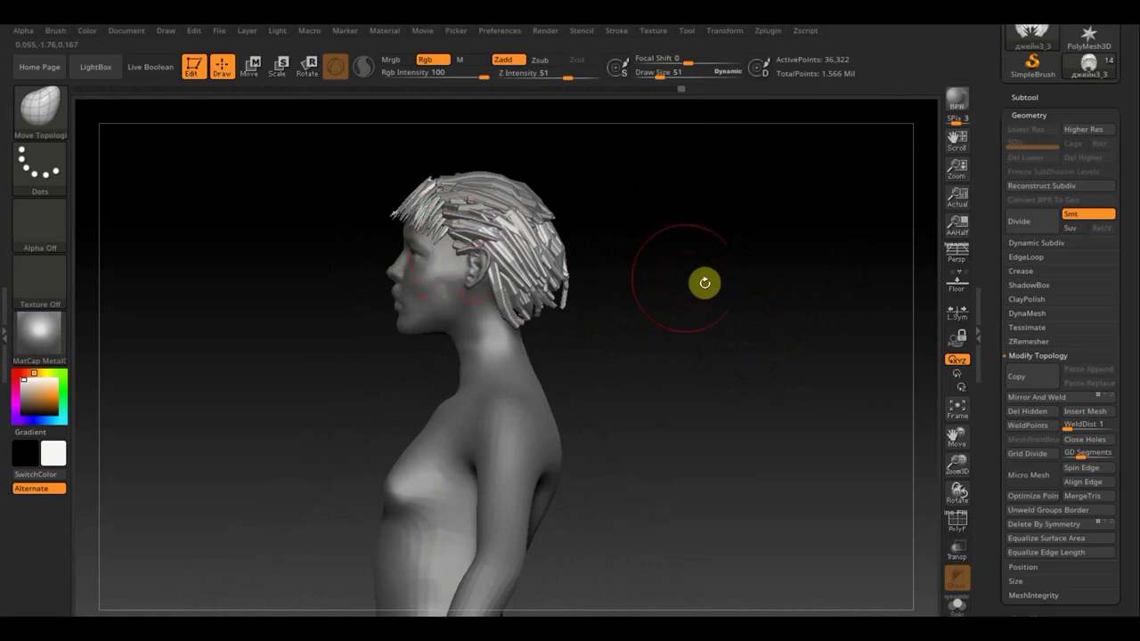
left_click_drag(710, 285, 596, 288)
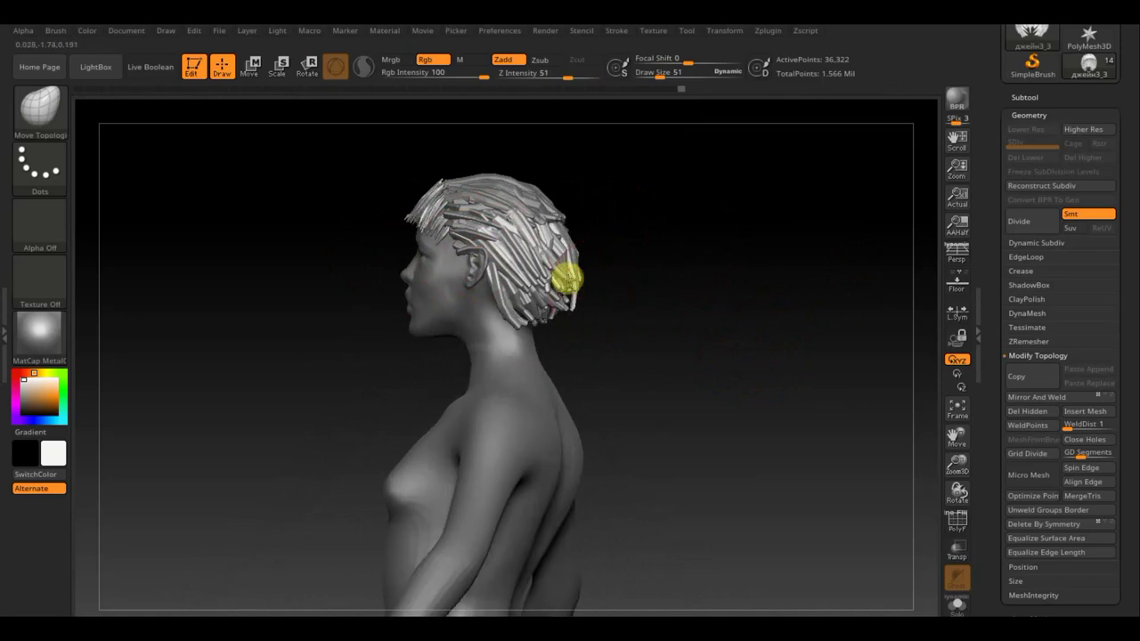
left_click(1026, 96)
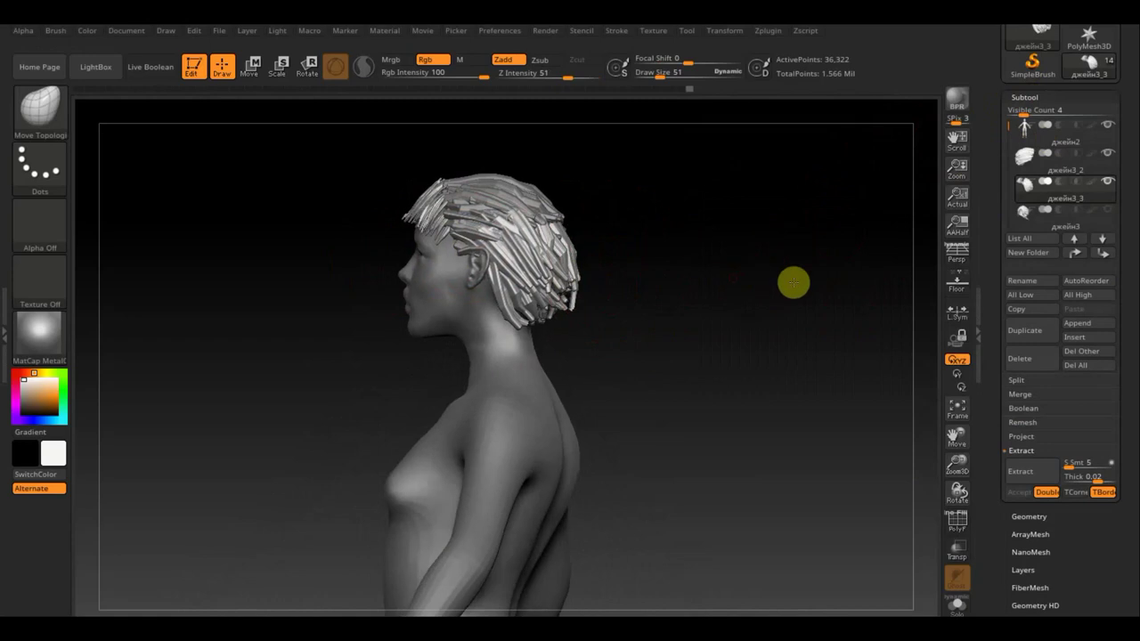
Step: Draw long strands down the side of the head with VM_IMM_Short5 at Draw Size 62, swapped to Strands D
mouse_move(793, 283)
left_mouse_down()
mouse_move(905, 291)
mouse_move(886, 308)
mouse_move(750, 298)
left_mouse_up()
left_click(53, 116)
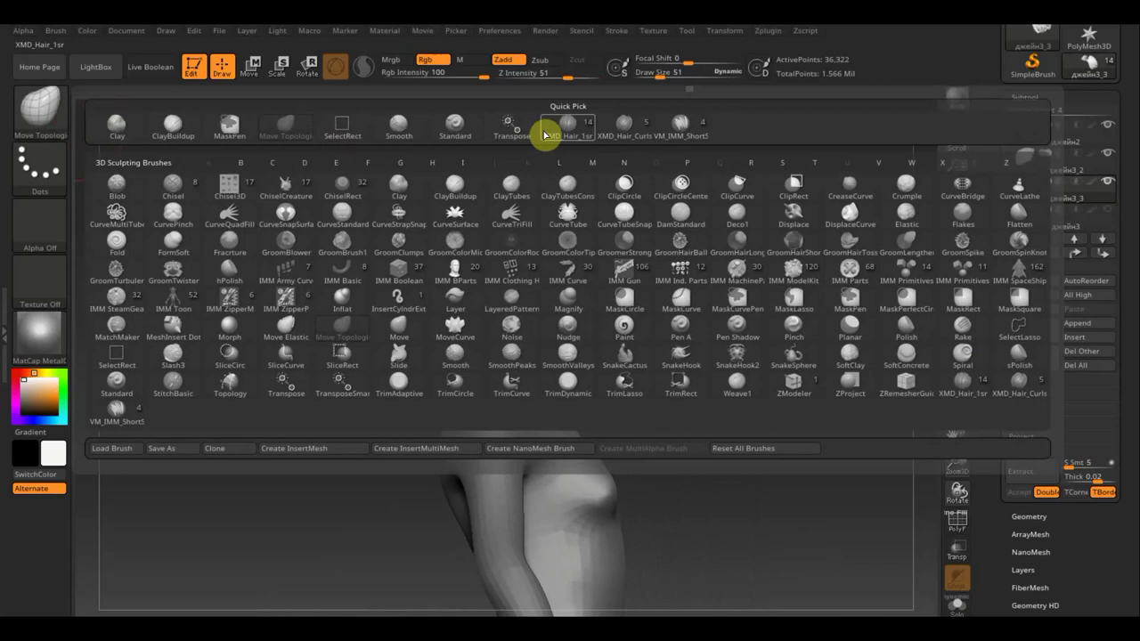
left_click(681, 124)
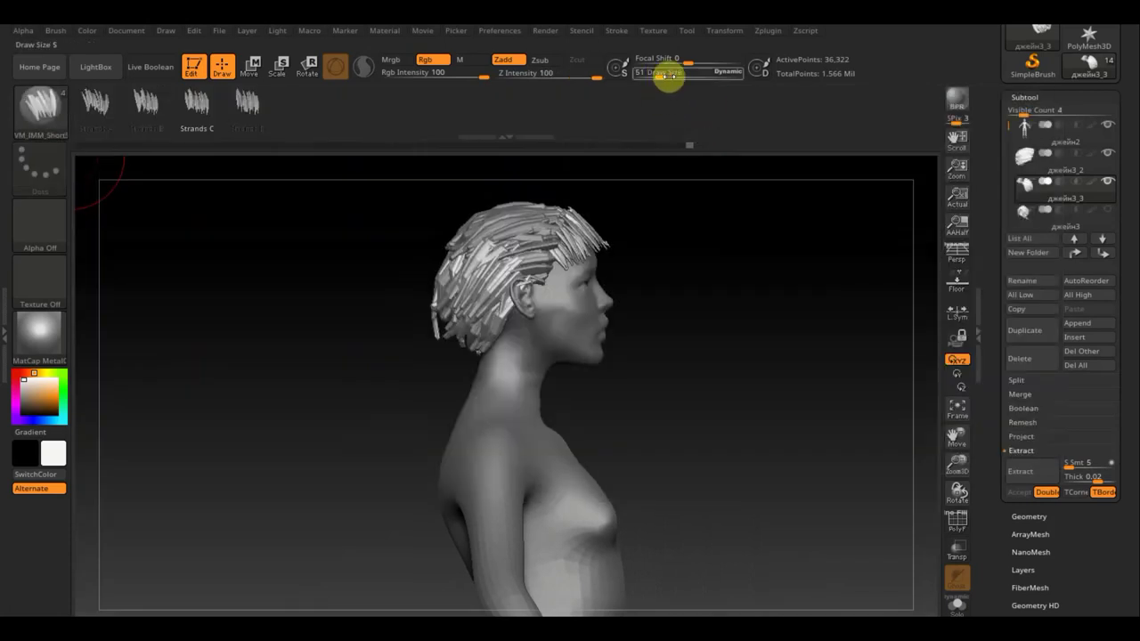
left_click_drag(668, 75, 674, 76)
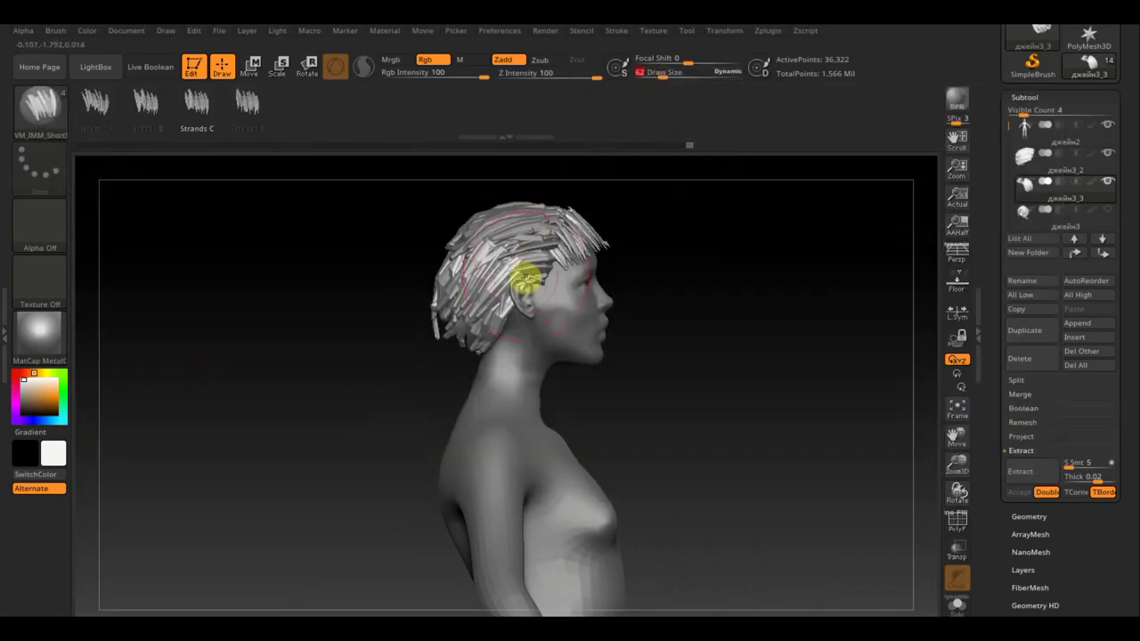
left_click_drag(526, 292, 528, 354)
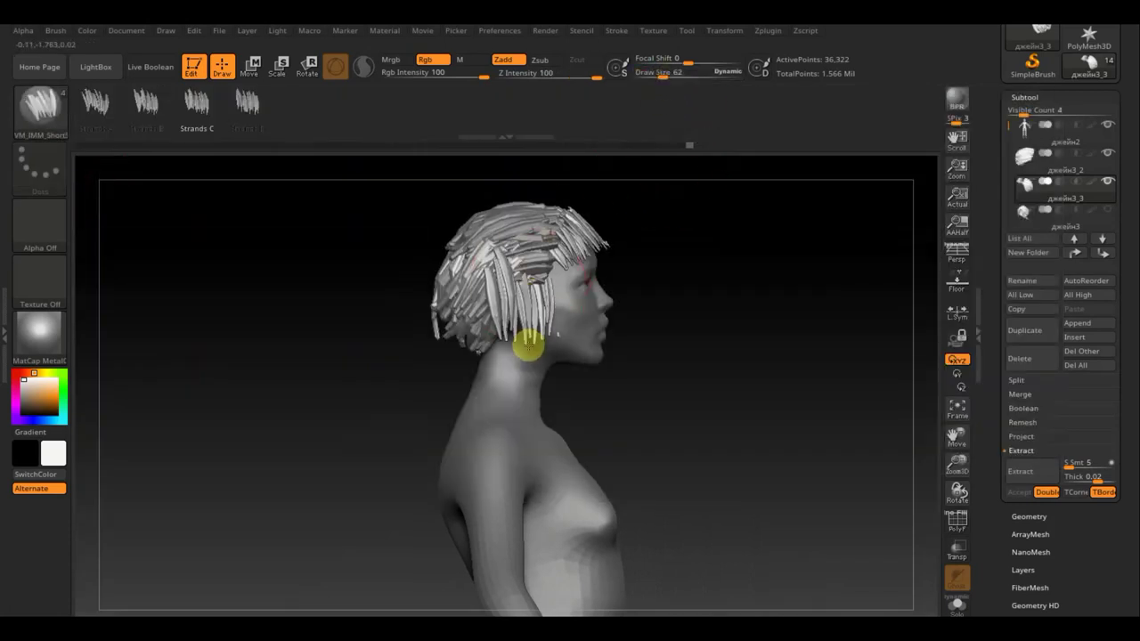
key("Right")
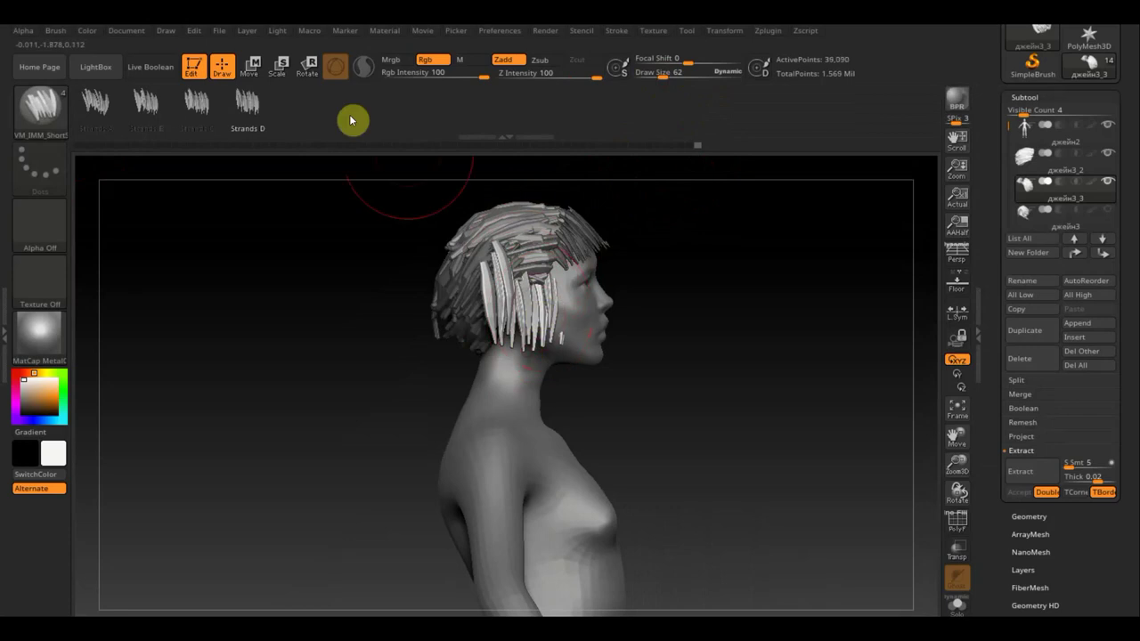
Step: Rotate the new strands around Y and the screen axis, then shift them back and slightly down
left_click(253, 65)
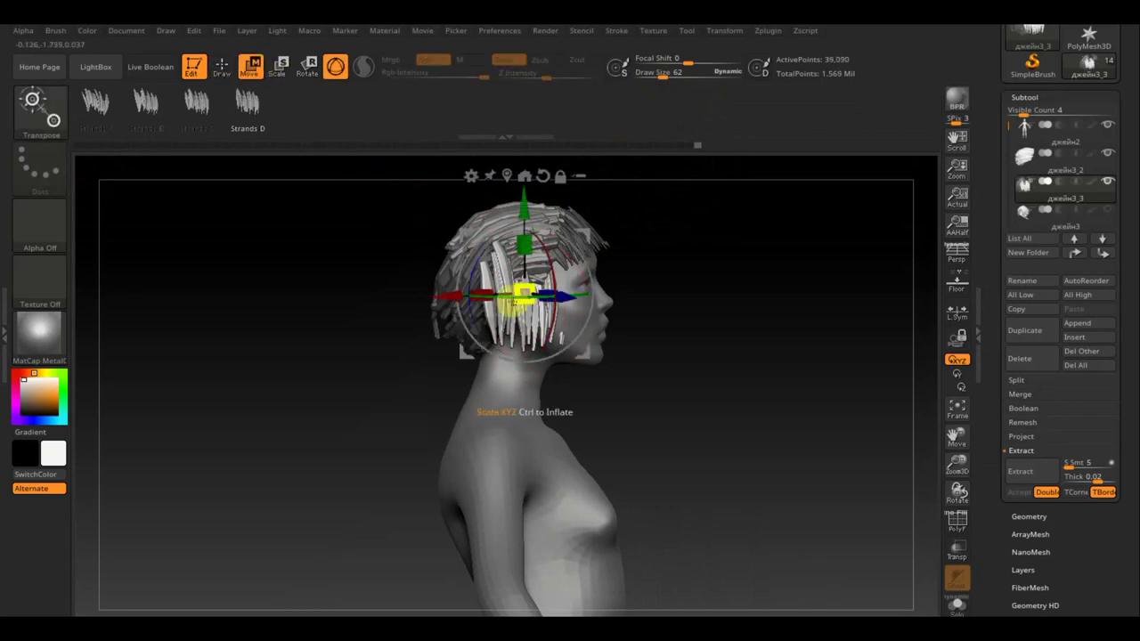
left_click_drag(515, 300, 570, 294)
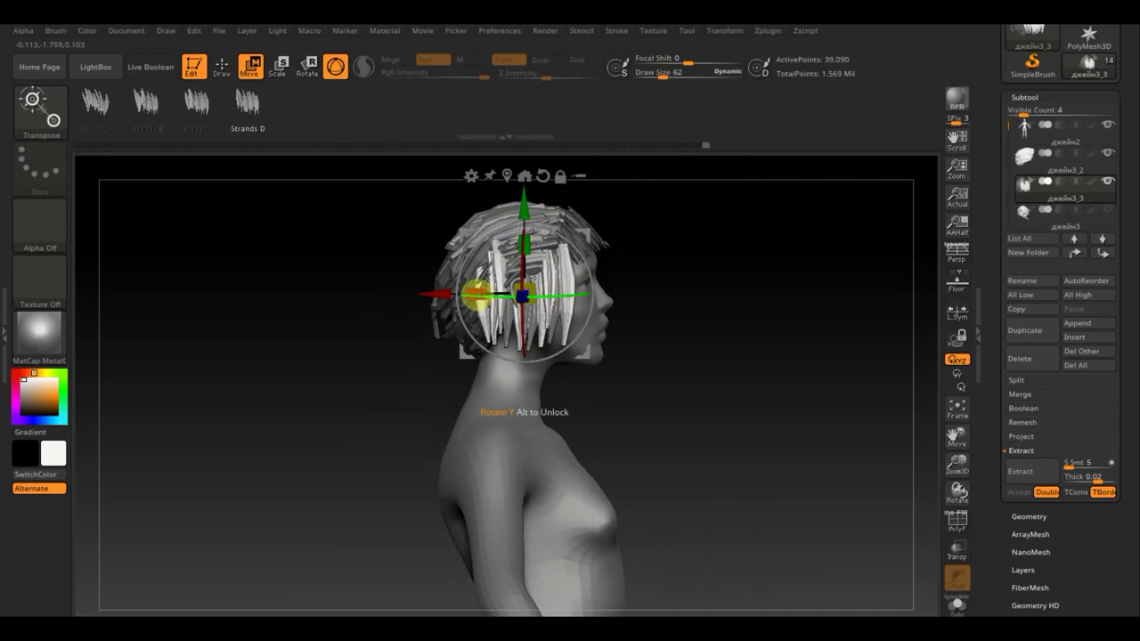
left_click_drag(477, 297, 472, 294)
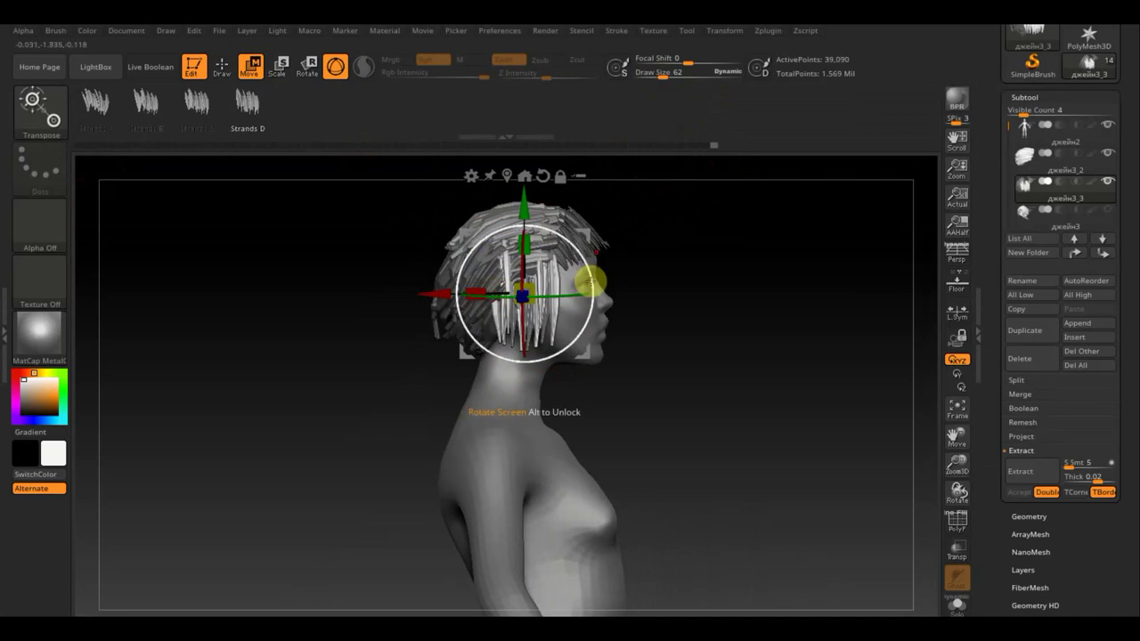
mouse_move(590, 282)
left_mouse_down()
mouse_move(587, 298)
mouse_move(598, 271)
left_mouse_up()
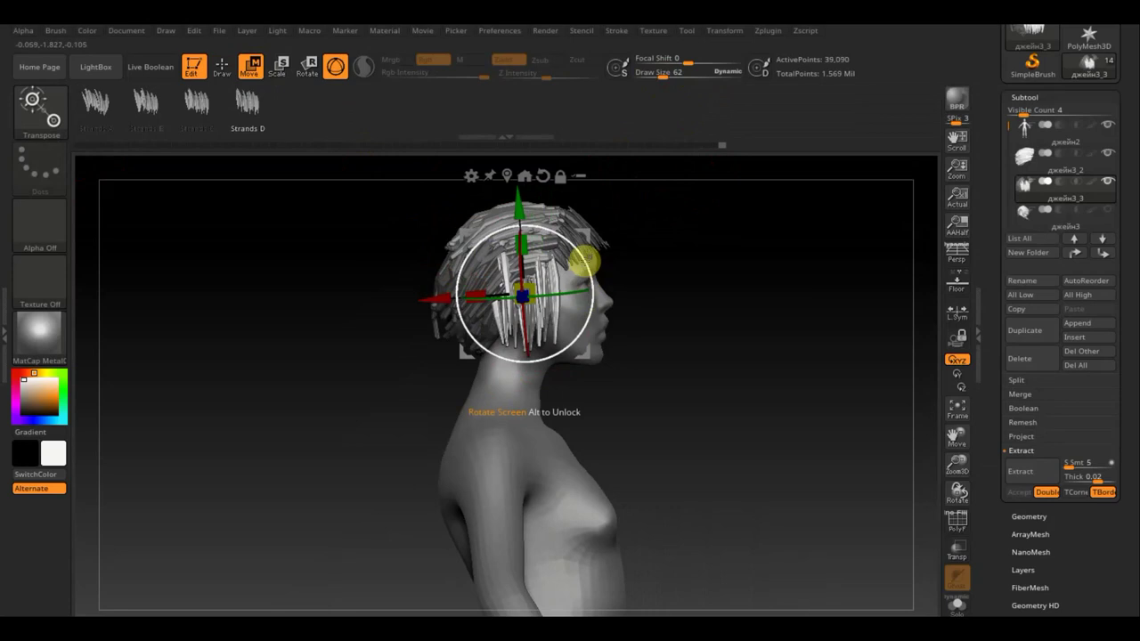
mouse_move(585, 231)
left_mouse_down()
mouse_move(532, 255)
mouse_move(564, 262)
mouse_move(585, 237)
mouse_move(542, 247)
left_mouse_up()
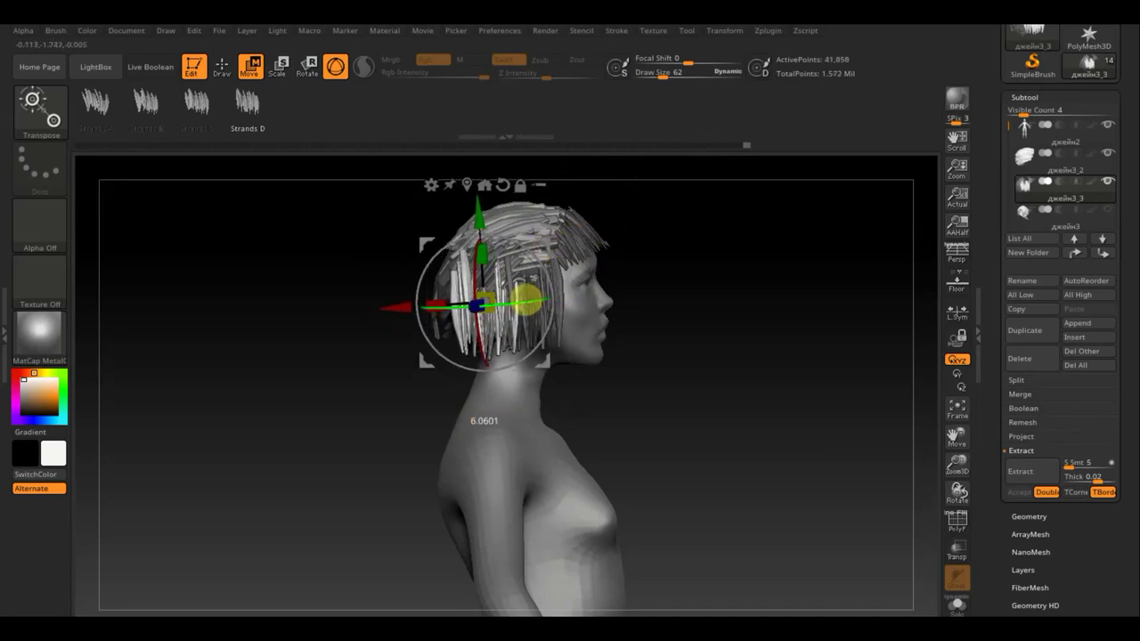
Step: Move the strands left and up behind the head, checking from the back and side
left_click_drag(656, 286, 725, 280)
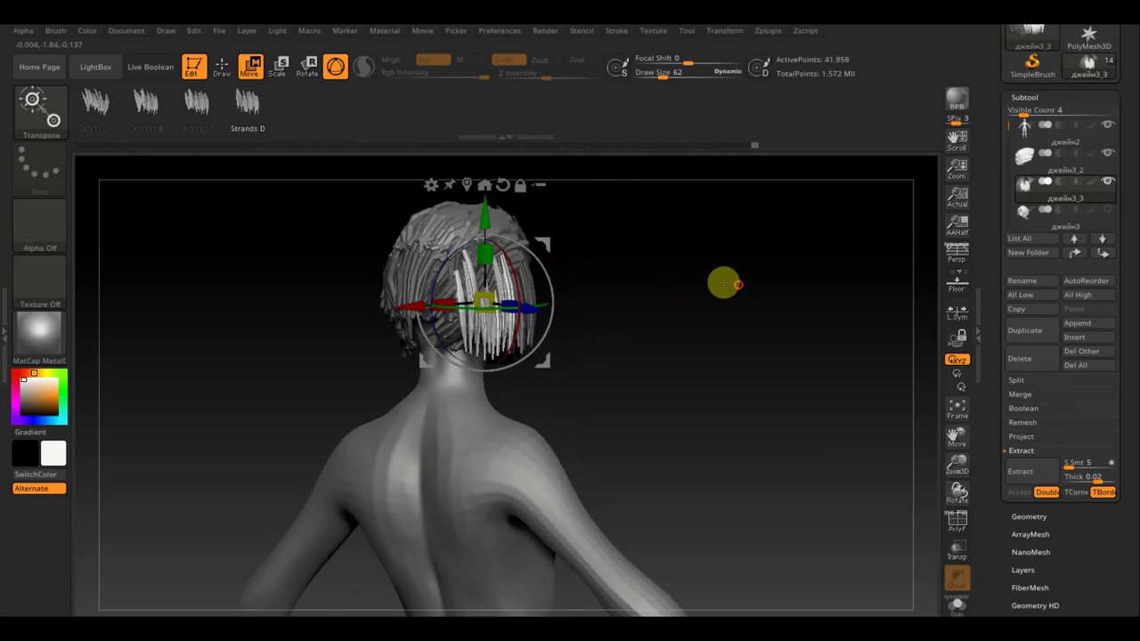
left_click_drag(542, 242, 504, 247)
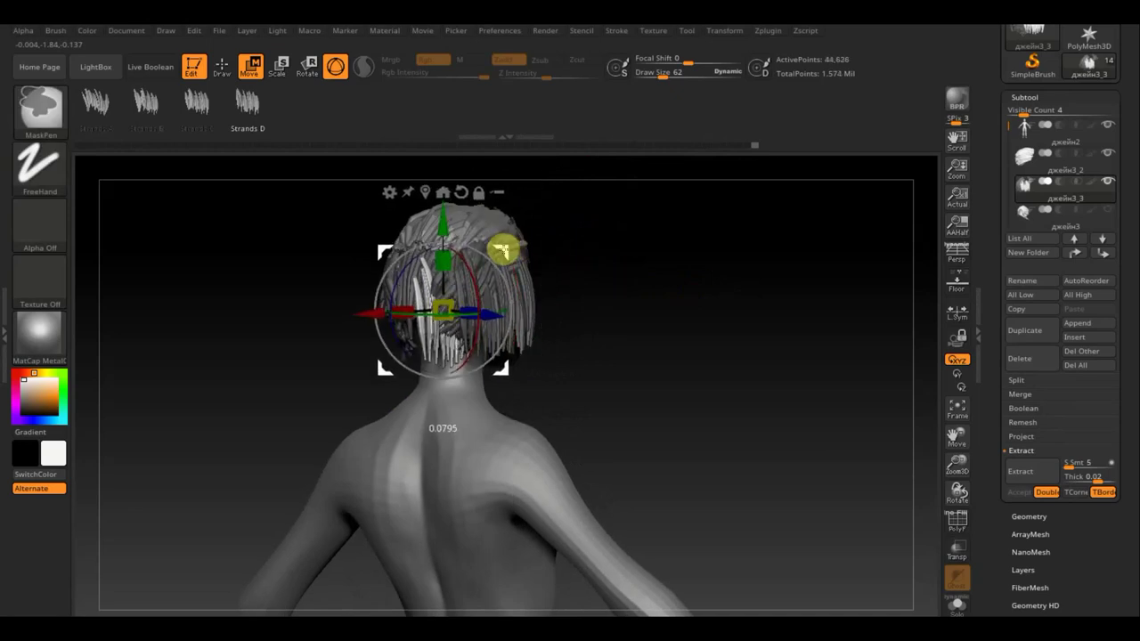
mouse_move(591, 283)
left_mouse_down()
mouse_move(644, 403)
mouse_move(615, 375)
left_mouse_up()
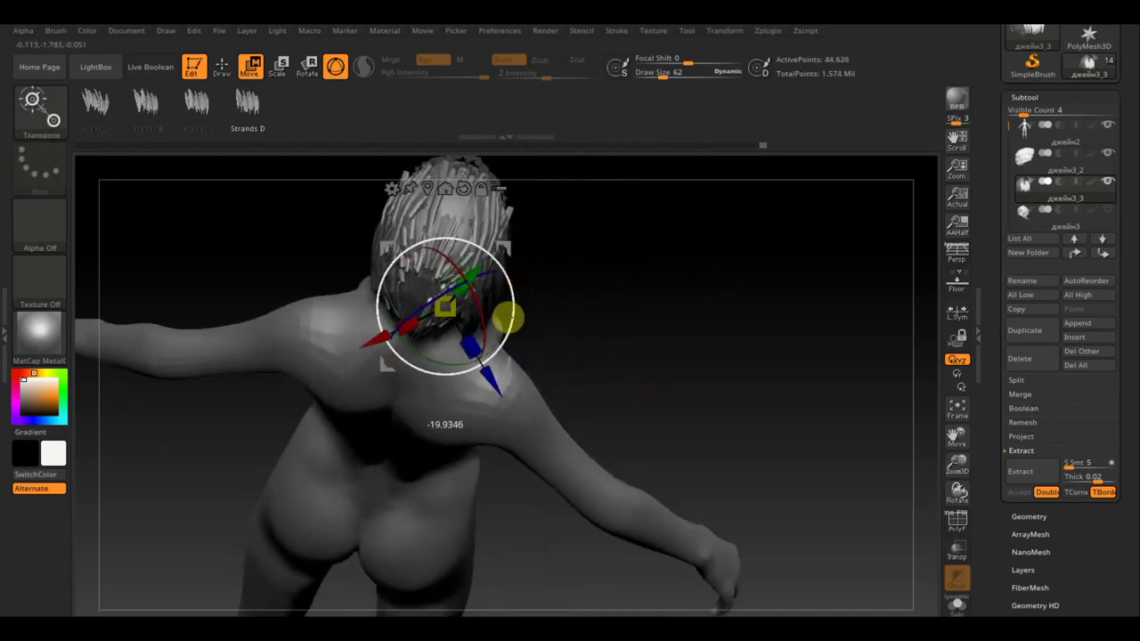
mouse_move(614, 303)
left_mouse_down()
mouse_move(543, 222)
mouse_move(546, 205)
mouse_move(542, 229)
mouse_move(736, 242)
mouse_move(730, 295)
mouse_move(522, 281)
mouse_move(730, 318)
left_mouse_up()
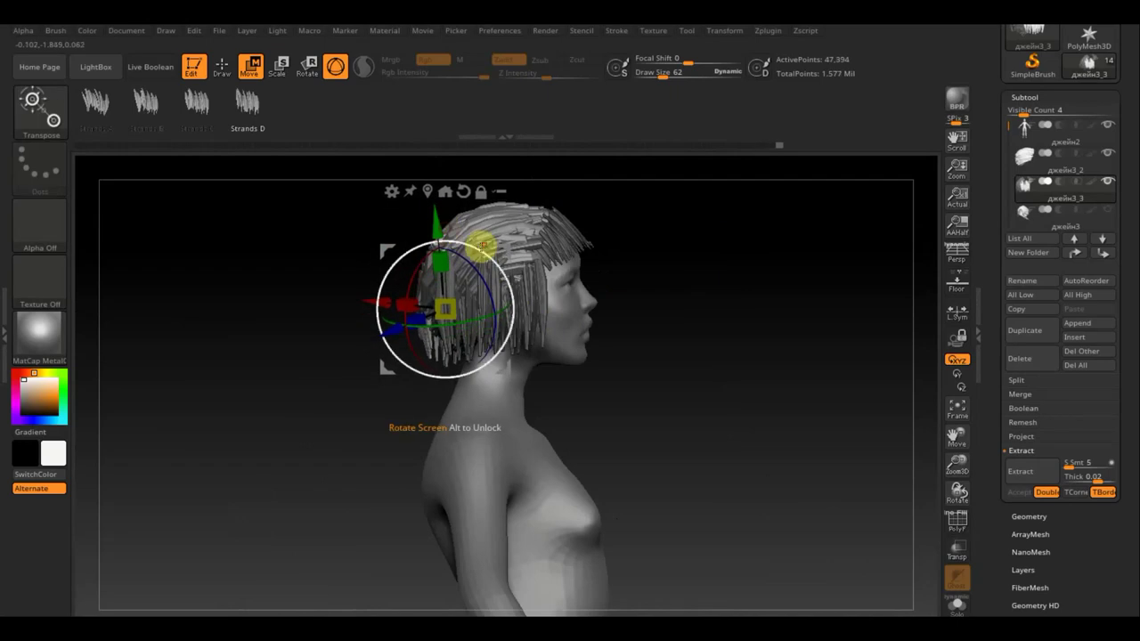
Step: Nudge the strand clump right and onto the centre of the head, checking from behind and side
mouse_move(504, 247)
left_mouse_down()
mouse_move(522, 237)
mouse_move(514, 241)
left_mouse_up()
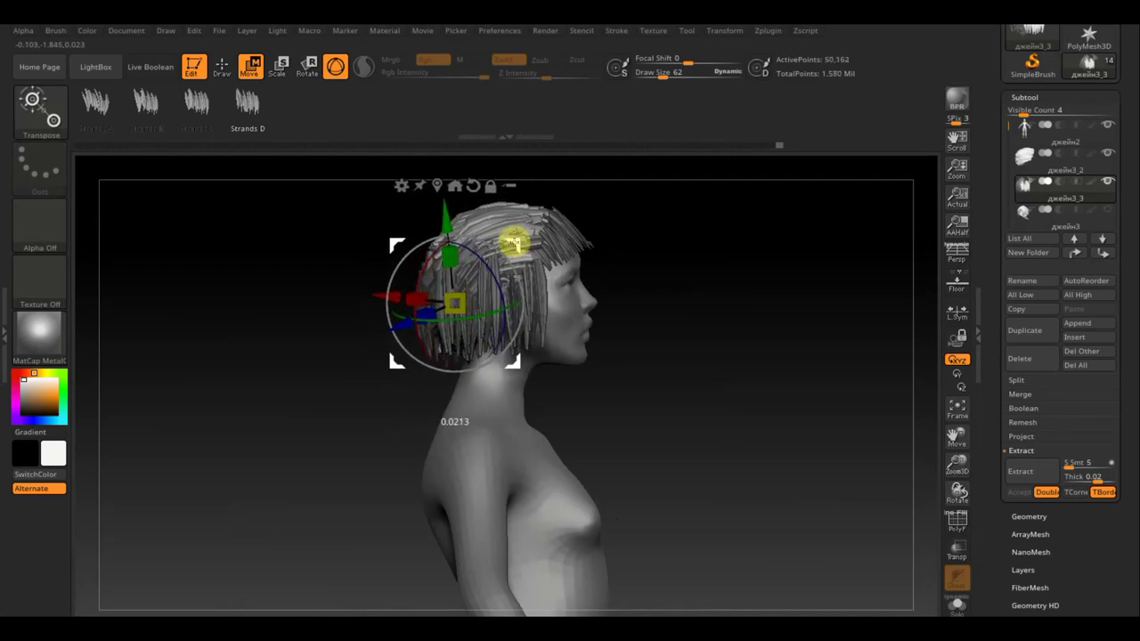
left_click_drag(368, 244, 428, 247)
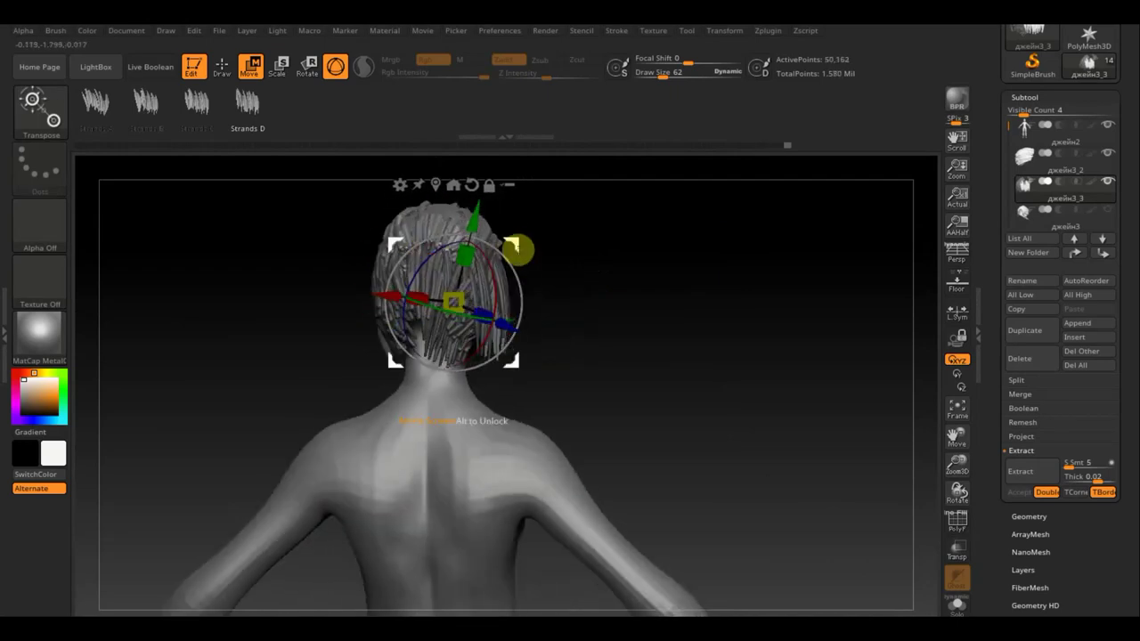
left_click_drag(514, 248, 541, 252)
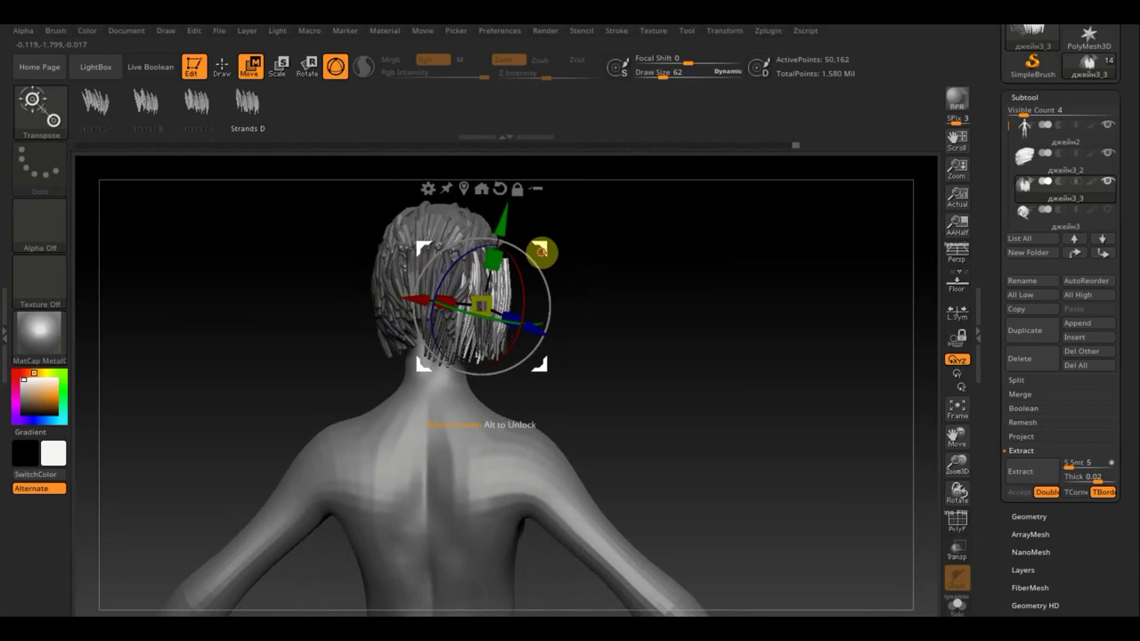
mouse_move(649, 287)
left_mouse_down()
mouse_move(585, 273)
mouse_move(535, 278)
mouse_move(527, 258)
left_mouse_up()
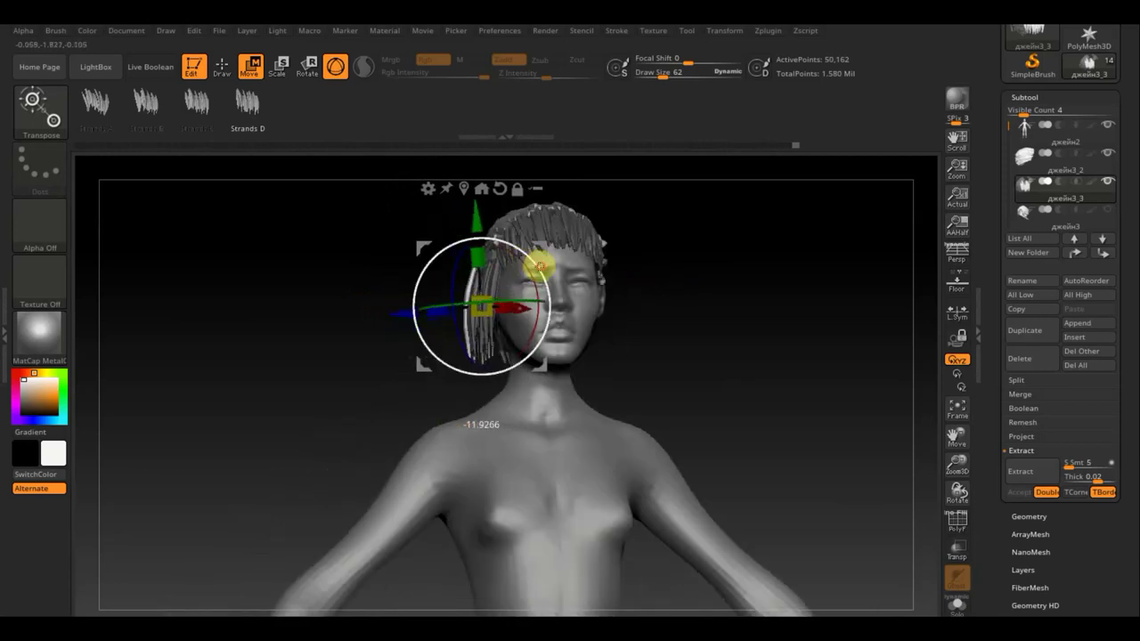
mouse_move(692, 288)
left_mouse_down()
mouse_move(705, 303)
mouse_move(772, 267)
mouse_move(794, 270)
left_mouse_up()
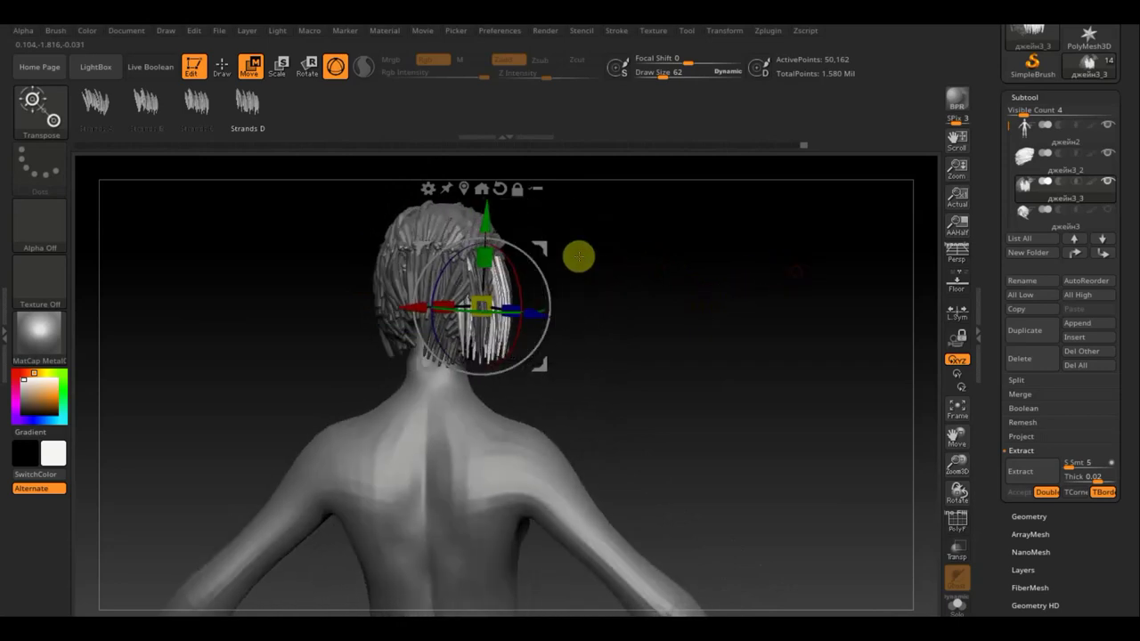
left_click_drag(540, 246, 491, 252, "ctrl")
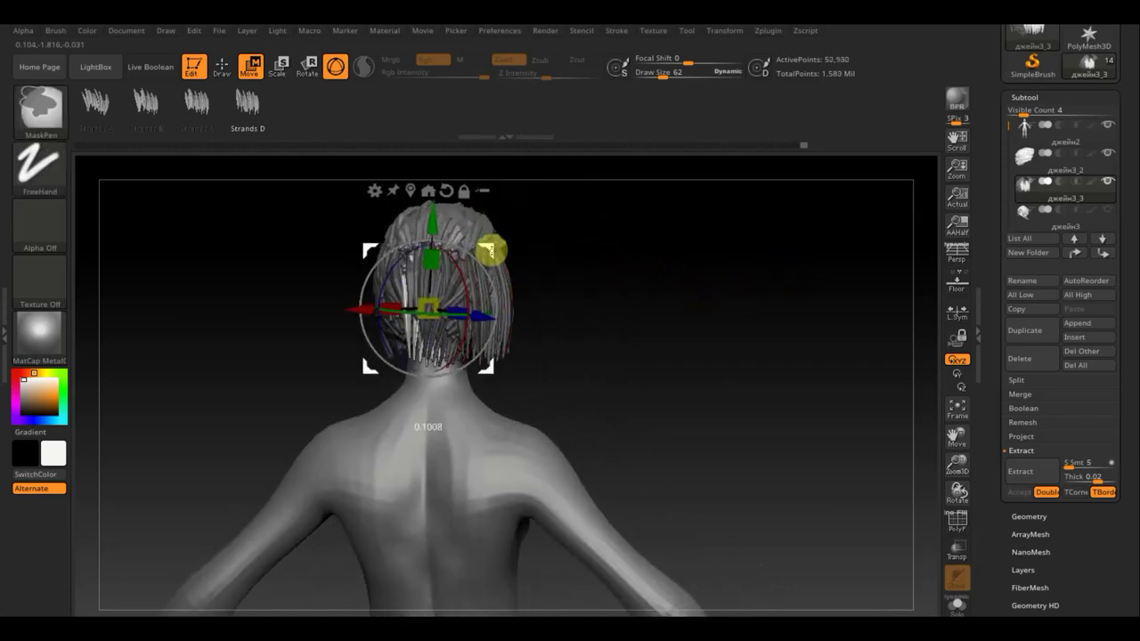
left_click_drag(611, 276, 596, 262)
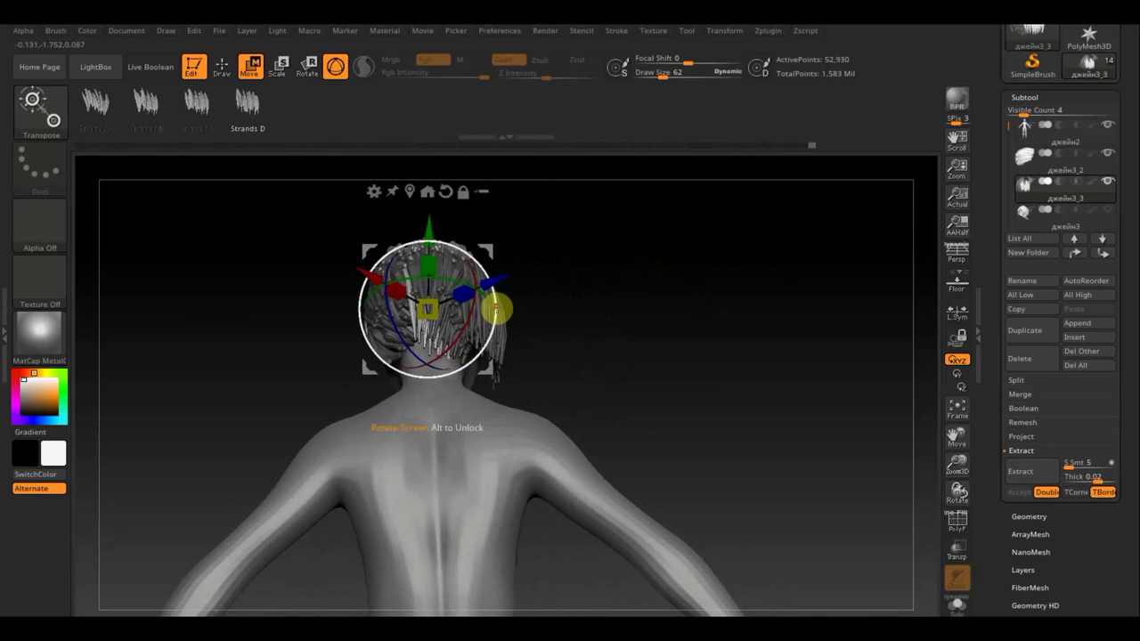
Step: Rotate the clump around its vertical axis and reposition it on the head beside the face
mouse_move(496, 309)
left_mouse_down()
mouse_move(491, 275)
mouse_move(437, 279)
mouse_move(383, 320)
left_mouse_up()
mouse_move(448, 267)
left_mouse_down()
mouse_move(428, 308)
mouse_move(377, 267)
mouse_move(372, 331)
left_mouse_up()
mouse_move(672, 312)
left_mouse_down()
mouse_move(632, 362)
mouse_move(600, 374)
mouse_move(687, 347)
mouse_move(690, 304)
mouse_move(710, 348)
mouse_move(650, 341)
left_mouse_up()
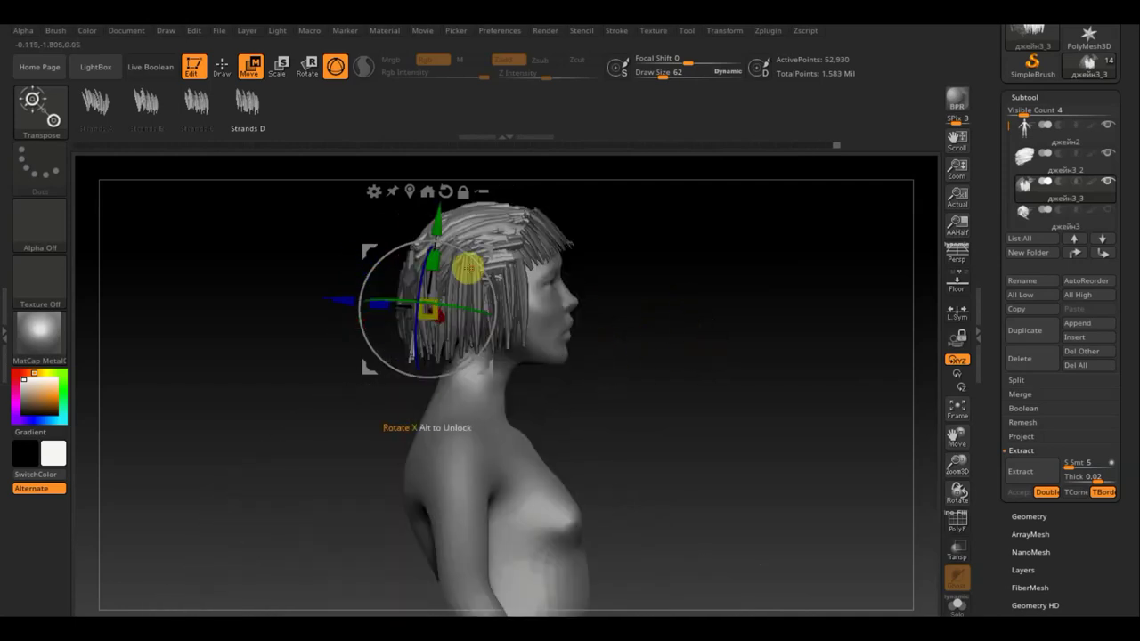
mouse_move(479, 252)
left_mouse_down()
mouse_move(669, 232)
mouse_move(629, 272)
mouse_move(801, 318)
left_mouse_up()
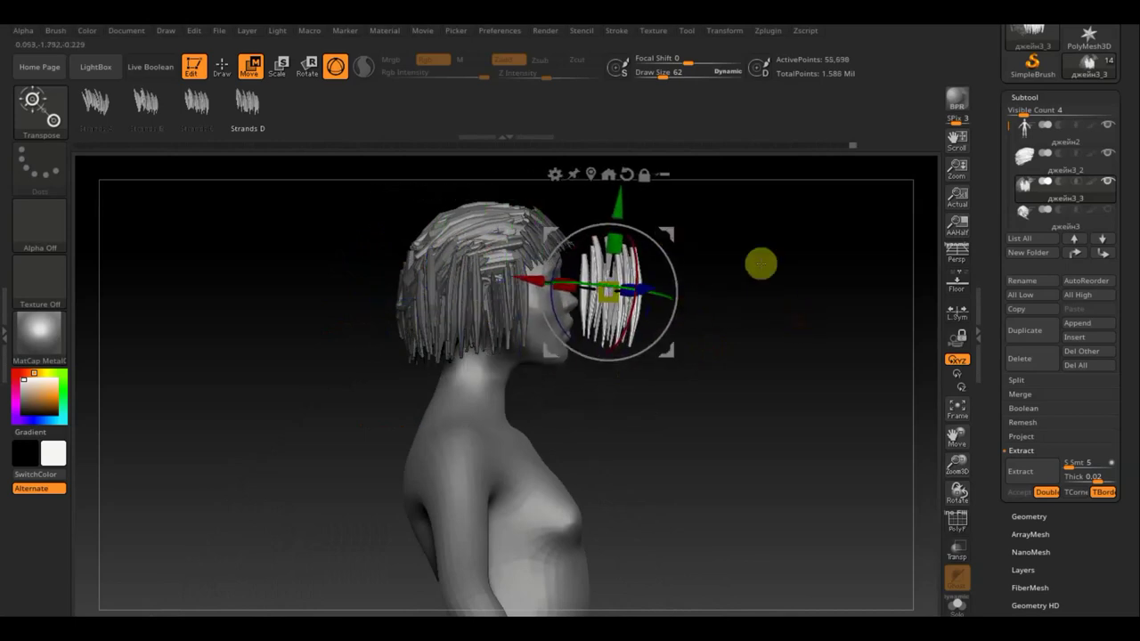
left_click_drag(668, 234, 547, 234)
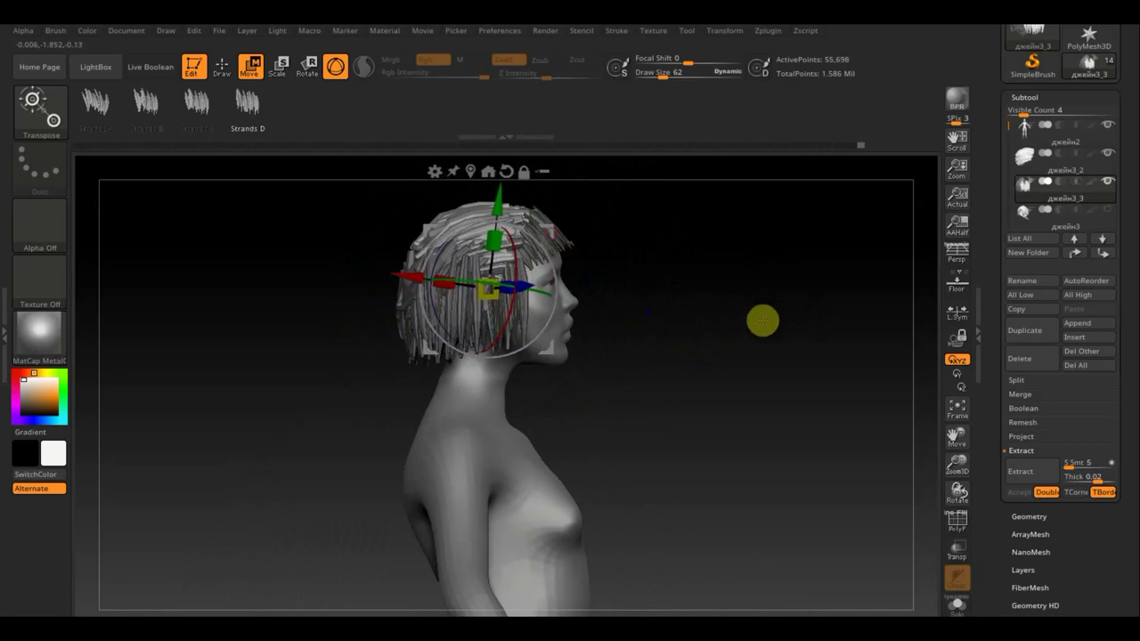
left_click_drag(755, 325, 695, 333)
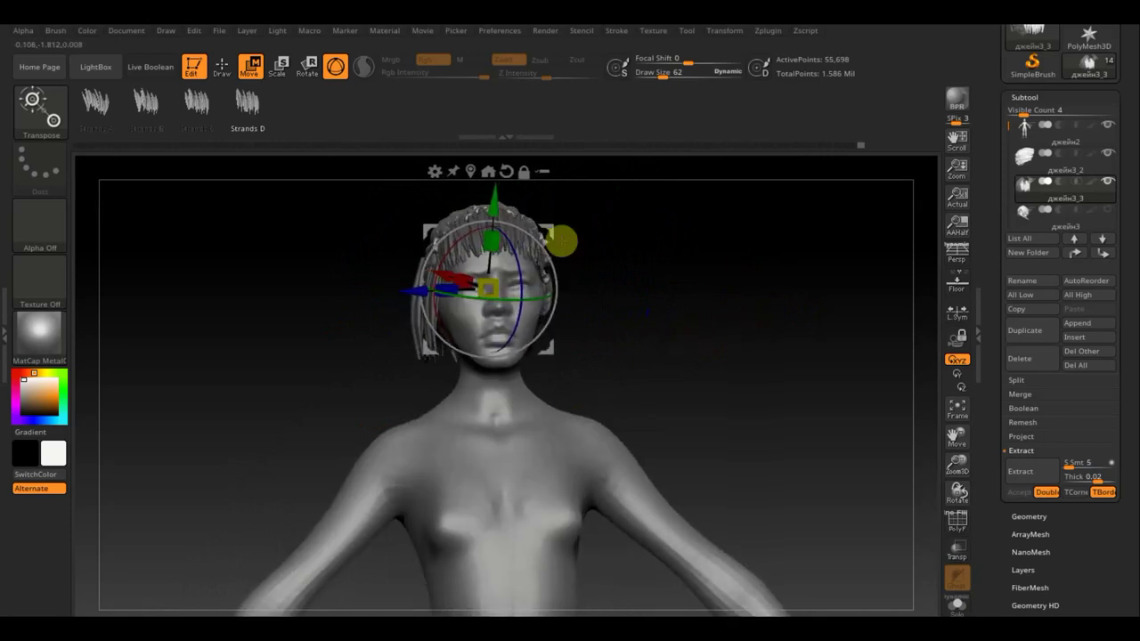
left_click_drag(562, 237, 428, 227)
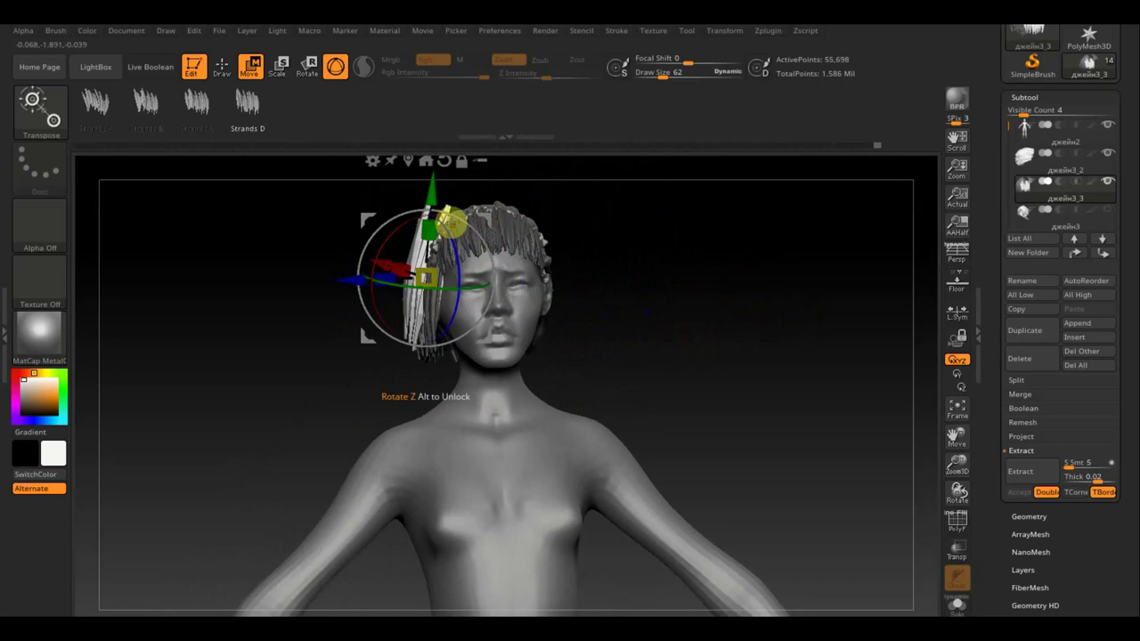
Step: Tilt the side clump about 20 degrees outward beside the face and select the Move Topological brush
mouse_move(459, 217)
left_mouse_down()
mouse_move(476, 225)
mouse_move(472, 234)
left_mouse_up()
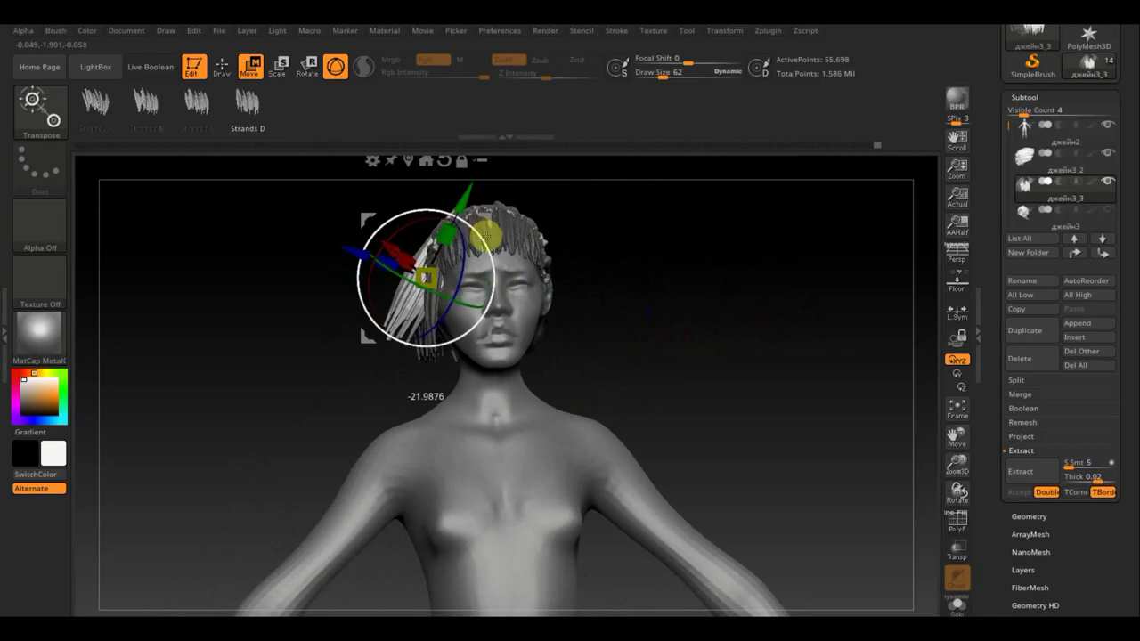
left_click(66, 110)
left_click(286, 123)
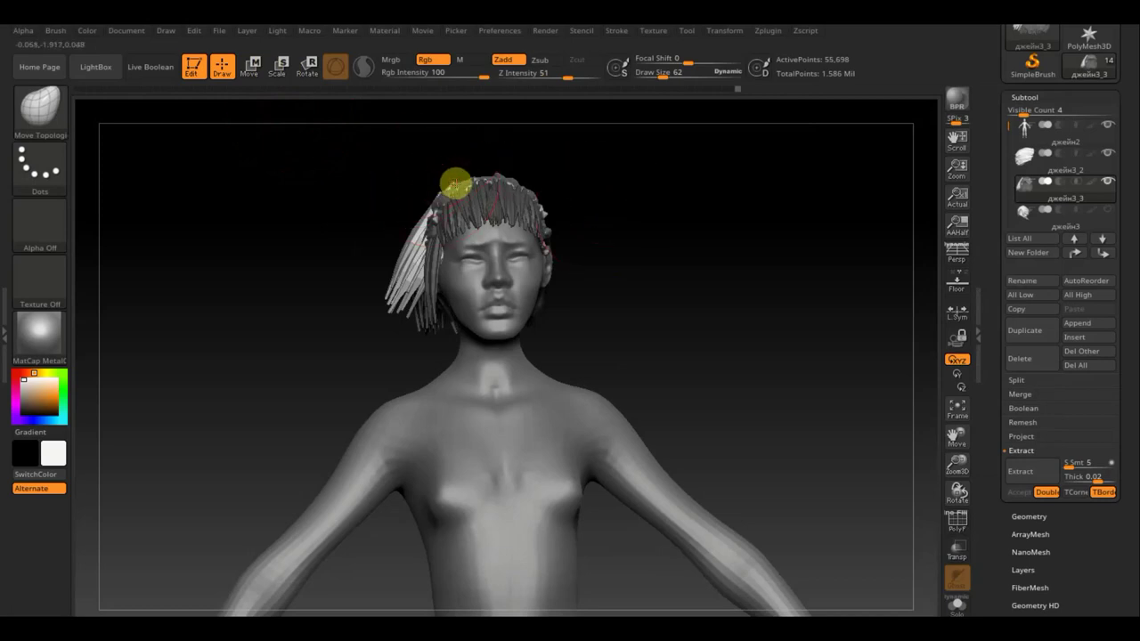
Step: Pull the left strands down toward the face and the back strands downward, then smooth them with Shift
mouse_move(458, 199)
left_mouse_down()
mouse_move(387, 280)
mouse_move(421, 306)
mouse_move(387, 297)
mouse_move(425, 308)
mouse_move(395, 285)
mouse_move(433, 306)
mouse_move(392, 304)
mouse_move(438, 323)
mouse_move(392, 302)
left_mouse_up()
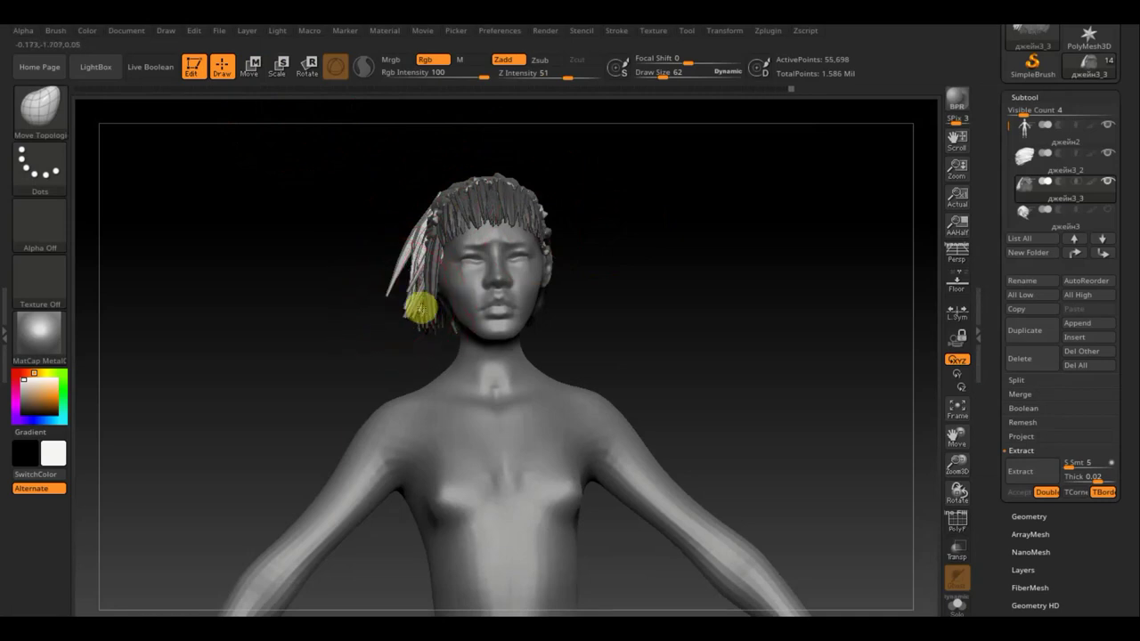
mouse_move(624, 276)
left_mouse_down()
mouse_move(722, 275)
mouse_move(774, 259)
mouse_move(438, 248)
left_mouse_up()
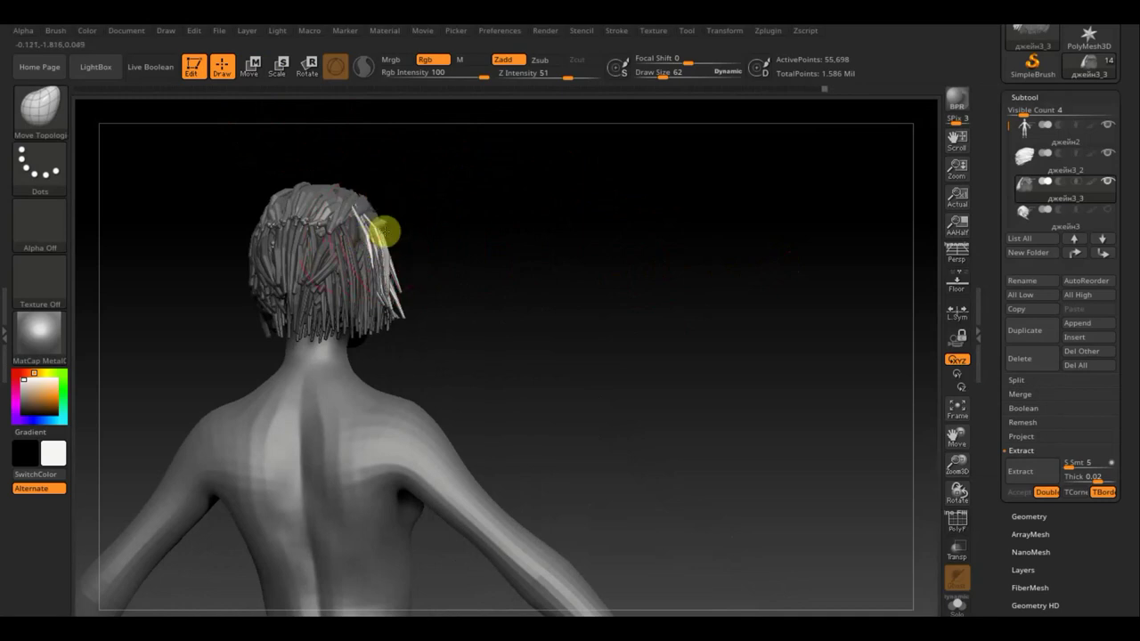
left_click_drag(375, 215, 372, 246)
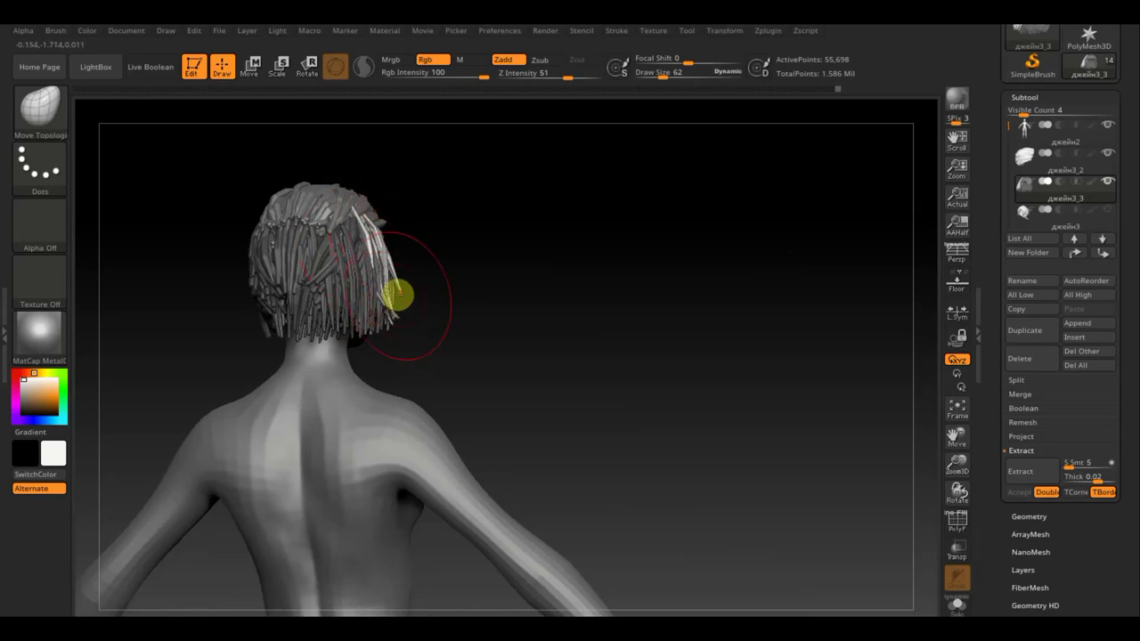
mouse_move(458, 308)
left_mouse_down()
mouse_move(364, 323)
mouse_move(375, 311)
left_mouse_up()
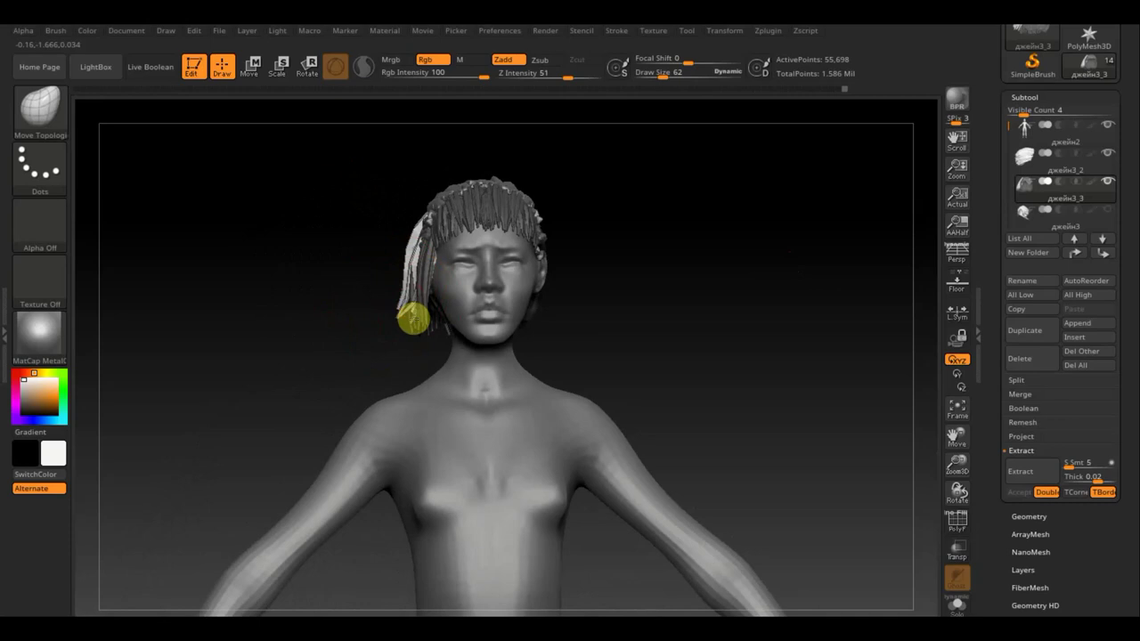
key("shift")
key("ctrl+s")
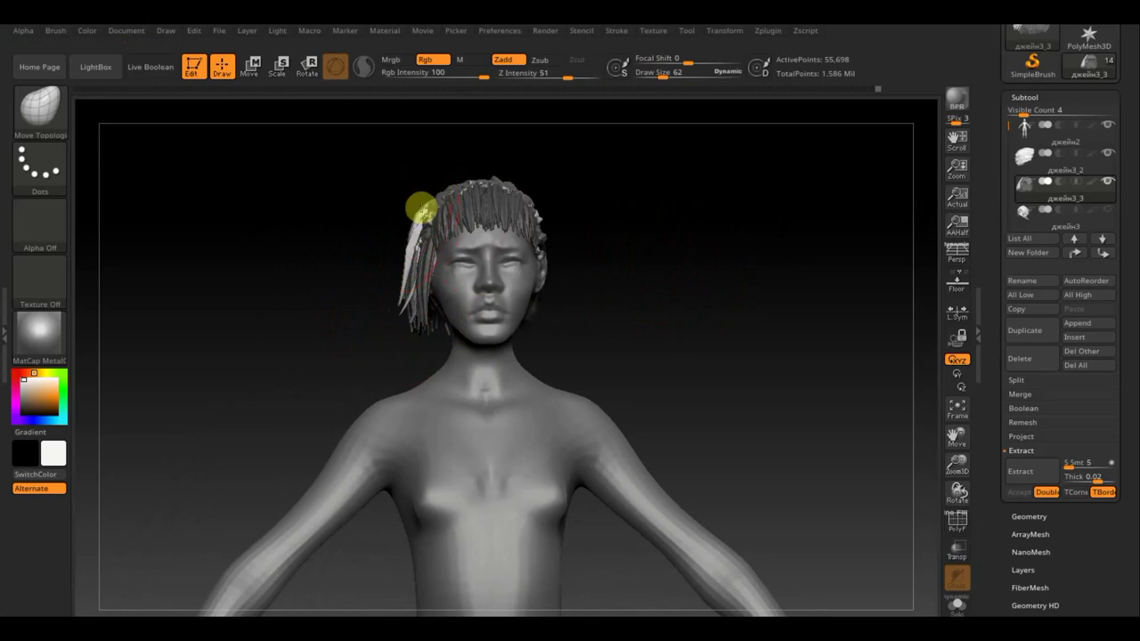
left_click_drag(666, 277, 674, 311)
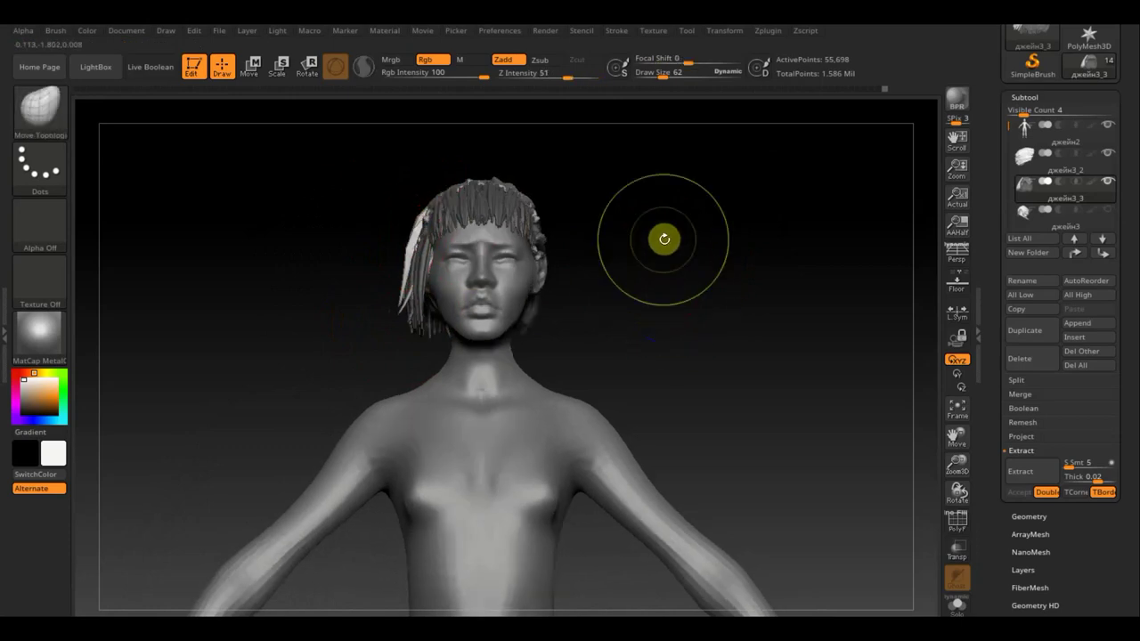
Step: Dismiss the popup, shrink the brush, and flatten the fringe strands along the forehead hairline, undoing the last stroke
mouse_move(700, 323)
left_mouse_down()
mouse_move(613, 344)
mouse_move(473, 338)
mouse_move(372, 351)
mouse_move(400, 356)
left_mouse_up()
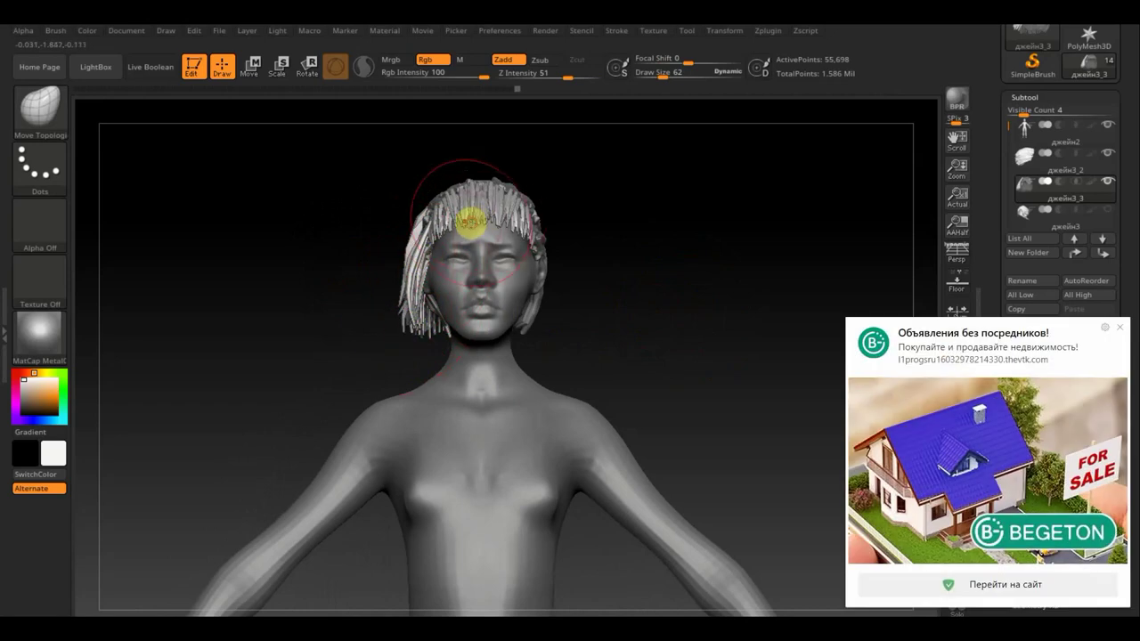
left_click(1120, 328)
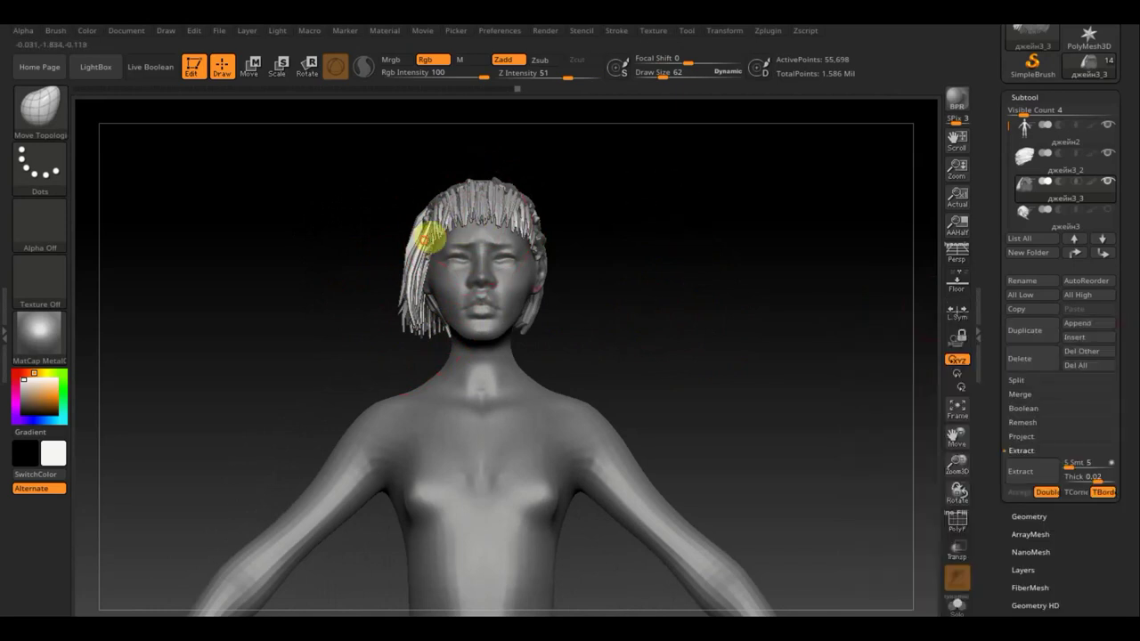
left_click_drag(429, 236, 484, 216)
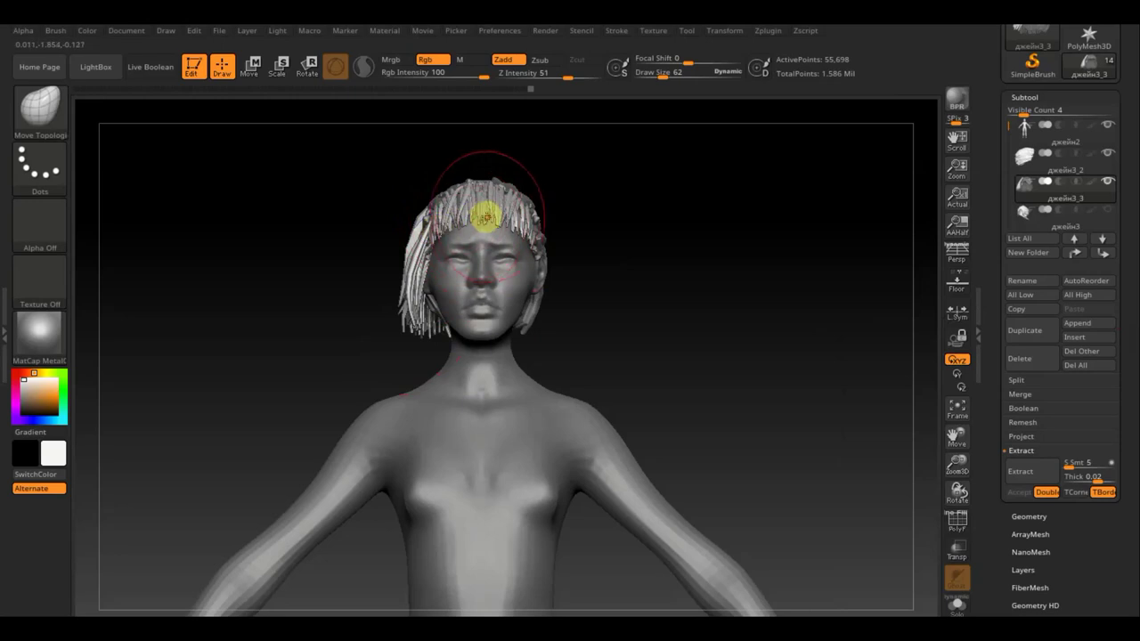
left_click_drag(659, 76, 651, 78)
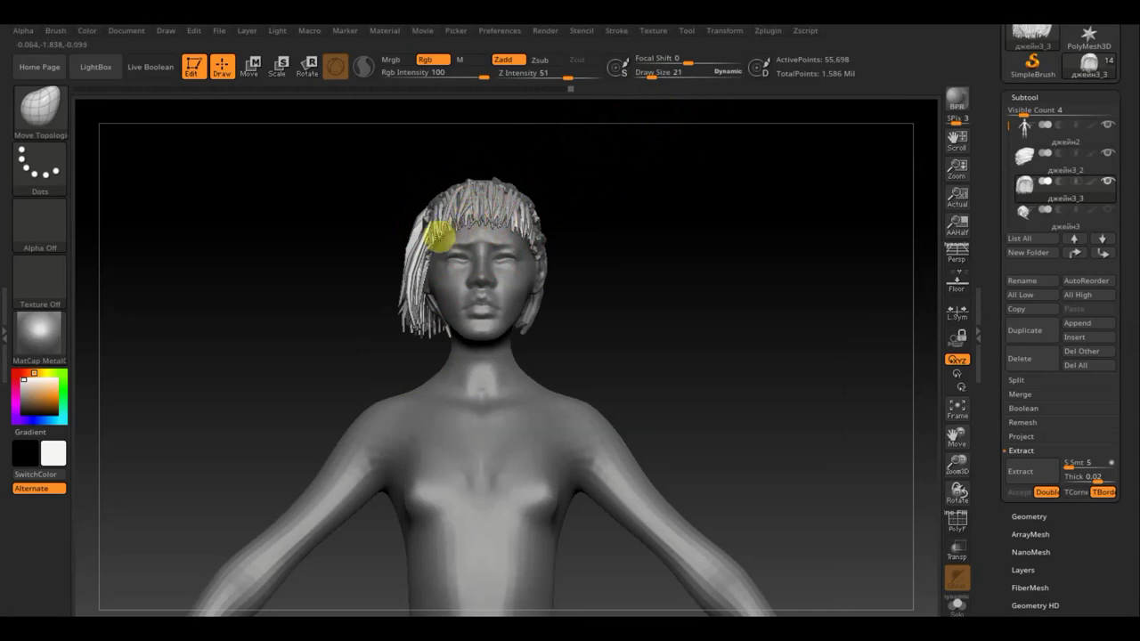
left_click_drag(439, 236, 442, 219)
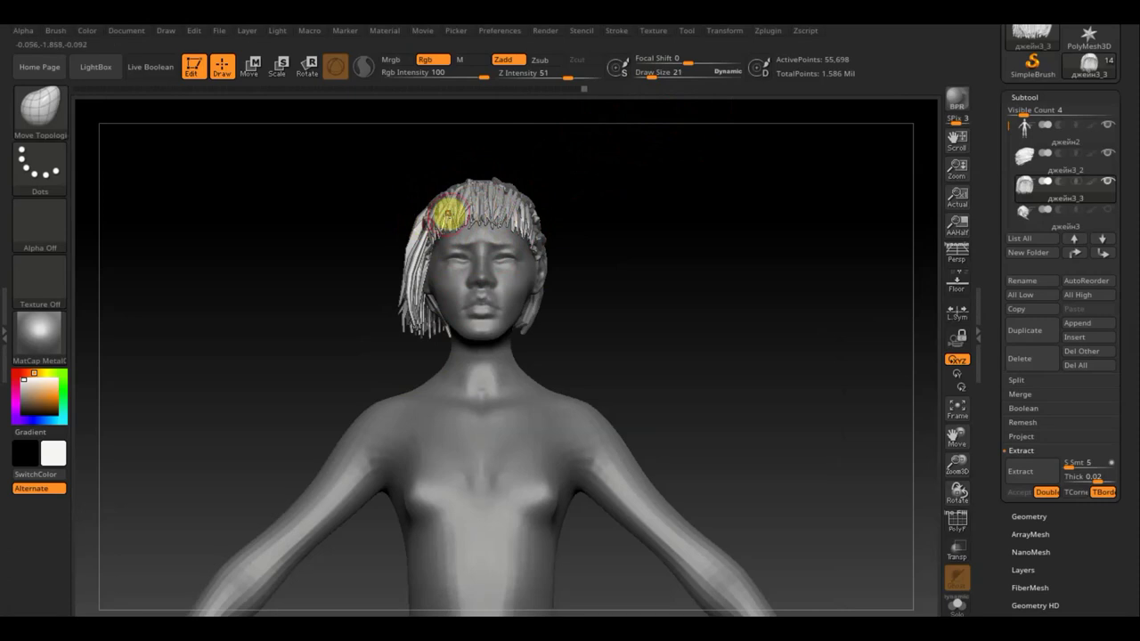
mouse_move(450, 218)
left_mouse_down()
mouse_move(500, 223)
mouse_move(547, 247)
mouse_move(516, 236)
left_mouse_up()
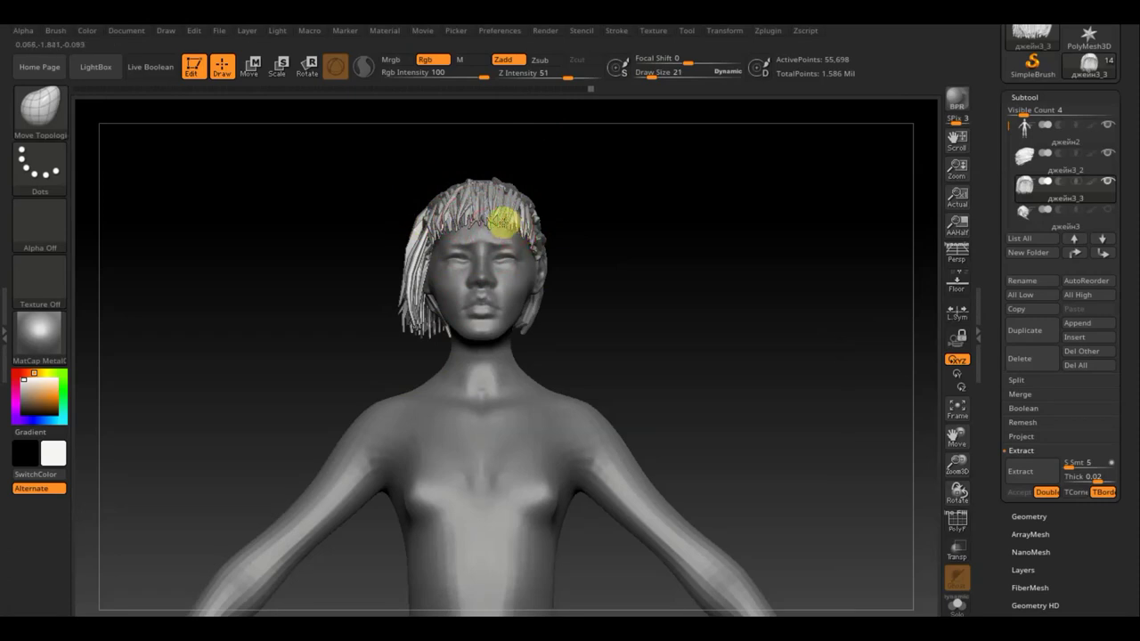
key("ctrl+z")
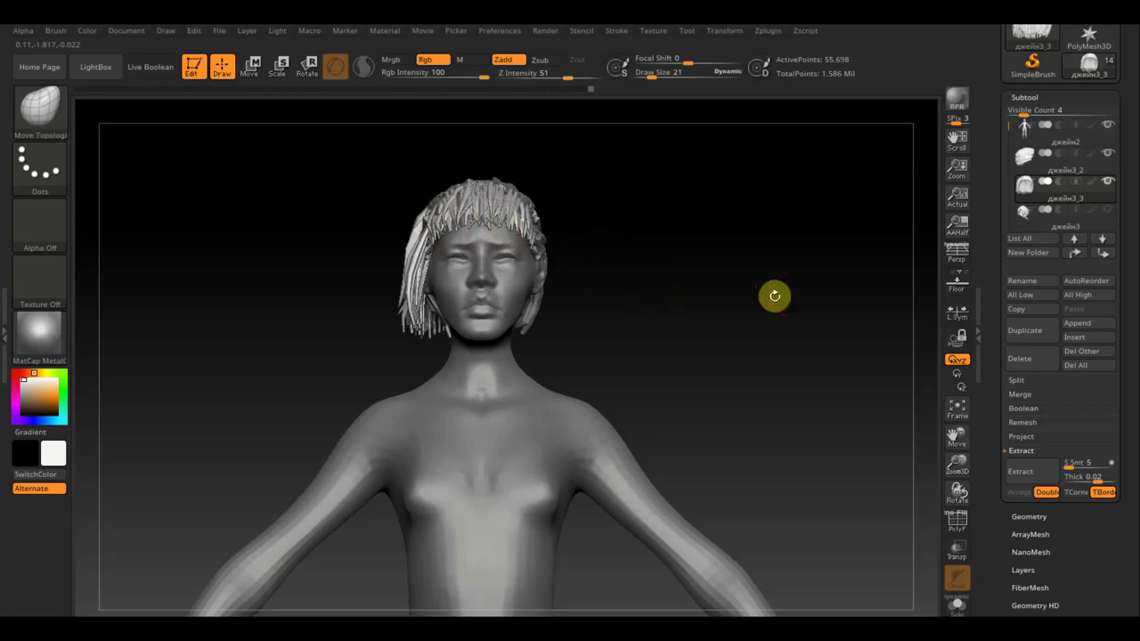
Step: Show the джейн3 hood subtool, then make the джейн3_3 hair subtool active again
key("shift")
left_click(1111, 216)
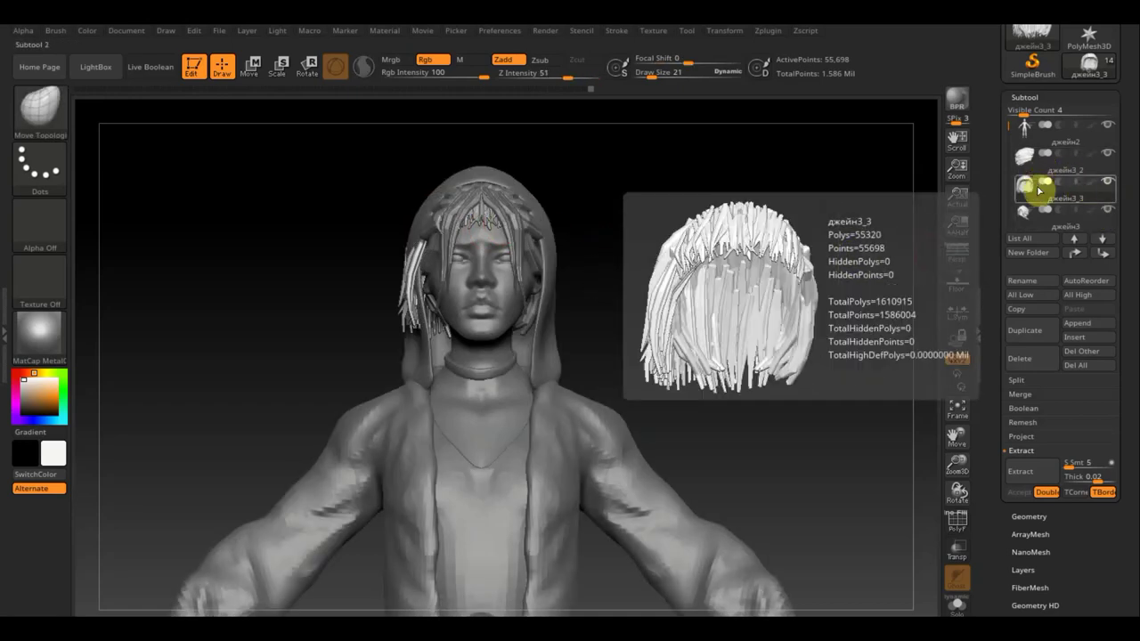
left_click(1105, 215)
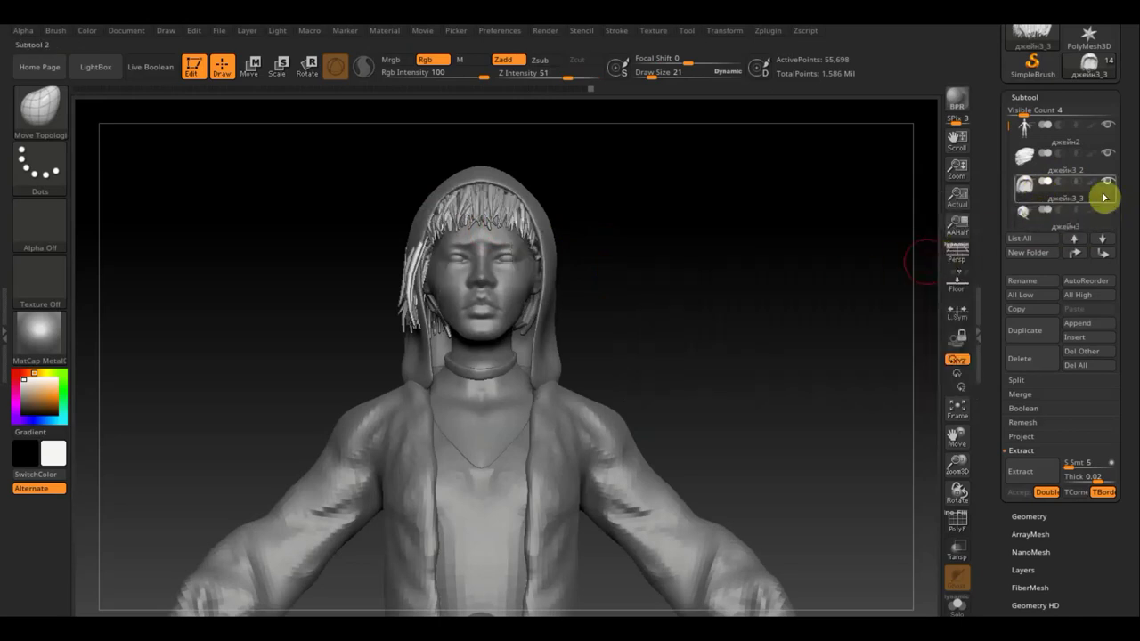
mouse_move(1025, 185)
left_click(1090, 193)
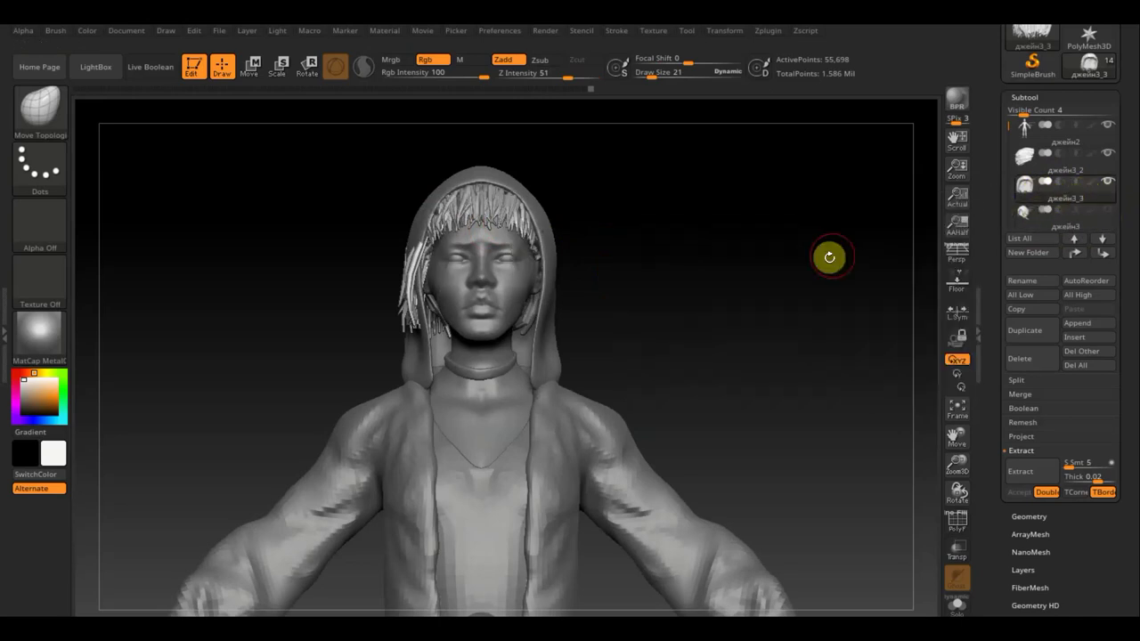
mouse_move(827, 254)
left_mouse_down()
mouse_move(784, 285)
mouse_move(828, 285)
mouse_move(774, 285)
mouse_move(776, 303)
left_mouse_up()
Step: Select the Extract3 subtool from the subtool thumbnail popup
key("n")
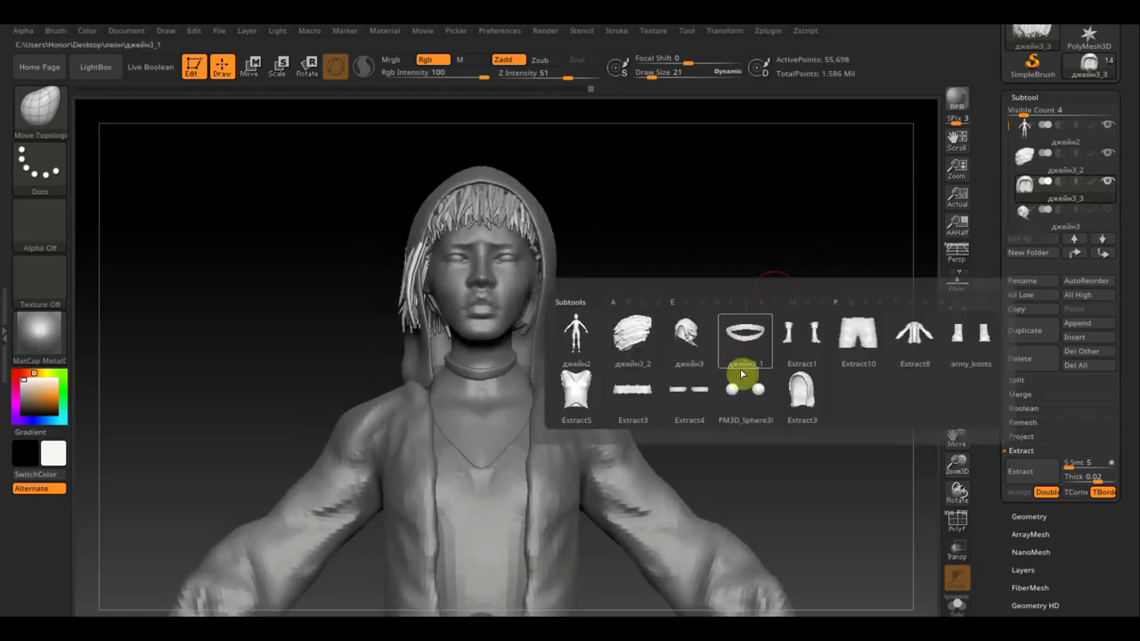
left_click(810, 398)
mouse_move(695, 346)
left_mouse_down()
mouse_move(775, 348)
mouse_move(758, 315)
left_mouse_up()
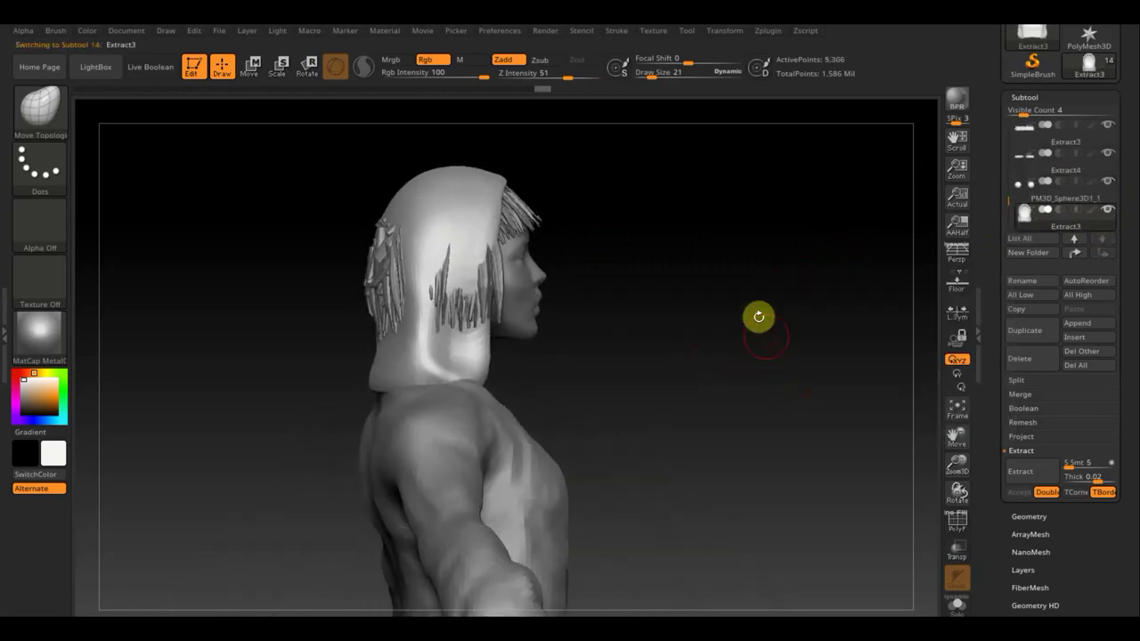
Step: Raise Draw Size from 21 to 129 and duplicate Extract3 into Extract4_1
left_click_drag(666, 77, 672, 79)
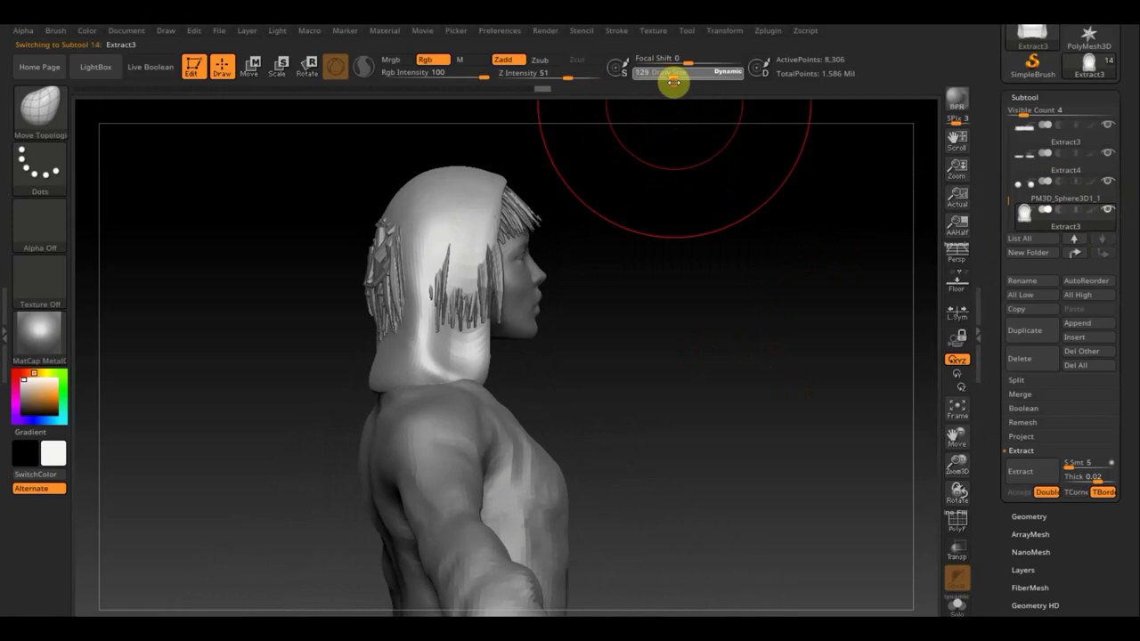
mouse_move(614, 275)
left_mouse_down()
mouse_move(618, 295)
mouse_move(659, 303)
left_mouse_up()
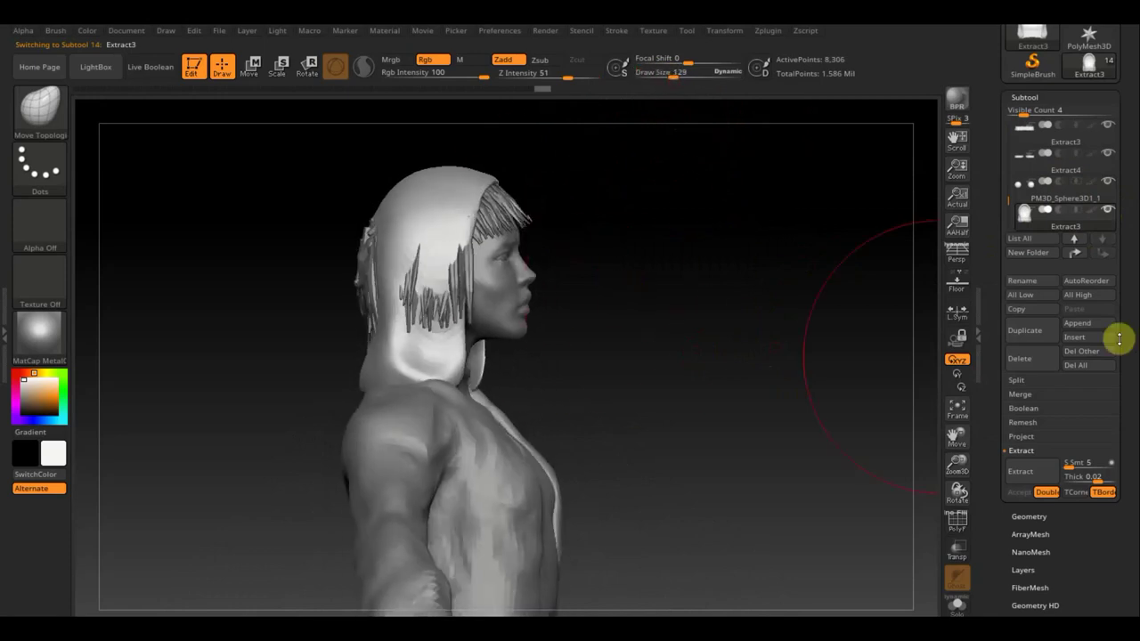
left_click(1037, 333)
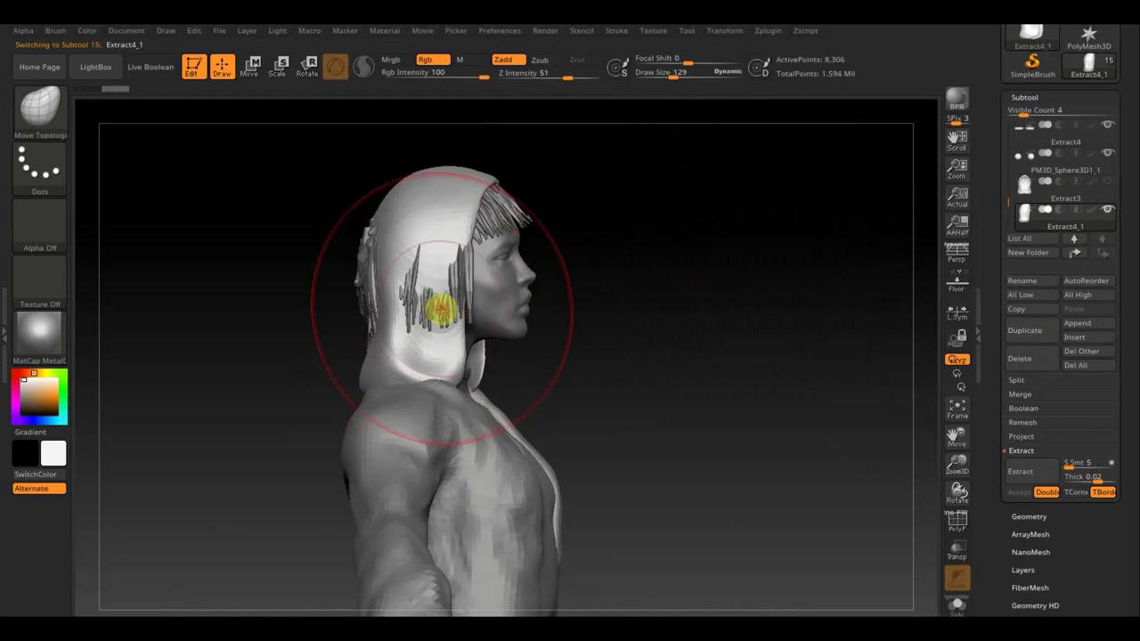
Step: With Move Topological, push the side and top-left strands under the hood and pull the face-side strands inward
left_click_drag(558, 351, 484, 306)
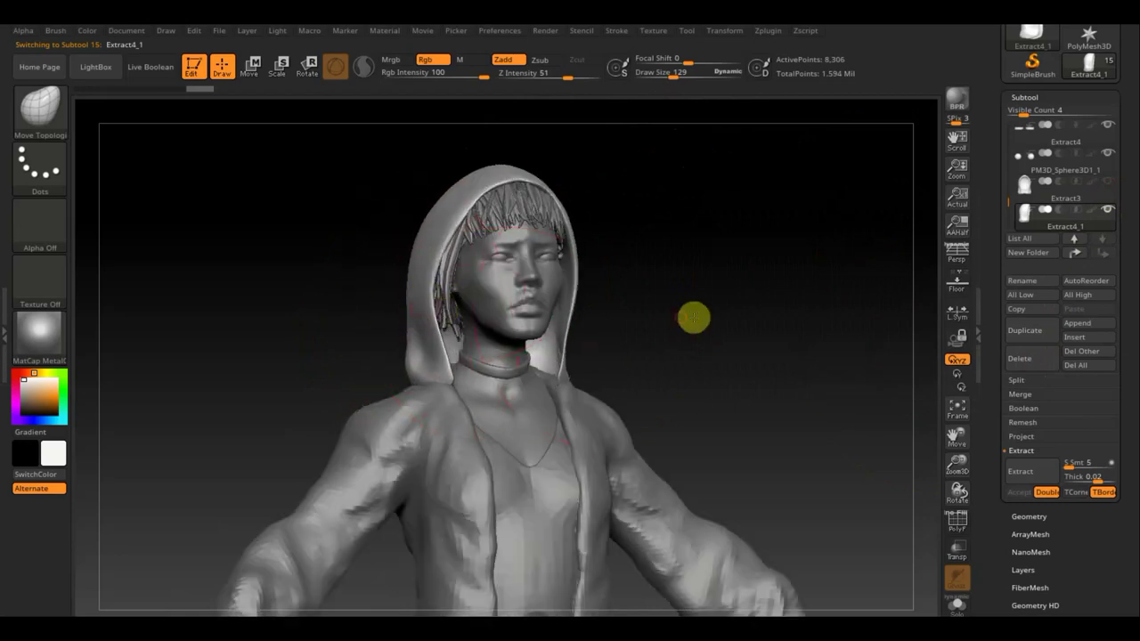
left_click_drag(692, 318, 481, 291)
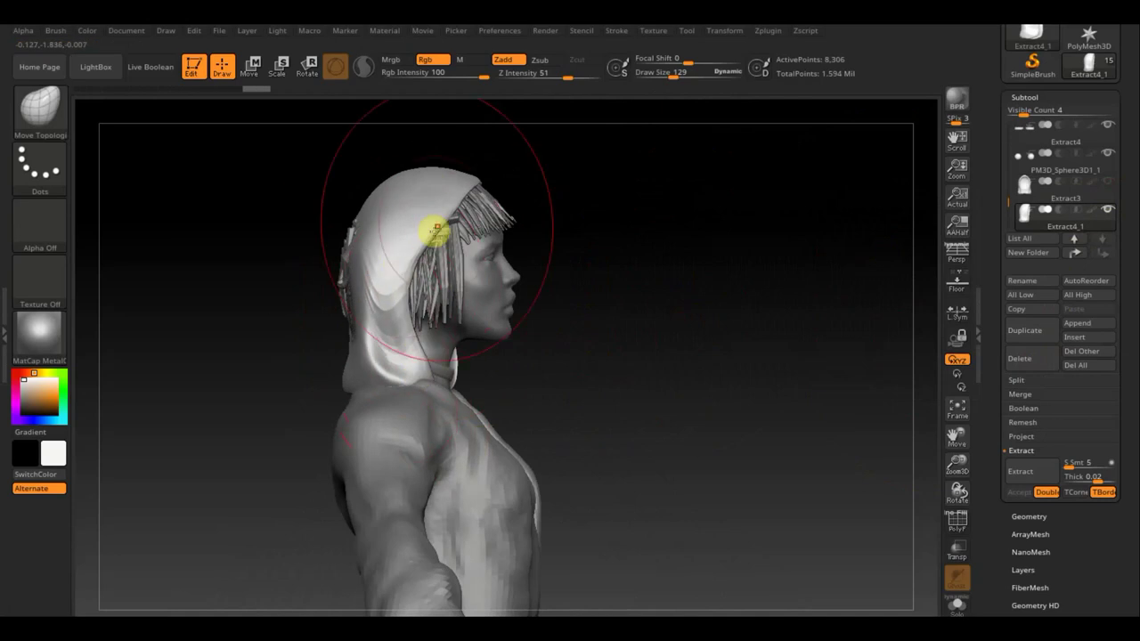
left_click_drag(409, 244, 396, 243)
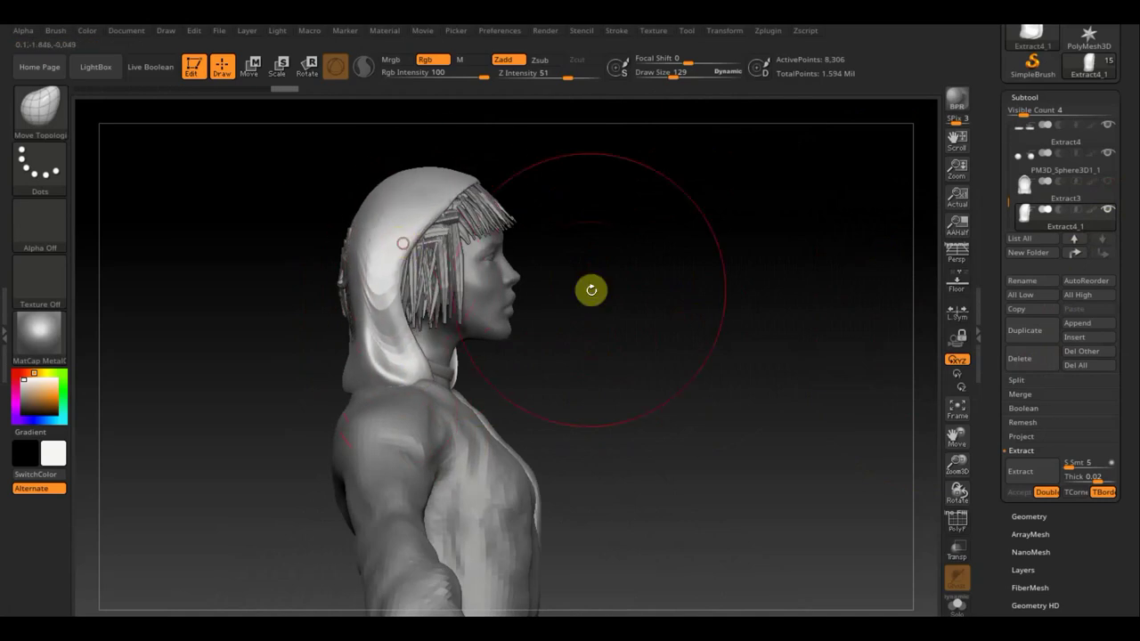
mouse_move(590, 290)
left_mouse_down()
mouse_move(532, 311)
mouse_move(415, 274)
mouse_move(395, 285)
left_mouse_up()
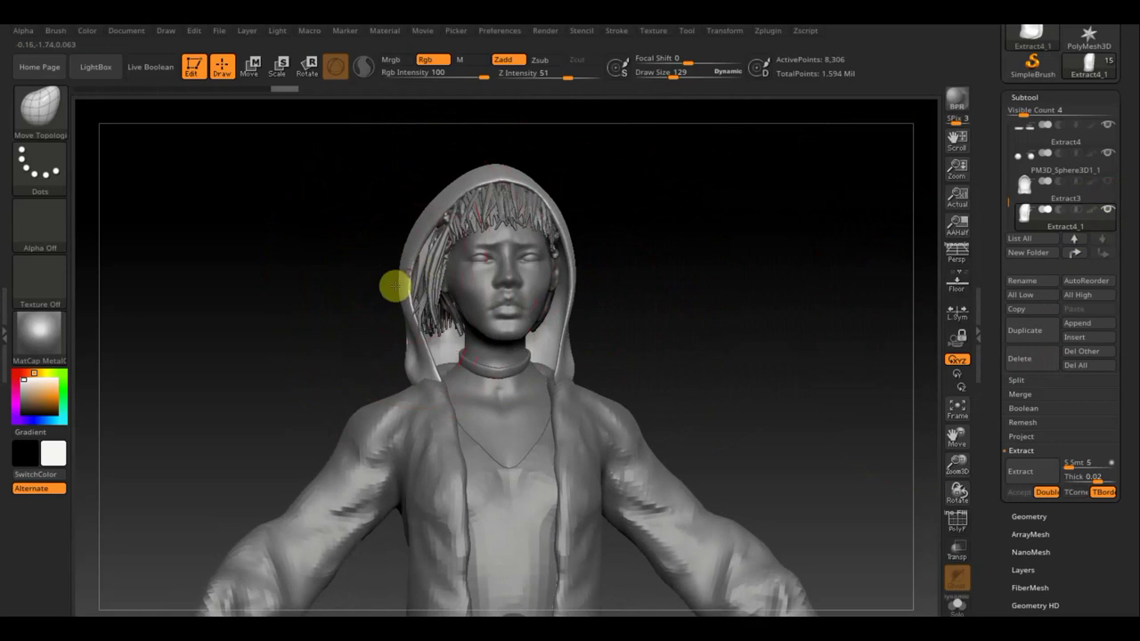
left_click_drag(426, 215, 433, 221)
mouse_move(618, 297)
left_mouse_down()
mouse_move(506, 300)
mouse_move(526, 303)
left_mouse_up()
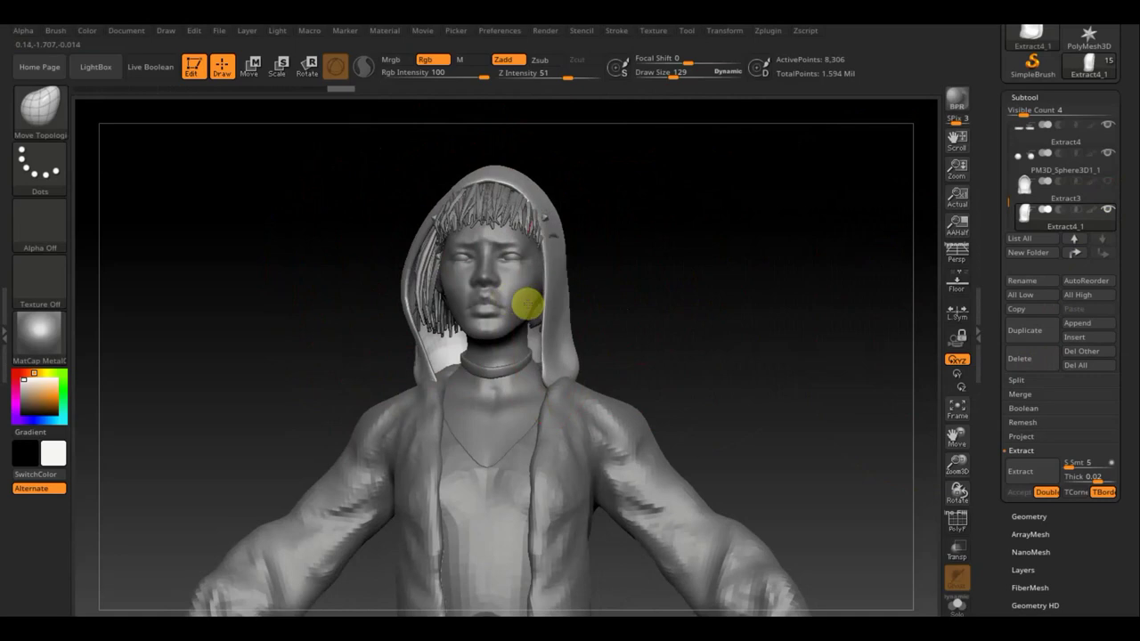
Step: Tuck the strands along the hood edge beside the face, then lower Draw Size to 51
mouse_move(687, 308)
left_mouse_down()
mouse_move(580, 301)
mouse_move(489, 321)
left_mouse_up()
mouse_move(624, 297)
left_mouse_down()
mouse_move(697, 291)
mouse_move(555, 262)
mouse_move(580, 279)
left_mouse_up()
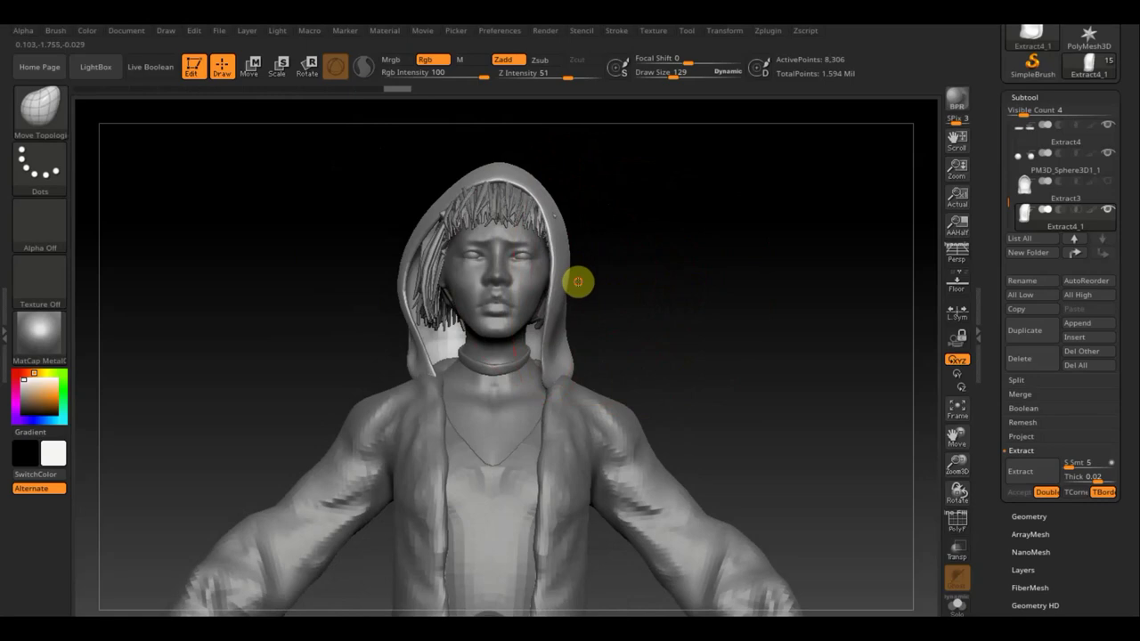
mouse_move(700, 301)
left_mouse_down()
mouse_move(723, 331)
mouse_move(757, 328)
mouse_move(714, 298)
left_mouse_up()
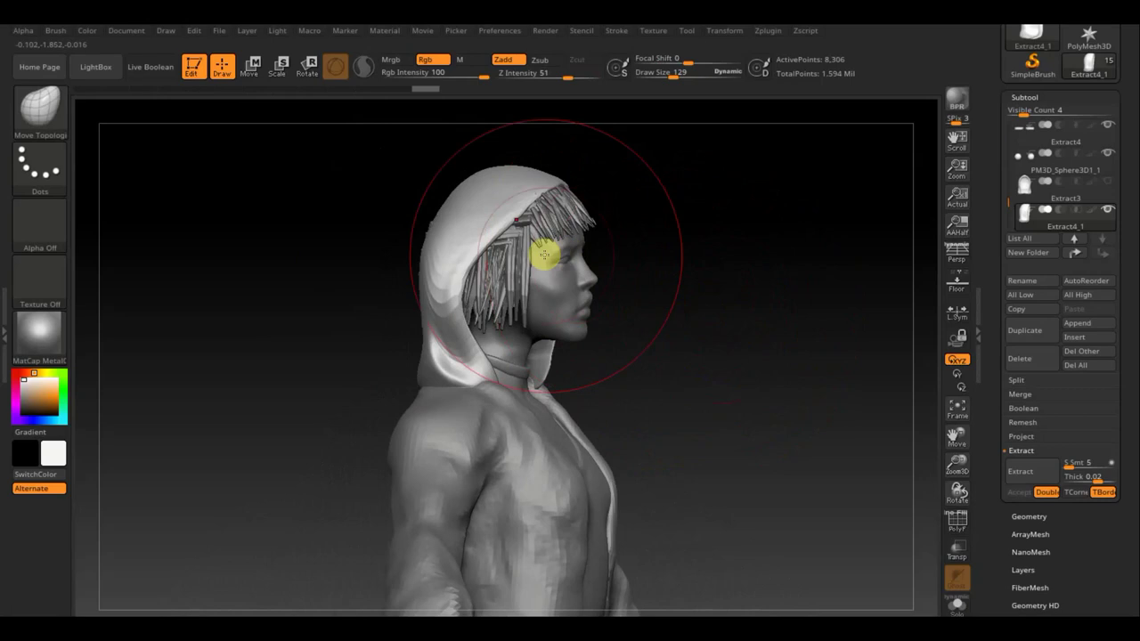
left_click_drag(542, 255, 534, 250)
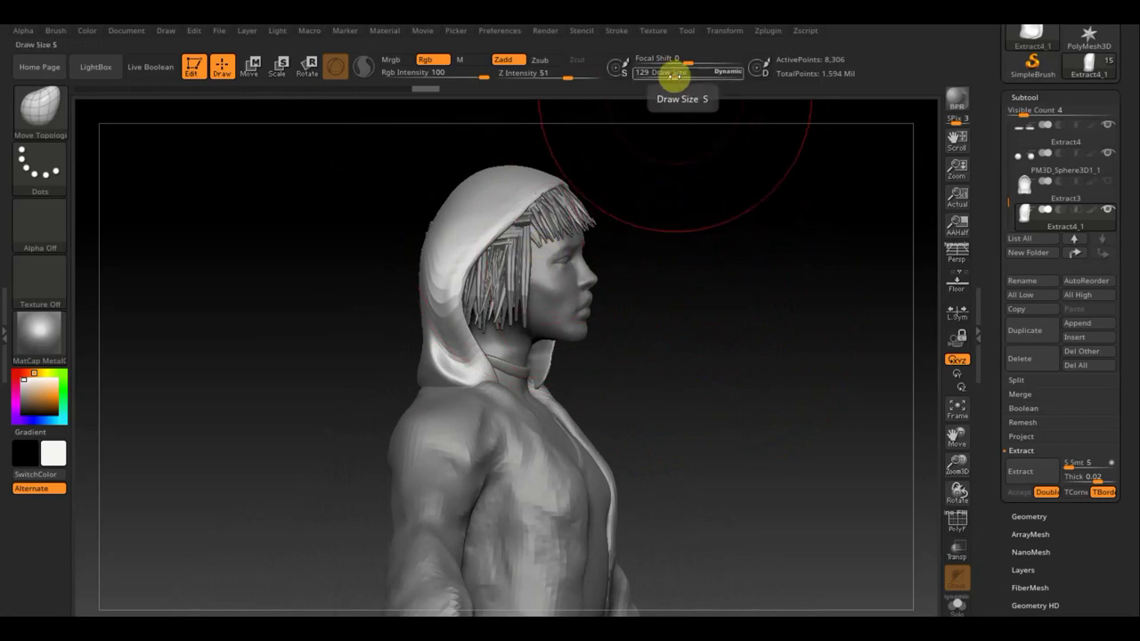
left_click_drag(674, 76, 657, 78)
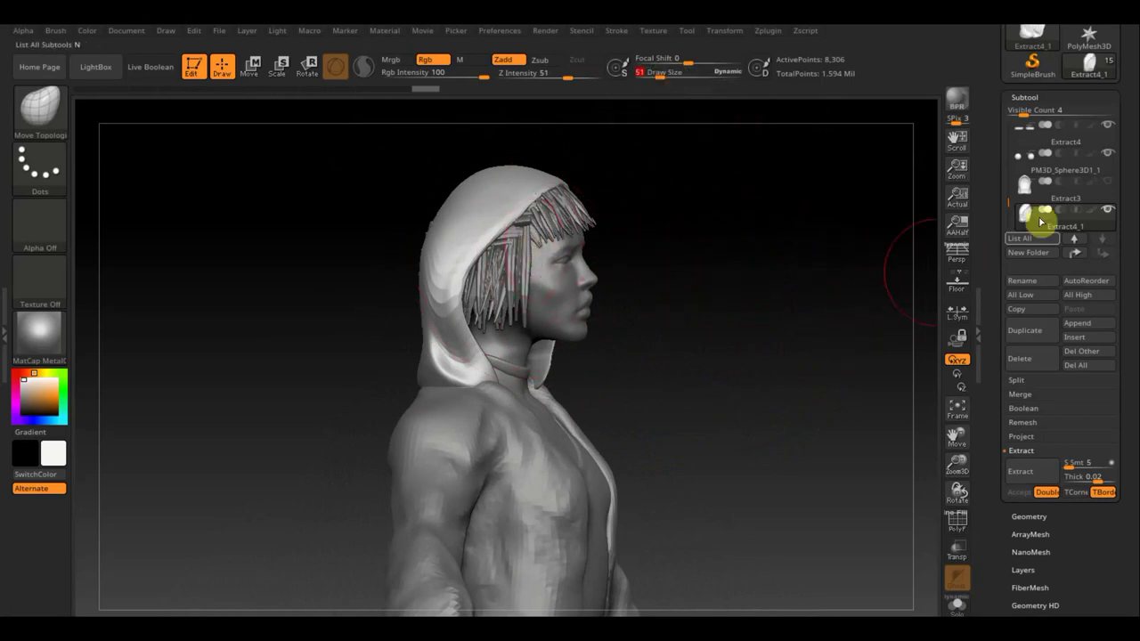
mouse_move(712, 351)
left_mouse_down()
mouse_move(680, 351)
mouse_move(715, 346)
left_mouse_up()
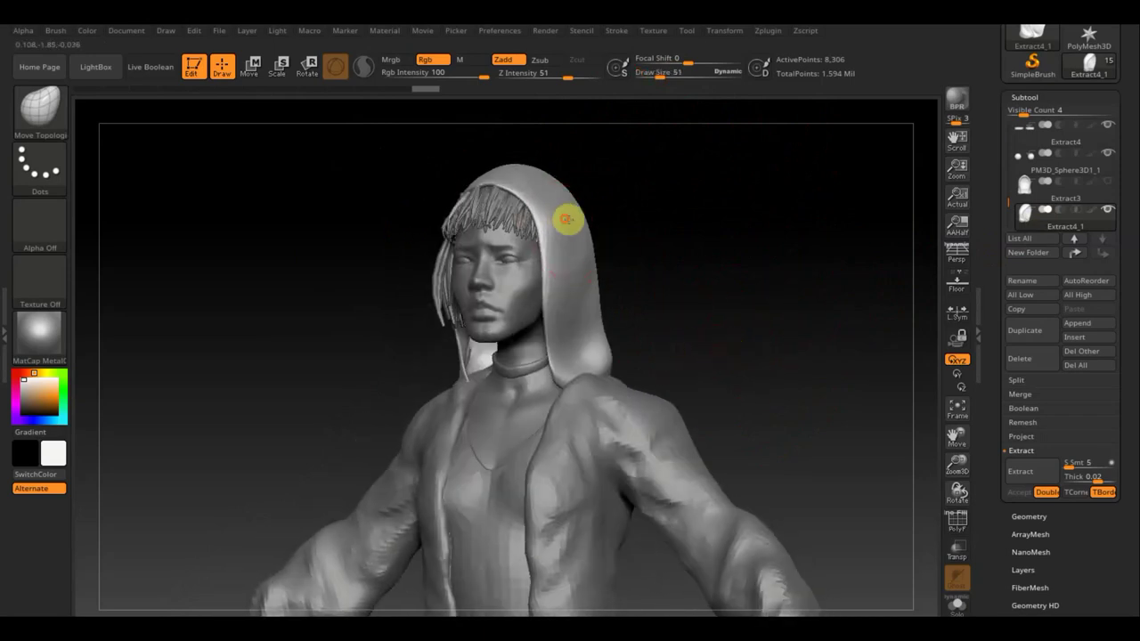
left_click_drag(715, 247, 722, 252)
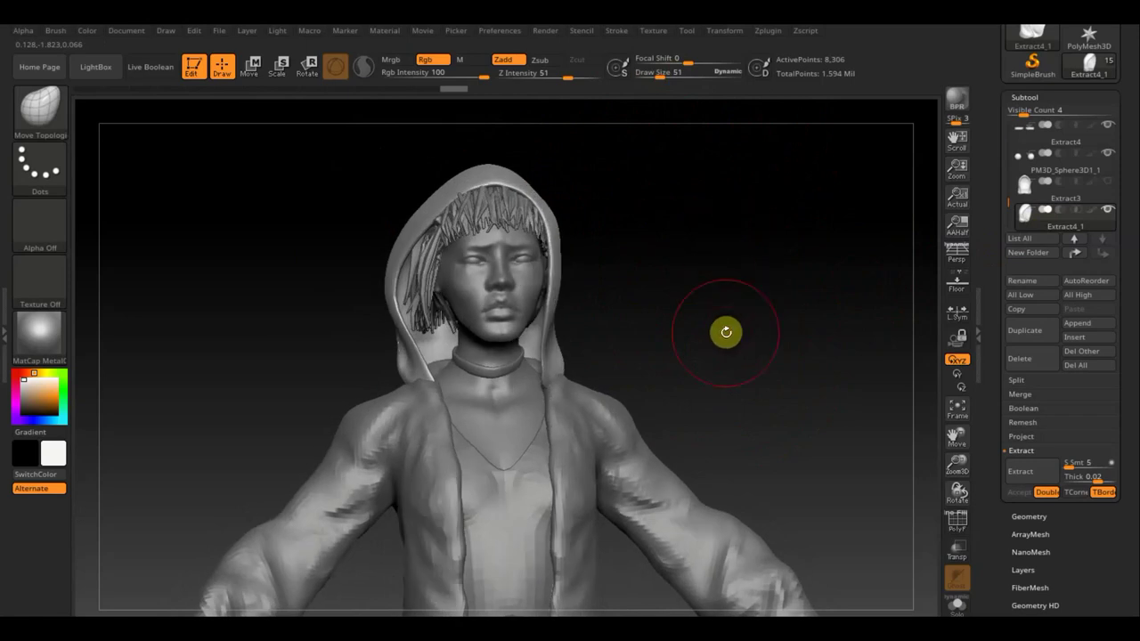